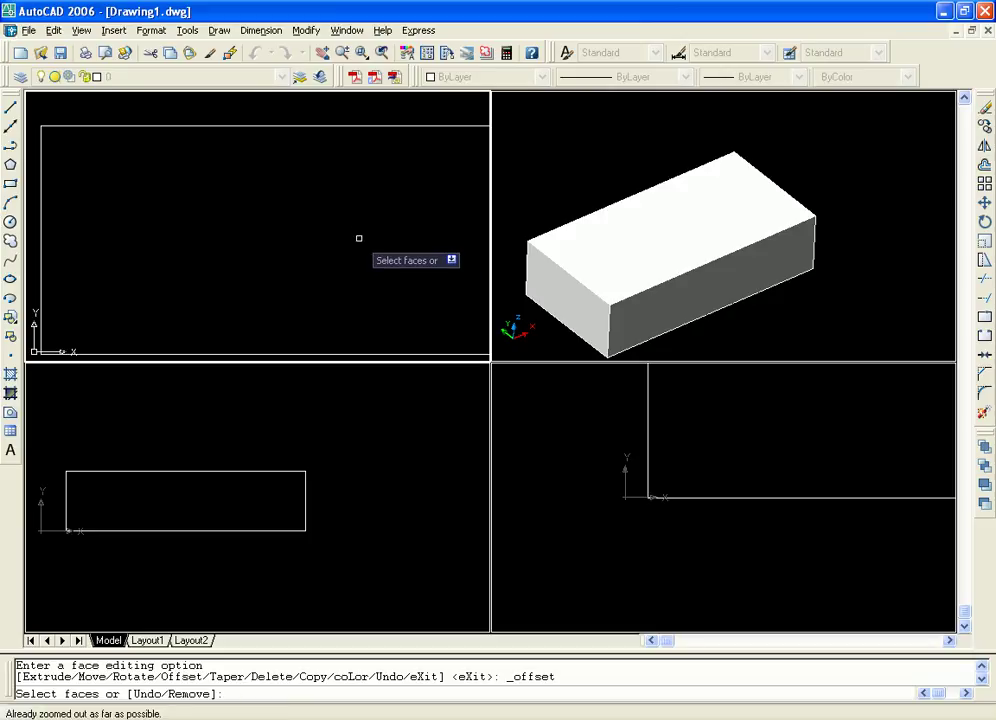
# Step: Offset the box's back and bottom faces outward by about 6 units, picking the distance from the rear corner
pyautogui.scroll(3, 358, 229)
pyautogui.scroll(-2, 358, 219)
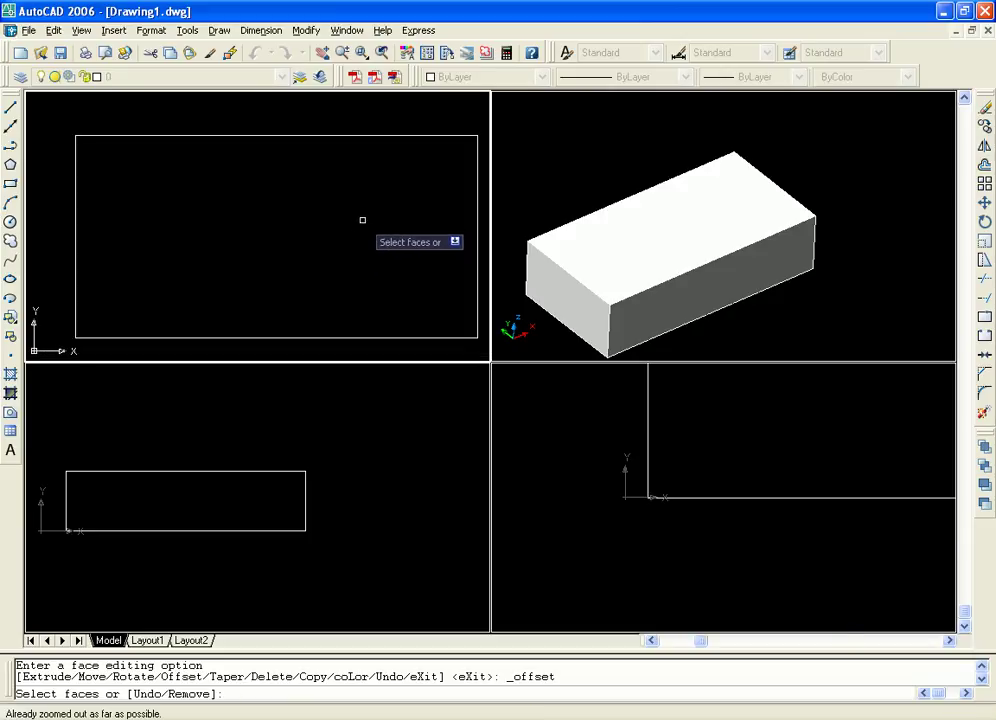
pyautogui.click(375, 135)
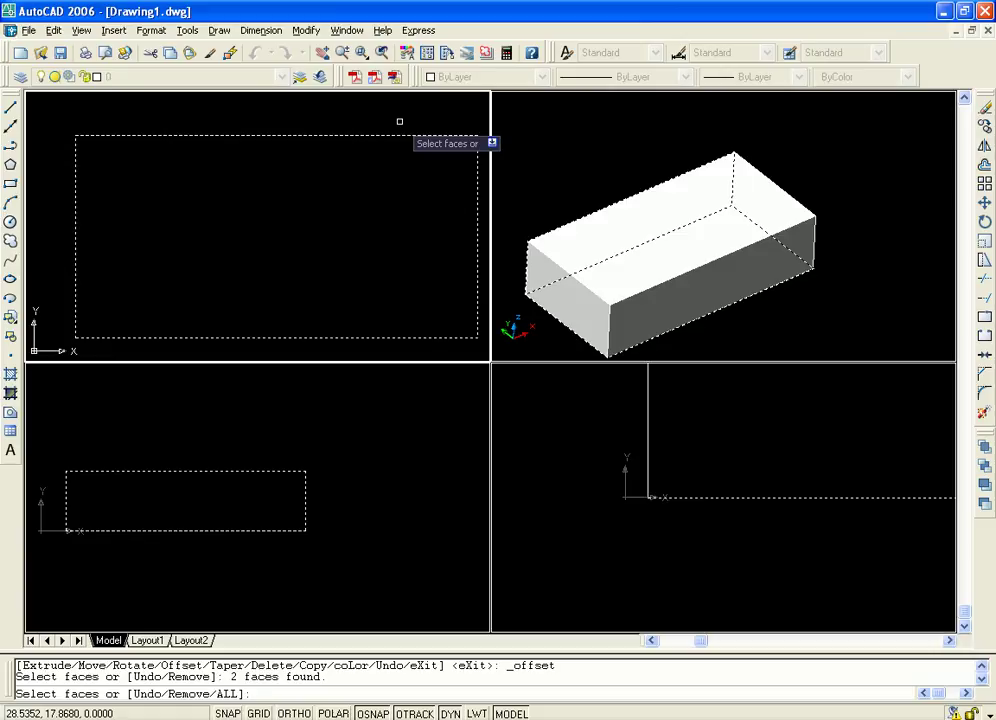
pyautogui.press('Return')
pyautogui.moveTo(407, 121); pyautogui.dragTo(277, 170, button='middle')
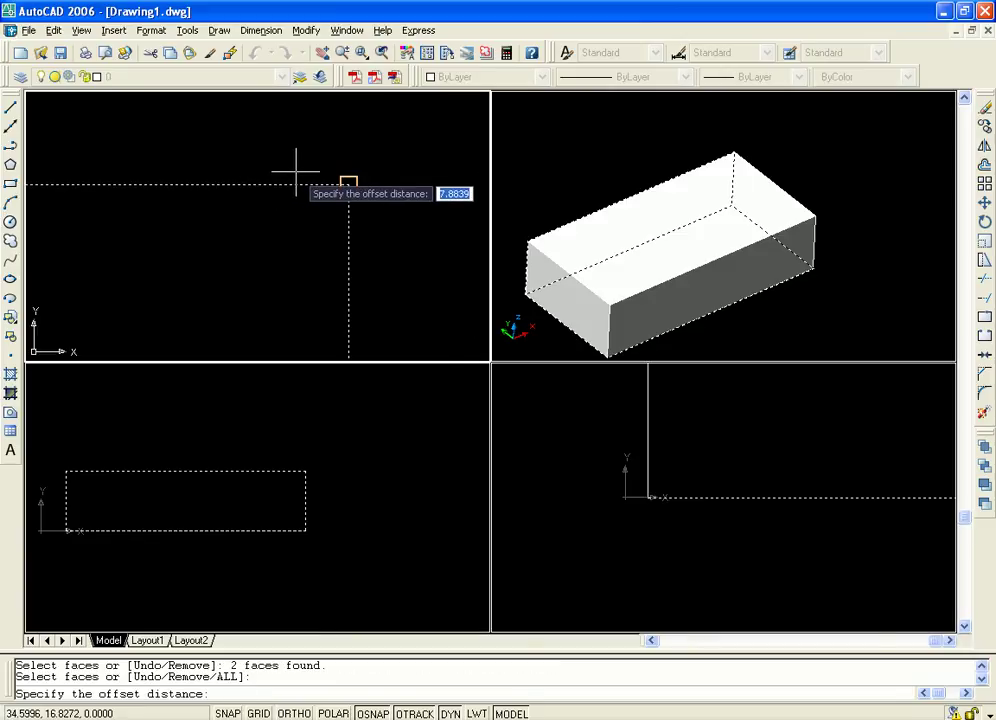
pyautogui.click(348, 184)
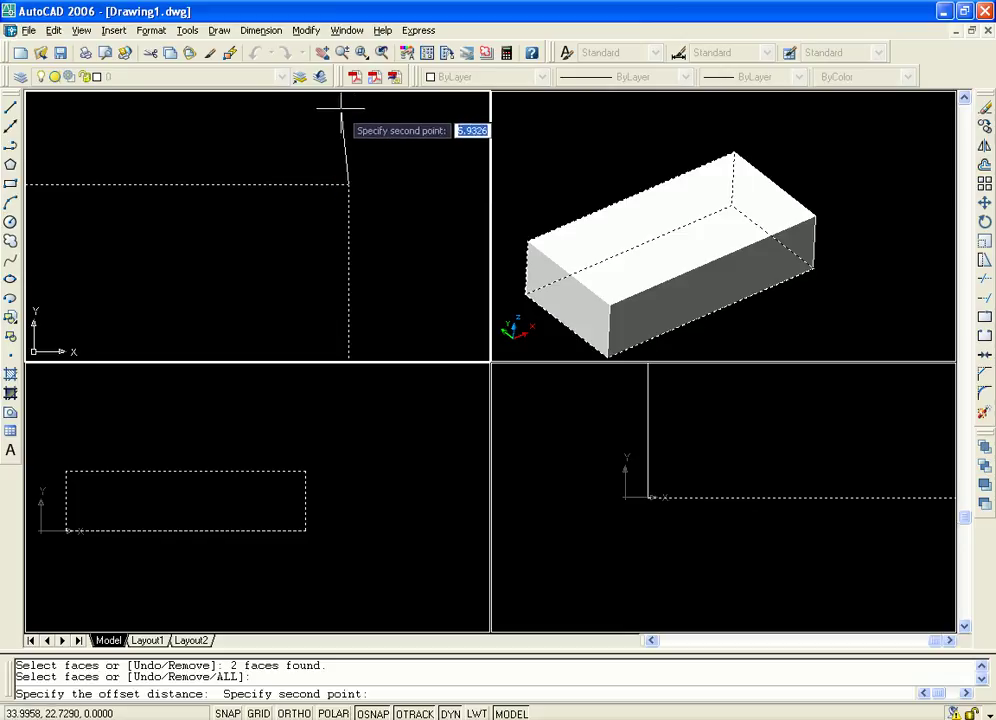
pyautogui.click(350, 104)
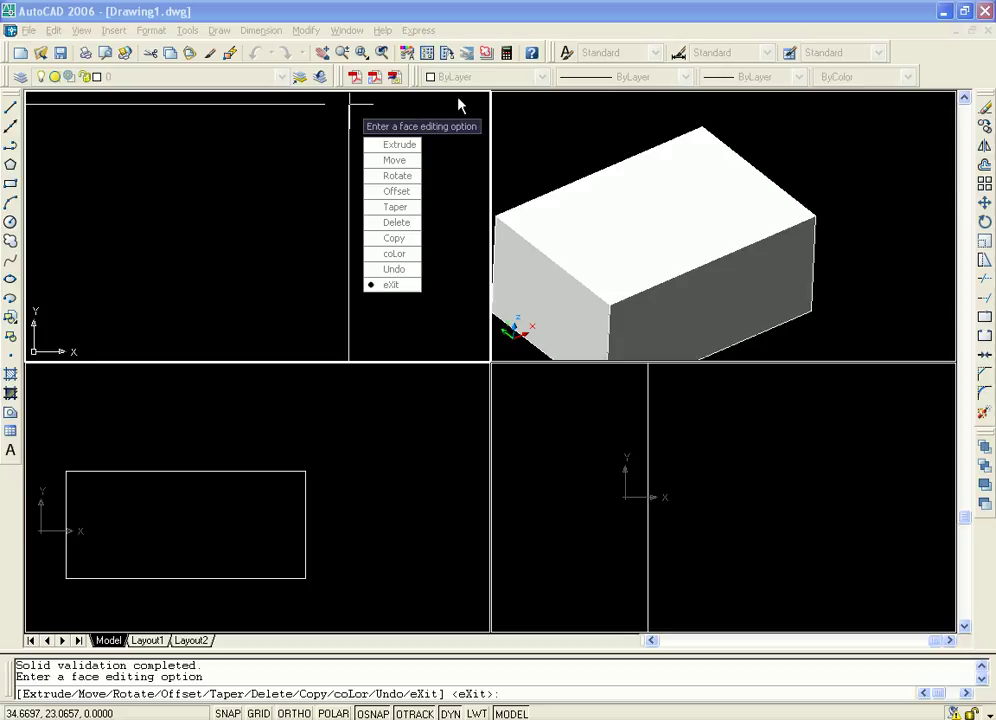
pyautogui.click(398, 191)
pyautogui.scroll(-3, 411, 190)
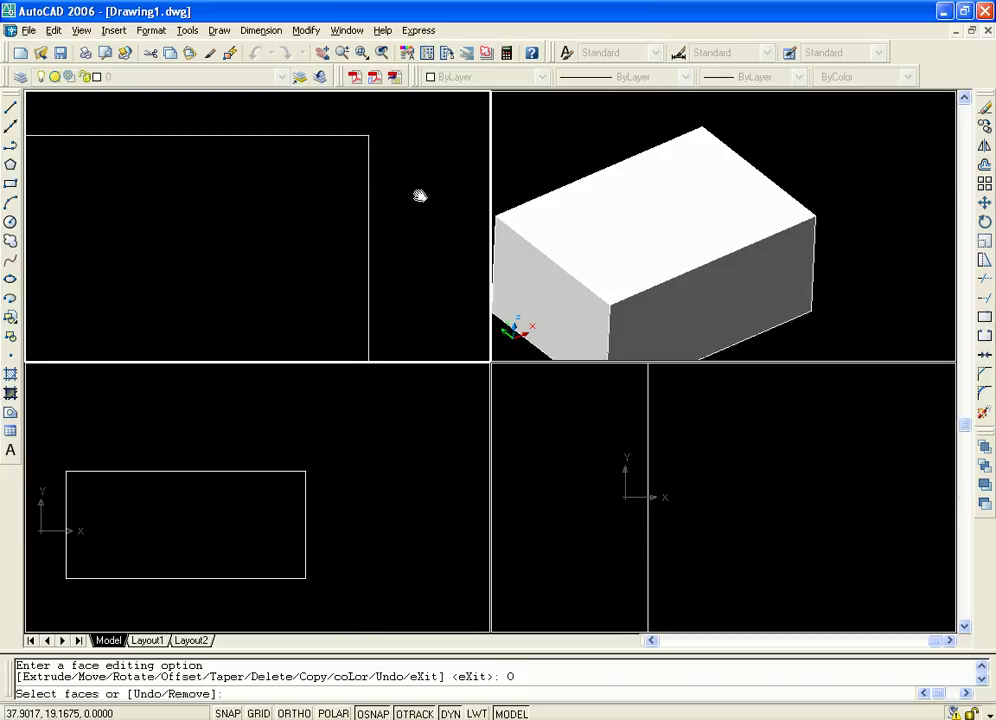
pyautogui.moveTo(396, 209); pyautogui.dragTo(438, 188, button='middle')
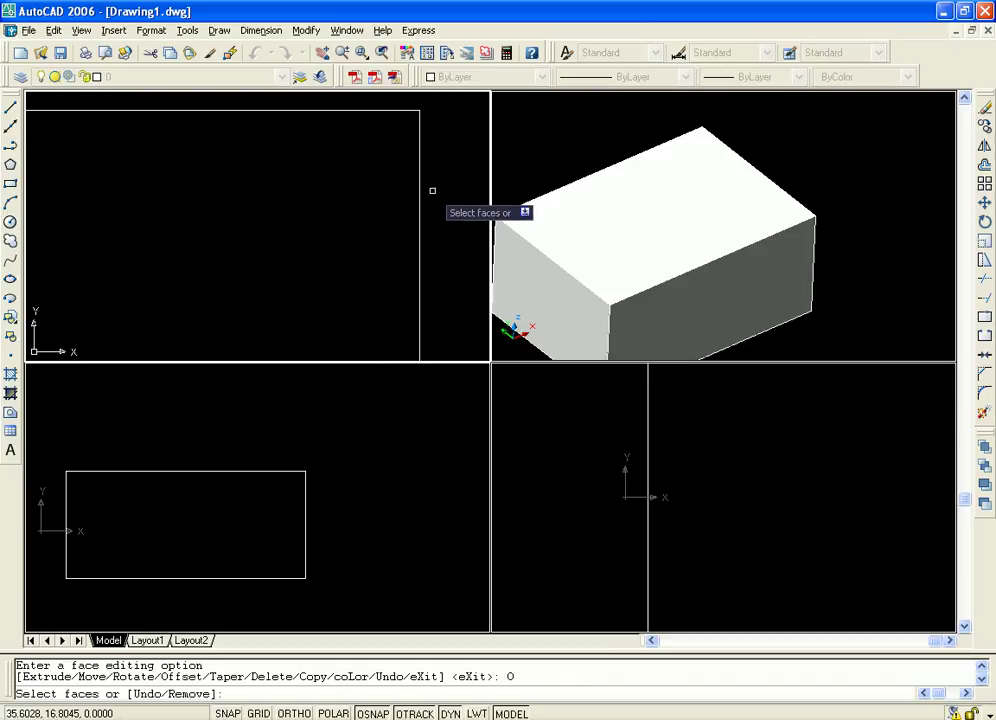
pyautogui.press('Escape')
# Step: Orbit the shaded 3D view to examine the enlarged box
pyautogui.scroll(-1, 840, 273)
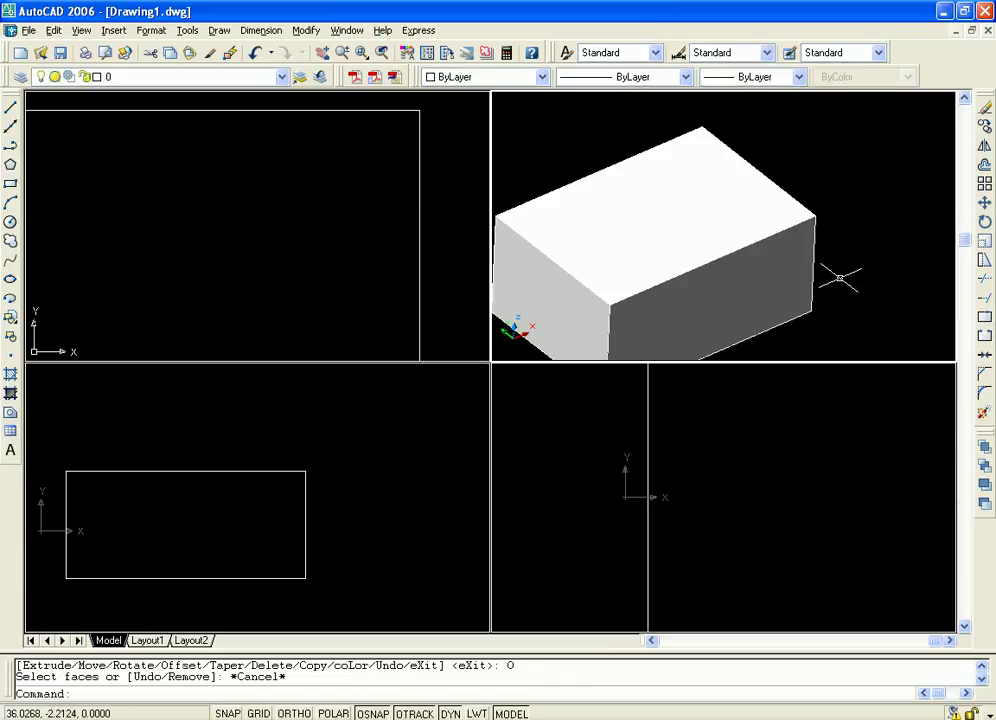
pyautogui.moveTo(840, 273); pyautogui.dragTo(943, 262, button='middle')
pyautogui.scroll(-2, 703, 235)
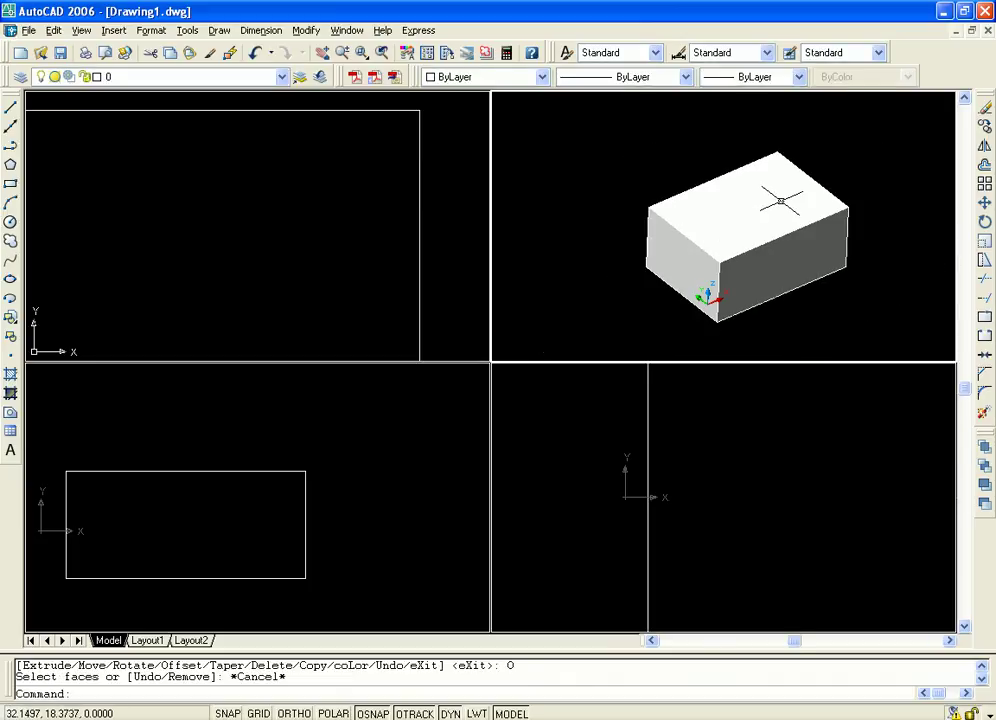
pyautogui.write('orb')
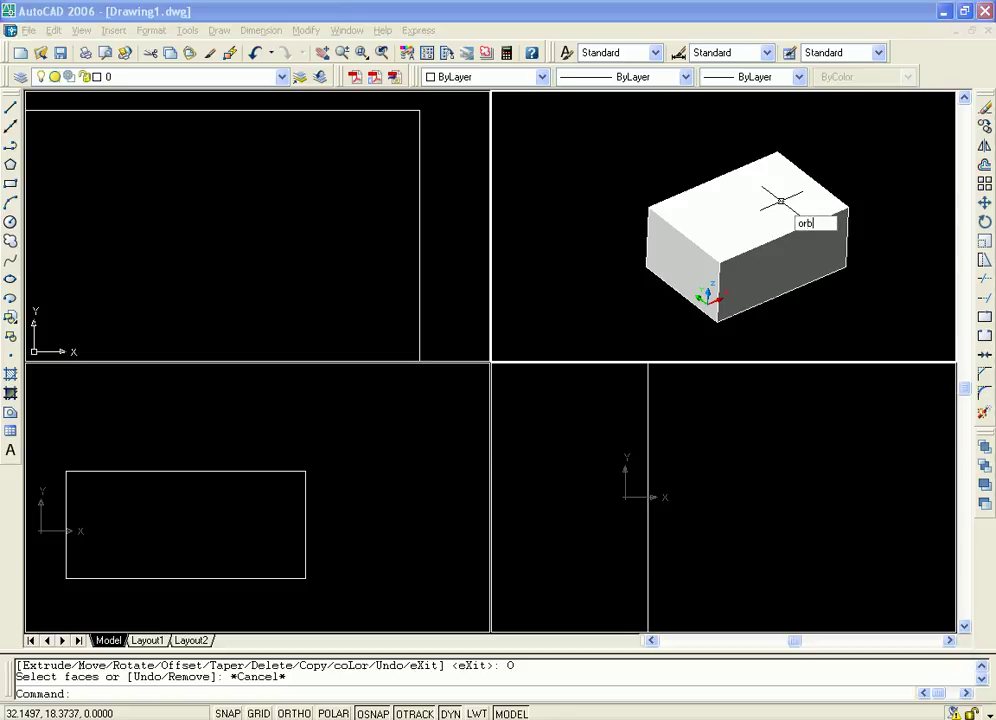
pyautogui.press('Return')
pyautogui.moveTo(814, 216); pyautogui.dragTo(753, 212)
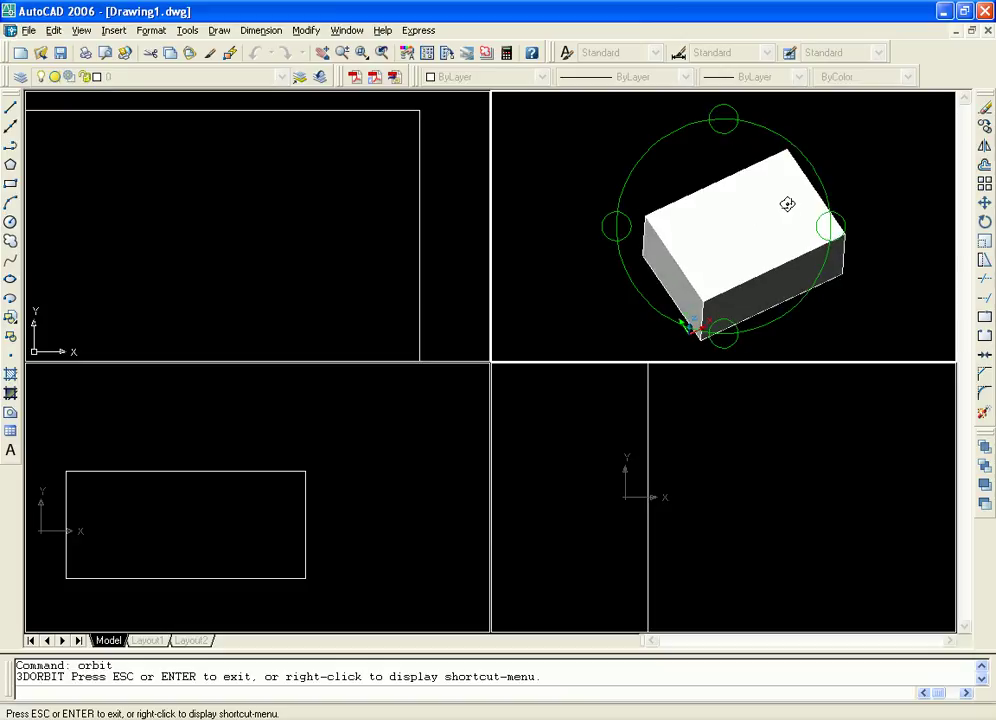
# Step: Leave the orbit and undo back through the offset of the back and bottom faces
pyautogui.press('Escape')
pyautogui.hotkey('ctrl', 'z')
pyautogui.hotkey('ctrl', 'z')
pyautogui.hotkey('ctrl', 'z')
pyautogui.hotkey('ctrl', 'z')
pyautogui.moveTo(735, 232); pyautogui.dragTo(744, 237, button='middle')
pyautogui.scroll(-2, 777, 243)
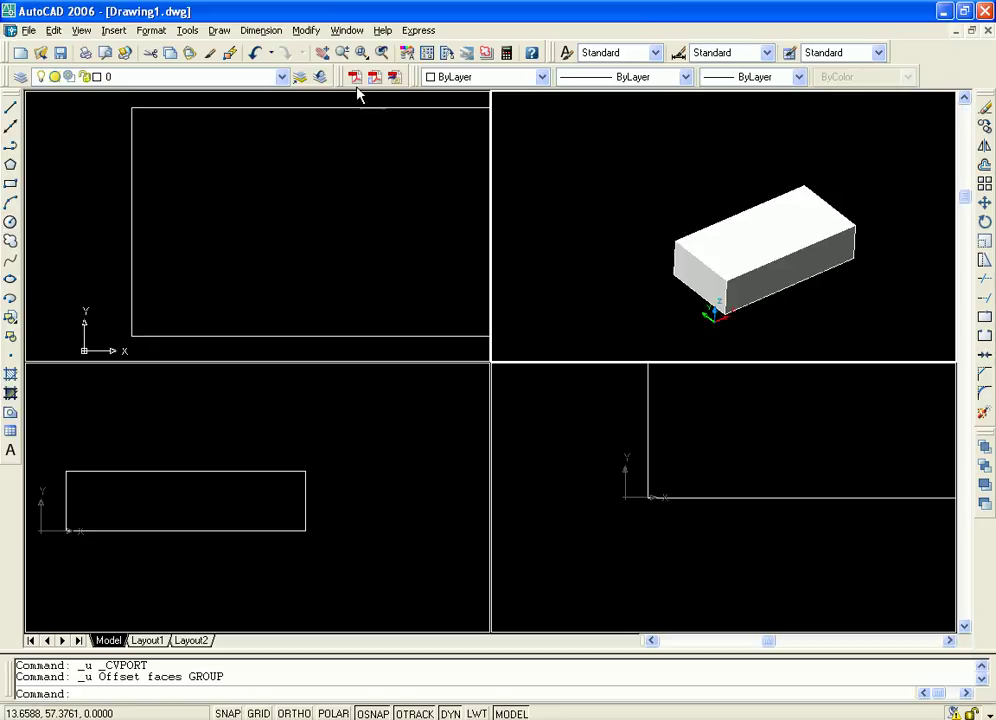
# Step: Offset the box's top and back faces outward by two points picked in the 3D view, starting at their shared corner
pyautogui.click(314, 36)
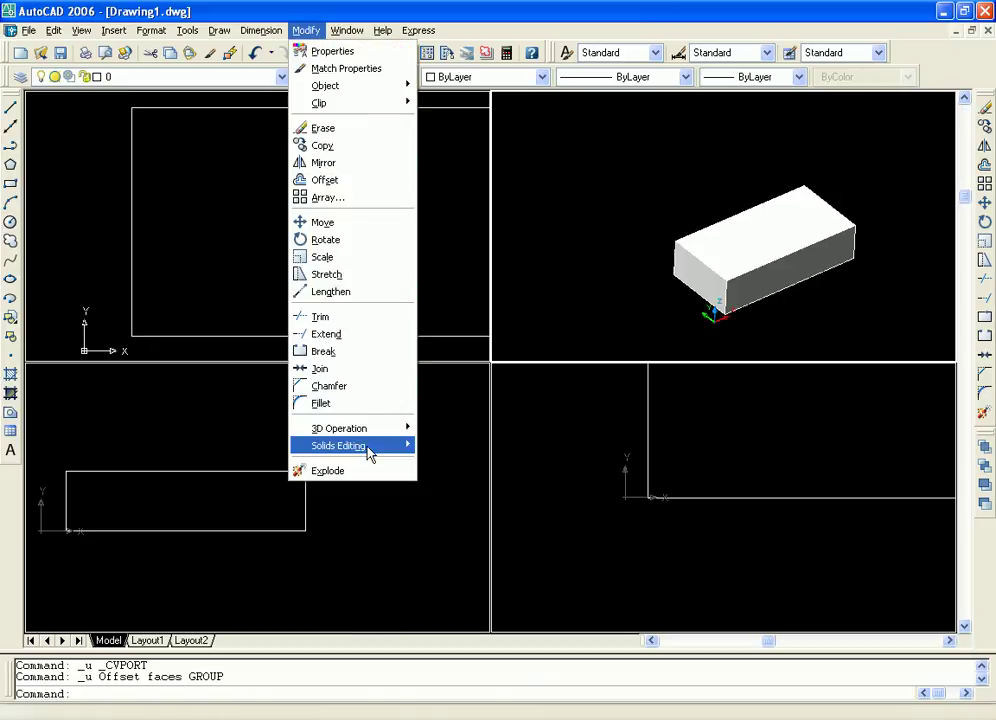
pyautogui.moveTo(393, 449)
pyautogui.click(450, 222)
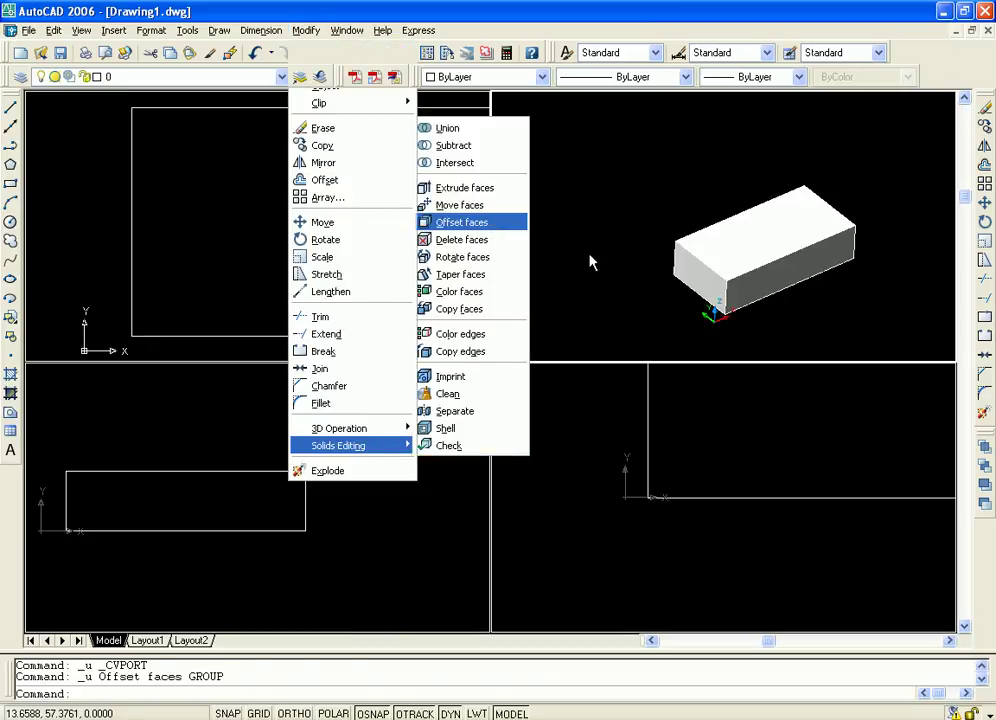
pyautogui.click(721, 221)
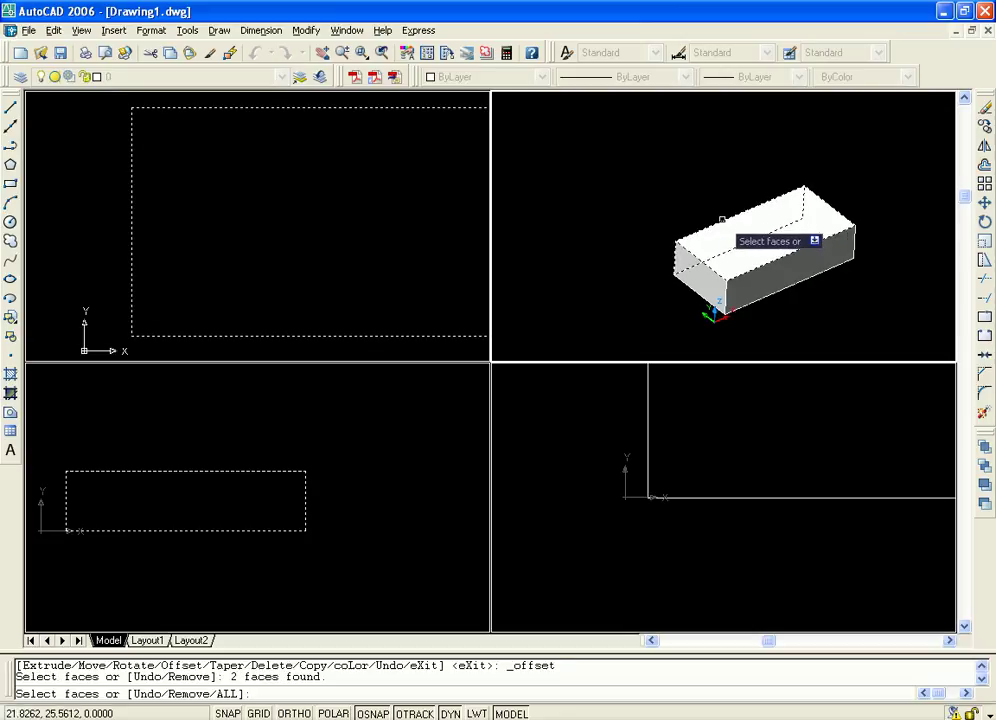
pyautogui.press('Return')
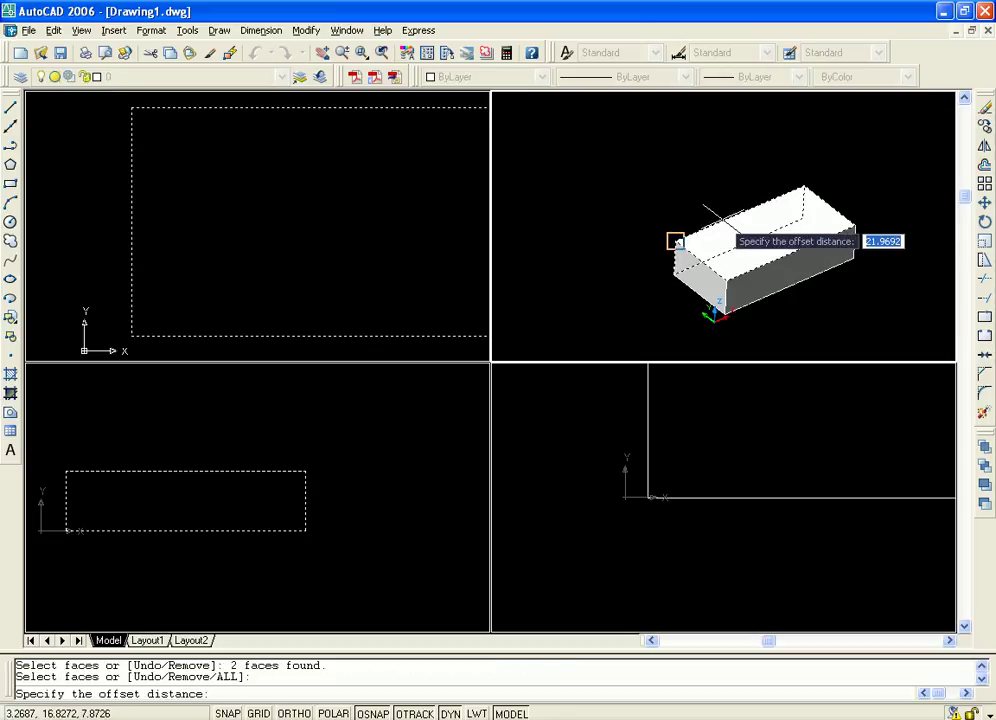
pyautogui.click(676, 241)
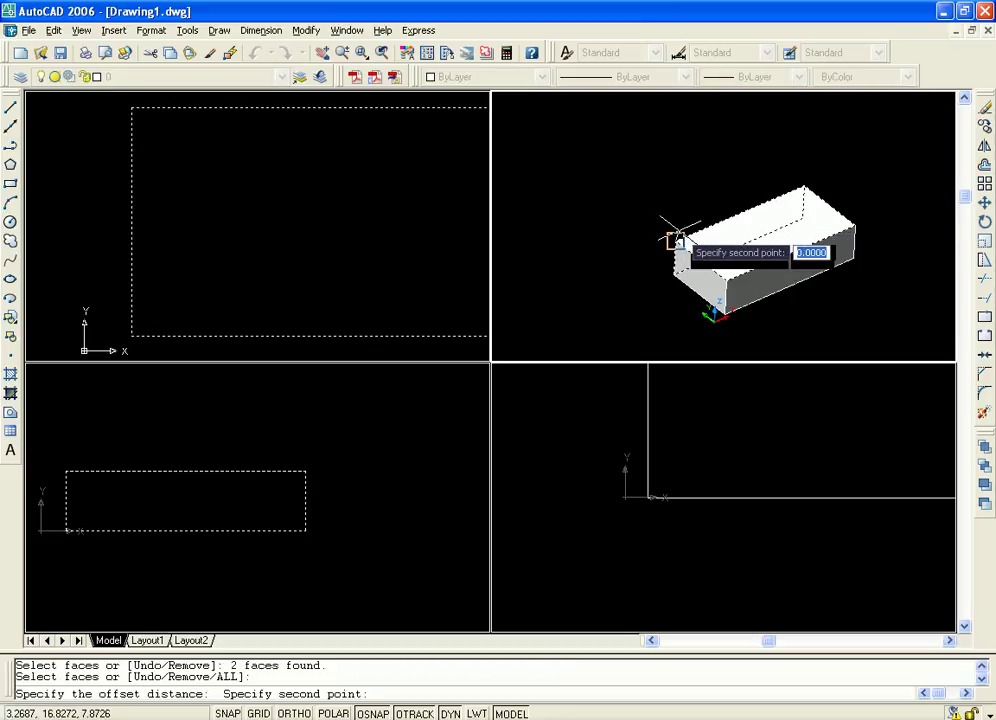
pyautogui.click(660, 146)
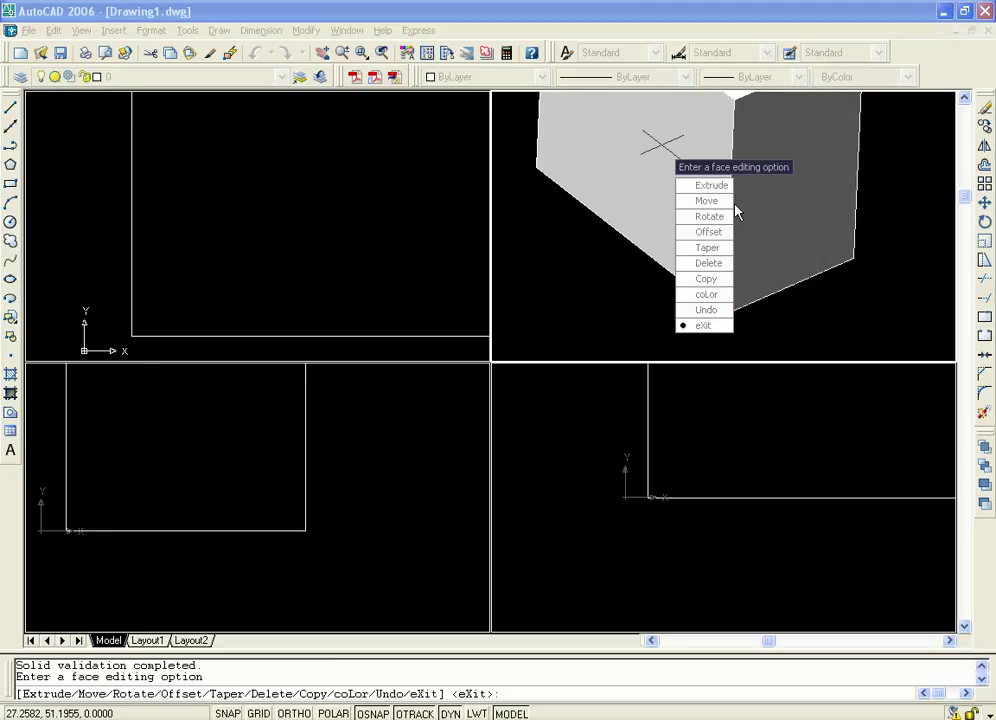
pyautogui.press('Escape')
# Step: Examine the enlarged box in the 3D view and undo the offset of its top and back faces
pyautogui.scroll(-4, 718, 215)
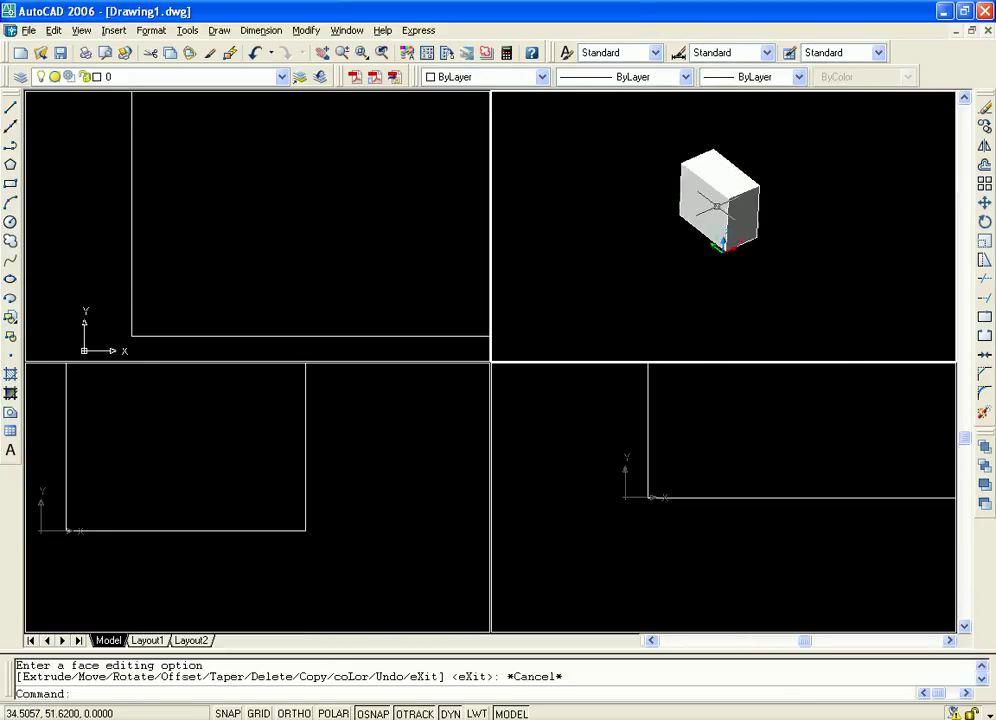
pyautogui.scroll(3, 722, 207)
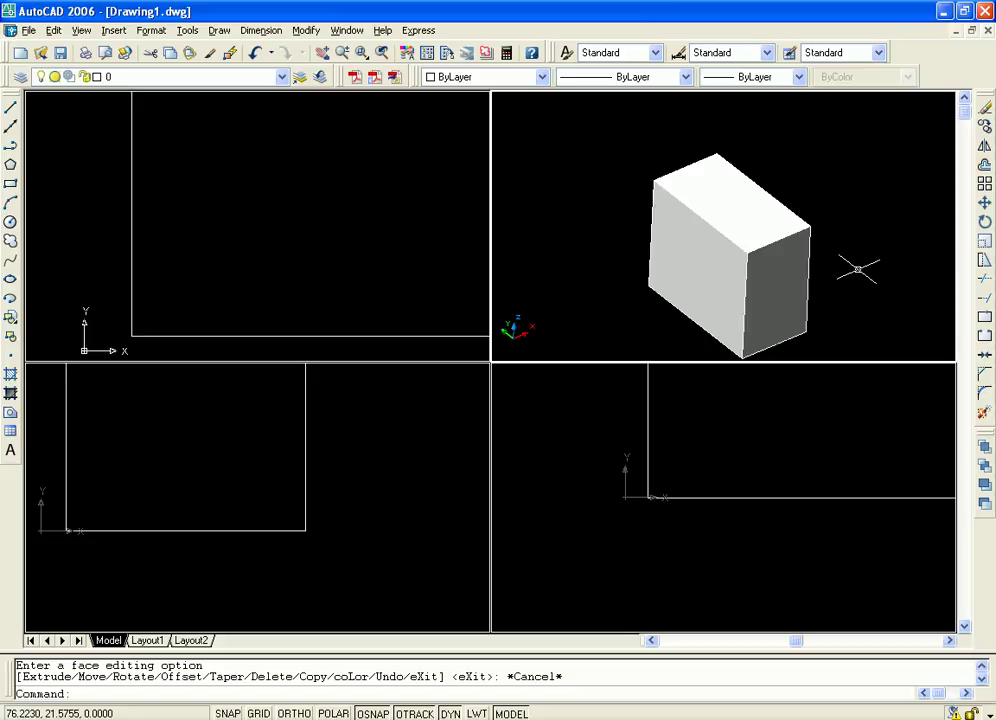
pyautogui.hotkey('ctrl', 'z')
pyautogui.hotkey('ctrl', 'z')
pyautogui.hotkey('ctrl', 'z')
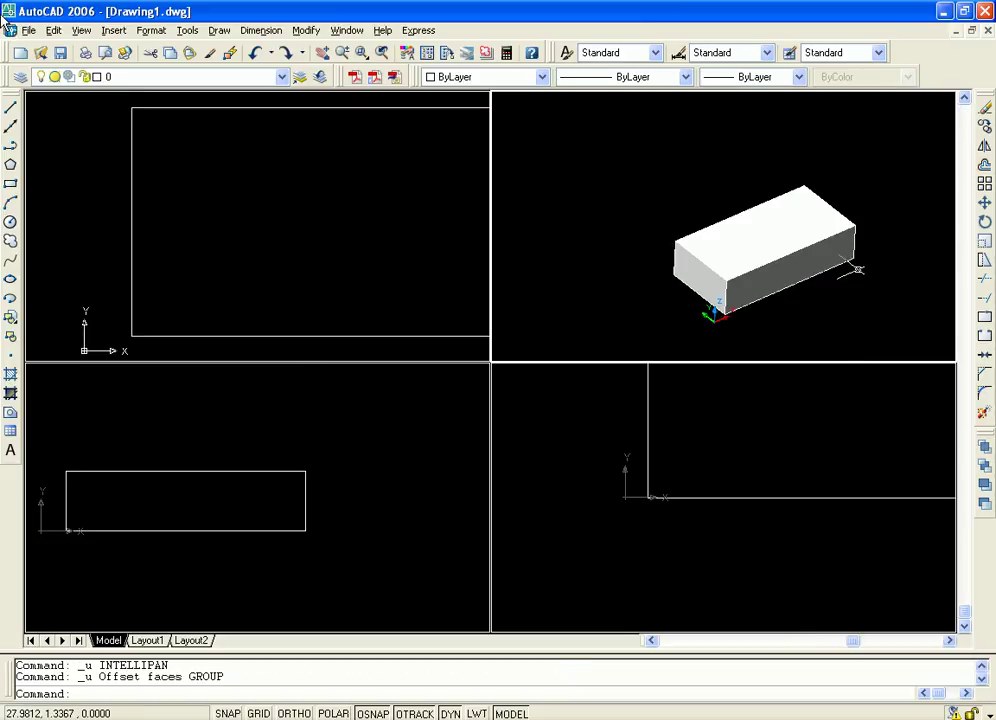
# Step: Offset the top and back faces again from their shared corner to a farther picked point, and exit solid editing
pyautogui.click(305, 31)
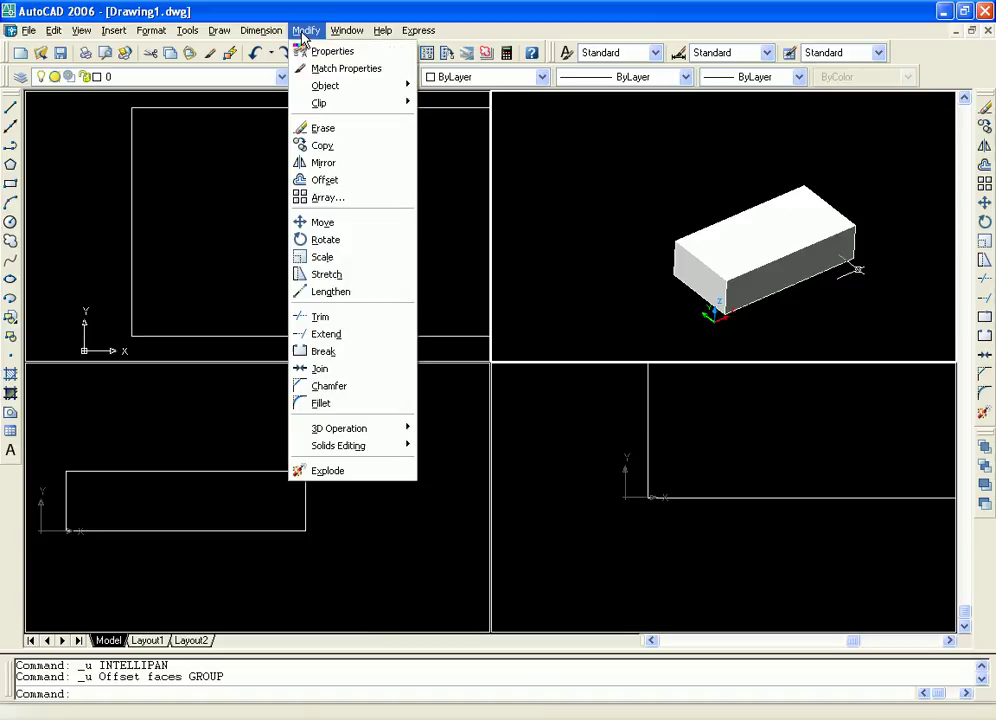
pyautogui.moveTo(391, 447)
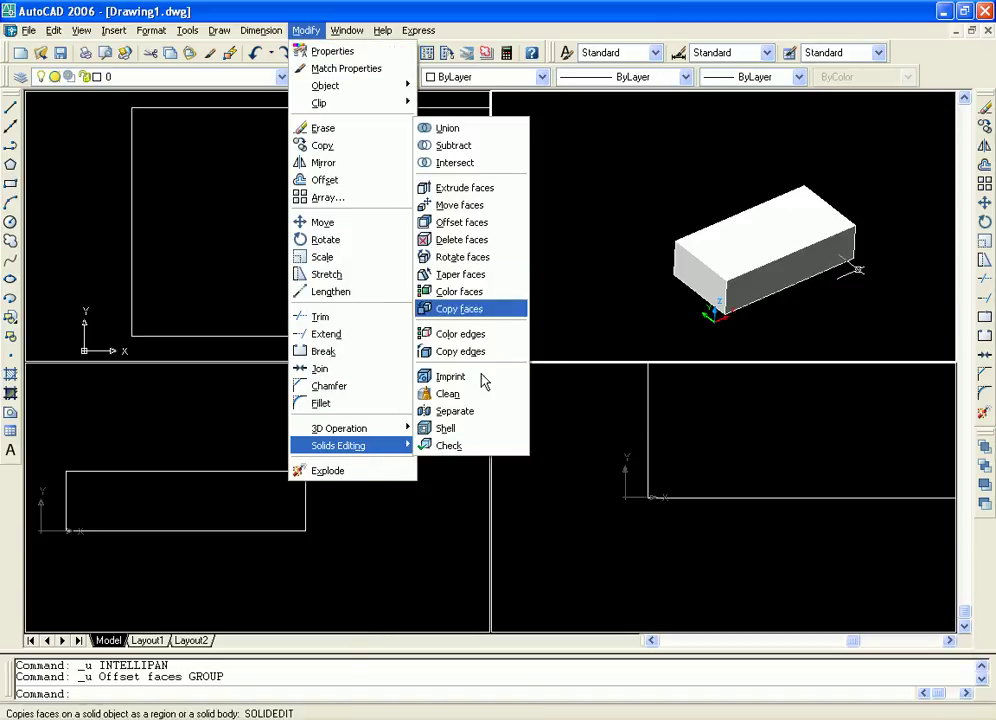
pyautogui.click(458, 222)
pyautogui.click(703, 226)
pyautogui.press('Return')
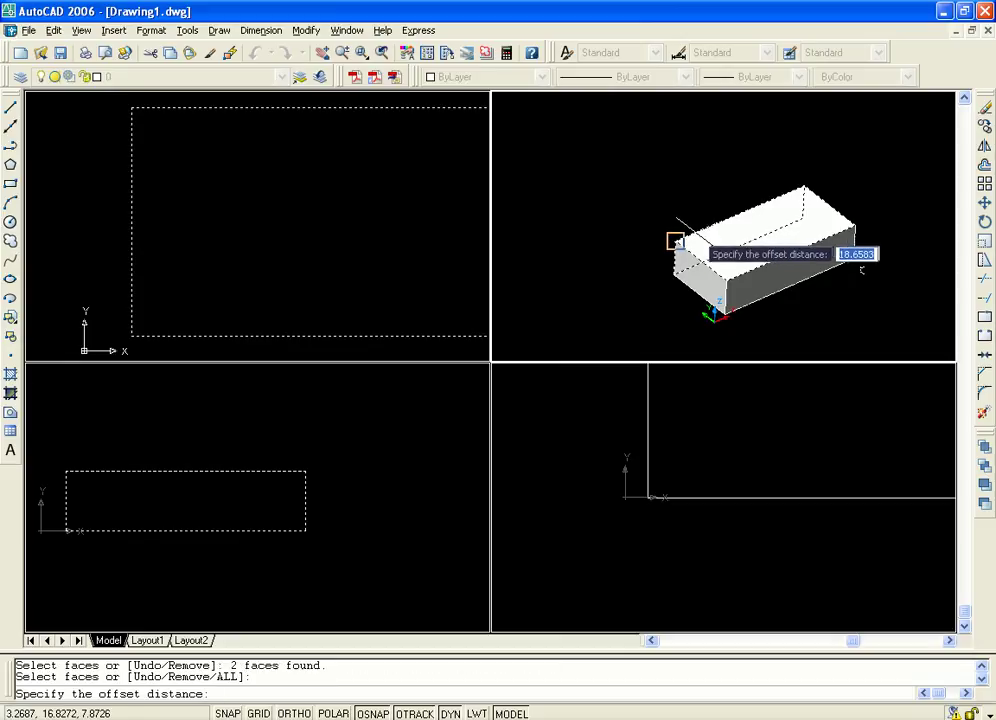
pyautogui.click(675, 240)
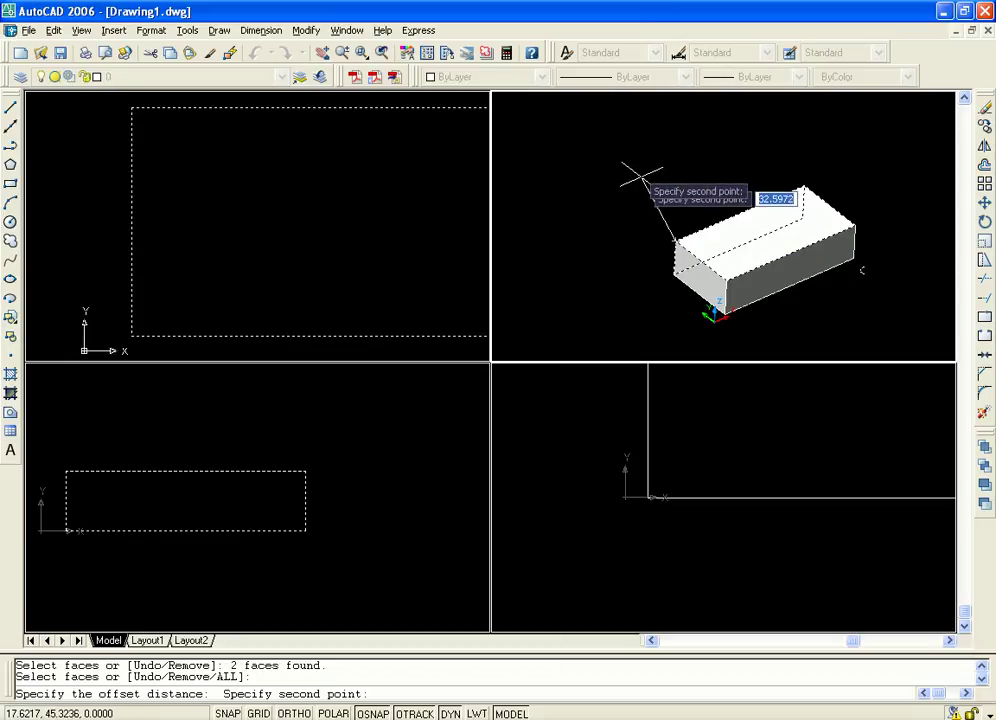
pyautogui.click(588, 118)
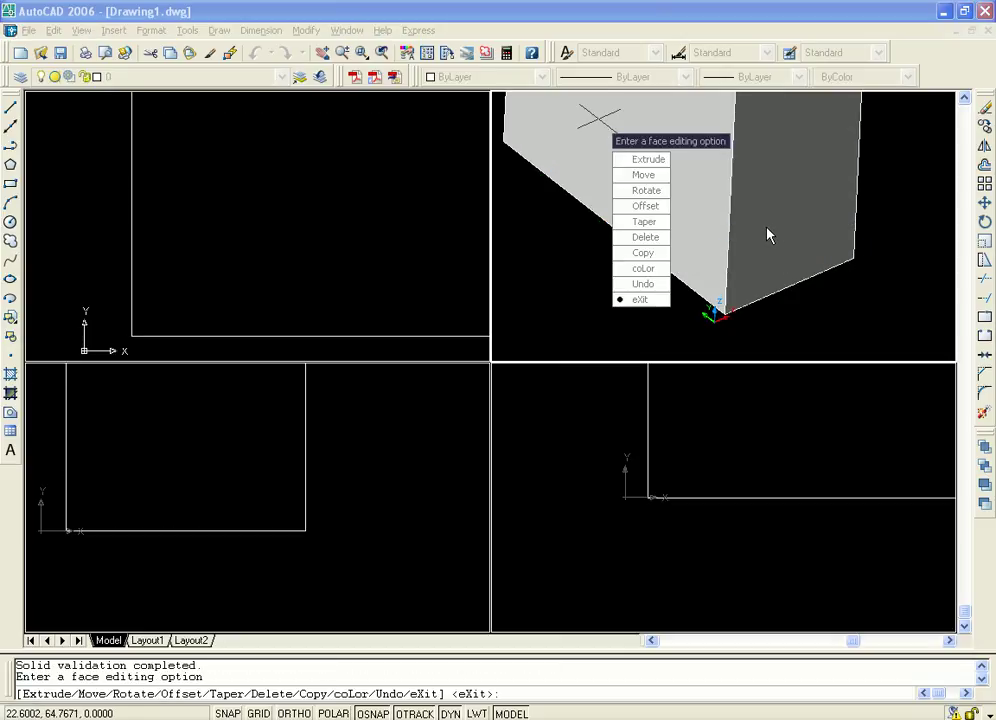
pyautogui.write('x')
pyautogui.press('Return')
pyautogui.write('x')
pyautogui.press('Return')
# Step: Inspect the larger box in the 3D view and undo this second two-point face offset
pyautogui.scroll(1, 629, 155)
pyautogui.scroll(-3, 690, 228)
pyautogui.scroll(2, 702, 215)
pyautogui.scroll(-3, 705, 245)
pyautogui.scroll(-2, 731, 257)
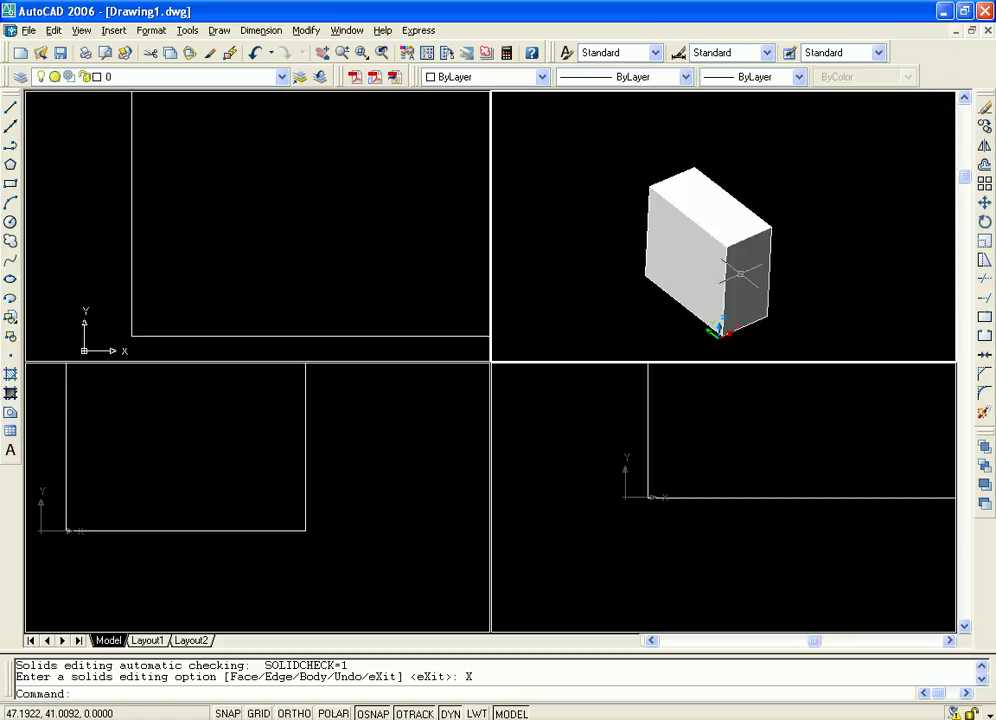
pyautogui.hotkey('ctrl', 'z')
pyautogui.hotkey('ctrl', 'z')
pyautogui.hotkey('ctrl', 'z')
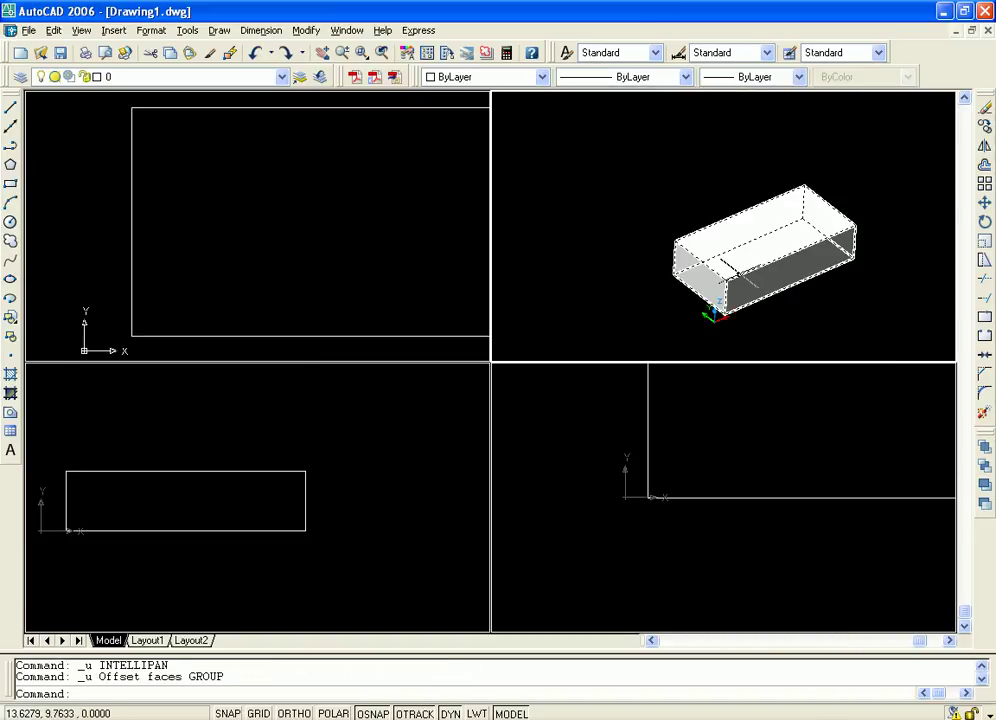
# Step: Offset the box's top and back faces outward by 50 units from their shared corner and exit face editing
pyautogui.click(304, 29)
pyautogui.moveTo(413, 450)
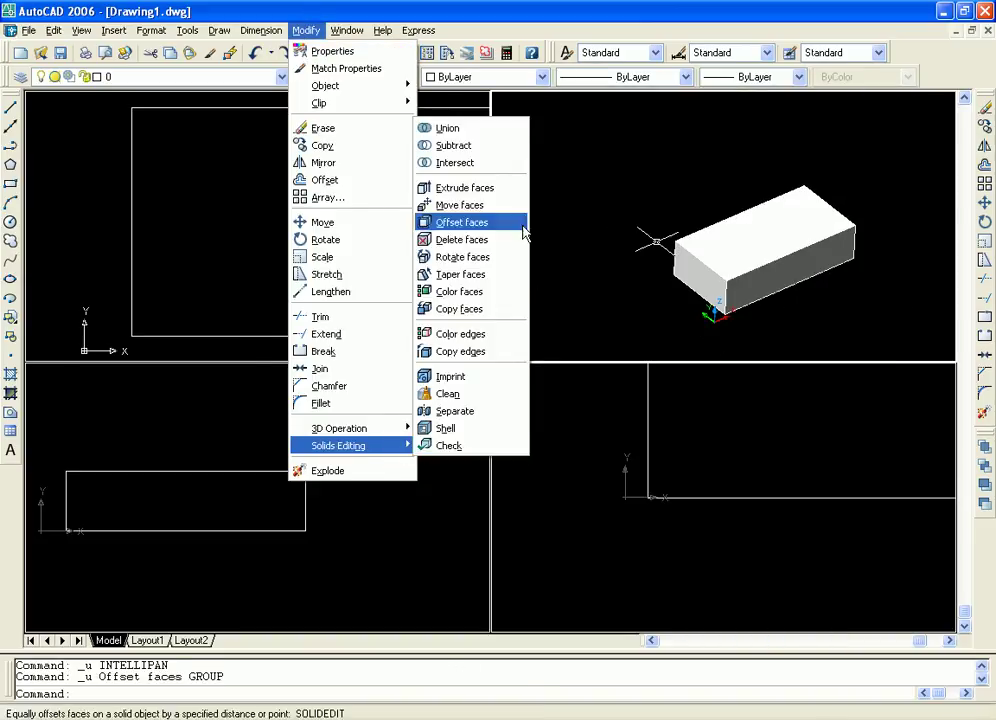
pyautogui.click(509, 222)
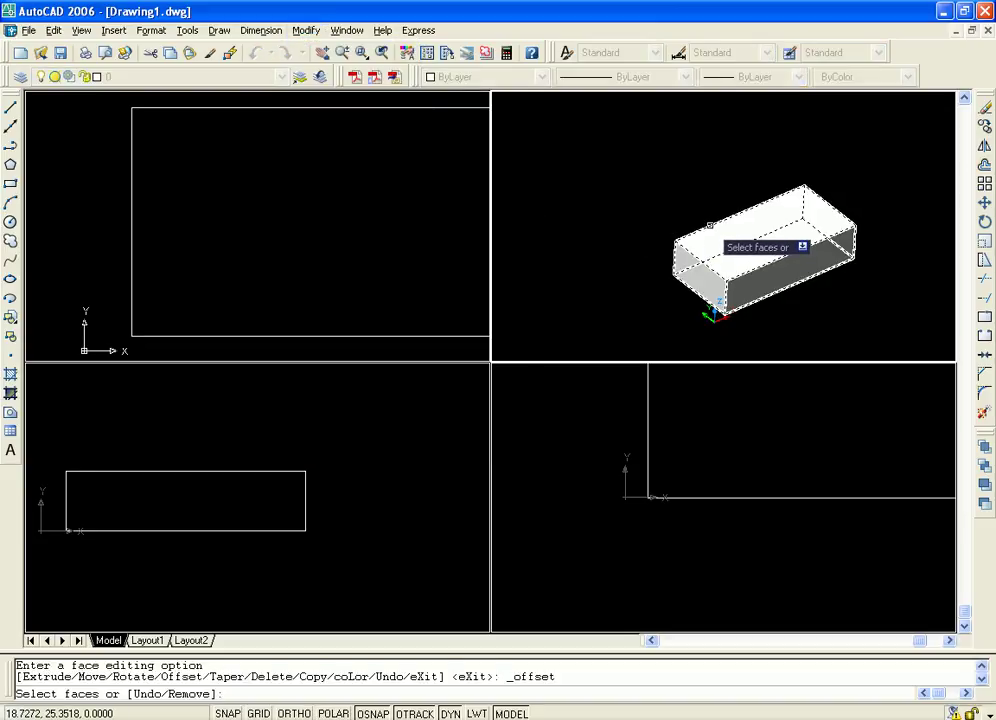
pyautogui.click(712, 227)
pyautogui.press('Return')
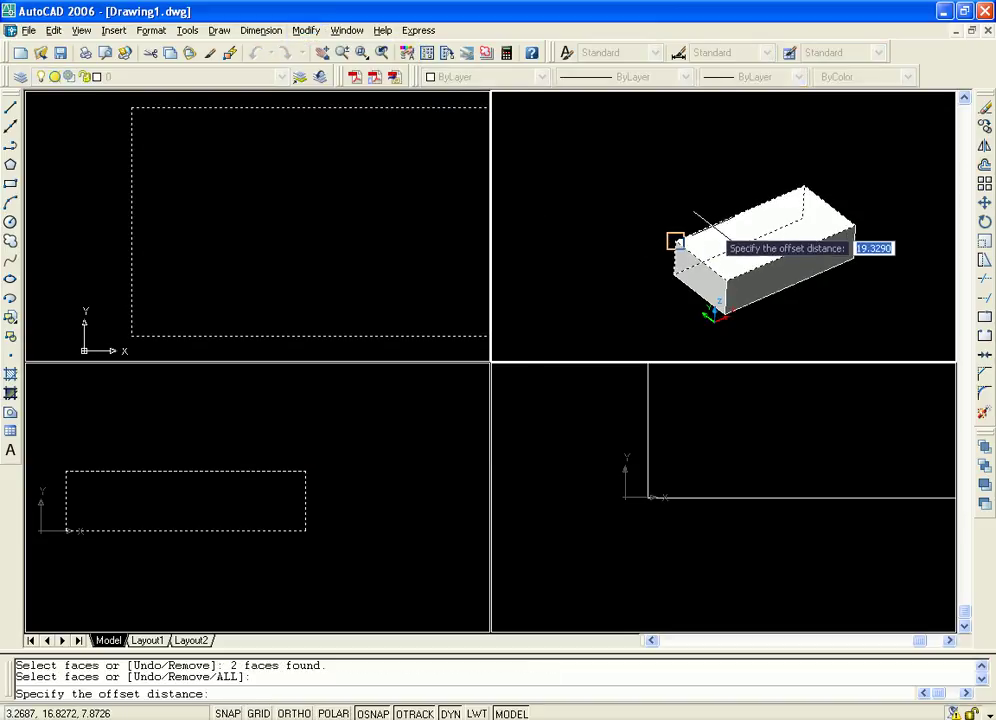
pyautogui.click(674, 241)
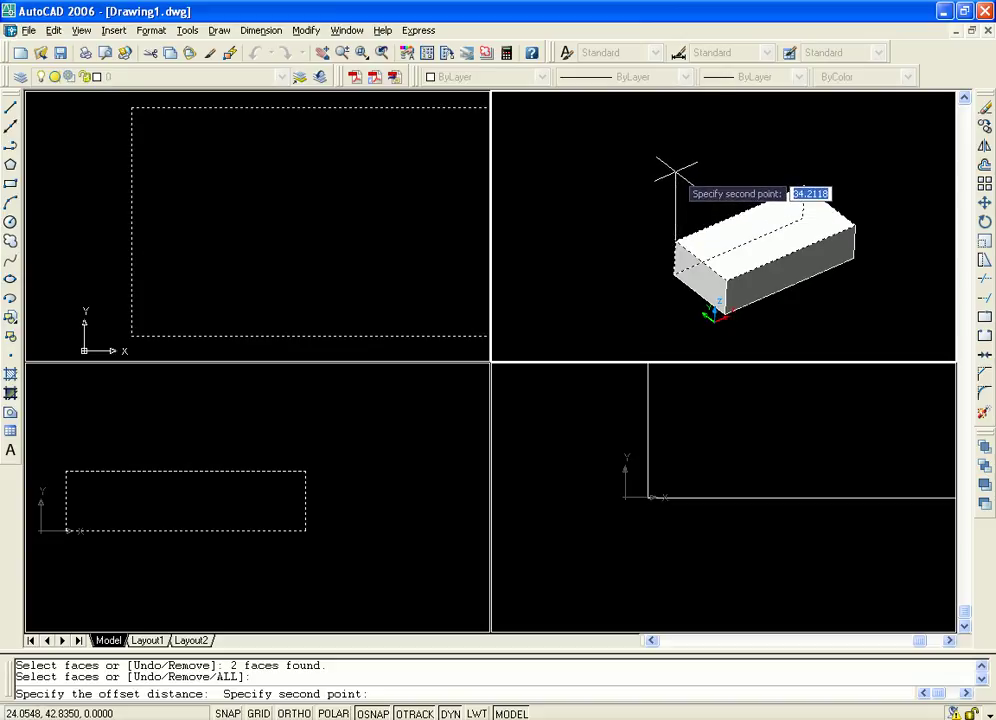
pyautogui.write('5')
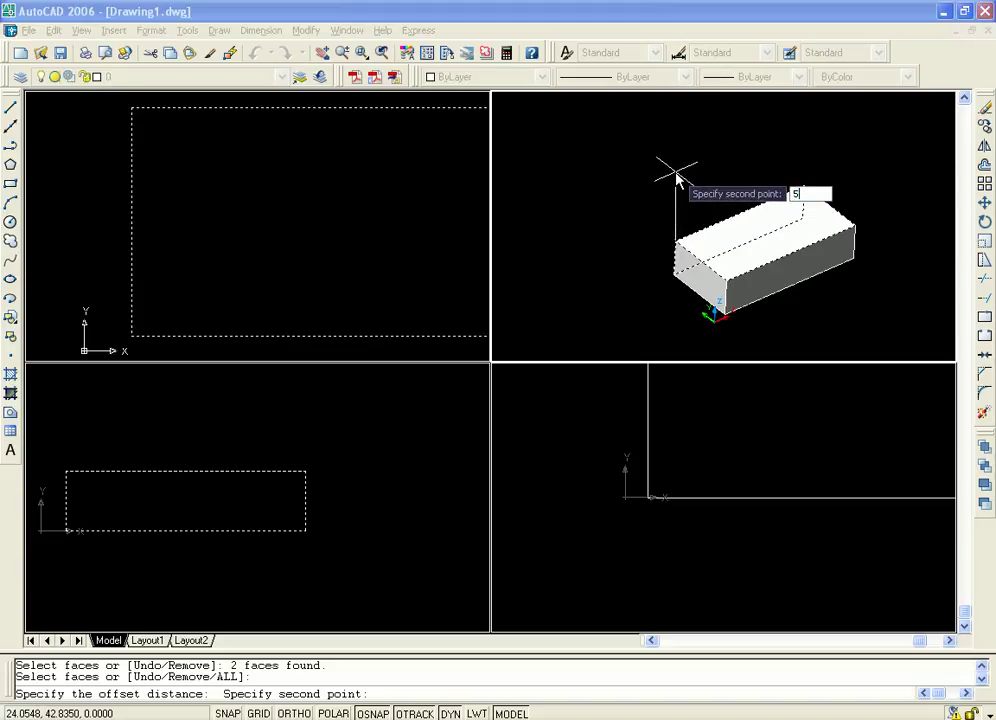
pyautogui.write('0')
pyautogui.press('Return')
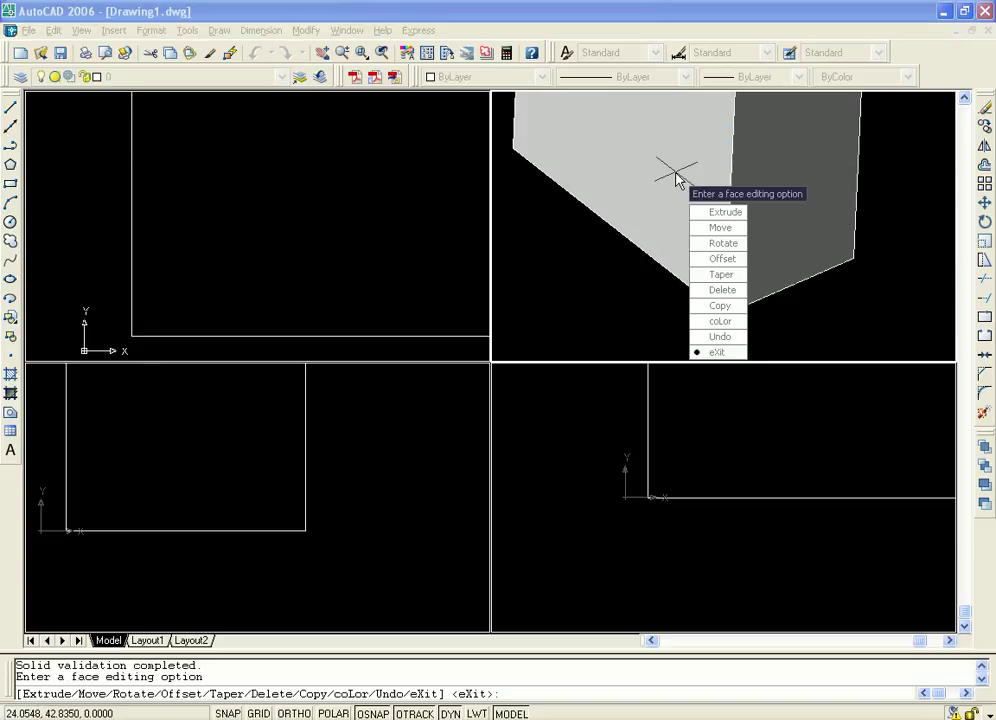
pyautogui.write('x')
pyautogui.press('Return')
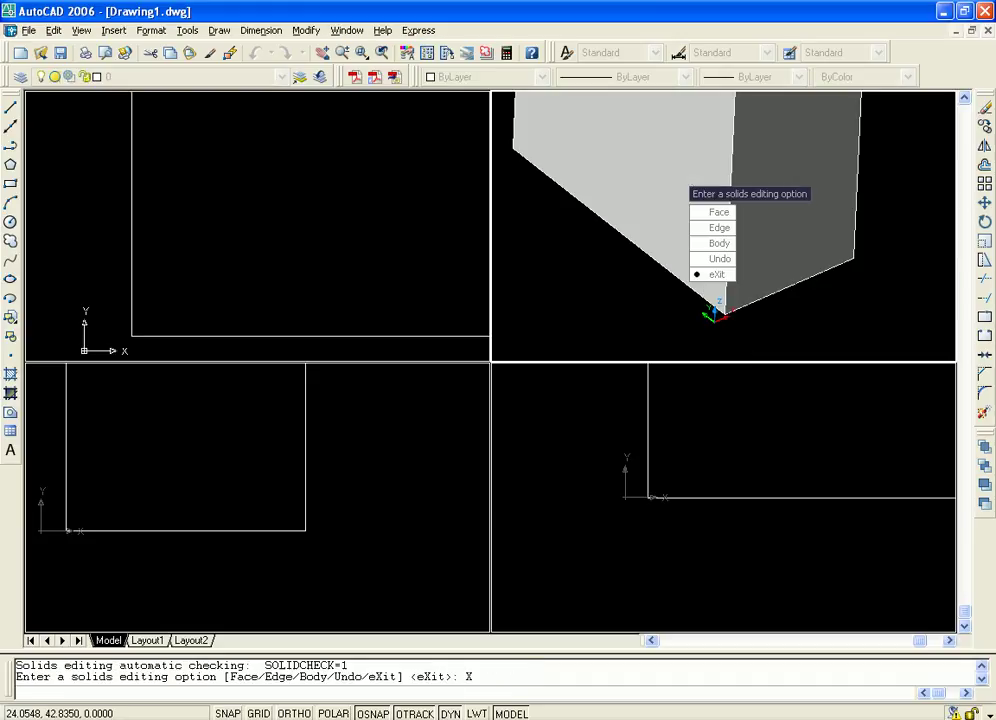
# Step: Exit solid editing, inspect the enlarged box in the 3D view, and undo its 50-unit face offset
pyautogui.write('x')
pyautogui.press('Return')
pyautogui.scroll(-5, 805, 256)
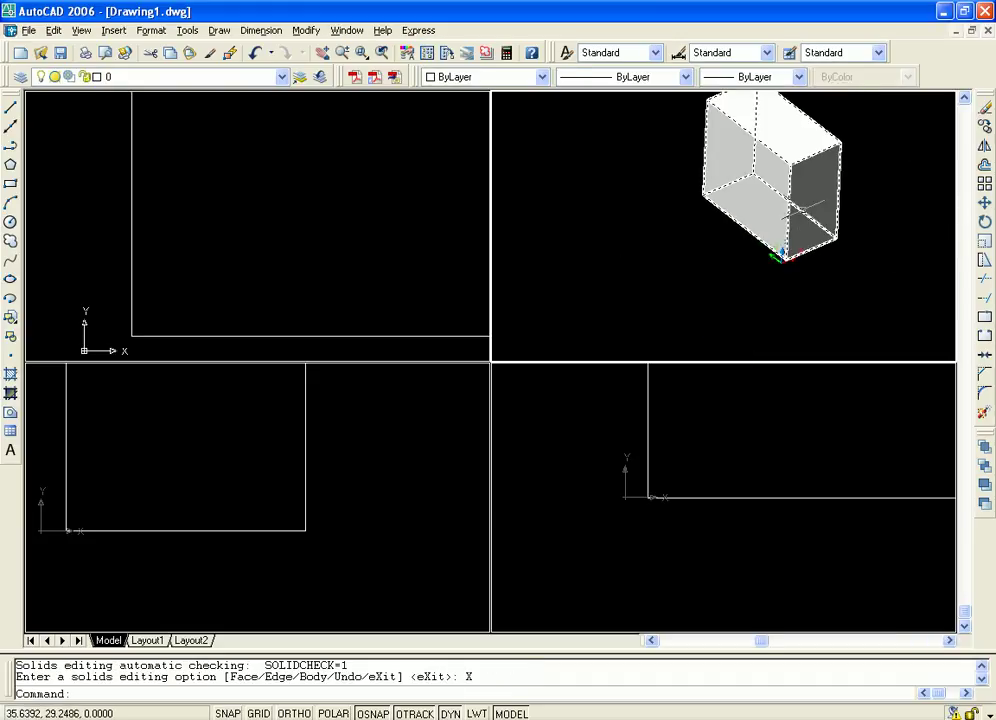
pyautogui.scroll(3, 794, 207)
pyautogui.scroll(-1, 786, 213)
pyautogui.moveTo(789, 211); pyautogui.dragTo(820, 248, button='middle')
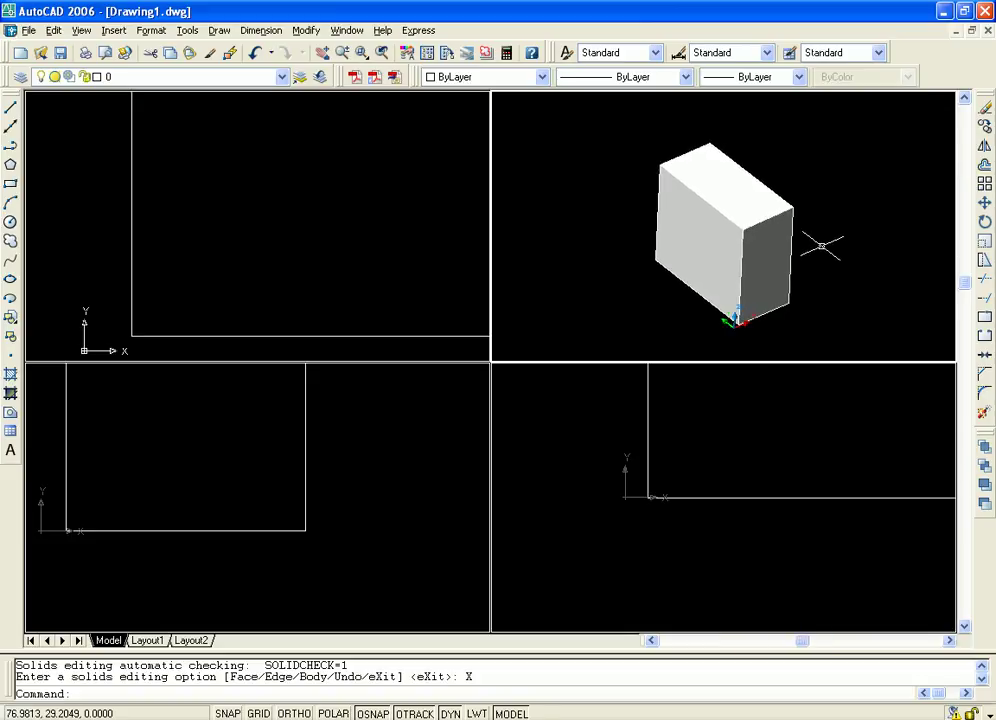
pyautogui.hotkey('ctrl', 'z')
pyautogui.hotkey('ctrl', 'z')
pyautogui.hotkey('ctrl', 'z')
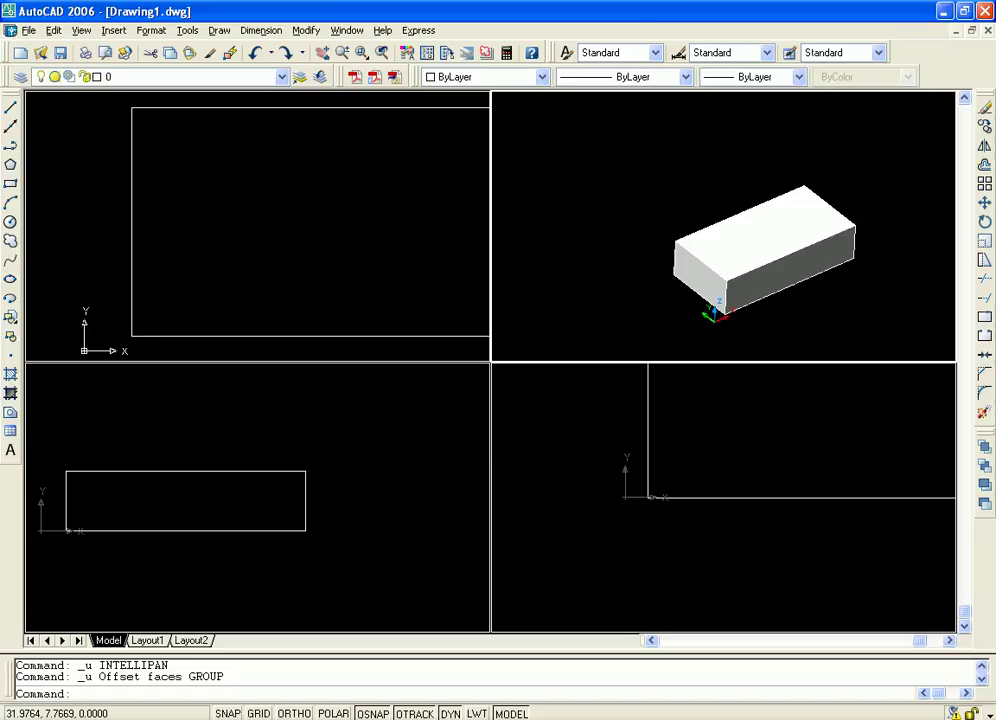
pyautogui.click(650, 168)
pyautogui.moveTo(729, 169); pyautogui.dragTo(689, 166, button='middle')
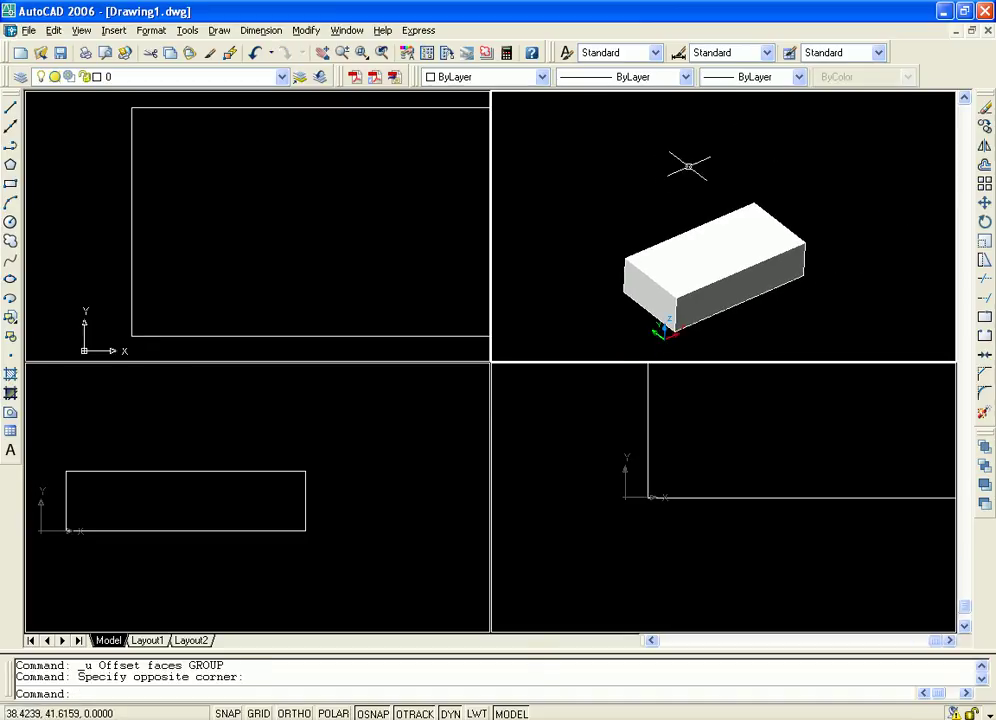
# Step: Try to delete the box's top and back faces by selecting their shared edge with Delete faces
pyautogui.click(305, 30)
pyautogui.moveTo(392, 449)
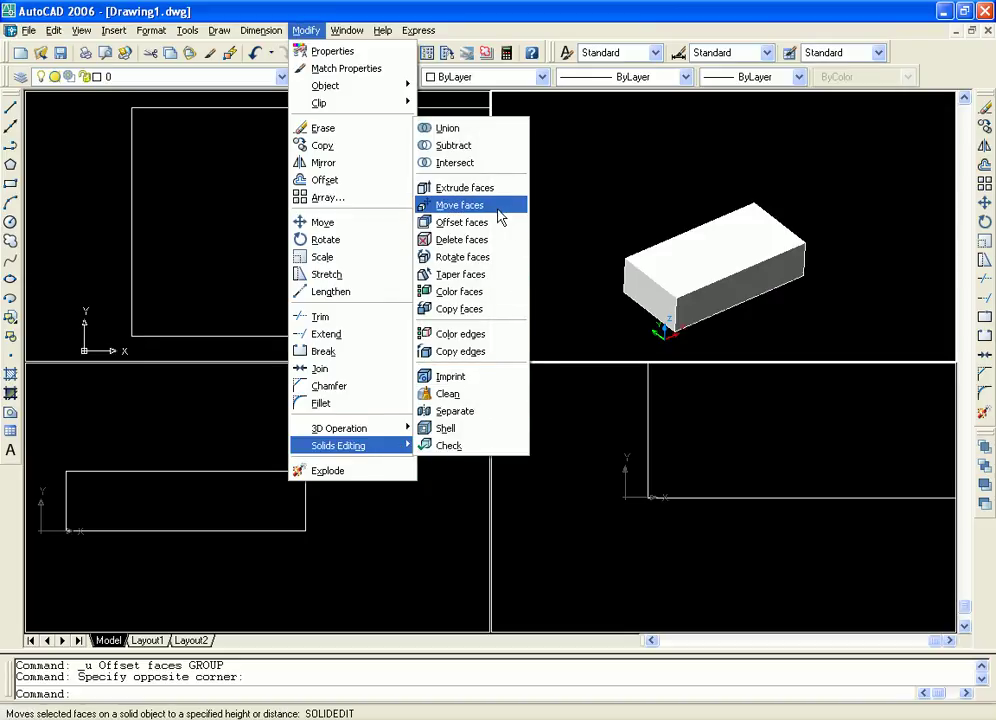
pyautogui.click(476, 241)
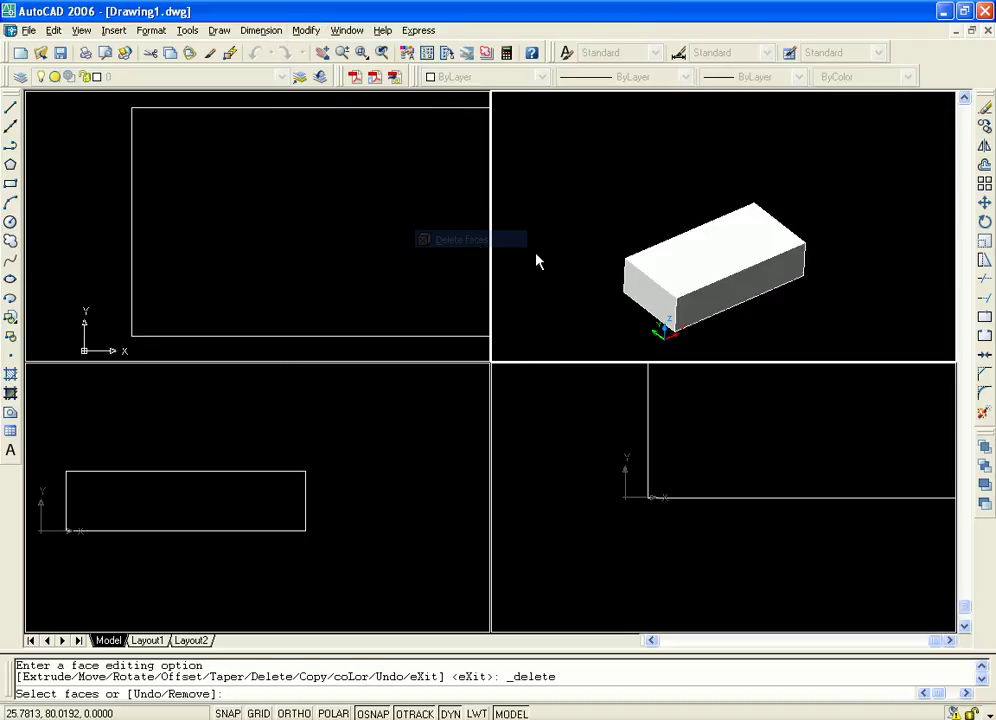
pyautogui.click(669, 238)
pyautogui.press('Return')
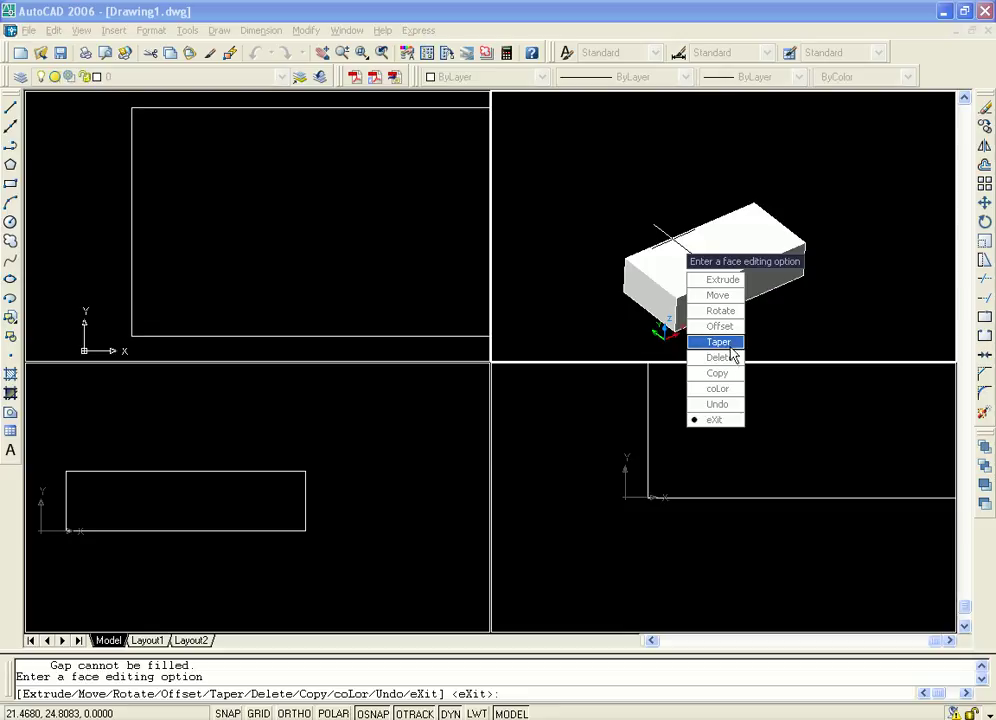
# Step: Retry deleting the top and back faces within the same face editing session, and cancel the command
pyautogui.click(719, 357)
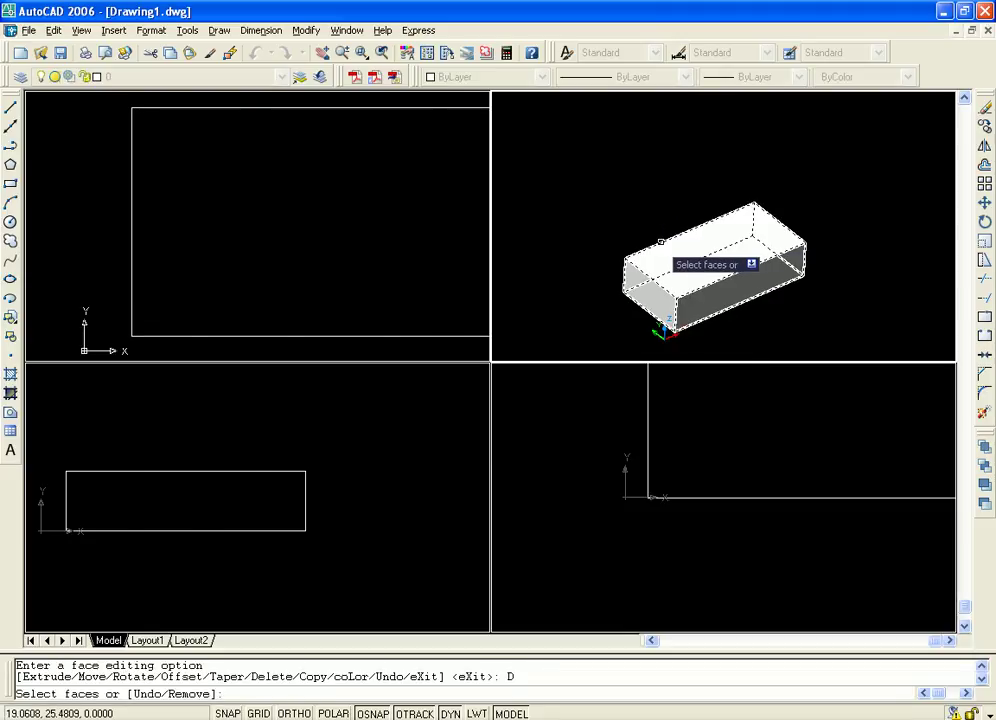
pyautogui.click(660, 227)
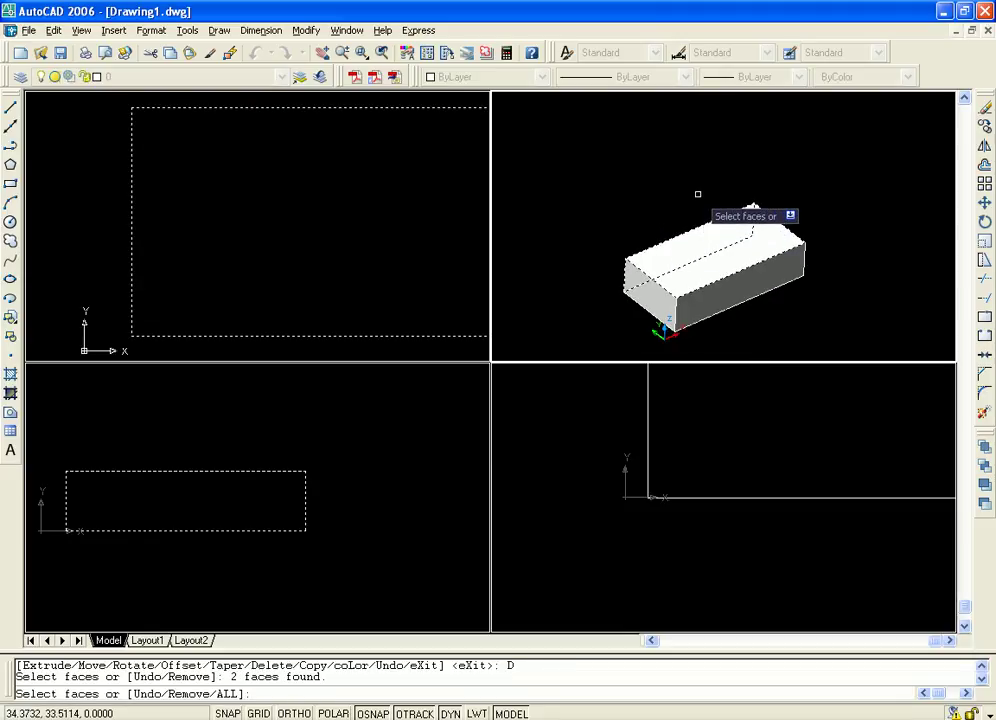
pyautogui.press('Return')
pyautogui.press('Escape')
pyautogui.press('Escape')
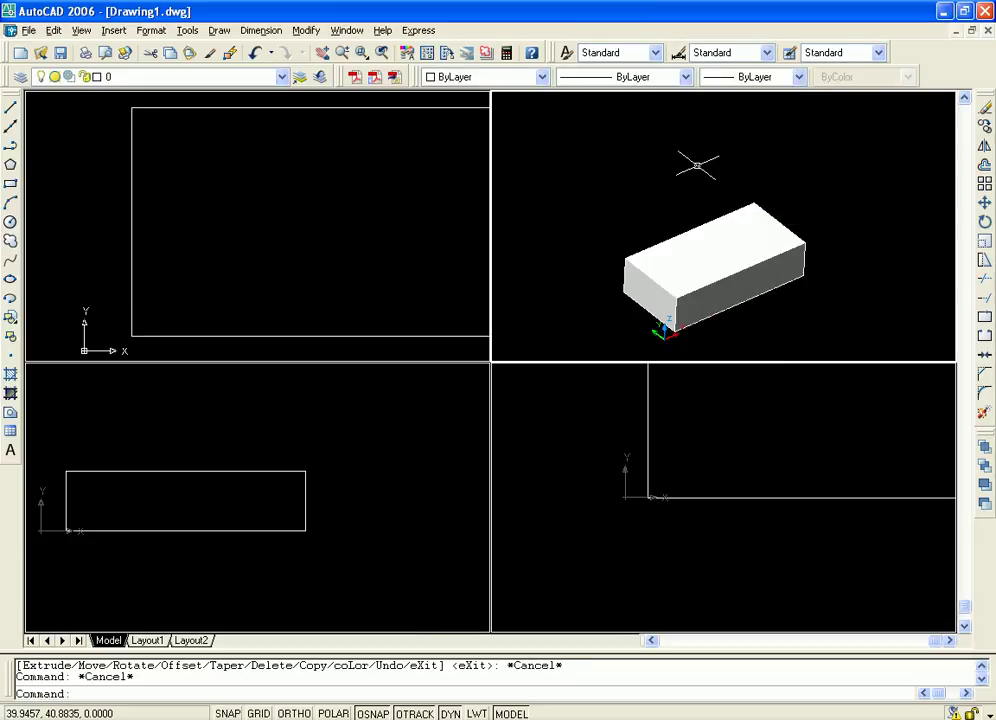
# Step: From the opposite side of the box, try to delete its top face and the adjoining long white side face
pyautogui.write('orbit')
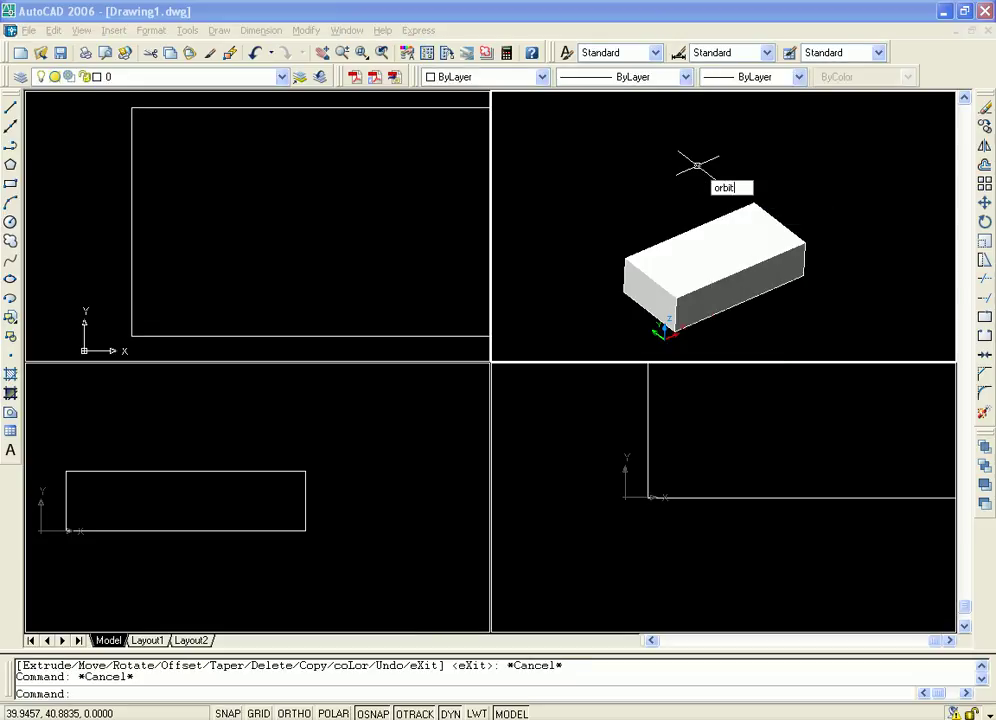
pyautogui.press('Return')
pyautogui.moveTo(674, 191); pyautogui.dragTo(743, 268)
pyautogui.press('Escape')
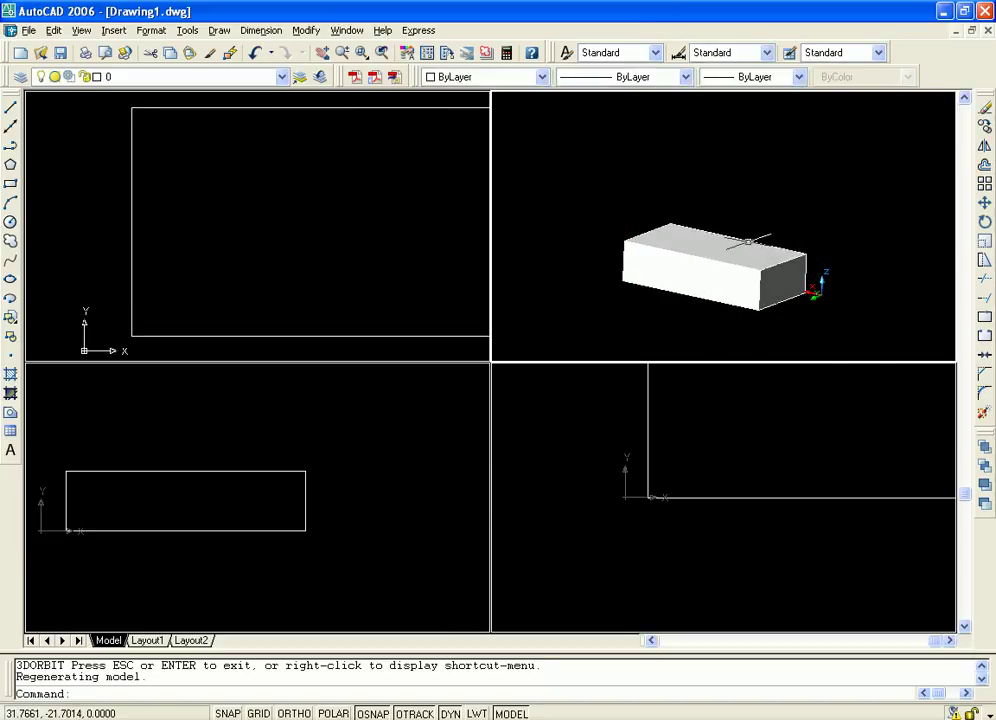
pyautogui.scroll(3, 765, 190)
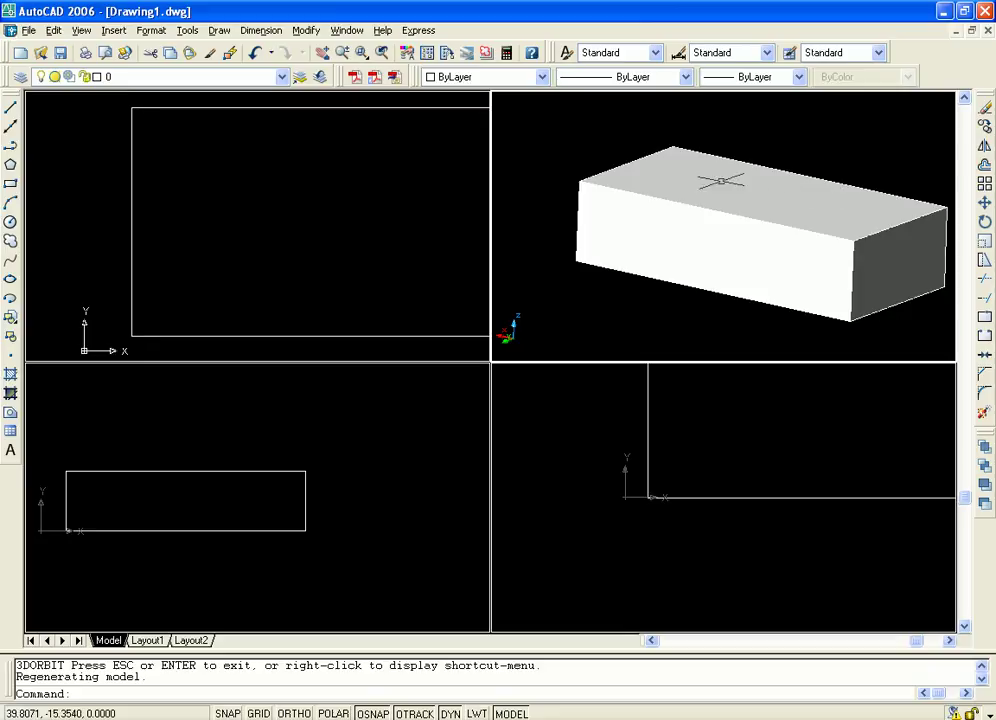
pyautogui.click(305, 32)
pyautogui.moveTo(407, 449)
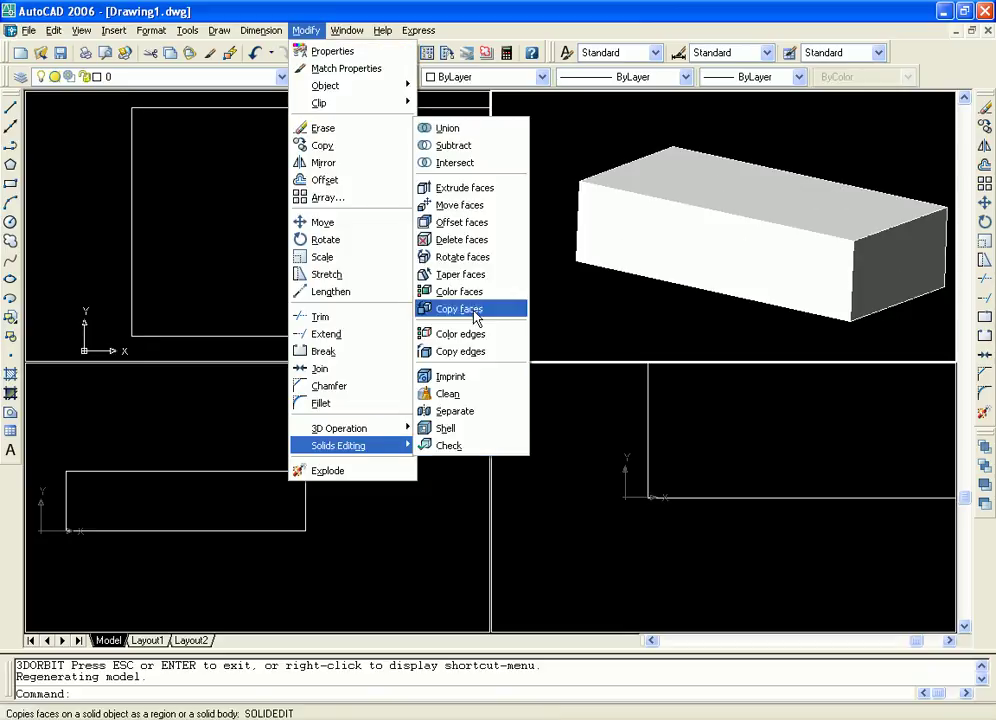
pyautogui.click(488, 247)
pyautogui.click(664, 222)
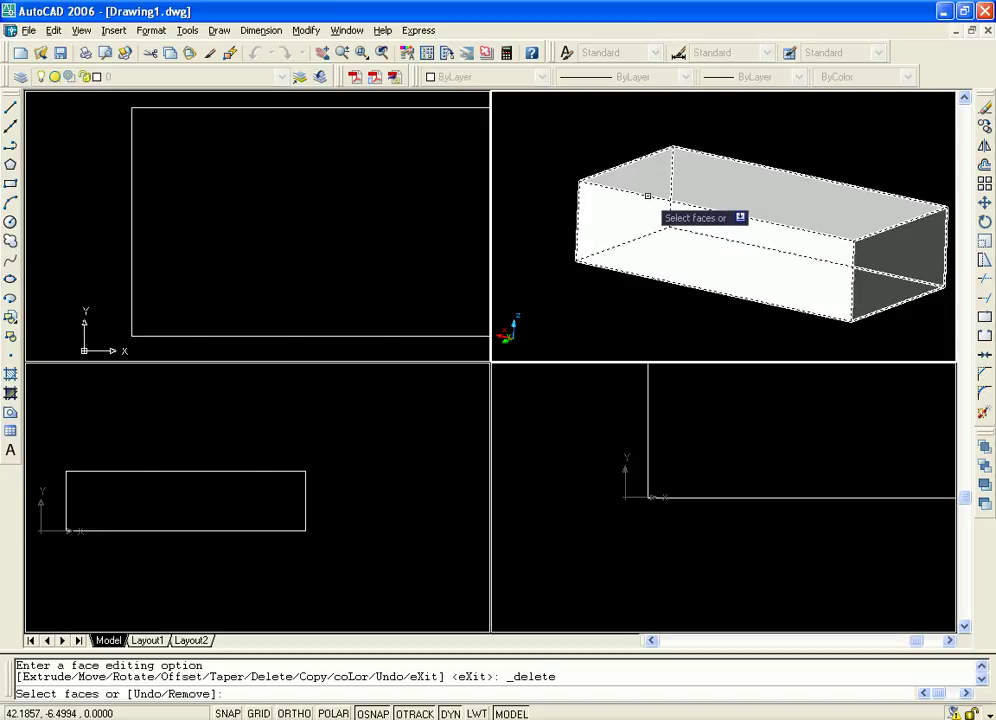
pyautogui.click(652, 199)
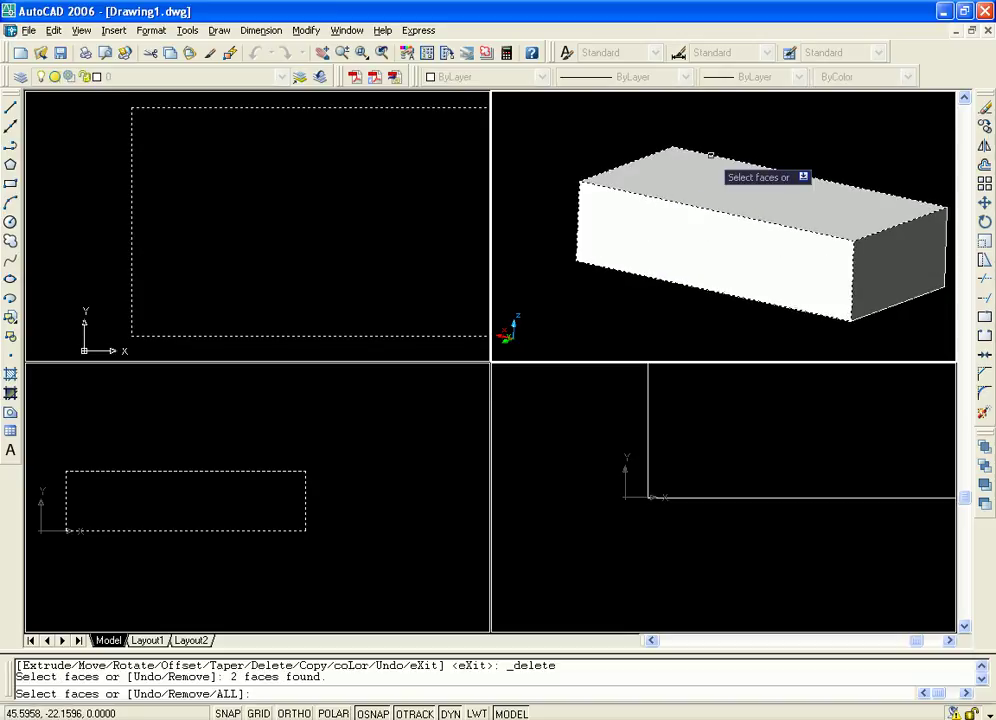
pyautogui.press('Return')
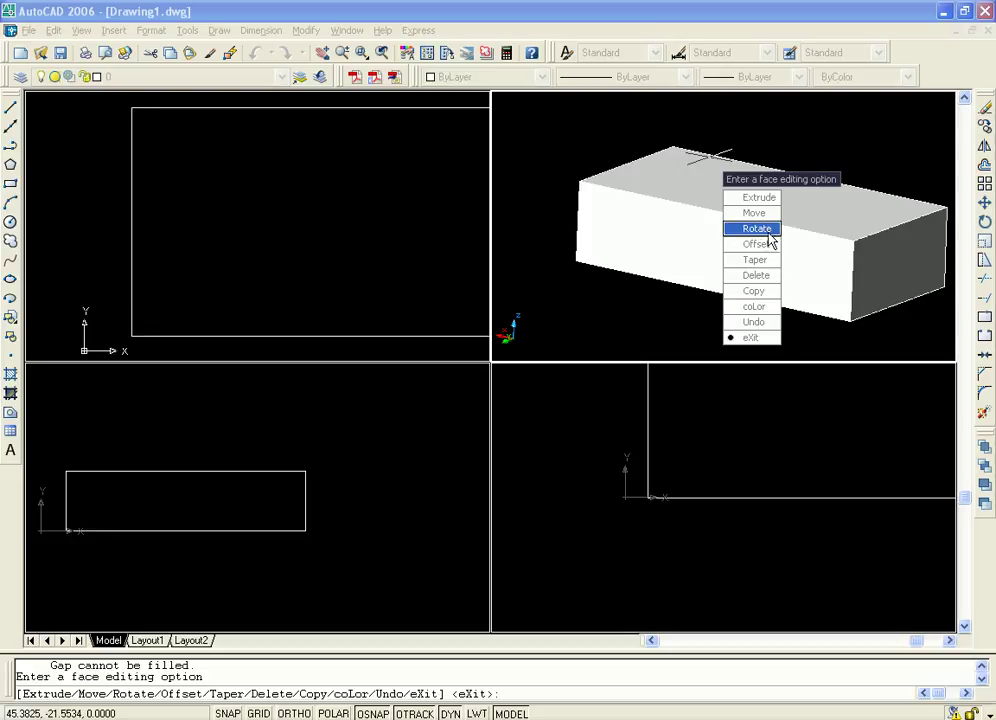
# Step: Try to delete the box's top face together with its far short end face, and cancel face editing
pyautogui.click(756, 275)
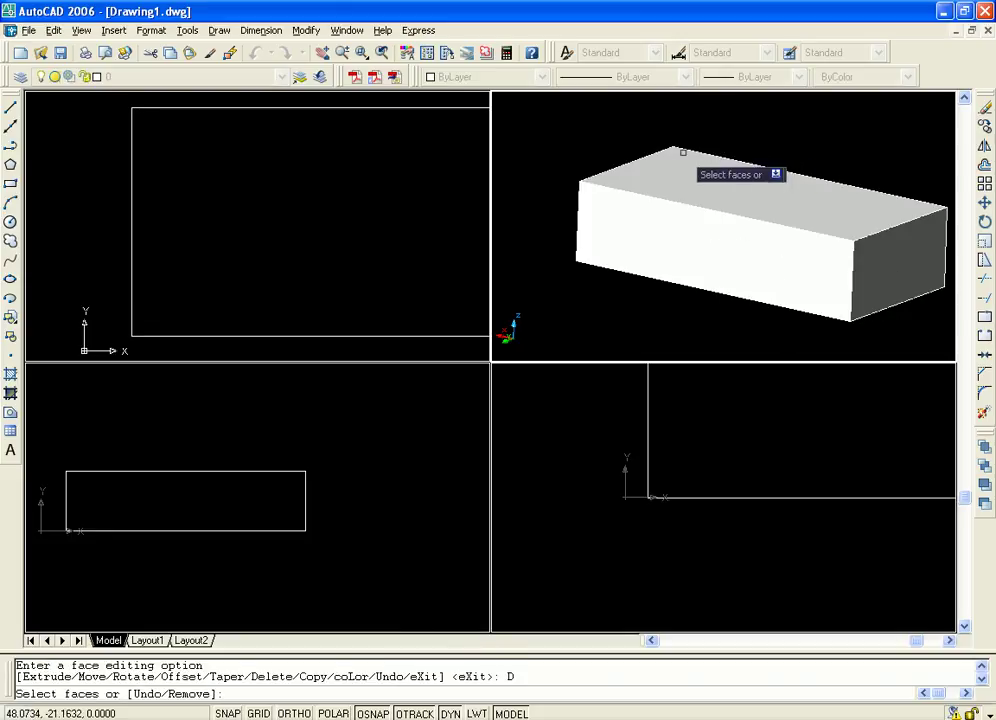
pyautogui.click(648, 157)
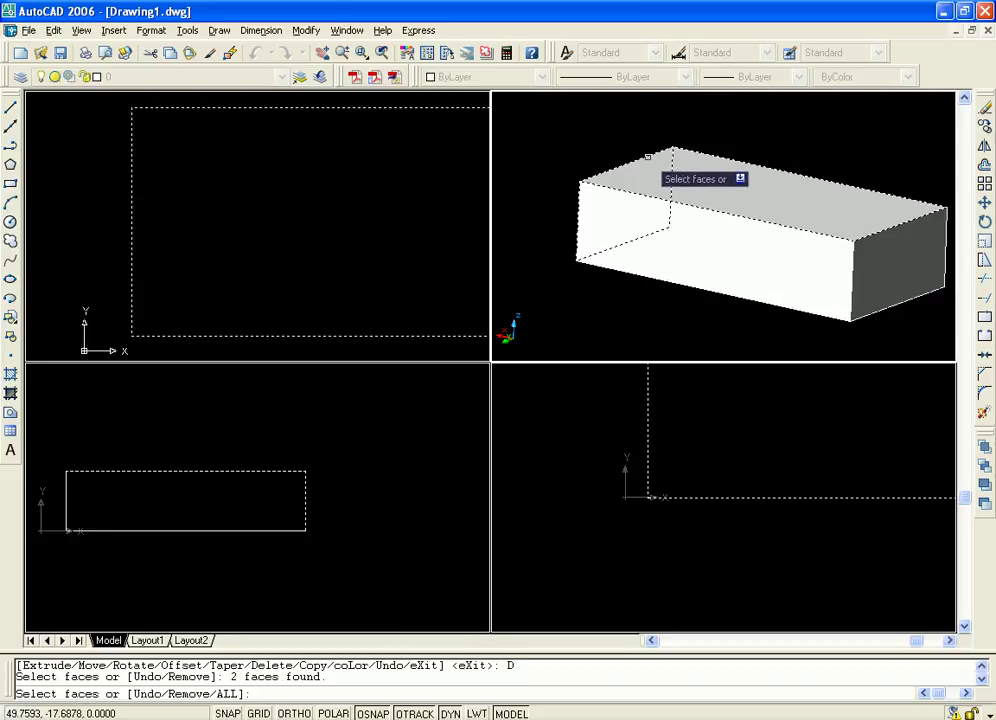
pyautogui.press('Return')
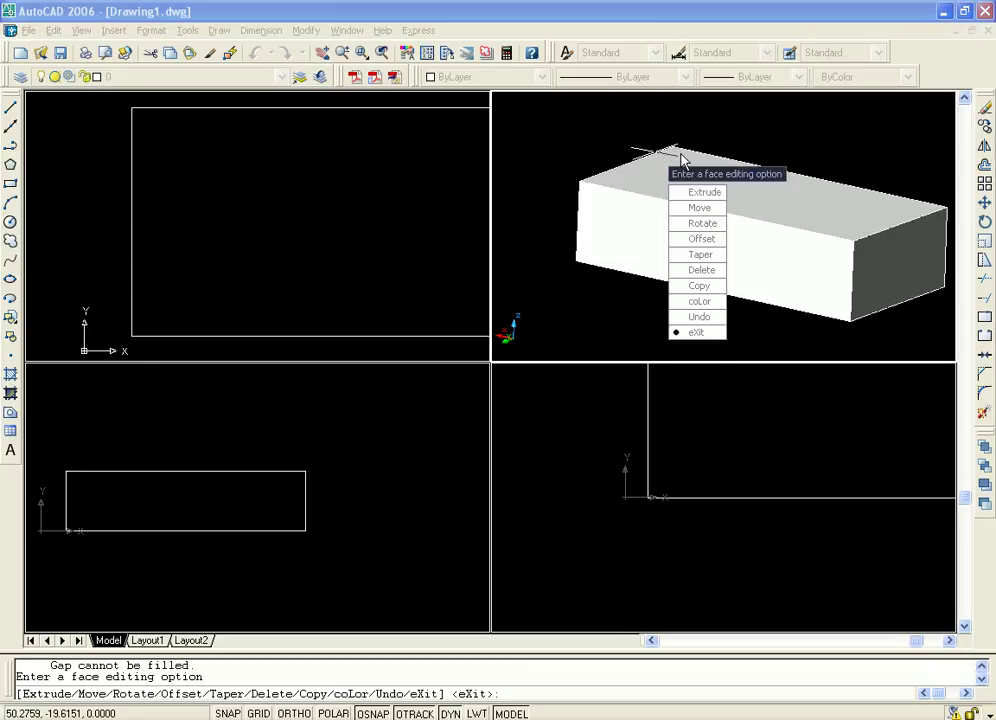
pyautogui.click(701, 270)
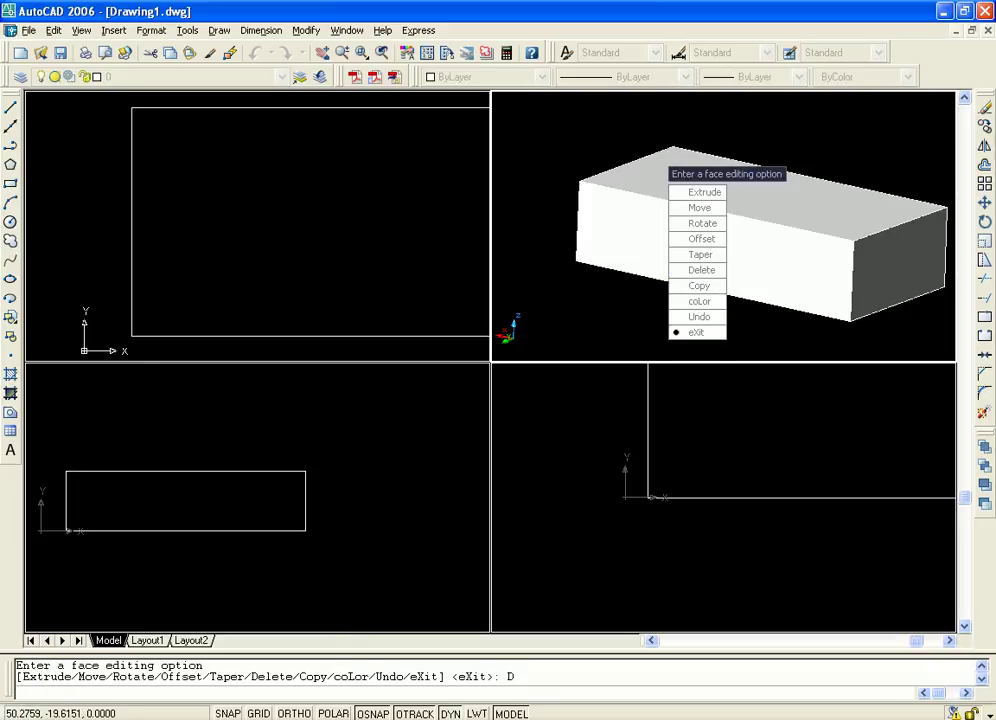
pyautogui.press('Escape')
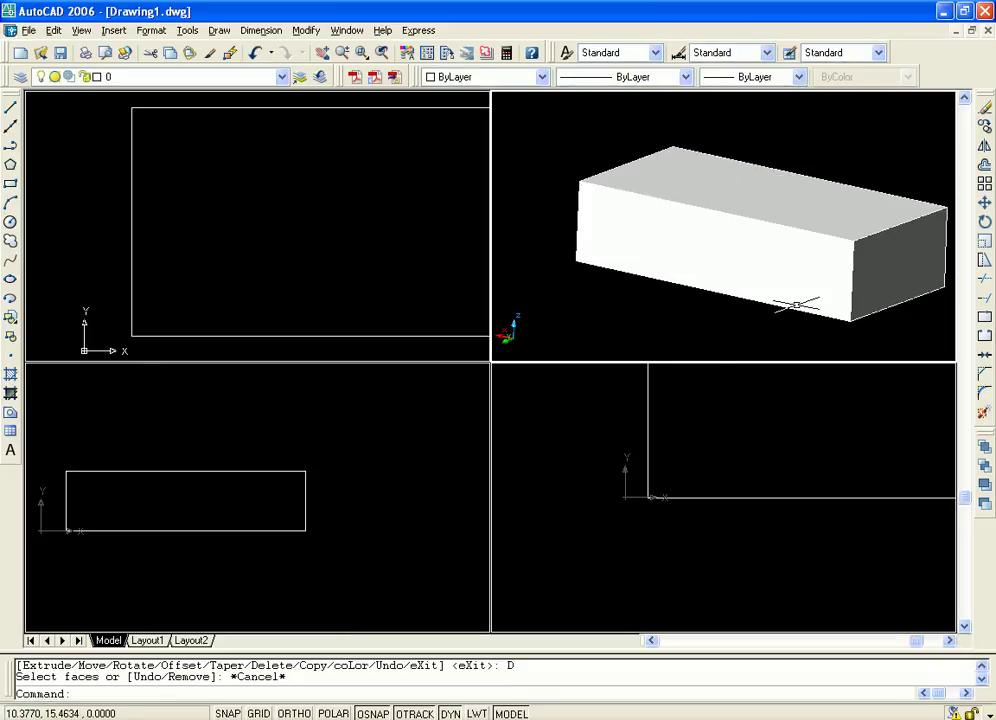
# Step: Try to delete the long white side face and the far short end face through their shared vertical edge, and exit solid editing
pyautogui.click(310, 32)
pyautogui.moveTo(400, 447)
pyautogui.click(478, 241)
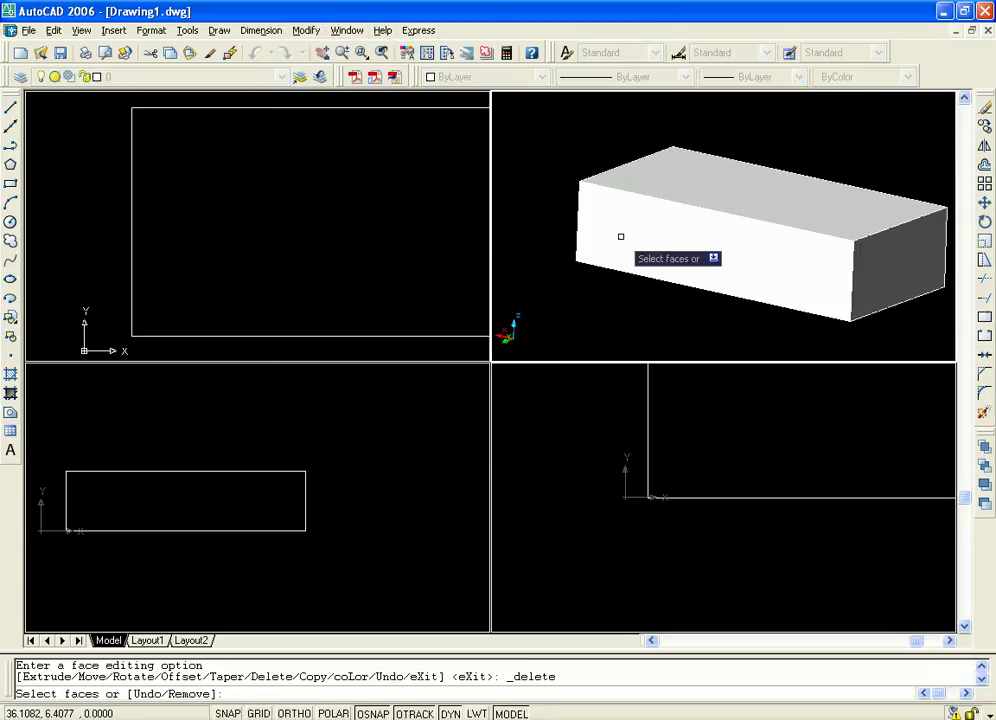
pyautogui.click(577, 215)
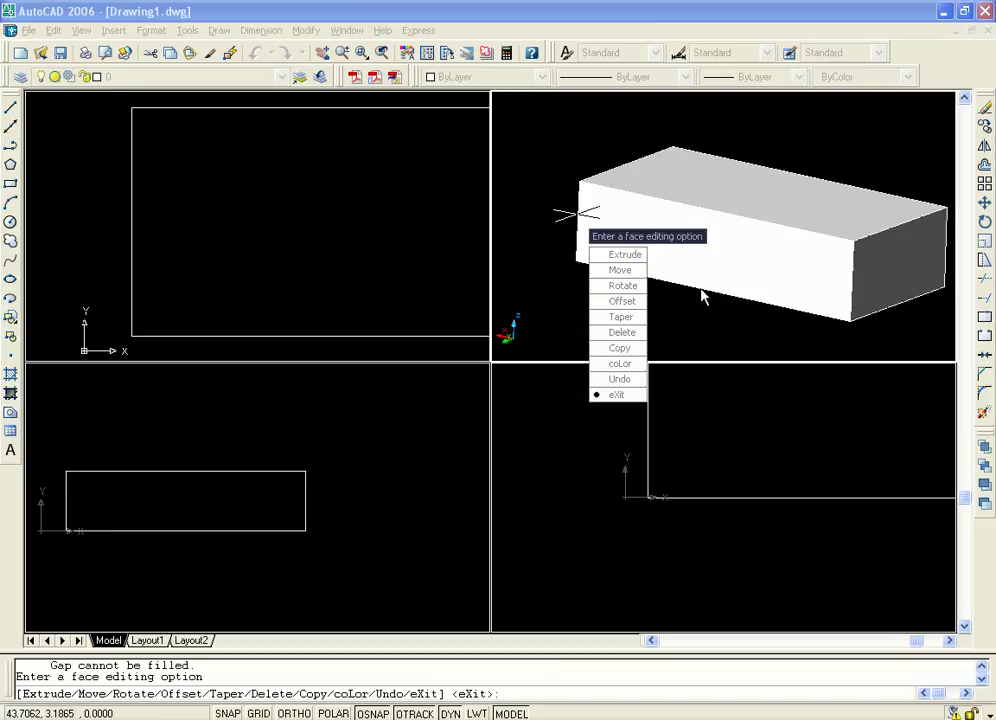
pyautogui.write('x')
pyautogui.press('Return')
pyautogui.write('x')
pyautogui.press('Return')
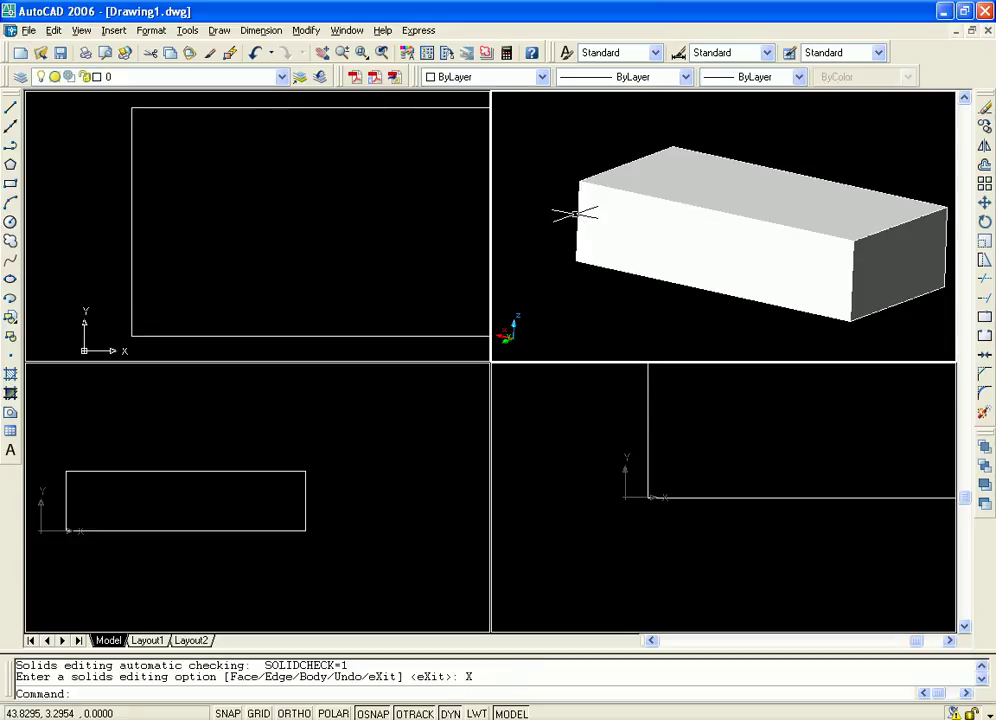
# Step: Explode the solid box into separate face regions
pyautogui.click(636, 192)
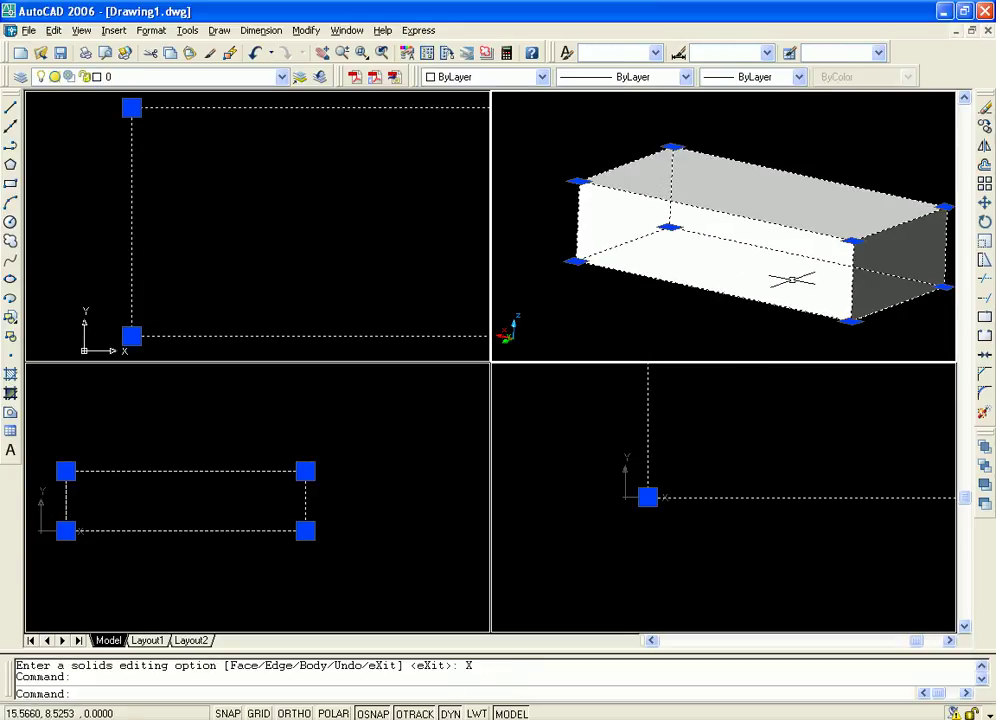
pyautogui.press('Escape')
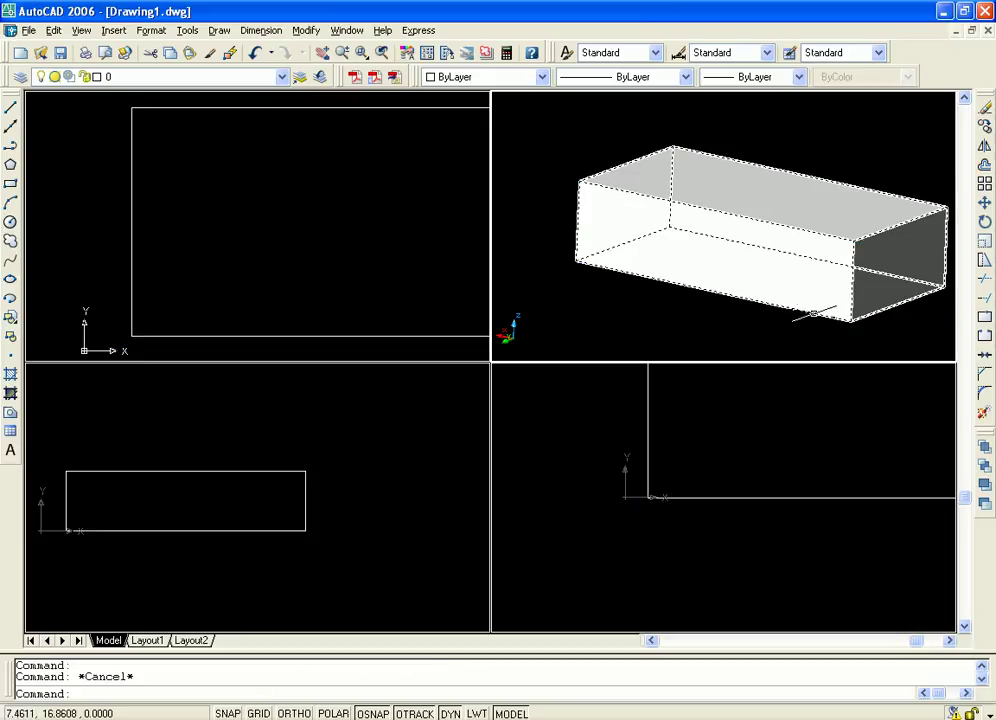
pyautogui.click(606, 187)
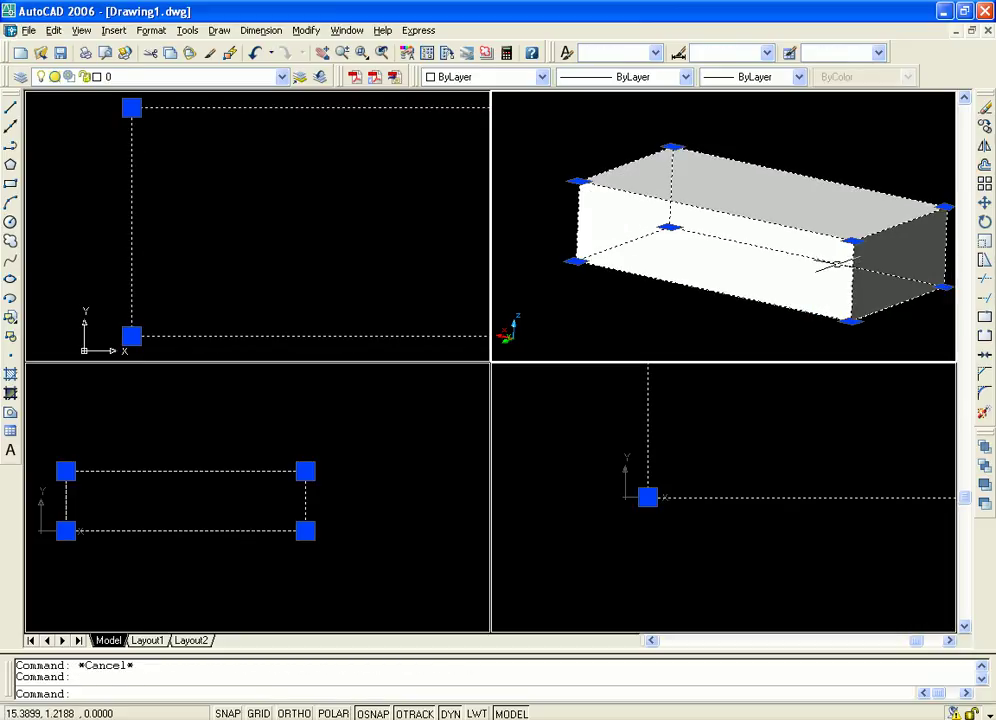
pyautogui.click(984, 414)
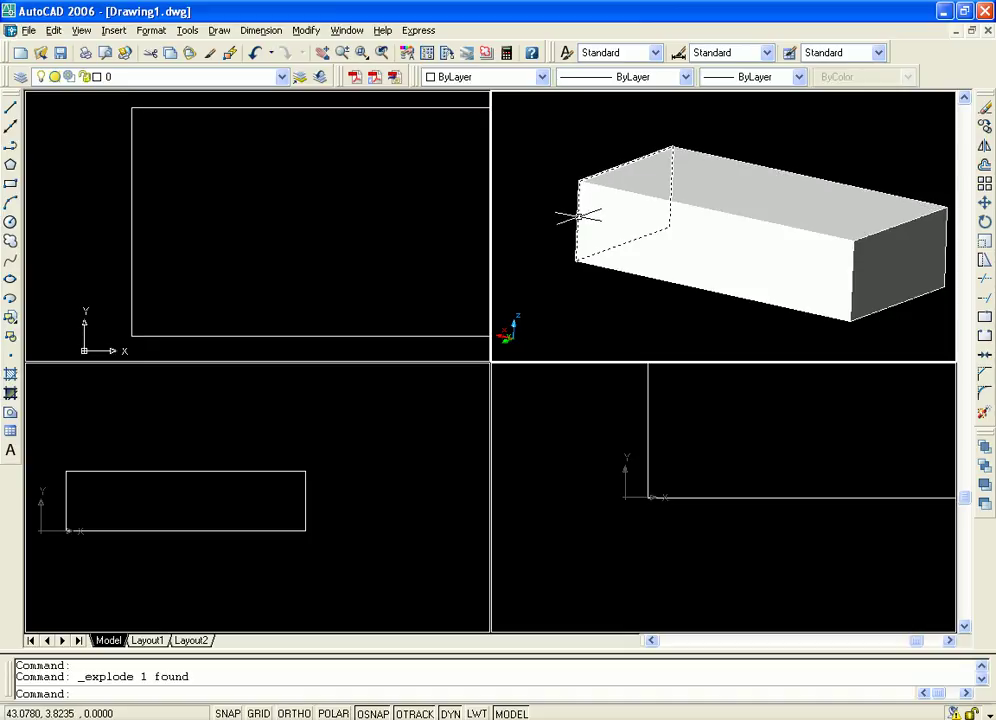
# Step: Erase the exploded box's long white side face, and undo both the erasure and the explode
pyautogui.click(640, 278)
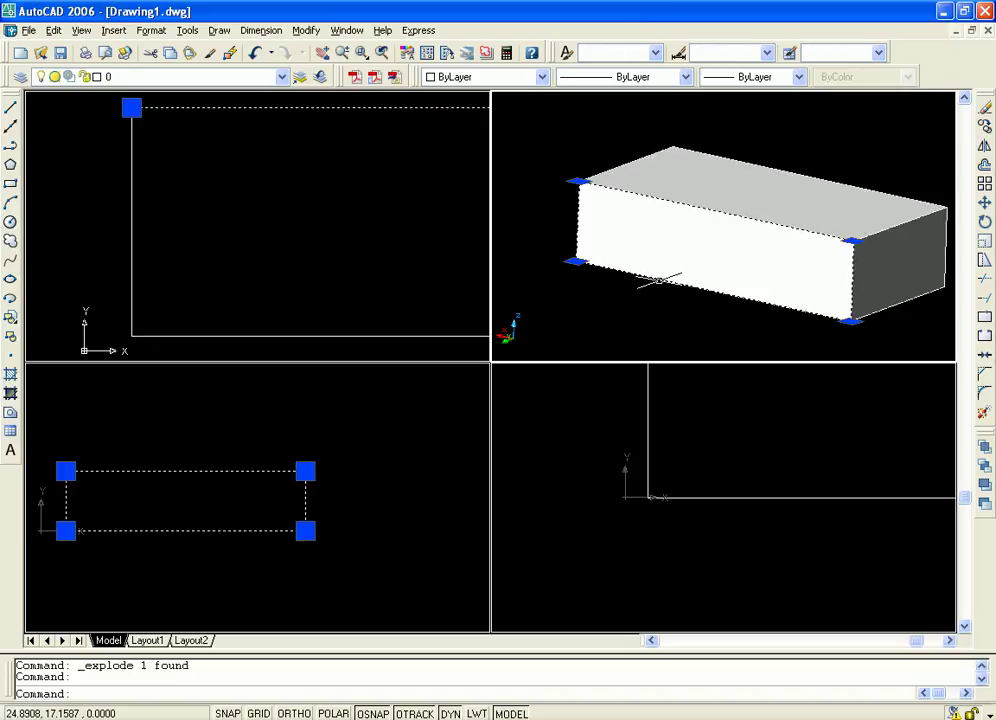
pyautogui.press('Delete')
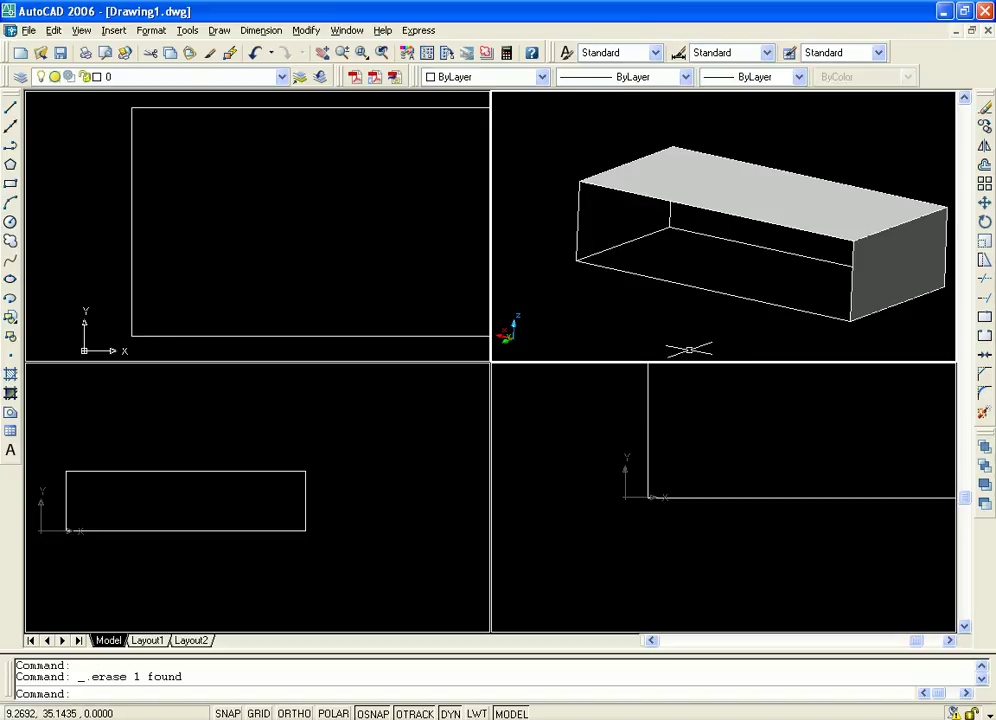
pyautogui.hotkey('ctrl', 'z')
pyautogui.hotkey('ctrl', 'z')
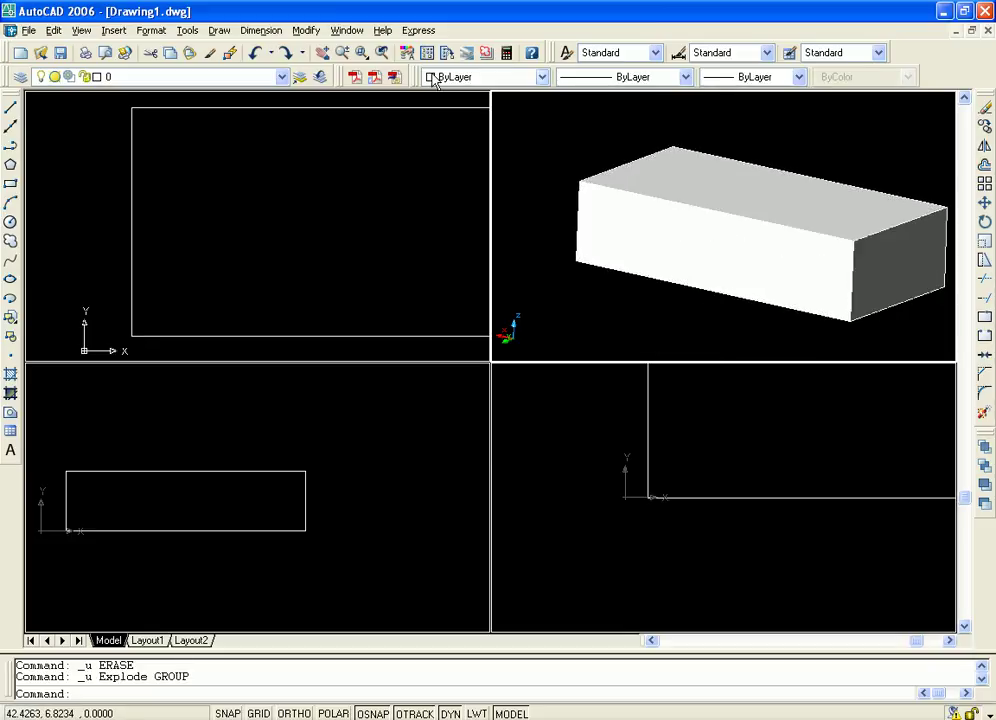
# Step: Try to delete the box's top face and long white side face through their shared long edge, and cancel face editing
pyautogui.click(305, 30)
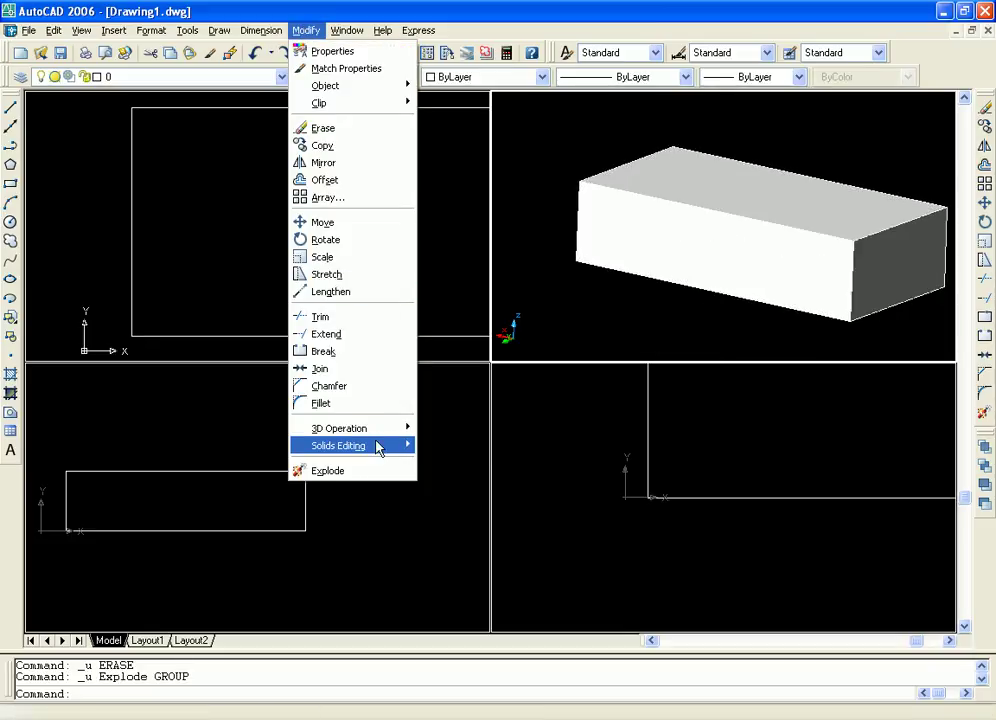
pyautogui.moveTo(387, 452)
pyautogui.click(448, 238)
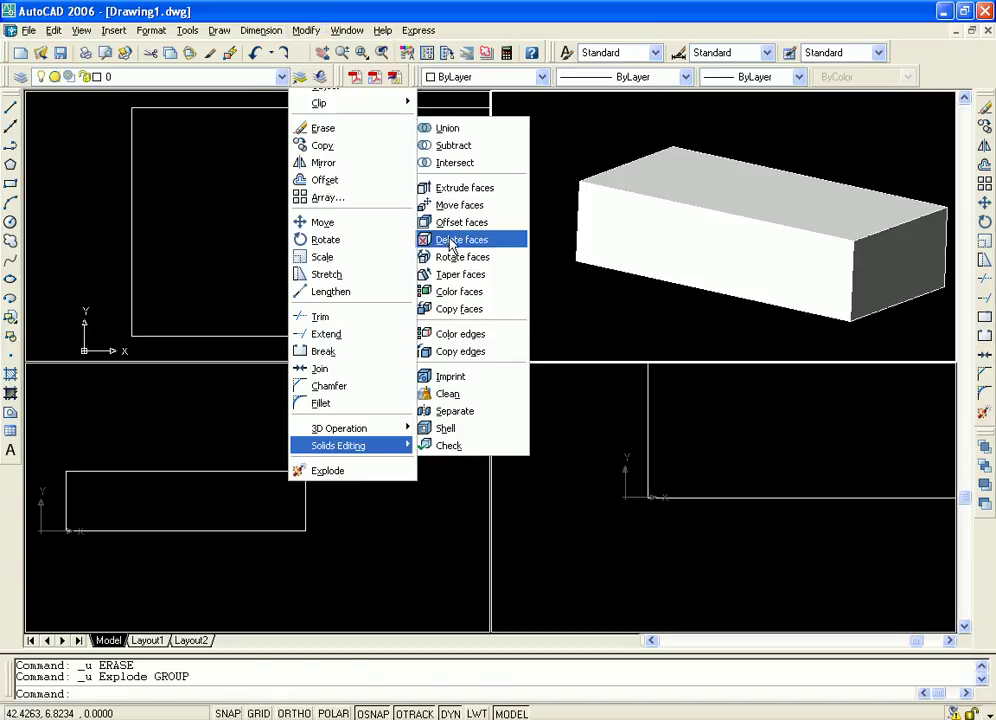
pyautogui.click(675, 201)
pyautogui.click(673, 201)
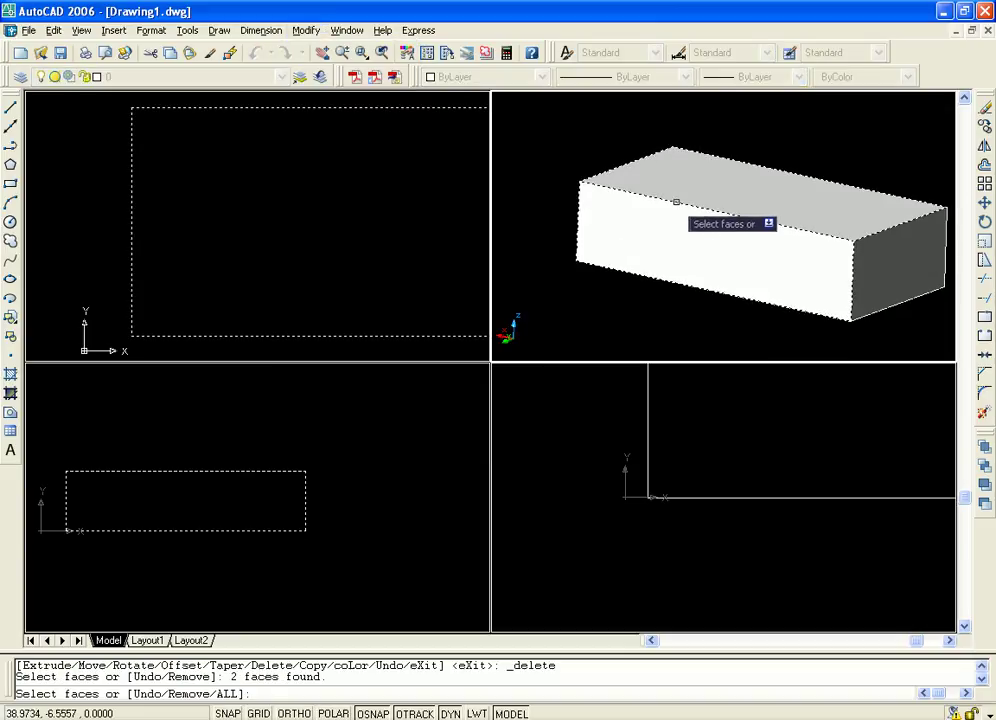
pyautogui.press('Return')
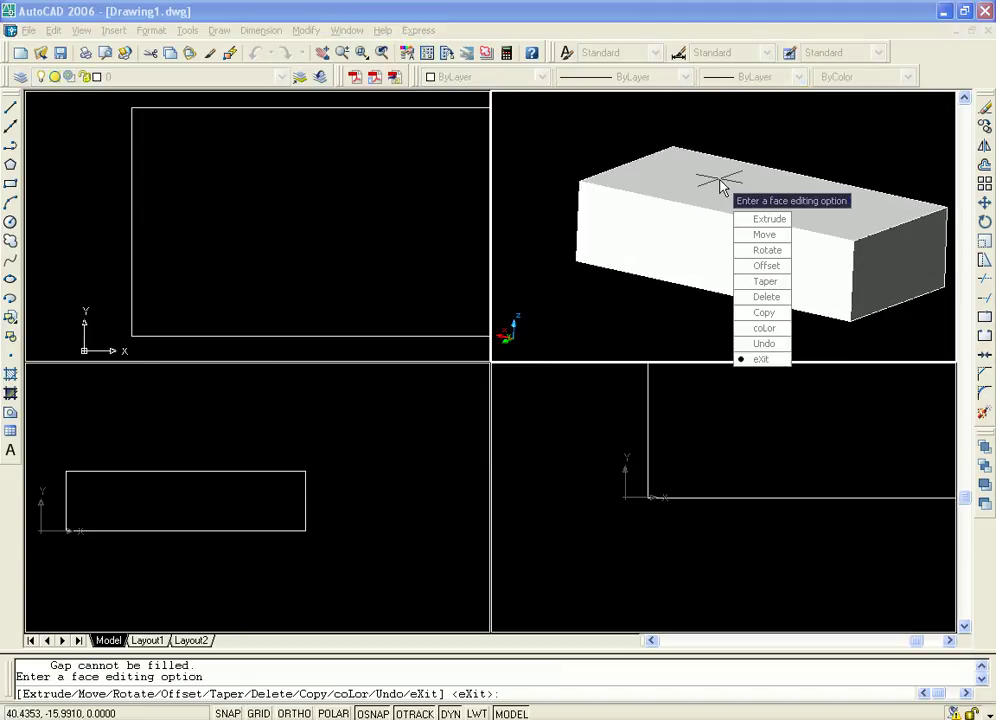
pyautogui.click(766, 297)
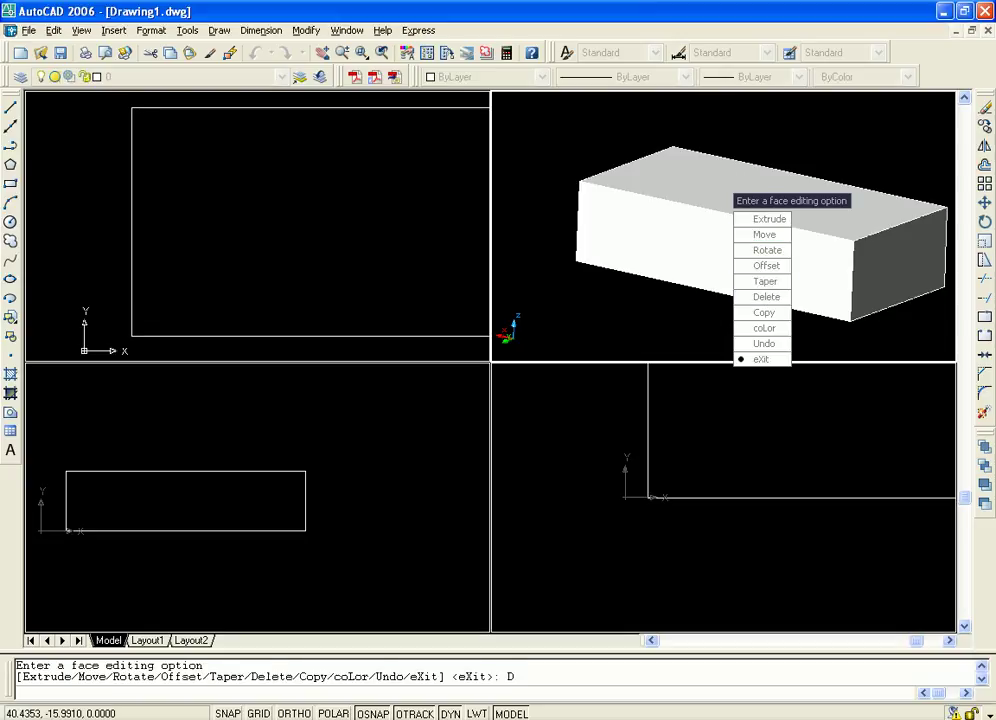
pyautogui.press('Escape')
# Step: Explode the solid box into separate face regions and erase its long white side face
pyautogui.click(663, 199)
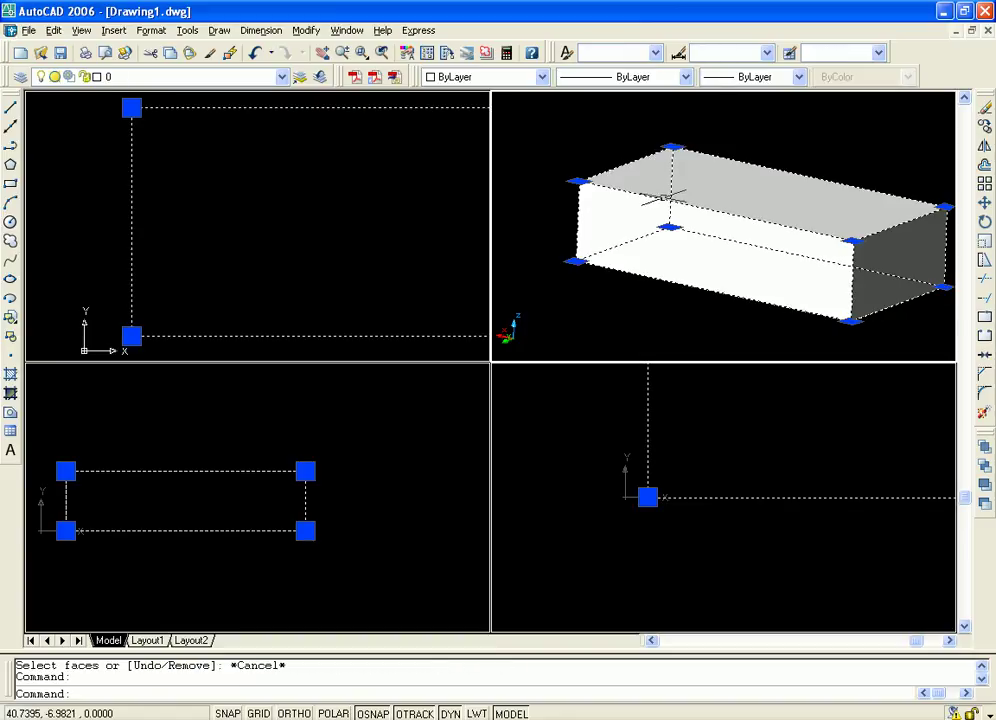
pyautogui.click(984, 415)
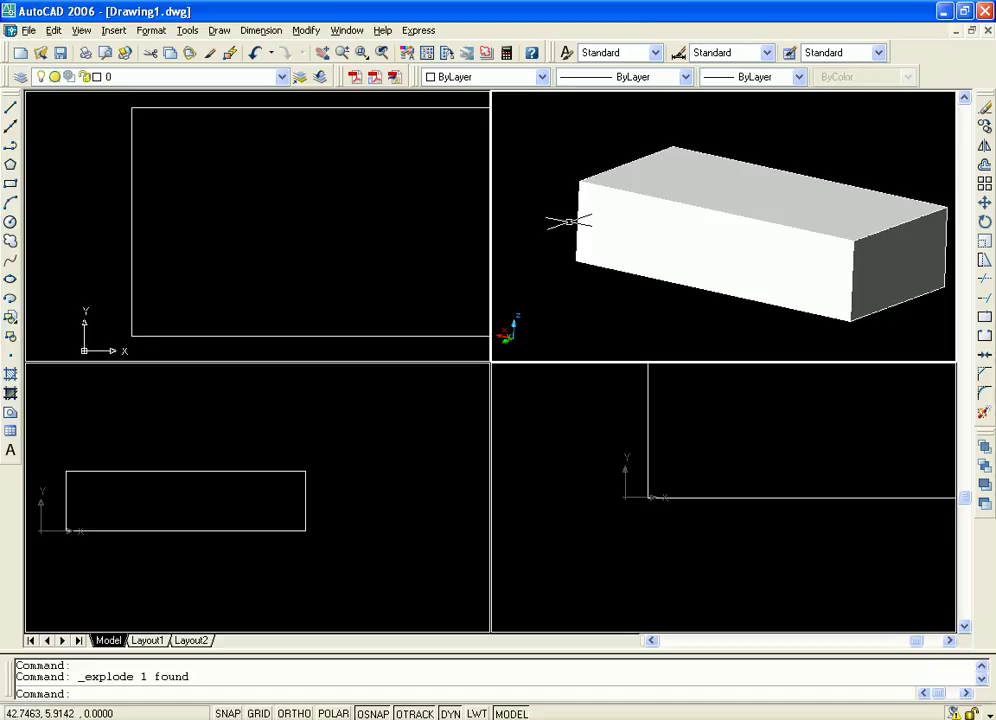
pyautogui.click(600, 270)
pyautogui.press('Delete')
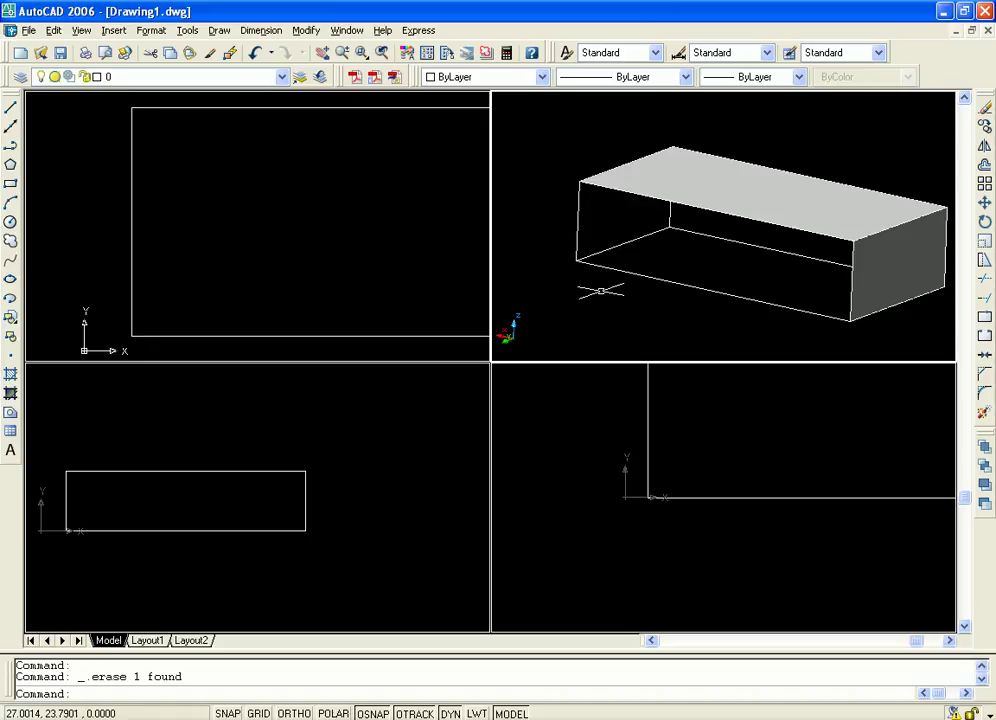
# Step: Set the color of the exploded box's top face to Red and clear the selection
pyautogui.write('orb')
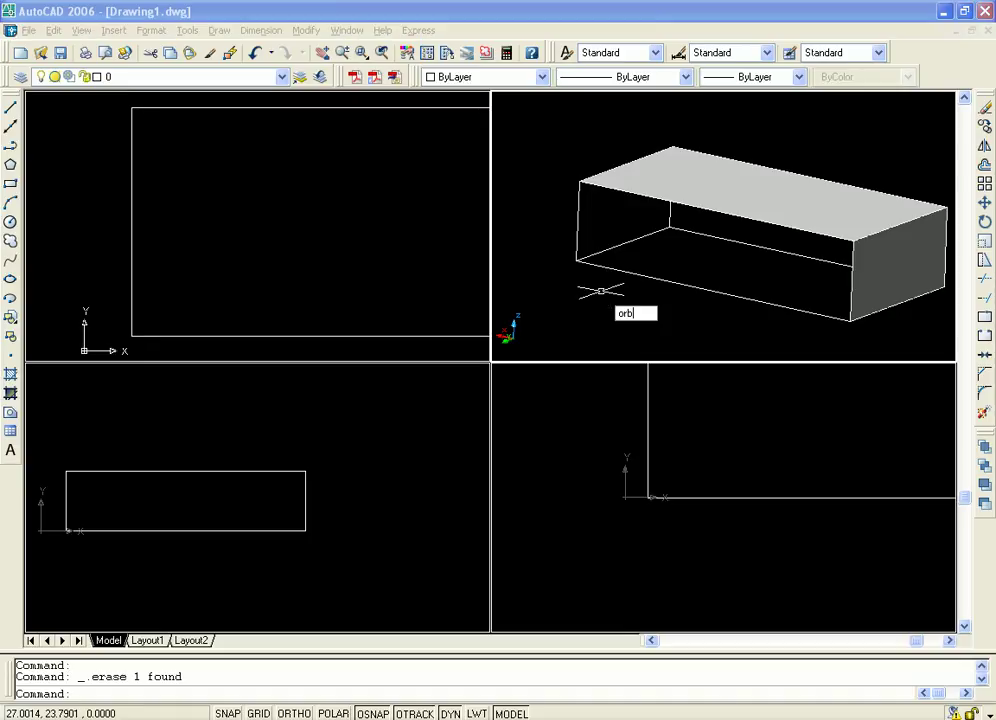
pyautogui.write('it')
pyautogui.press('Return')
pyautogui.moveTo(664, 289); pyautogui.dragTo(751, 251)
pyautogui.press('Escape')
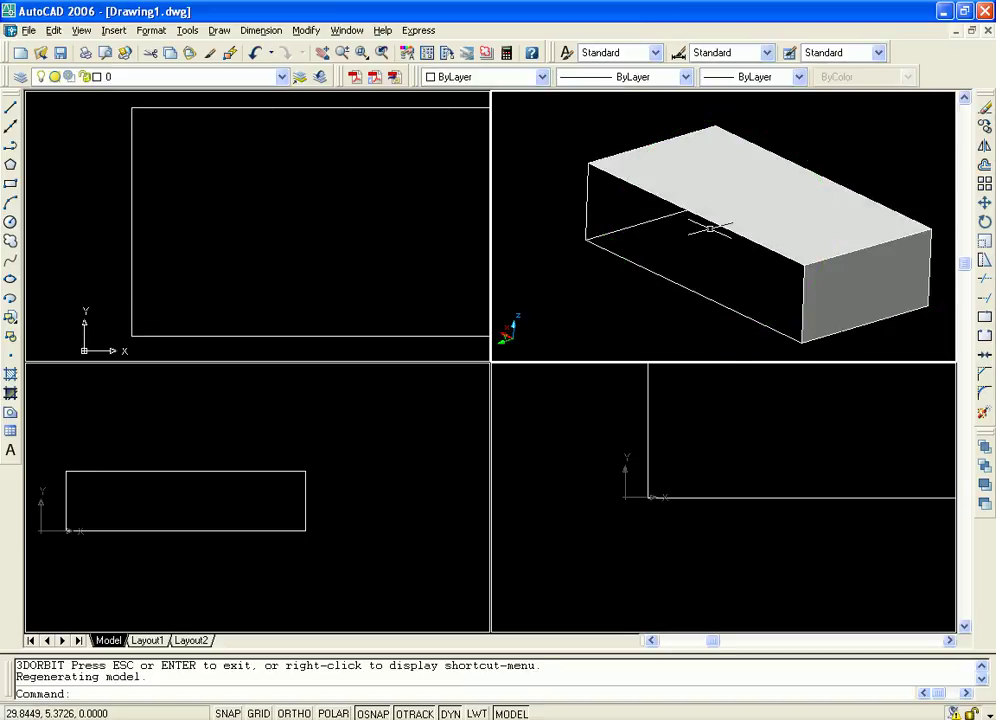
pyautogui.click(702, 222)
pyautogui.click(541, 77)
pyautogui.click(471, 123)
pyautogui.press('Escape')
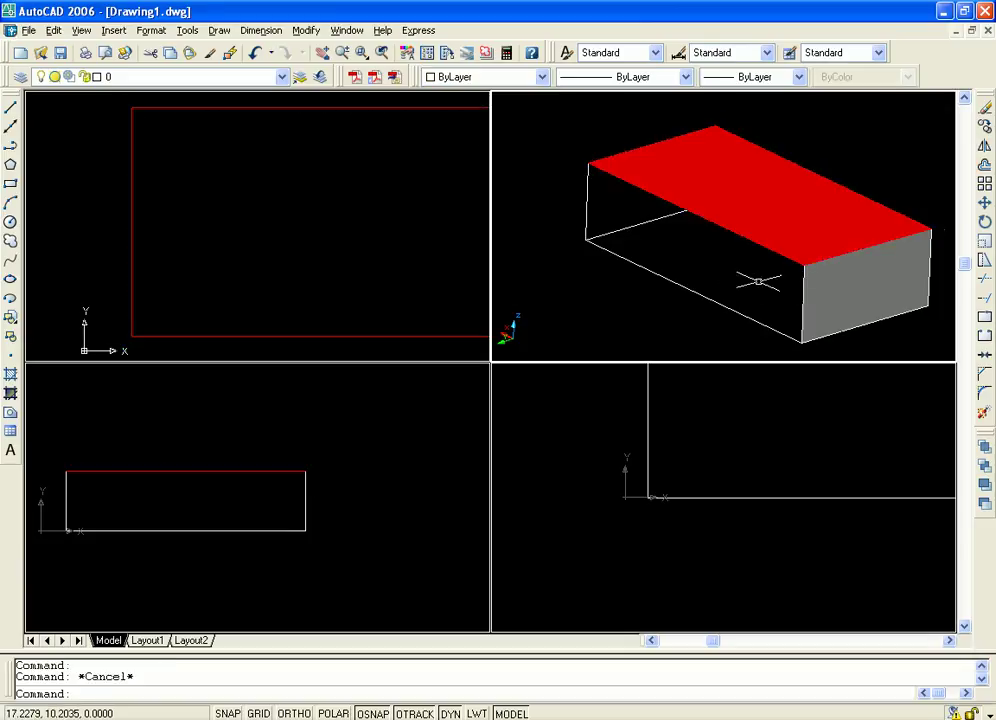
# Step: Set the color of the gray short end face to Green and clear the selection
pyautogui.click(797, 285)
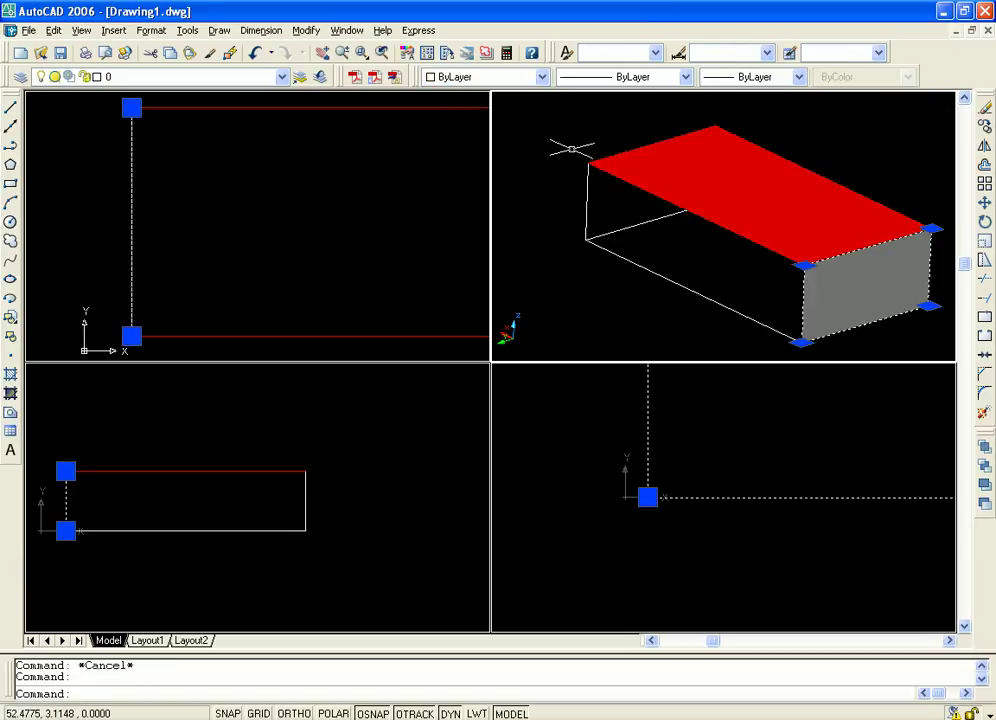
pyautogui.click(541, 77)
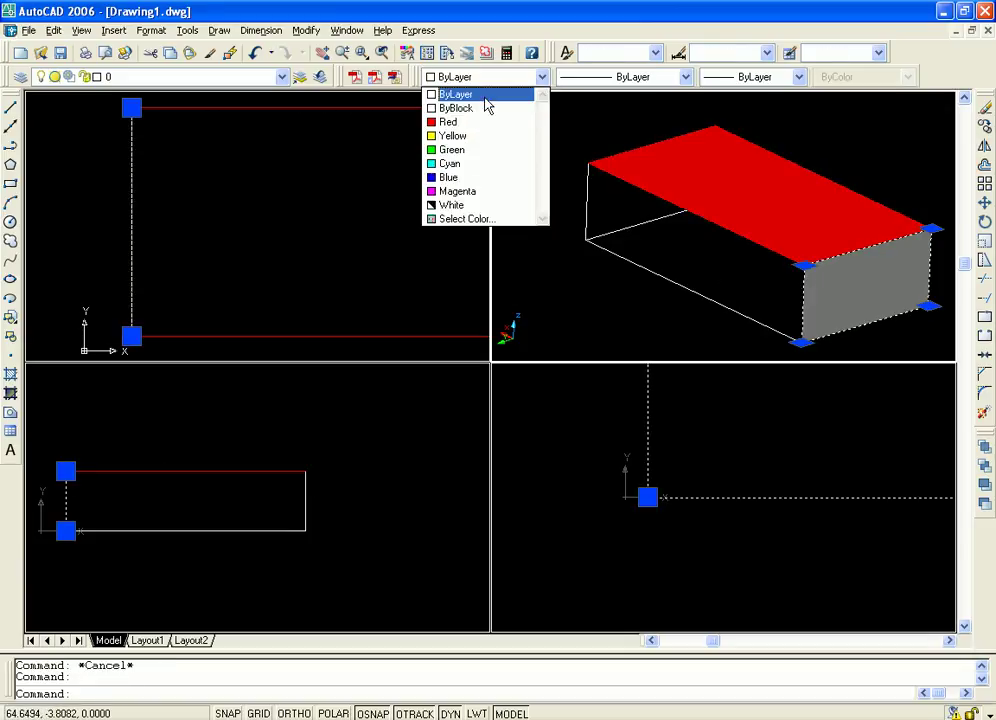
pyautogui.click(472, 150)
pyautogui.press('Escape')
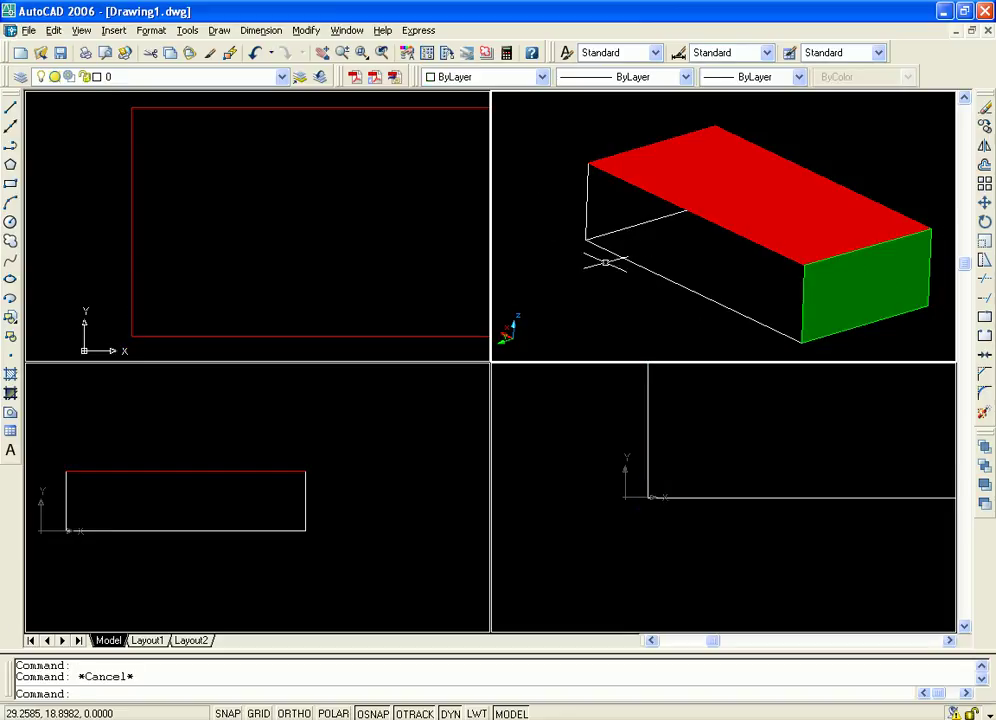
# Step: Set the color of the opposite, white short end face to Green and clear the selection
pyautogui.write('orbit')
pyautogui.press('Return')
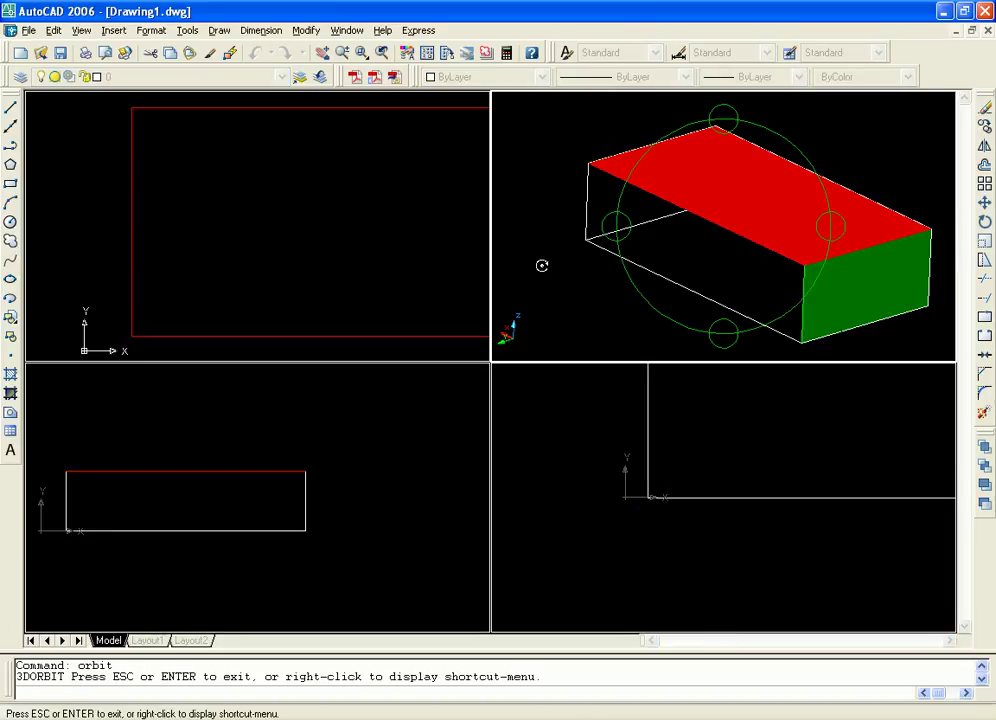
pyautogui.moveTo(737, 249); pyautogui.dragTo(767, 274)
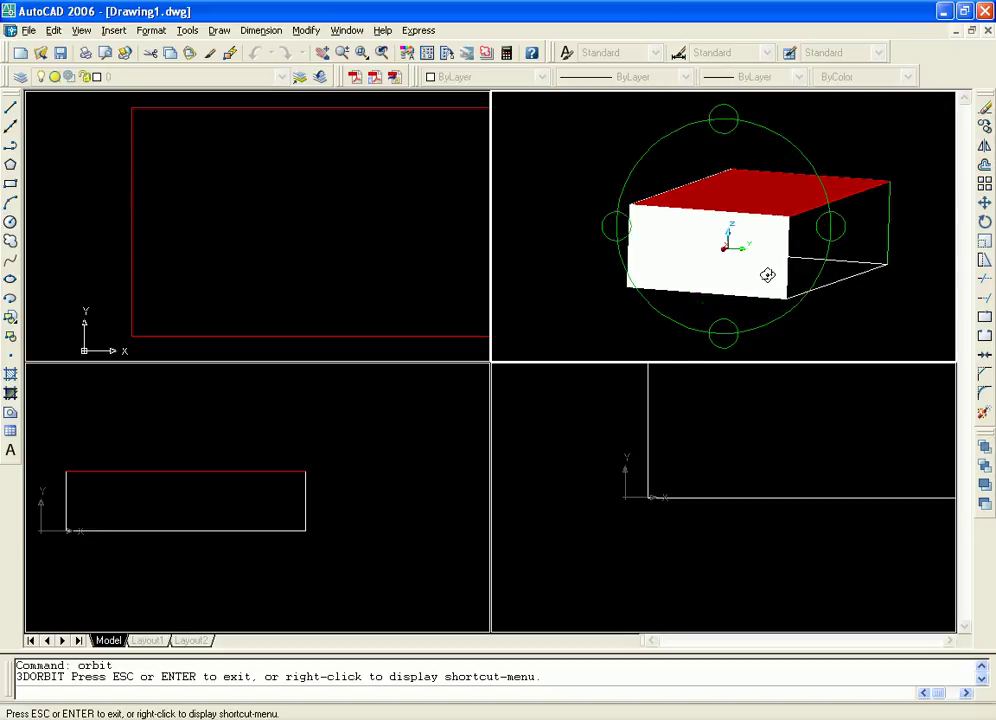
pyautogui.press('Escape')
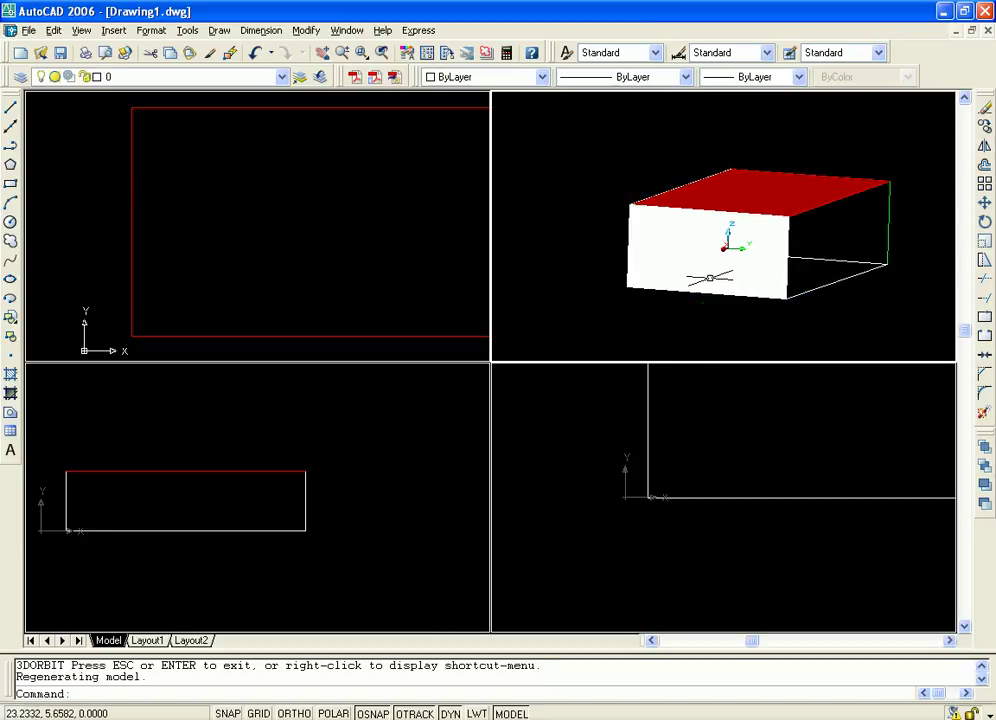
pyautogui.click(630, 224)
pyautogui.press('Escape')
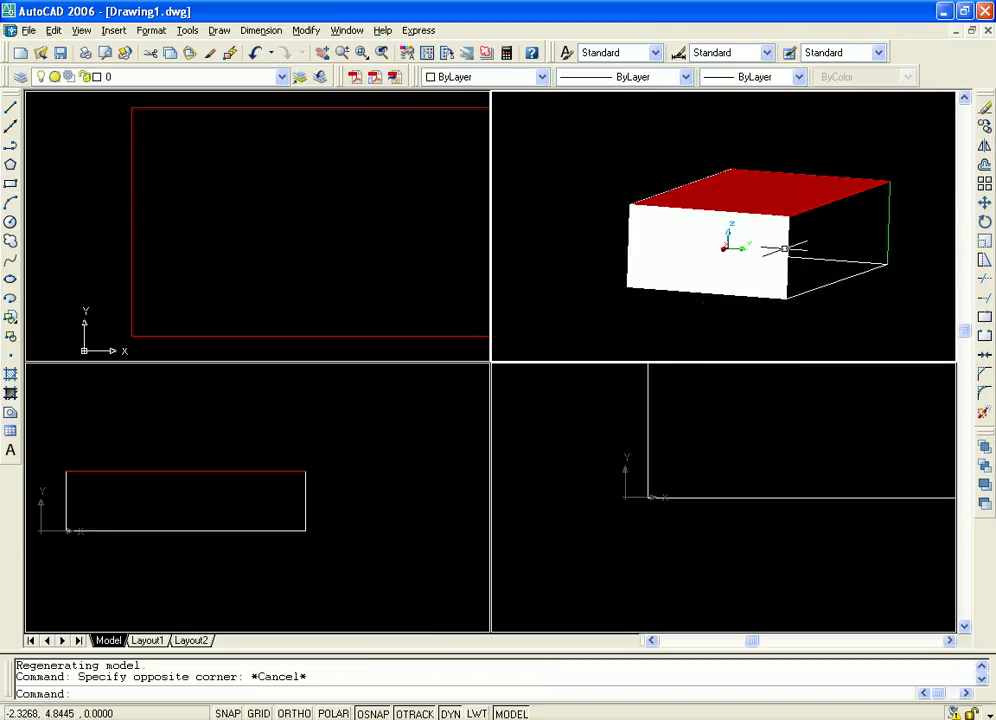
pyautogui.click(778, 280)
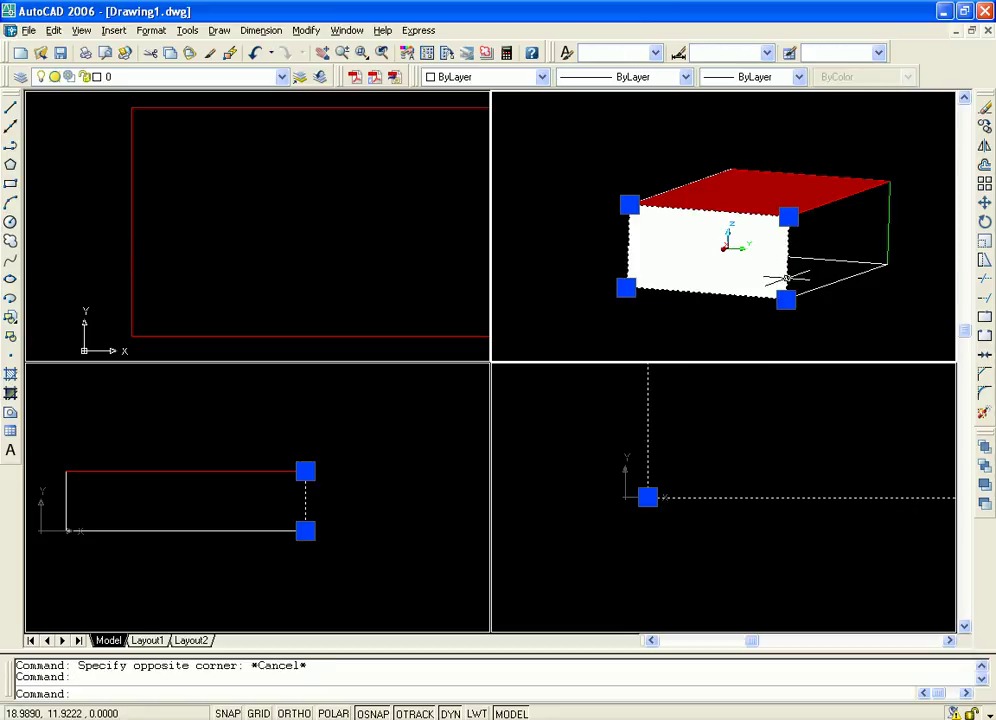
pyautogui.click(541, 77)
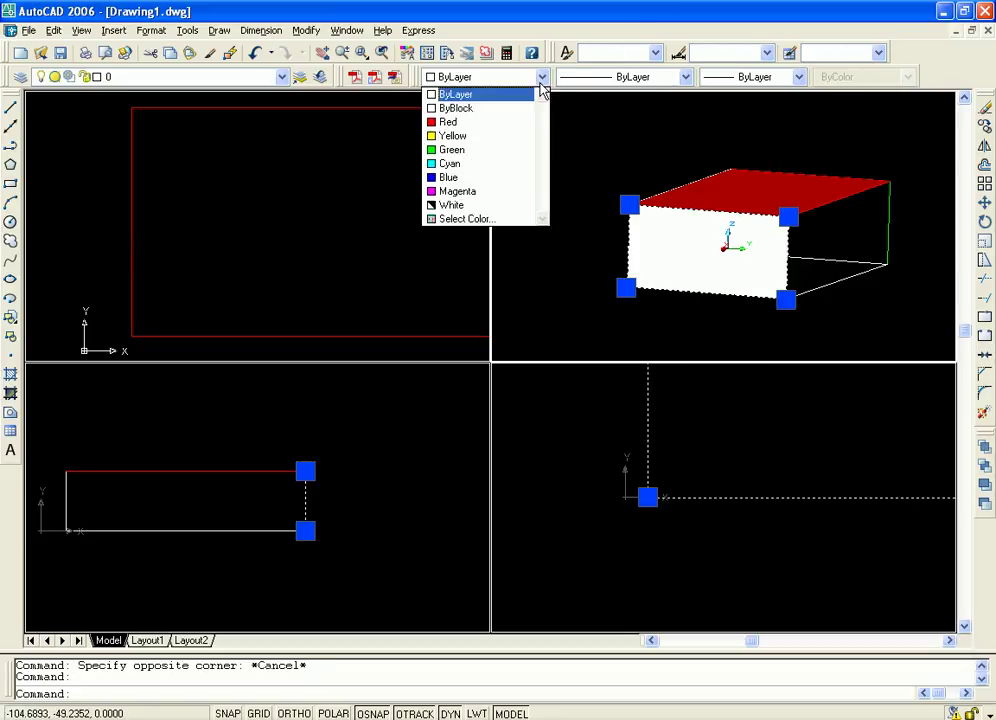
pyautogui.click(462, 149)
pyautogui.press('Escape')
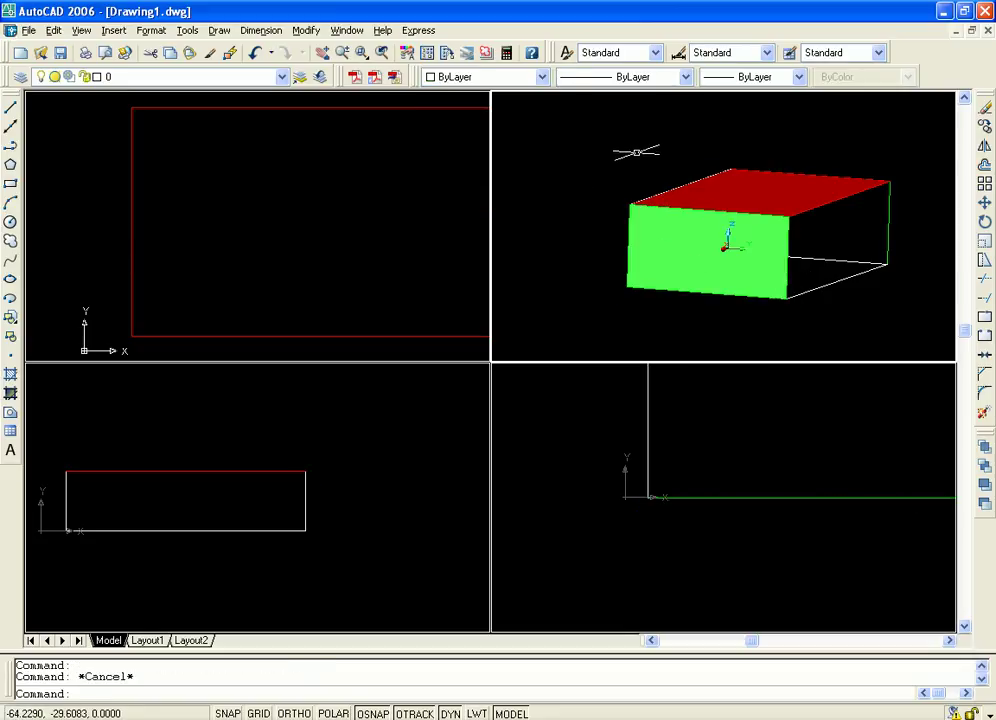
# Step: Set the color of the exploded box's bottom face to Blue, view the box from its open long side, and clear the selection
pyautogui.write('orbit')
pyautogui.press('Return')
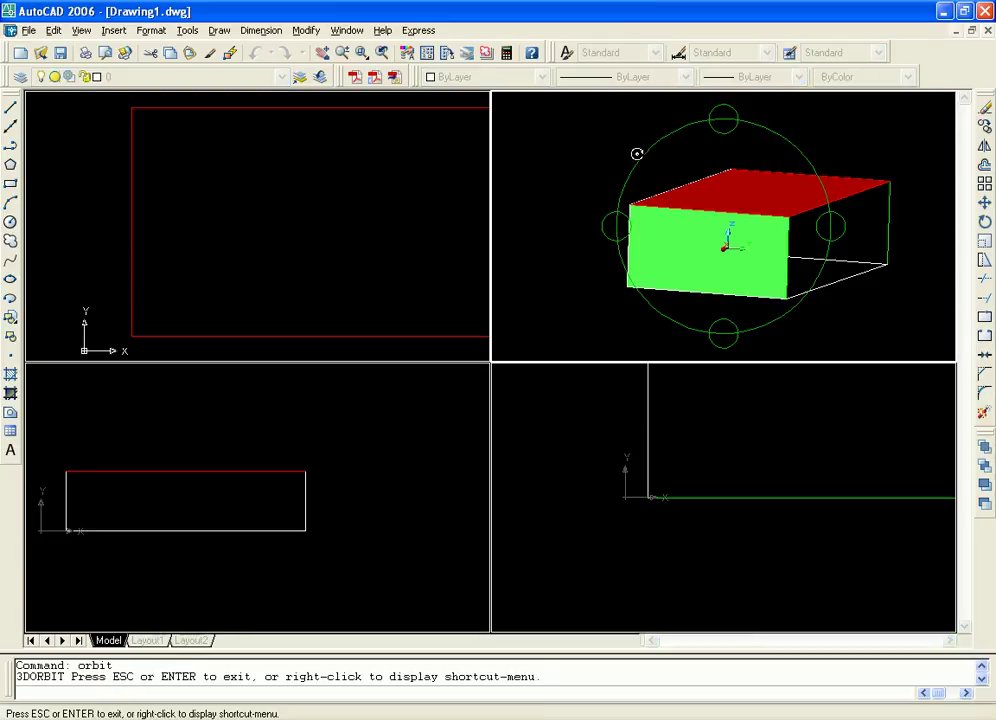
pyautogui.moveTo(812, 256); pyautogui.dragTo(711, 127)
pyautogui.press('Return')
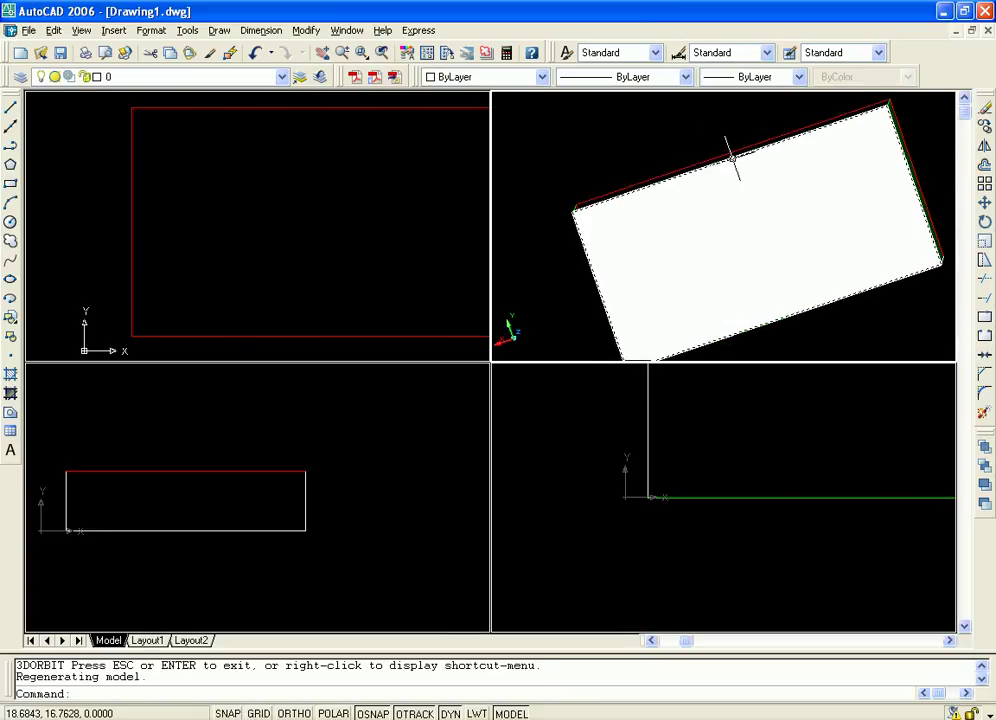
pyautogui.click(731, 161)
pyautogui.click(542, 77)
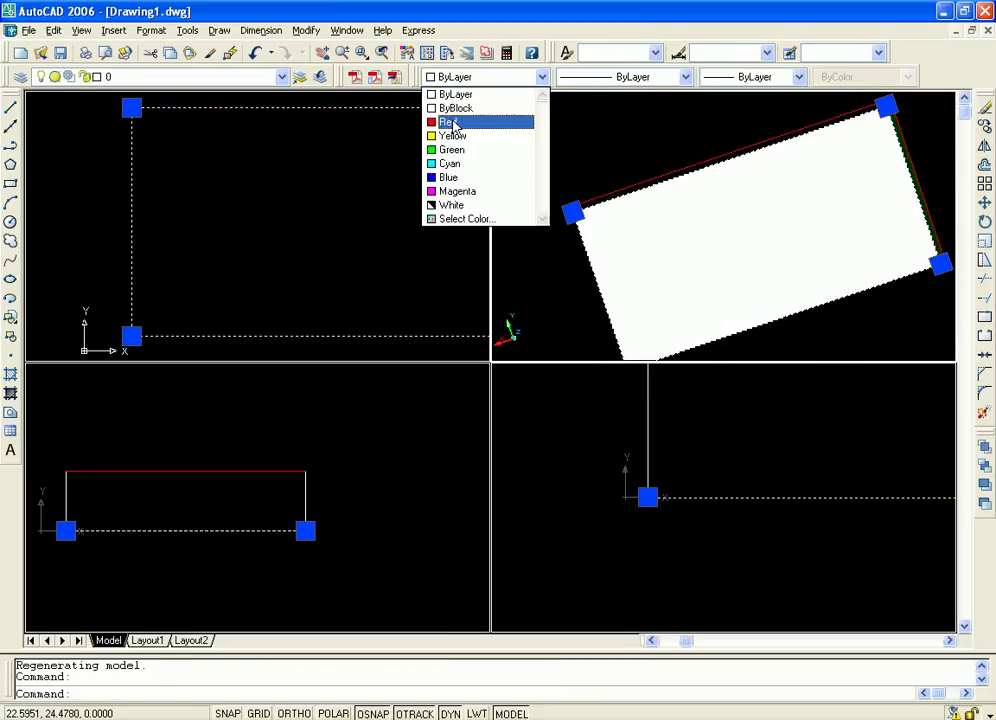
pyautogui.click(452, 177)
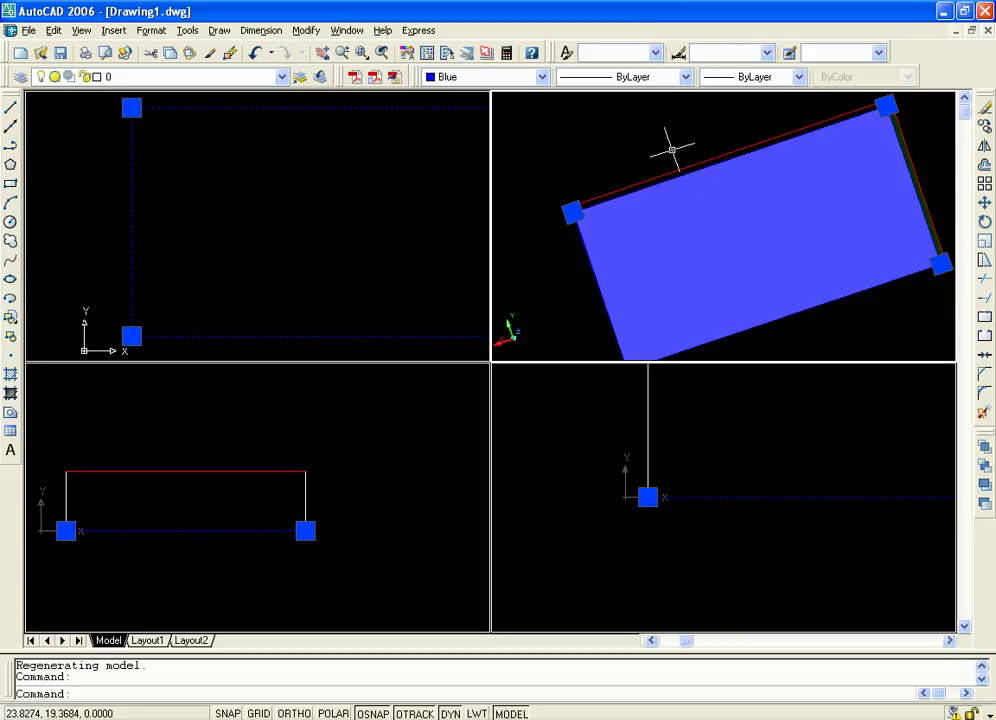
pyautogui.write('orbit')
pyautogui.press('Return')
pyautogui.moveTo(754, 249)
pyautogui.mouseDown()
pyautogui.moveTo(780, 220)
pyautogui.moveTo(747, 157)
pyautogui.moveTo(765, 276)
pyautogui.moveTo(751, 247)
pyautogui.moveTo(711, 282)
pyautogui.moveTo(699, 217)
pyautogui.moveTo(680, 249)
pyautogui.moveTo(691, 251)
pyautogui.mouseUp()
pyautogui.press('Escape')
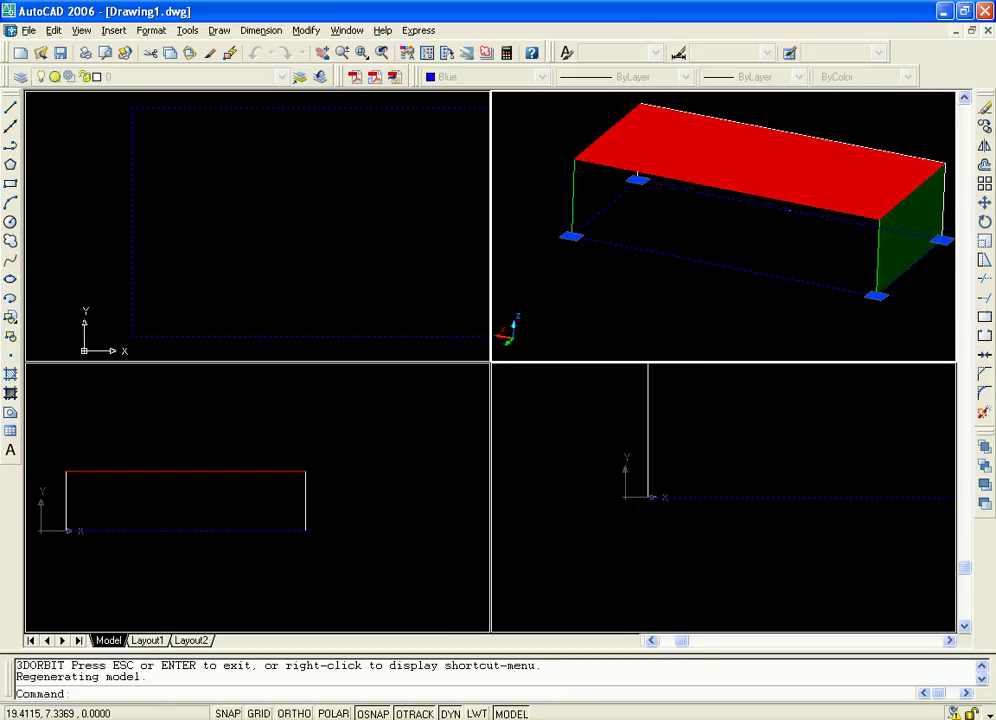
pyautogui.press('Escape')
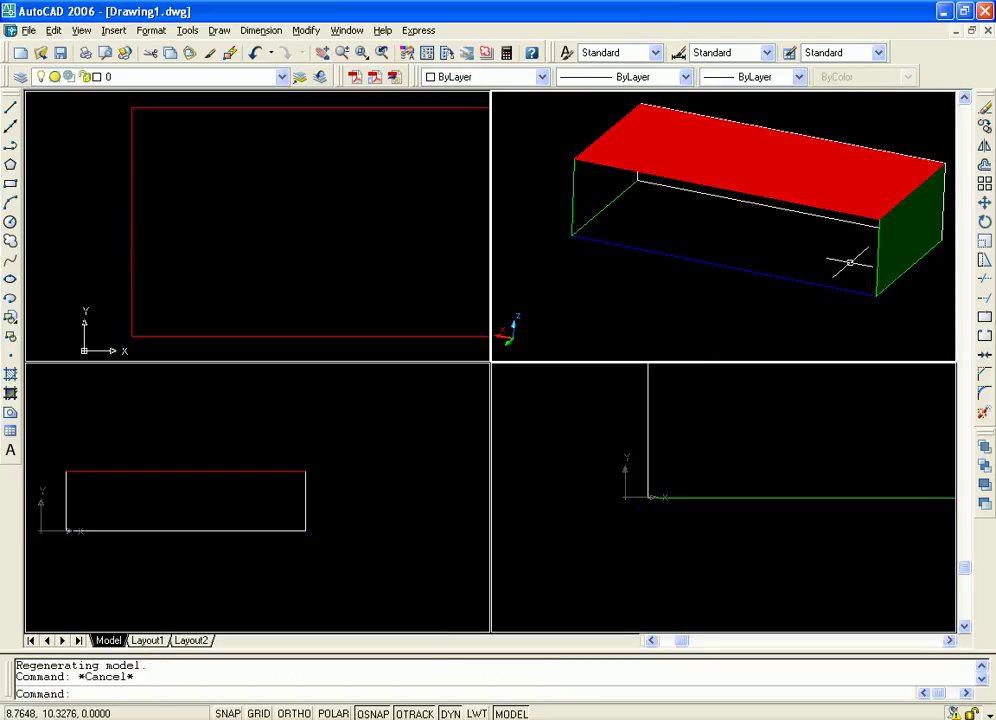
# Step: Undo the face colors, view changes, side face erasure and explode to restore the white solid box
pyautogui.scroll(-3, 789, 256)
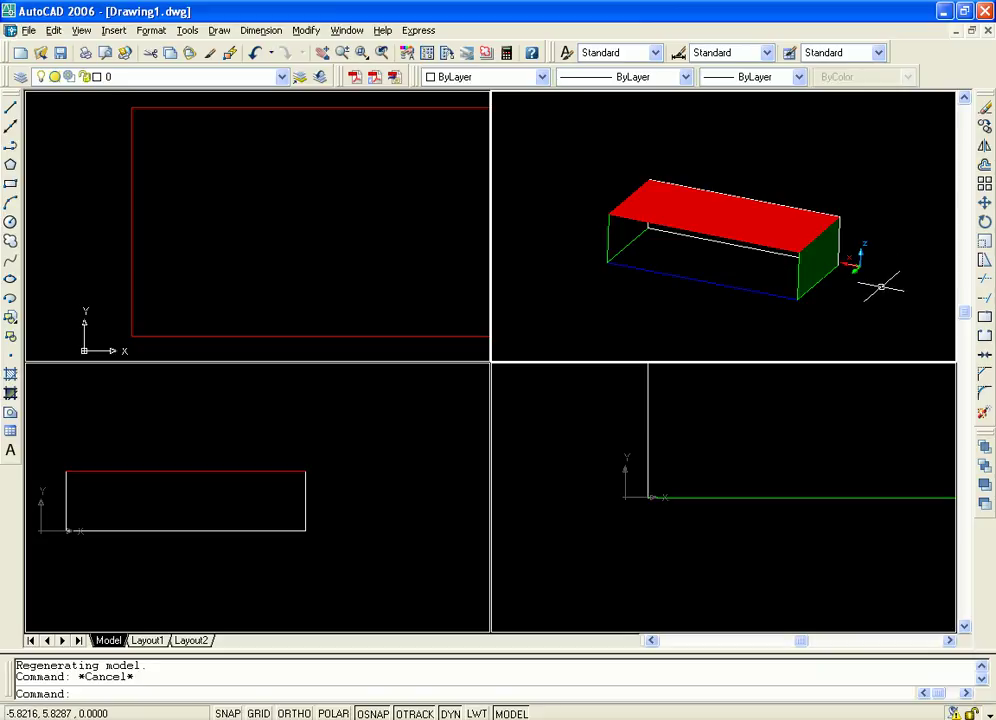
pyautogui.hotkey('ctrl', 'z')
pyautogui.hotkey('ctrl', 'z')
pyautogui.hotkey('ctrl', 'z')
pyautogui.hotkey('ctrl', 'z')
pyautogui.hotkey('ctrl', 'z')
pyautogui.hotkey('ctrl', 'z')
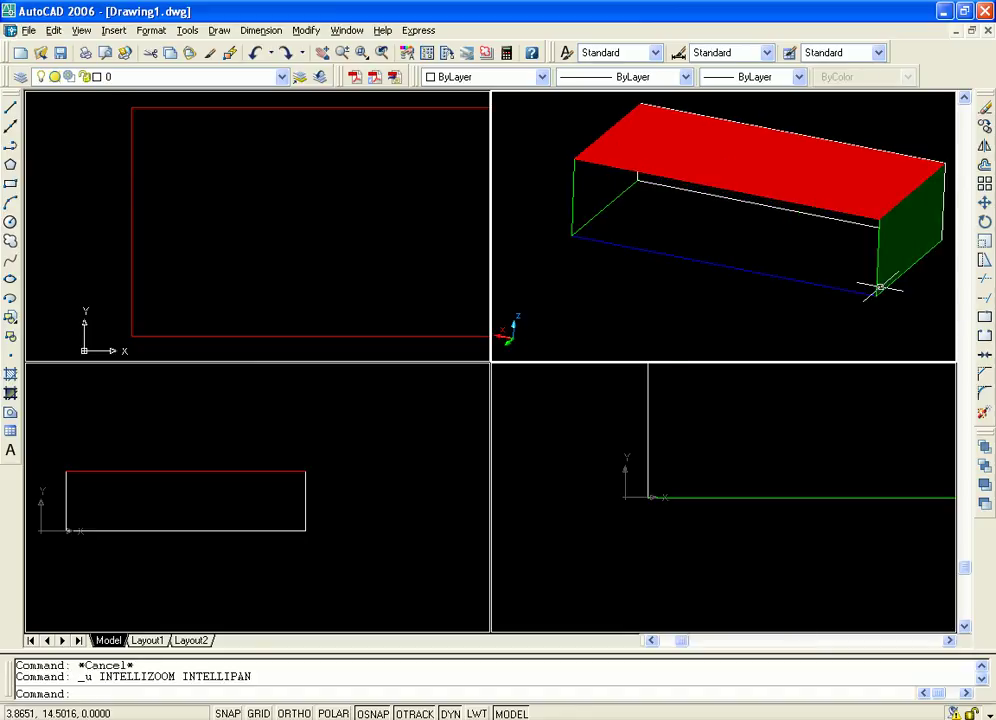
pyautogui.hotkey('ctrl', 'z')
pyautogui.hotkey('ctrl', 'z')
pyautogui.hotkey('ctrl', 'z')
pyautogui.hotkey('ctrl', 'z')
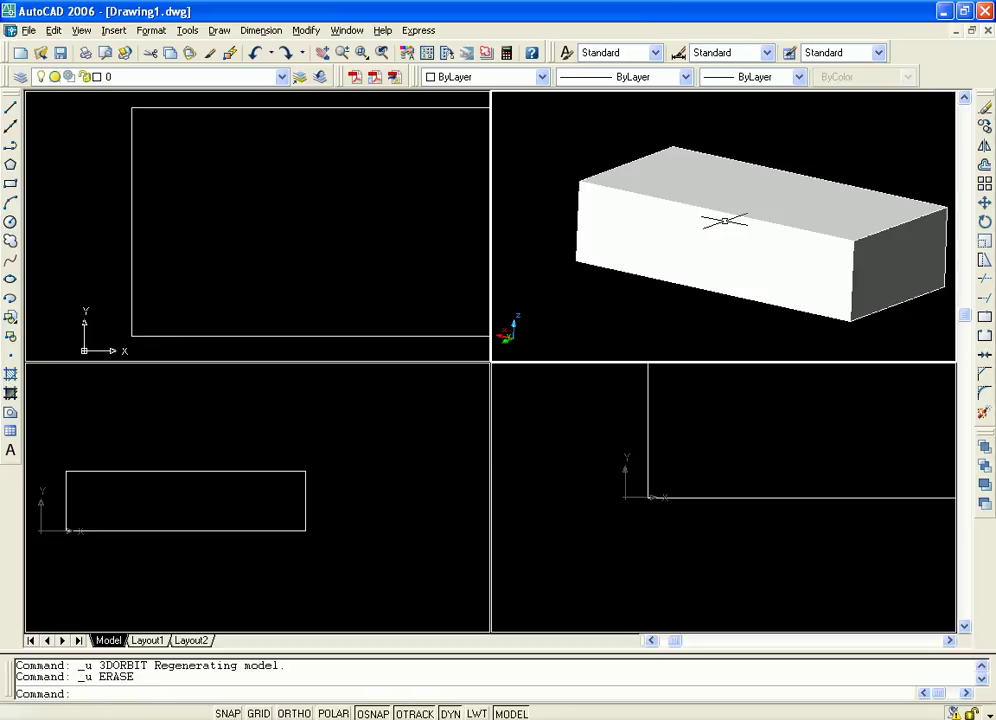
pyautogui.hotkey('ctrl', 'z')
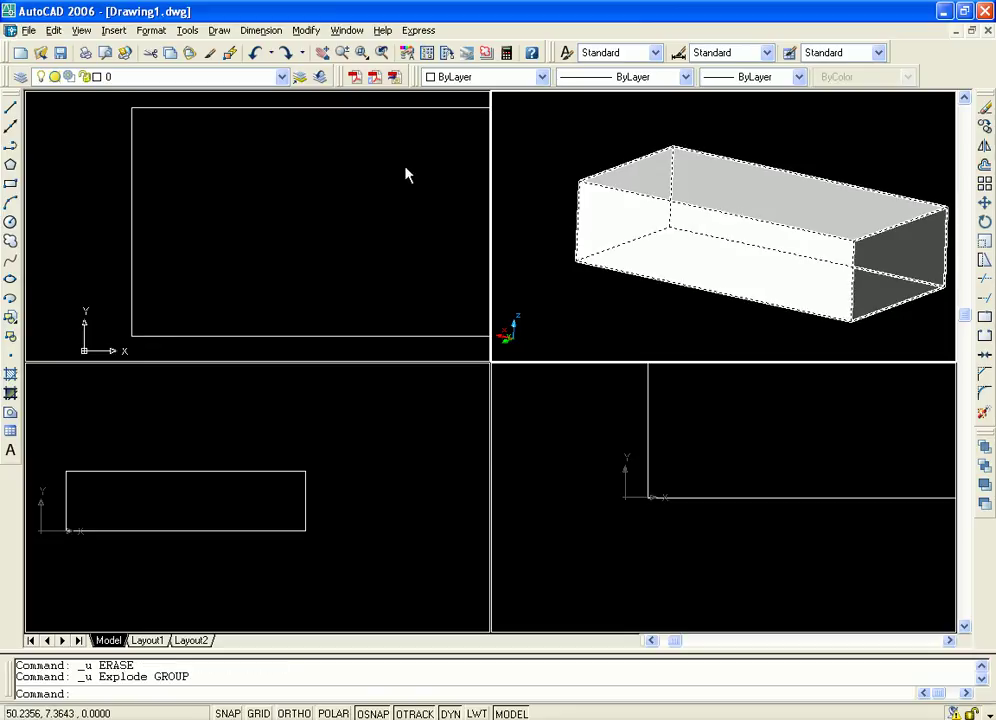
# Step: Rotate the box's top and long white side faces 45 degrees about a two-point axis from the shared corner farthest from the gray end
pyautogui.click(305, 30)
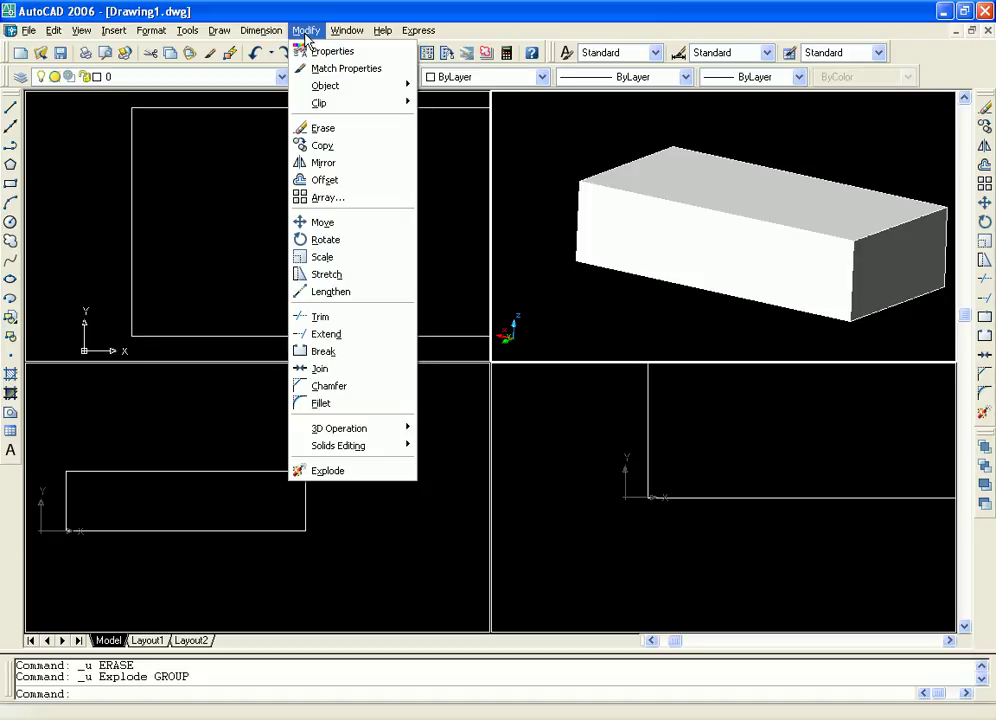
pyautogui.moveTo(402, 445)
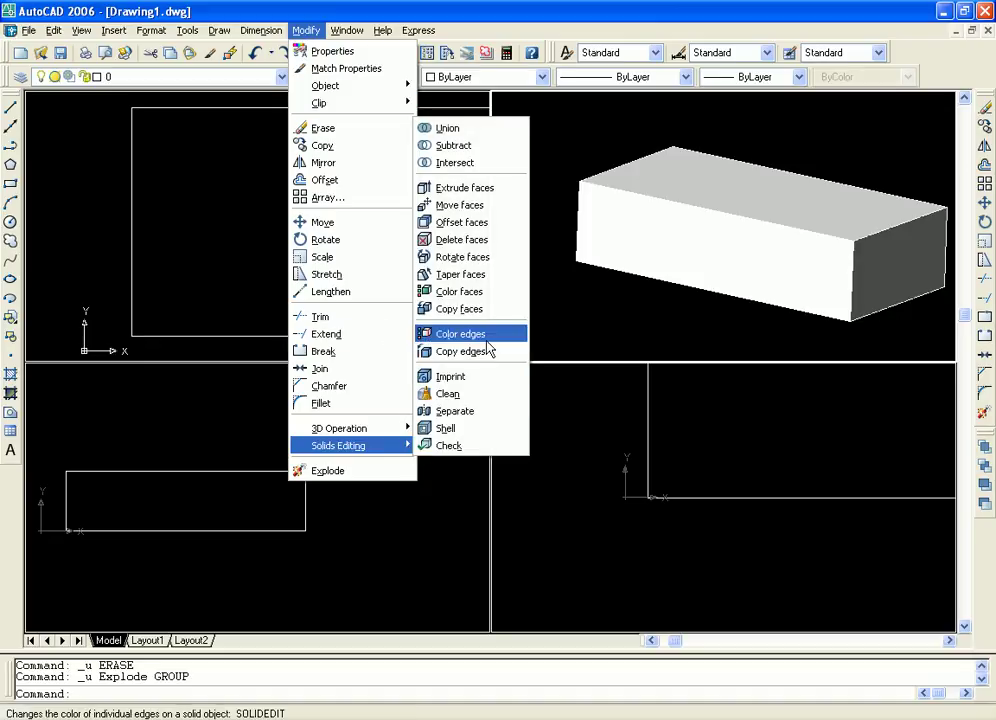
pyautogui.click(470, 258)
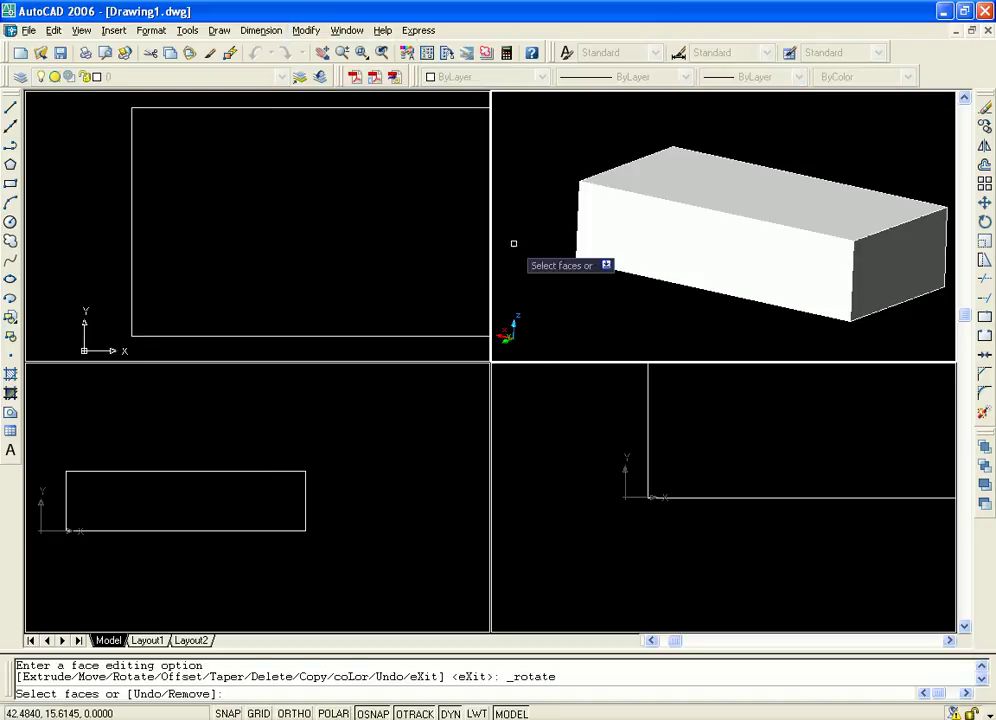
pyautogui.click(607, 187)
pyautogui.press('Return')
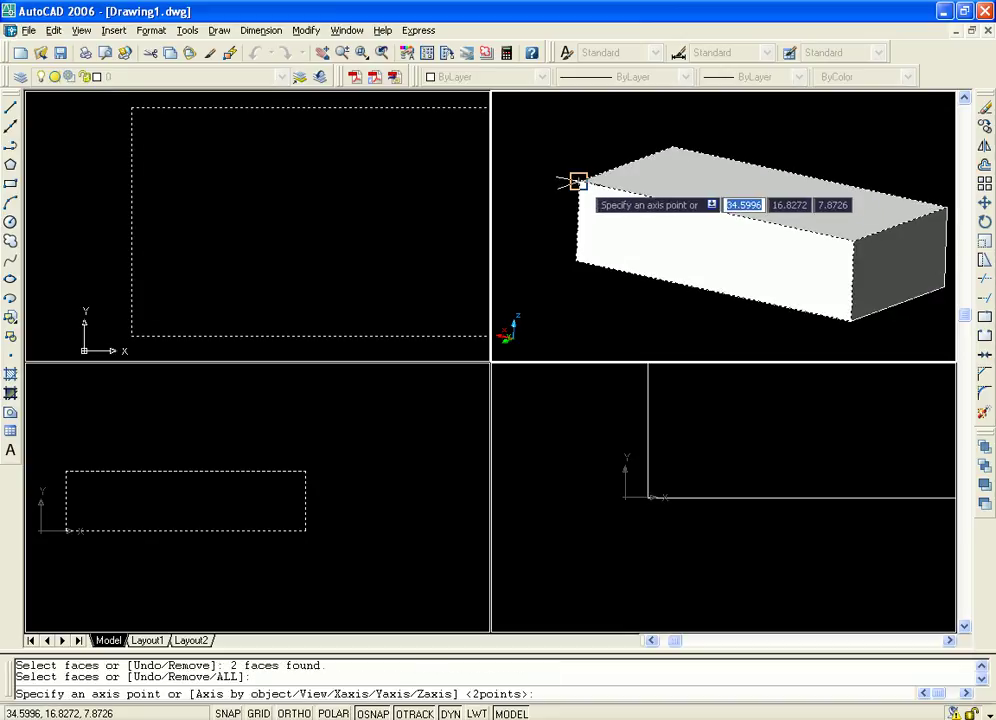
pyautogui.click(577, 182)
pyautogui.click(530, 110)
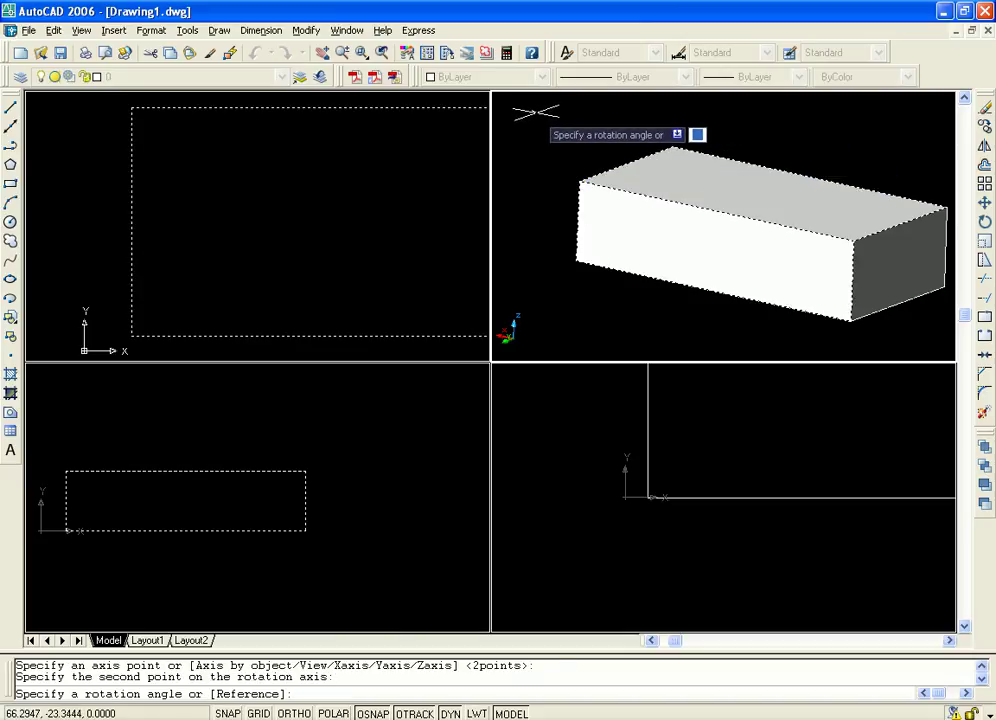
pyautogui.write('45')
pyautogui.press('Return')
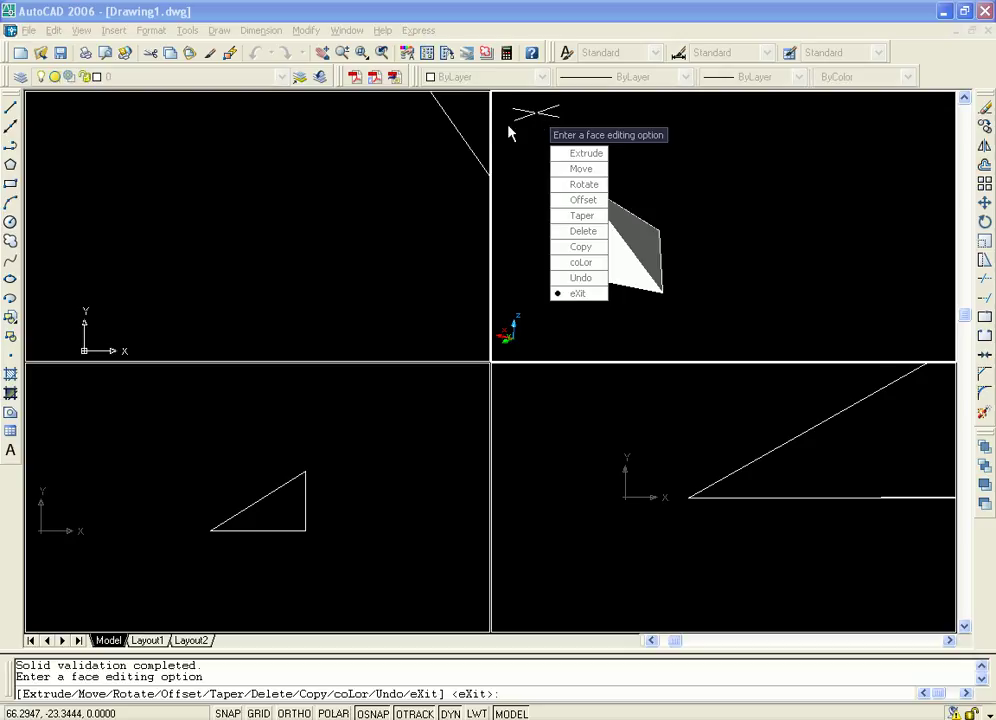
pyautogui.press('Return')
pyautogui.press('Return')
# Step: Enlarge the rotated solid and orbit around it to examine the shape of its sloping faces
pyautogui.moveTo(755, 237); pyautogui.dragTo(846, 226, button='middle')
pyautogui.scroll(-5, 793, 224)
pyautogui.scroll(8, 780, 230)
pyautogui.moveTo(762, 229); pyautogui.dragTo(836, 244, button='middle')
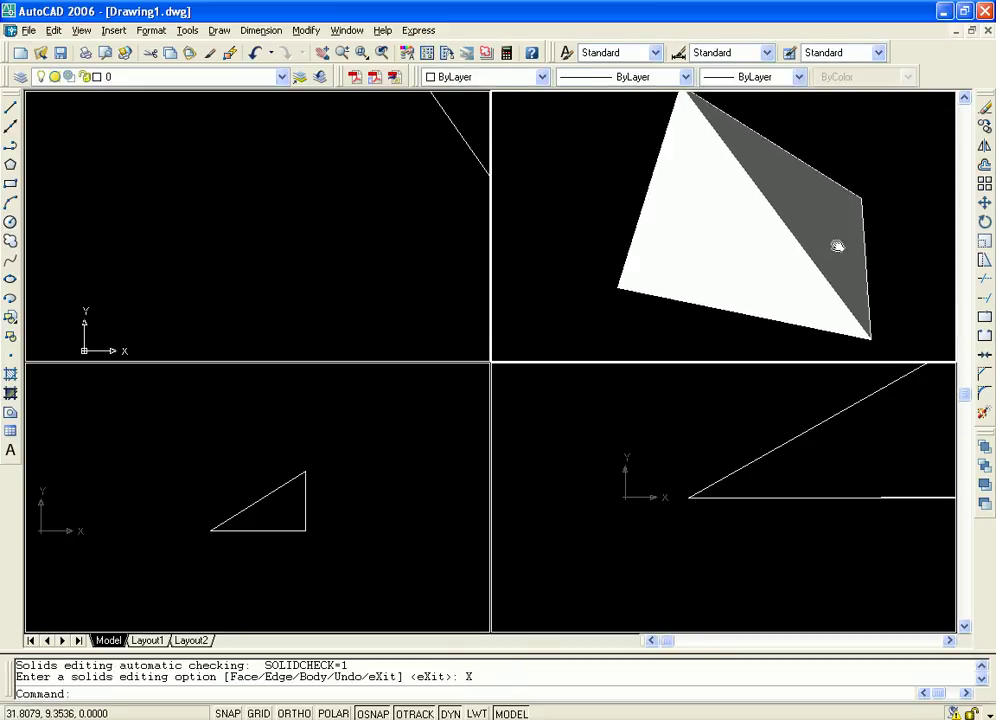
pyautogui.write('orbit')
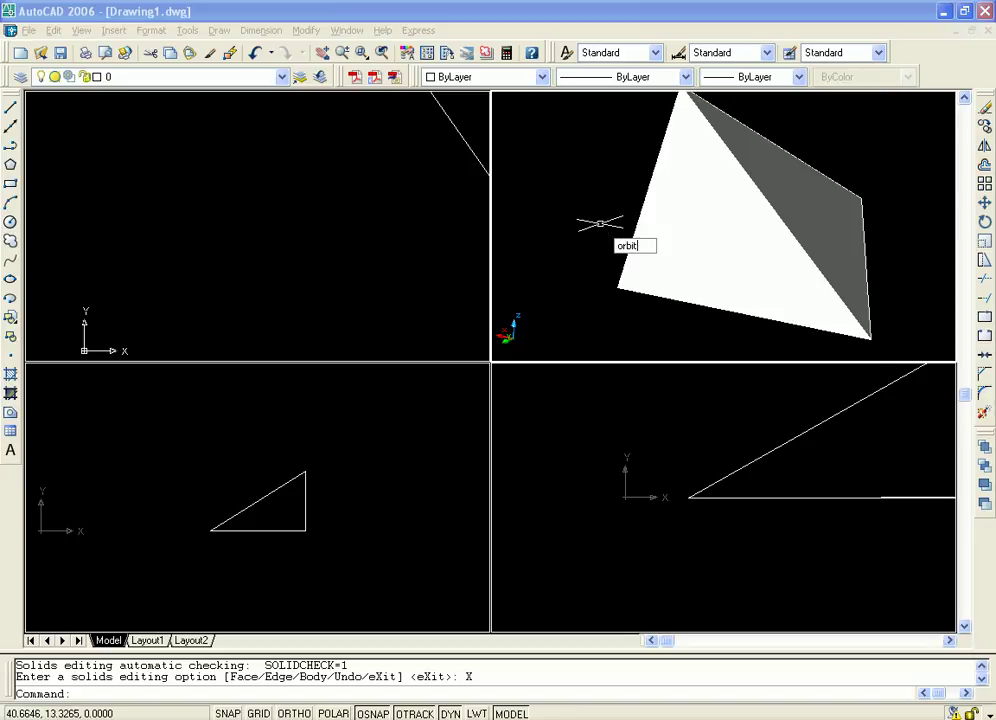
pyautogui.press('Return')
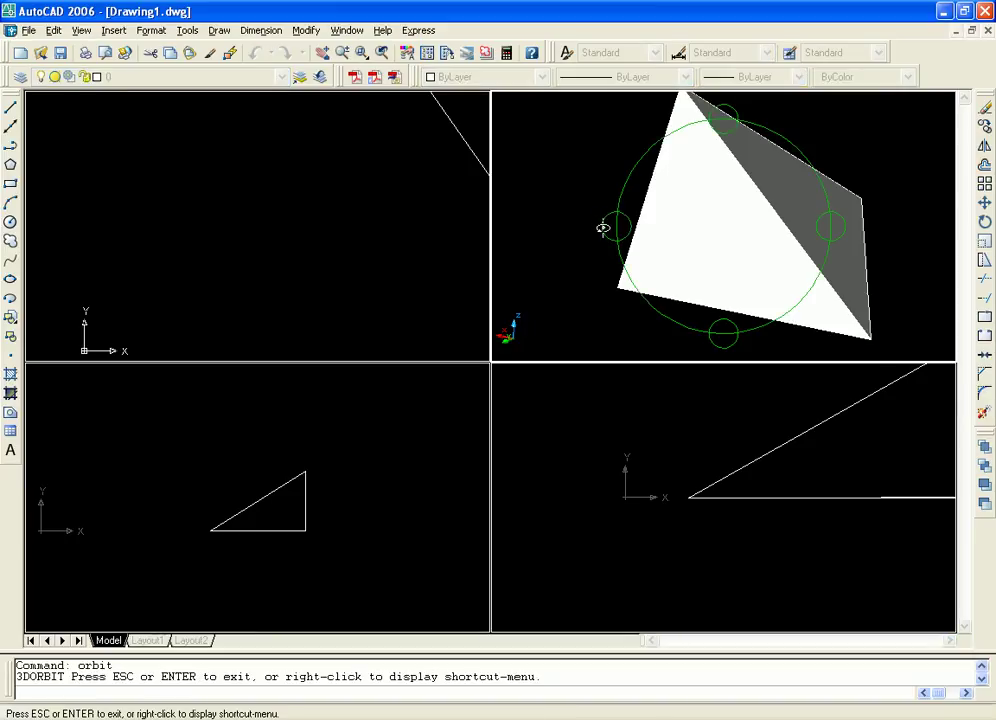
pyautogui.moveTo(653, 236); pyautogui.dragTo(726, 239)
pyautogui.press('Escape')
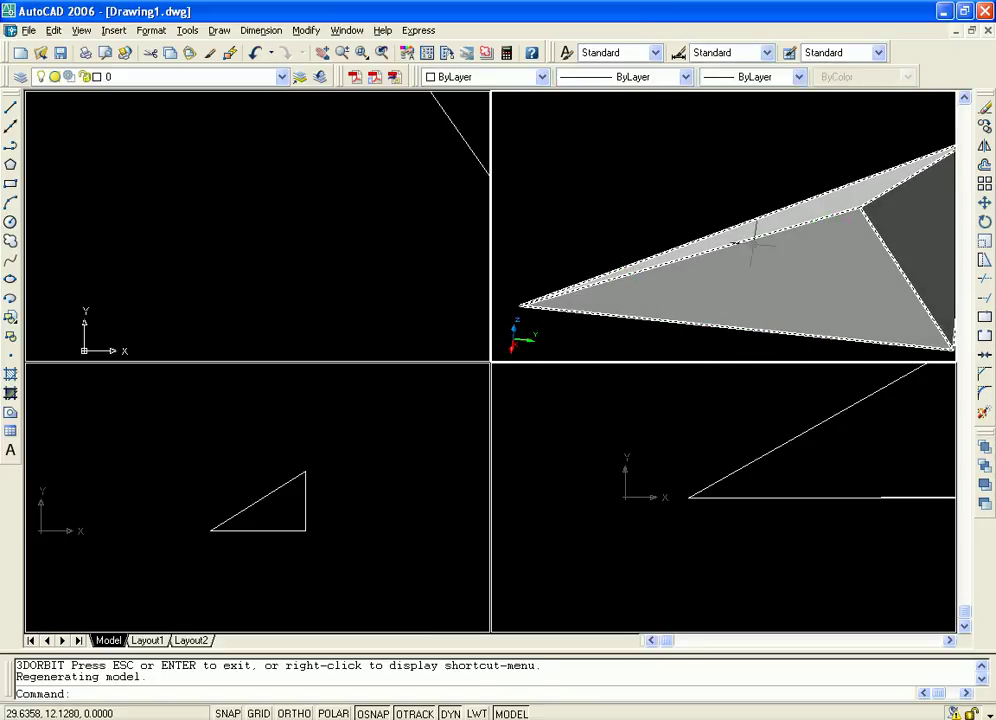
# Step: Undo the view changes and the 45-degree face rotation to restore the original box
pyautogui.hotkey('ctrl', 'z')
pyautogui.hotkey('ctrl', 'z')
pyautogui.hotkey('ctrl', 'z')
pyautogui.hotkey('ctrl', 'z')
# Step: Rotate the top and gray short end faces 45 degrees about a two-point axis from their front shared corner to a point above the box
pyautogui.scroll(-3, 755, 243)
pyautogui.moveTo(808, 192); pyautogui.dragTo(744, 211, button='middle')
pyautogui.moveTo(682, 228); pyautogui.dragTo(716, 220, button='middle')
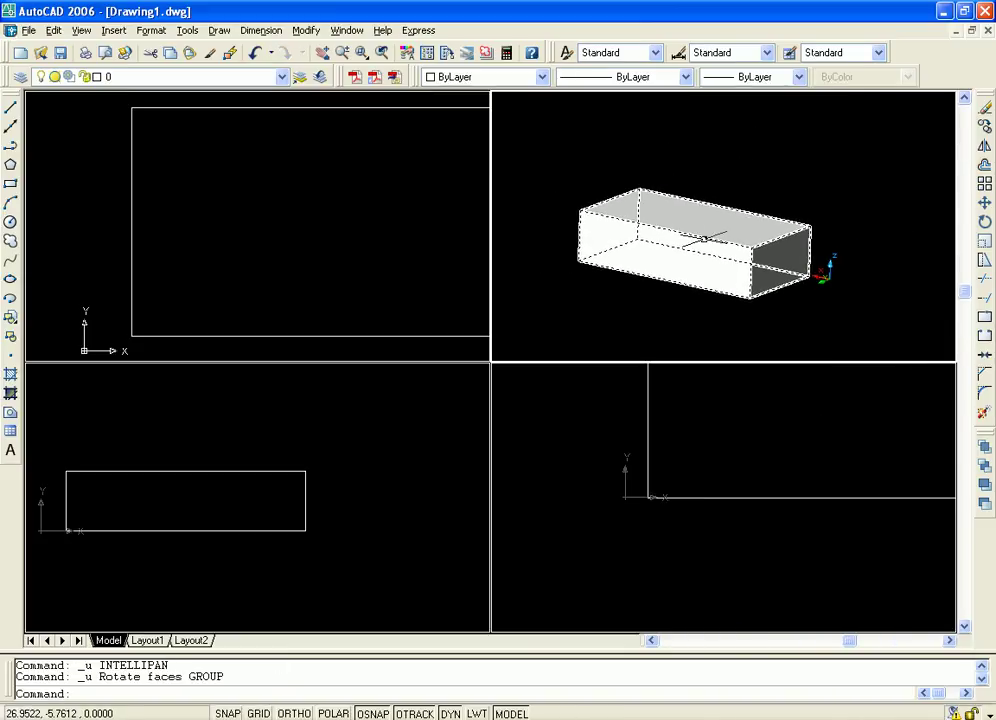
pyautogui.click(303, 30)
pyautogui.moveTo(390, 448)
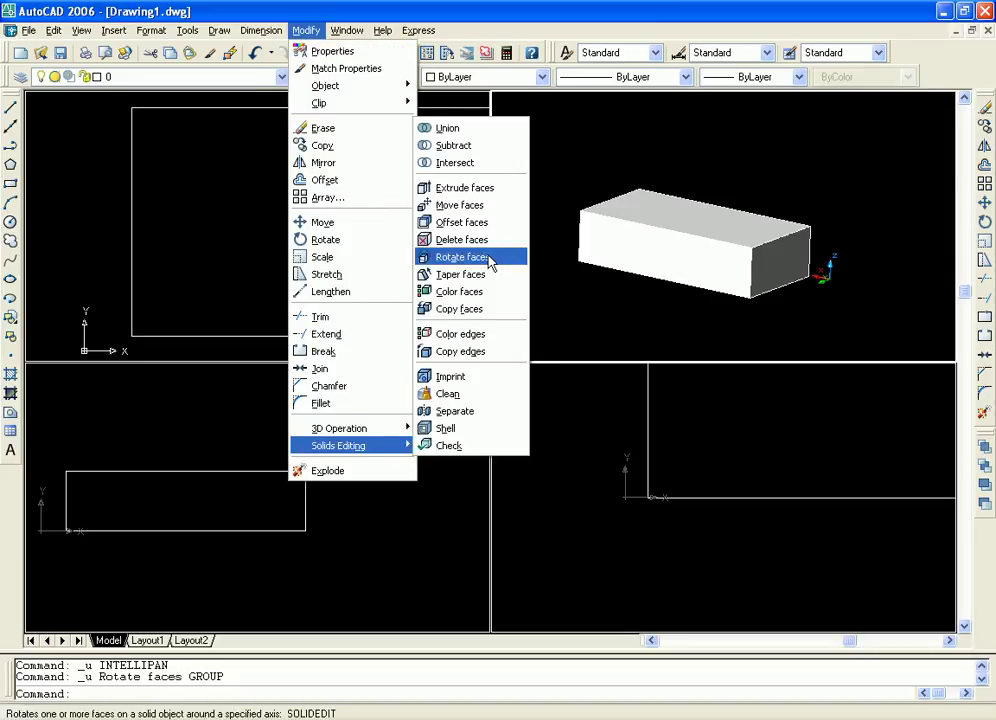
pyautogui.click(490, 262)
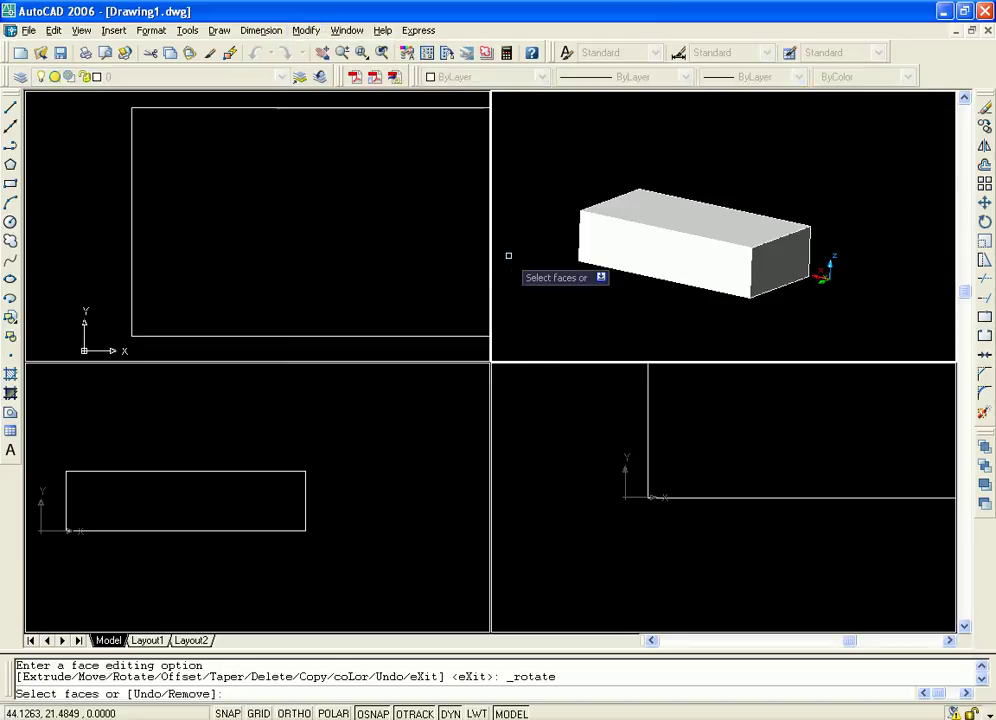
pyautogui.click(774, 237)
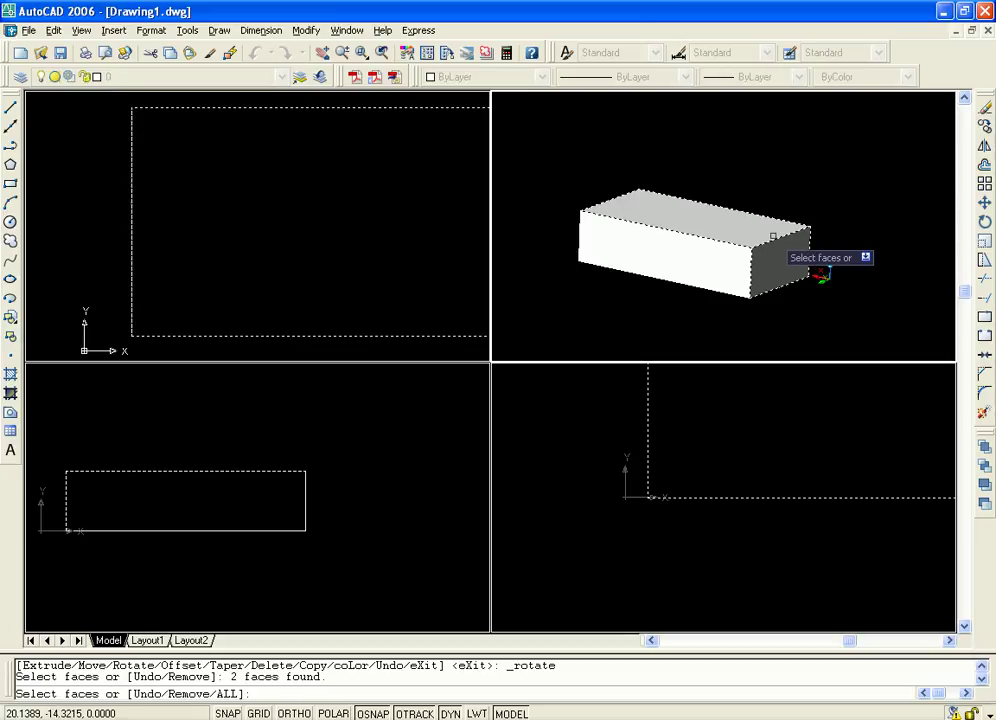
pyautogui.press('Return')
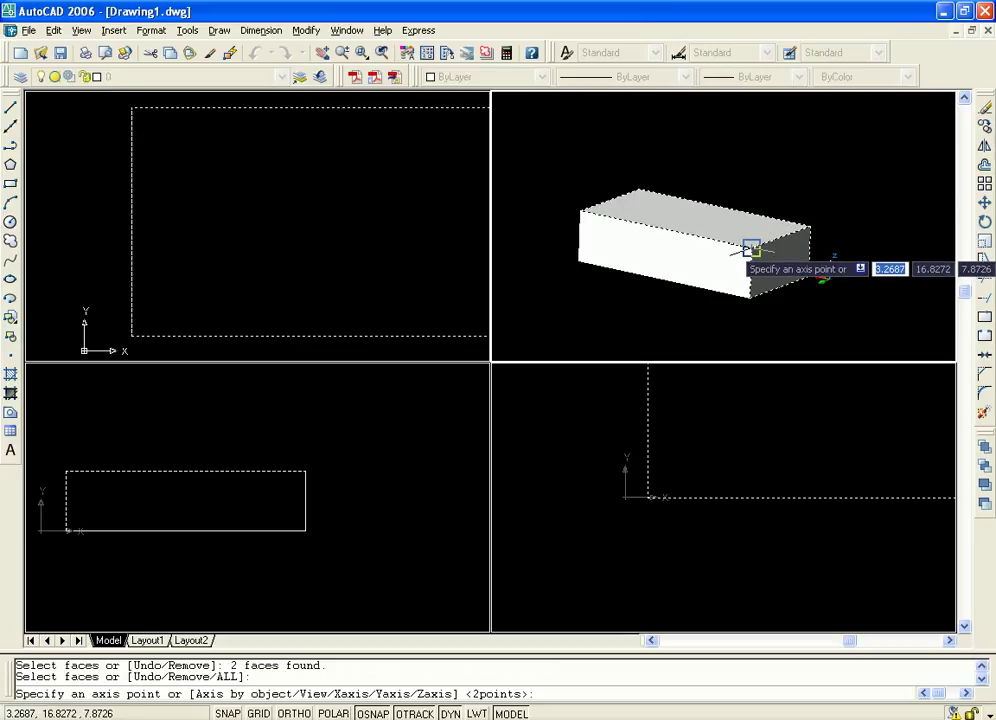
pyautogui.click(753, 244)
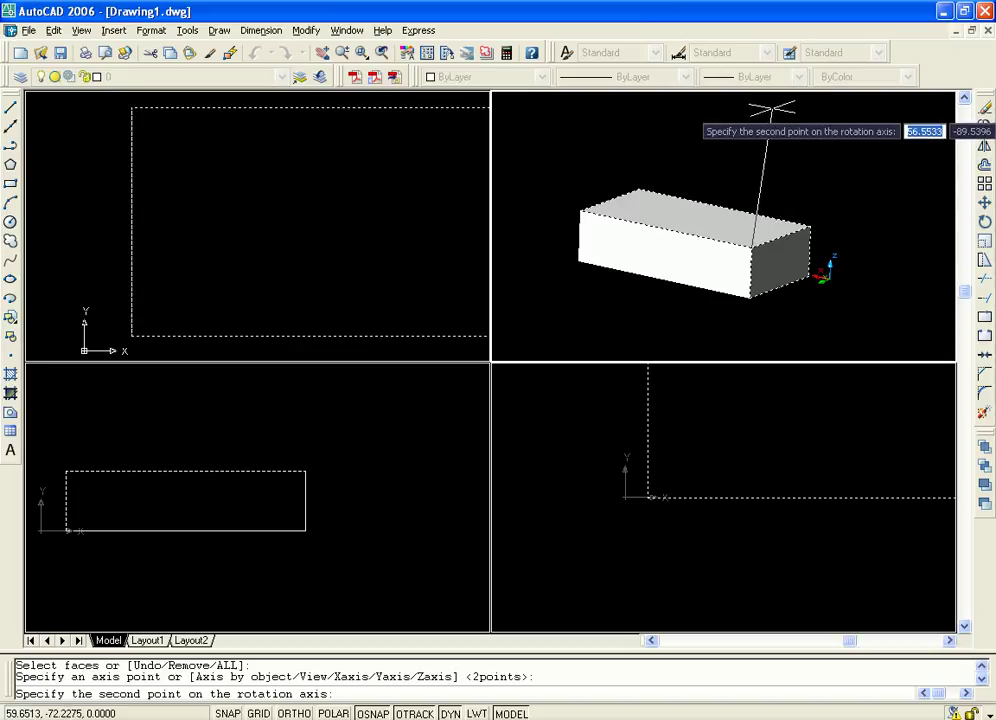
pyautogui.click(707, 110)
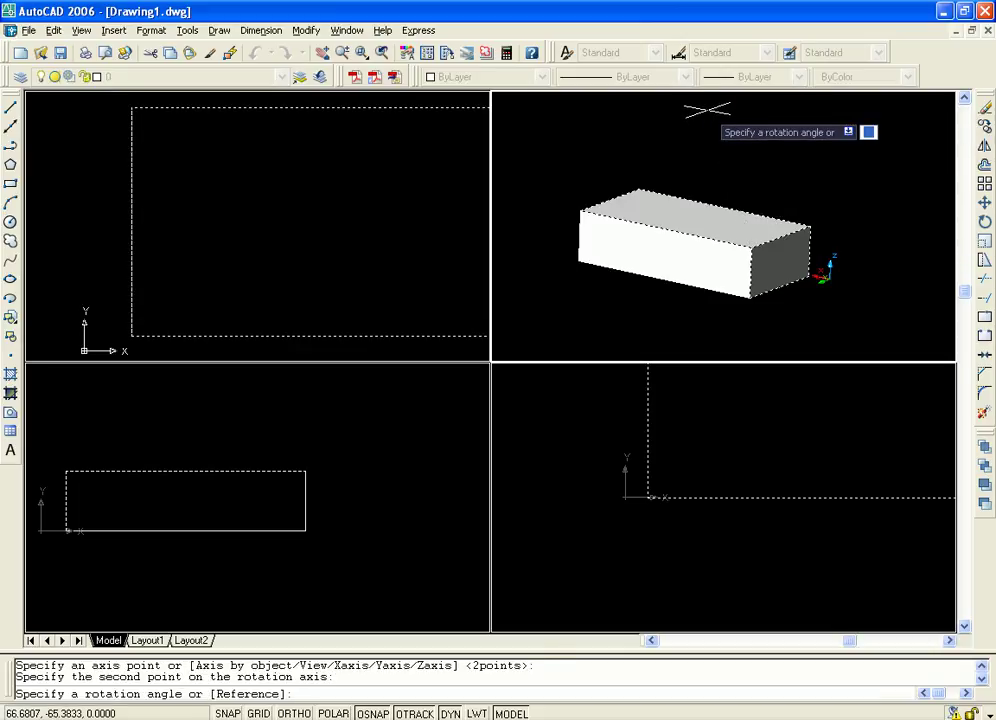
pyautogui.press('Return')
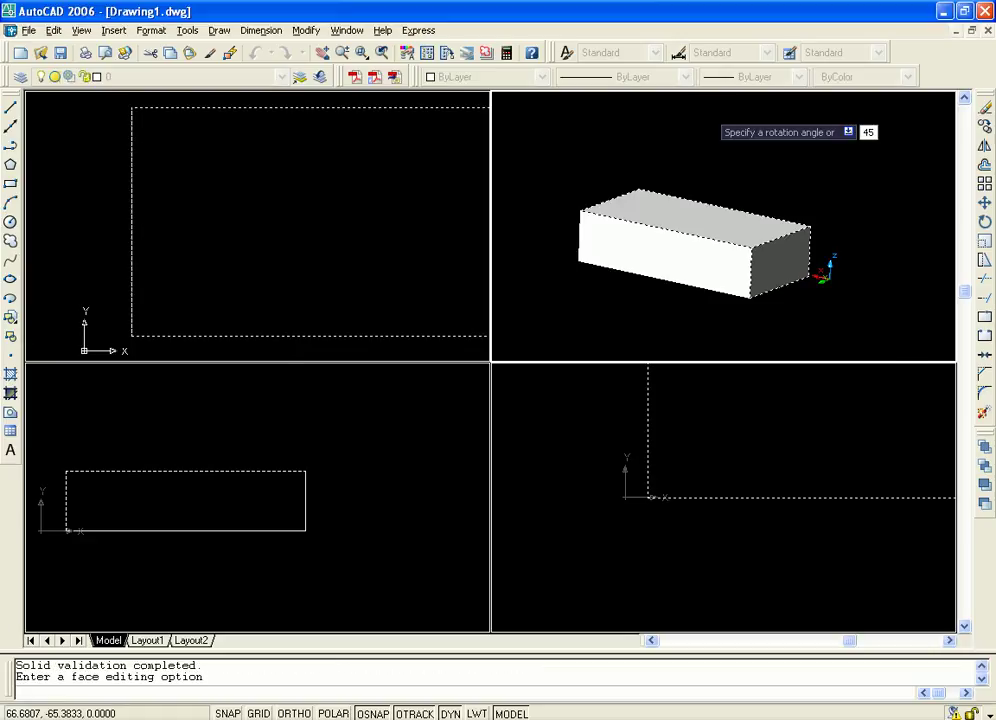
pyautogui.write('X')
pyautogui.press('Return')
pyautogui.write('X')
pyautogui.press('Return')
# Step: Orbit around the solid to inspect its rotated top and end faces, and undo the view changes and this face rotation
pyautogui.moveTo(768, 188); pyautogui.dragTo(817, 247, button='middle')
pyautogui.write('orbit')
pyautogui.press('Return')
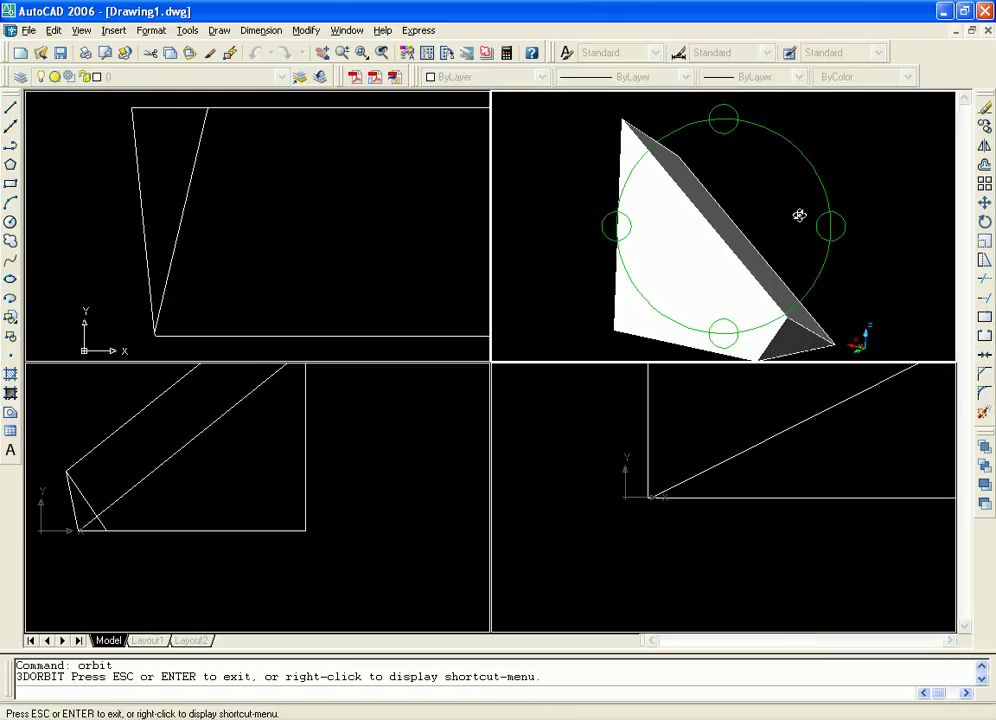
pyautogui.moveTo(774, 221); pyautogui.dragTo(746, 208)
pyautogui.press('Escape')
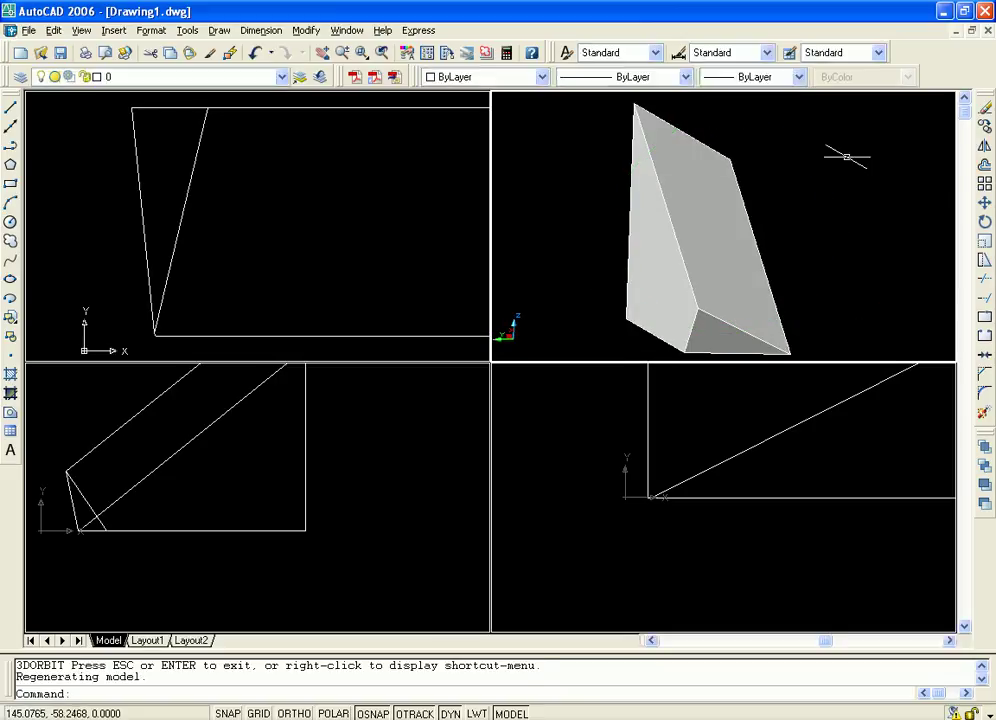
pyautogui.hotkey('ctrl', 'z')
pyautogui.hotkey('ctrl', 'z')
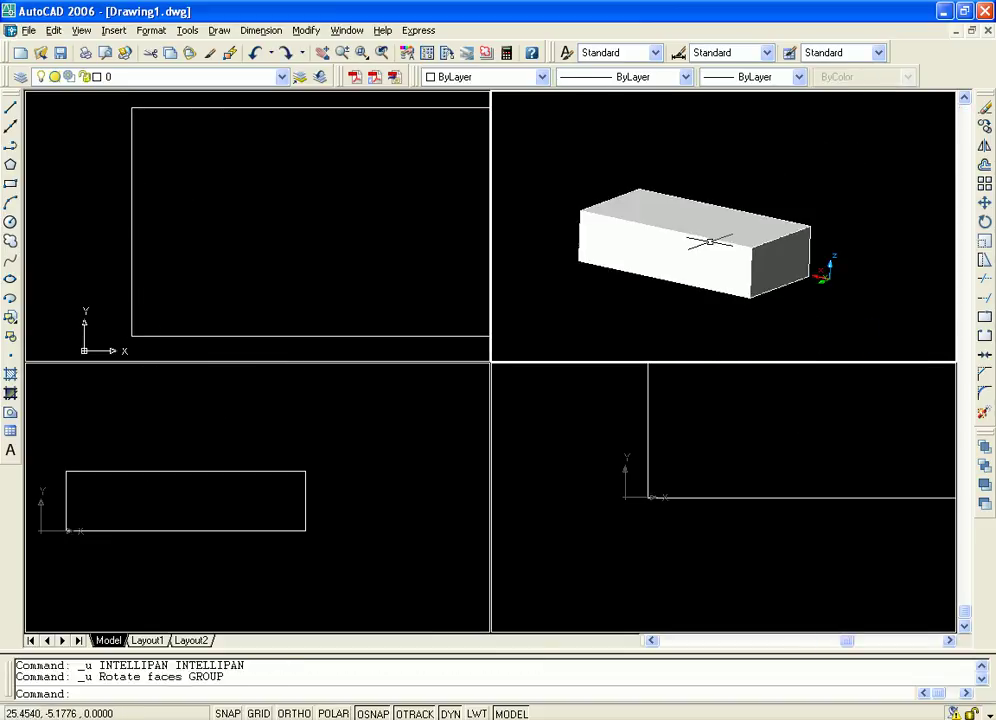
# Step: Taper the top and hidden short end faces 45 degrees along an axis from their front shared corner to a point above the box
pyautogui.scroll(2, 750, 176)
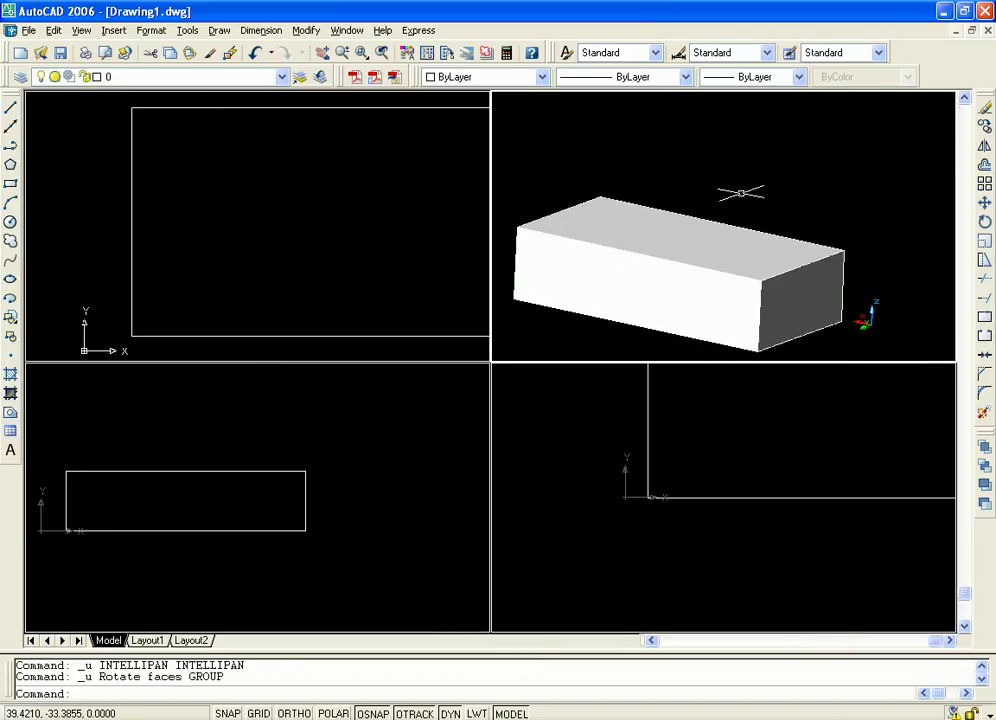
pyautogui.moveTo(740, 192); pyautogui.dragTo(775, 169, button='middle')
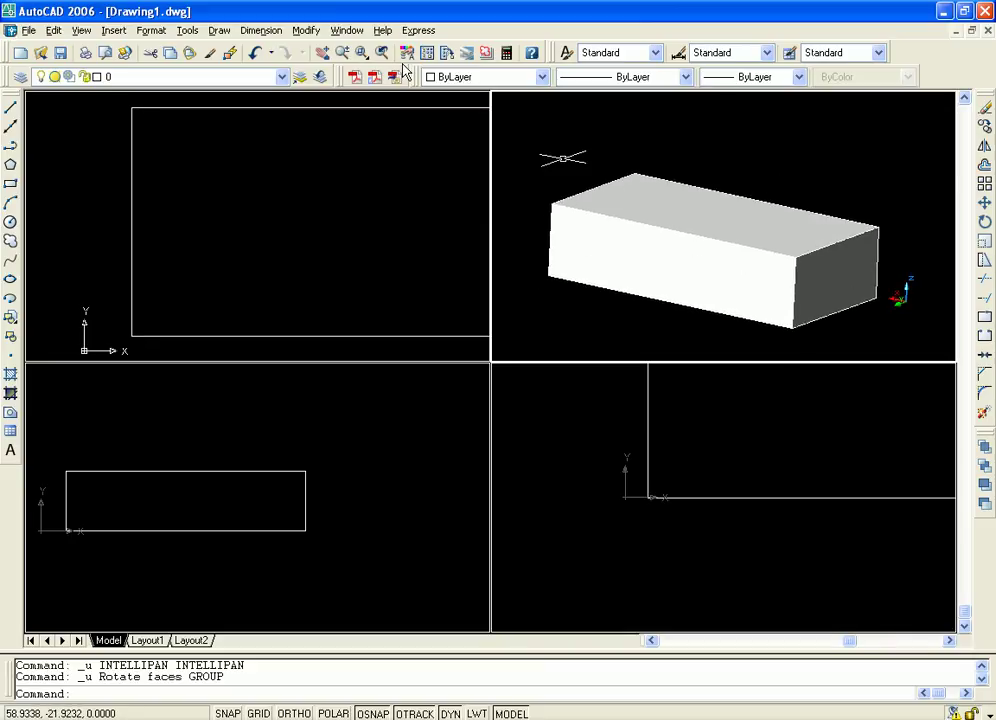
pyautogui.click(306, 30)
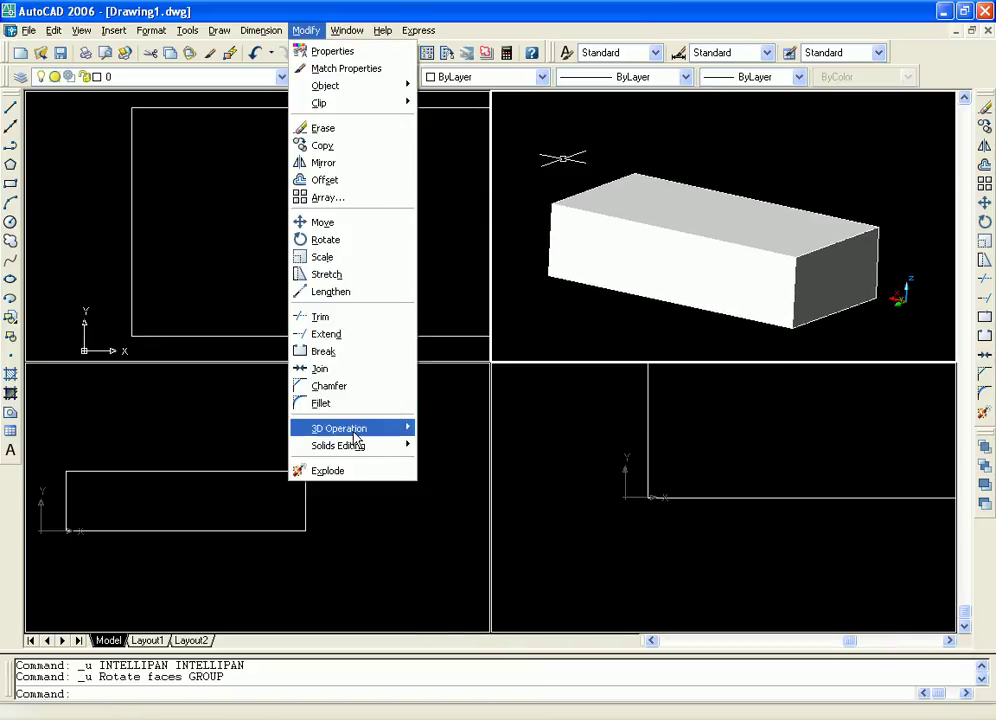
pyautogui.moveTo(405, 446)
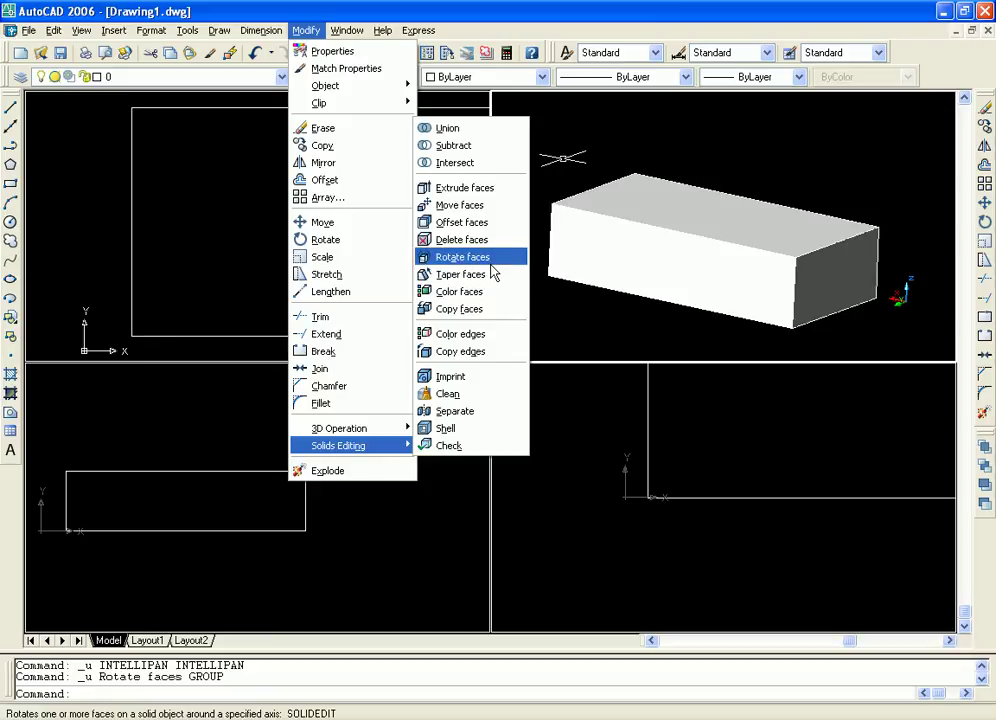
pyautogui.click(471, 279)
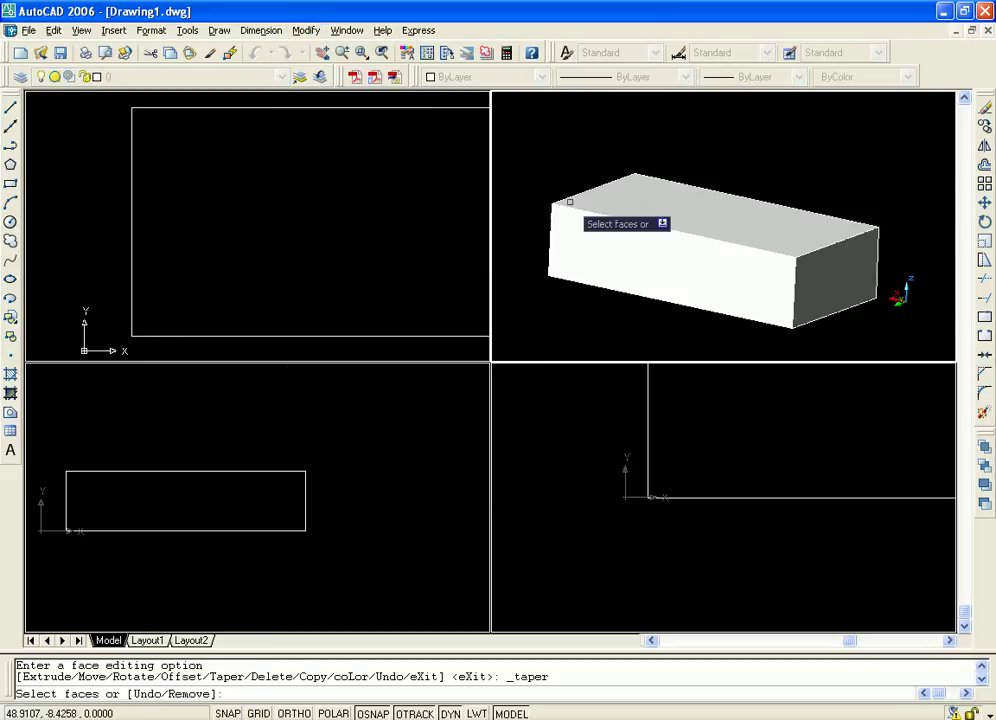
pyautogui.click(583, 189)
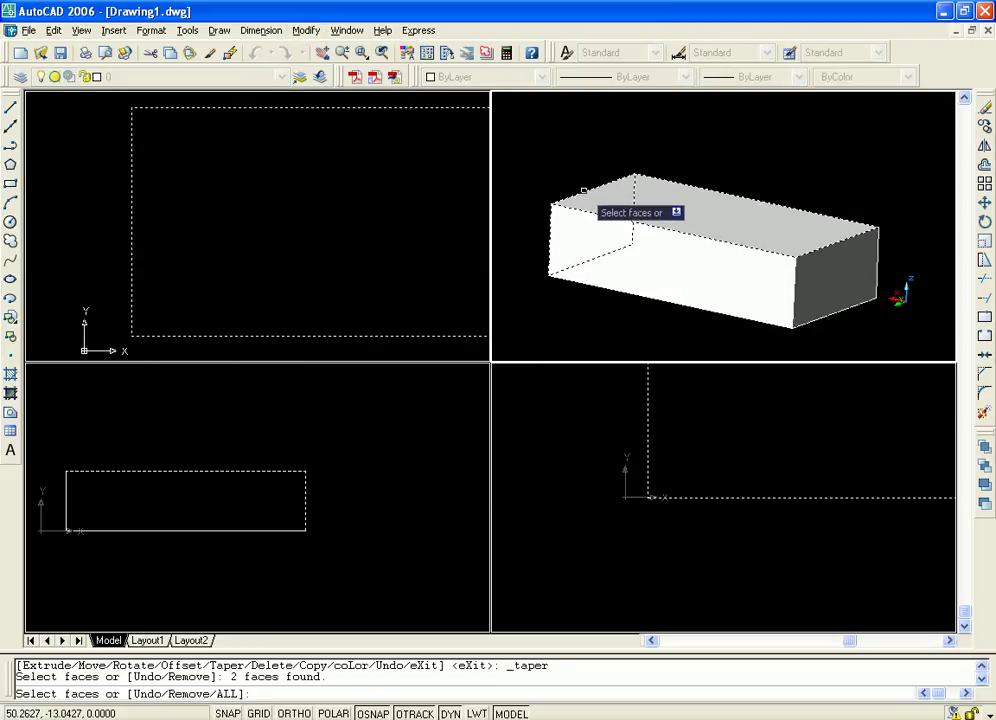
pyautogui.press('Return')
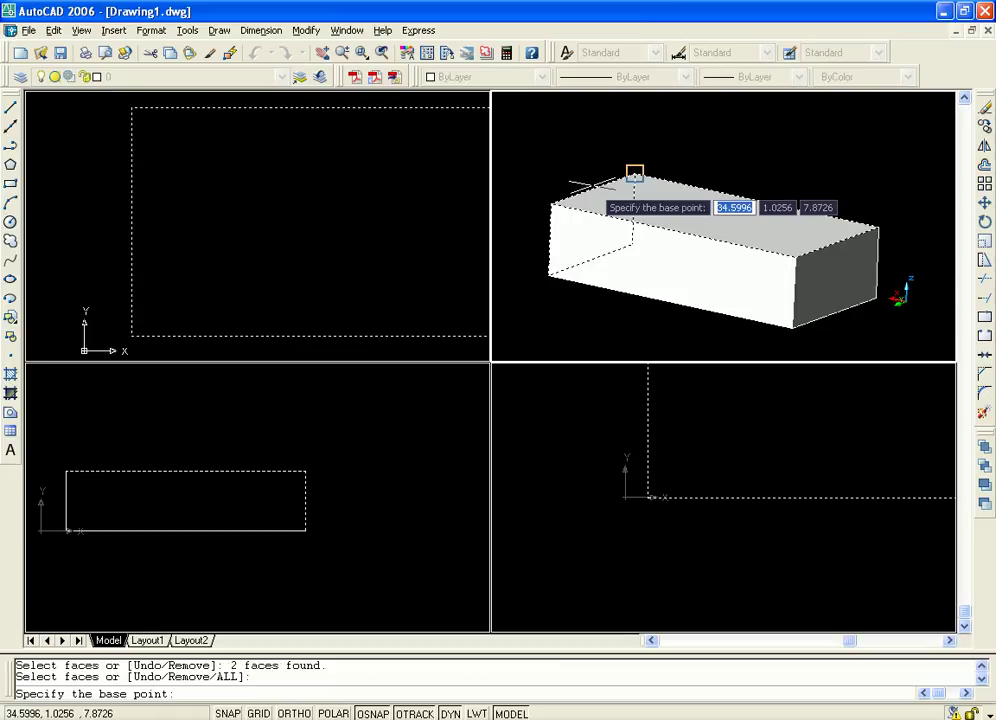
pyautogui.click(551, 204)
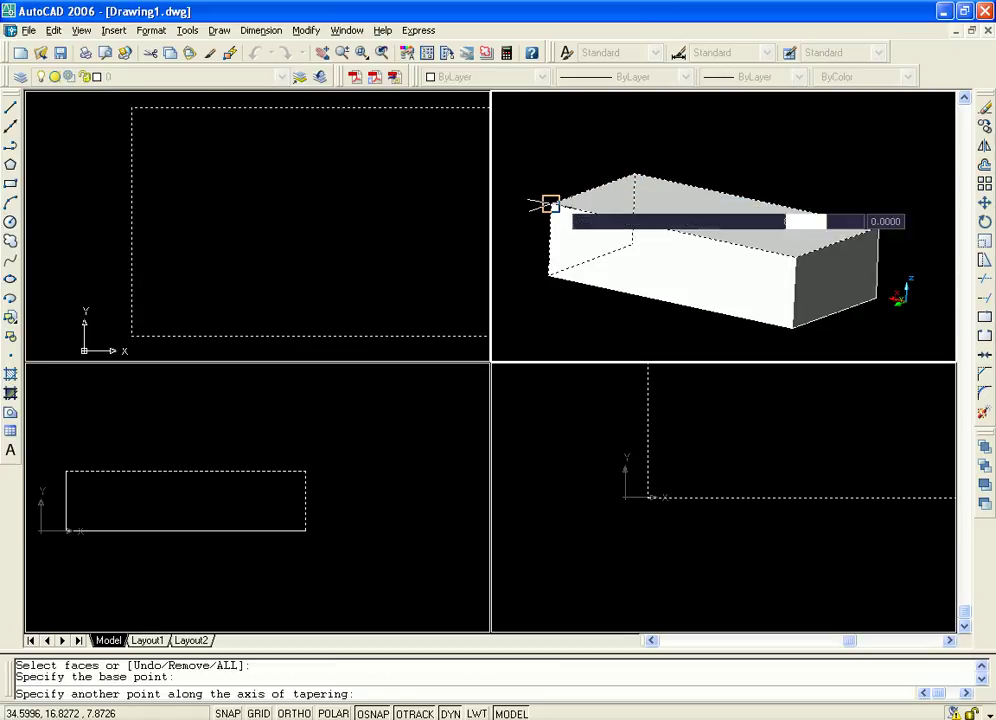
pyautogui.click(735, 94)
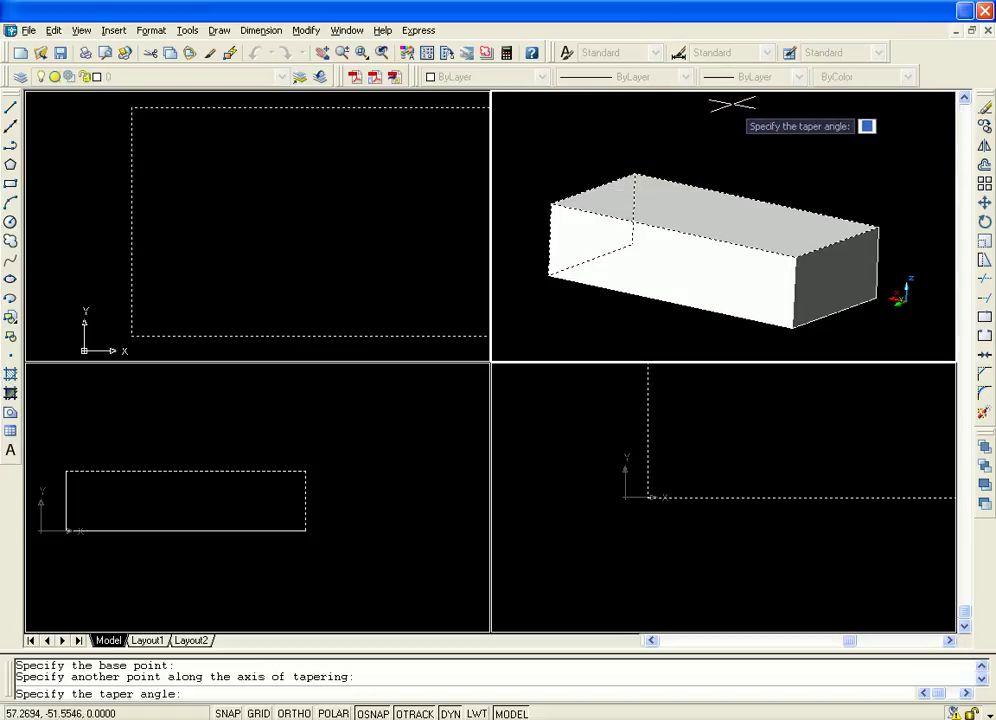
pyautogui.write('4')
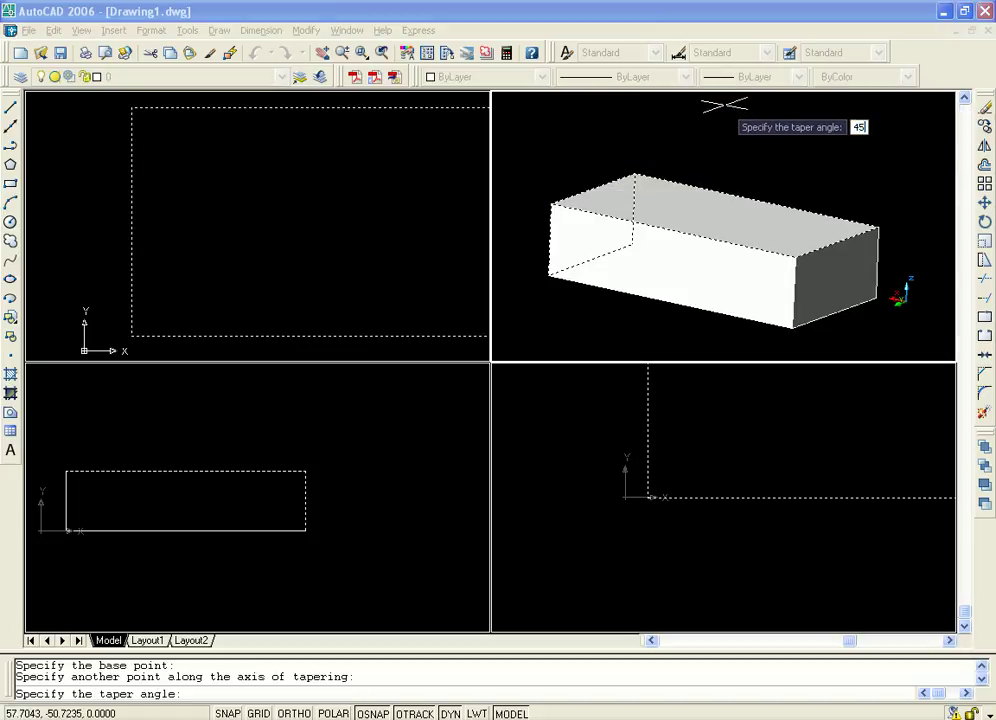
pyautogui.write('5')
pyautogui.press('Return')
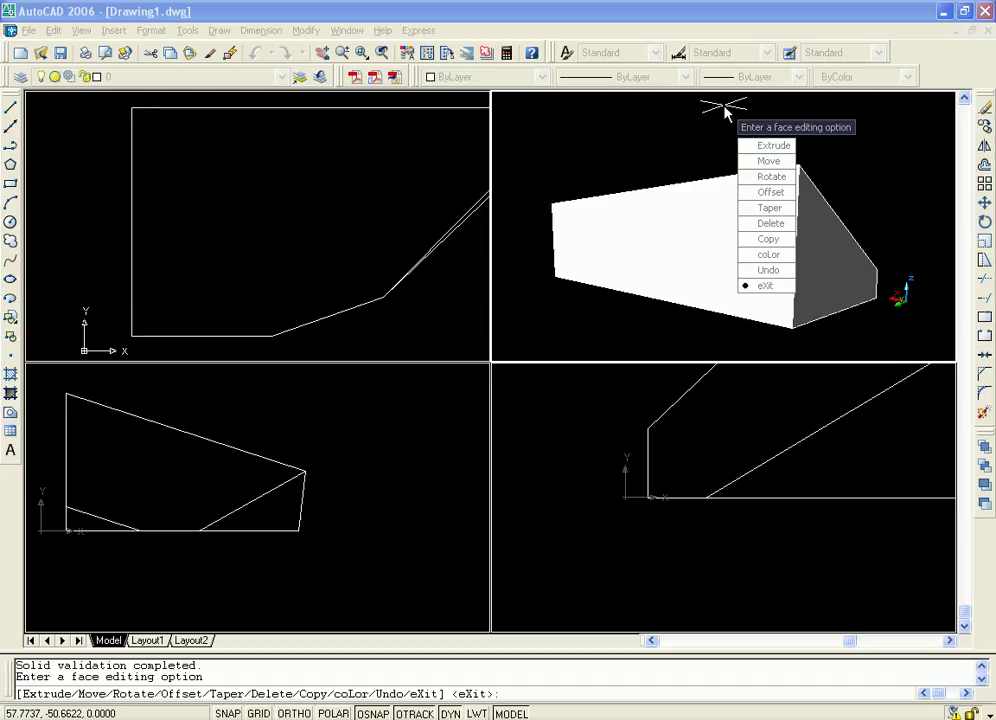
pyautogui.press('Return')
pyautogui.write('X')
pyautogui.press('Return')
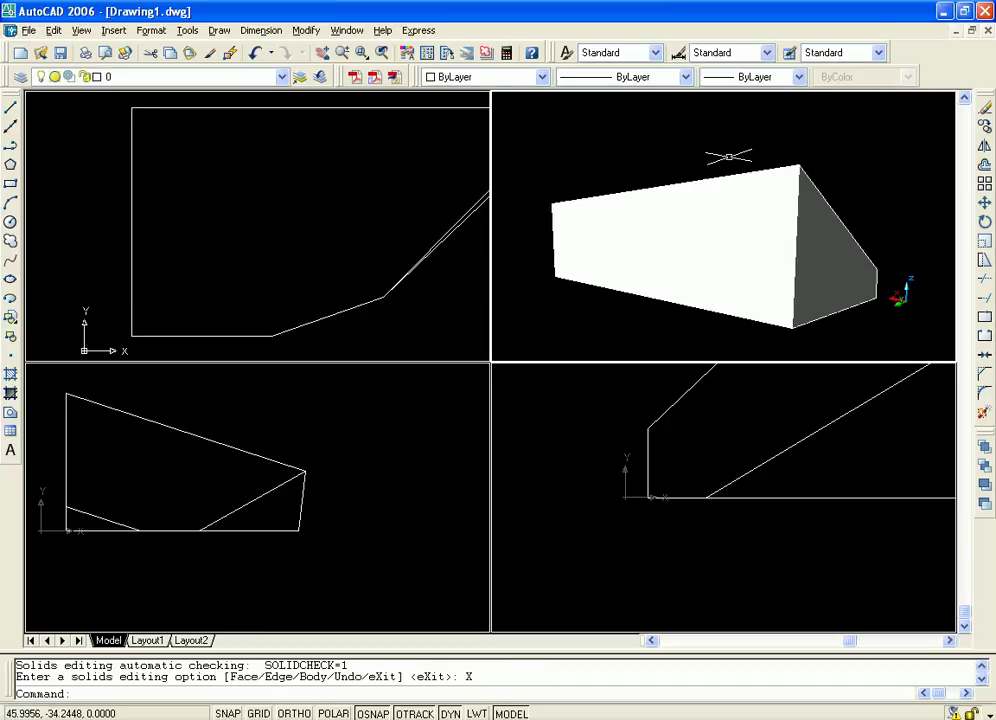
# Step: Orbit the 3D view around the solid to inspect its tapered top and end faces from several sides
pyautogui.write('or')
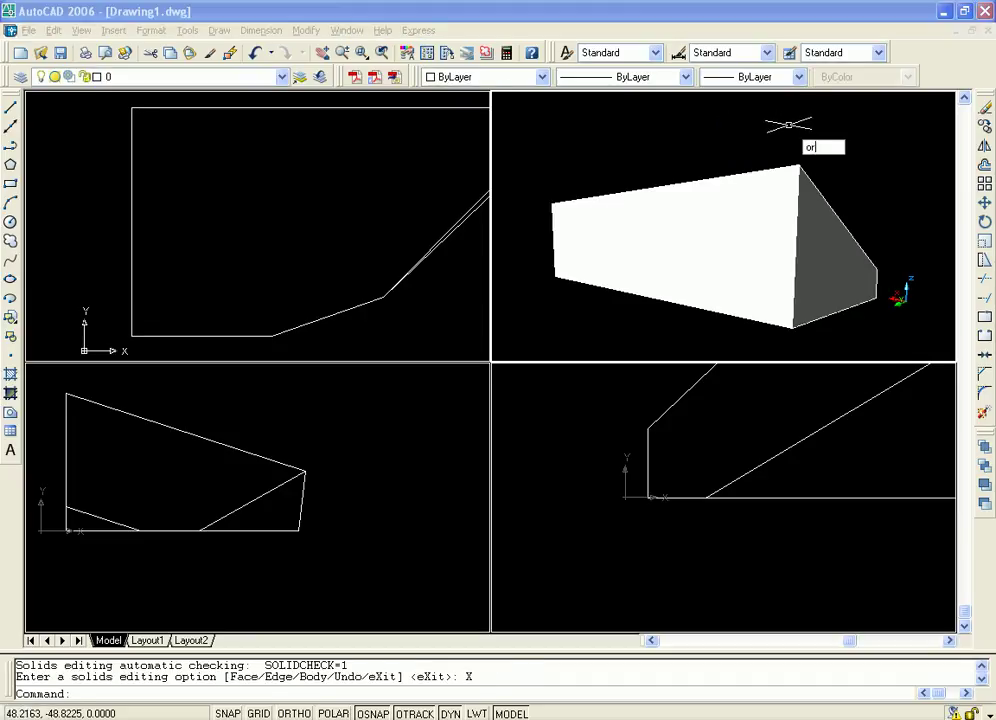
pyautogui.write('bit')
pyautogui.press('Return')
pyautogui.moveTo(707, 185); pyautogui.dragTo(674, 221)
pyautogui.moveTo(747, 222); pyautogui.dragTo(672, 202)
pyautogui.moveTo(731, 236); pyautogui.dragTo(777, 260)
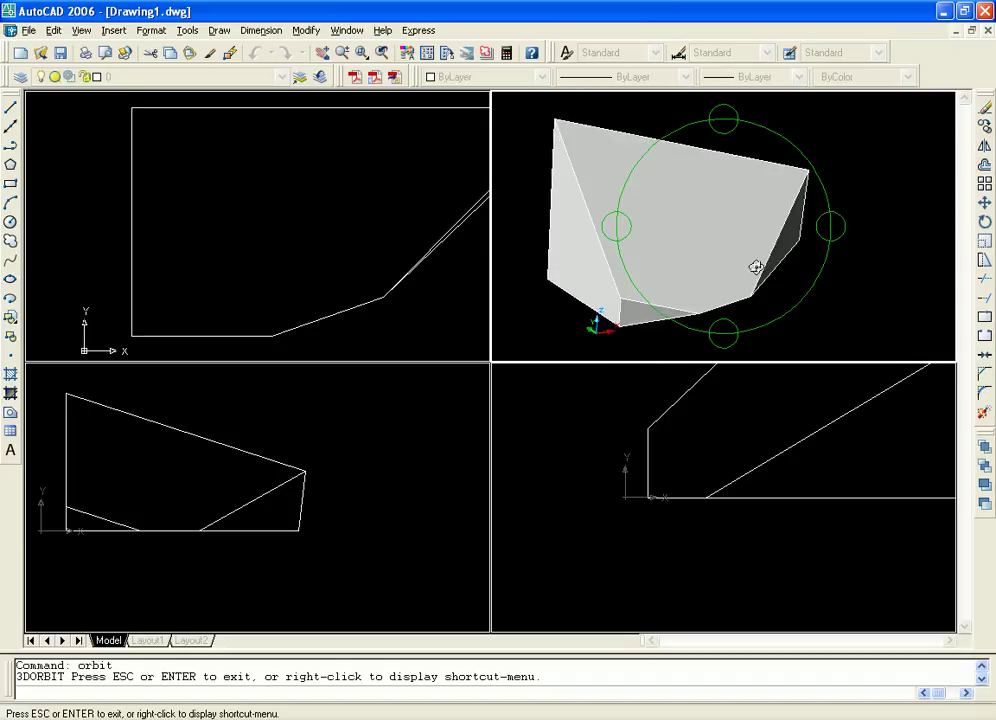
pyautogui.press('Escape')
# Step: Undo the orbit and the face taper, and erase the restored box
pyautogui.hotkey('ctrl', 'z')
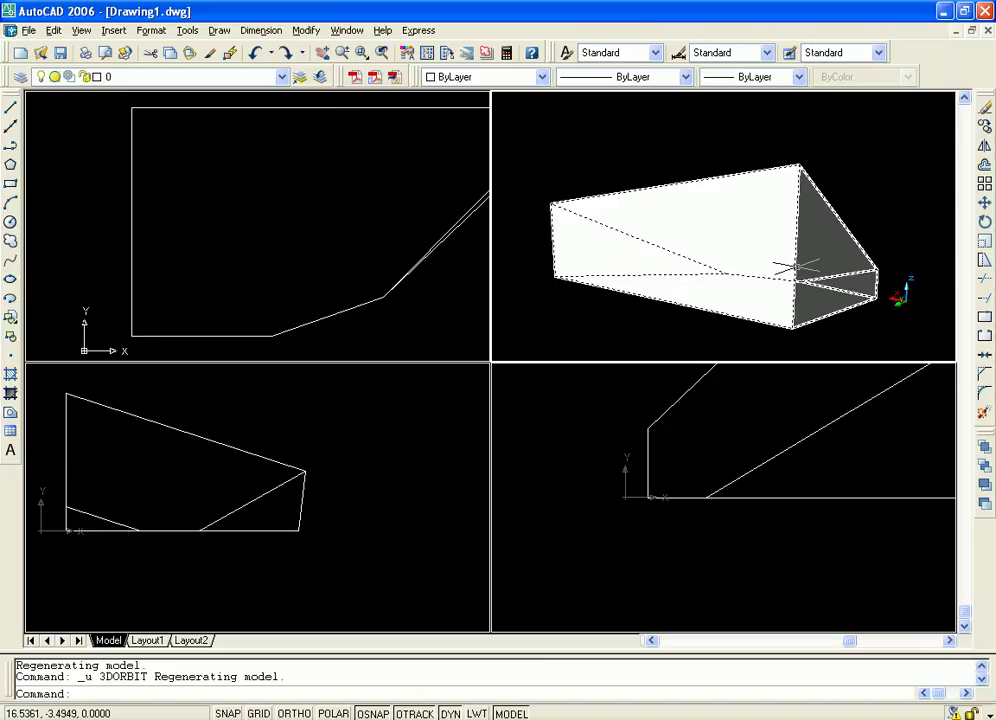
pyautogui.hotkey('ctrl', 'z')
pyautogui.scroll(-2, 811, 187)
pyautogui.scroll(-2, 778, 222)
pyautogui.moveTo(796, 194); pyautogui.dragTo(749, 216, button='middle')
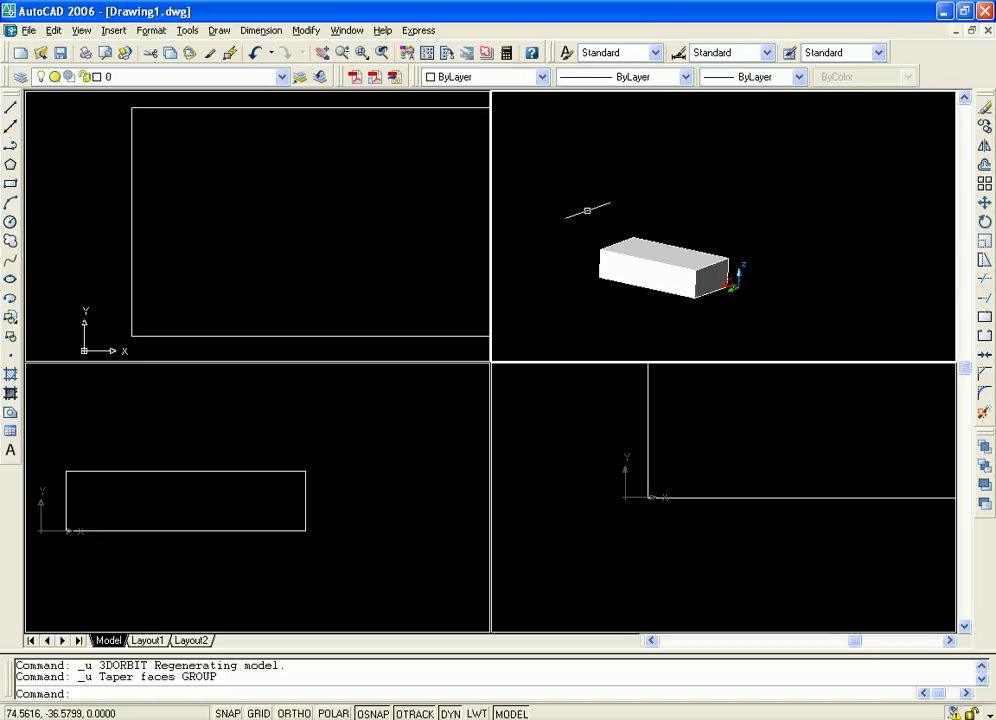
pyautogui.click(684, 266)
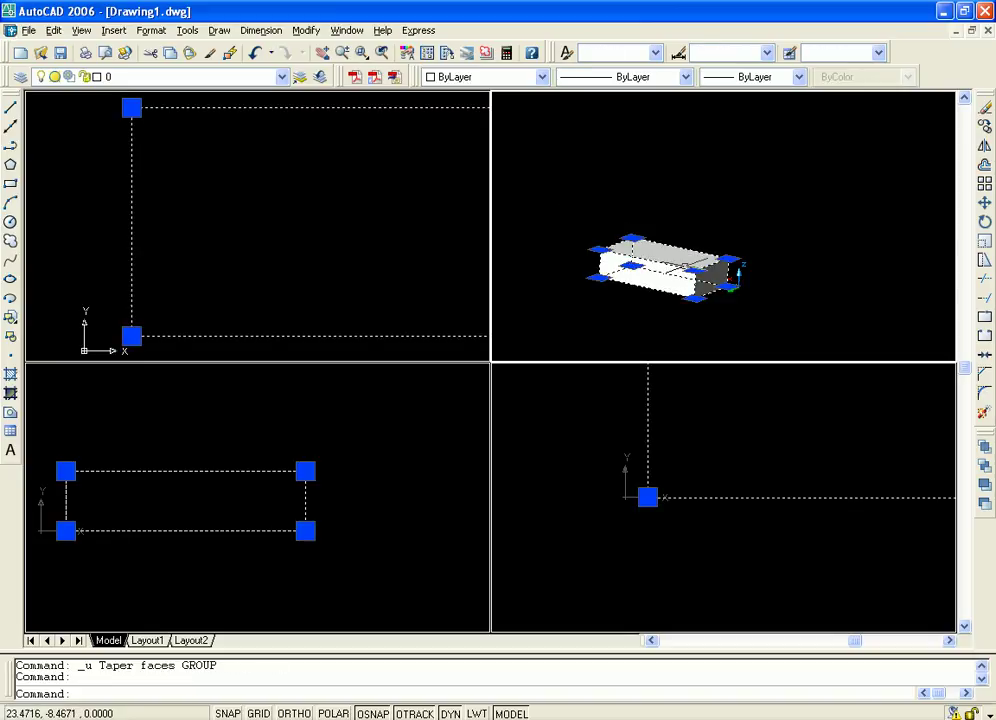
pyautogui.press('Delete')
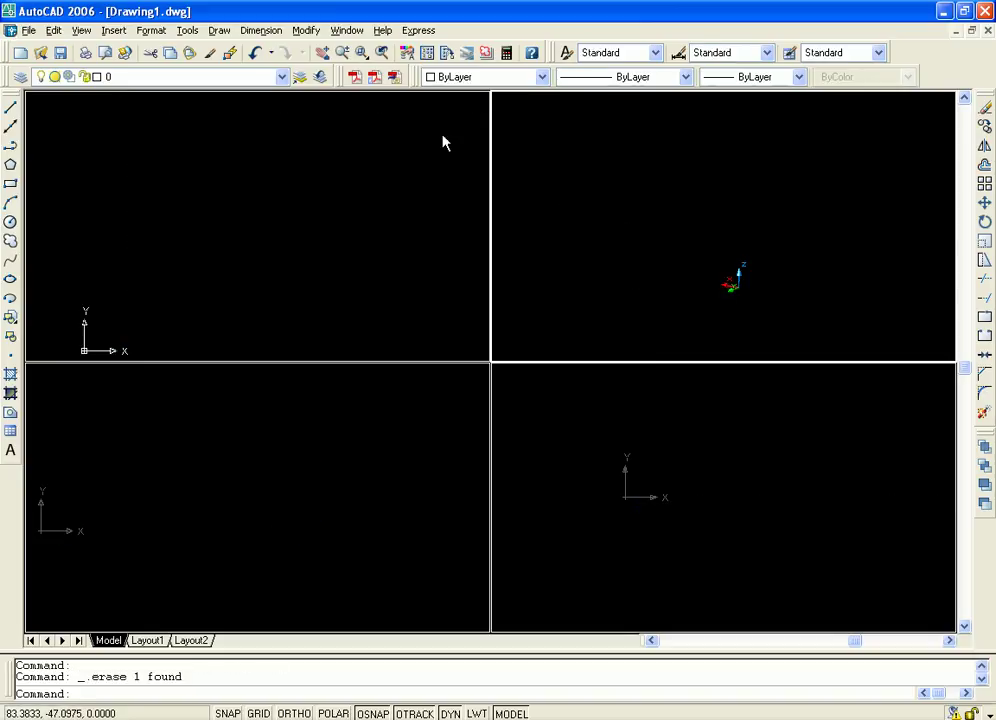
# Step: Create a solid cylinder in the plan view with a base radius of about 10 and a height of 40
pyautogui.click(219, 31)
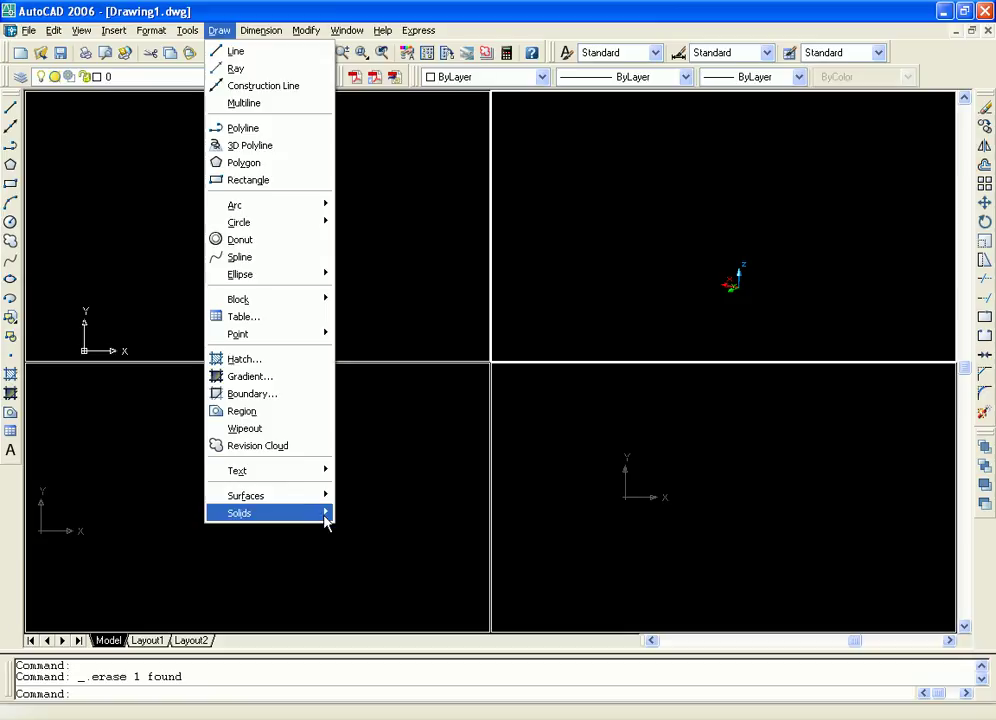
pyautogui.moveTo(324, 517)
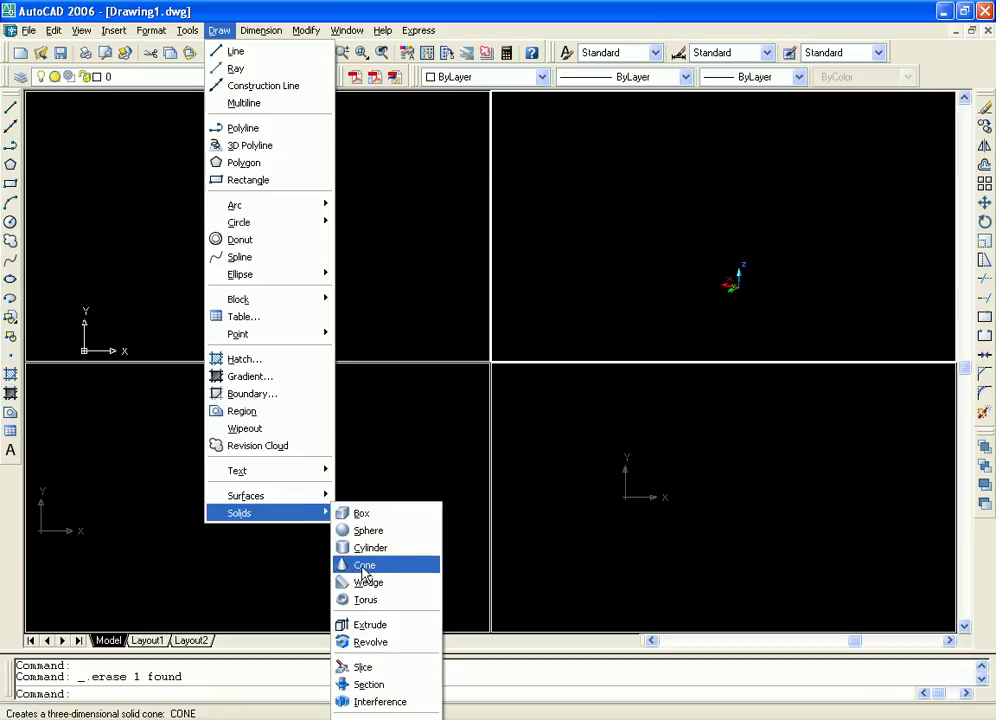
pyautogui.click(367, 548)
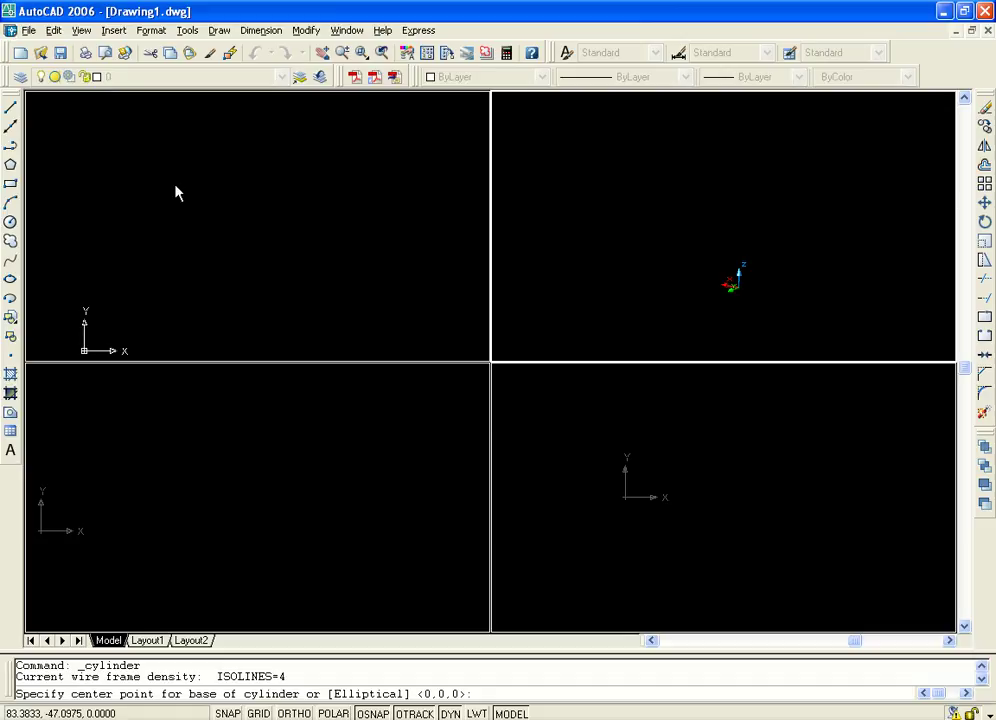
pyautogui.click(200, 175)
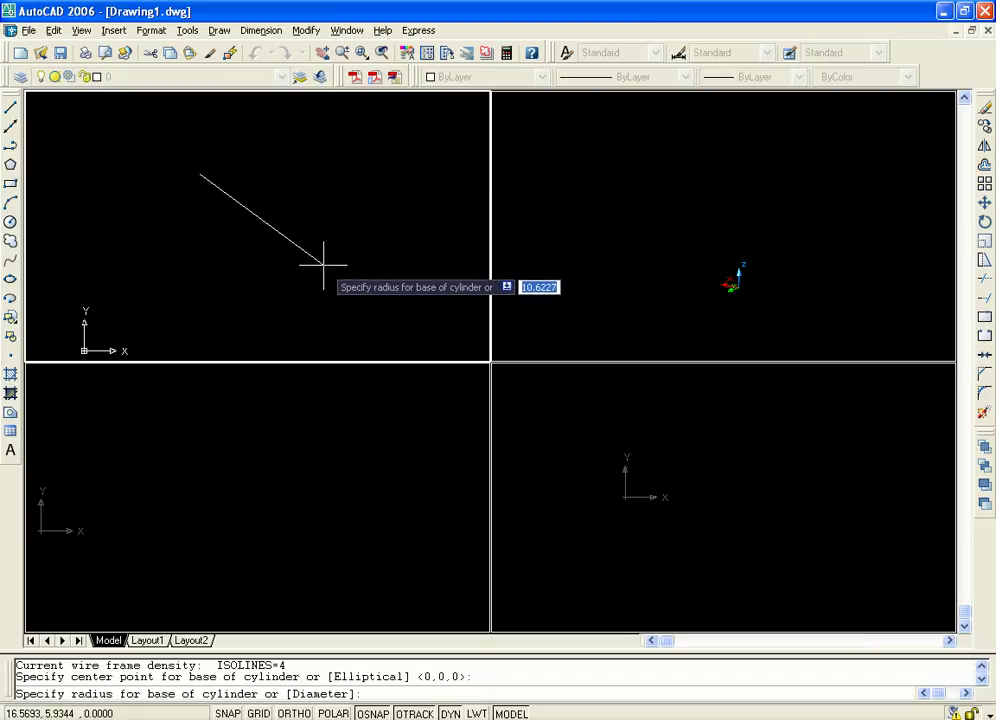
pyautogui.click(317, 260)
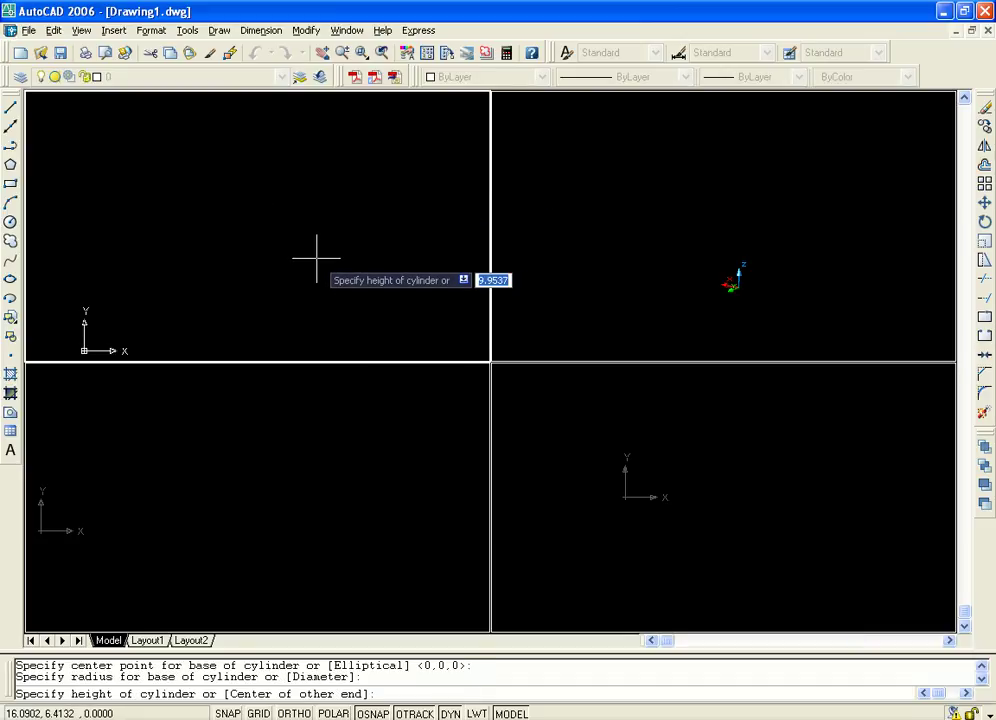
pyautogui.write('40')
pyautogui.press('Return')
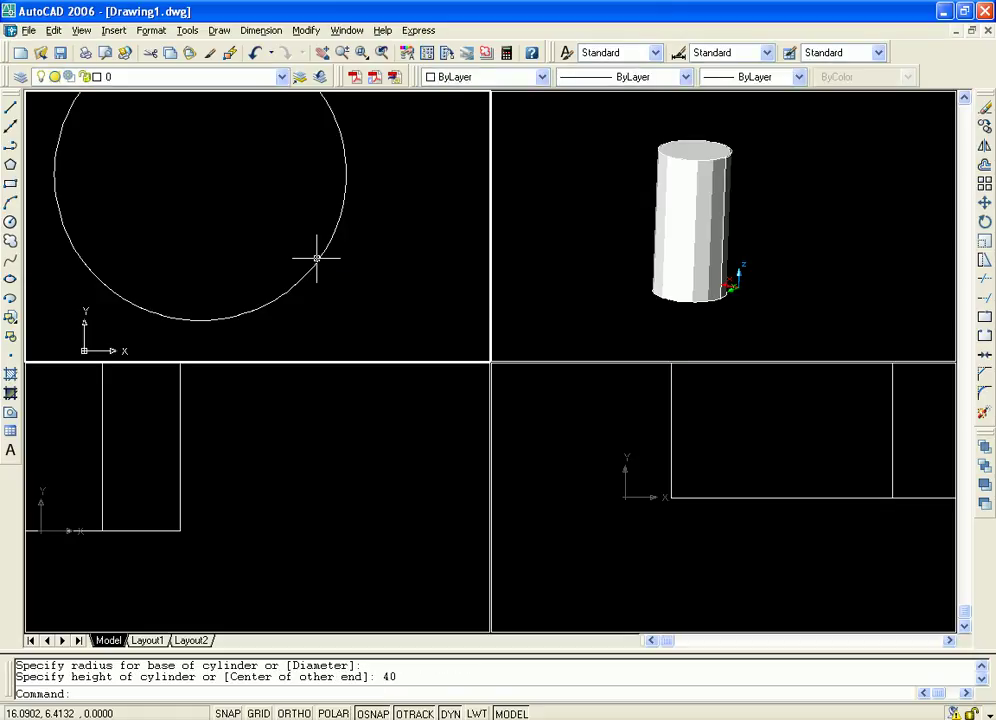
# Step: Try to taper the cylinder's curved side face 45 degrees along an axis from its top face's center to a point above it
pyautogui.scroll(2, 812, 217)
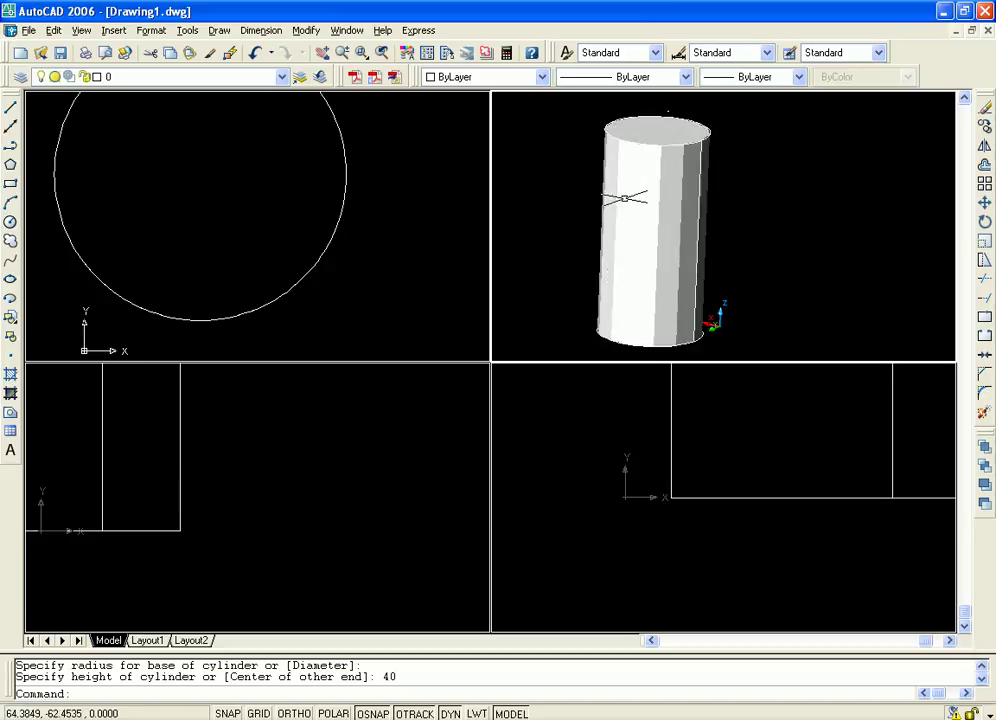
pyautogui.click(307, 33)
pyautogui.moveTo(409, 446)
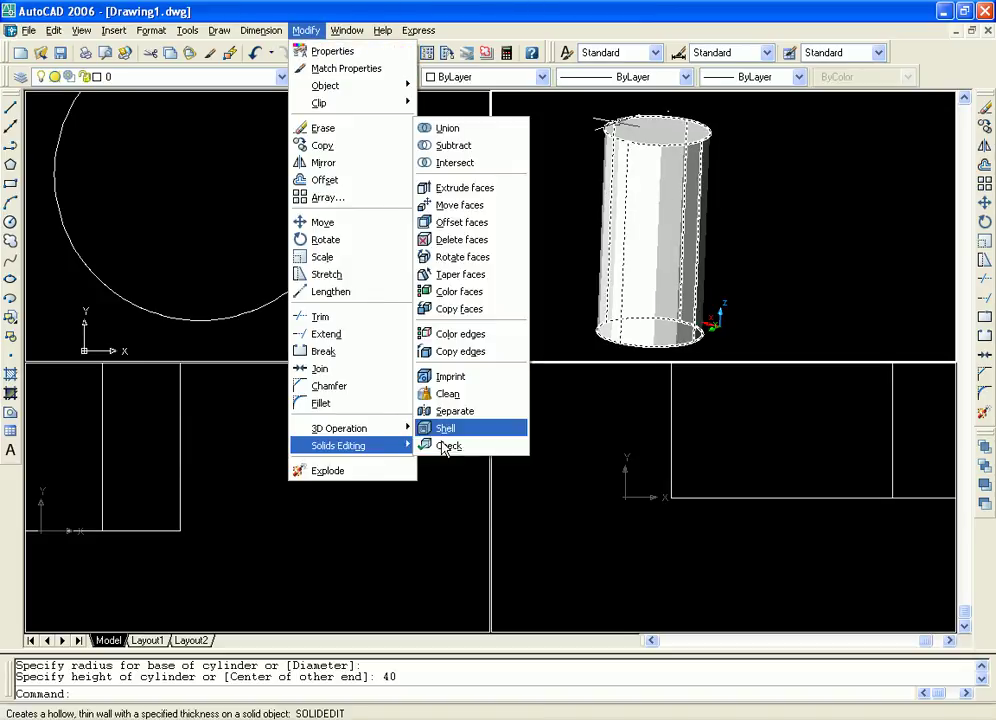
pyautogui.click(455, 275)
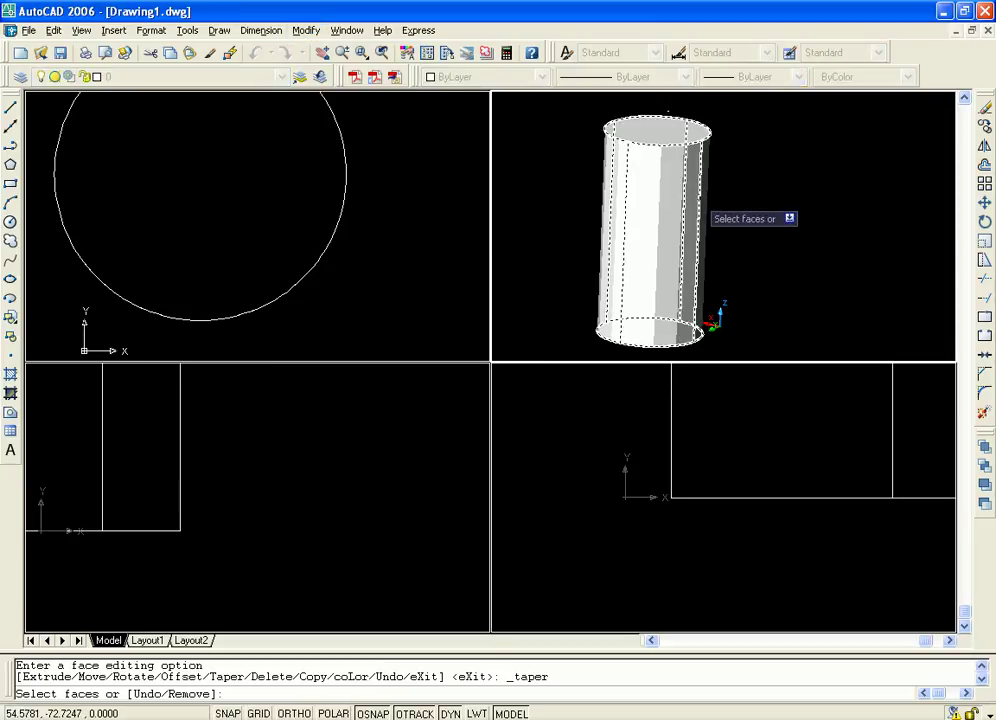
pyautogui.click(700, 195)
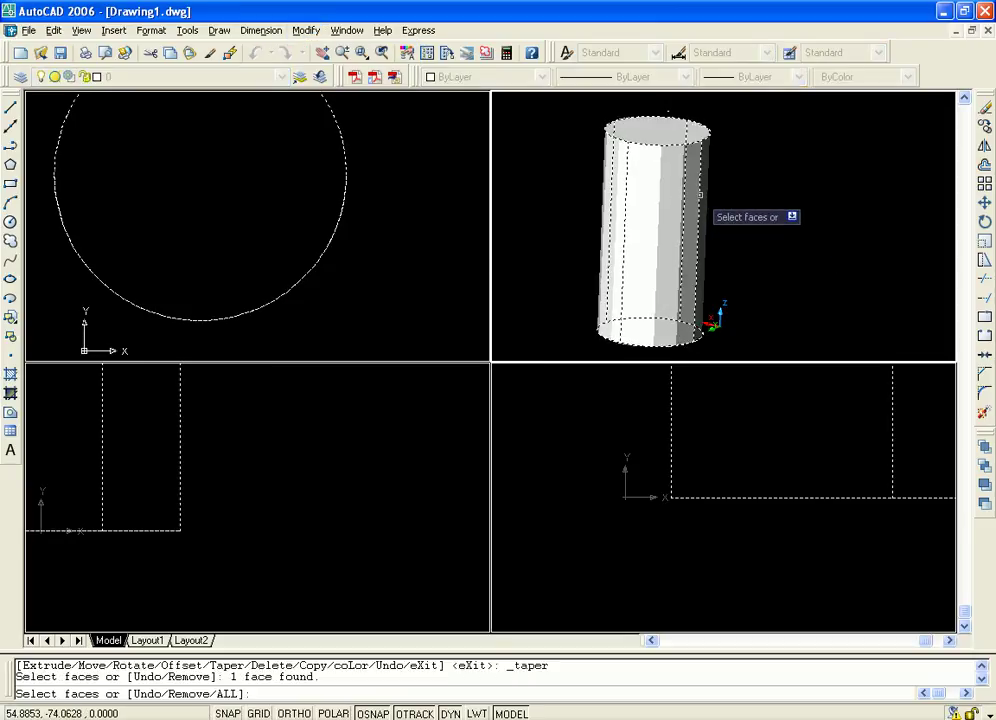
pyautogui.press('Return')
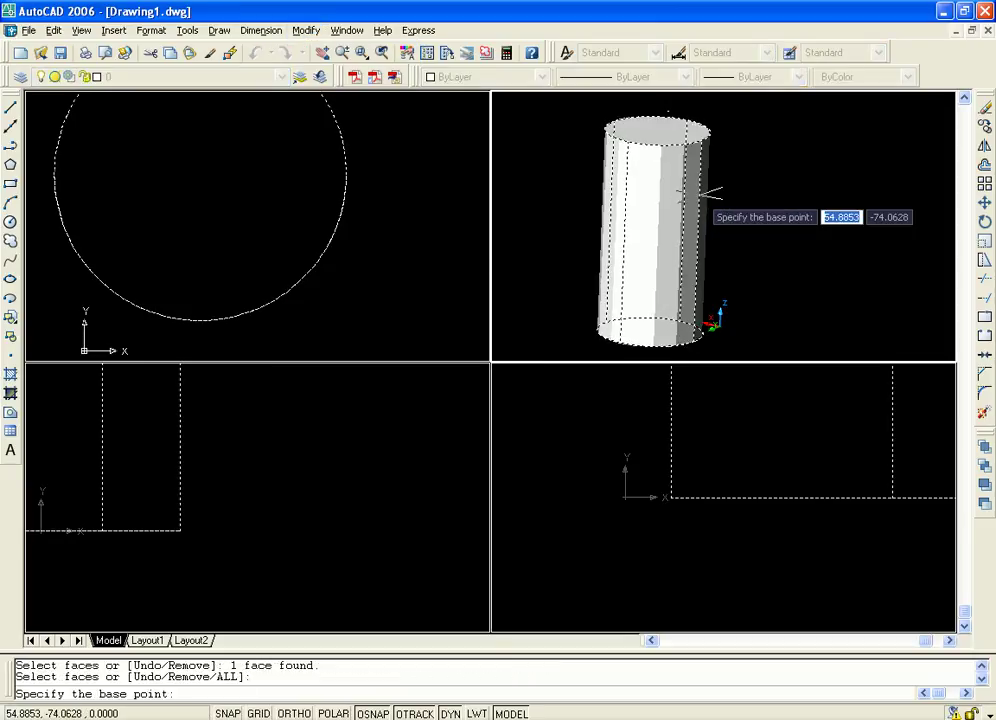
pyautogui.click(657, 131)
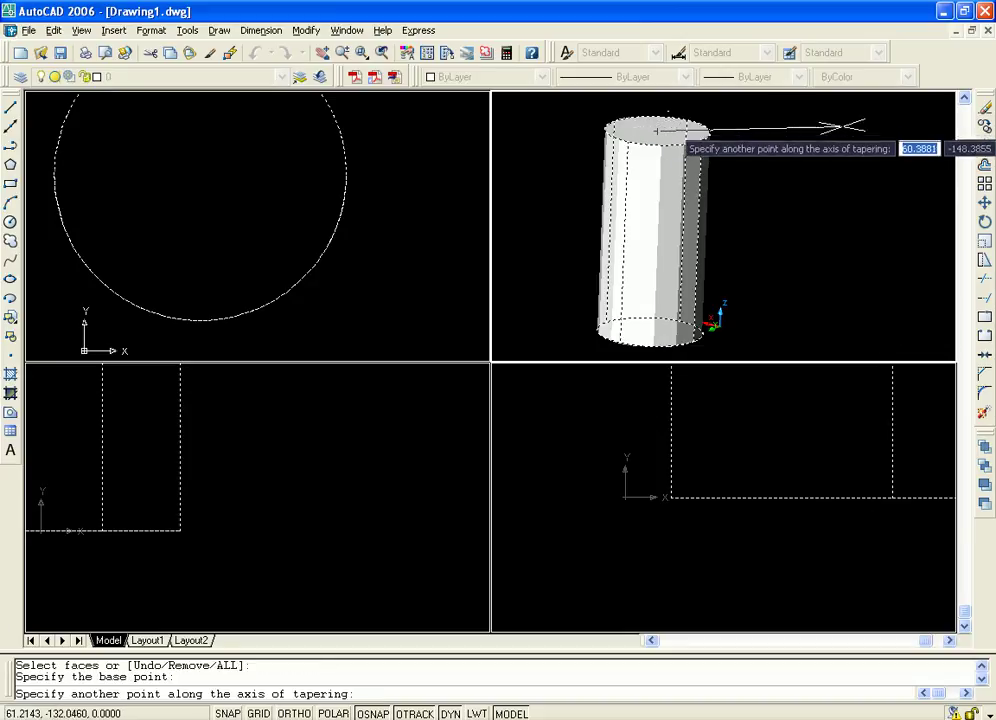
pyautogui.moveTo(857, 127); pyautogui.dragTo(852, 162, button='middle')
pyautogui.scroll(-4, 845, 163)
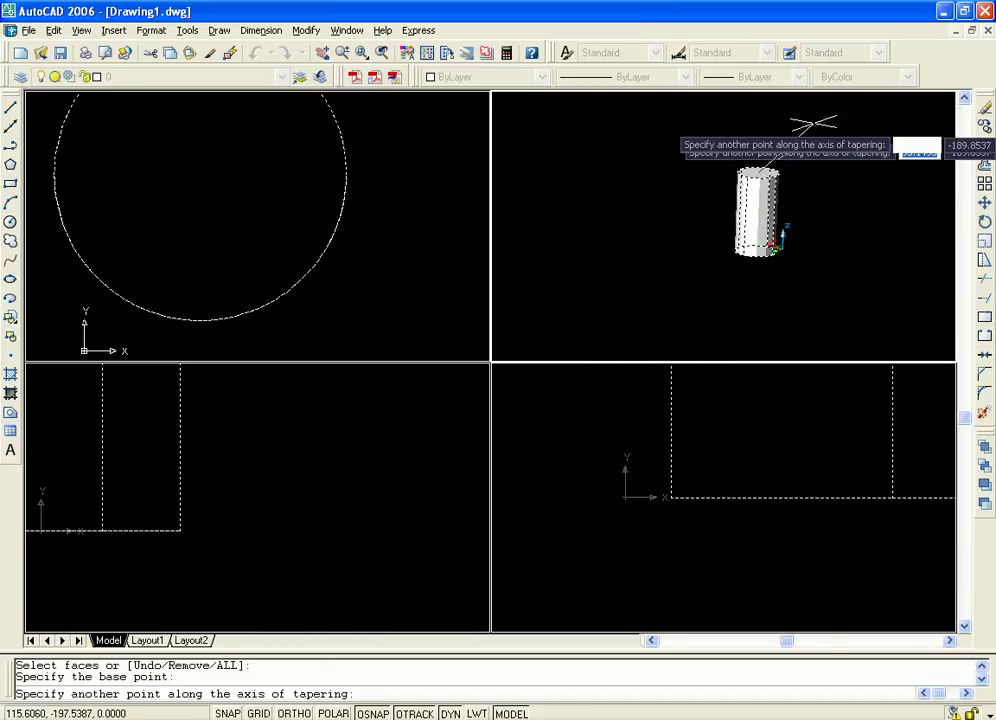
pyautogui.click(830, 118)
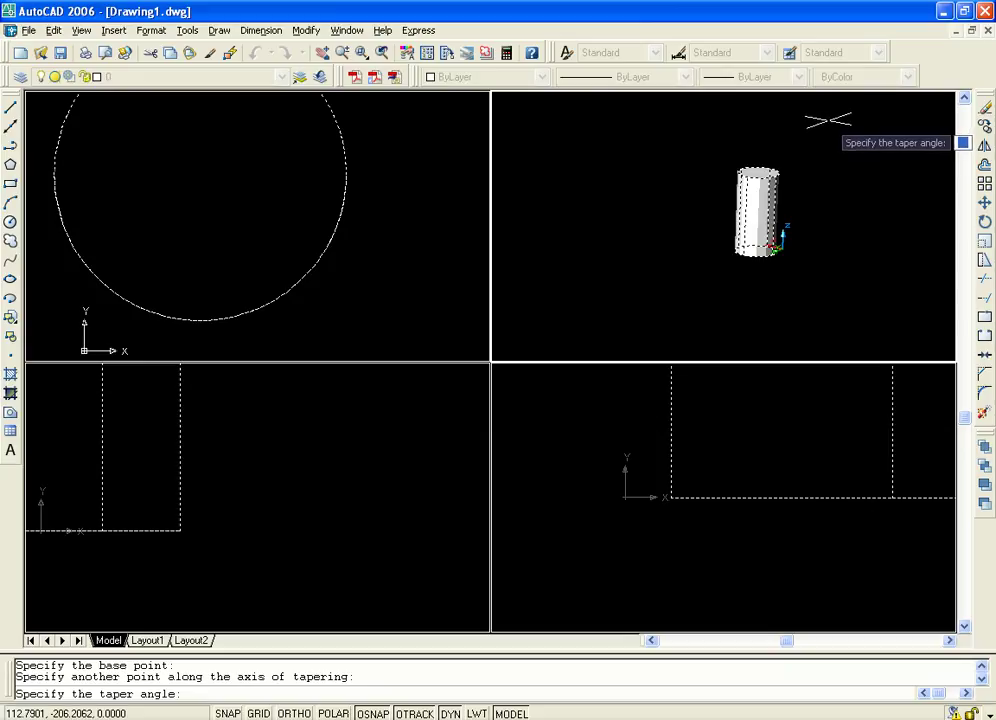
pyautogui.write('45')
pyautogui.press('Return')
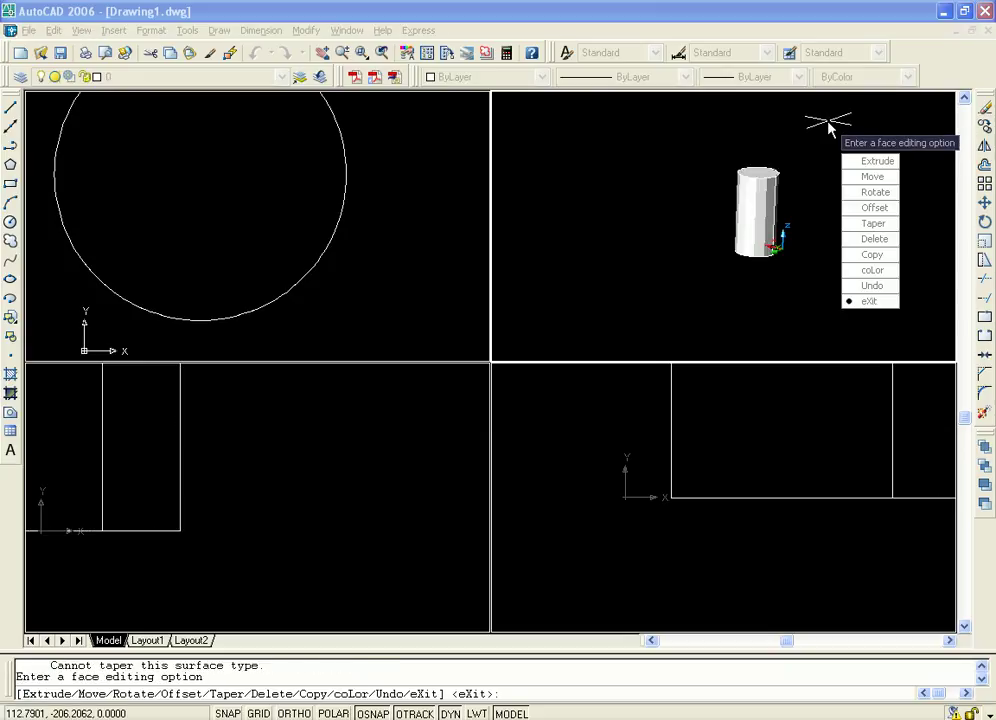
pyautogui.write('x')
pyautogui.press('Return')
pyautogui.write('x')
pyautogui.press('Return')
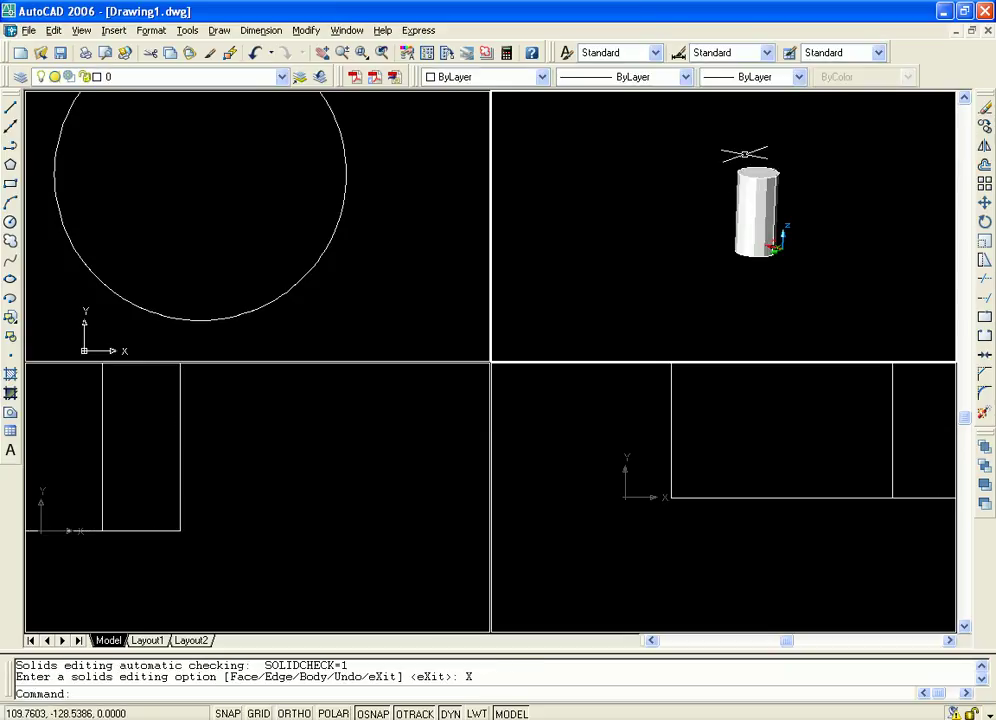
# Step: Undo the last zoom changes and erase the cylinder by selecting everything in the drawing
pyautogui.moveTo(862, 275); pyautogui.dragTo(767, 278, button='middle')
pyautogui.scroll(4, 750, 247)
pyautogui.moveTo(706, 218); pyautogui.dragTo(762, 230, button='middle')
pyautogui.scroll(-2, 815, 250)
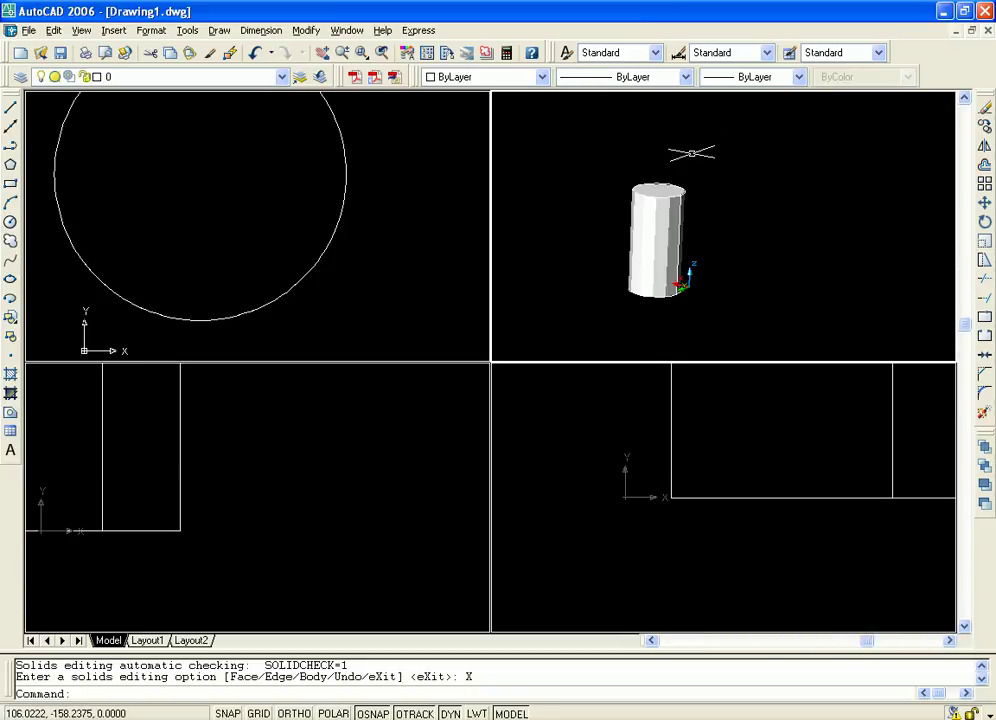
pyautogui.hotkey('ctrl', 'z')
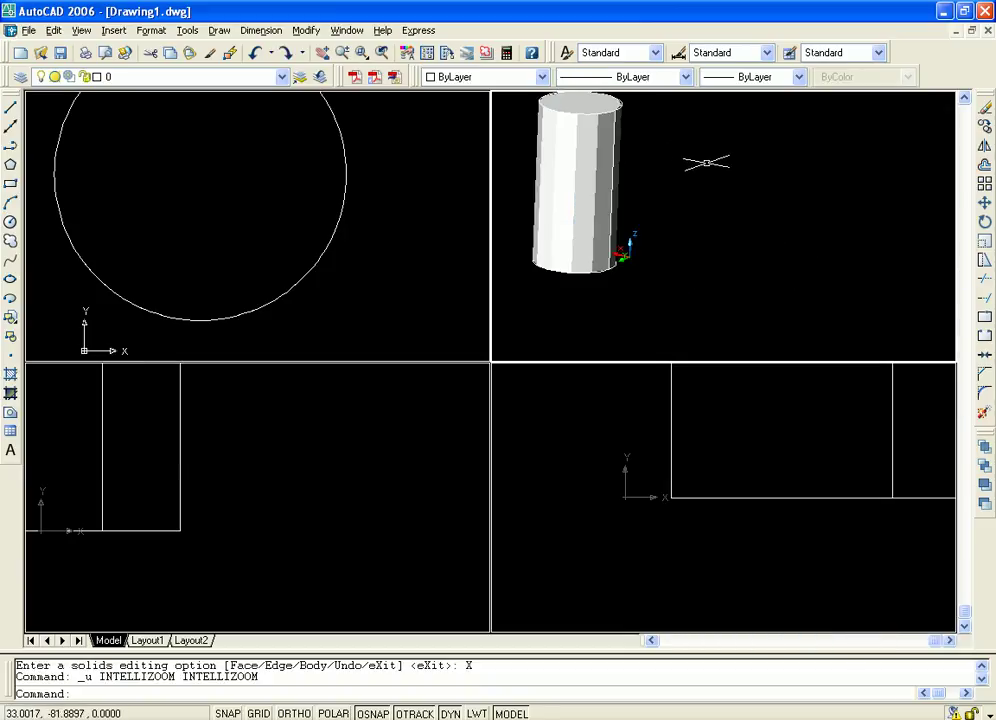
pyautogui.hotkey('ctrl', 'a')
pyautogui.press('Delete')
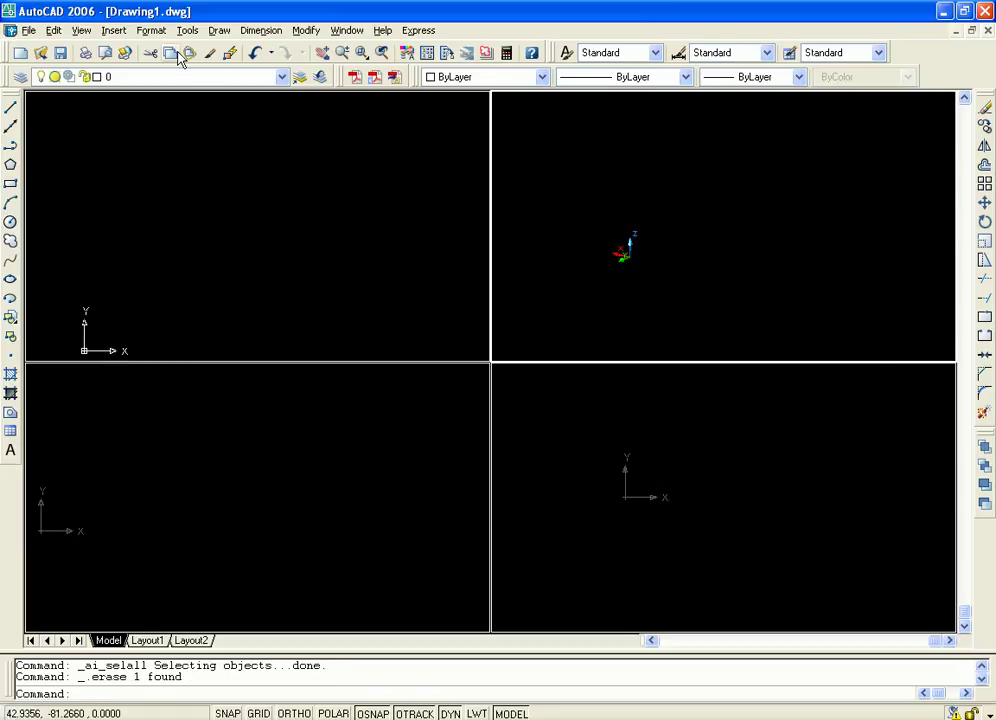
# Step: Create a solid box in the plan view with a base of about 33.5 by 17.5 units and a height of 20
pyautogui.click(220, 31)
pyautogui.moveTo(300, 513)
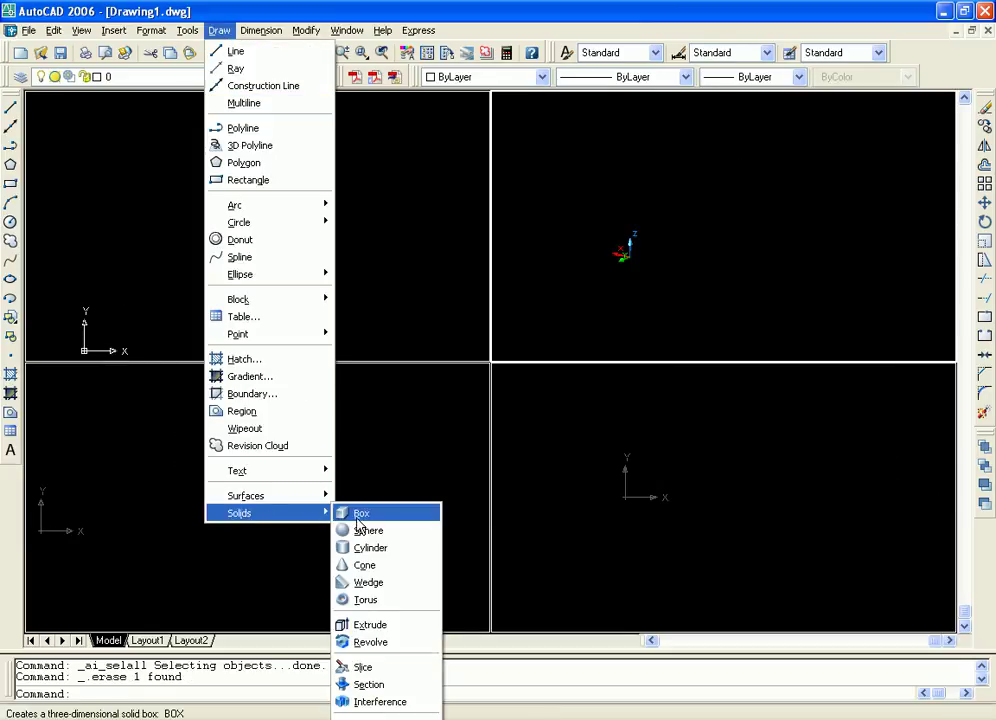
pyautogui.click(370, 515)
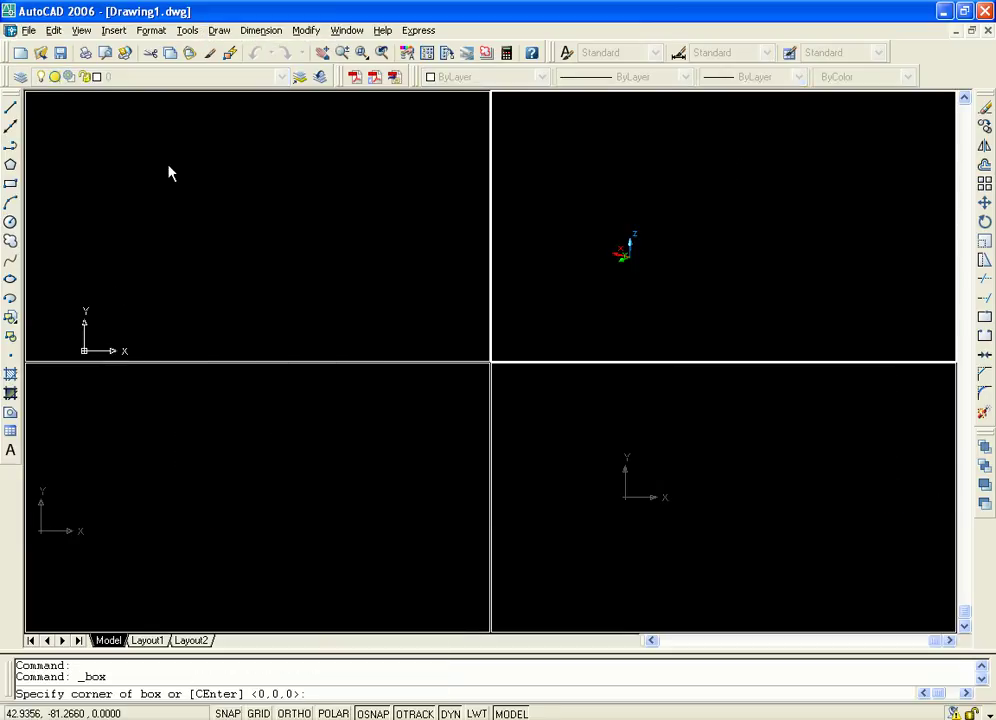
pyautogui.scroll(-3, 181, 147)
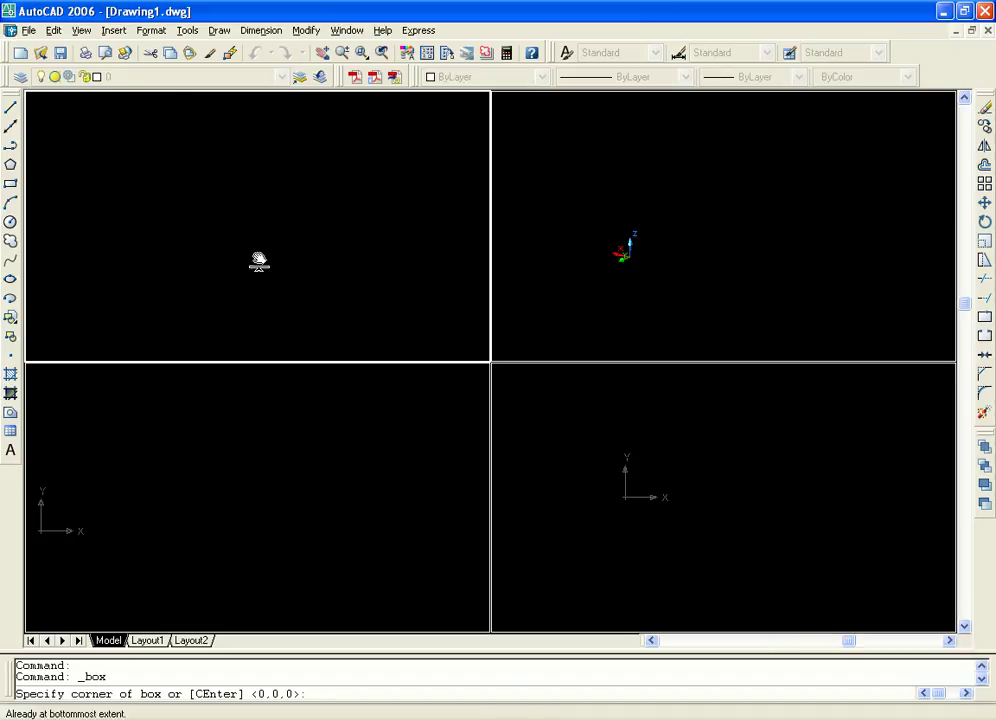
pyautogui.click(133, 137)
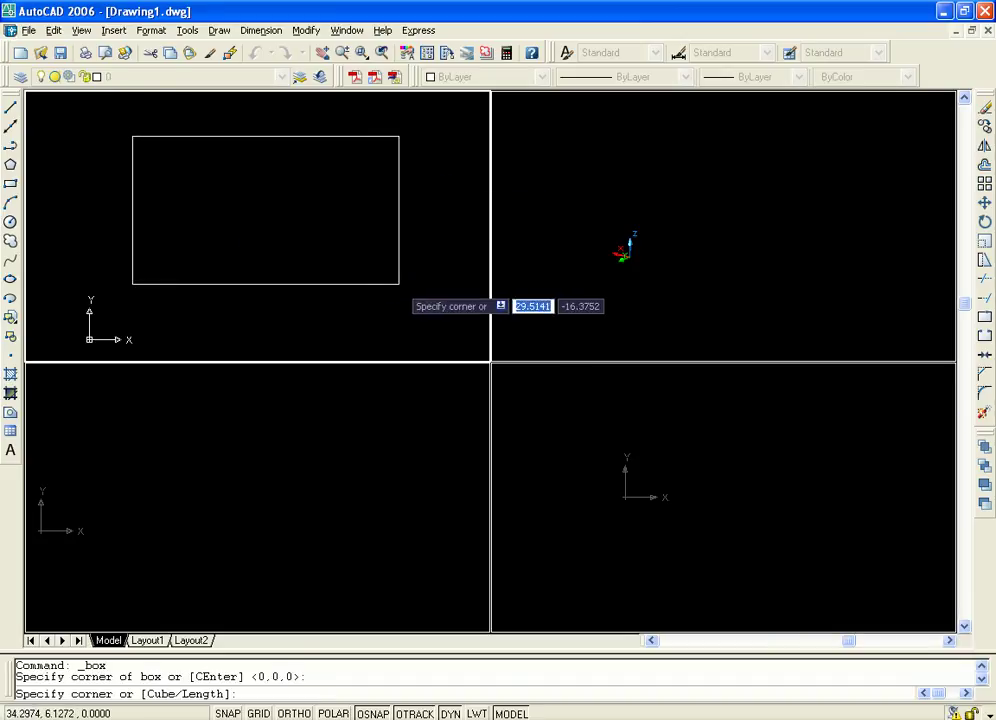
pyautogui.click(433, 293)
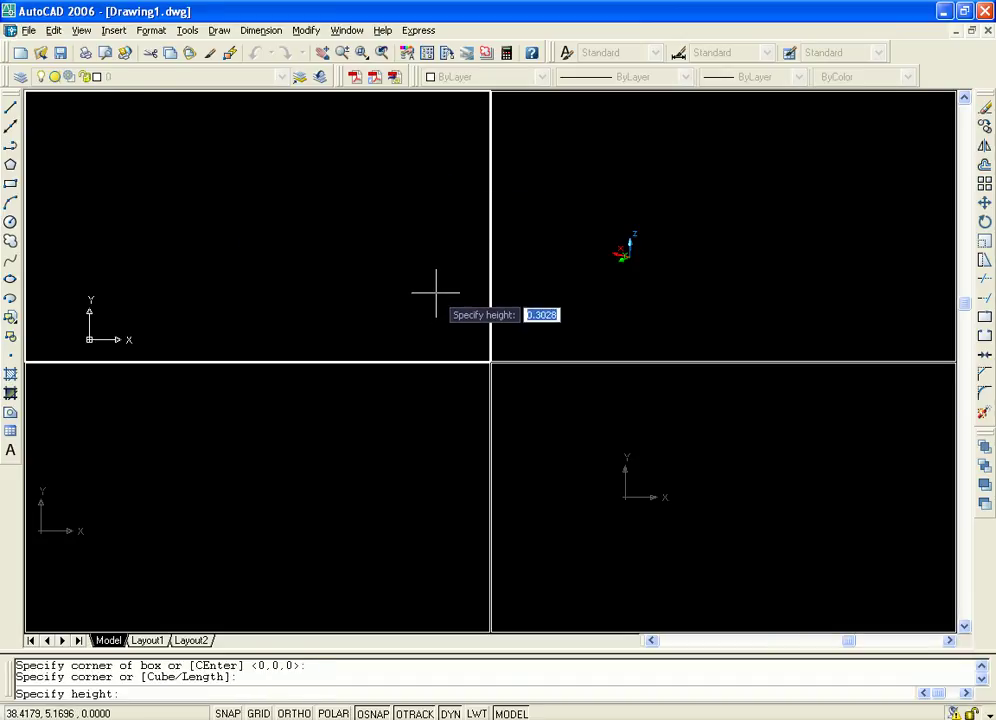
pyautogui.write('2')
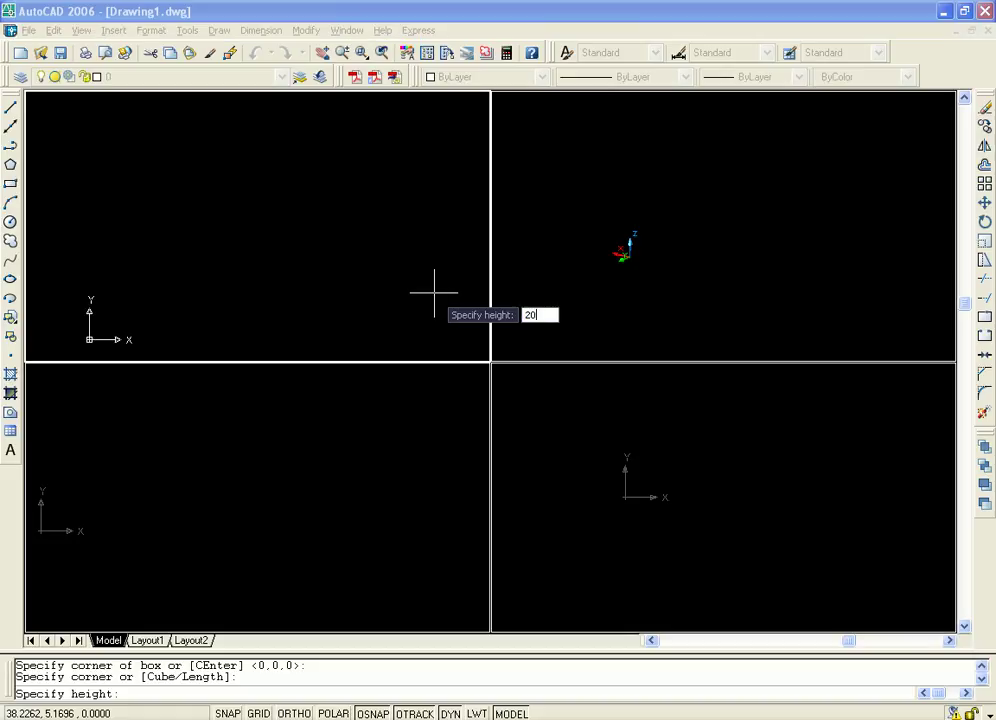
pyautogui.write('0')
pyautogui.press('Return')
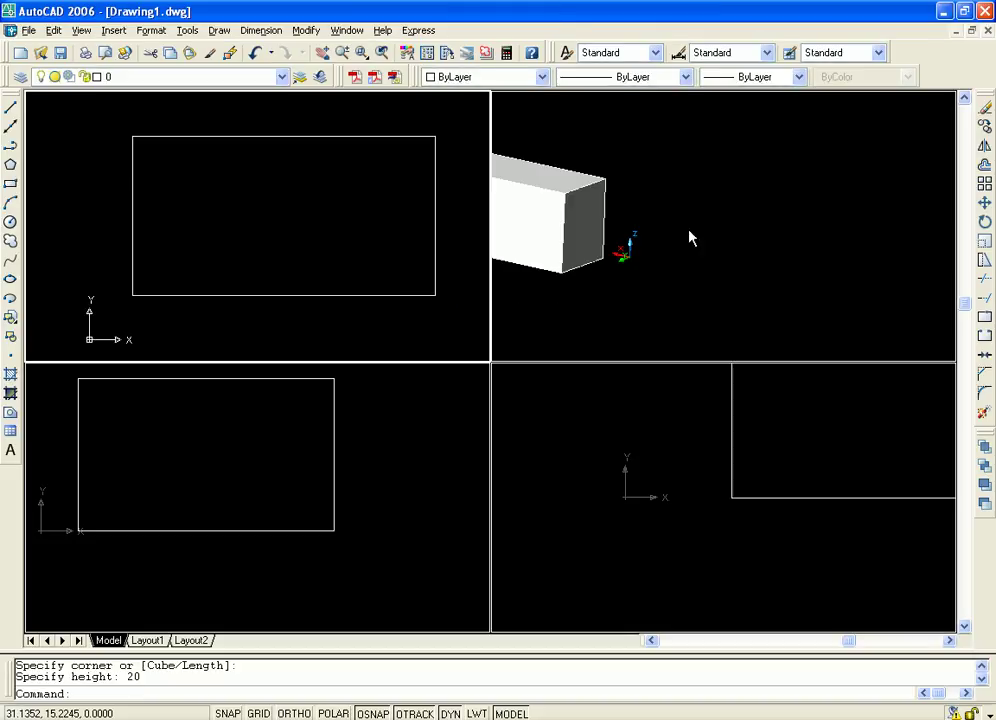
# Step: Color the box's top face and the end face hidden at its far end green, using index color 94
pyautogui.moveTo(711, 211); pyautogui.dragTo(831, 210, button='middle')
pyautogui.scroll(-1, 800, 229)
pyautogui.scroll(3, 818, 222)
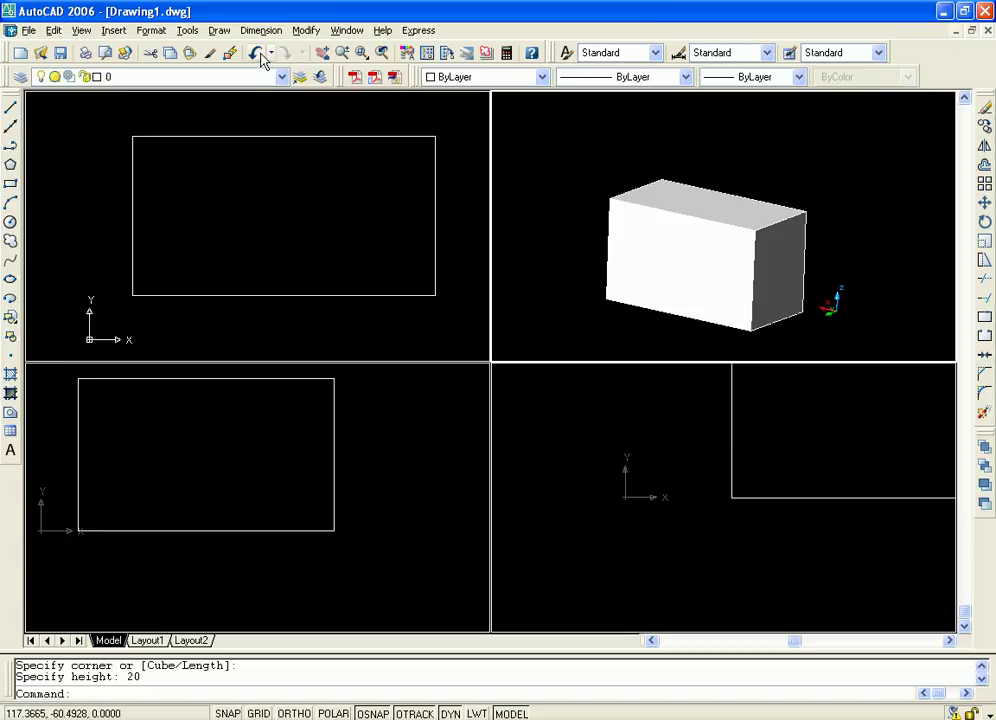
pyautogui.click(222, 33)
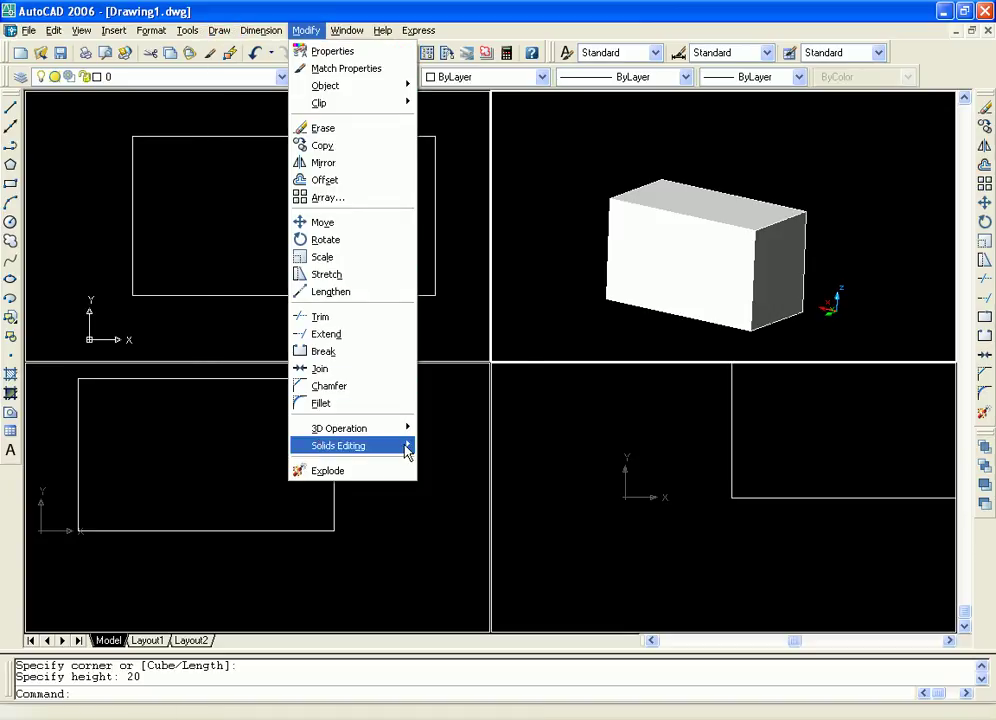
pyautogui.moveTo(400, 446)
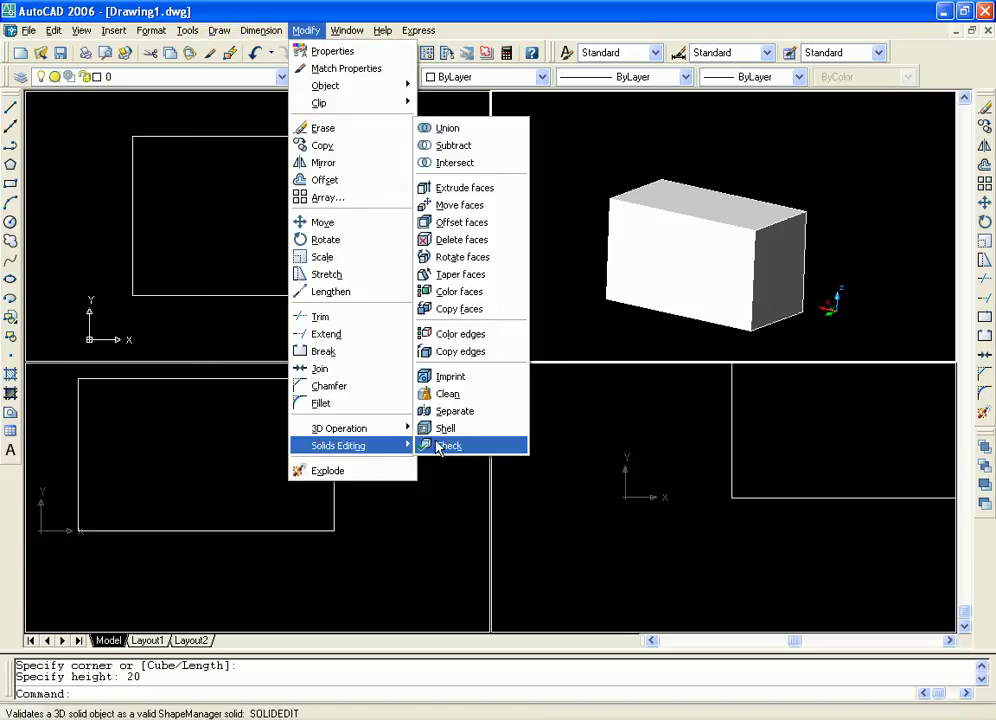
pyautogui.click(470, 291)
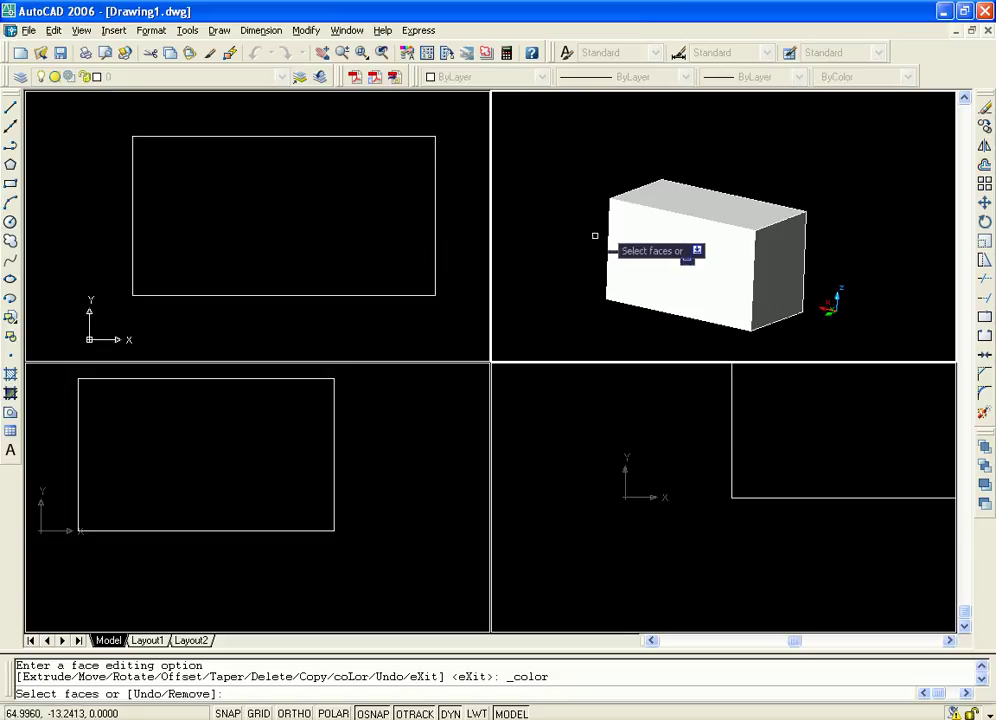
pyautogui.click(629, 193)
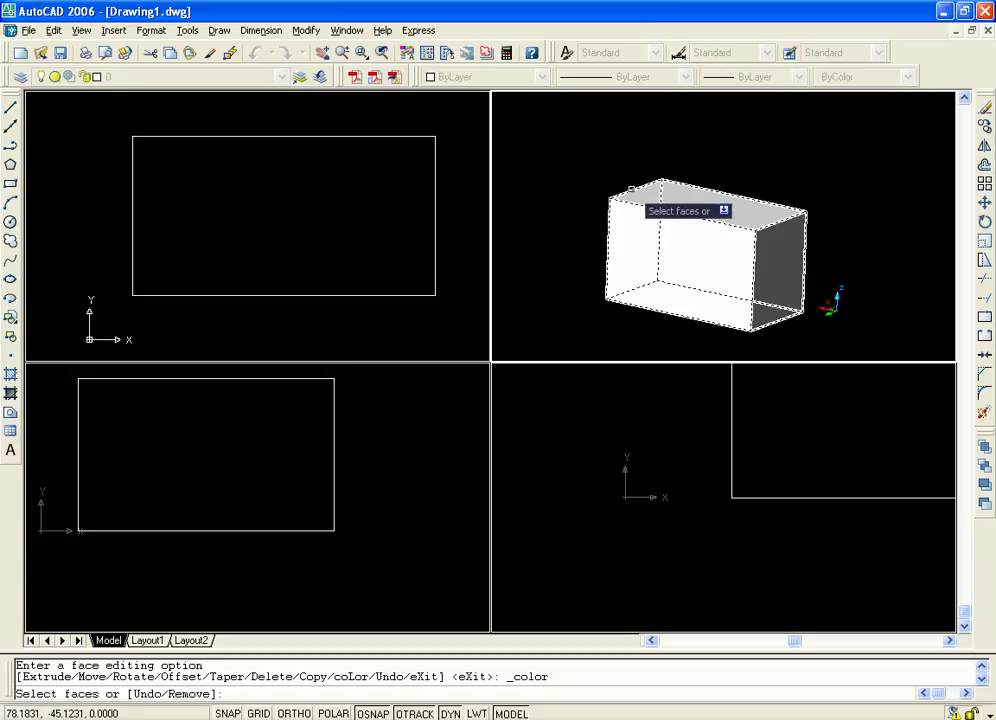
pyautogui.click(631, 190)
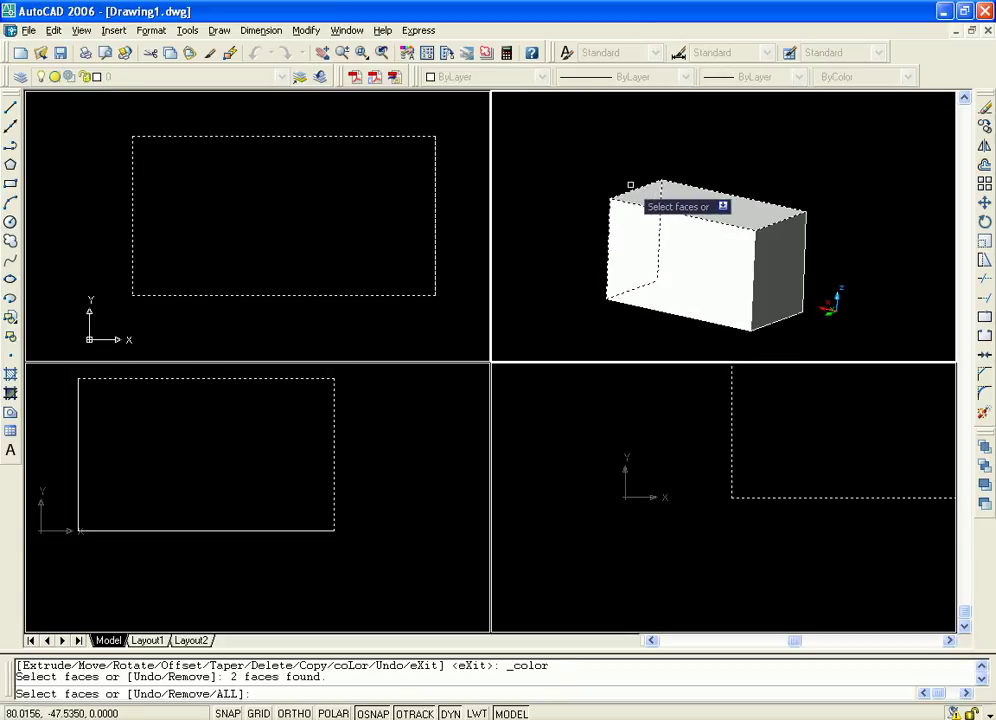
pyautogui.press('Return')
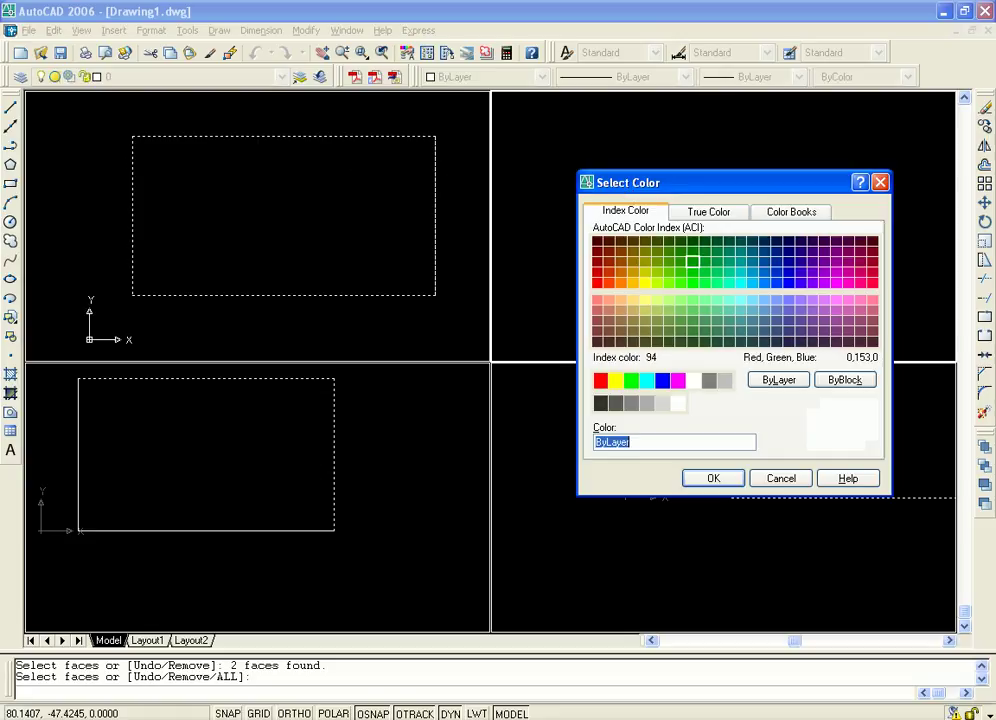
pyautogui.click(692, 262)
pyautogui.click(713, 479)
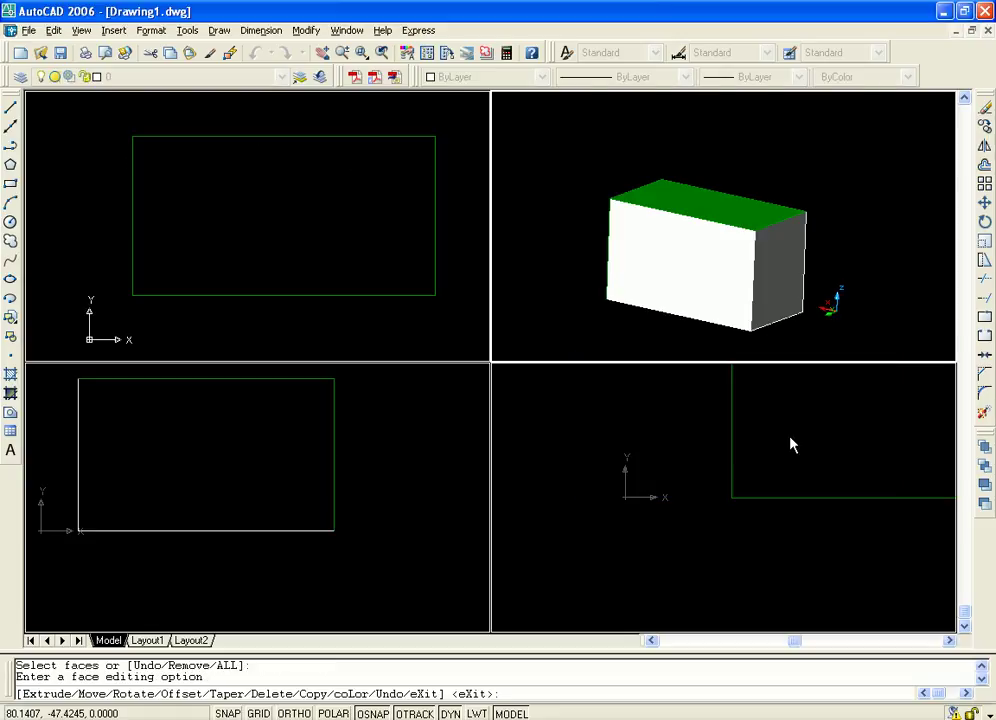
pyautogui.press('Down')
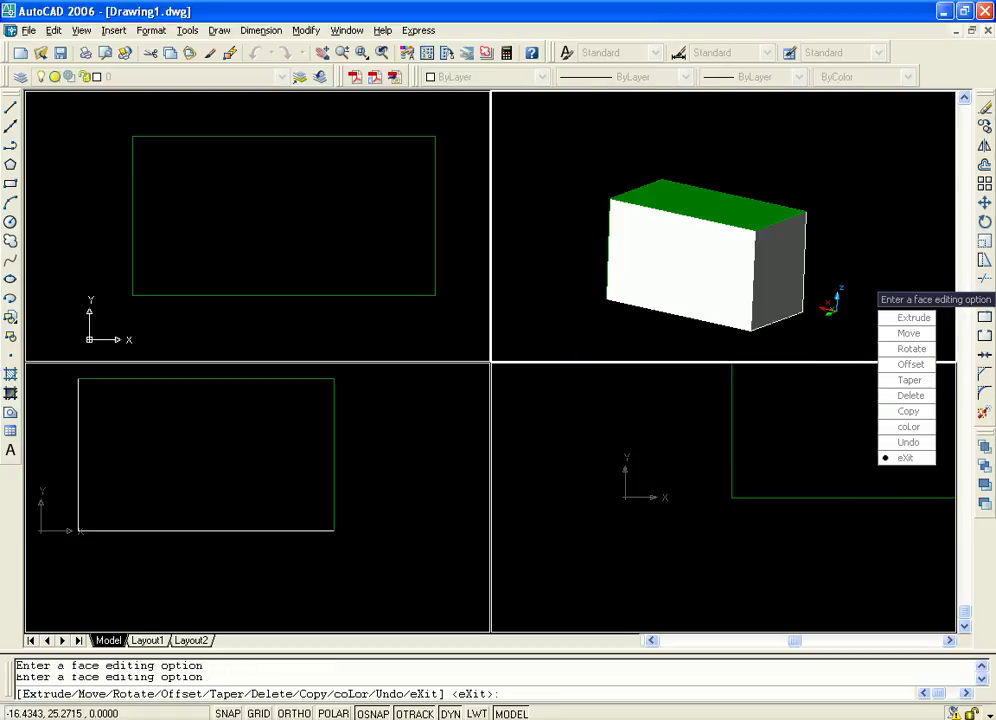
pyautogui.write('x')
pyautogui.press('Return')
pyautogui.write('x')
pyautogui.press('Return')
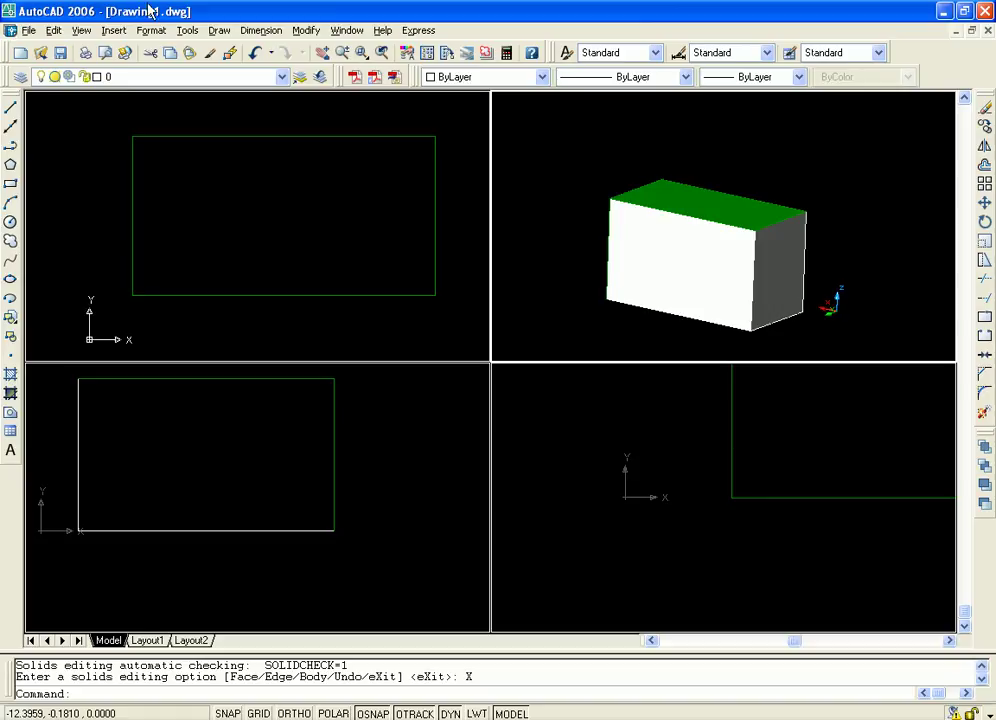
# Step: Color the box's bottom face and its visible dark end face red
pyautogui.click(321, 35)
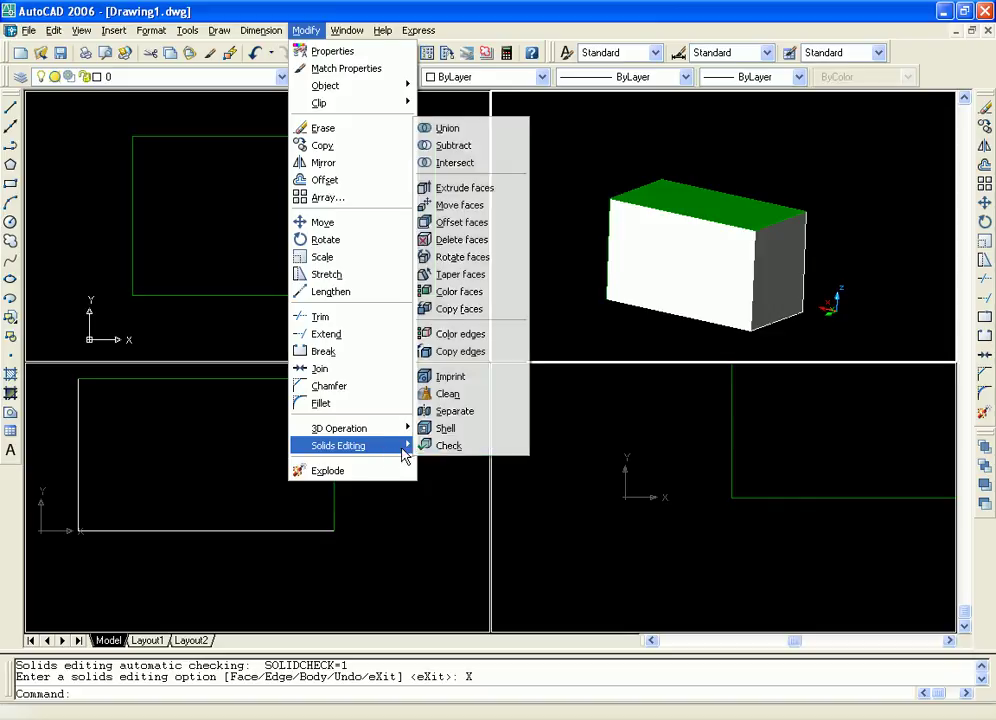
pyautogui.click(470, 291)
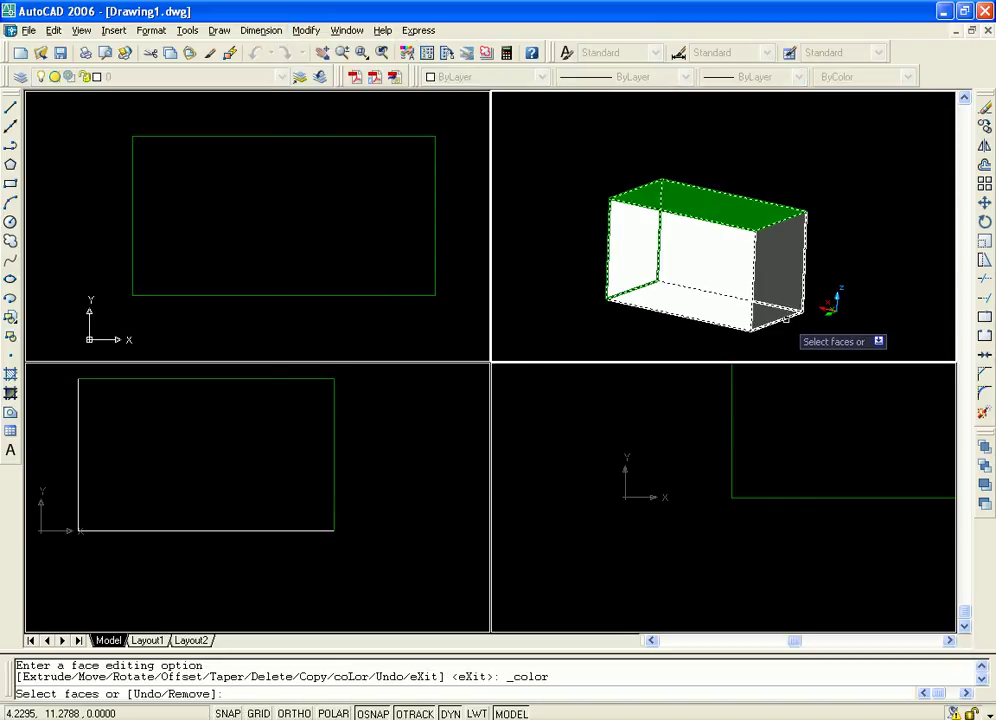
pyautogui.click(788, 316)
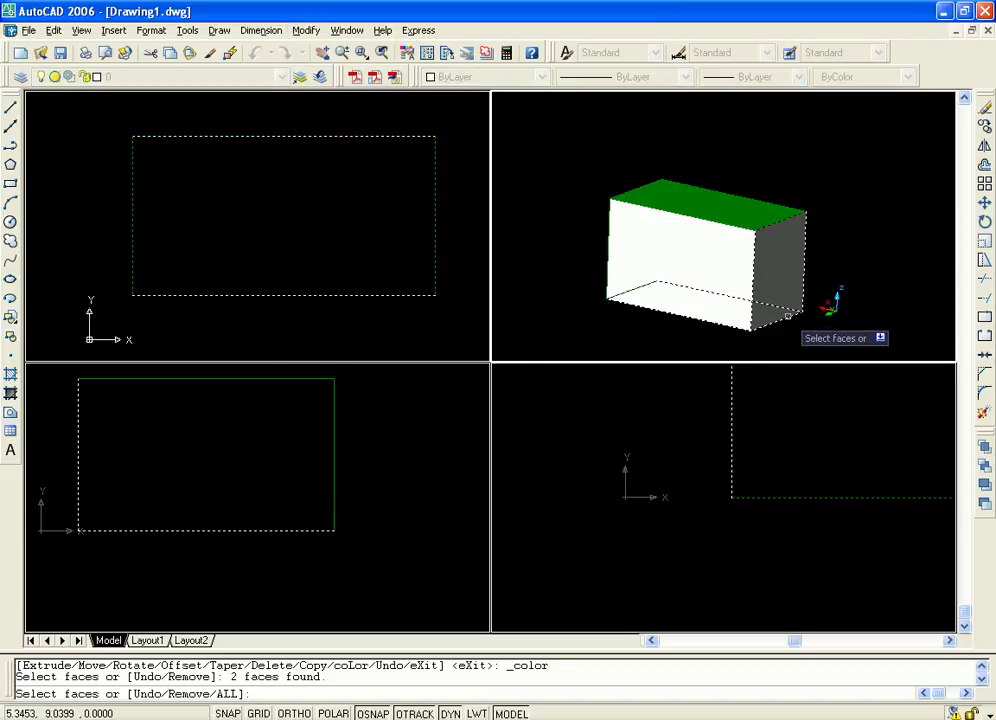
pyautogui.press('Return')
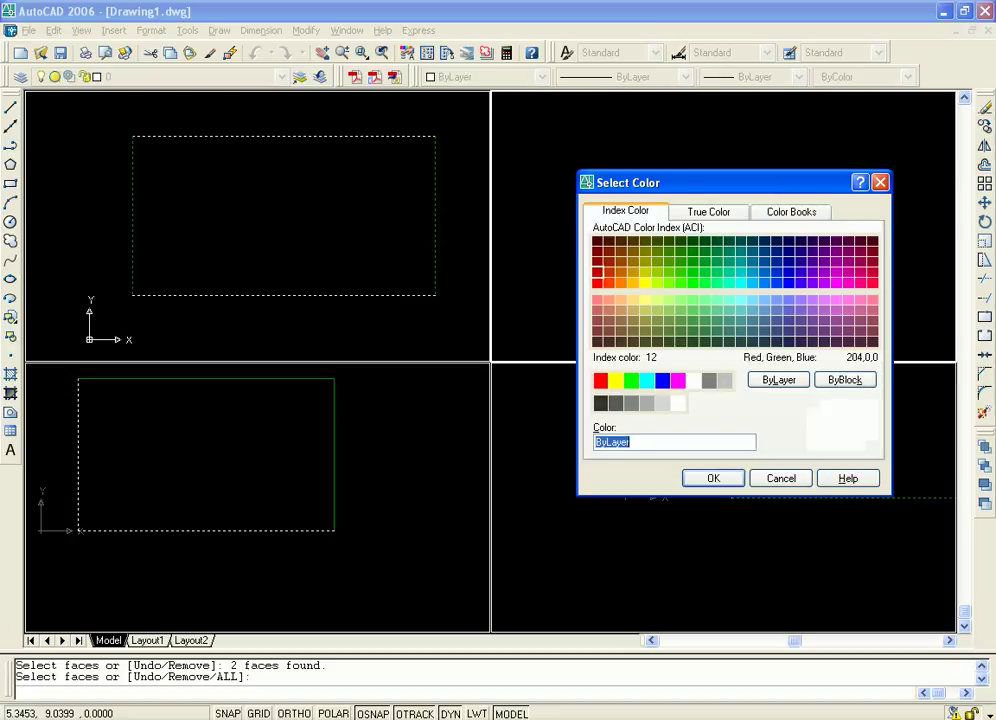
pyautogui.click(597, 282)
pyautogui.click(728, 487)
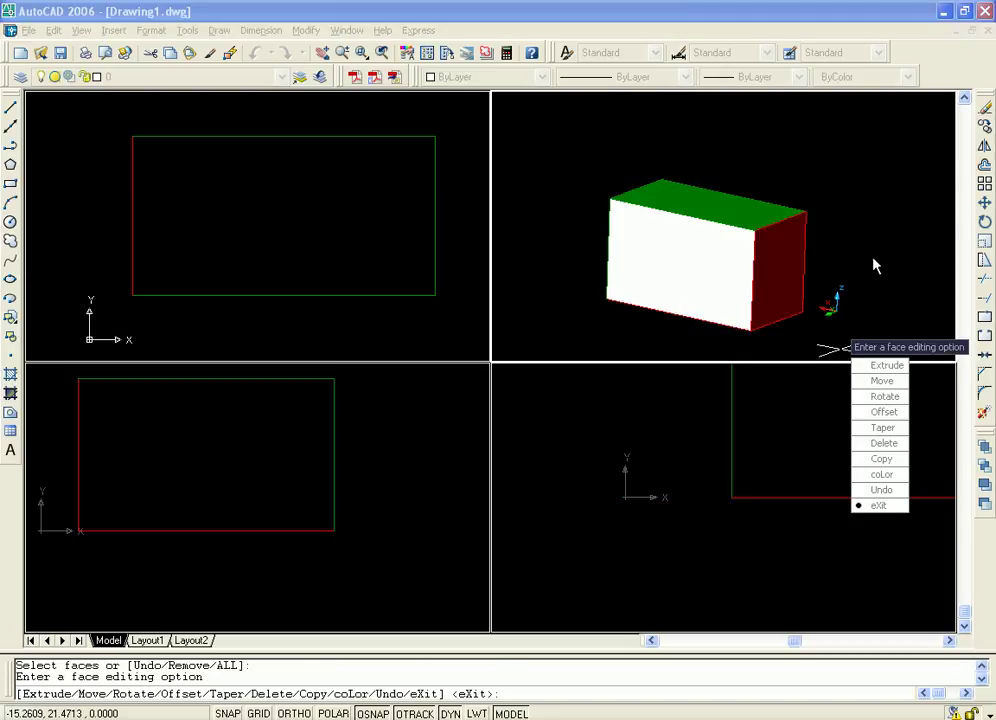
pyautogui.press('Return')
pyautogui.press('Return')
# Step: View the colored box from another angle, and undo that view change together with both face color changes
pyautogui.moveTo(862, 258); pyautogui.dragTo(858, 213, button='middle')
pyautogui.write('orbi')
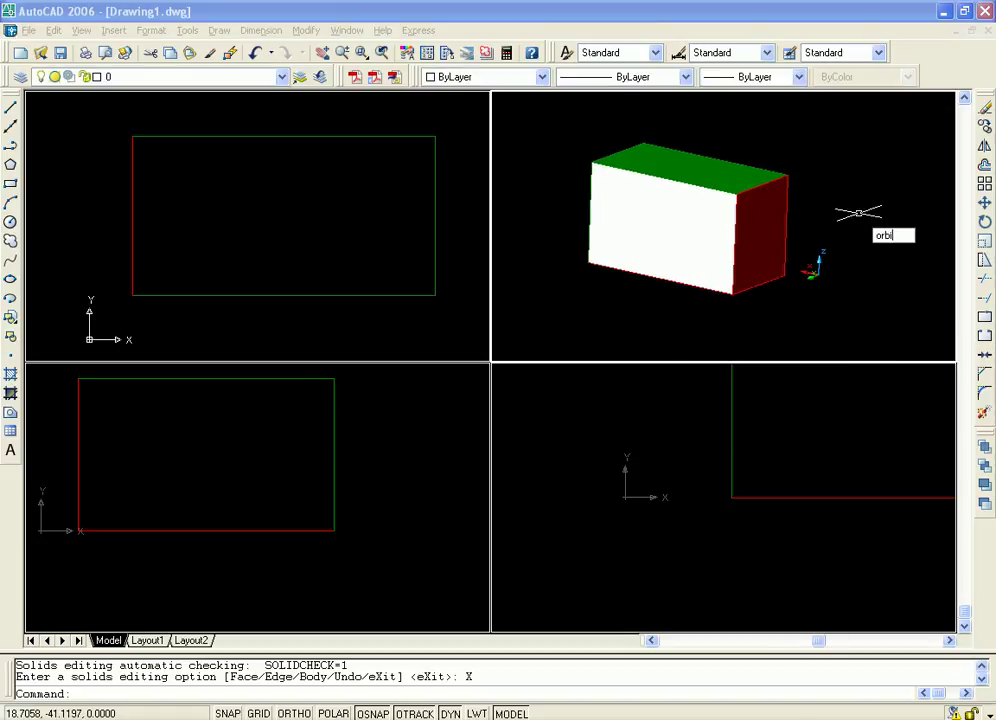
pyautogui.press('Return')
pyautogui.moveTo(848, 242); pyautogui.dragTo(758, 238)
pyautogui.press('Escape')
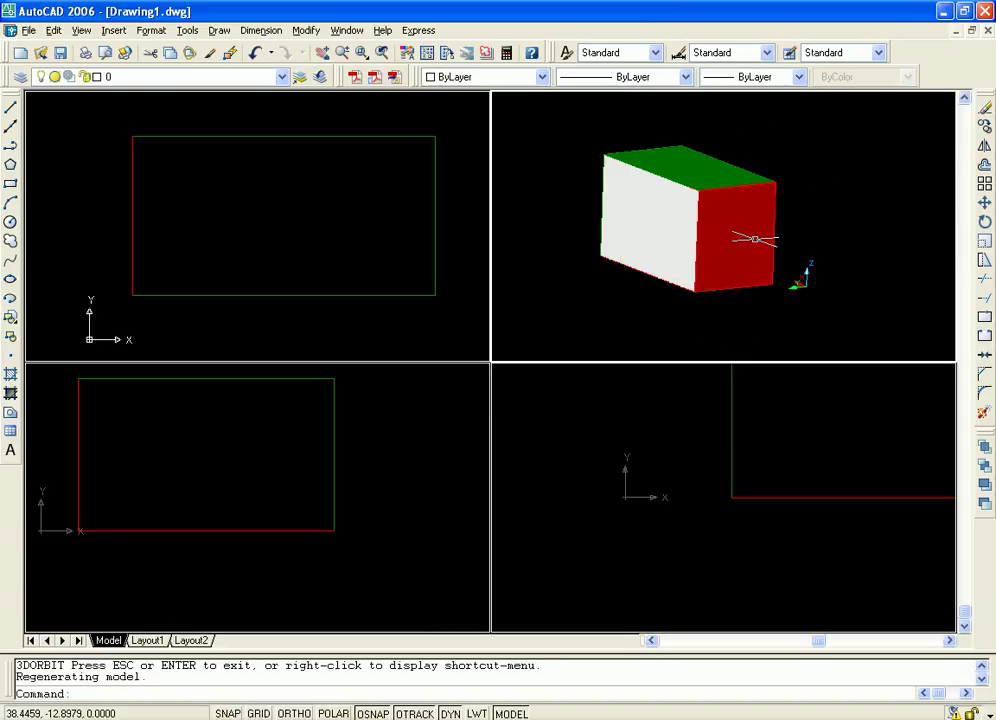
pyautogui.hotkey('ctrl', 'z')
pyautogui.hotkey('ctrl', 'z')
pyautogui.hotkey('ctrl', 'z')
pyautogui.hotkey('ctrl', 'z')
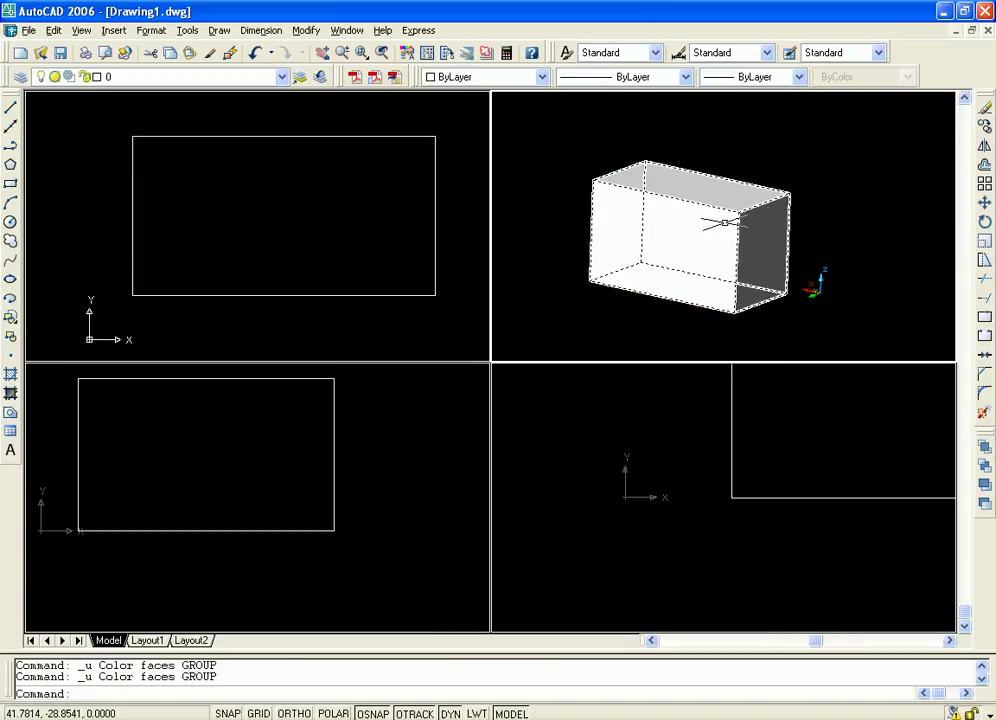
# Step: Copy the box's top face and long front face from their shared near corner to a point above the box
pyautogui.click(306, 30)
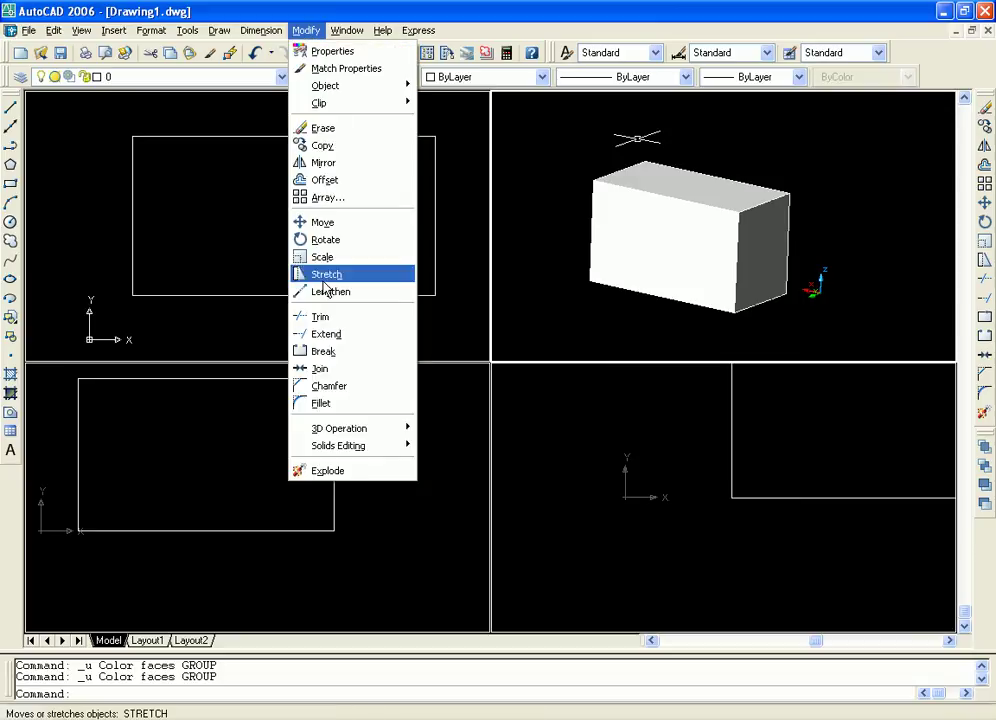
pyautogui.moveTo(328, 446)
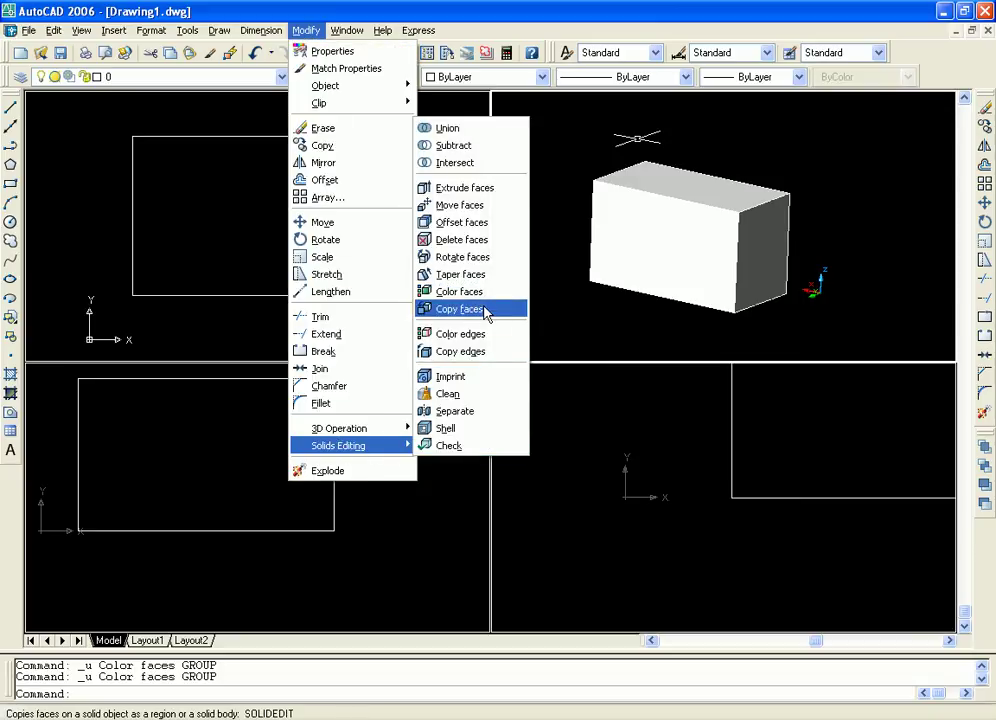
pyautogui.click(462, 309)
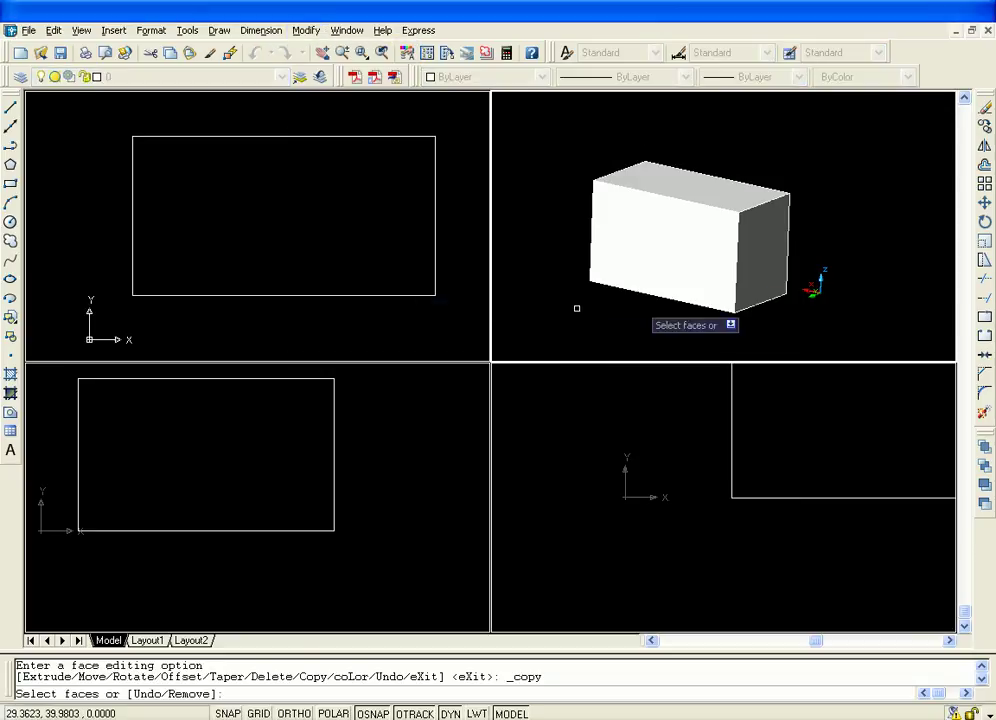
pyautogui.click(701, 204)
pyautogui.press('Return')
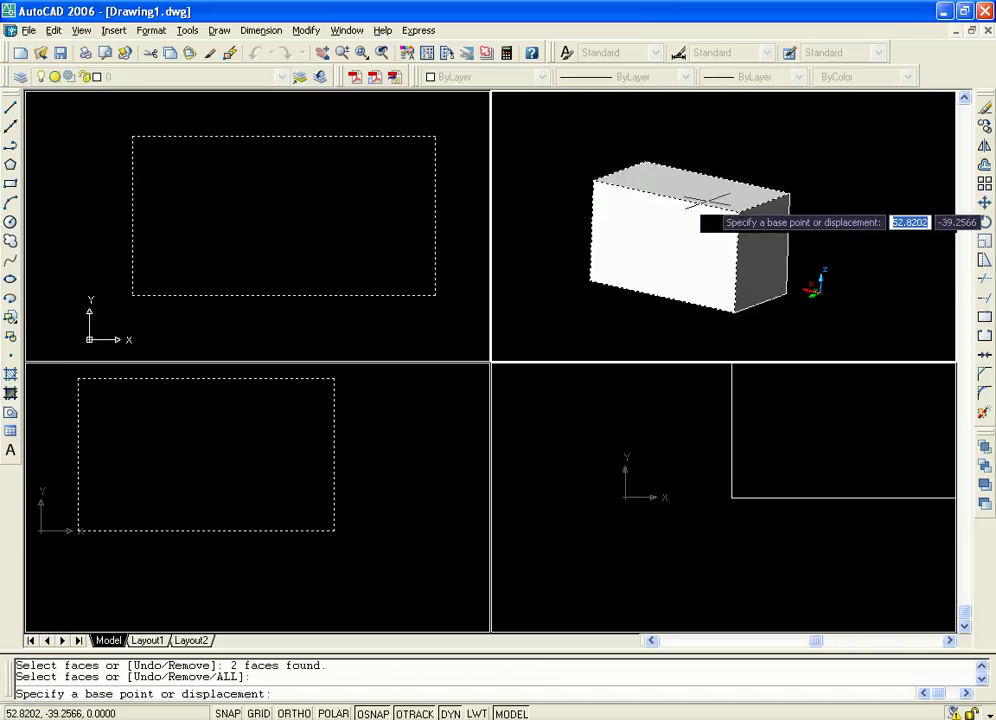
pyautogui.click(737, 213)
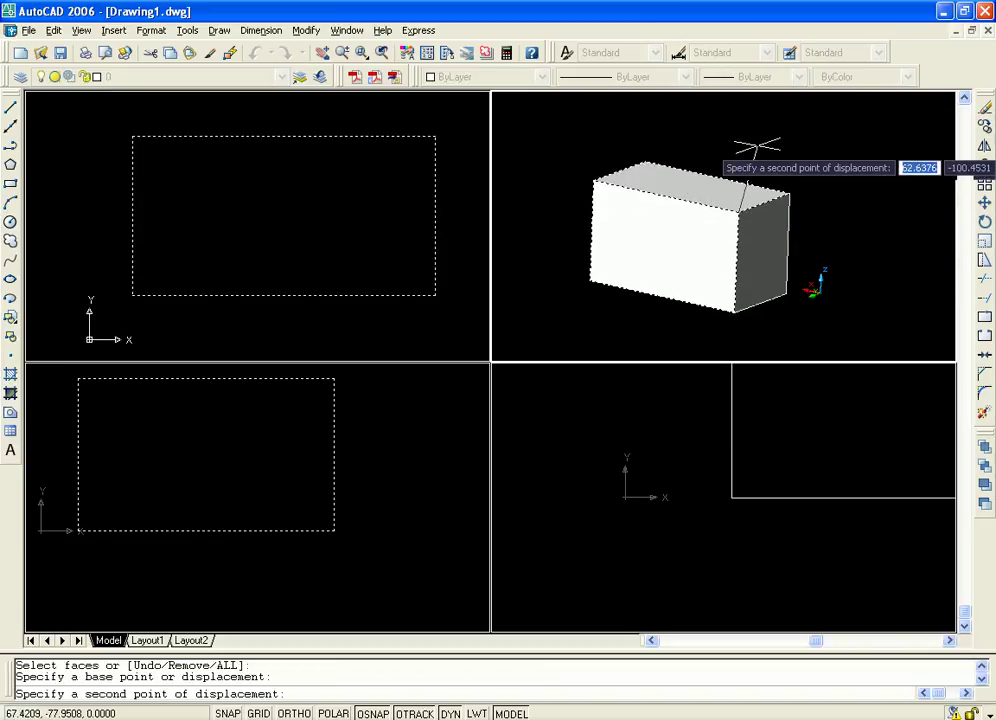
pyautogui.click(766, 129)
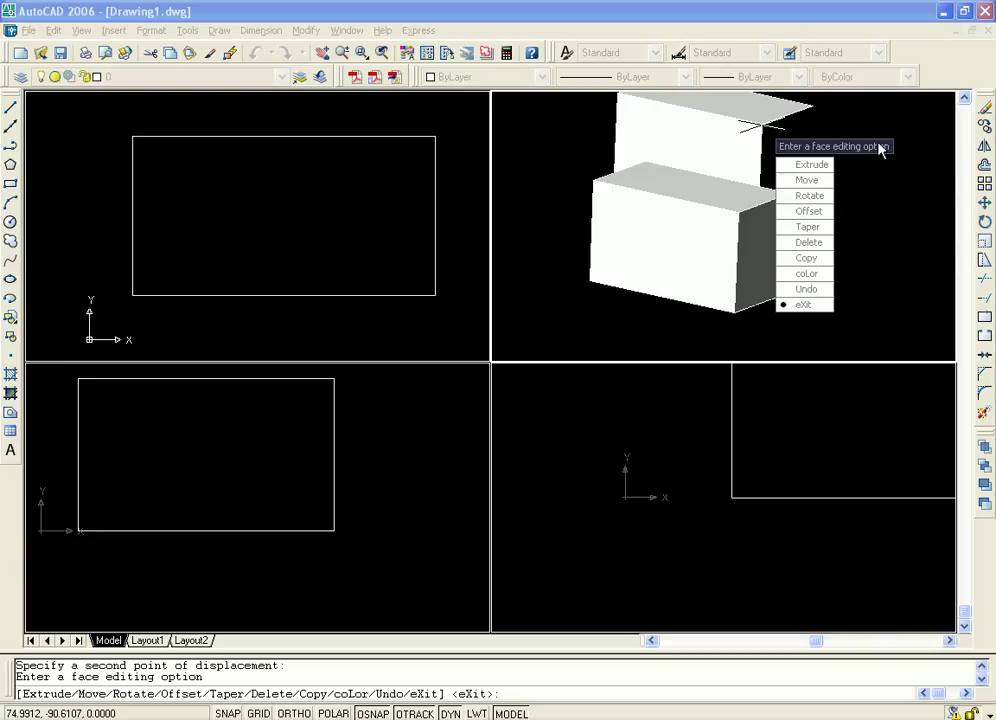
pyautogui.press('Return')
pyautogui.press('Return')
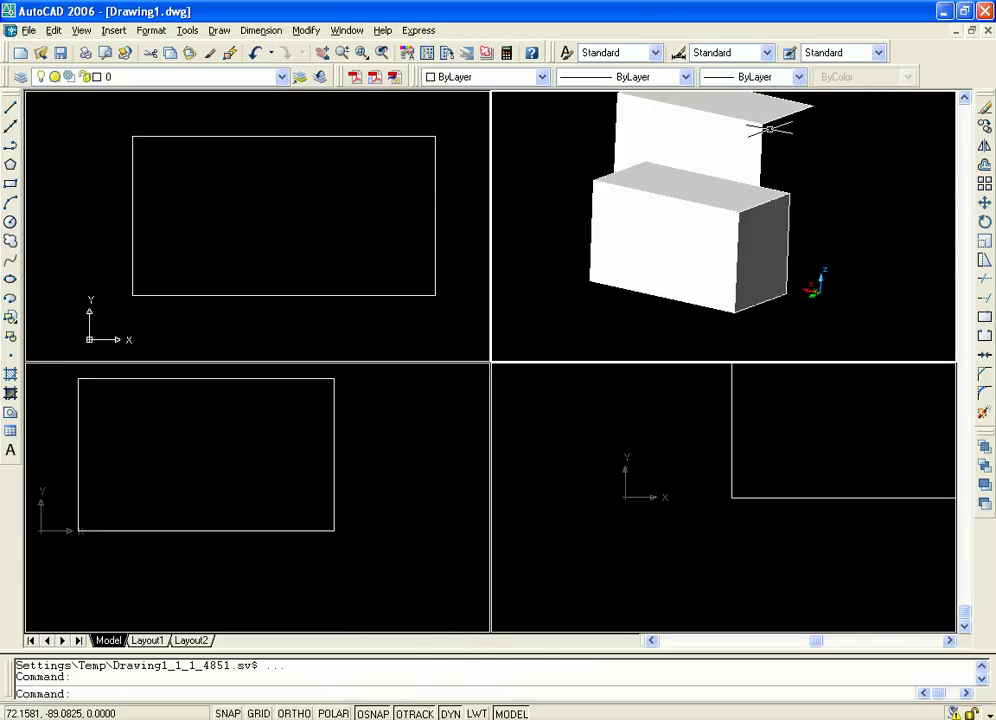
# Step: Examine the copied faces and the original box from several angles in the 3D view
pyautogui.scroll(-4, 775, 230)
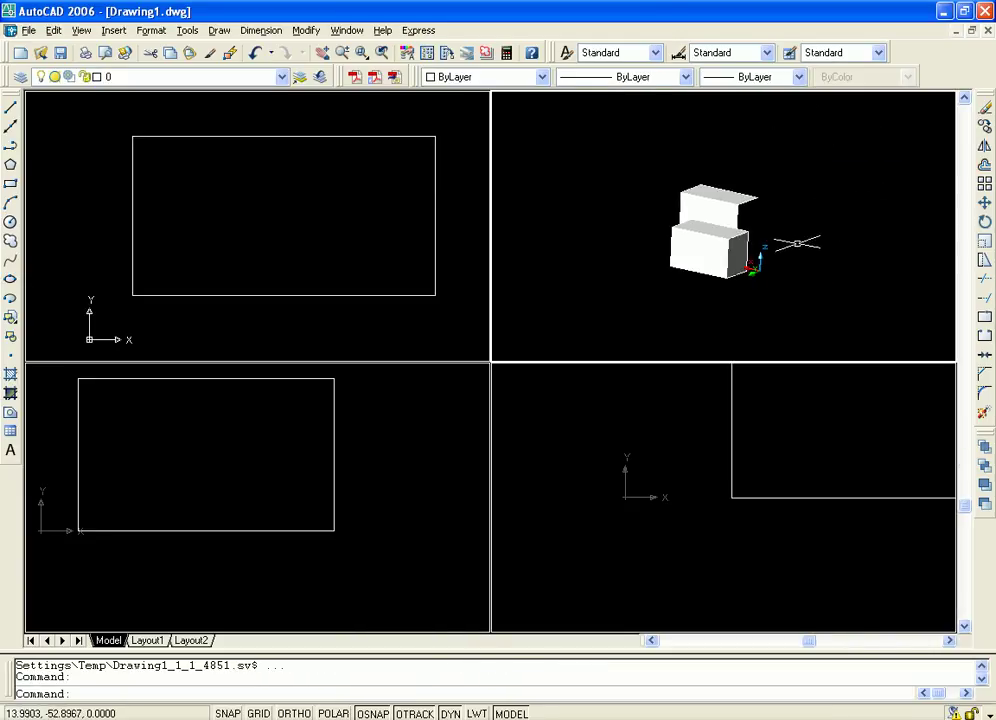
pyautogui.write('orbit')
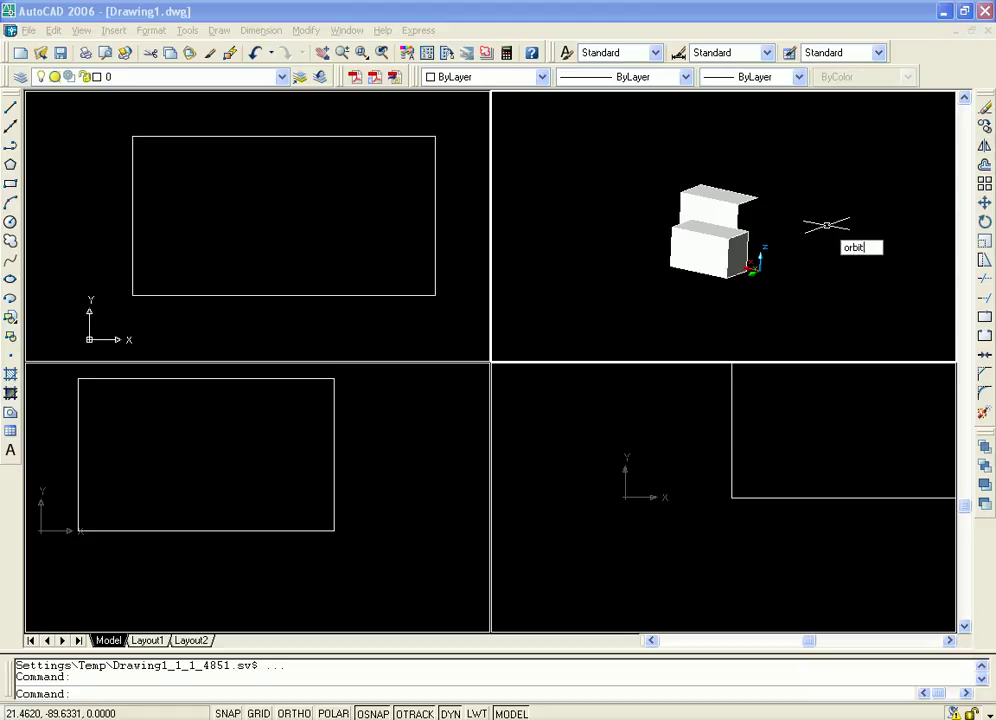
pyautogui.press('Return')
pyautogui.moveTo(808, 246); pyautogui.dragTo(494, 278)
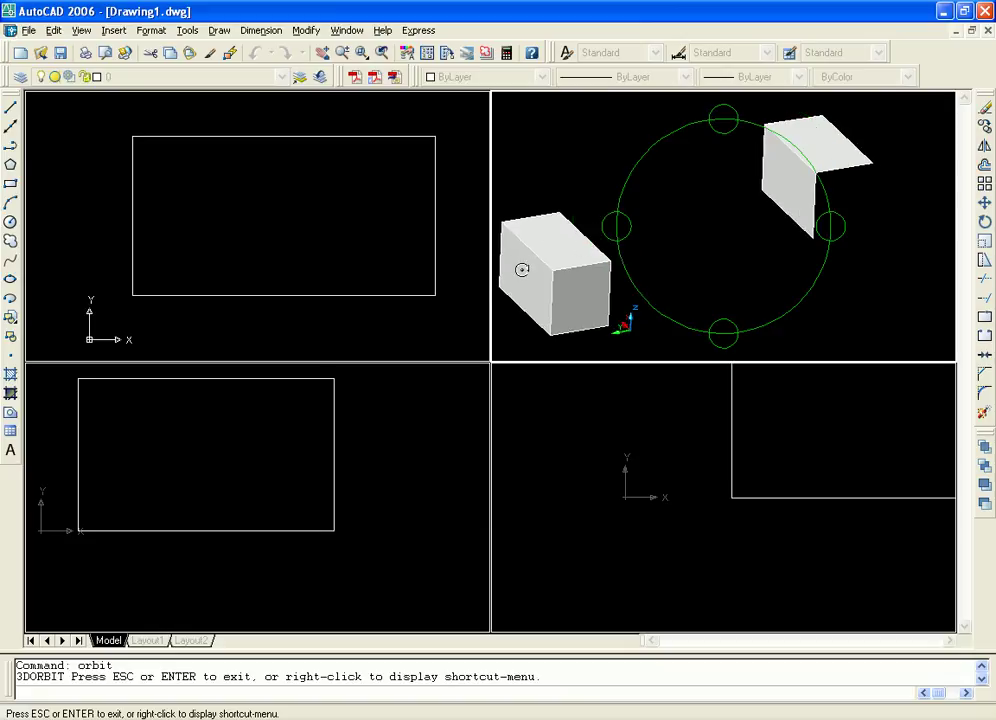
pyautogui.moveTo(820, 227)
pyautogui.mouseDown()
pyautogui.moveTo(702, 276)
pyautogui.moveTo(748, 222)
pyautogui.moveTo(798, 318)
pyautogui.moveTo(725, 276)
pyautogui.moveTo(765, 198)
pyautogui.moveTo(763, 256)
pyautogui.moveTo(694, 231)
pyautogui.moveTo(669, 171)
pyautogui.moveTo(729, 233)
pyautogui.moveTo(845, 262)
pyautogui.moveTo(860, 291)
pyautogui.moveTo(767, 291)
pyautogui.moveTo(822, 238)
pyautogui.moveTo(797, 234)
pyautogui.mouseUp()
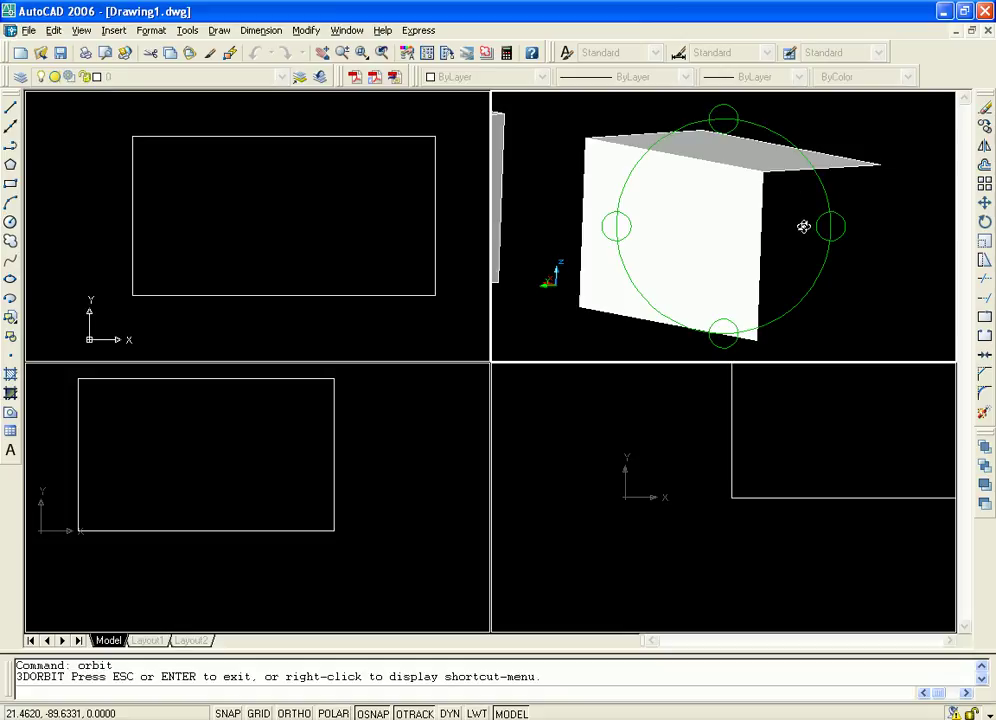
pyautogui.moveTo(688, 233); pyautogui.dragTo(980, 240)
pyautogui.moveTo(694, 210); pyautogui.dragTo(707, 270)
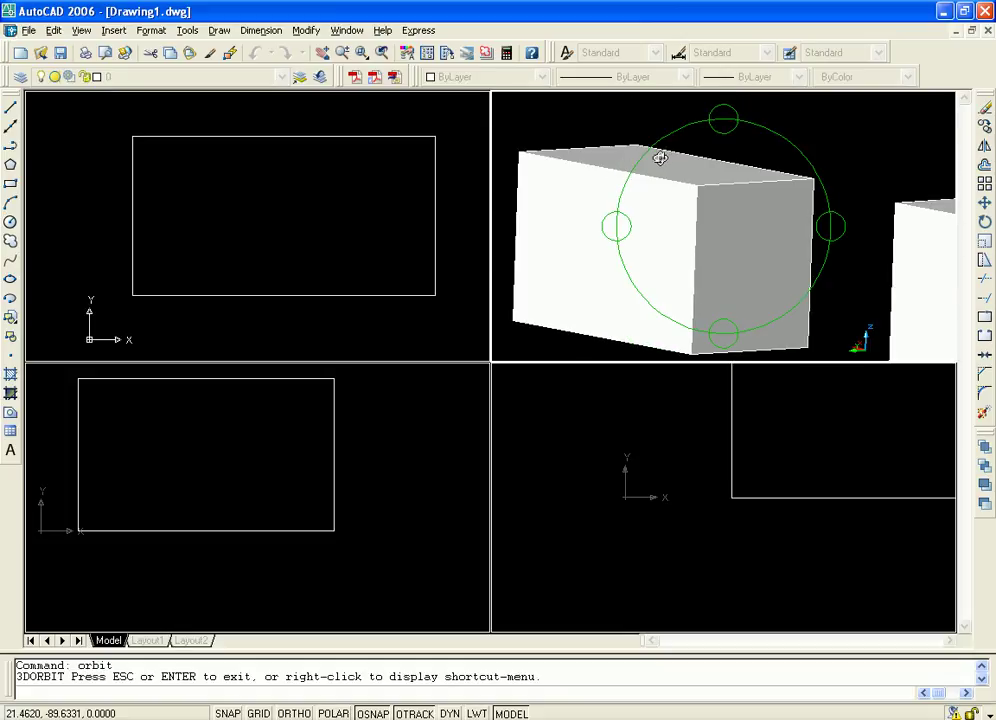
pyautogui.moveTo(900, 287); pyautogui.dragTo(781, 210)
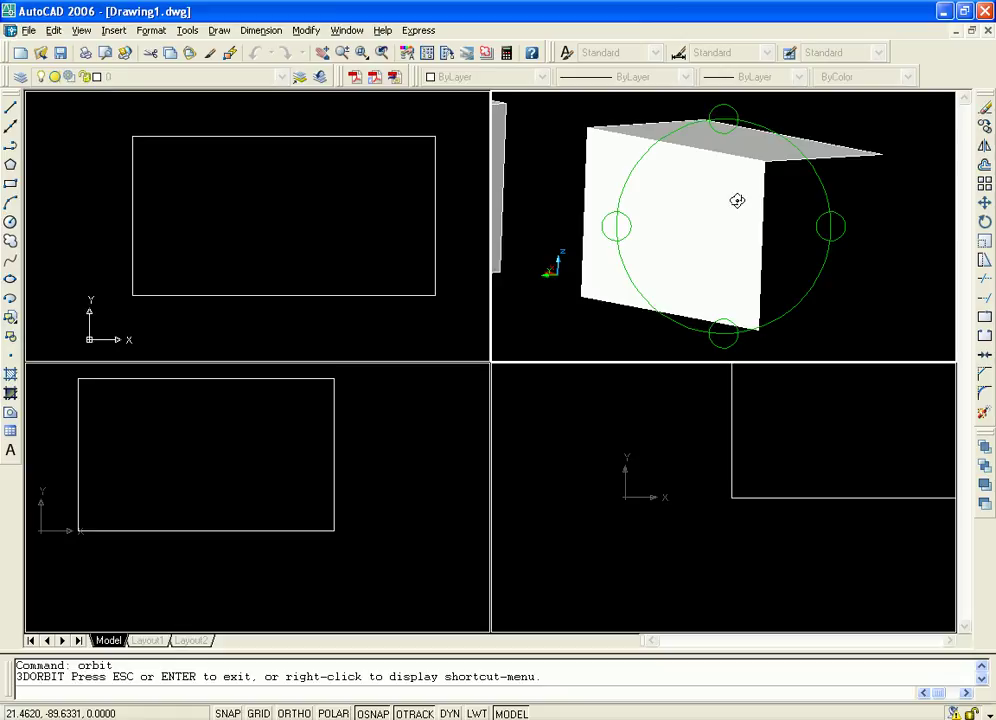
pyautogui.moveTo(774, 211)
pyautogui.mouseDown()
pyautogui.moveTo(678, 229)
pyautogui.moveTo(680, 207)
pyautogui.moveTo(778, 220)
pyautogui.moveTo(665, 297)
pyautogui.mouseUp()
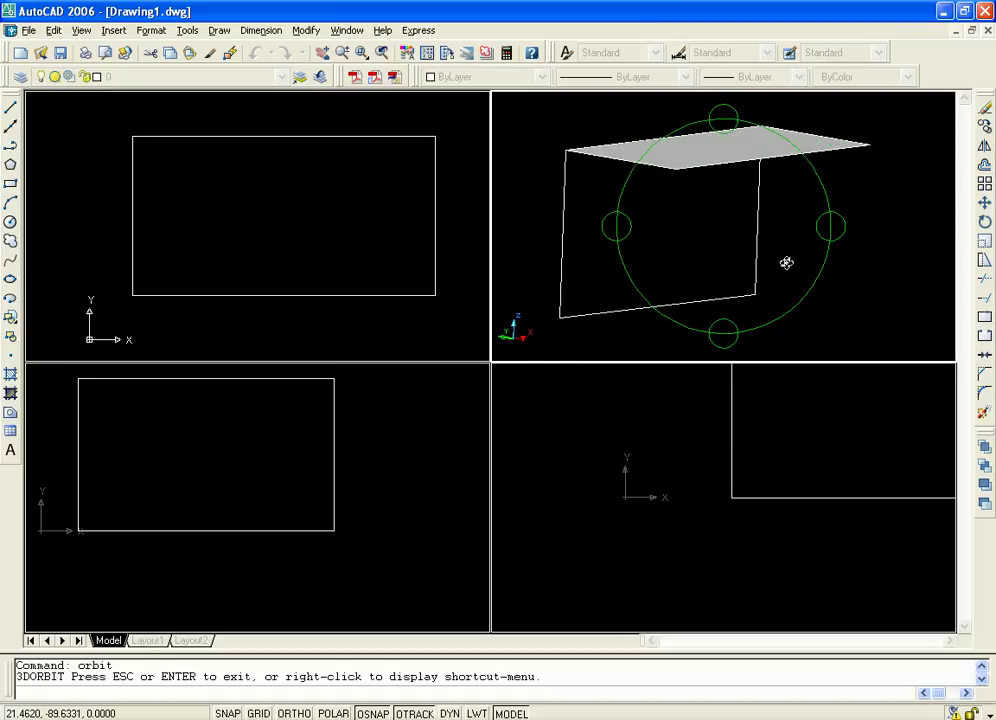
pyautogui.moveTo(807, 252)
pyautogui.mouseDown()
pyautogui.moveTo(785, 269)
pyautogui.moveTo(825, 324)
pyautogui.moveTo(711, 178)
pyautogui.moveTo(664, 177)
pyautogui.moveTo(740, 158)
pyautogui.moveTo(762, 175)
pyautogui.mouseUp()
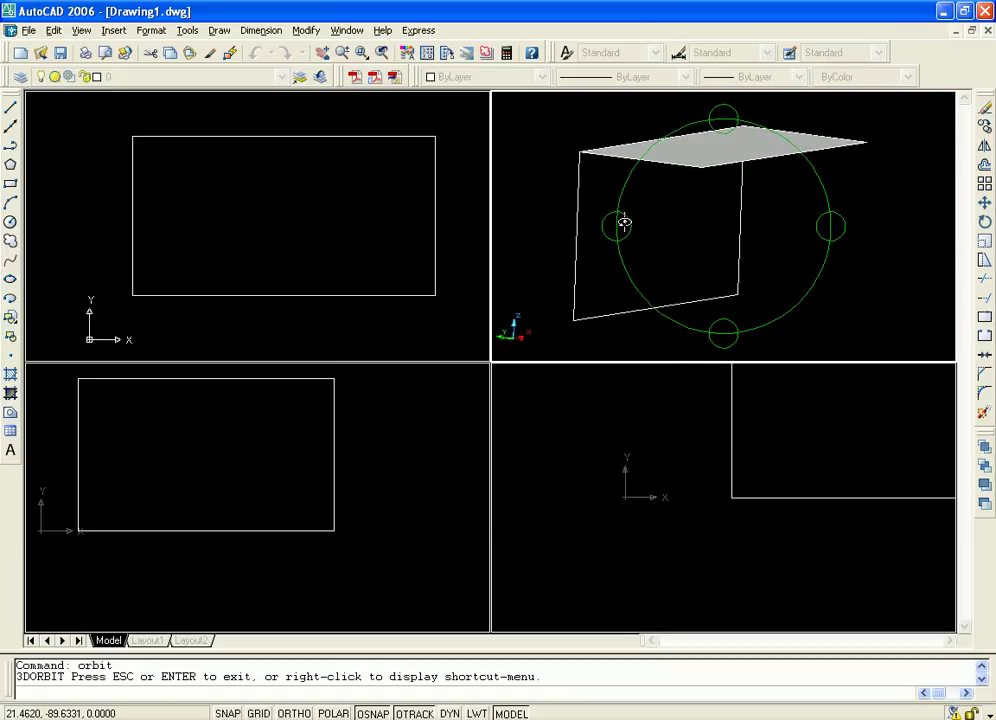
pyautogui.moveTo(760, 238)
pyautogui.mouseDown()
pyautogui.moveTo(749, 227)
pyautogui.moveTo(723, 232)
pyautogui.moveTo(787, 240)
pyautogui.moveTo(767, 240)
pyautogui.moveTo(780, 255)
pyautogui.mouseUp()
pyautogui.press('Escape')
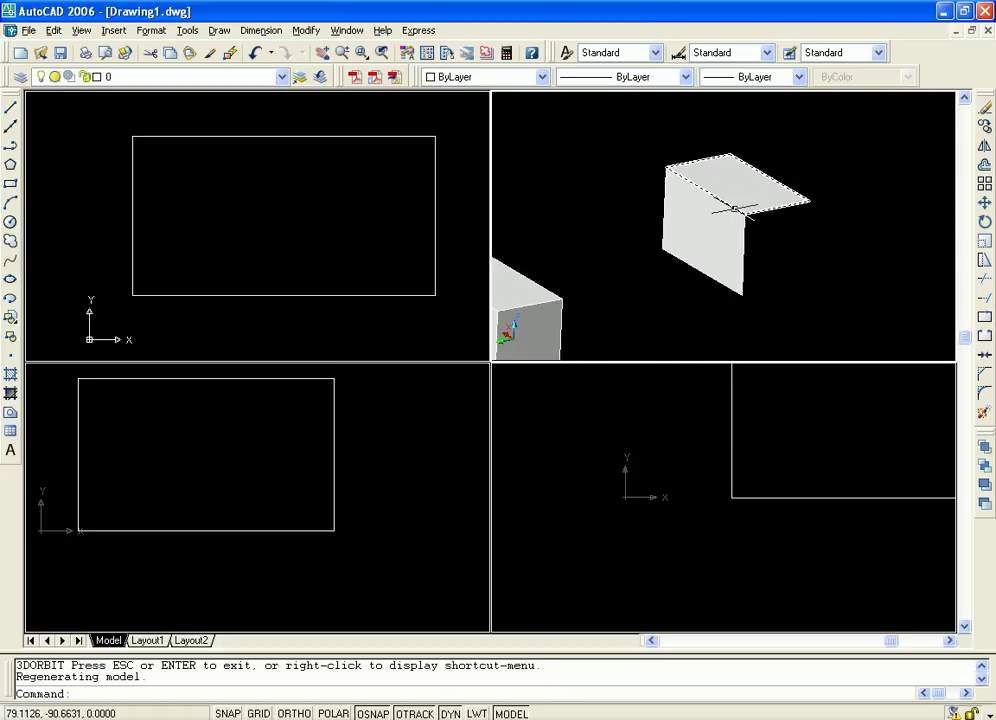
# Step: Erase the copied top and long front faces standing apart from the original box
pyautogui.moveTo(782, 262); pyautogui.dragTo(767, 151, button='middle')
pyautogui.scroll(-3, 873, 210)
pyautogui.click(821, 142)
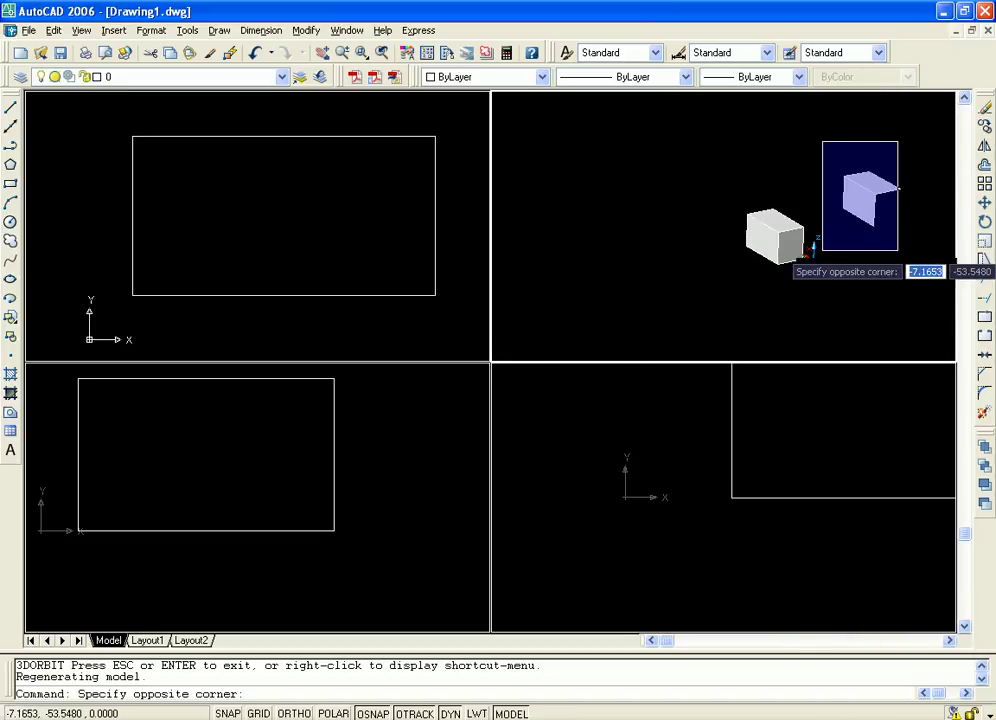
pyautogui.click(906, 235)
pyautogui.press('Delete')
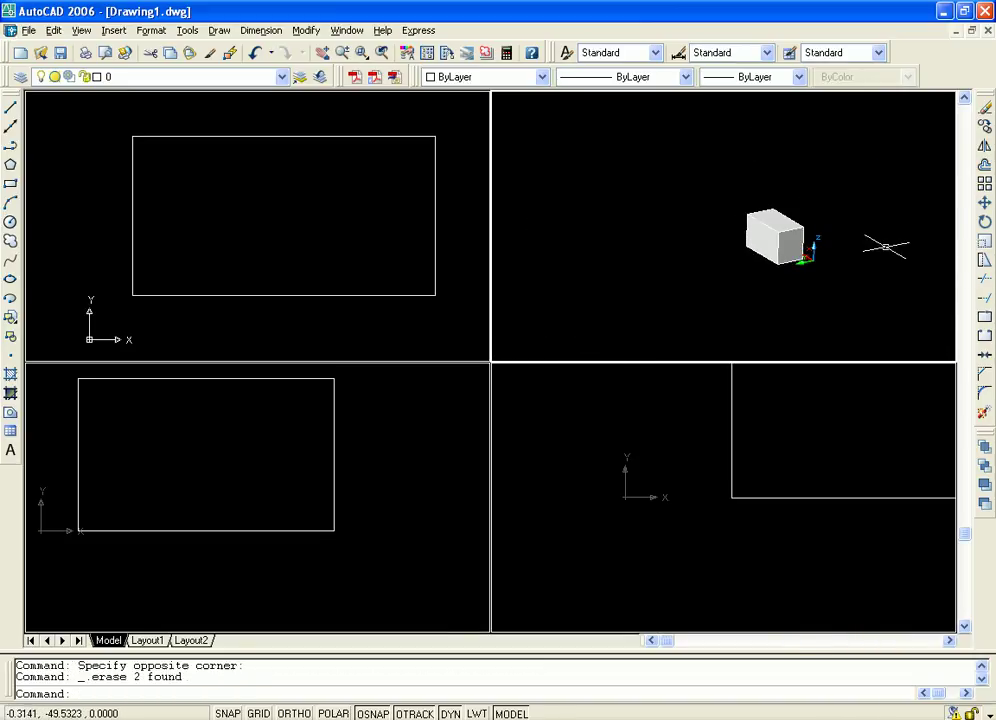
# Step: Color the long edge shared by the box's top face and long front face dark blue, index color 176
pyautogui.scroll(5, 845, 236)
pyautogui.moveTo(684, 239); pyautogui.dragTo(776, 247, button='middle')
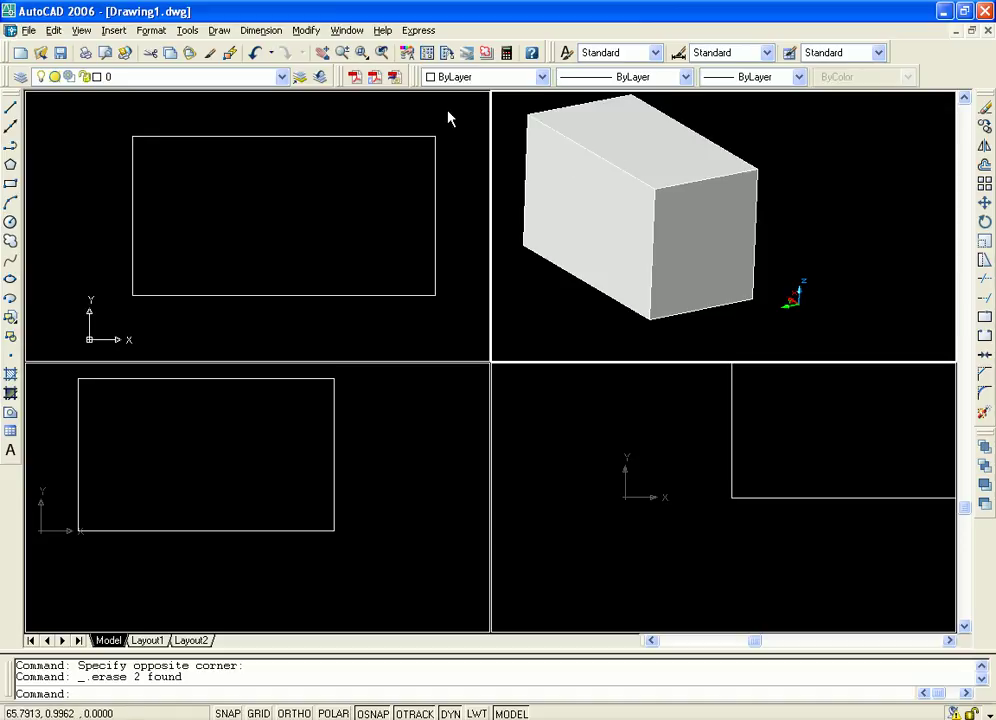
pyautogui.click(311, 32)
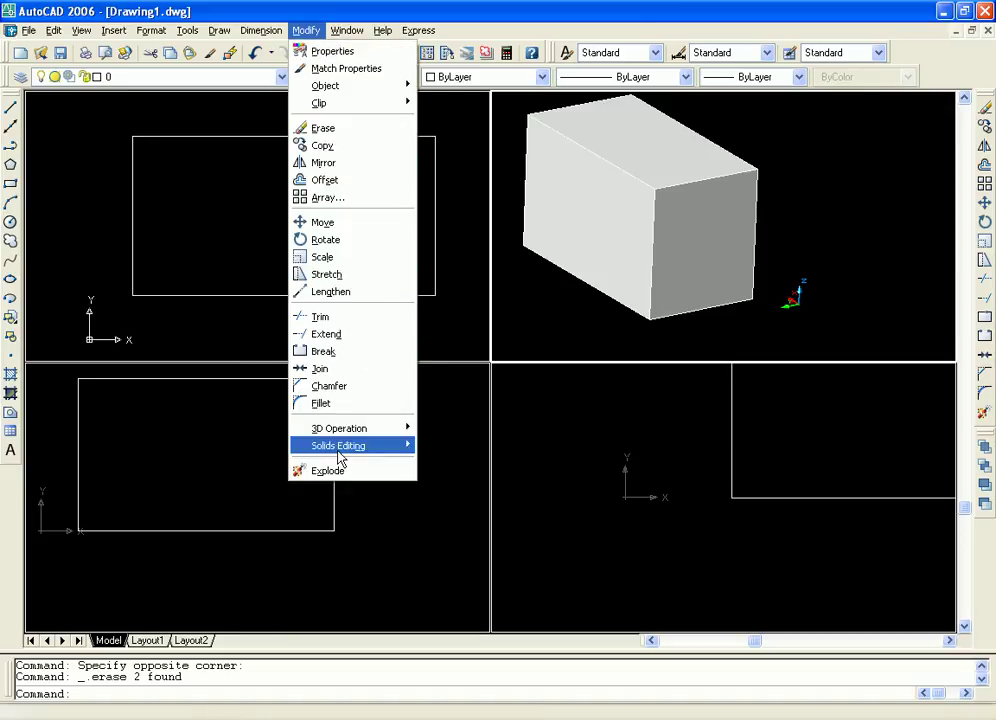
pyautogui.moveTo(380, 446)
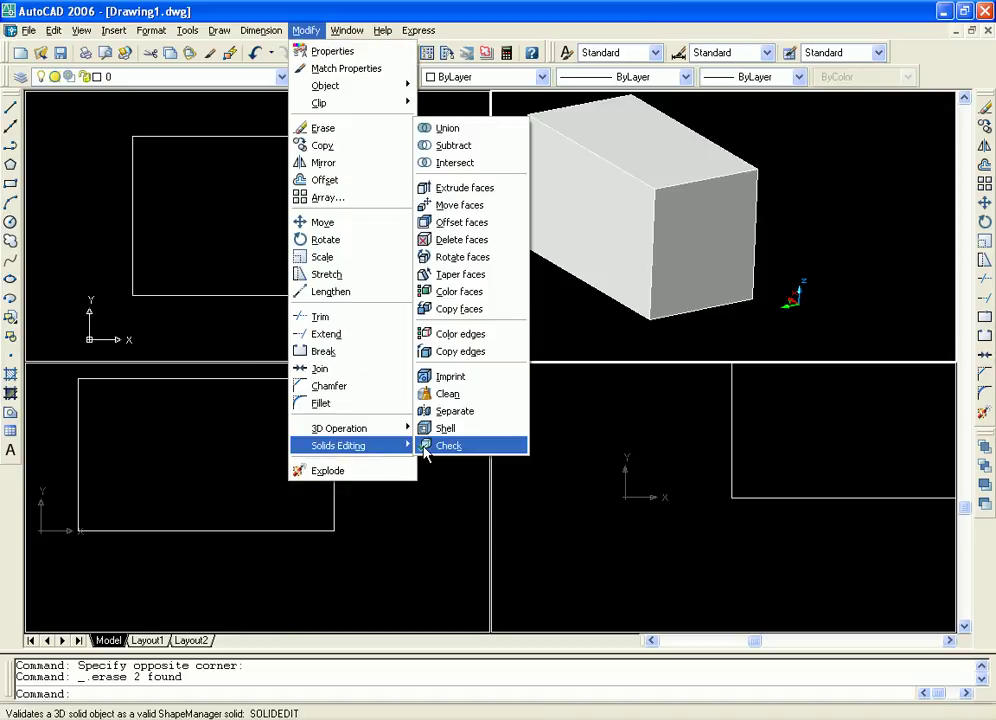
pyautogui.click(485, 340)
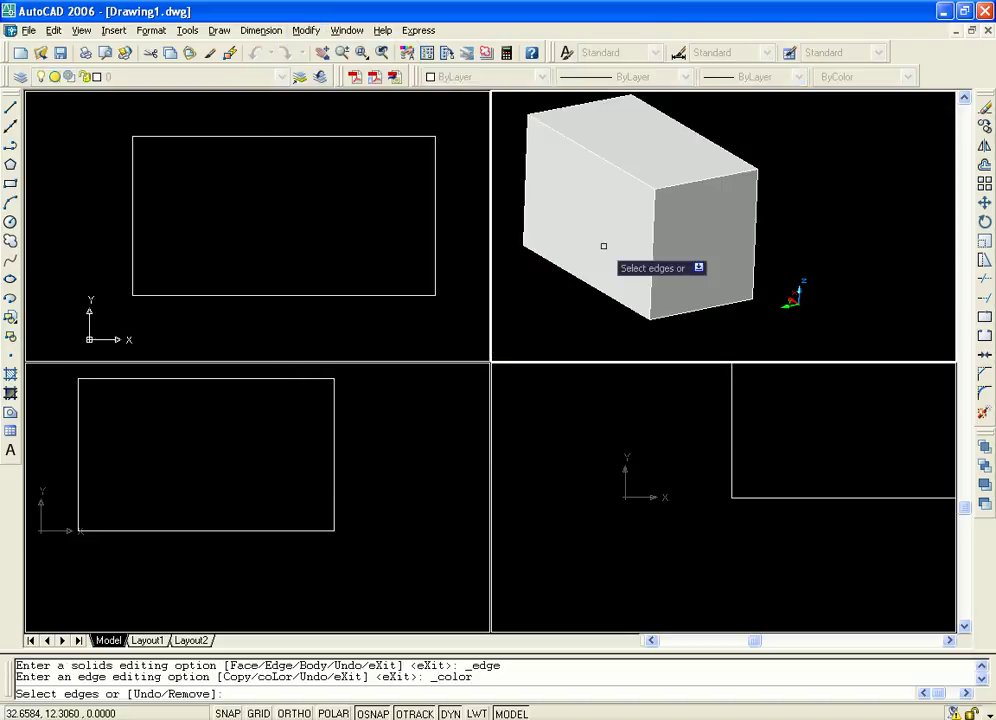
pyautogui.click(606, 160)
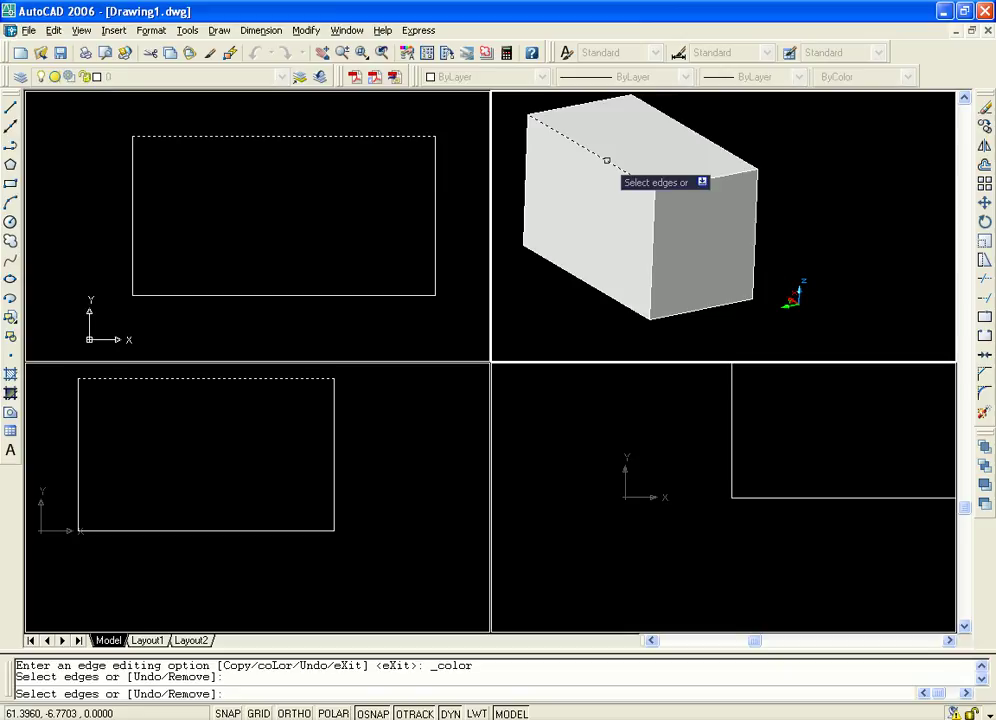
pyautogui.press('Return')
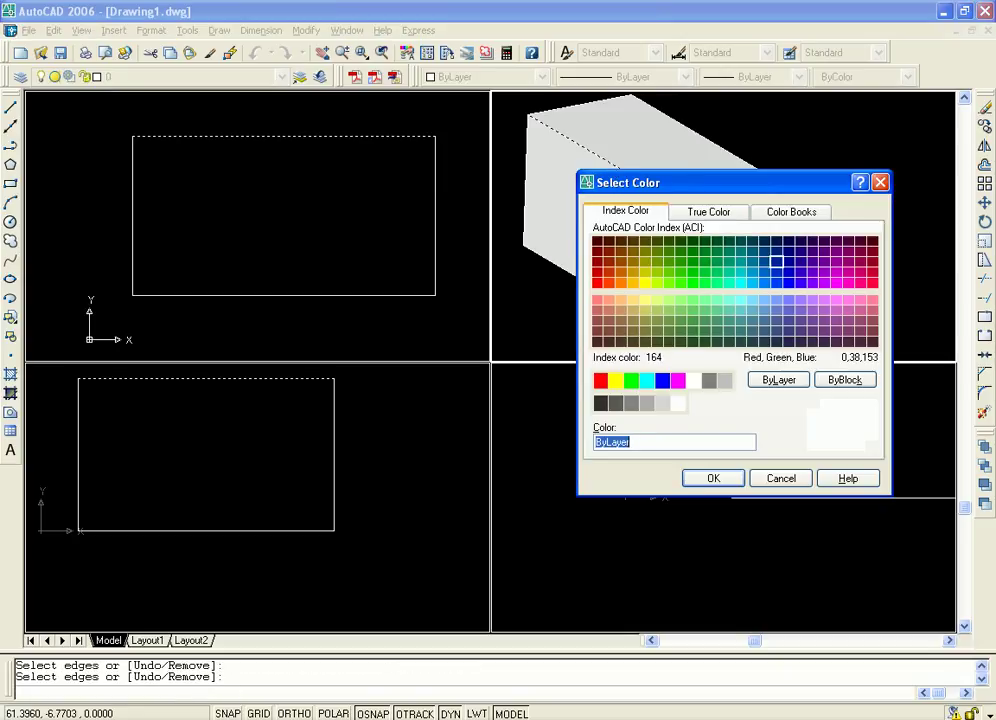
pyautogui.click(788, 250)
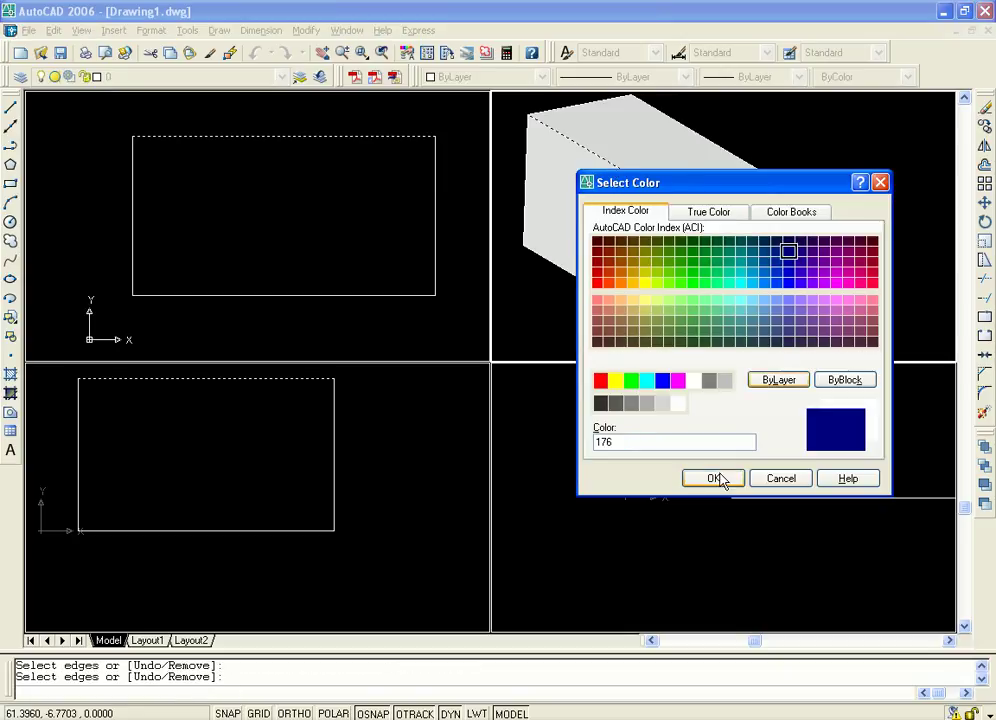
pyautogui.click(727, 476)
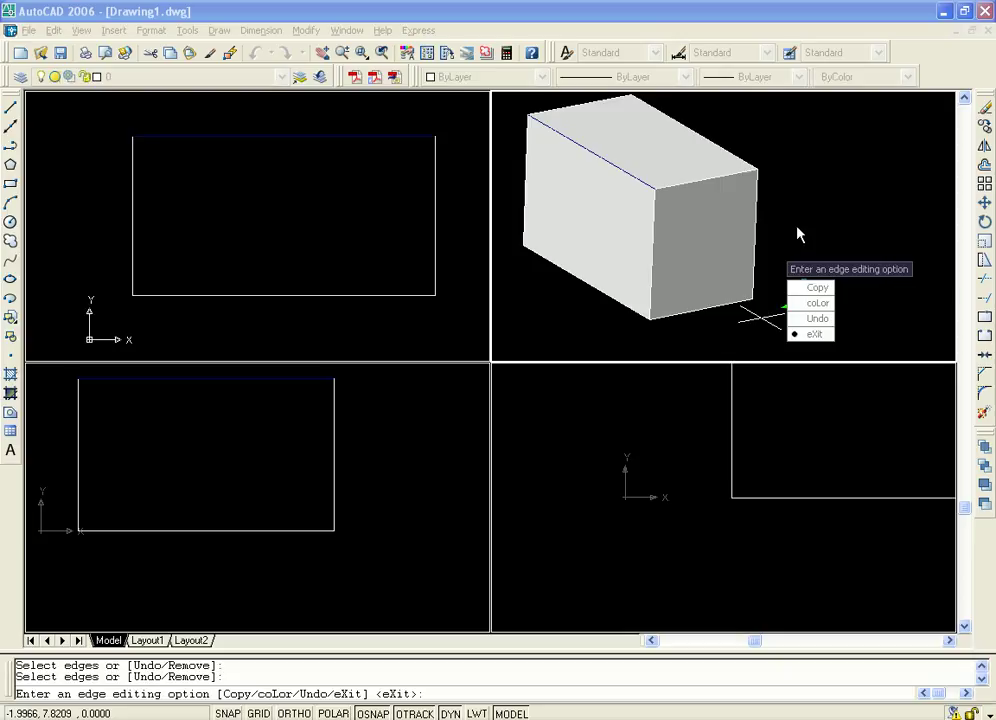
pyautogui.write('x')
pyautogui.press('Return')
pyautogui.write('x')
pyautogui.press('Return')
# Step: Color the top edge of the box's dark end face red, index color 10
pyautogui.moveTo(669, 219); pyautogui.dragTo(709, 245, button='middle')
pyautogui.scroll(6, 709, 245)
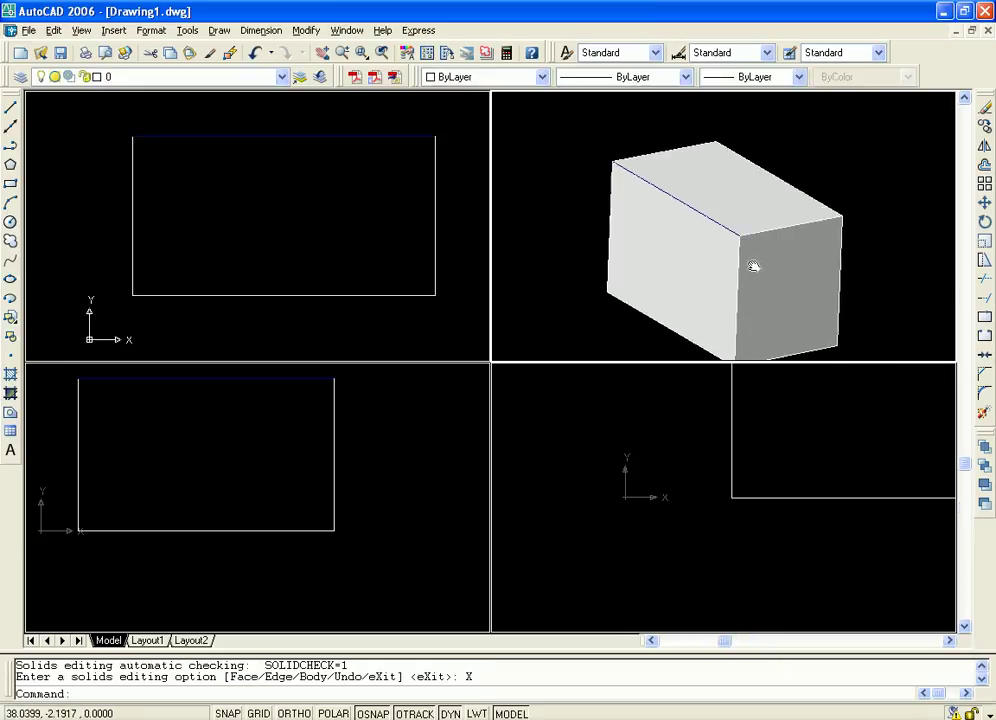
pyautogui.click(671, 202)
pyautogui.scroll(-5, 767, 207)
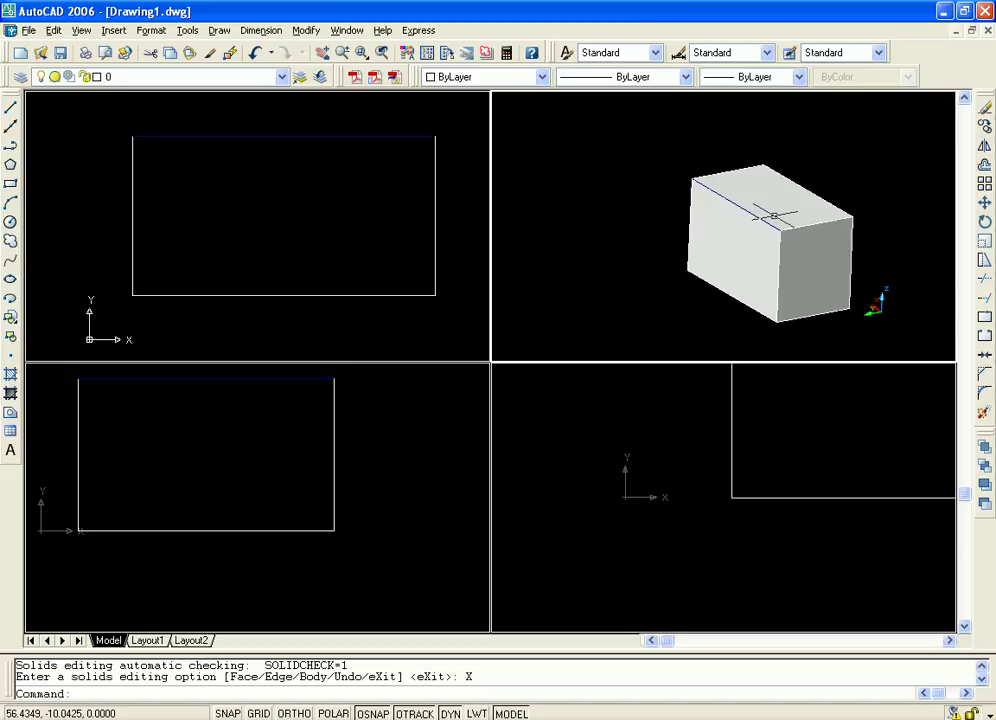
pyautogui.moveTo(780, 248); pyautogui.dragTo(705, 177, button='middle')
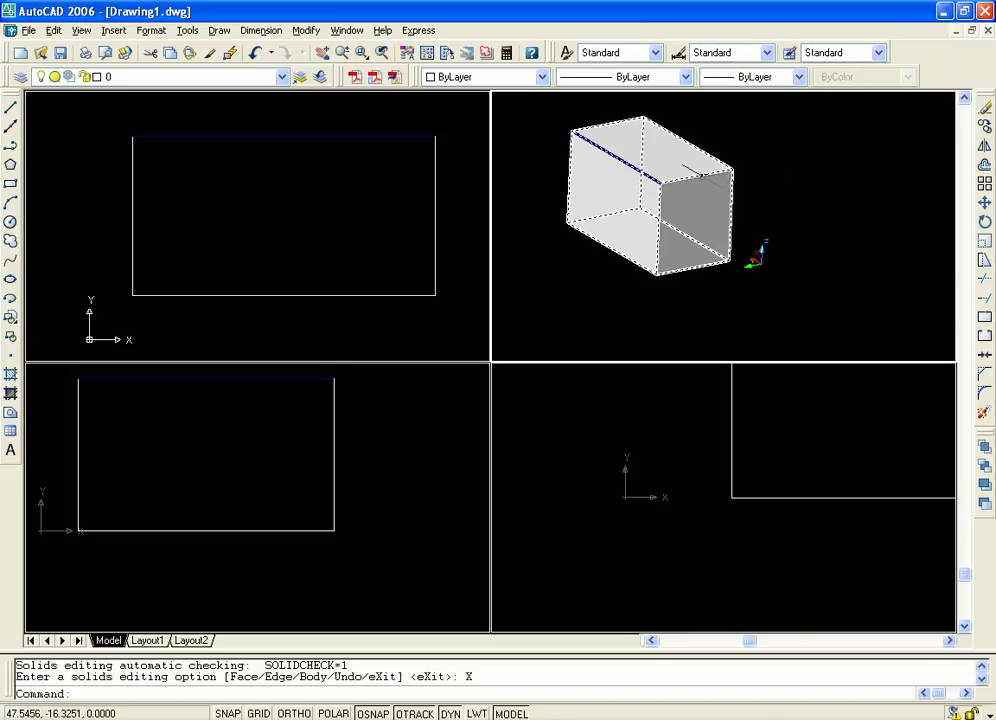
pyautogui.press('Escape')
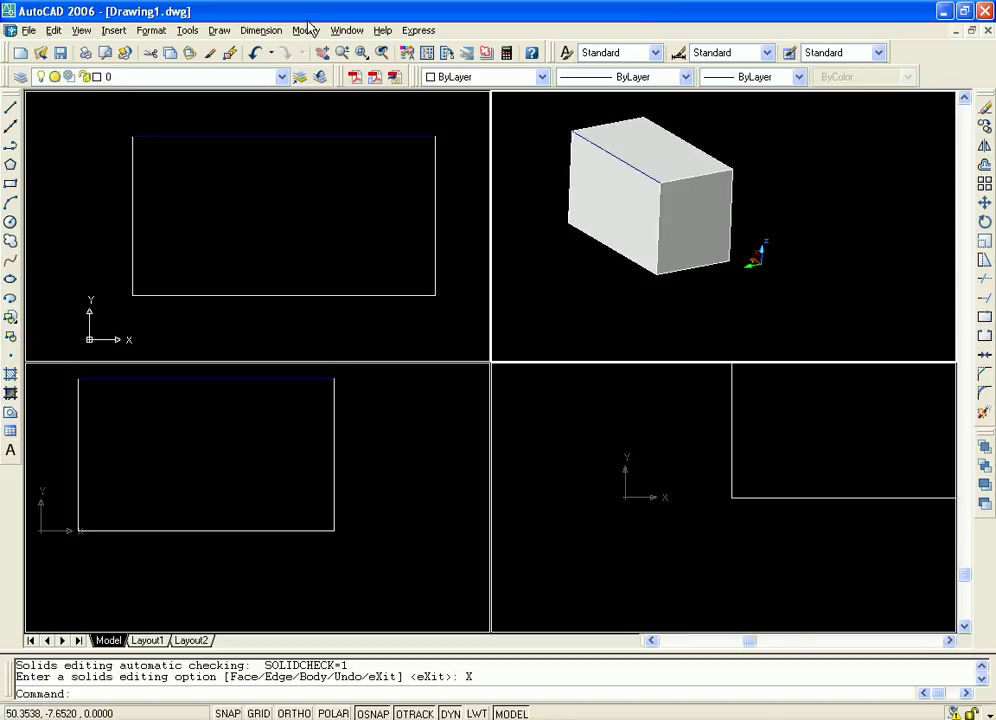
pyautogui.click(308, 31)
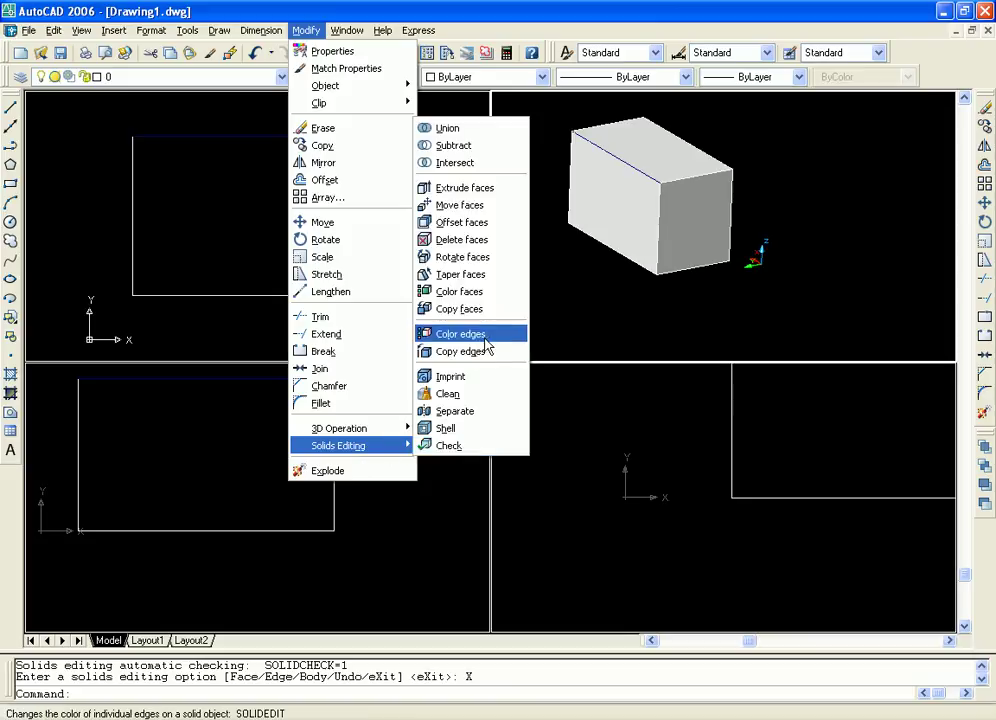
pyautogui.click(478, 335)
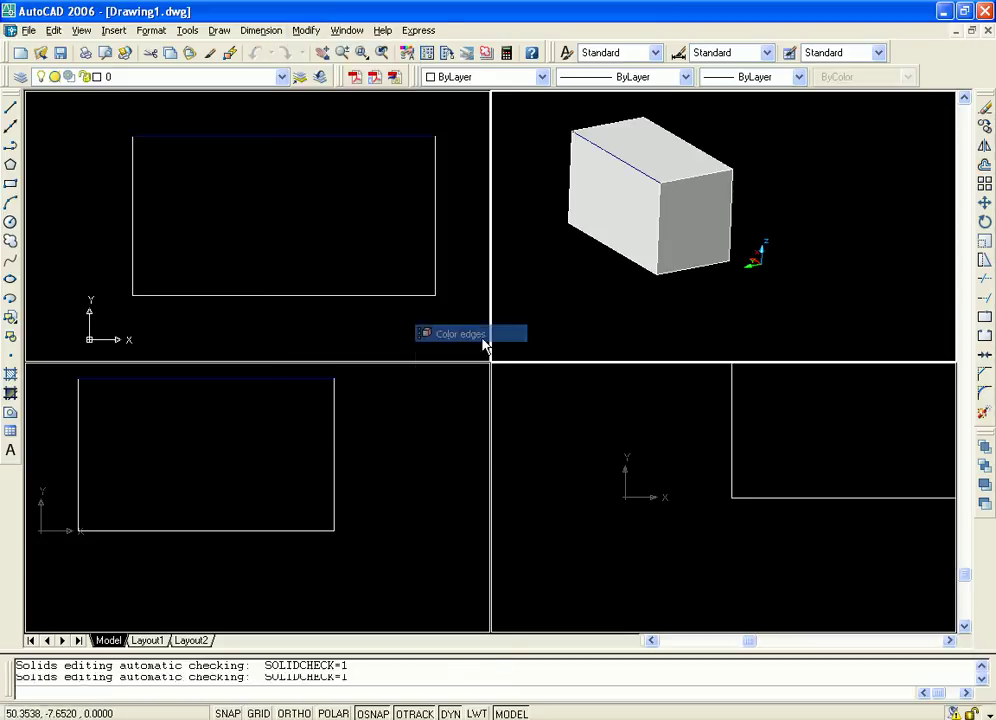
pyautogui.click(697, 178)
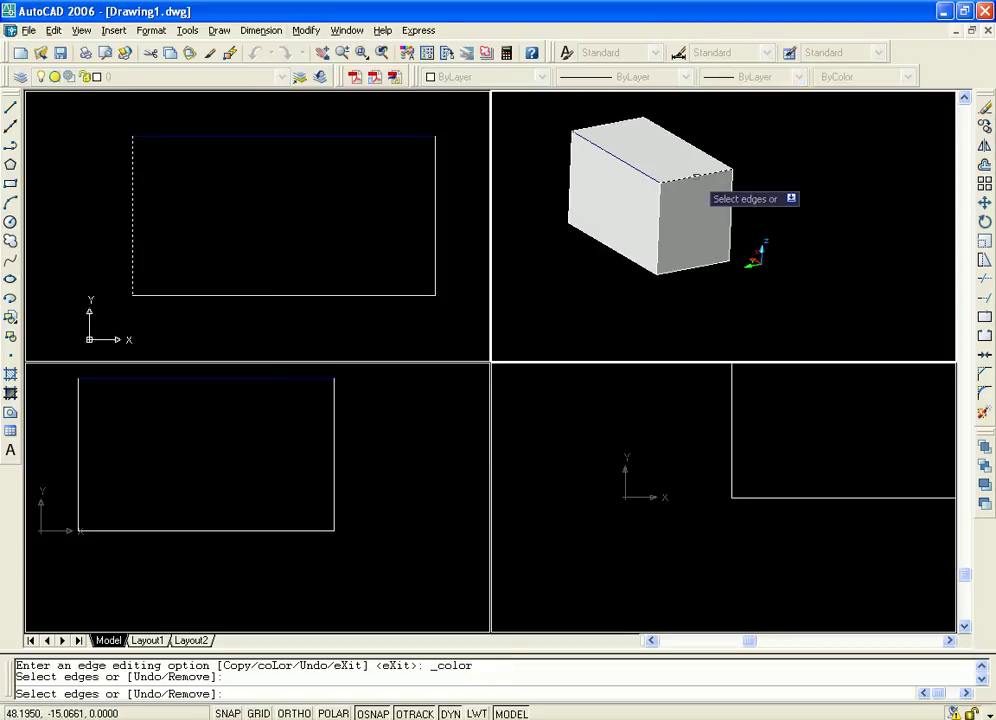
pyautogui.press('Return')
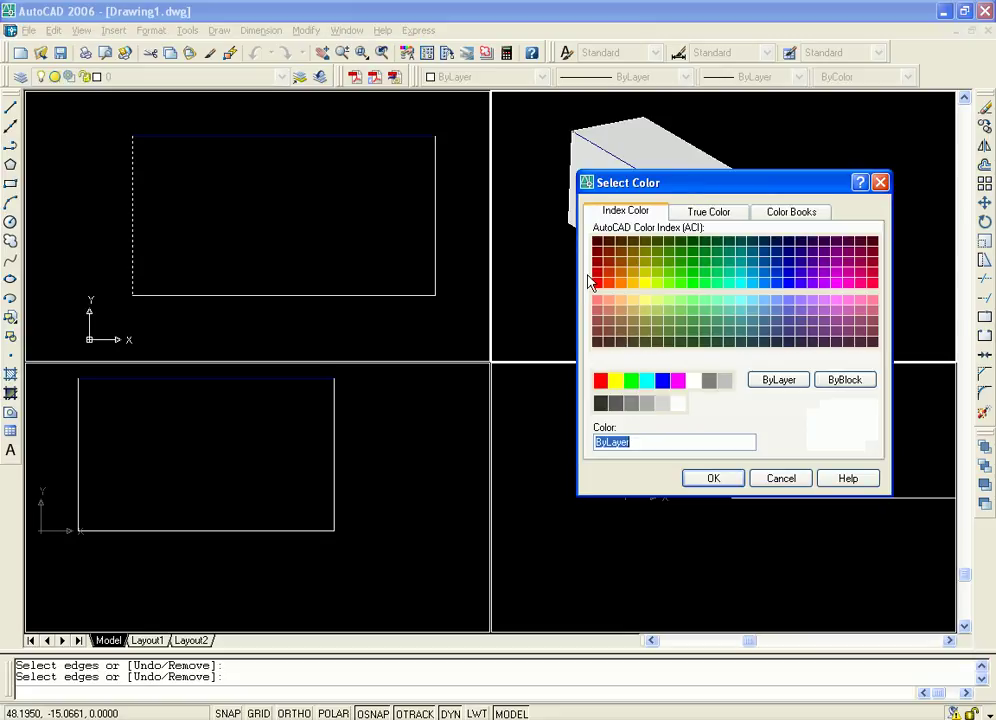
pyautogui.click(597, 282)
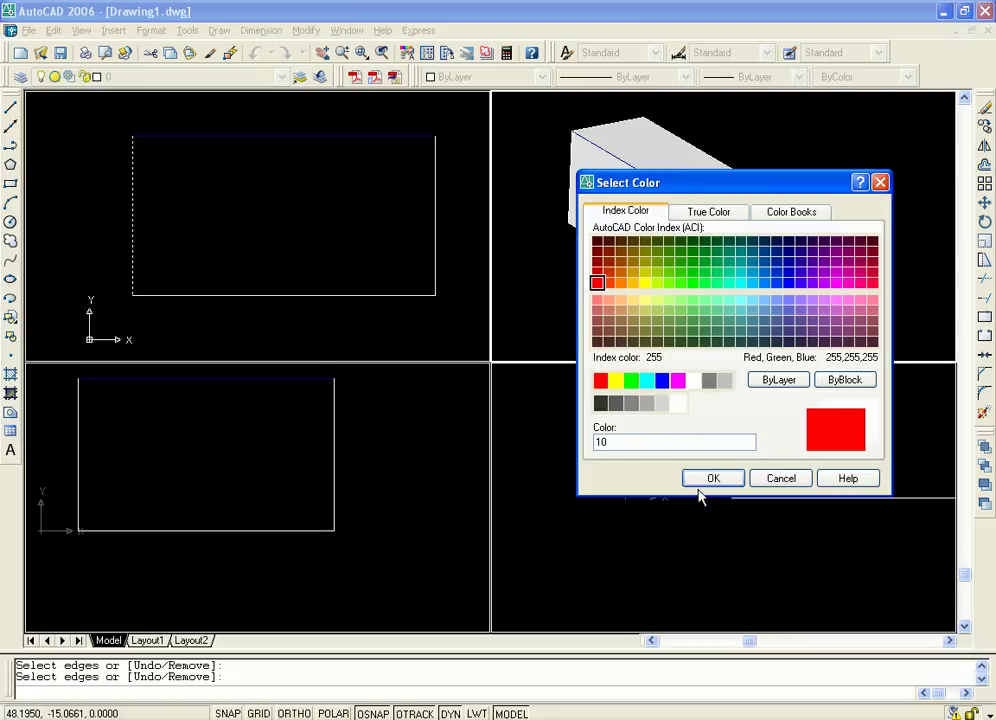
pyautogui.click(712, 479)
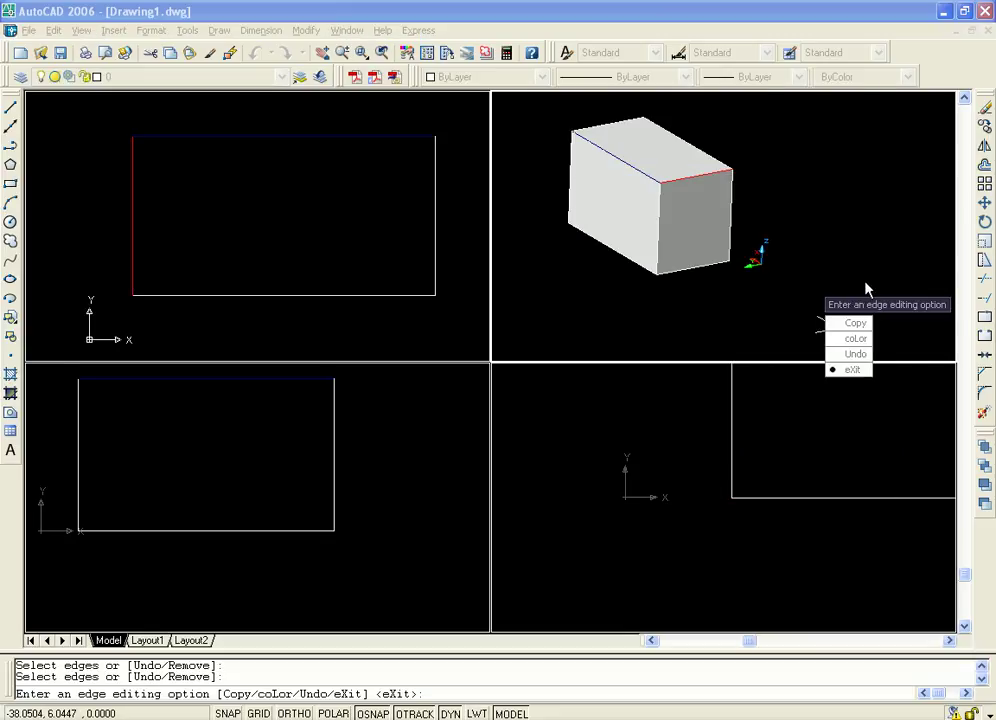
pyautogui.press('Return')
pyautogui.press('Return')
# Step: Offset the box's top face and dark end face by the distance from their shared near corner to a point above the box
pyautogui.moveTo(754, 224); pyautogui.dragTo(778, 271, button='middle')
pyautogui.scroll(2, 725, 237)
pyautogui.scroll(1, 722, 236)
pyautogui.scroll(-2, 814, 267)
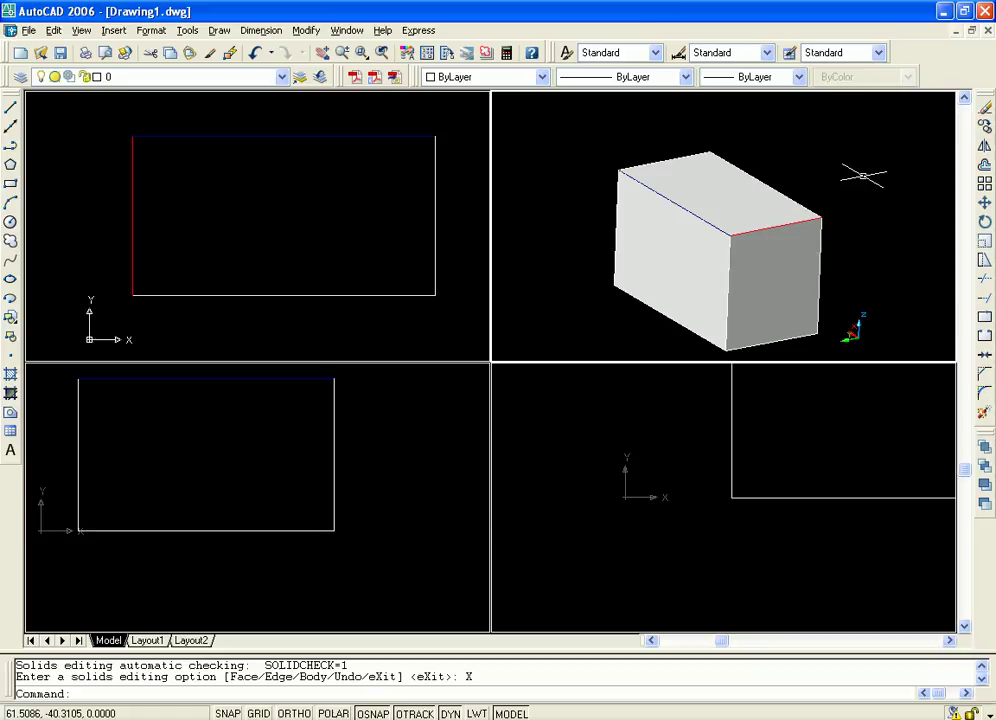
pyautogui.click(305, 31)
pyautogui.moveTo(400, 446)
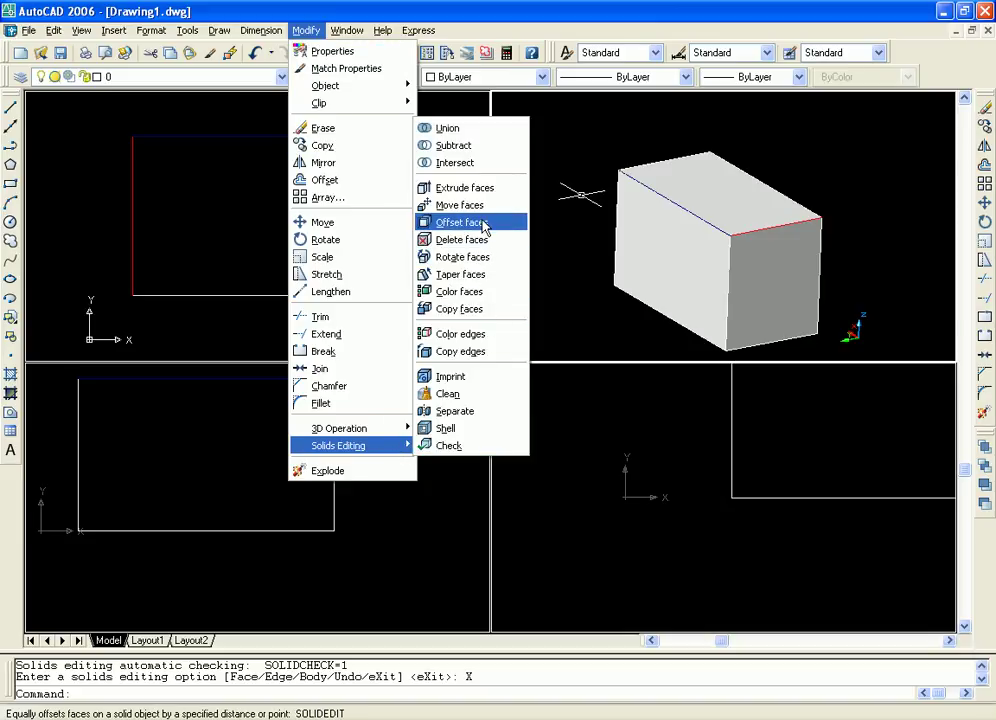
pyautogui.click(483, 224)
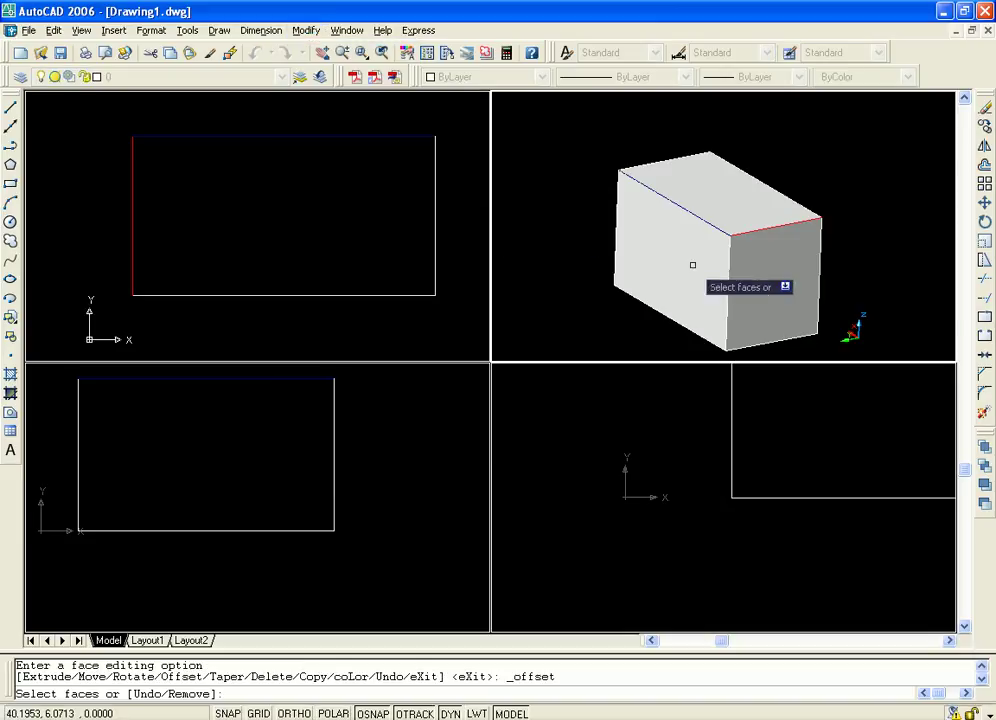
pyautogui.click(764, 230)
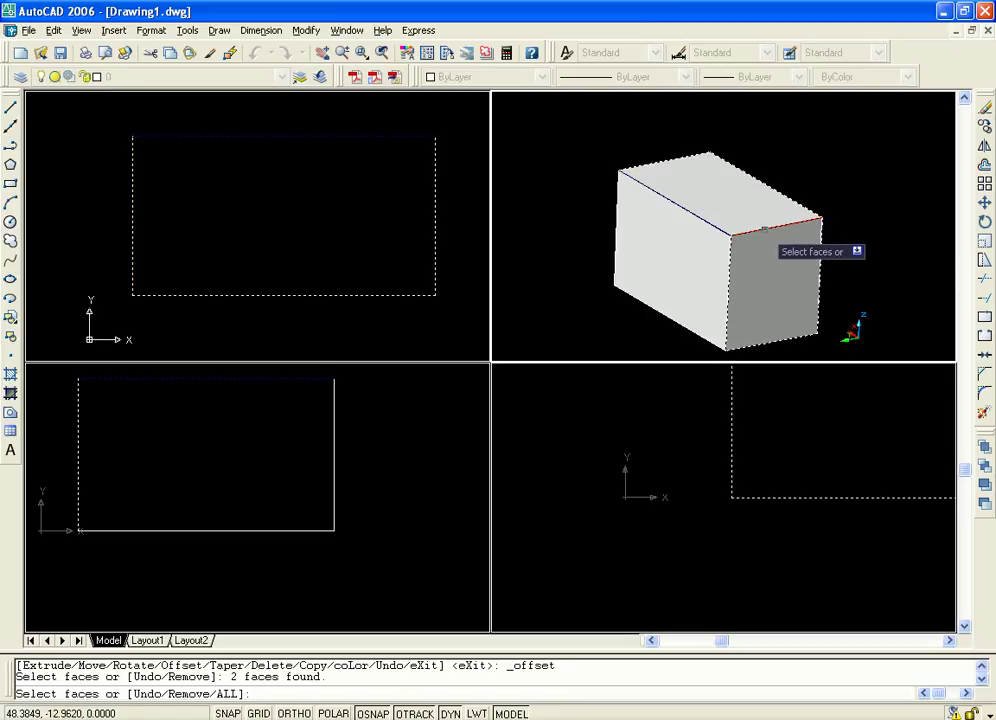
pyautogui.press('Return')
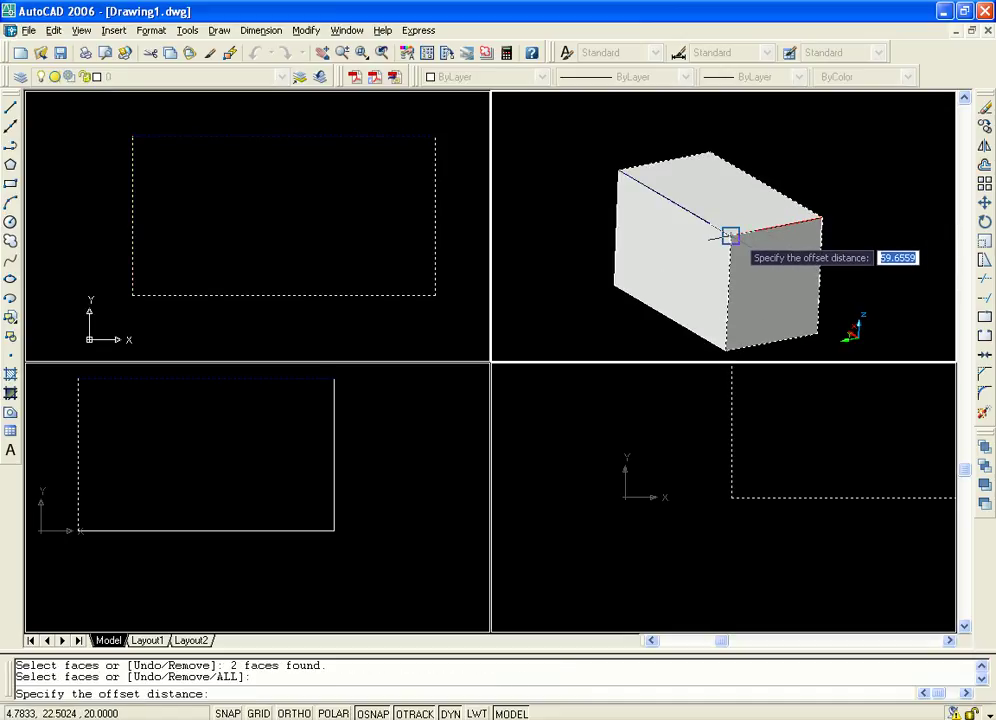
pyautogui.click(731, 236)
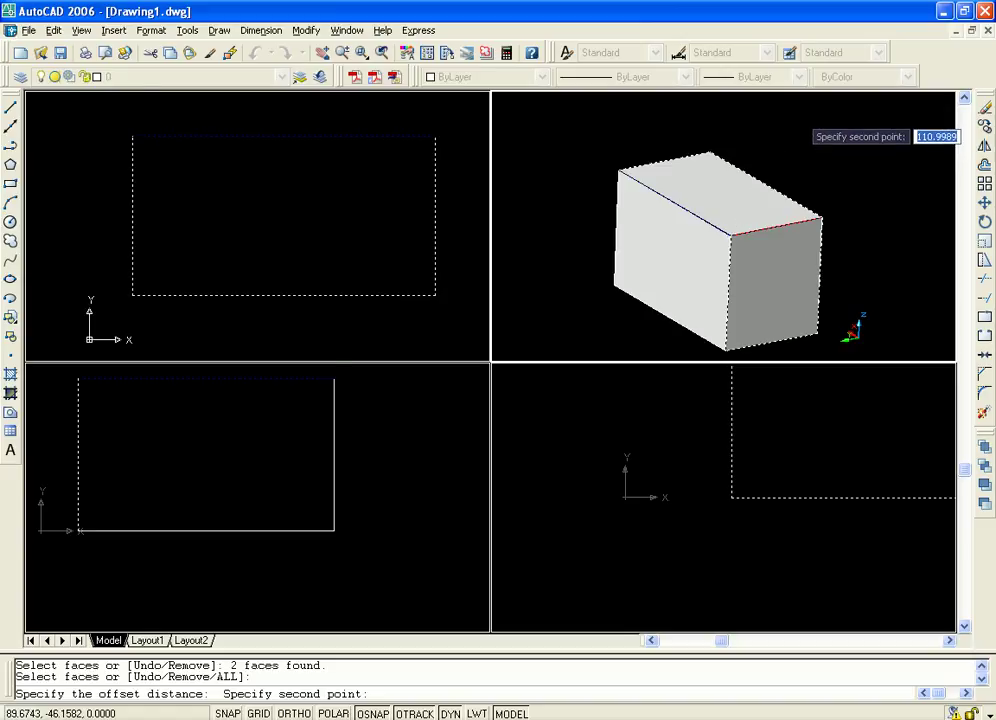
pyautogui.click(799, 116)
pyautogui.write('X')
pyautogui.press('Return')
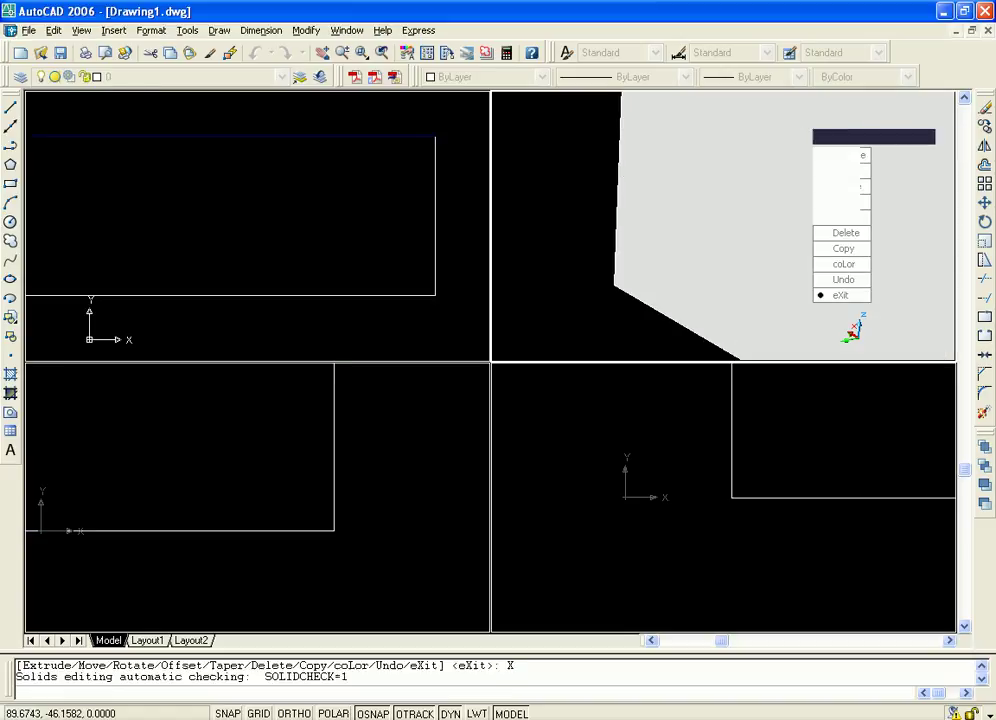
pyautogui.write('X')
pyautogui.press('Return')
# Step: View the whole enlarged solid, and undo the view changes together with the face offset
pyautogui.scroll(-3, 800, 235)
pyautogui.moveTo(862, 184); pyautogui.dragTo(679, 300, button='middle')
pyautogui.scroll(-2, 709, 245)
pyautogui.moveTo(807, 251); pyautogui.dragTo(817, 212, button='middle')
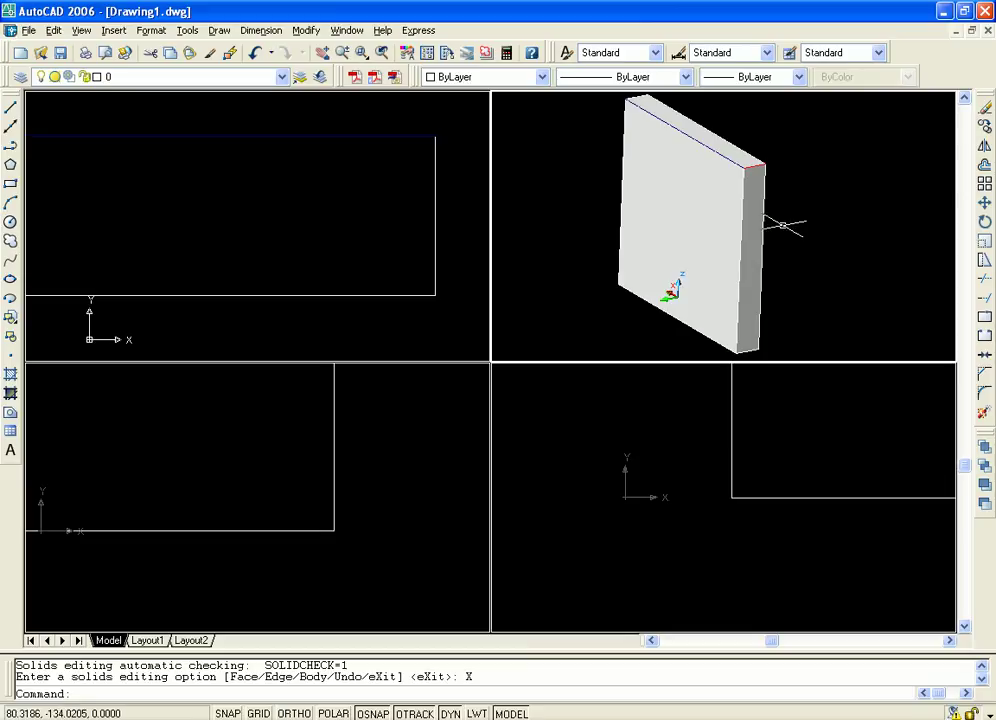
pyautogui.moveTo(729, 196); pyautogui.dragTo(709, 206, button='middle')
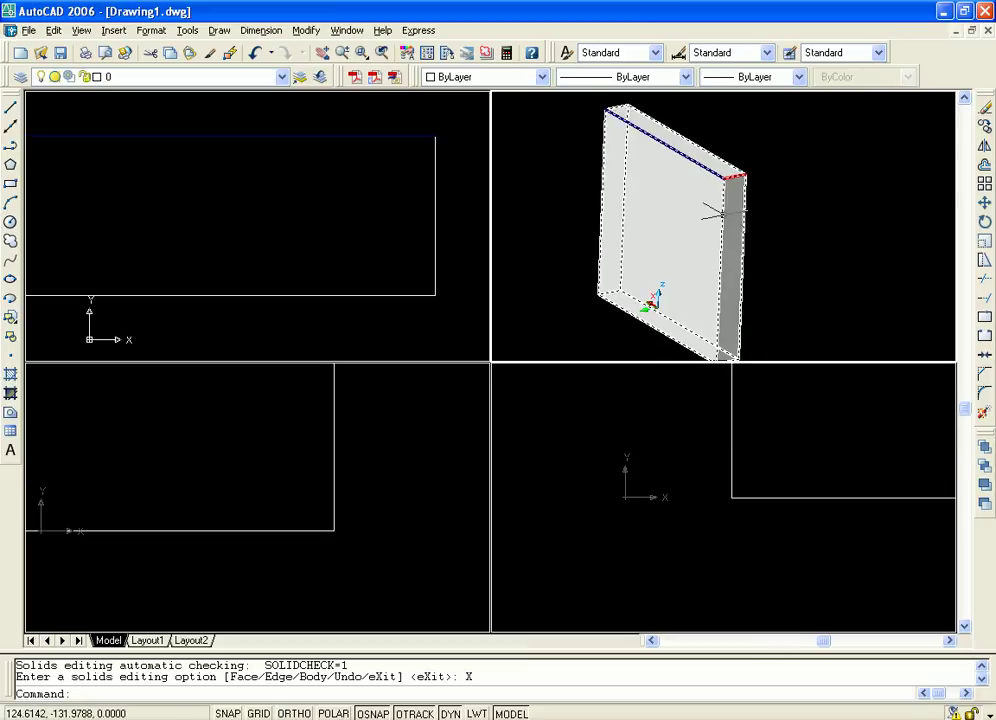
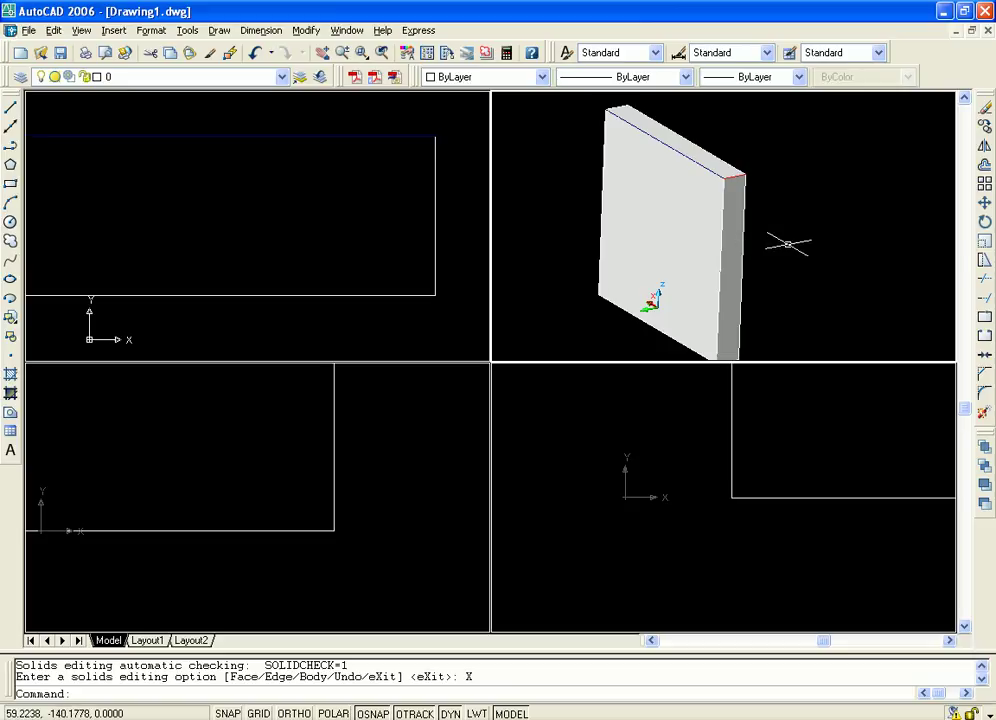
pyautogui.hotkey('ctrl', 'z')
pyautogui.hotkey('ctrl', 'z')
pyautogui.hotkey('ctrl', 'z')
pyautogui.hotkey('ctrl', 'z')
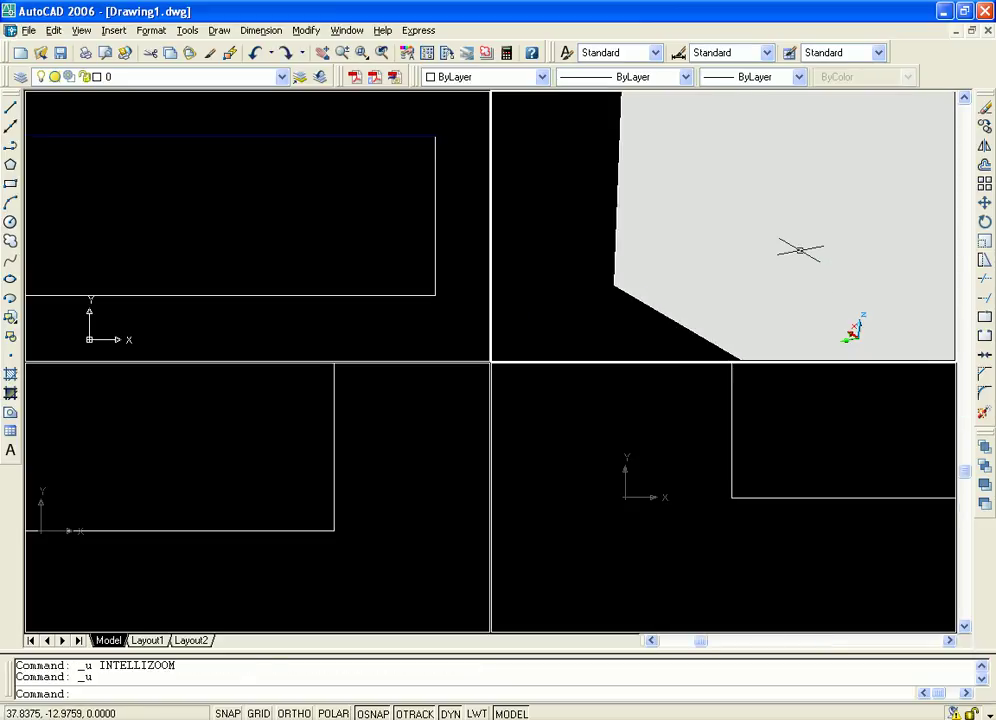
# Step: Copy the dark blue top edge of the box from its near corner to a point above and behind the box
pyautogui.moveTo(826, 227); pyautogui.dragTo(811, 245, button='middle')
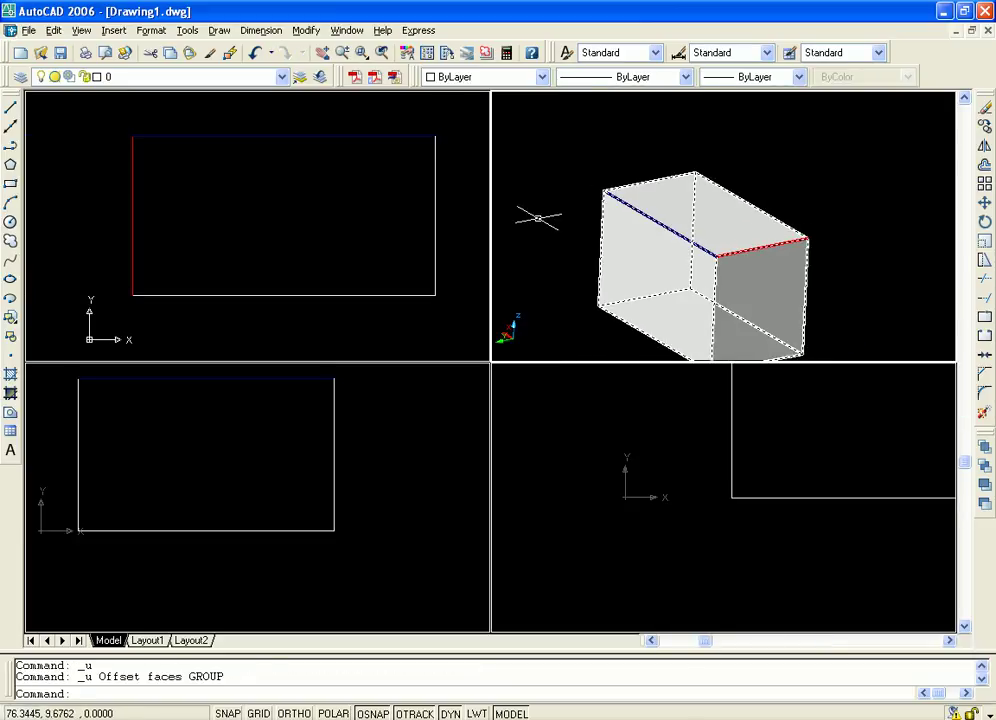
pyautogui.click(306, 30)
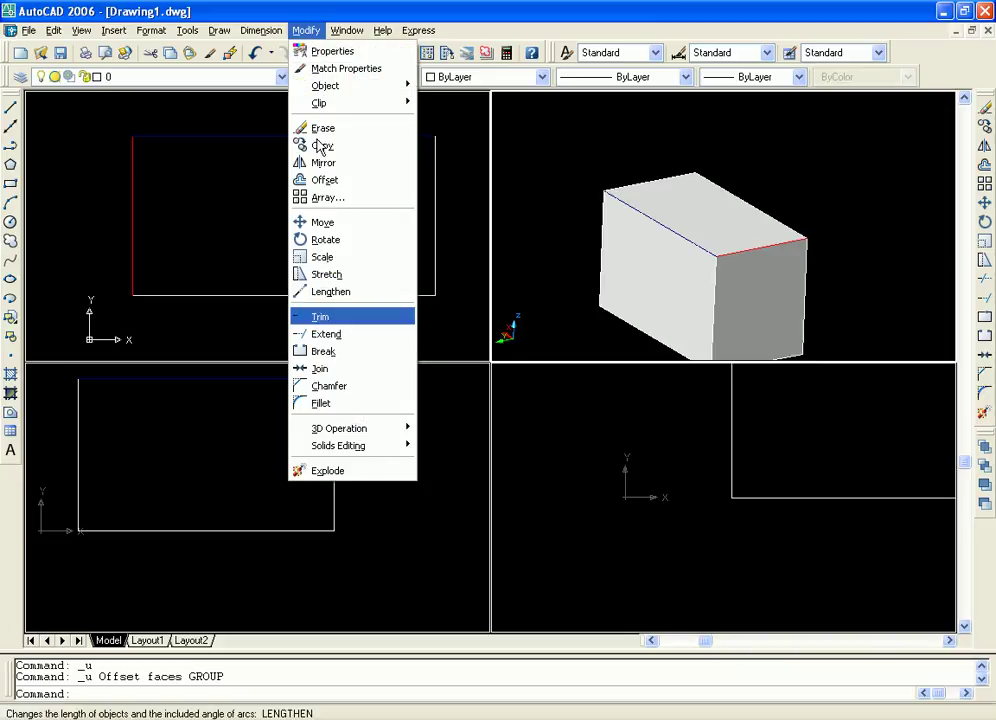
pyautogui.moveTo(394, 450)
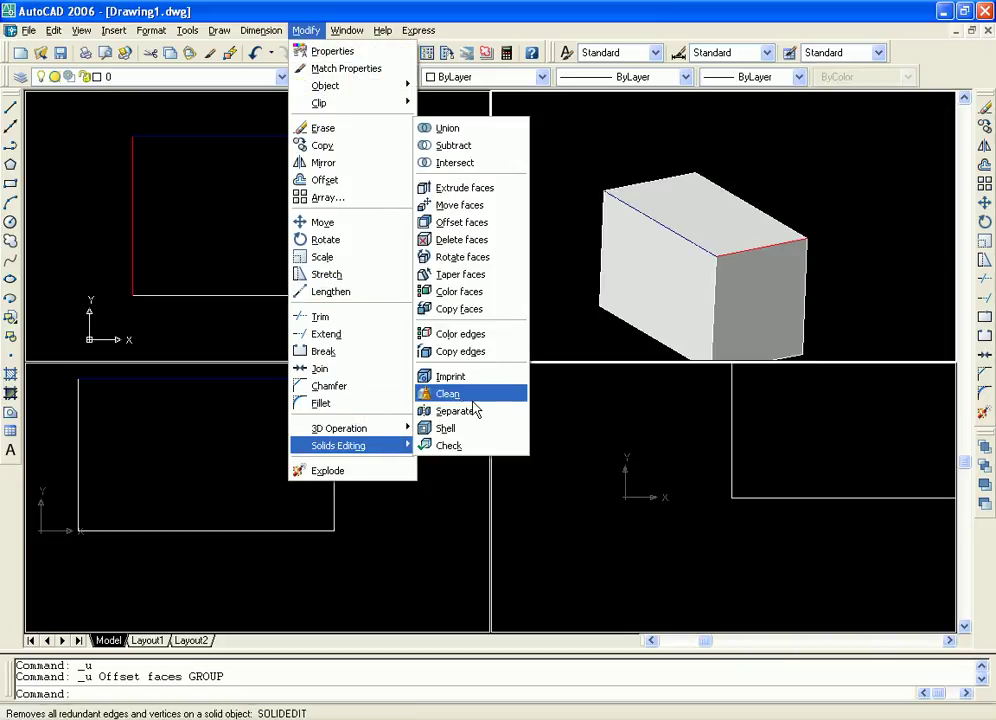
pyautogui.click(465, 352)
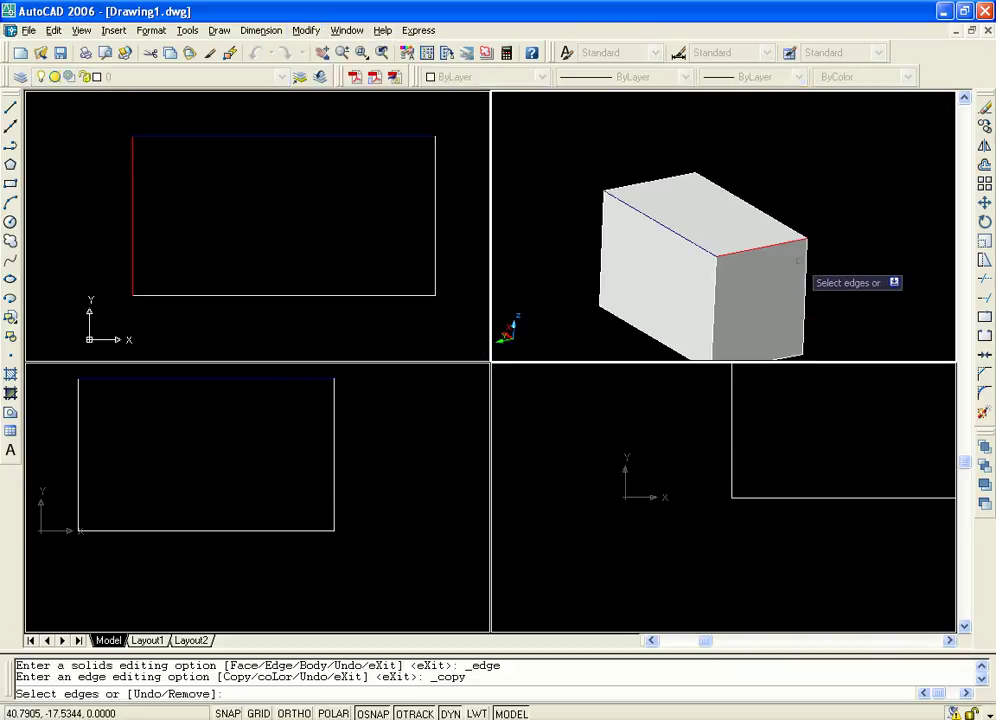
pyautogui.moveTo(803, 295); pyautogui.dragTo(715, 277, button='middle')
pyautogui.scroll(-2, 718, 290)
pyautogui.scroll(3, 720, 251)
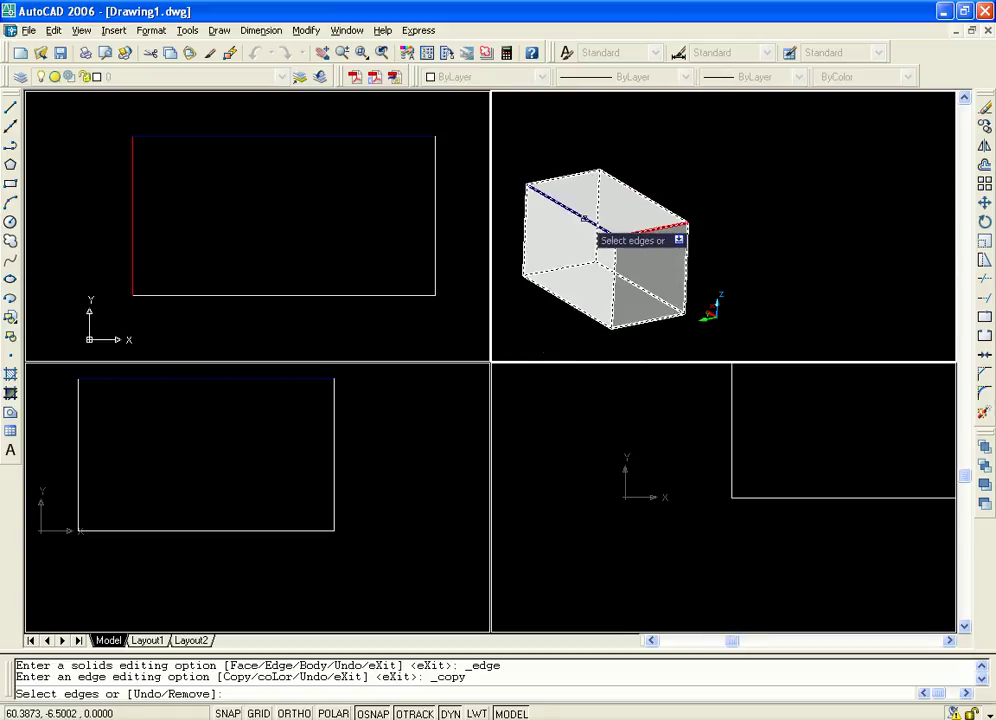
pyautogui.click(584, 218)
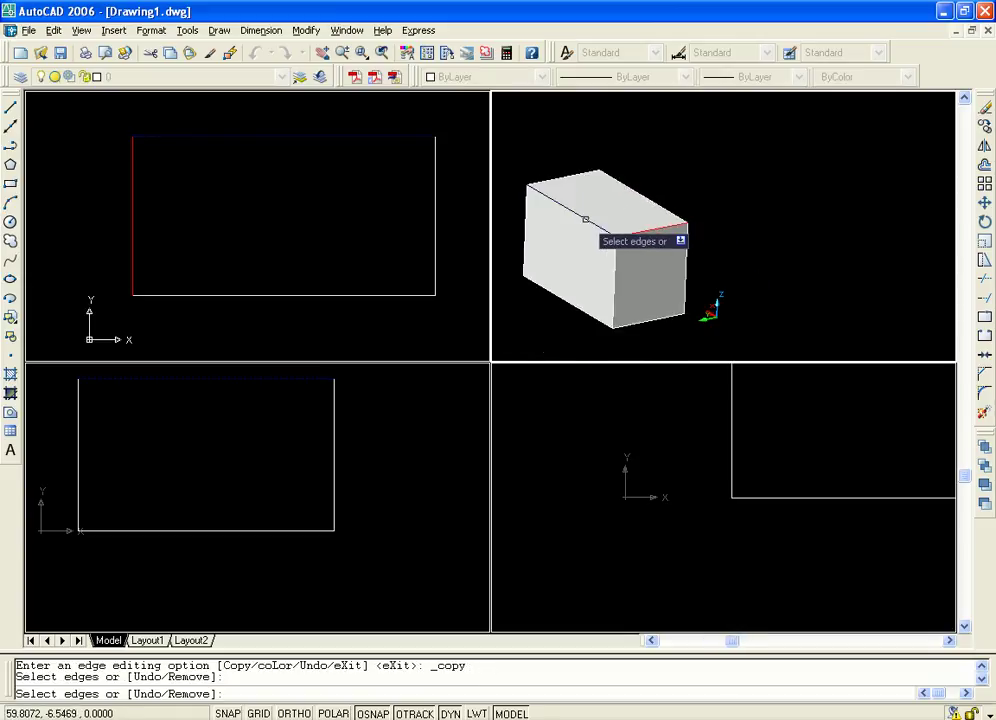
pyautogui.click(585, 219)
pyautogui.press('Return')
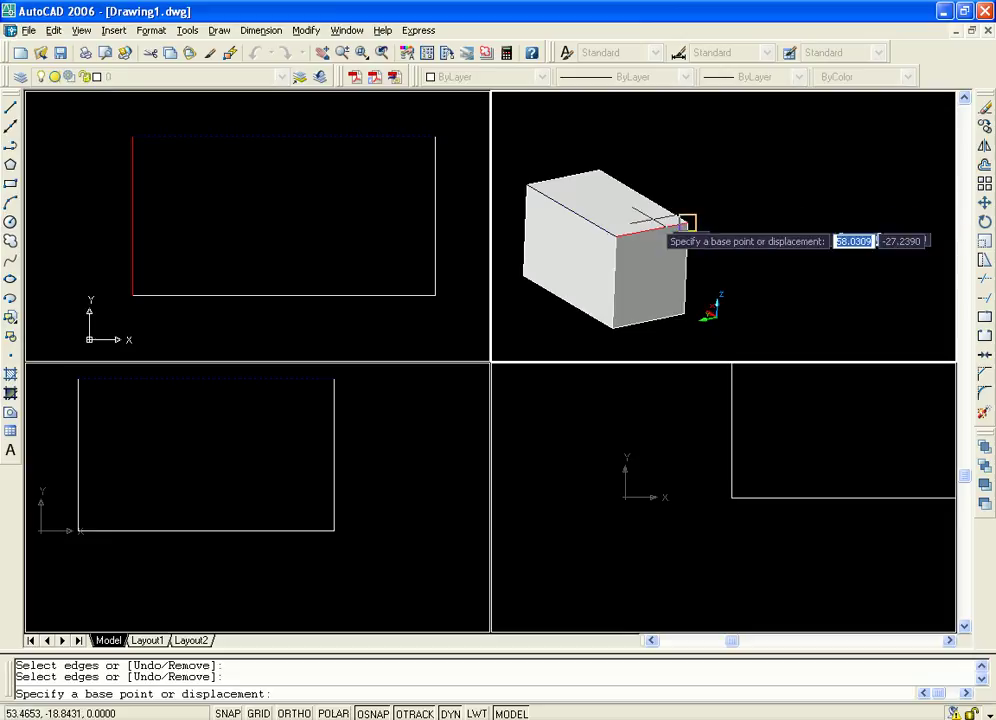
pyautogui.click(614, 236)
pyautogui.click(735, 157)
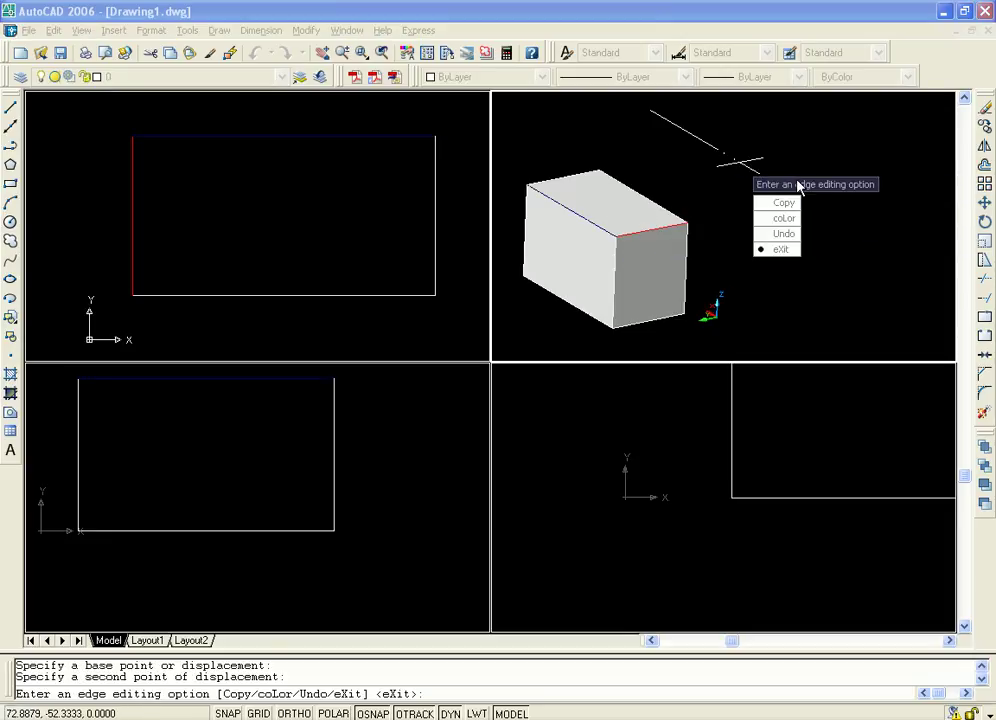
pyautogui.write('X')
pyautogui.press('Return')
pyautogui.write('X')
pyautogui.press('Return')
pyautogui.moveTo(783, 147); pyautogui.dragTo(786, 180, button='middle')
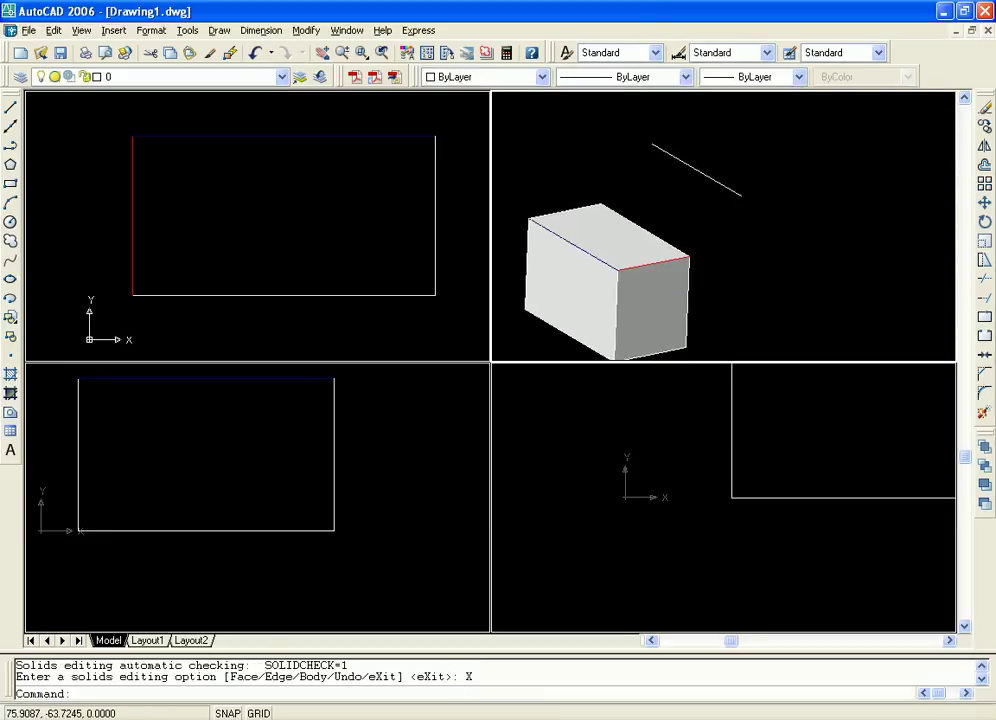
# Step: Add a quick dimension to the copied edge line, placing the dimension line behind it
pyautogui.scroll(5, 649, 199)
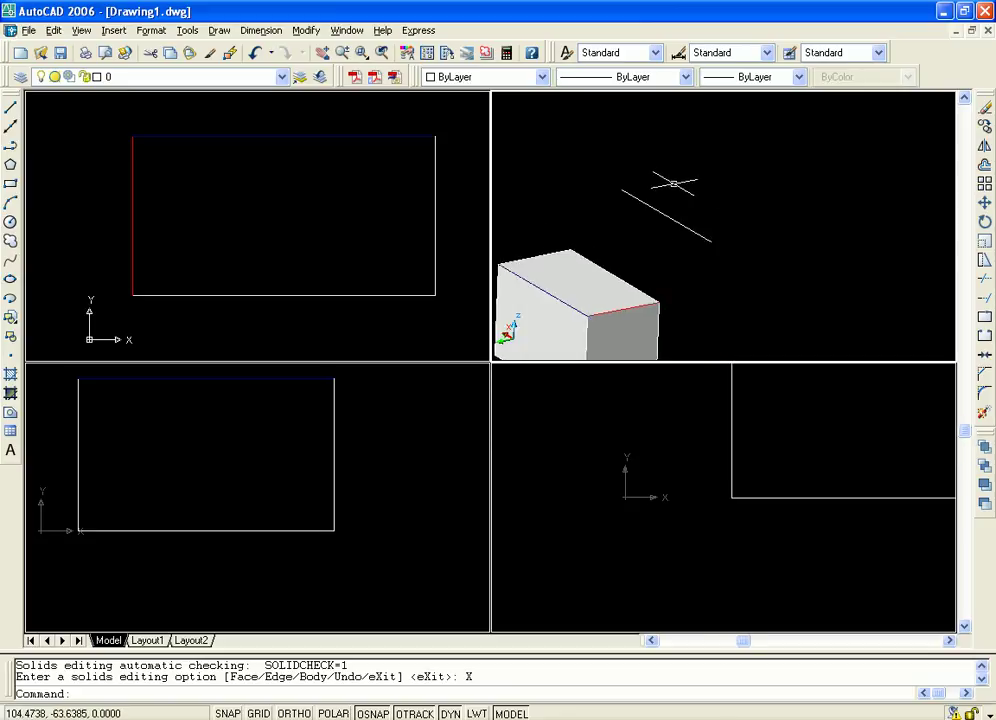
pyautogui.scroll(-5, 734, 156)
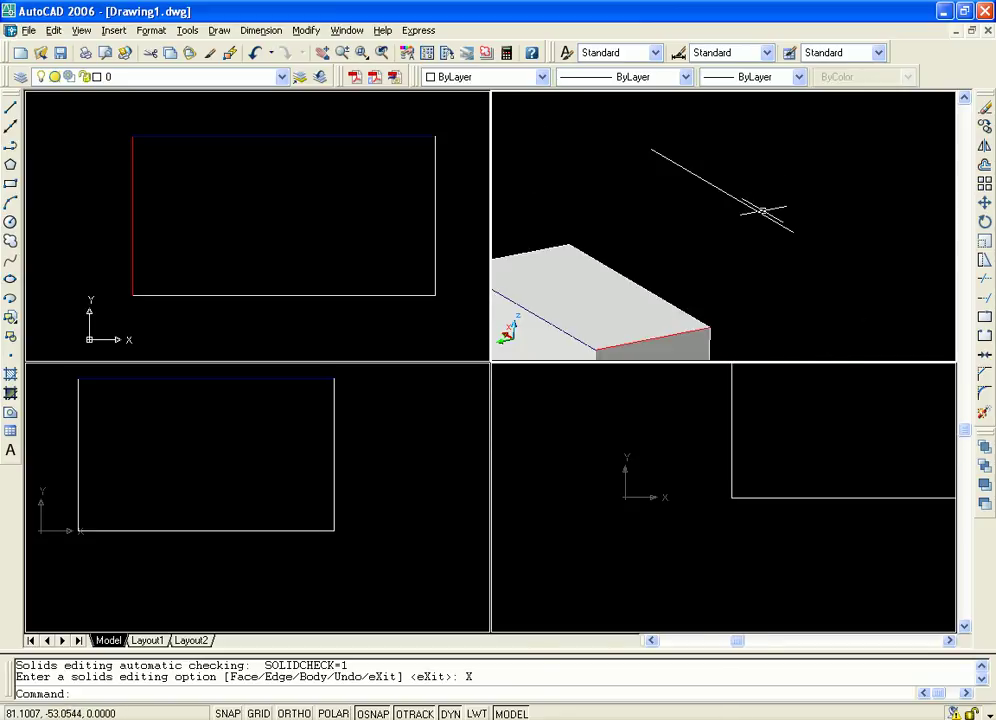
pyautogui.click(749, 206)
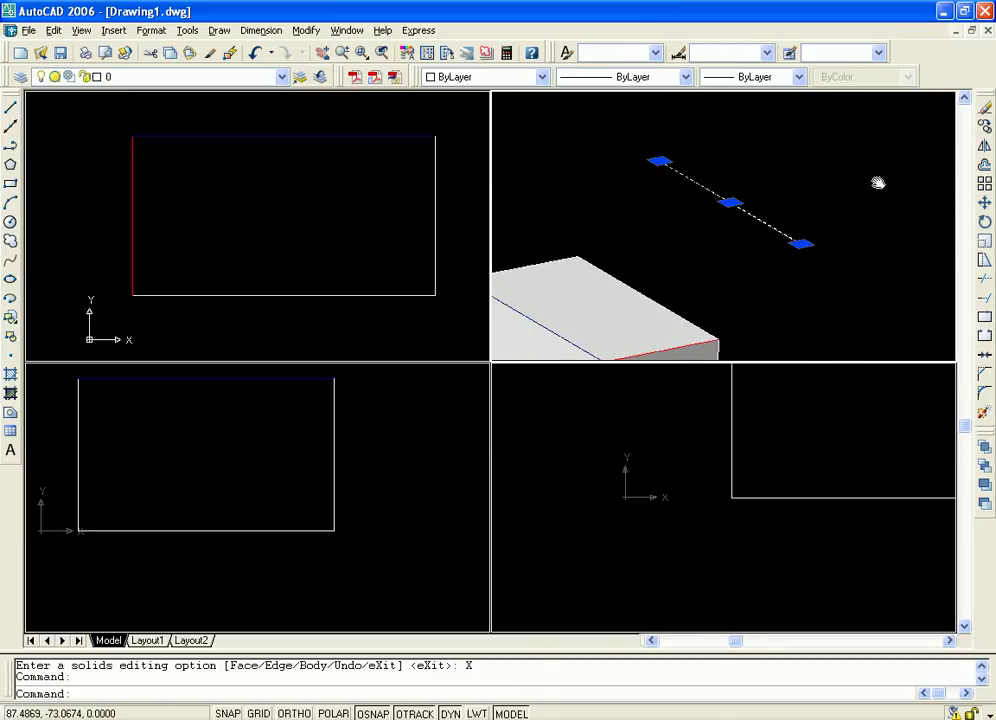
pyautogui.scroll(-2, 748, 313)
pyautogui.moveTo(776, 276); pyautogui.dragTo(786, 261, button='middle')
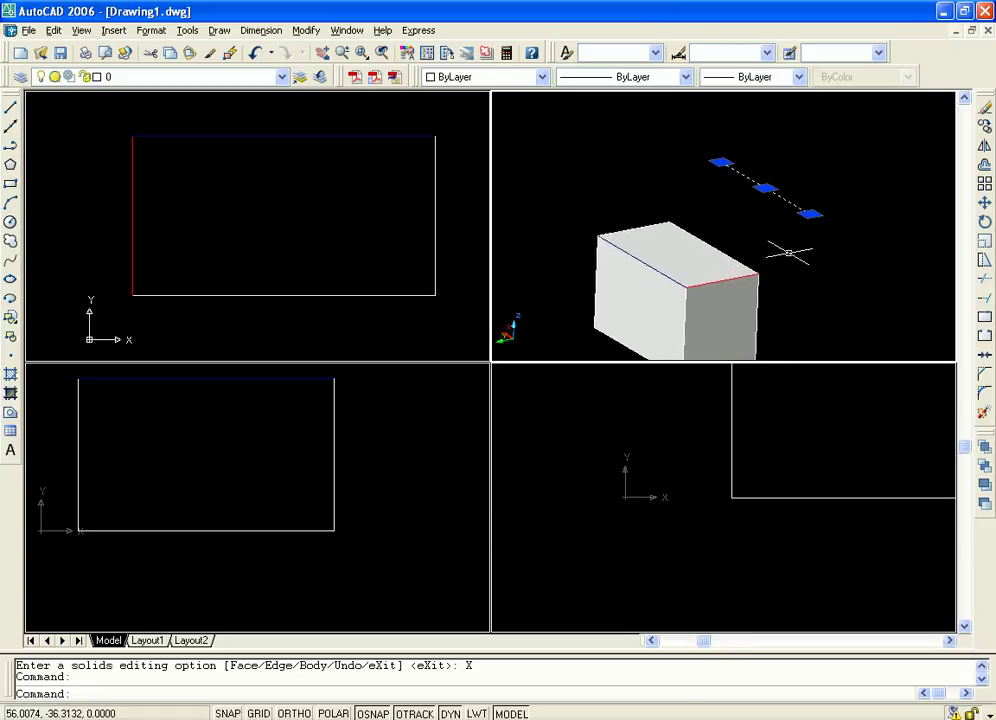
pyautogui.moveTo(762, 216); pyautogui.dragTo(658, 243, button='middle')
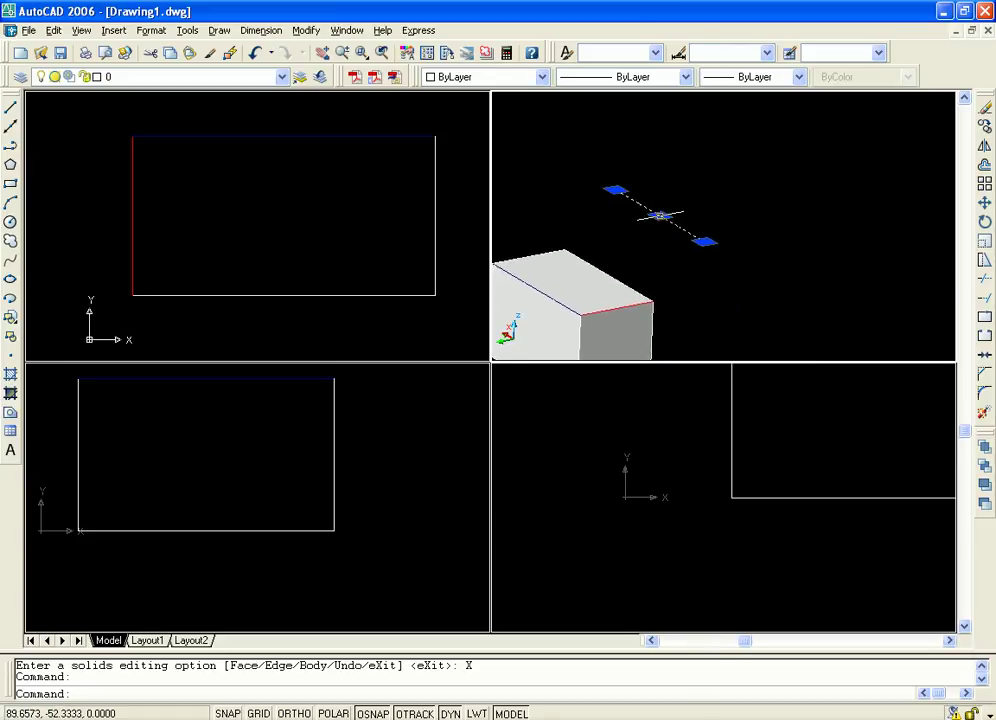
pyautogui.click(261, 30)
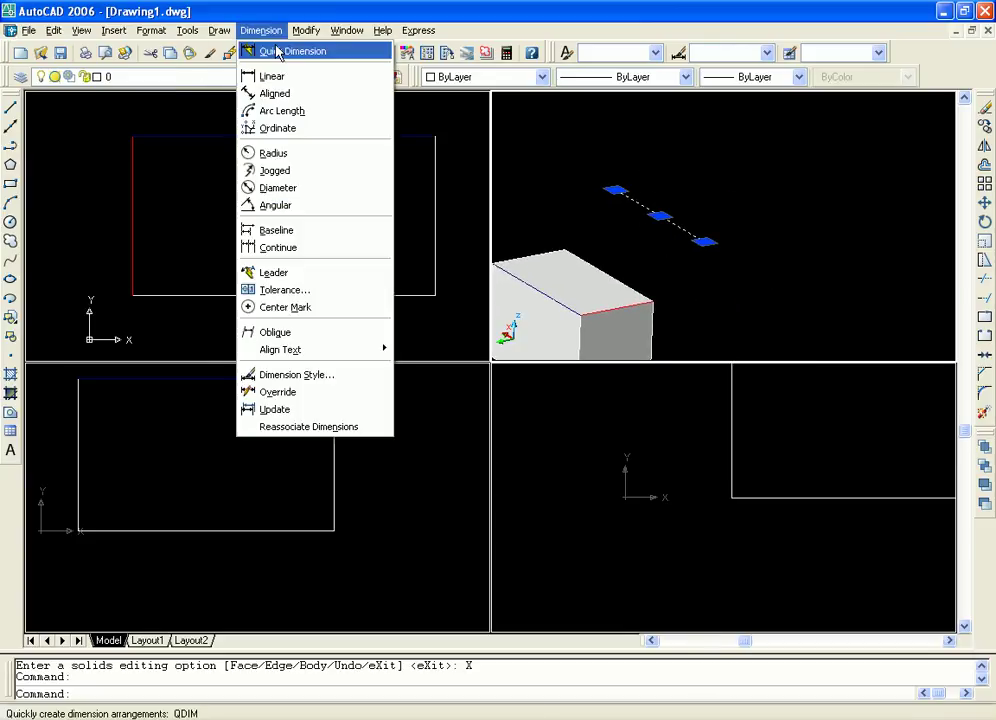
pyautogui.click(282, 49)
pyautogui.click(680, 154)
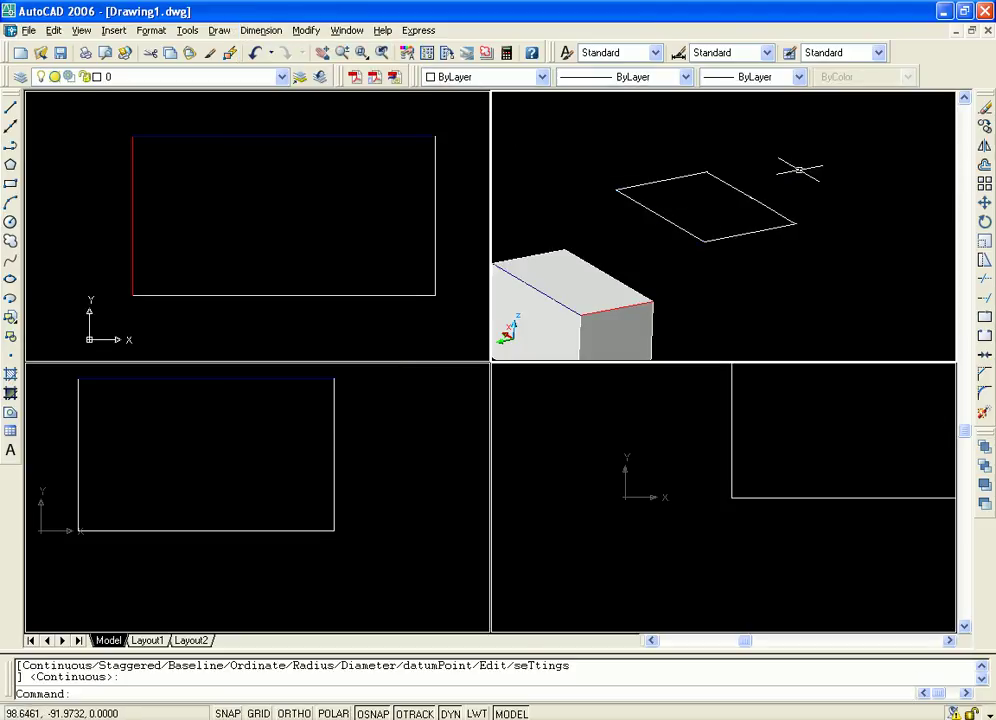
# Step: Examine the dimension text of the copied edge up close and its position relative to the box
pyautogui.moveTo(813, 176); pyautogui.dragTo(827, 251, button='middle')
pyautogui.scroll(6, 782, 284)
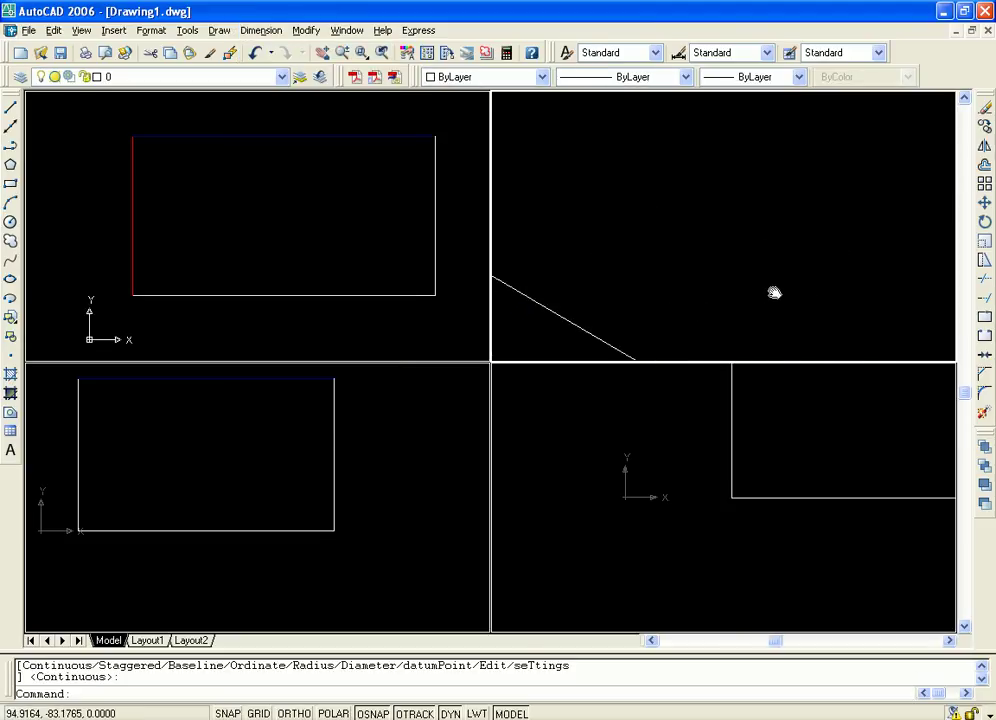
pyautogui.moveTo(671, 192); pyautogui.dragTo(762, 236, button='middle')
pyautogui.scroll(2, 765, 236)
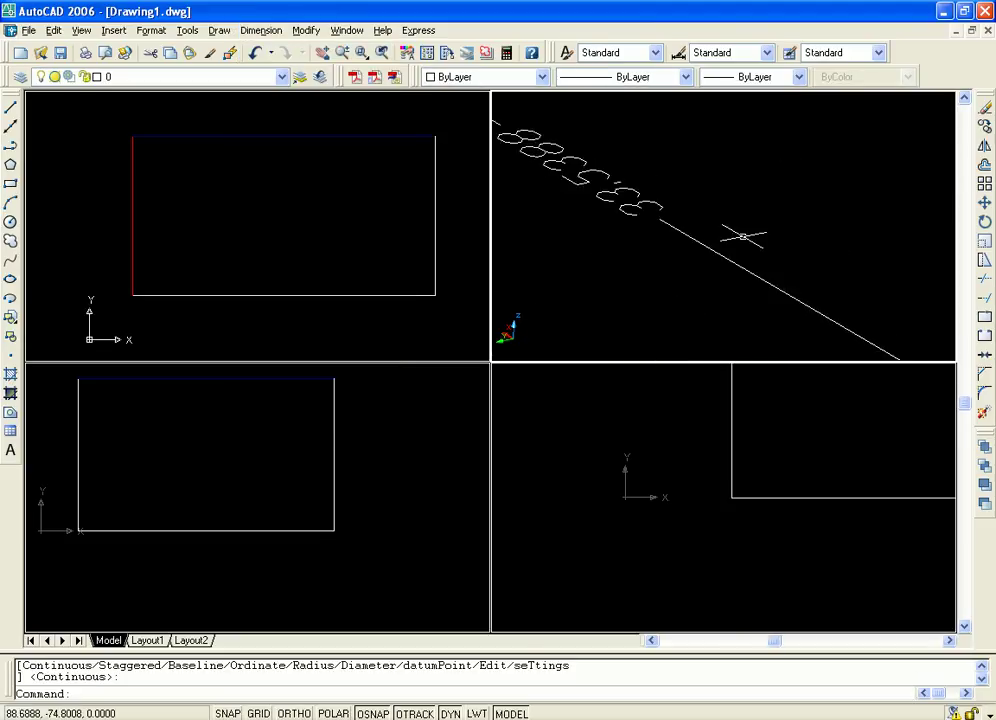
pyautogui.scroll(-2, 701, 241)
pyautogui.scroll(-5, 701, 241)
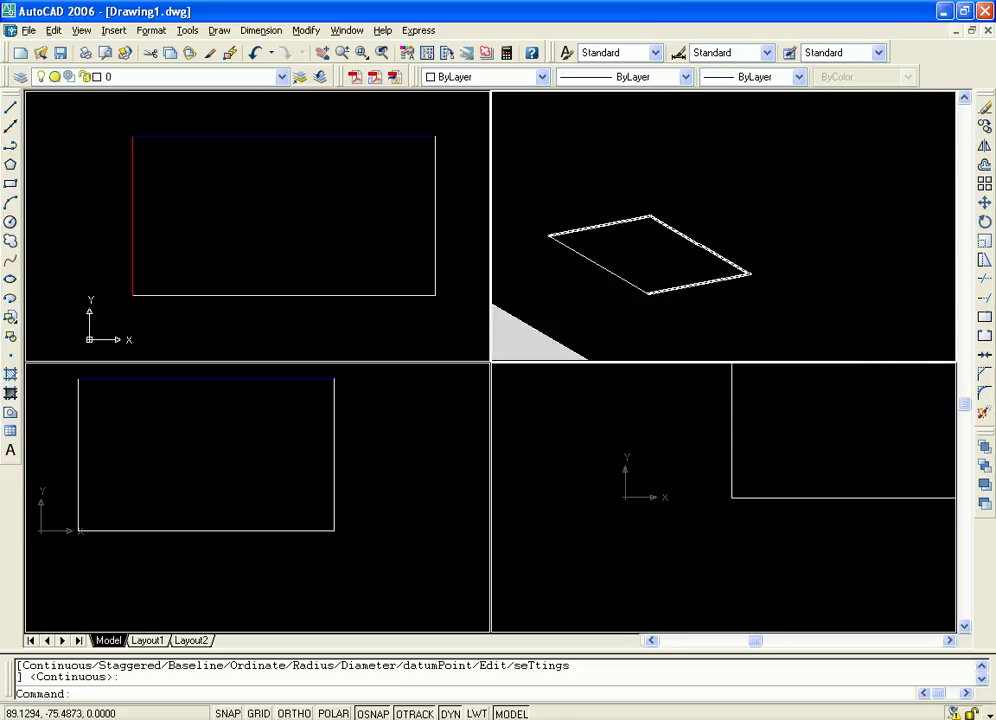
pyautogui.scroll(3, 712, 241)
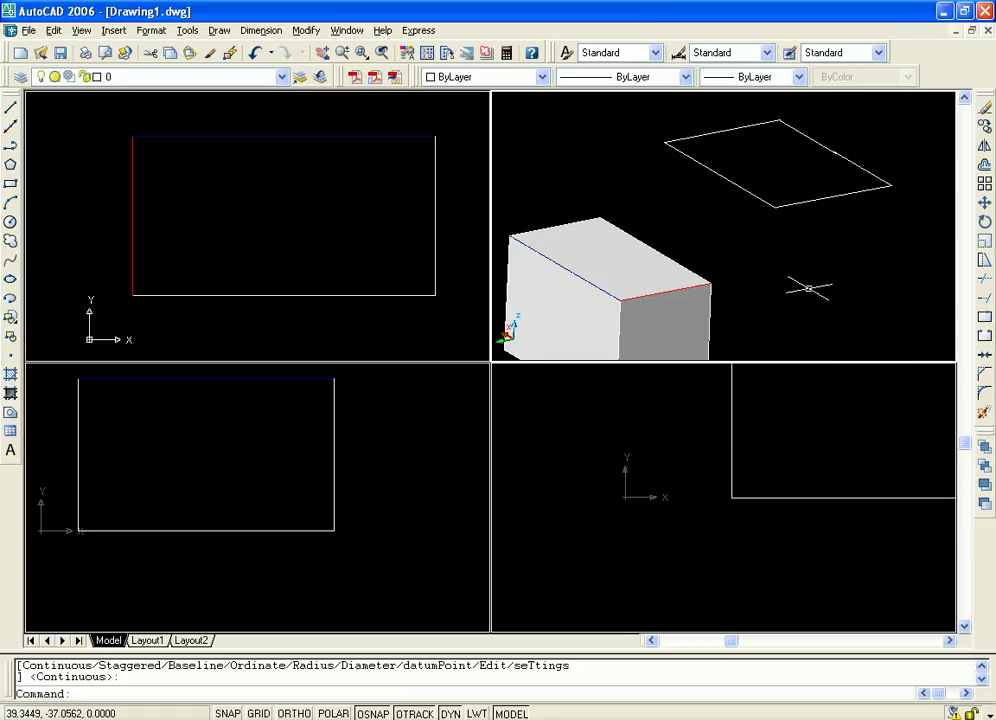
pyautogui.scroll(5, 805, 300)
pyautogui.scroll(5, 722, 263)
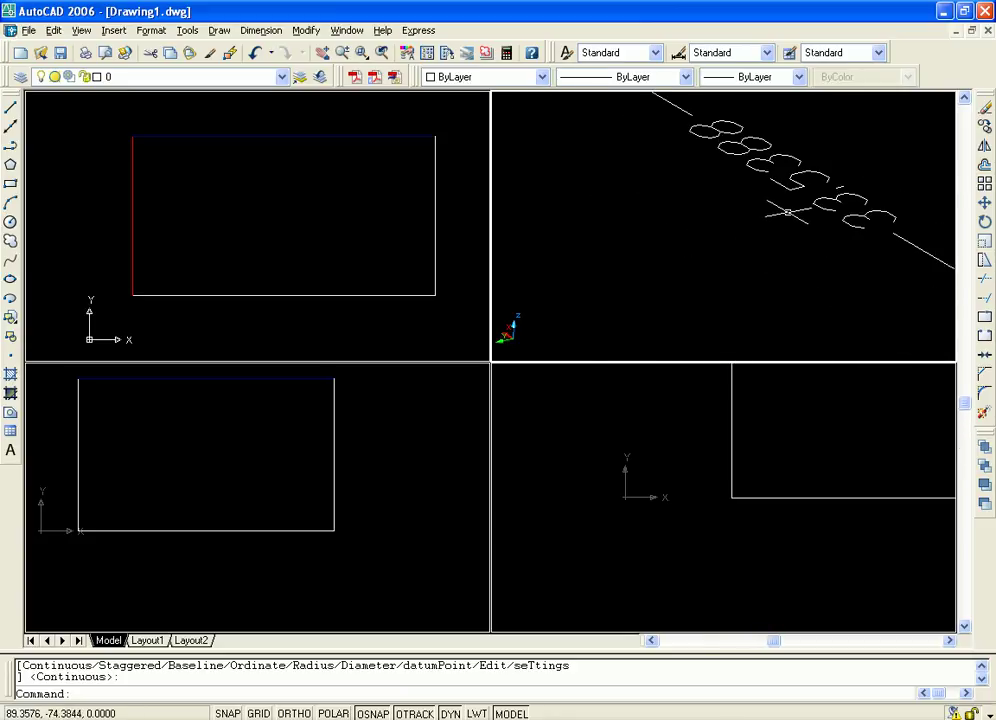
pyautogui.scroll(-10, 791, 213)
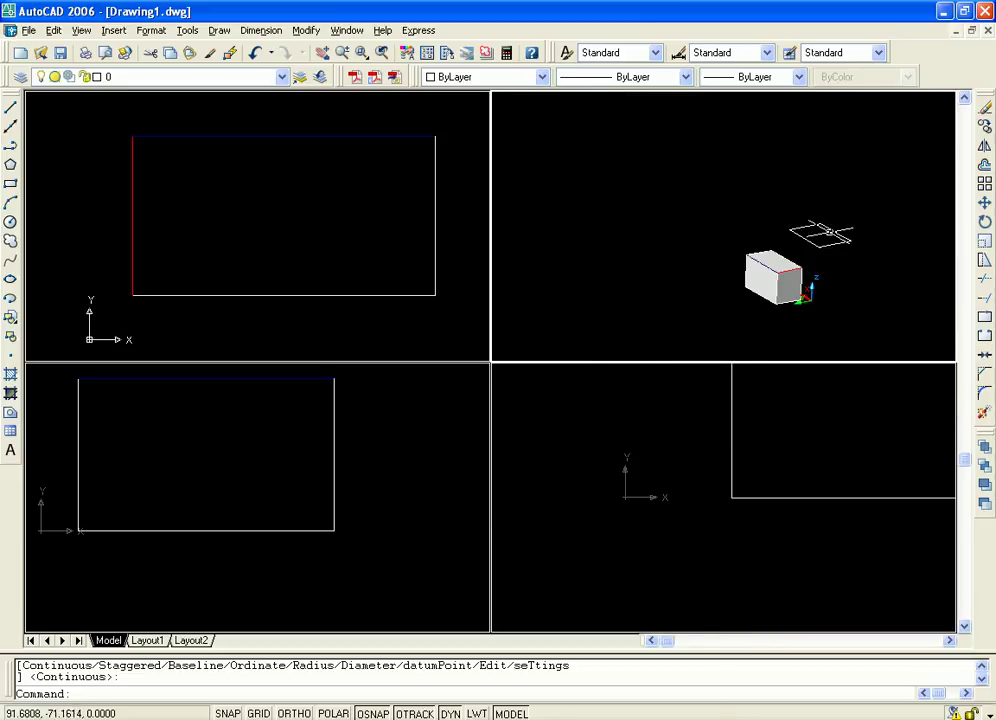
pyautogui.scroll(2, 816, 207)
# Step: Delete the quick dimension and the copied edge line above the box
pyautogui.click(727, 206)
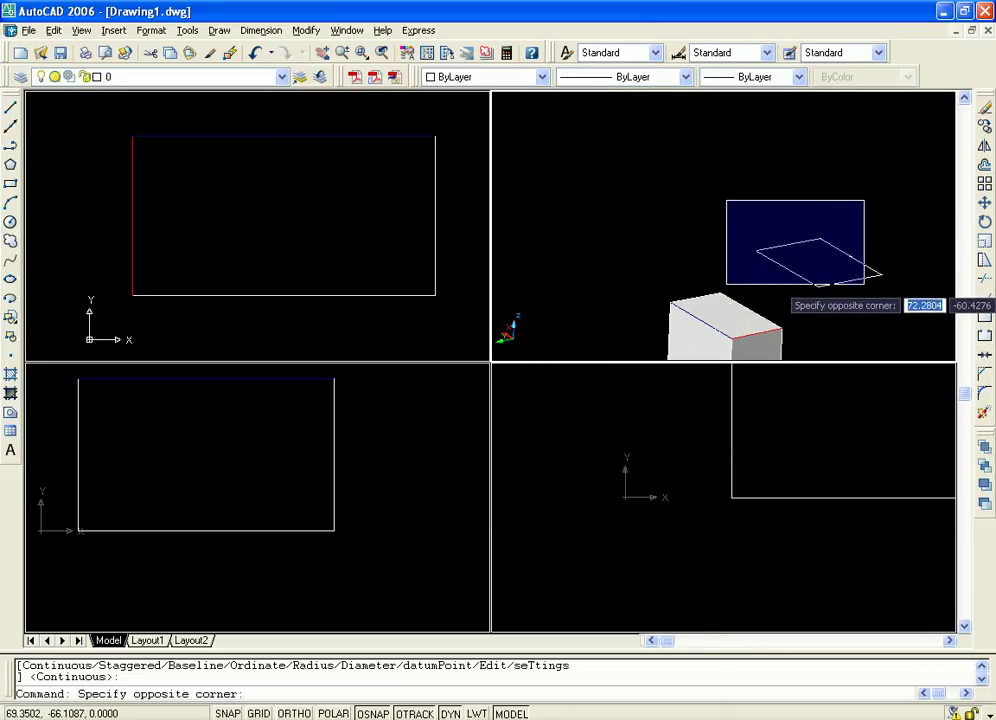
pyautogui.click(867, 285)
pyautogui.click(858, 282)
pyautogui.press('Delete')
pyautogui.click(815, 281)
pyautogui.press('Delete')
pyautogui.moveTo(734, 267)
pyautogui.mouseDown(button='middle')
pyautogui.moveTo(769, 187)
pyautogui.moveTo(818, 171)
pyautogui.mouseUp(button='middle')
pyautogui.scroll(3, 790, 215)
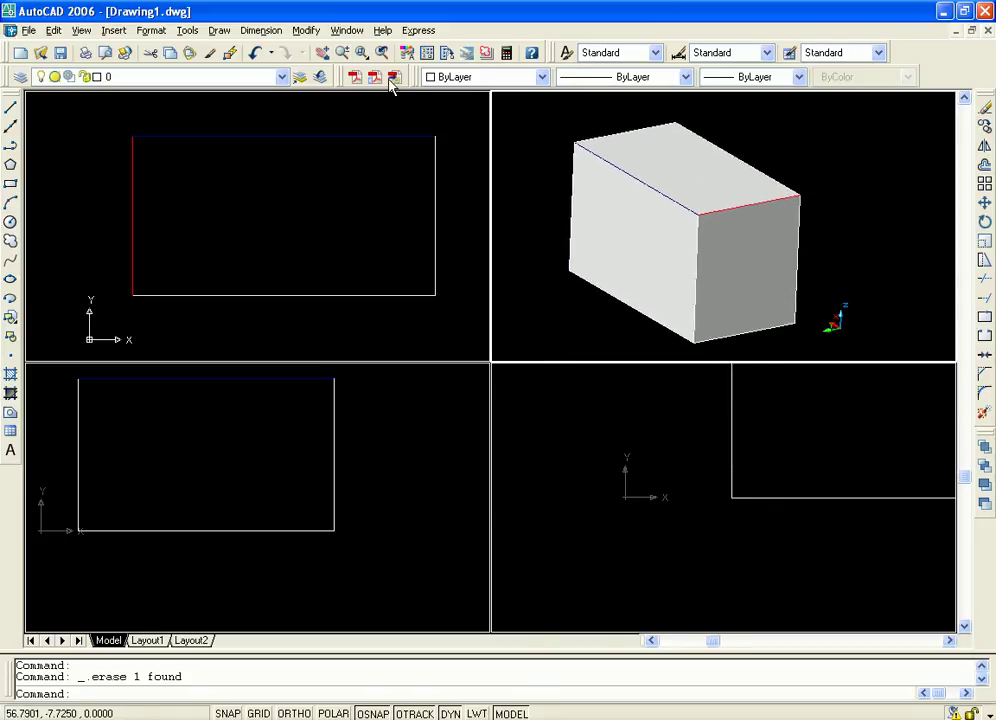
# Step: Try to imprint an object on the box solid with the Imprint body editing option
pyautogui.click(306, 30)
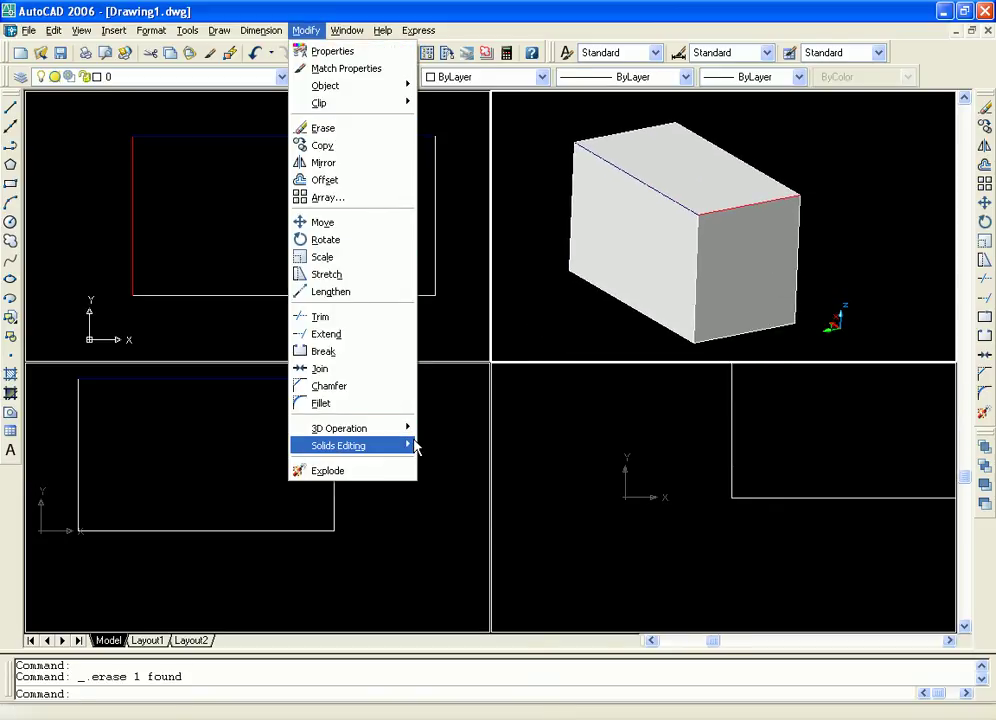
pyautogui.moveTo(410, 452)
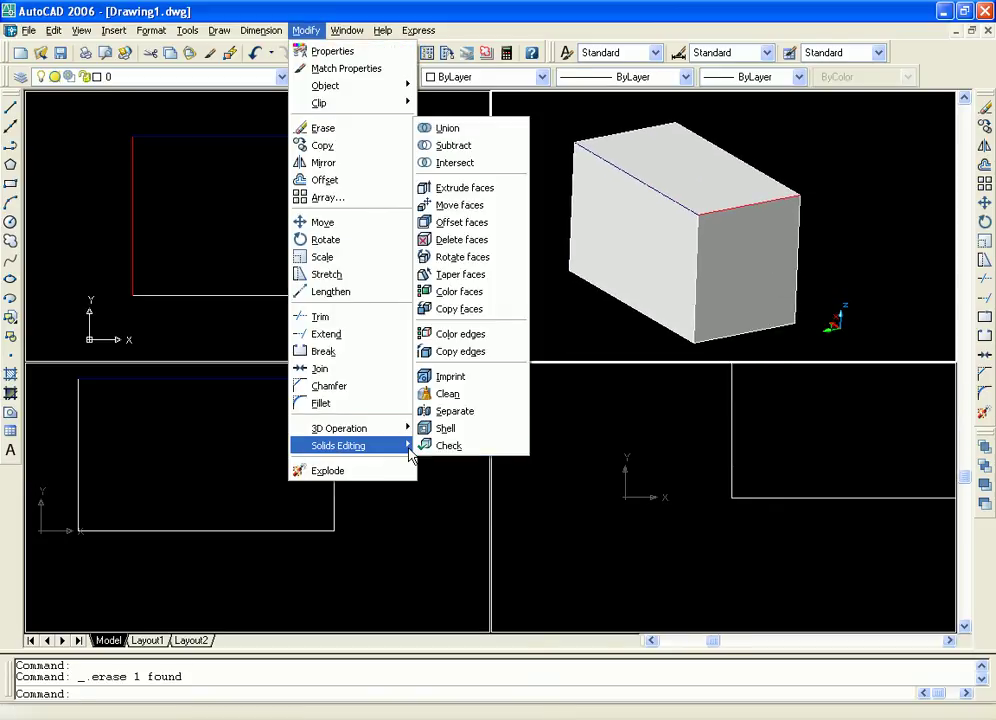
pyautogui.click(470, 378)
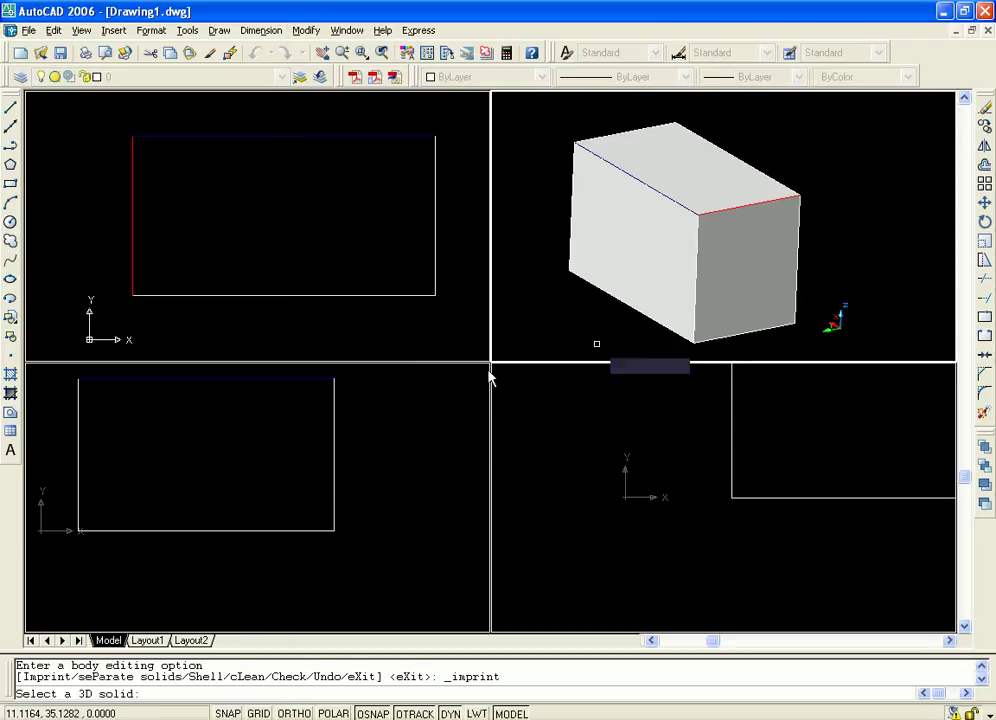
pyautogui.click(747, 157)
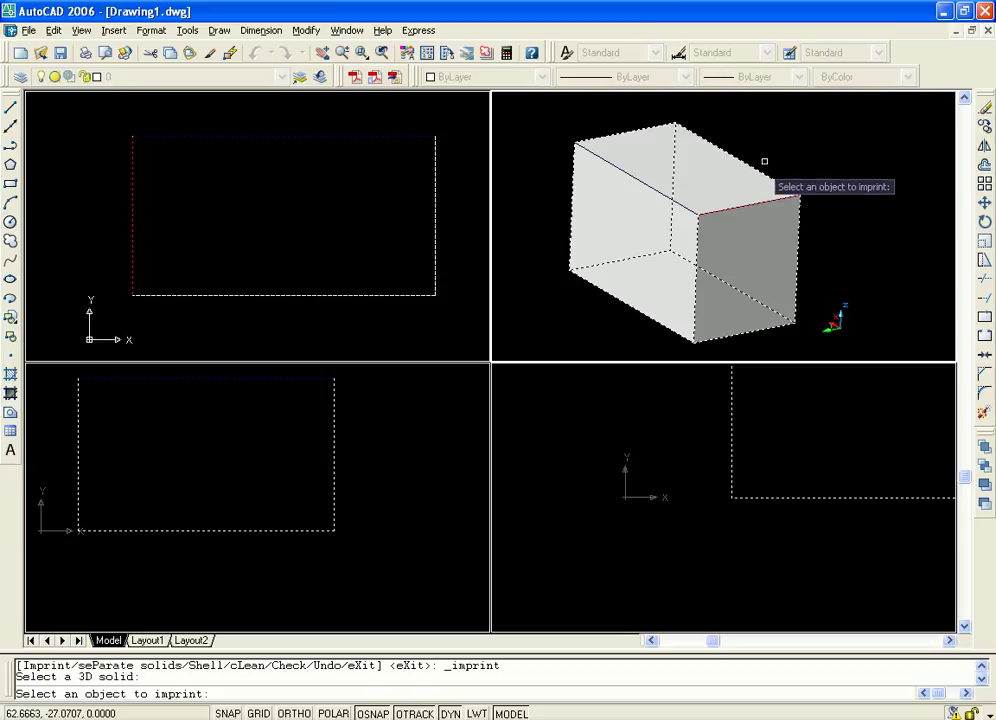
pyautogui.rightClick(760, 170)
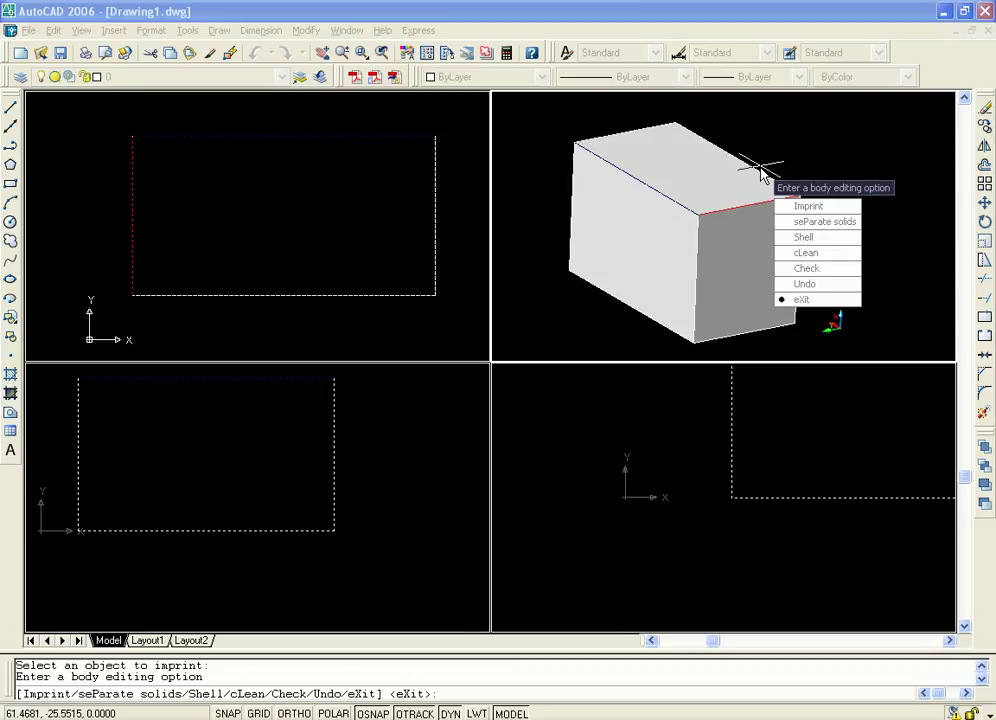
pyautogui.click(829, 213)
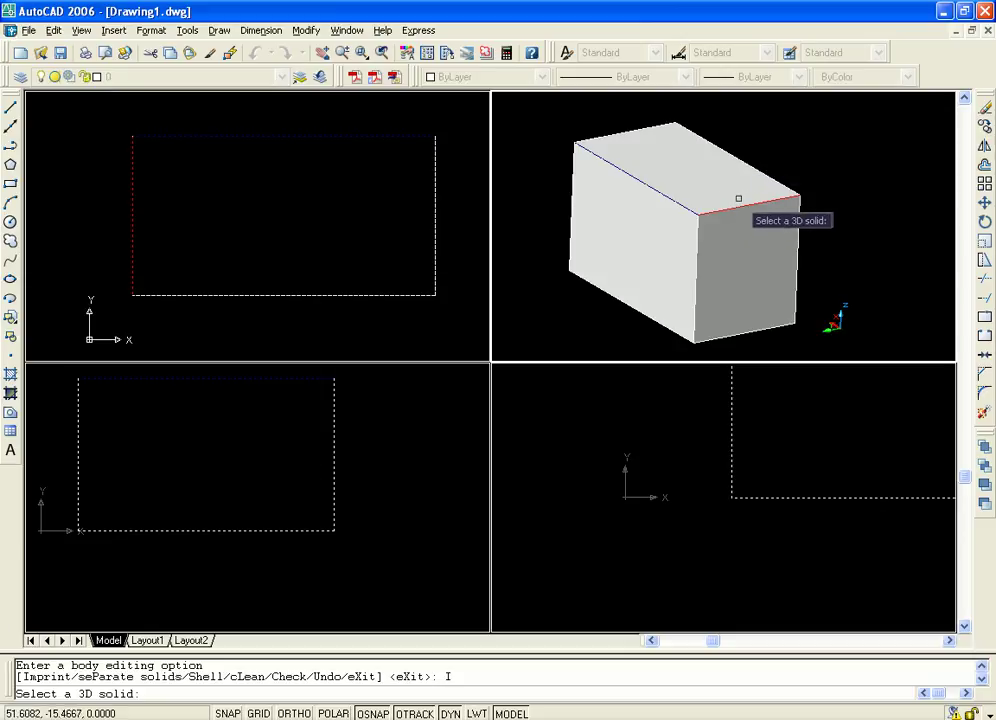
pyautogui.press('Return')
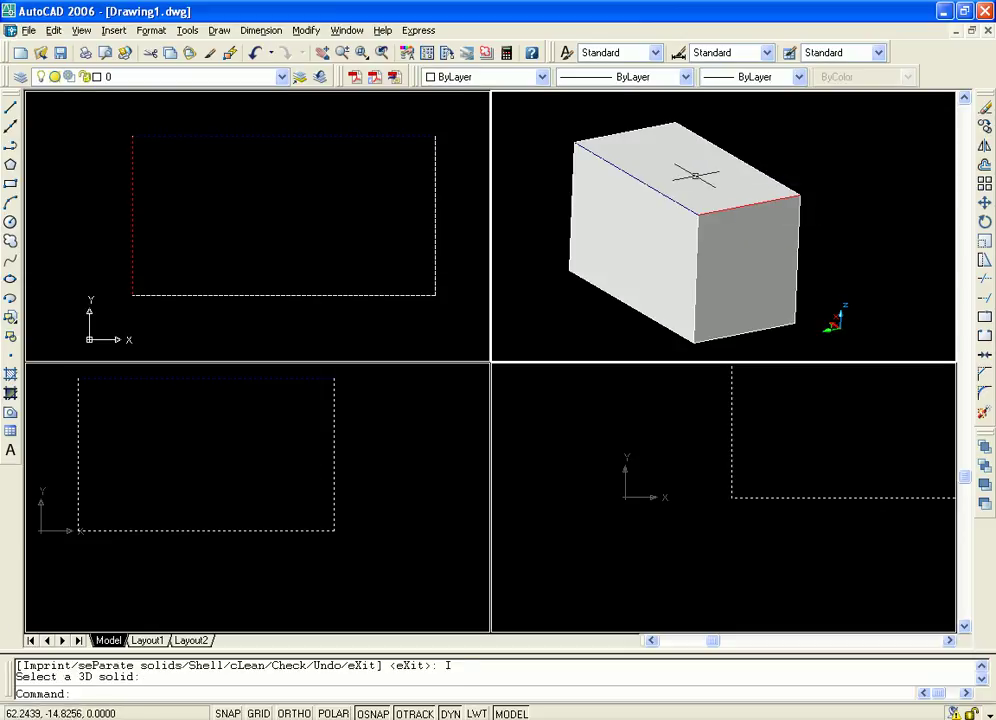
# Step: Select the box solid and examine its grips
pyautogui.scroll(-5, 775, 163)
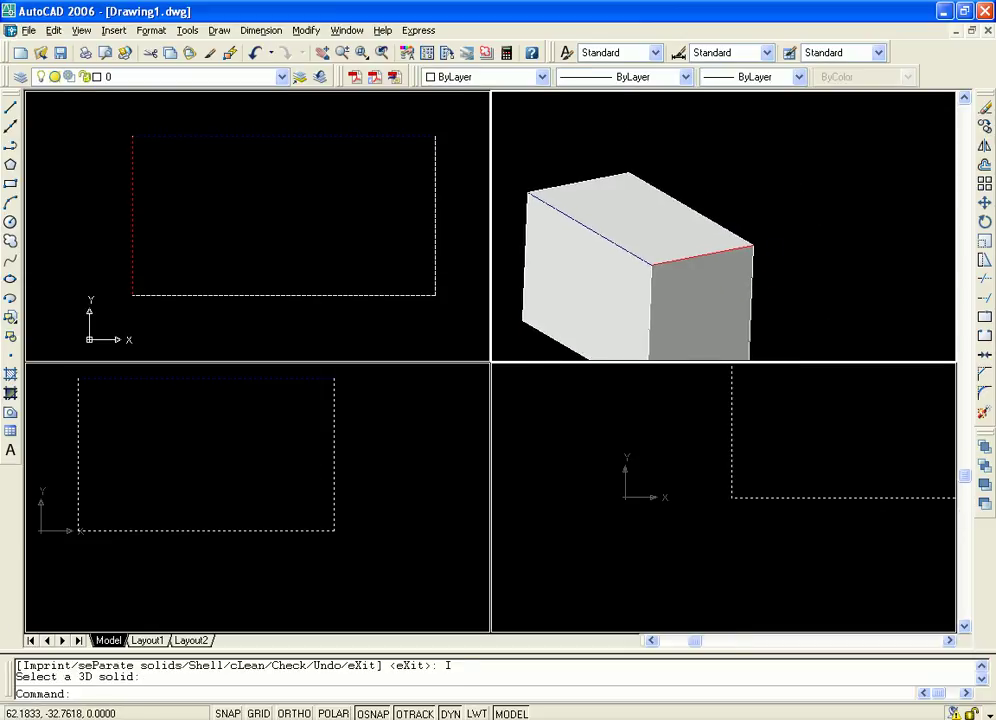
pyautogui.click(734, 232)
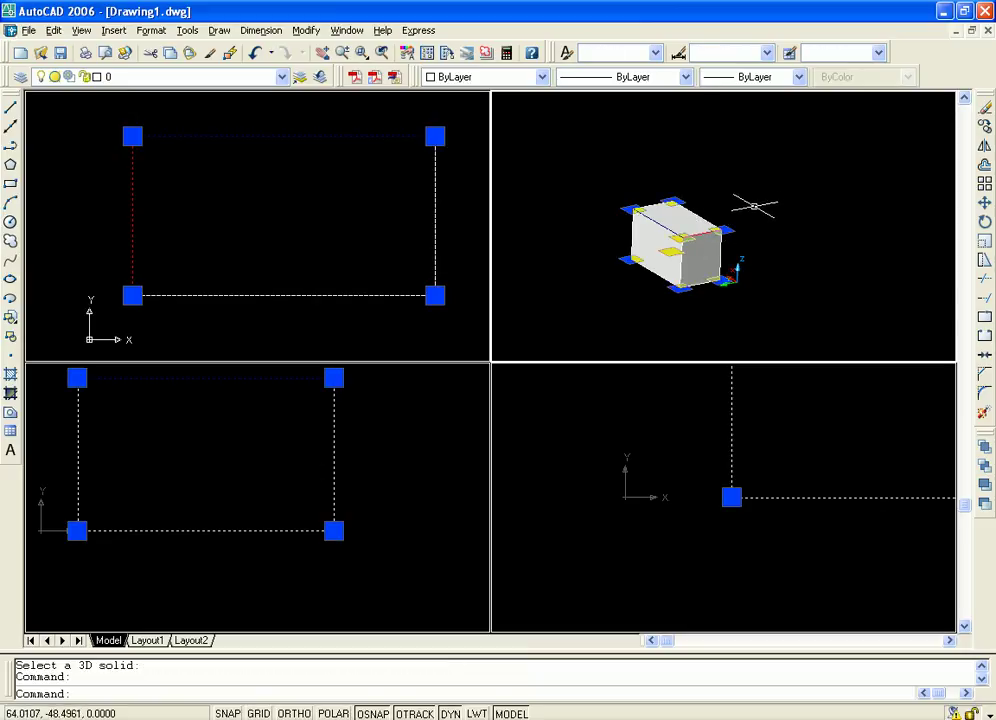
pyautogui.scroll(5, 784, 207)
pyautogui.scroll(-6, 627, 253)
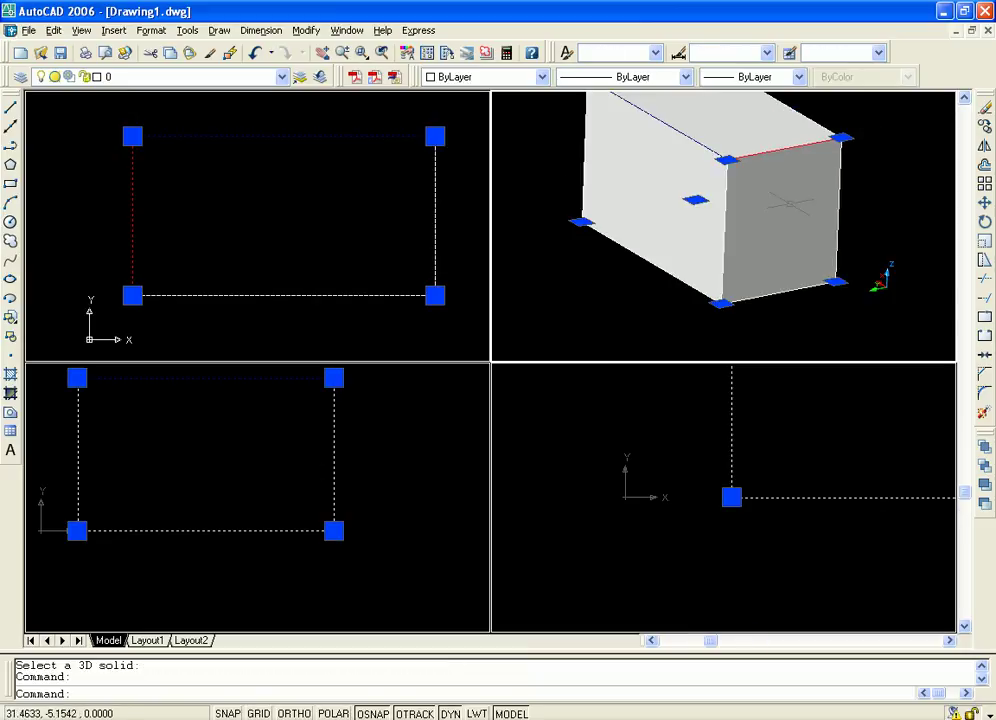
pyautogui.moveTo(836, 200); pyautogui.dragTo(808, 217, button='middle')
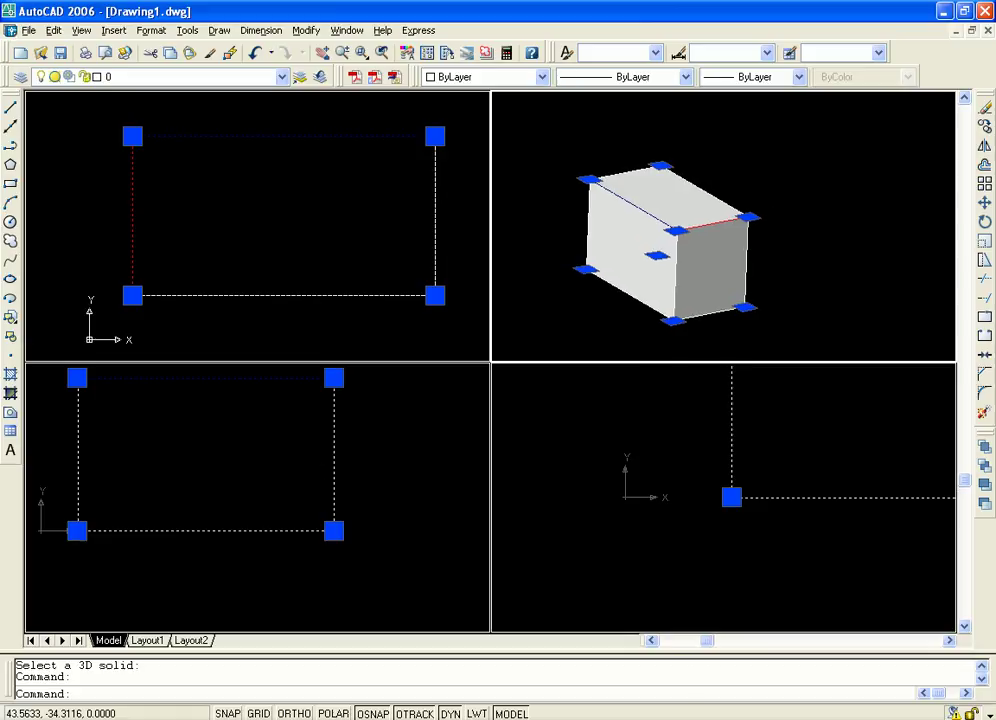
# Step: Try to imprint an object on the box, selecting the solid by its blue upper edge
pyautogui.click(305, 31)
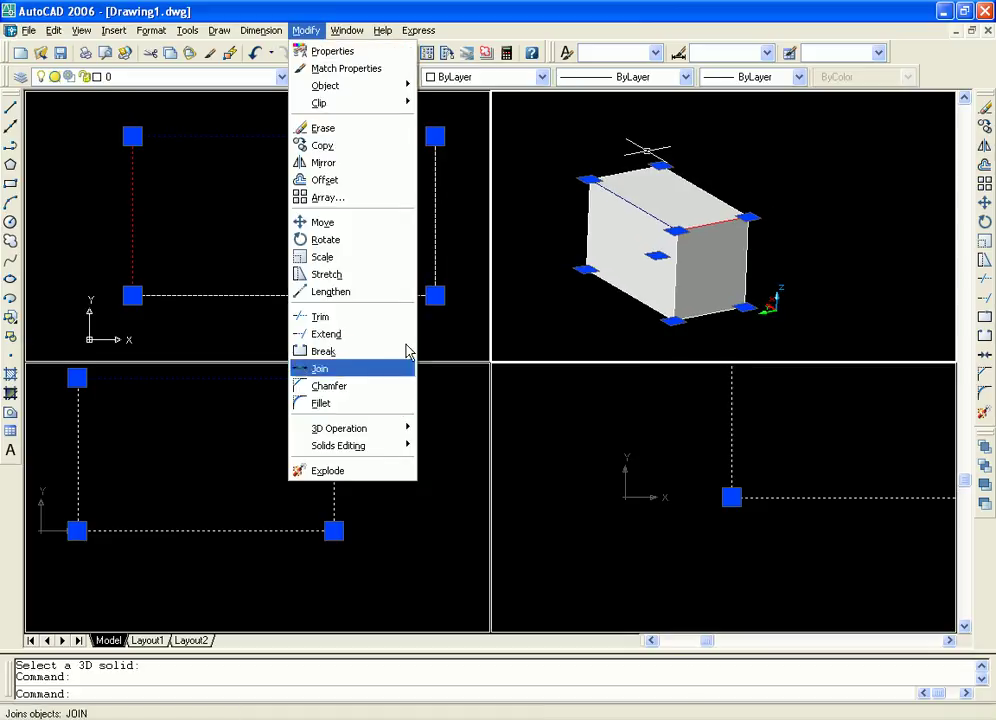
pyautogui.moveTo(411, 449)
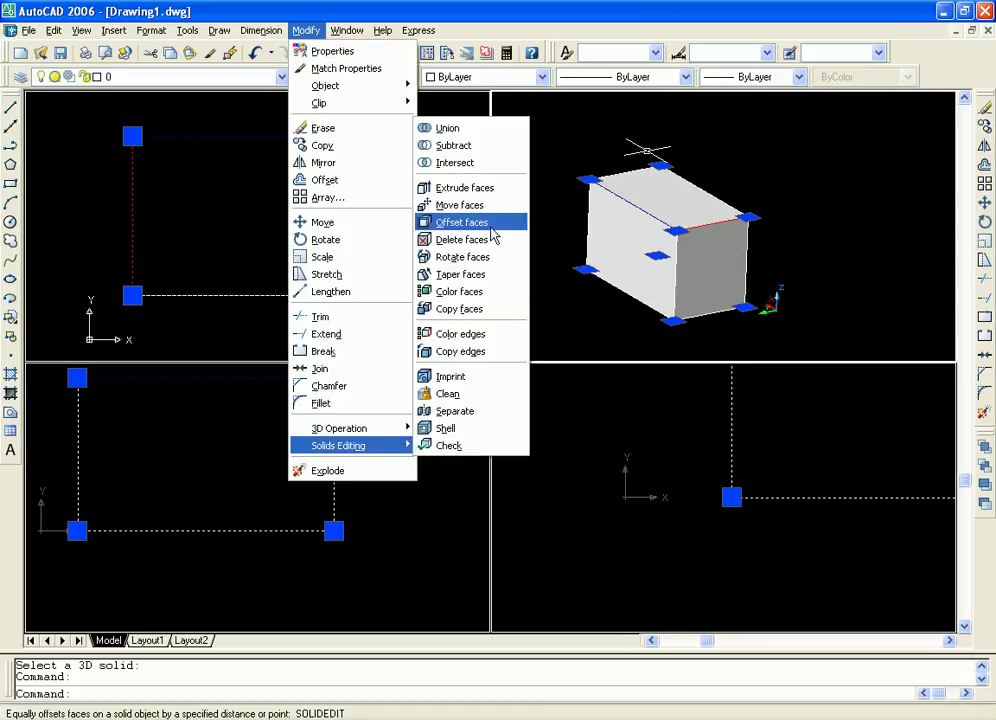
pyautogui.click(465, 378)
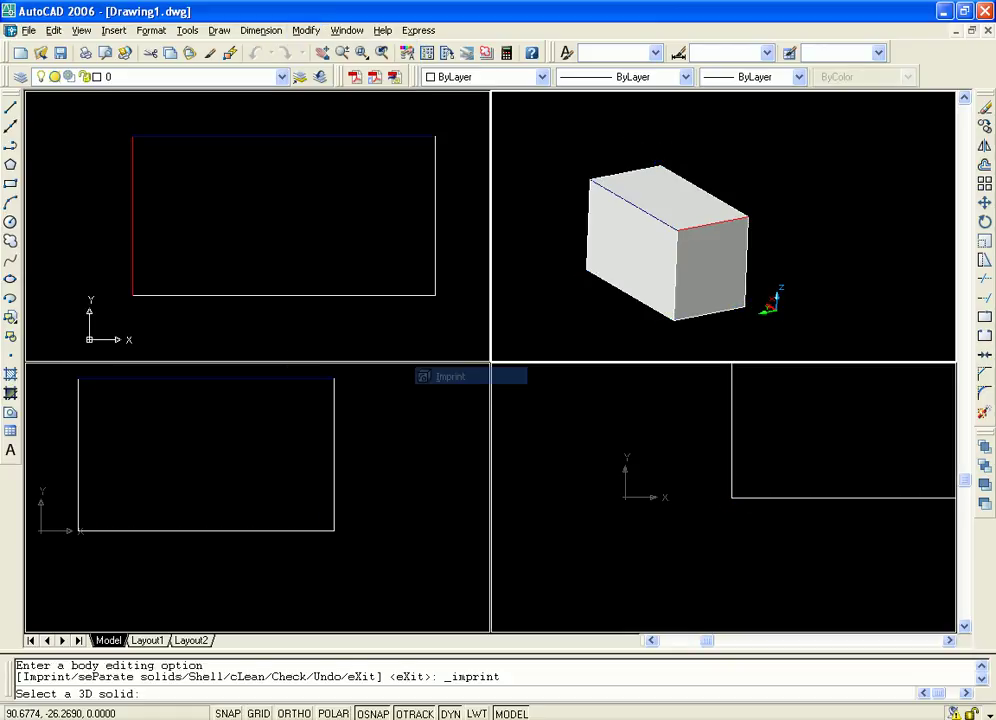
pyautogui.click(636, 207)
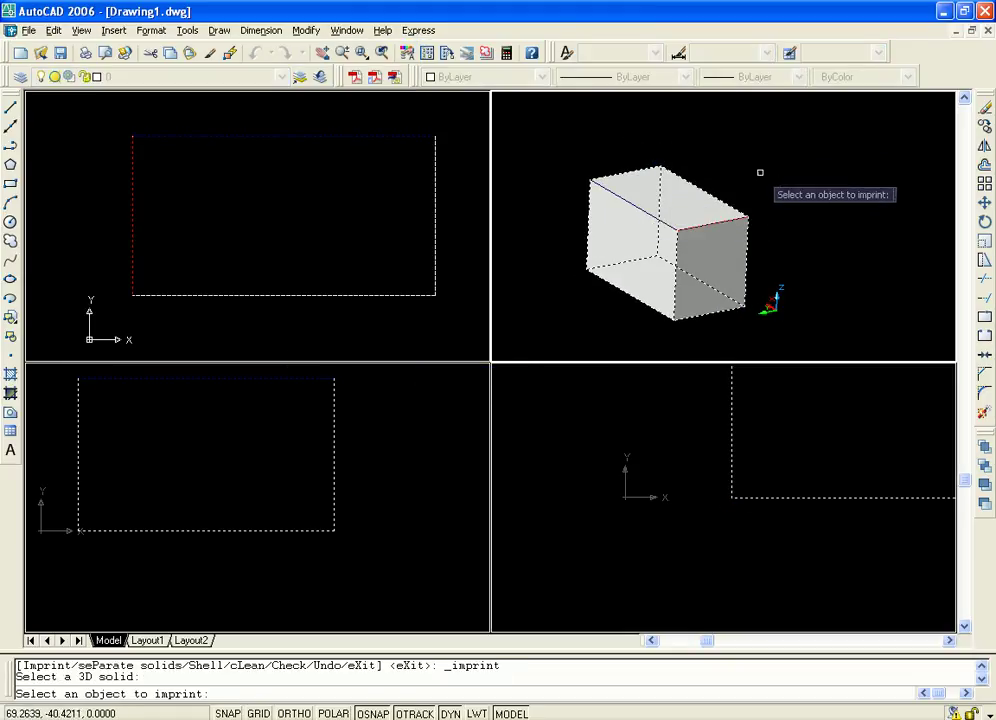
pyautogui.keyDown('shift'); pyautogui.moveTo(753, 178); pyautogui.dragTo(698, 224, button='middle'); pyautogui.keyUp('shift')
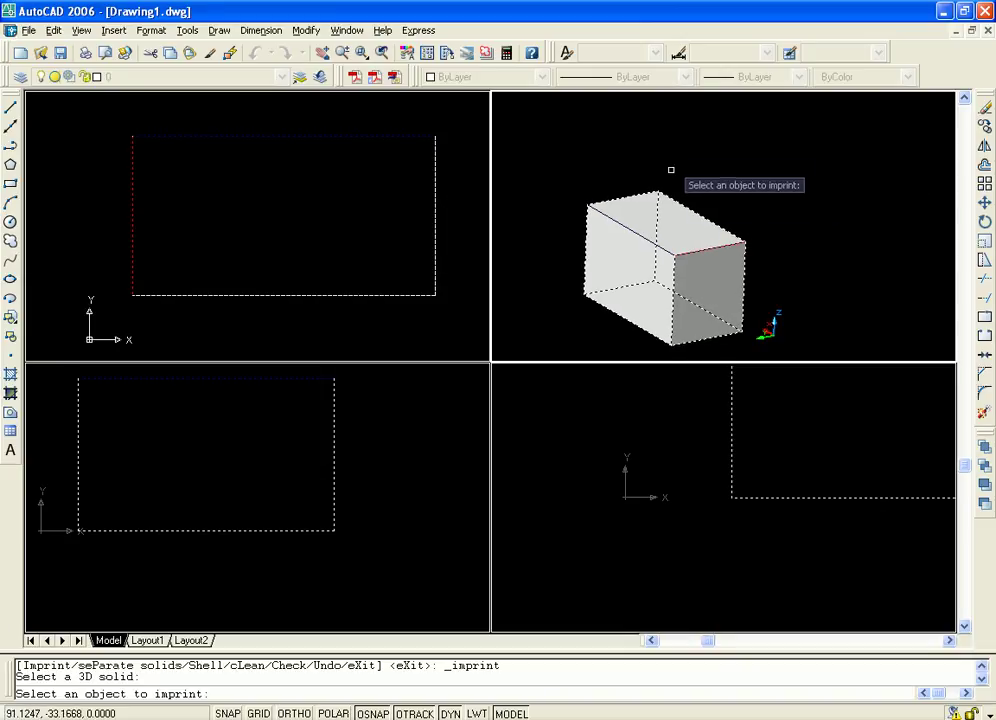
# Step: Restart Imprint on the box solid, call the Imprint option (I) again without an imprint object, and cancel the command
pyautogui.click(316, 32)
pyautogui.moveTo(398, 455)
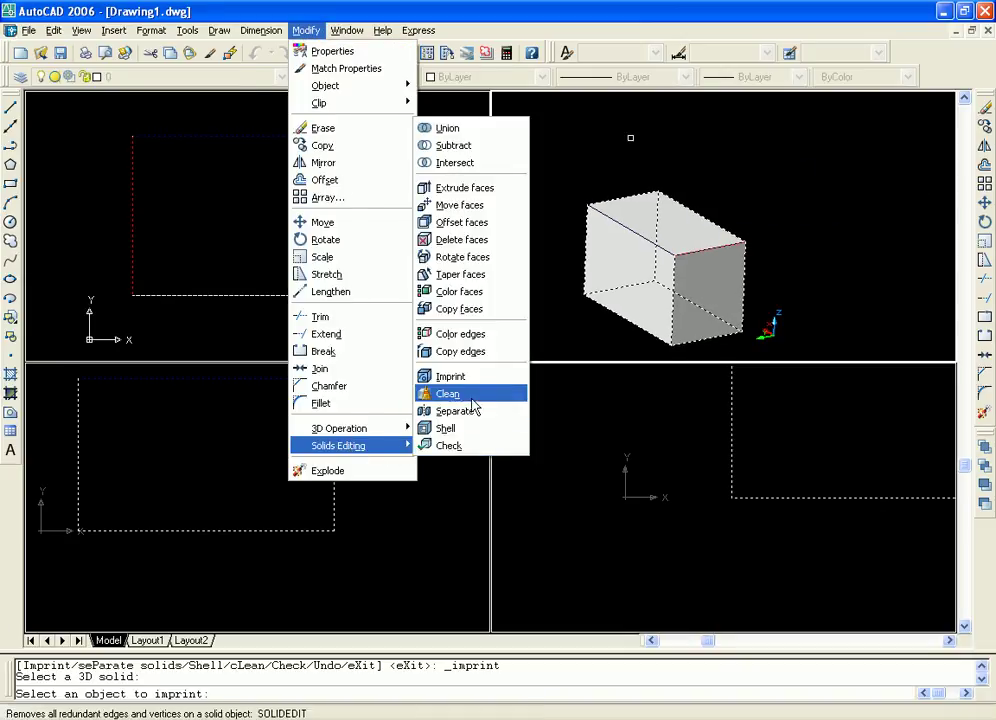
pyautogui.click(452, 376)
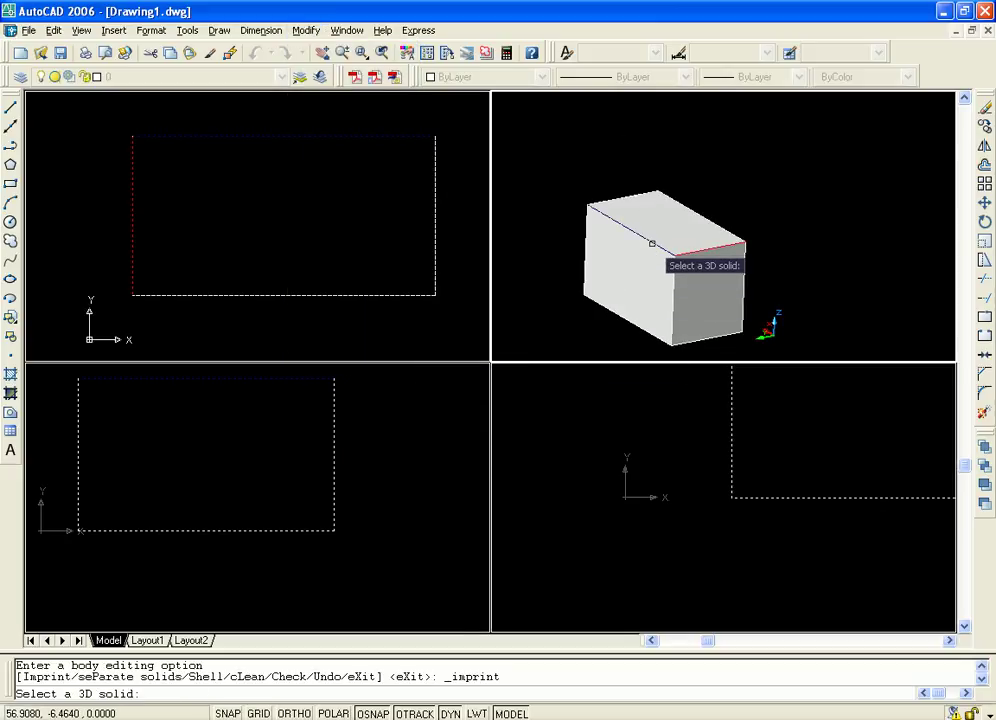
pyautogui.click(651, 241)
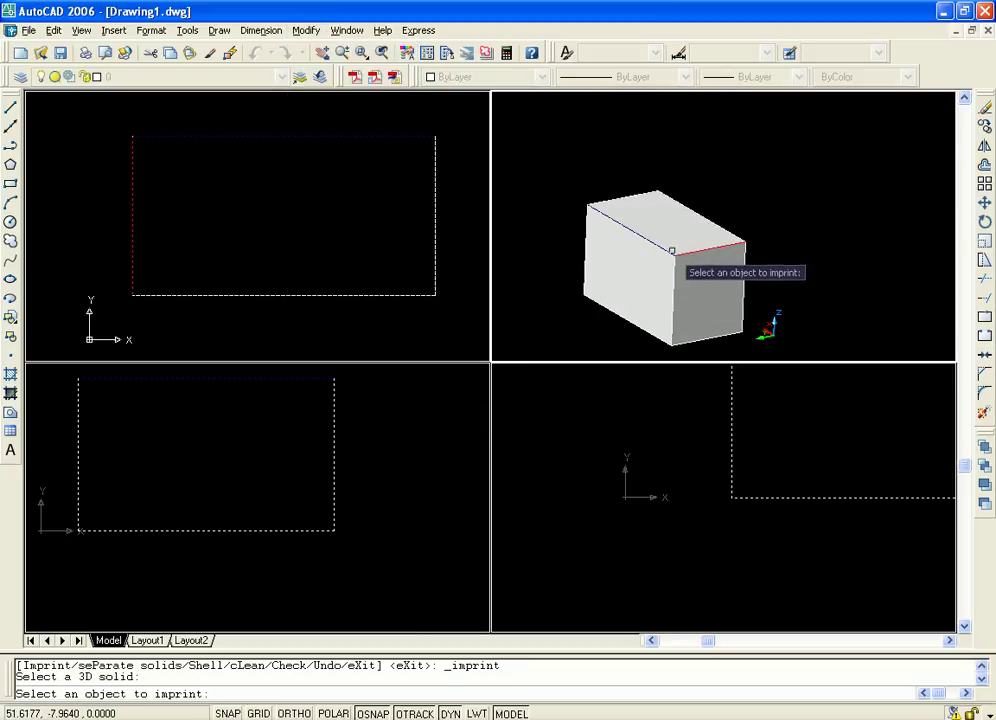
pyautogui.press('Return')
pyautogui.write('I')
pyautogui.press('Return')
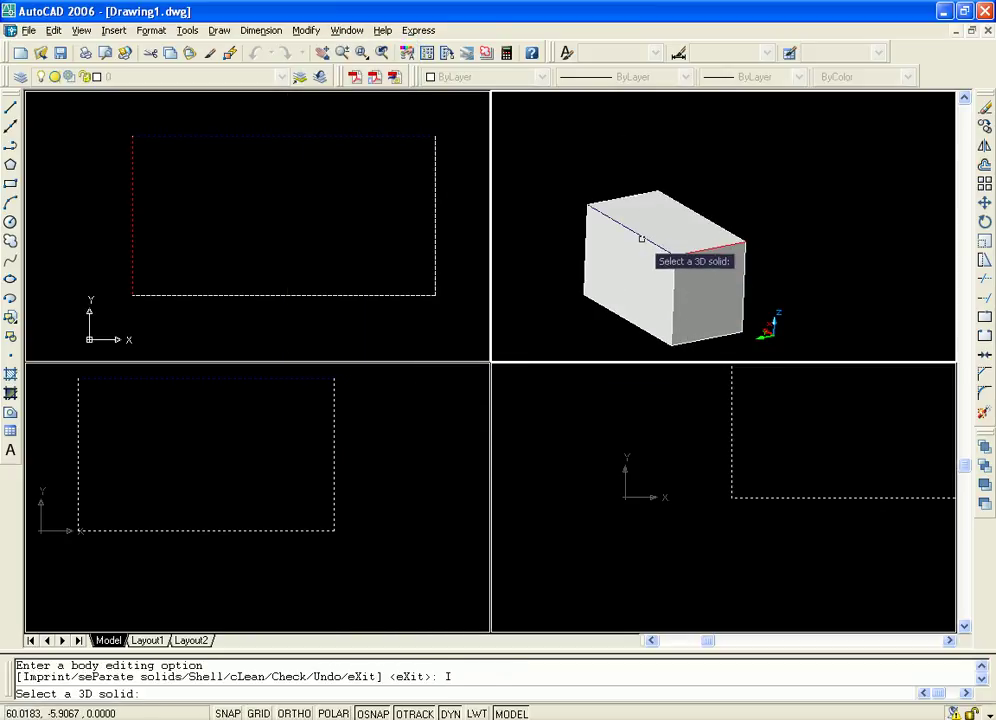
pyautogui.press('Escape')
pyautogui.press('Escape')
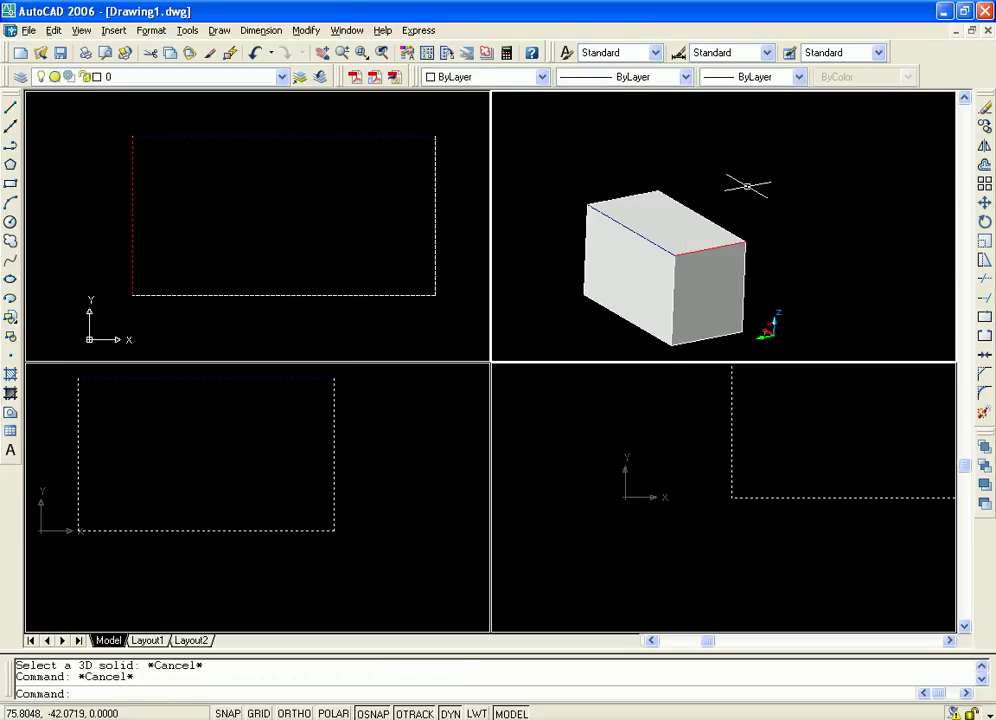
# Step: Try Imprint once more with the box as the 3D solid, skip the object to imprint, and cancel the command
pyautogui.moveTo(747, 186); pyautogui.dragTo(749, 173, button='middle')
pyautogui.click(716, 233)
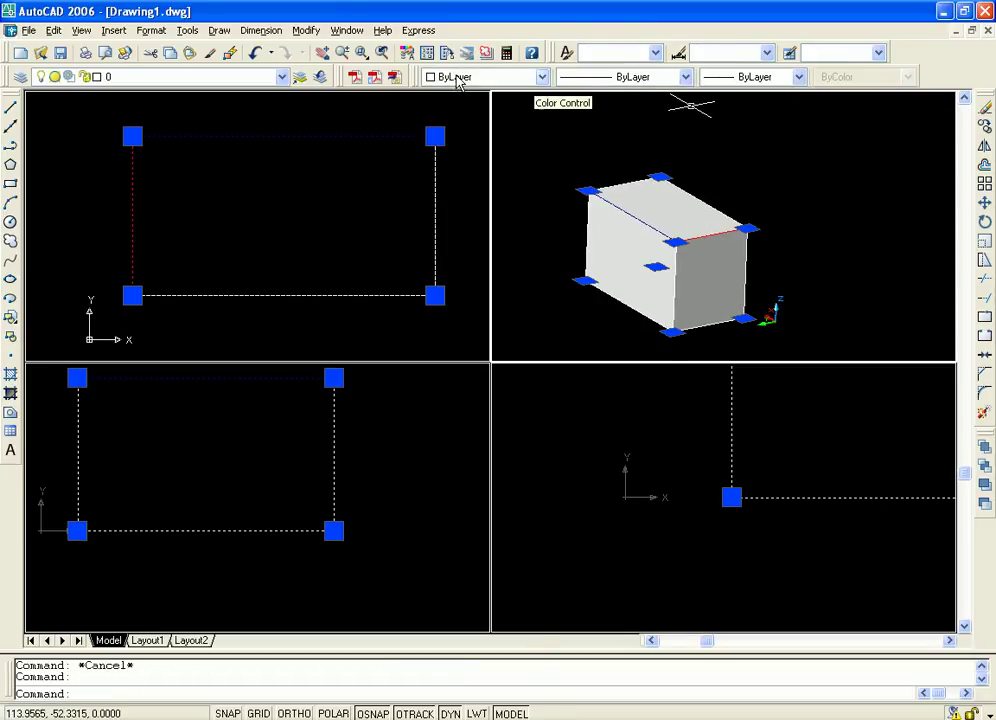
pyautogui.click(305, 30)
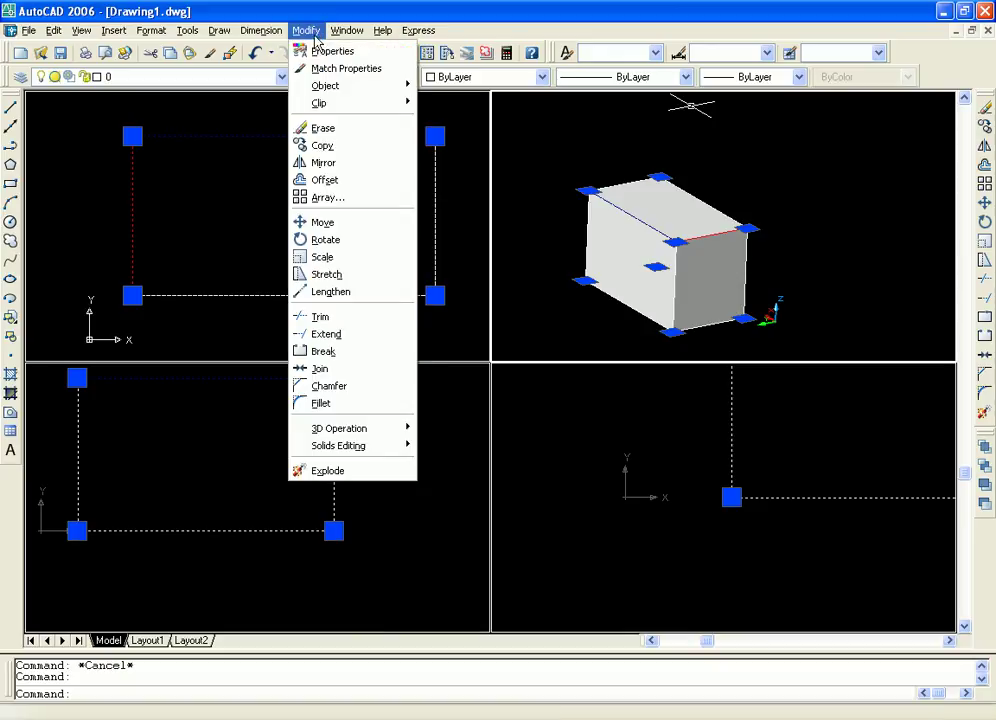
pyautogui.moveTo(402, 446)
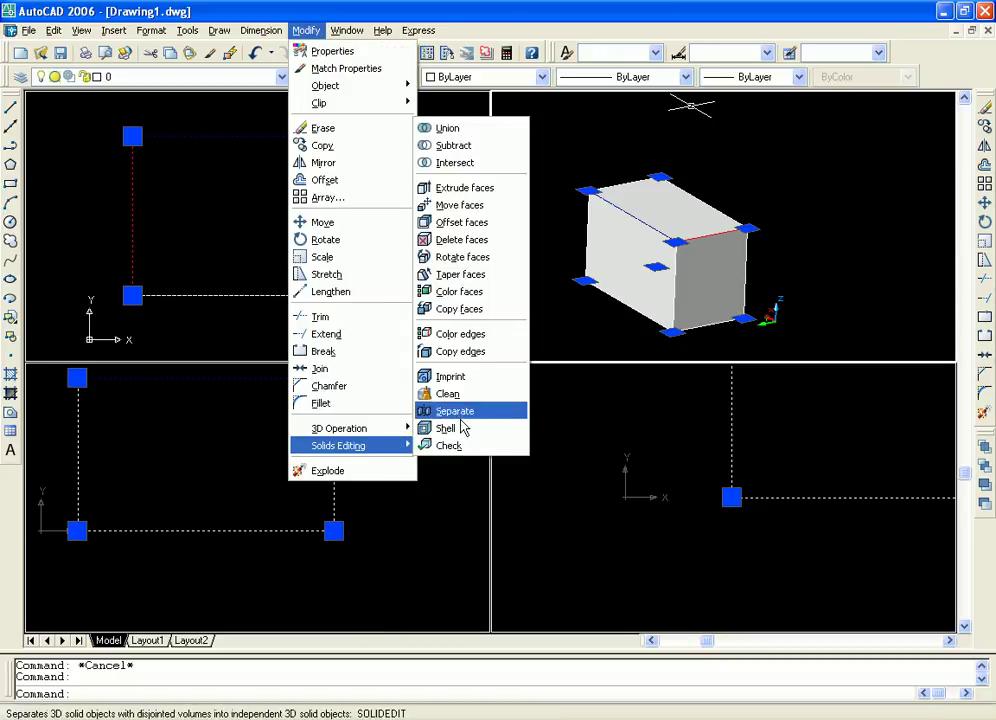
pyautogui.click(466, 378)
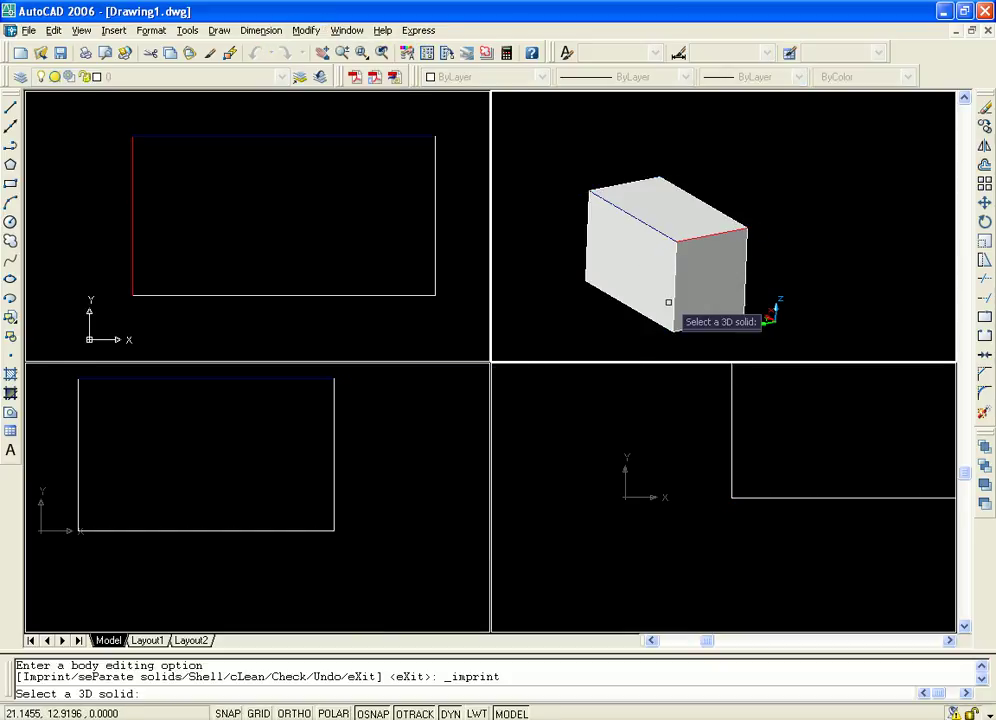
pyautogui.click(637, 215)
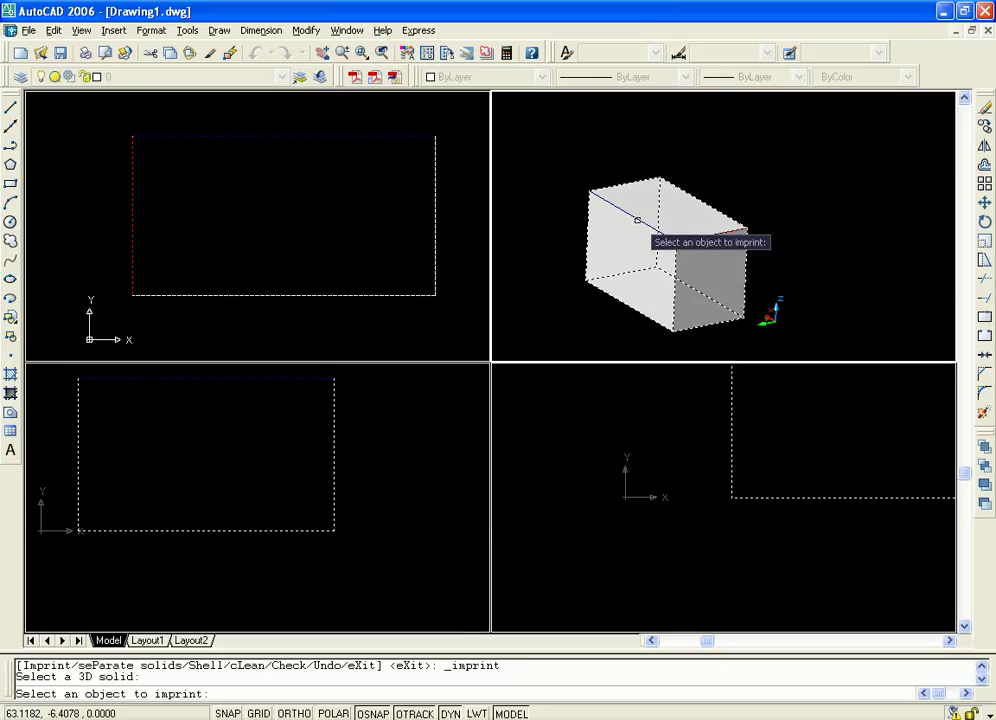
pyautogui.press('Return')
pyautogui.click(706, 268)
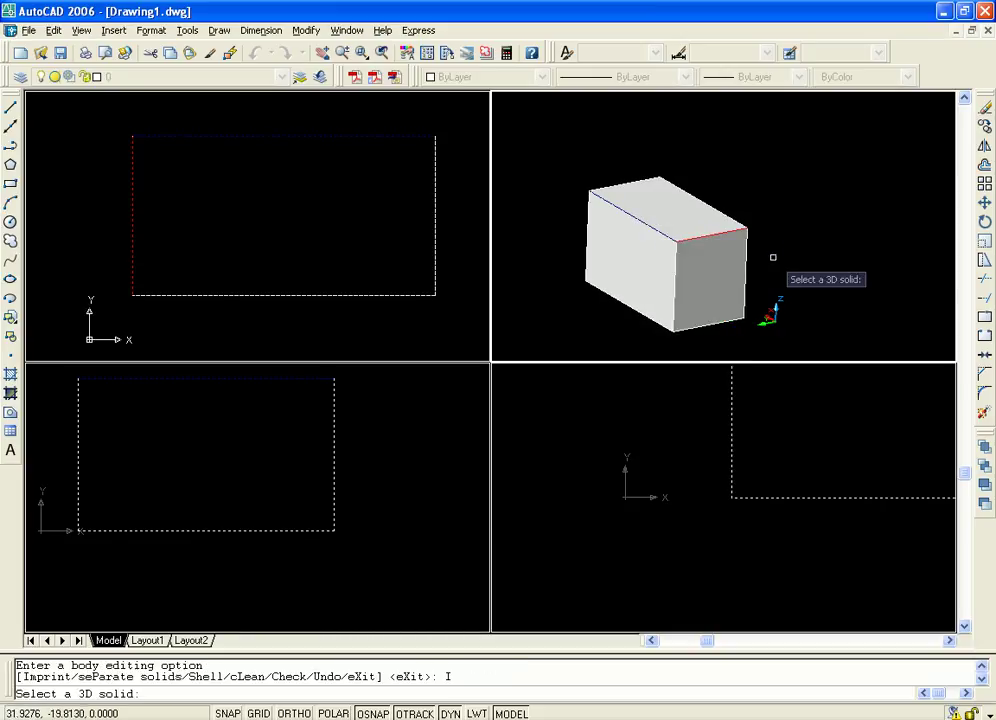
pyautogui.scroll(-3, 828, 200)
pyautogui.scroll(-1, 828, 215)
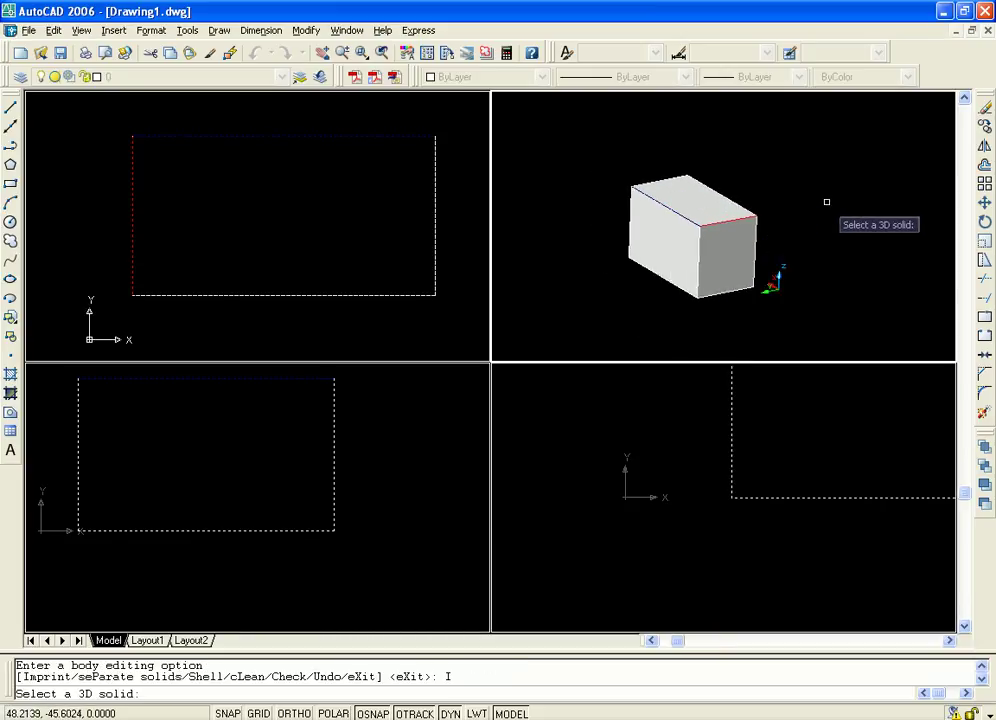
pyautogui.scroll(3, 760, 212)
pyautogui.press('Escape')
pyautogui.scroll(-1, 758, 207)
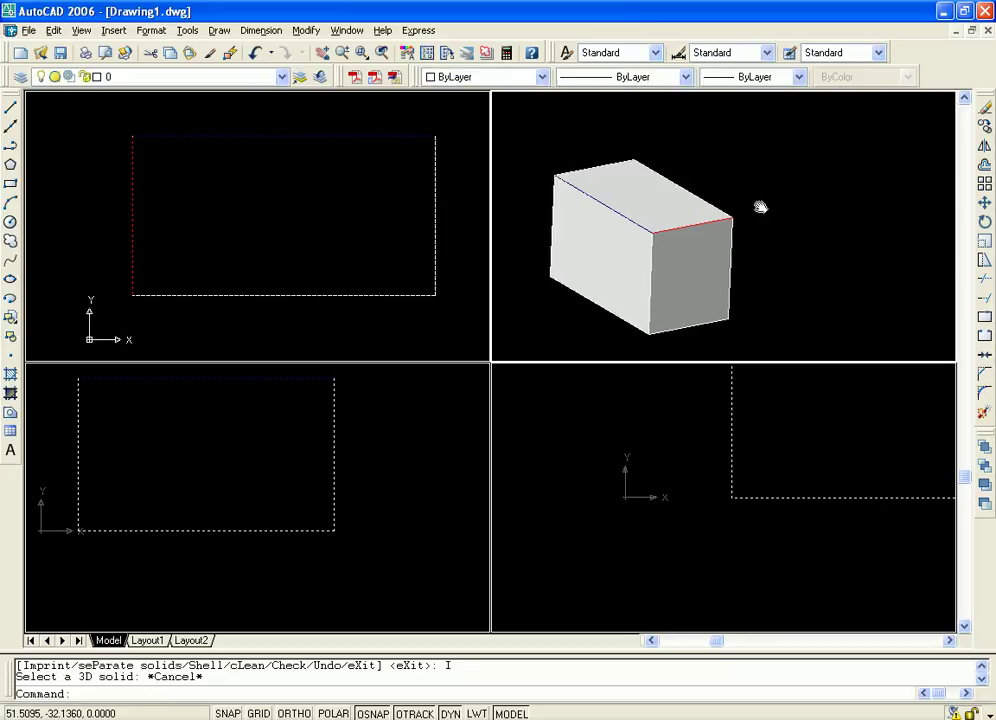
pyautogui.scroll(1, 716, 179)
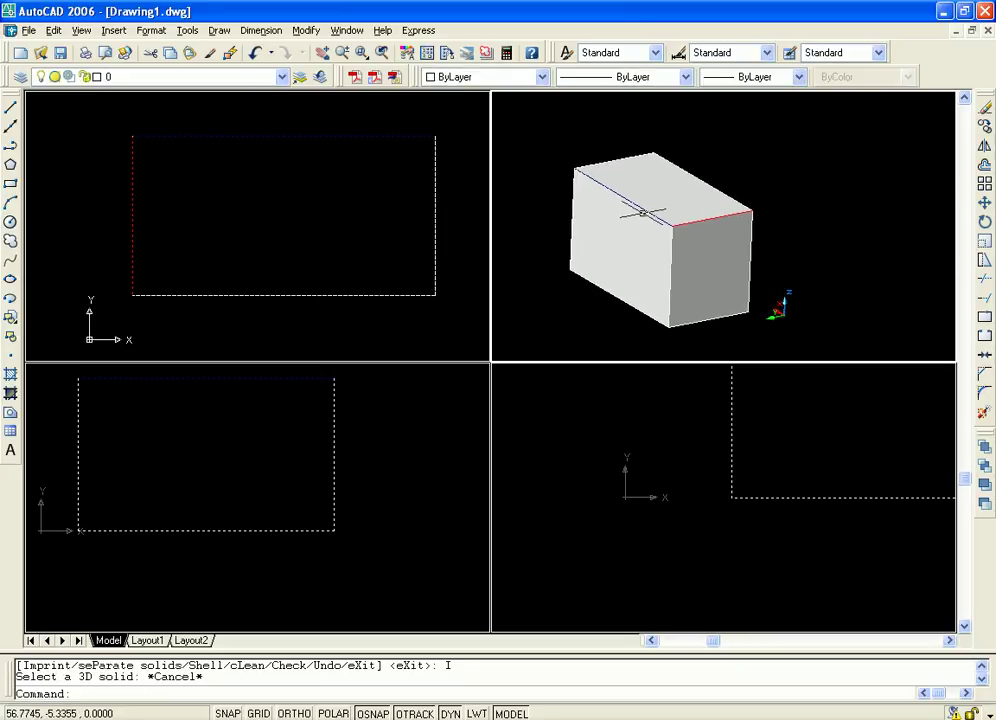
pyautogui.press('Escape')
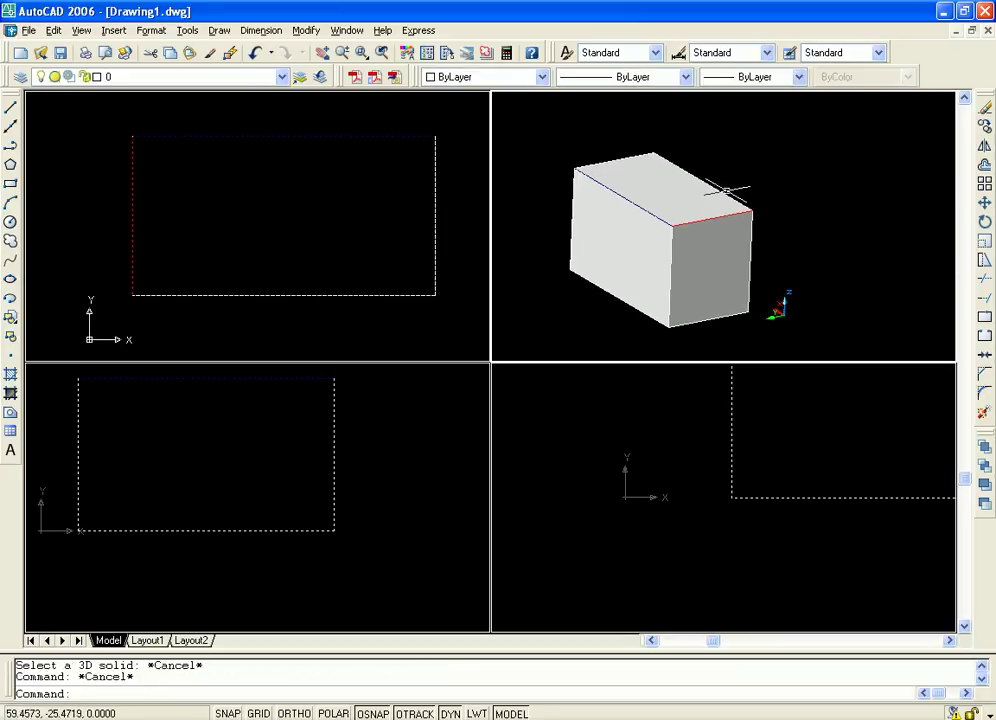
# Step: Clean the box solid with the Clean body-editing operation, repeating it on the same solid within the command
pyautogui.hotkey('ctrl', 'a')
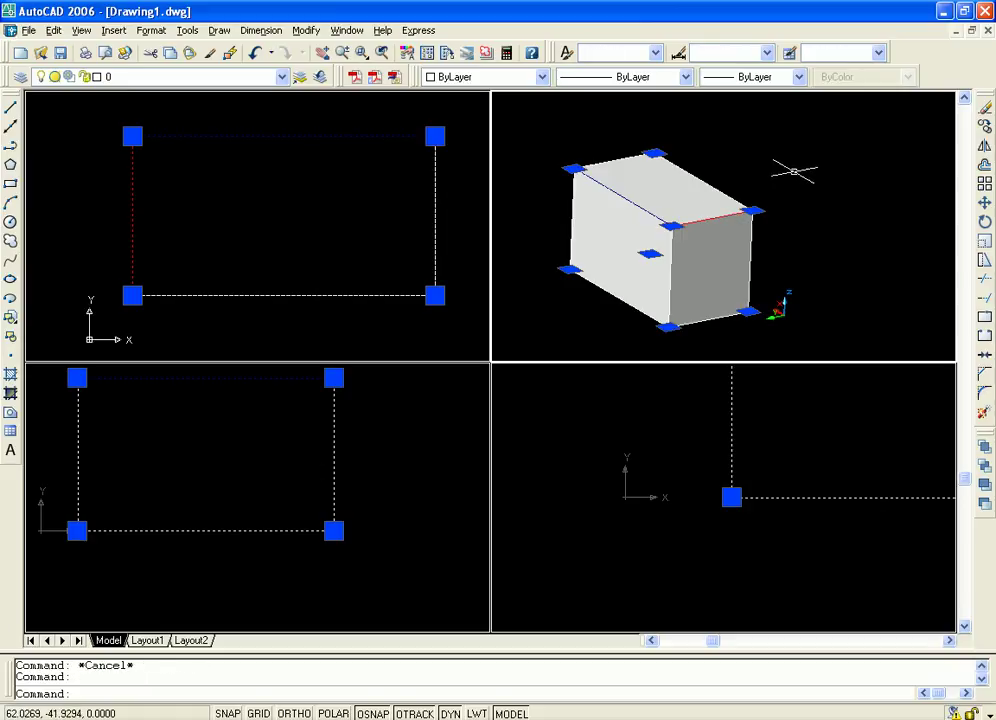
pyautogui.press('Escape')
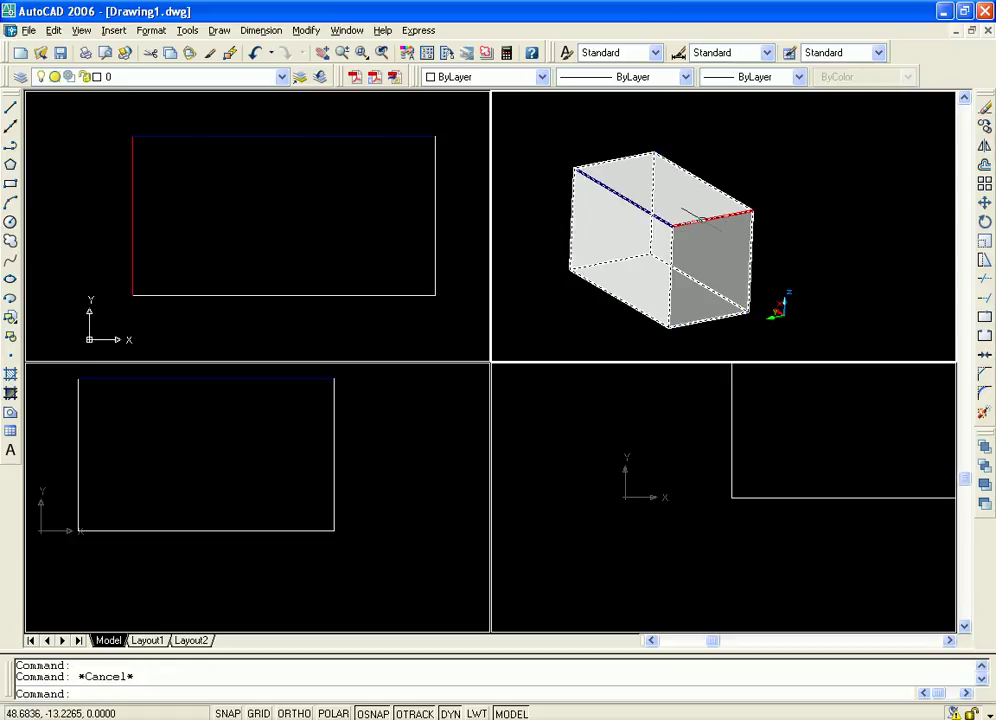
pyautogui.hotkey('ctrl', 'a')
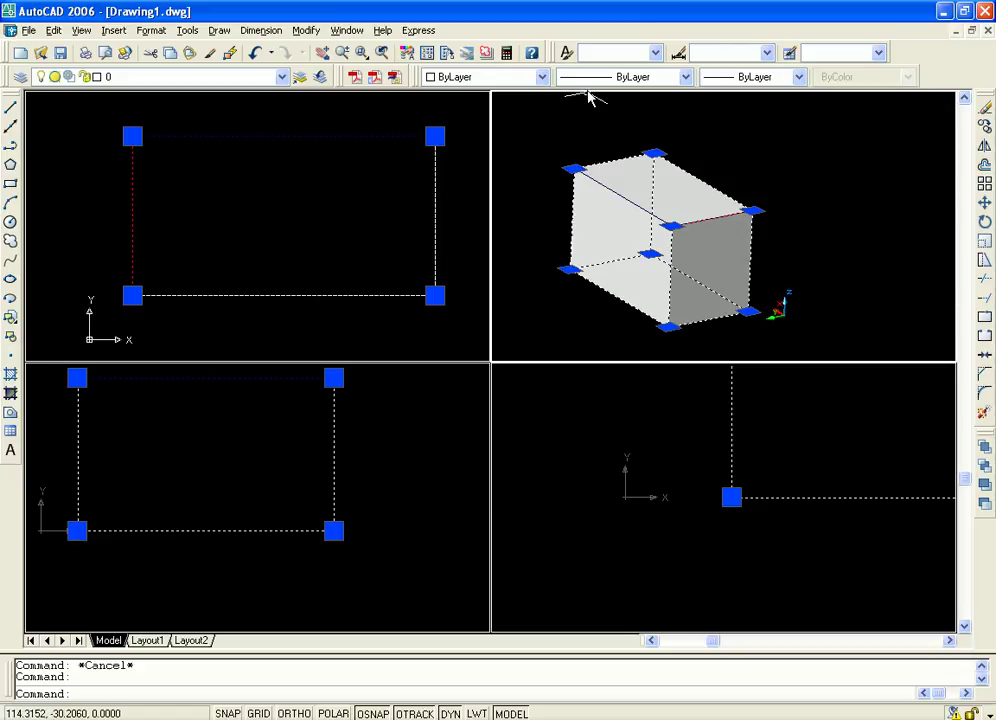
pyautogui.click(307, 31)
pyautogui.moveTo(366, 446)
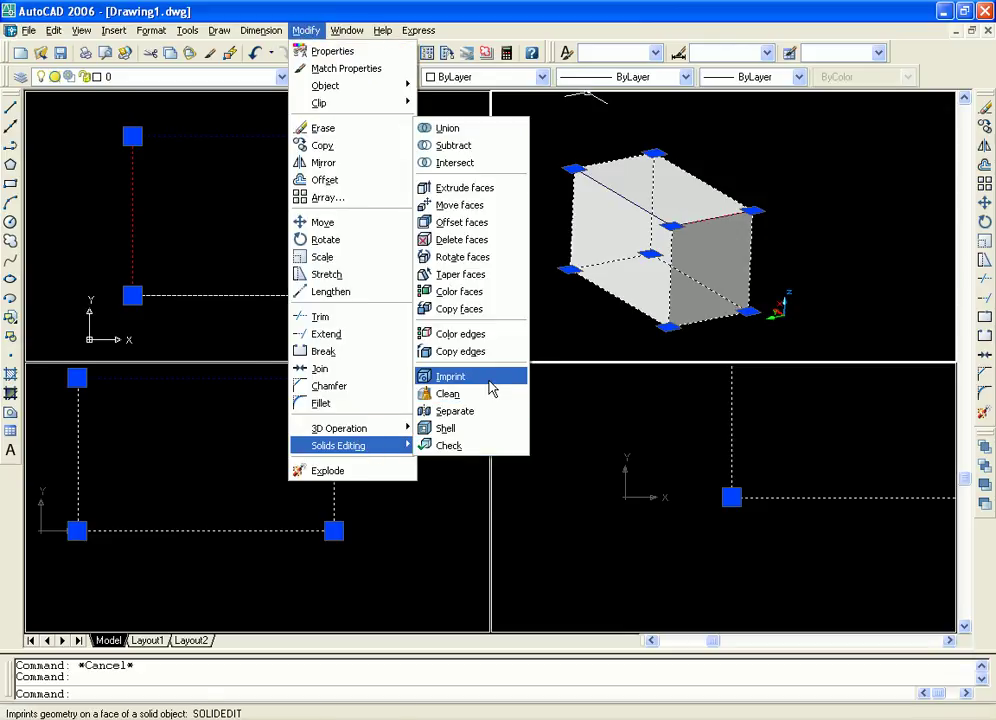
pyautogui.click(478, 394)
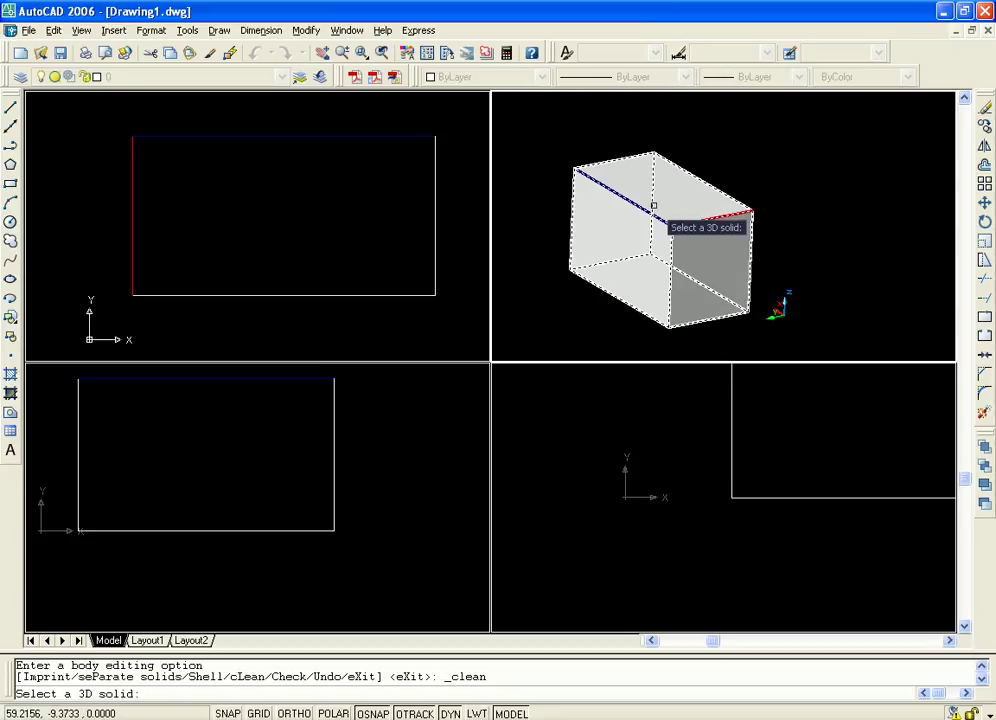
pyautogui.click(650, 212)
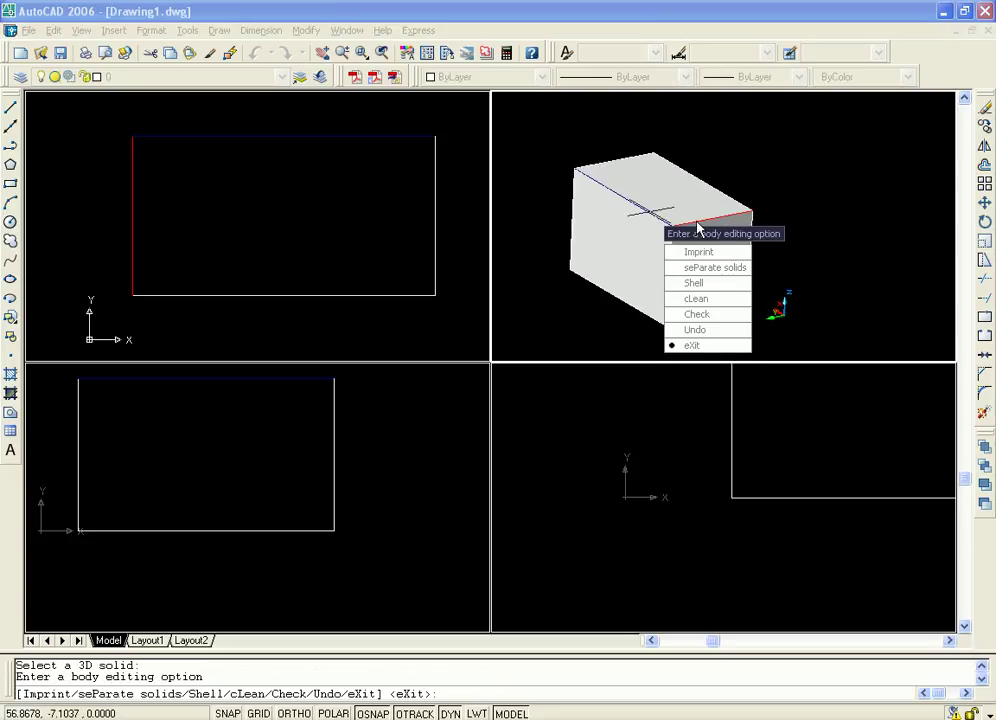
pyautogui.click(722, 298)
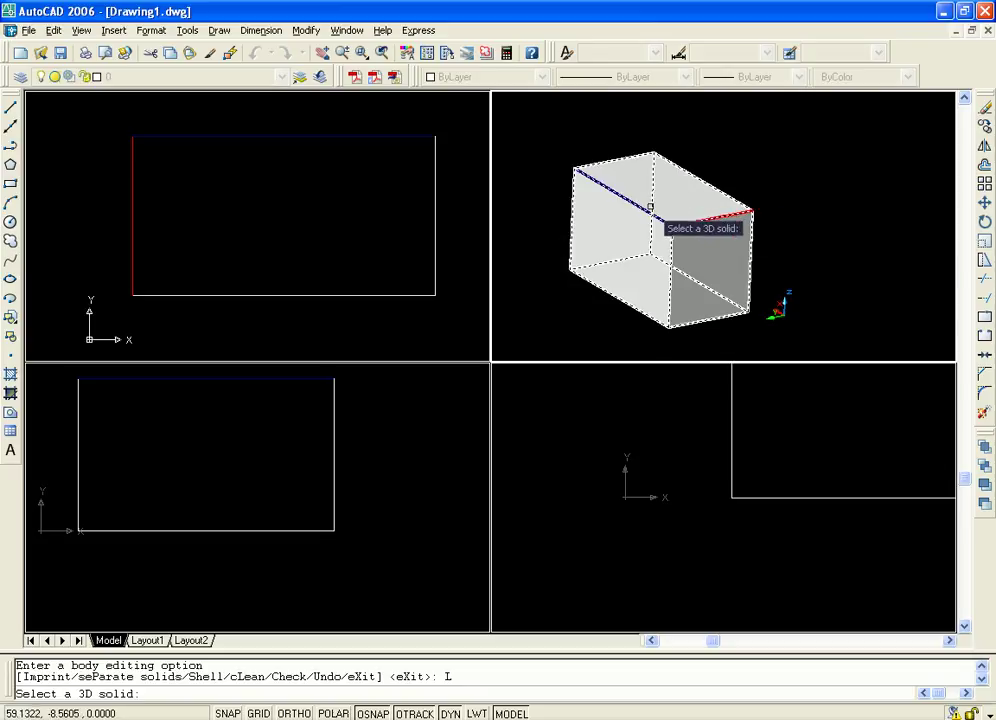
pyautogui.click(640, 206)
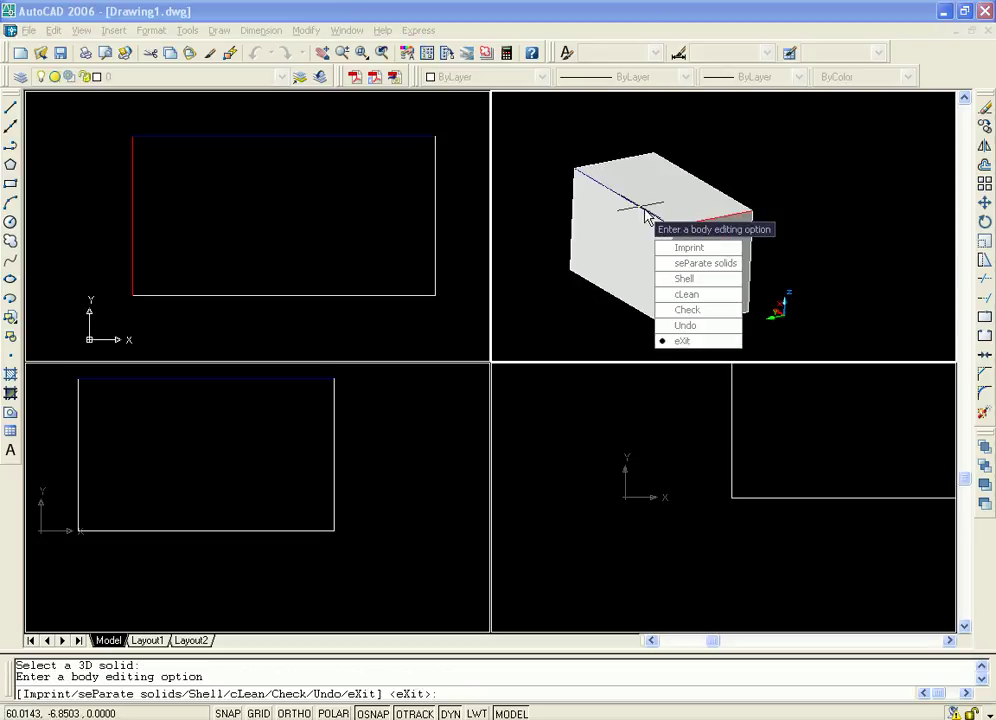
pyautogui.click(690, 294)
pyautogui.press('Escape')
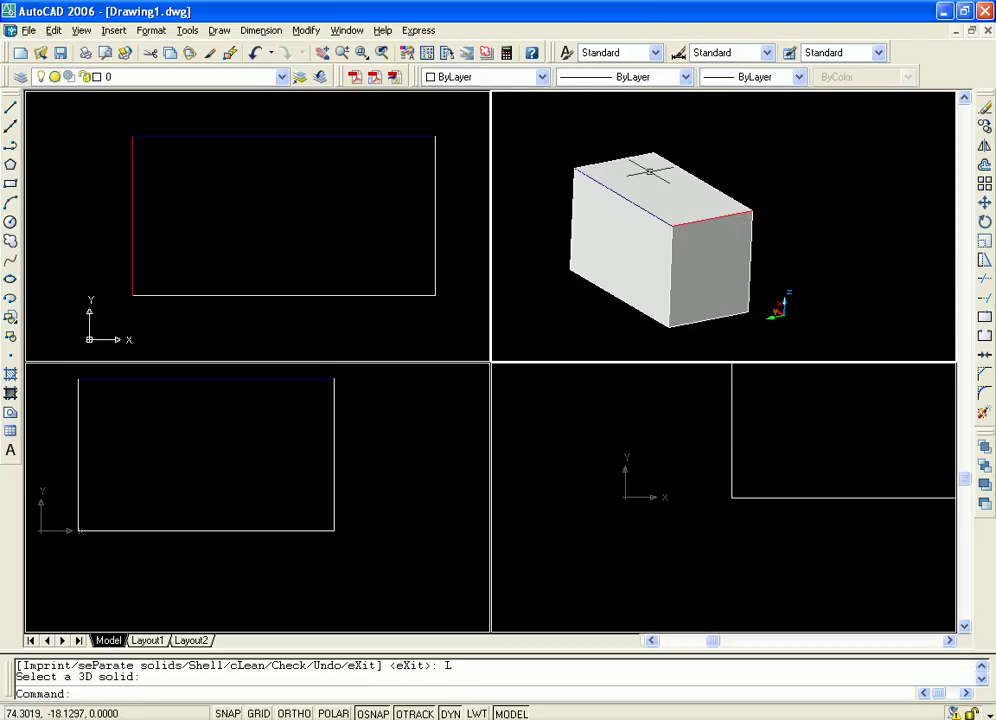
# Step: Run Clean once more on the box solid and leave the body-editing command
pyautogui.click(650, 152)
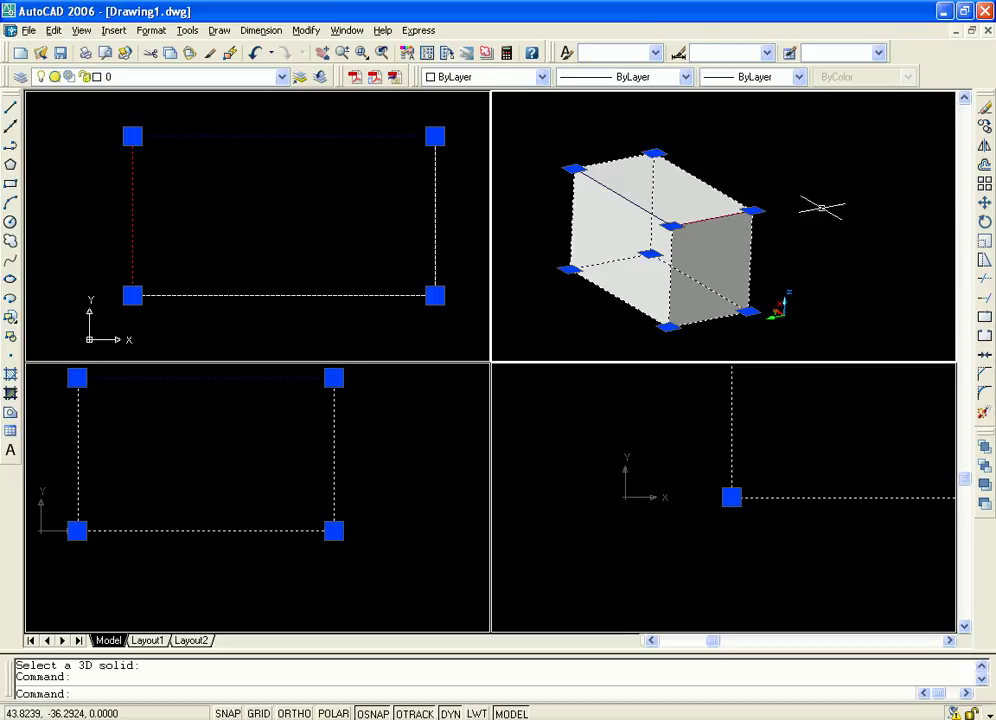
pyautogui.click(321, 30)
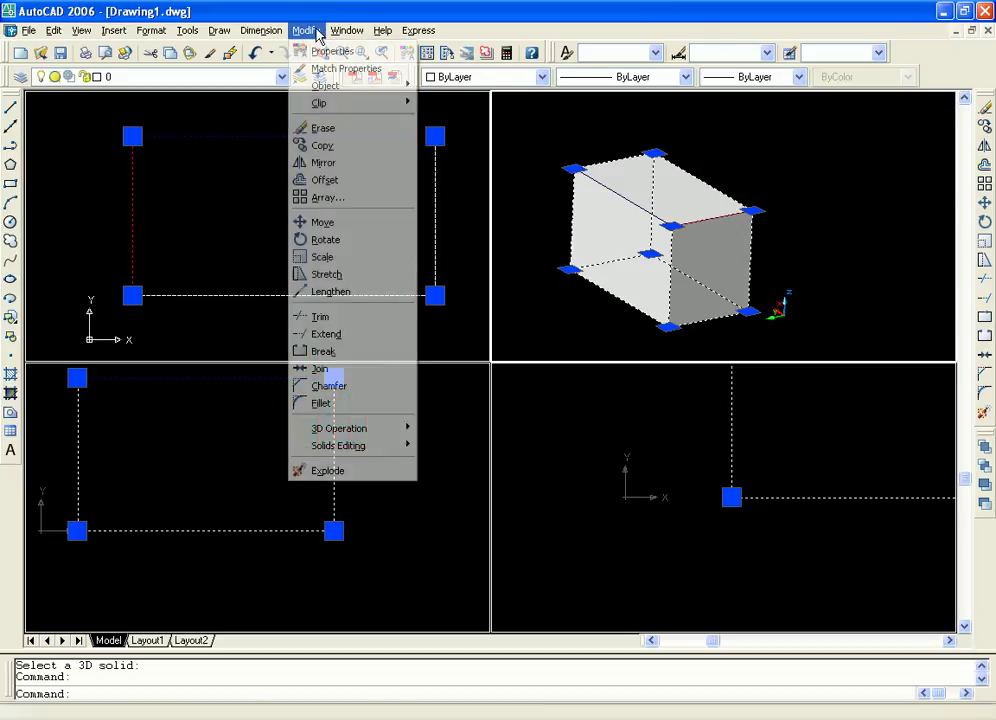
pyautogui.moveTo(395, 451)
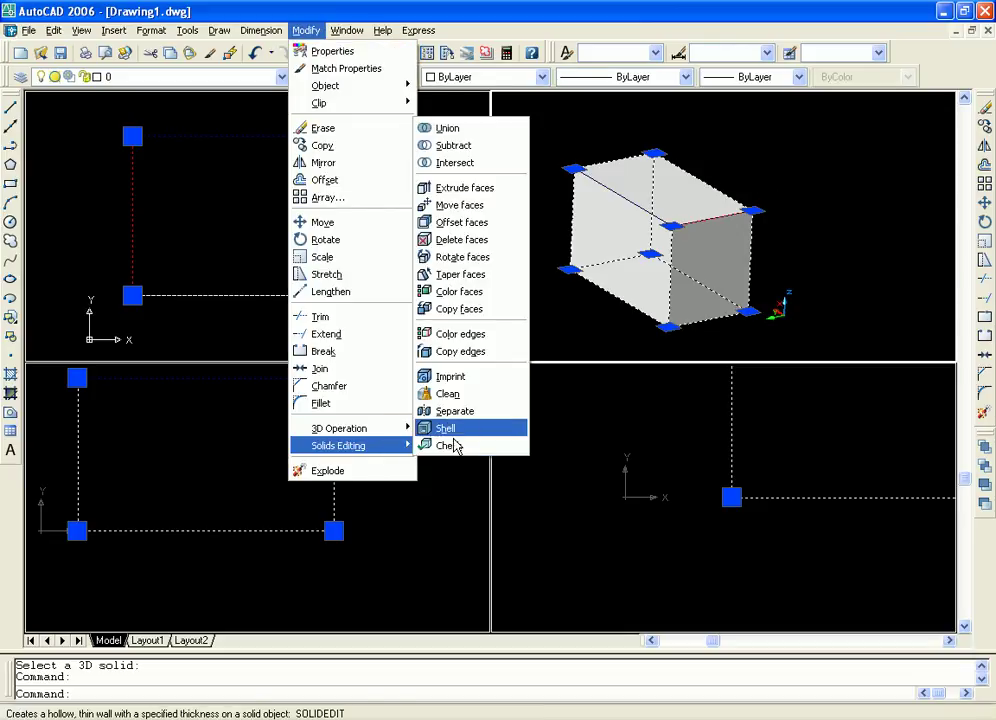
pyautogui.click(479, 396)
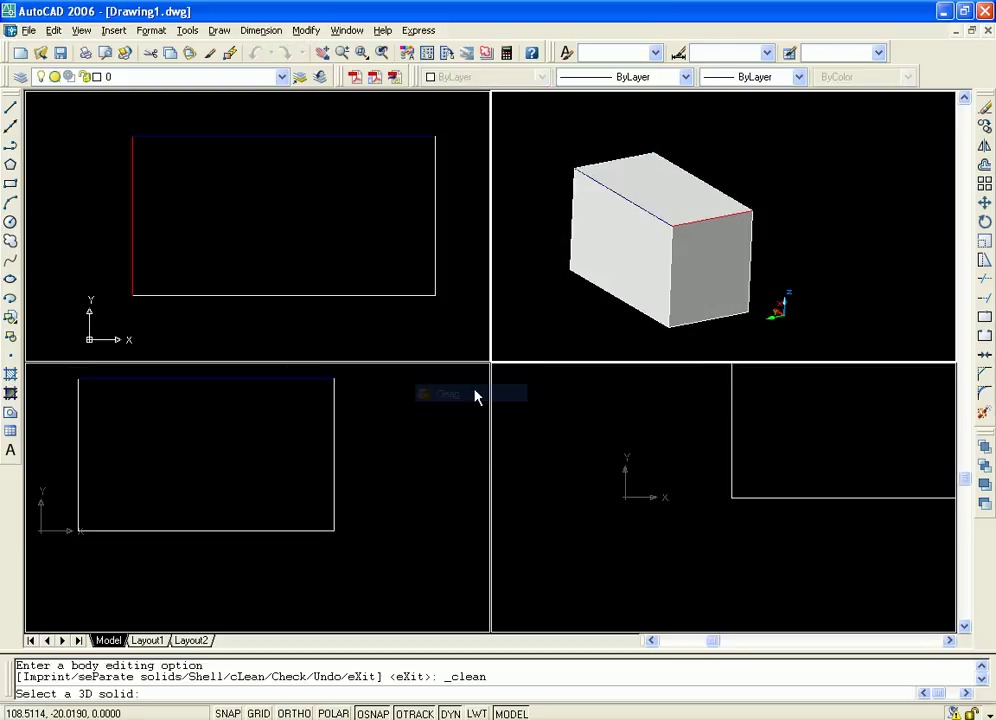
pyautogui.click(636, 212)
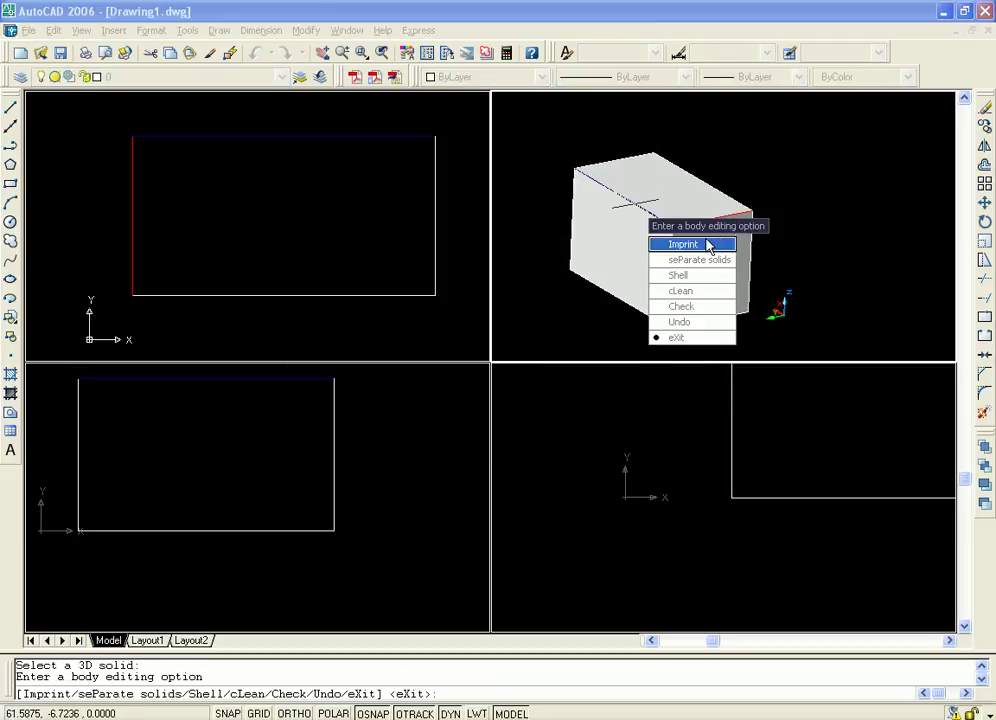
pyautogui.press('Escape')
pyautogui.press('Escape')
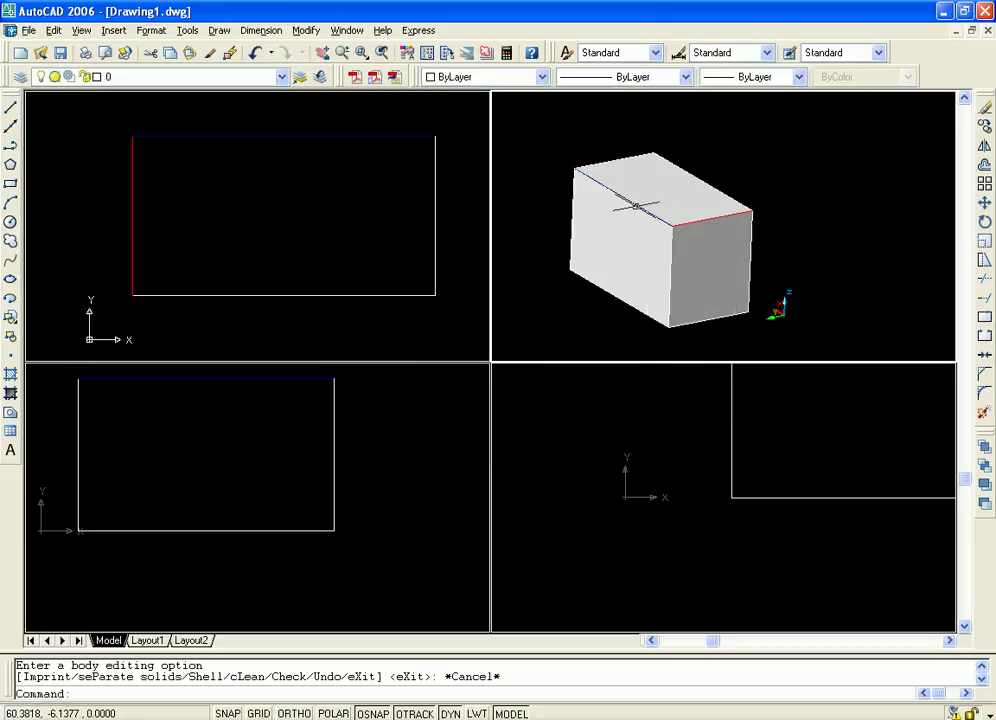
# Step: Try to split the box into independent solids with the Separate body-editing operation
pyautogui.scroll(-4, 758, 207)
pyautogui.scroll(2, 750, 207)
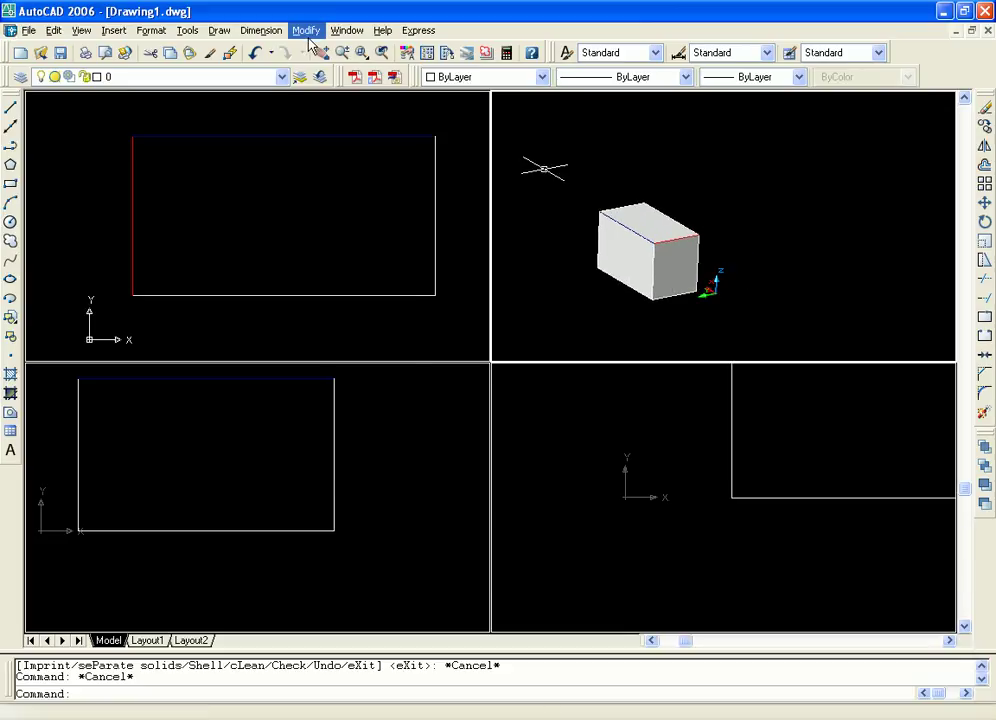
pyautogui.click(309, 35)
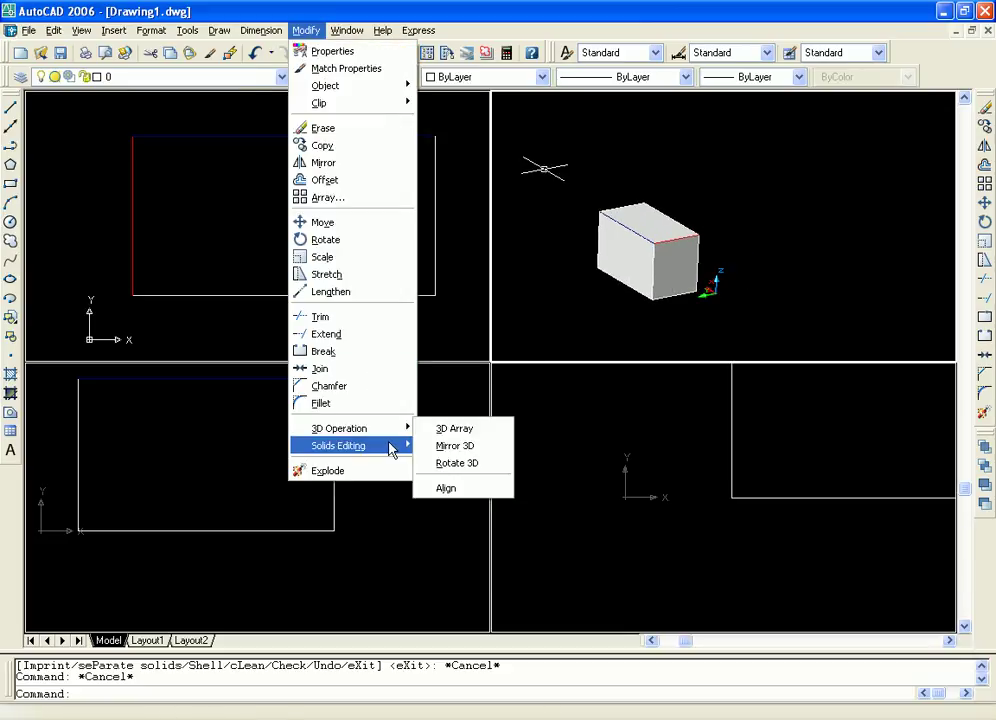
pyautogui.moveTo(392, 450)
pyautogui.click(466, 410)
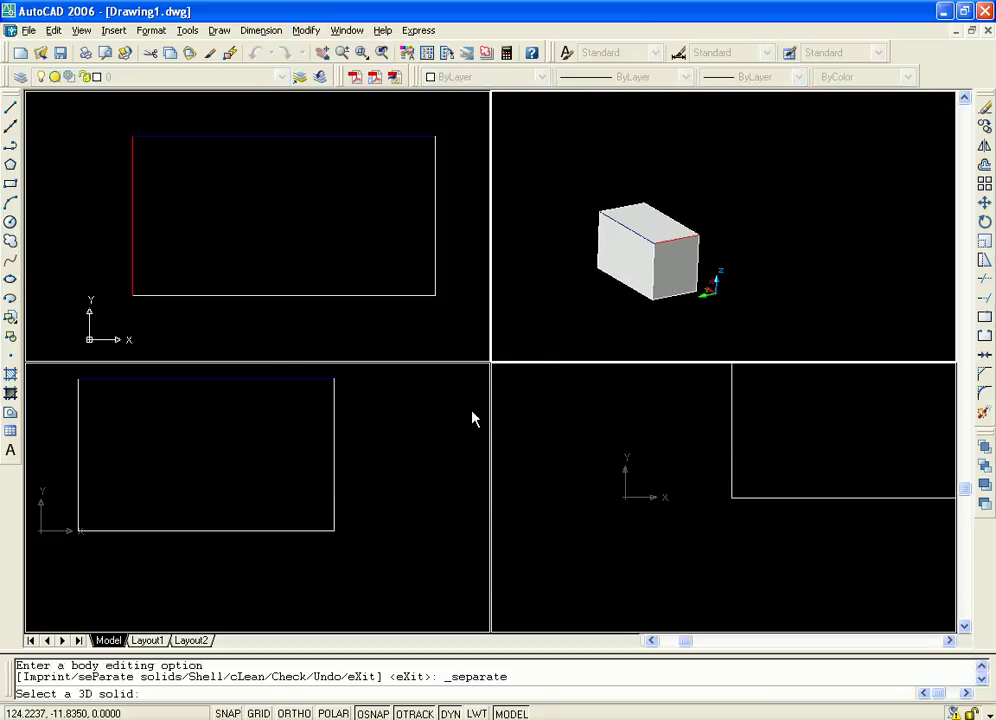
pyautogui.click(674, 218)
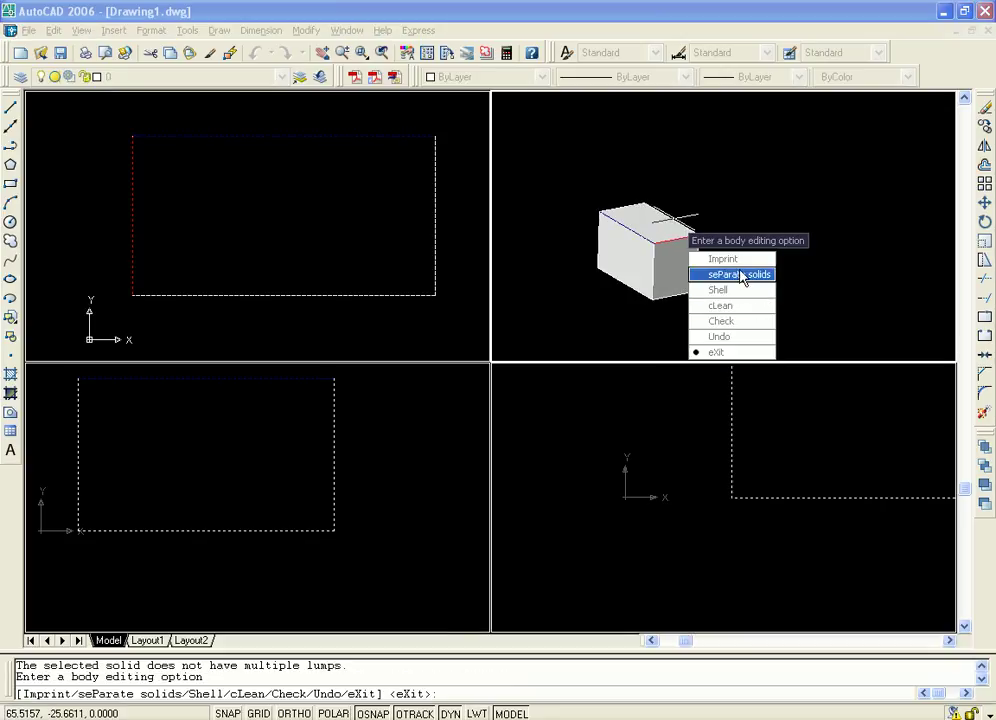
pyautogui.click(738, 275)
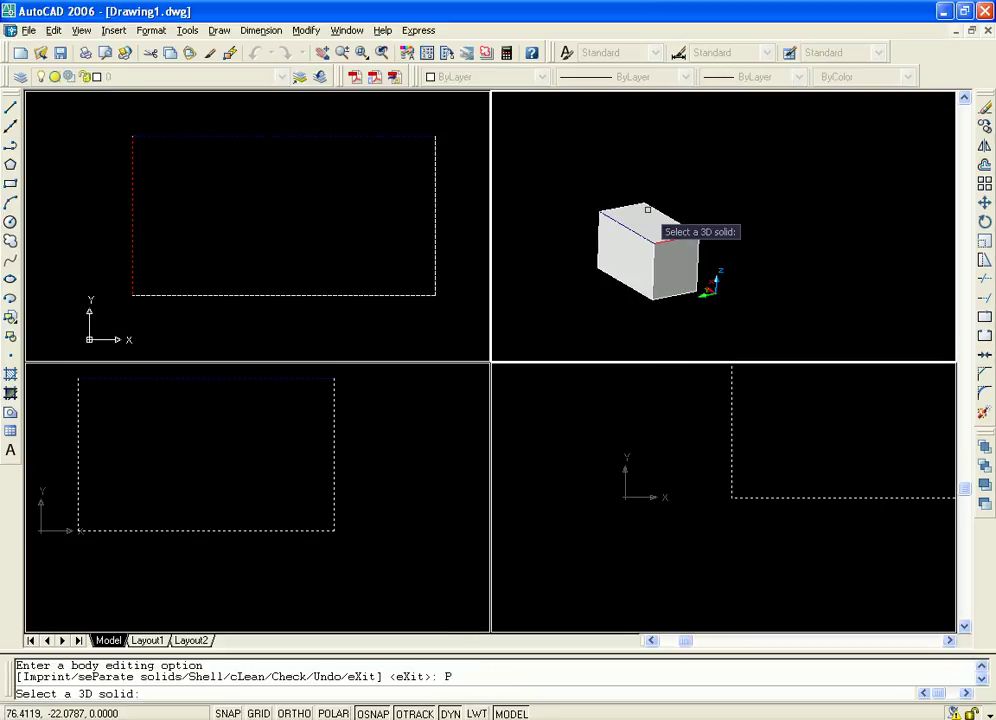
pyautogui.press('Escape')
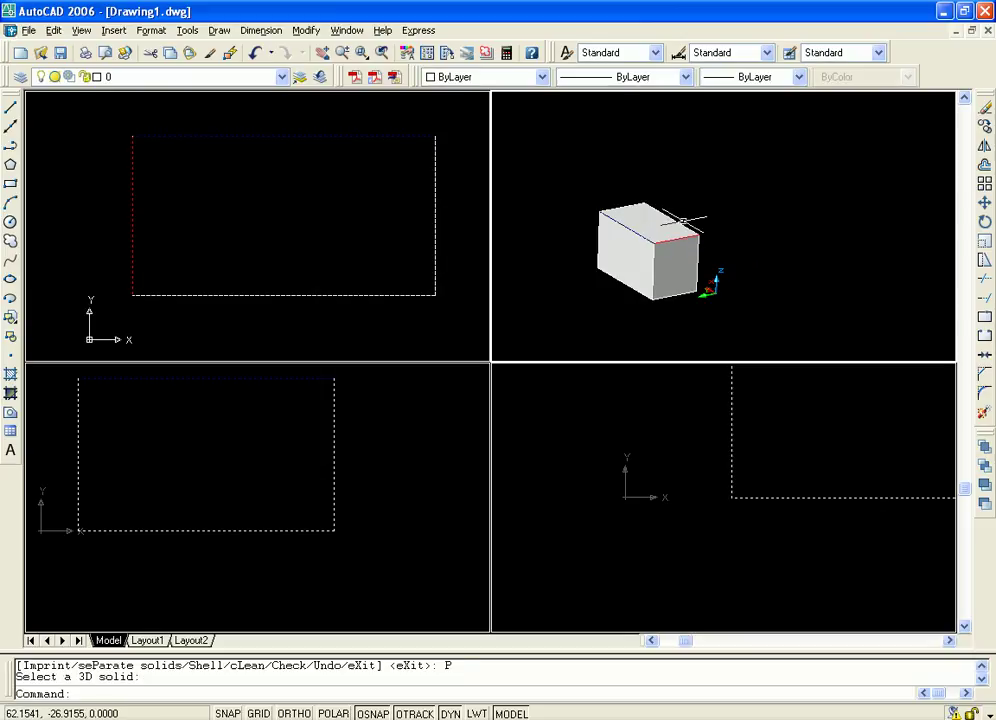
pyautogui.click(675, 222)
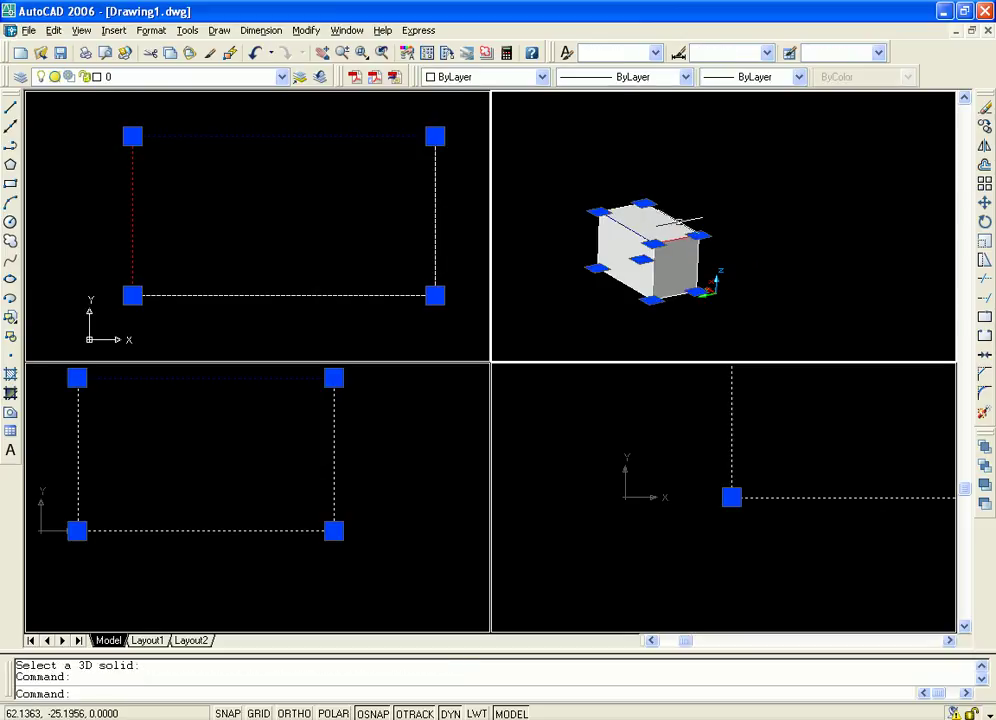
pyautogui.scroll(4, 702, 227)
pyautogui.scroll(-2, 703, 235)
pyautogui.moveTo(703, 236); pyautogui.dragTo(706, 224, button='middle')
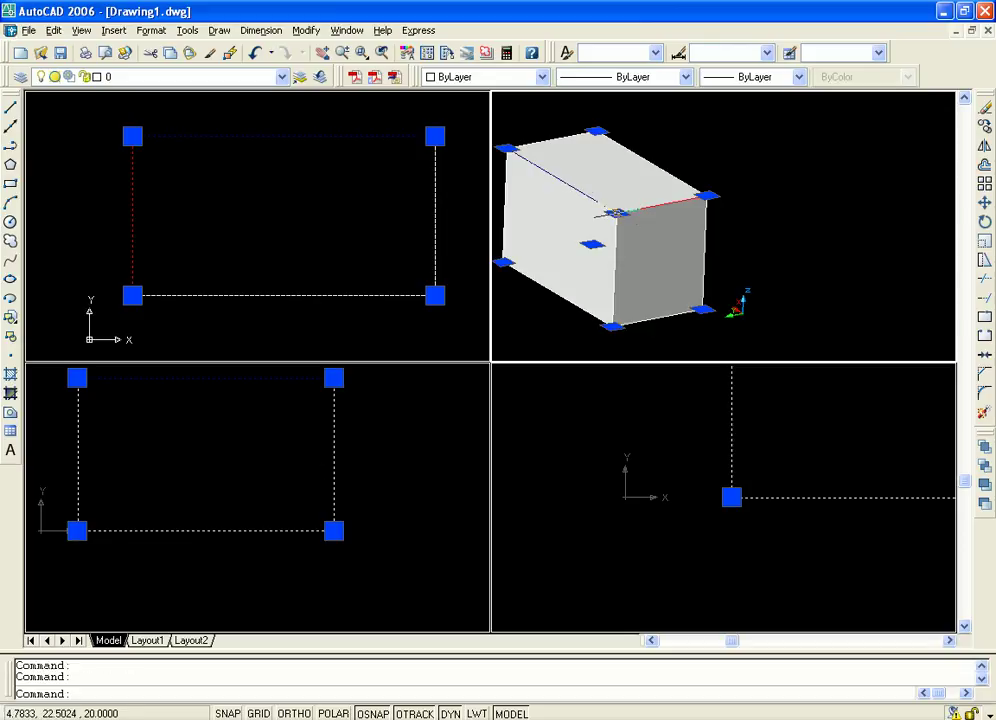
pyautogui.press('Escape')
pyautogui.click(660, 202)
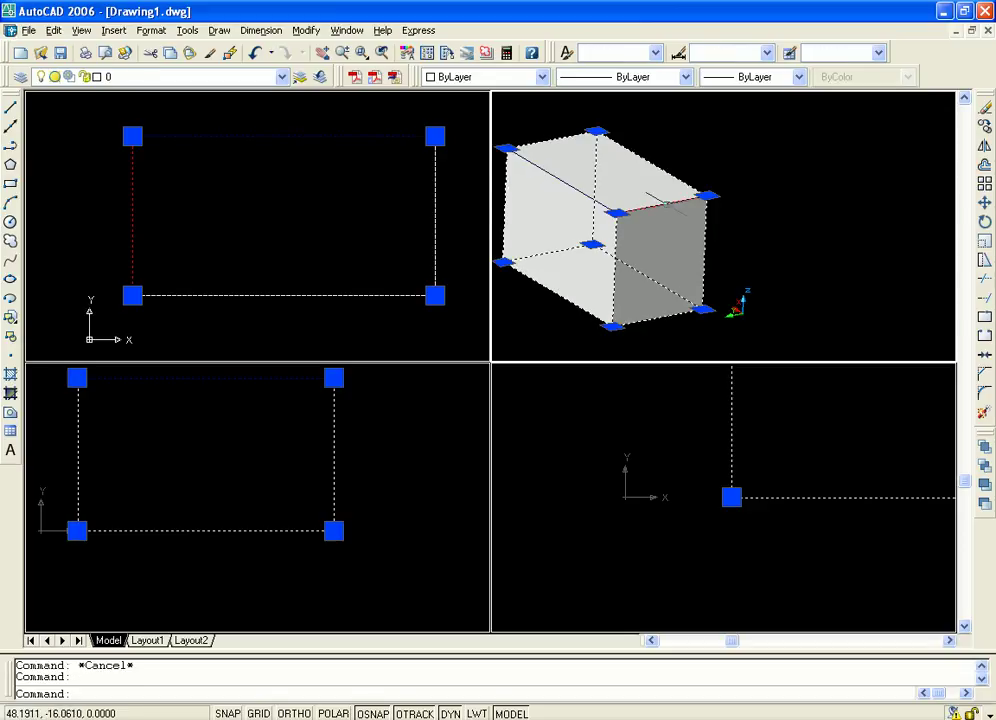
pyautogui.scroll(-2, 764, 200)
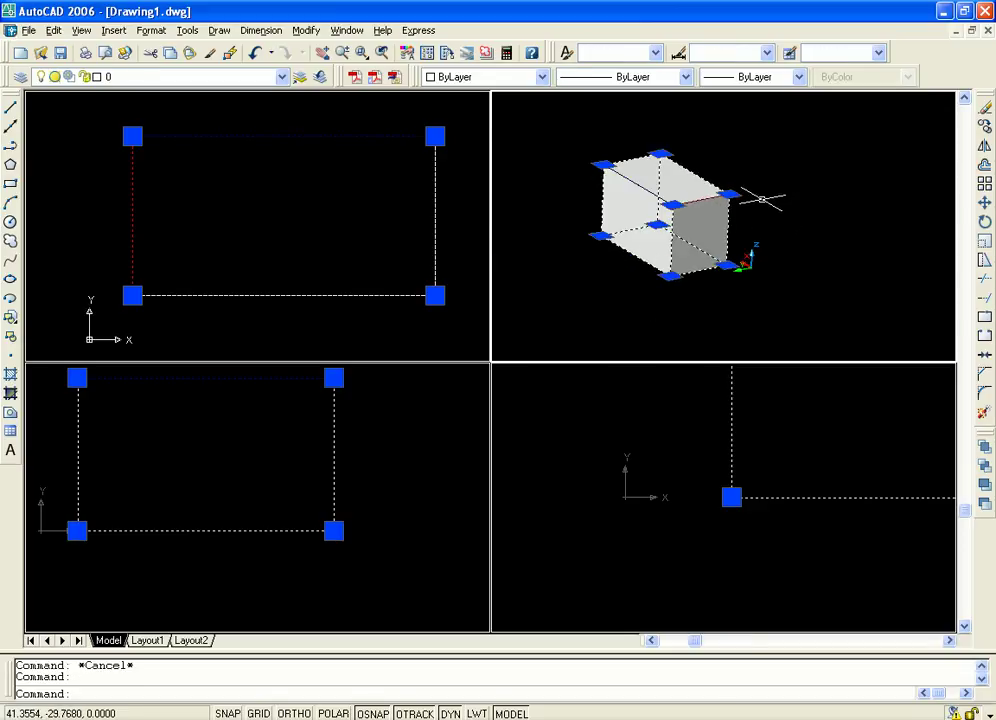
pyautogui.scroll(1, 767, 195)
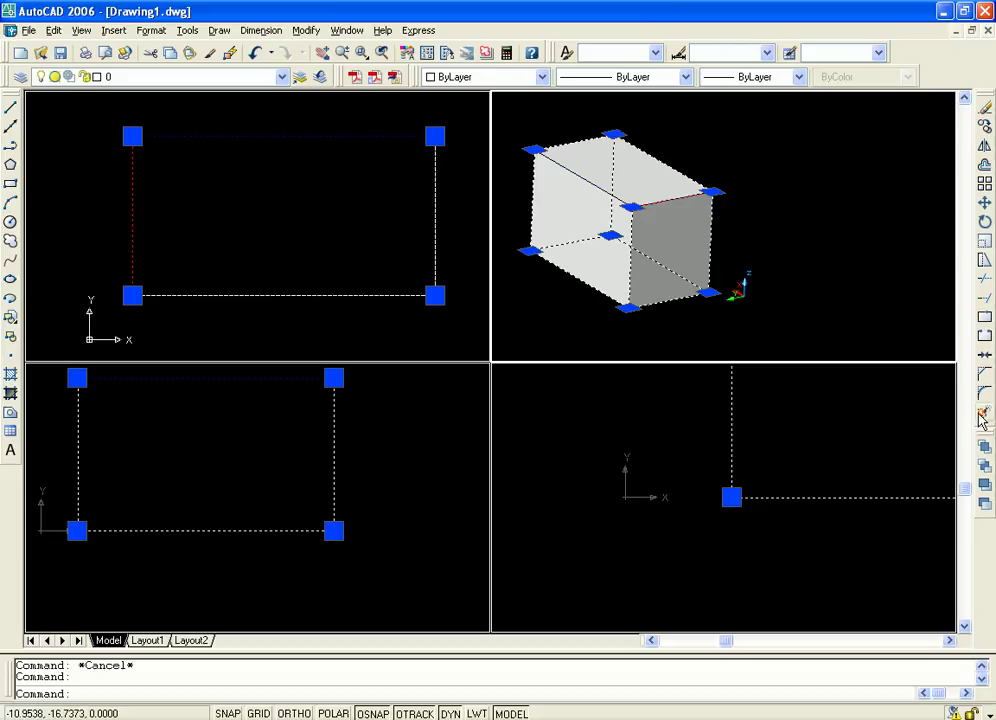
pyautogui.click(303, 33)
pyautogui.moveTo(409, 447)
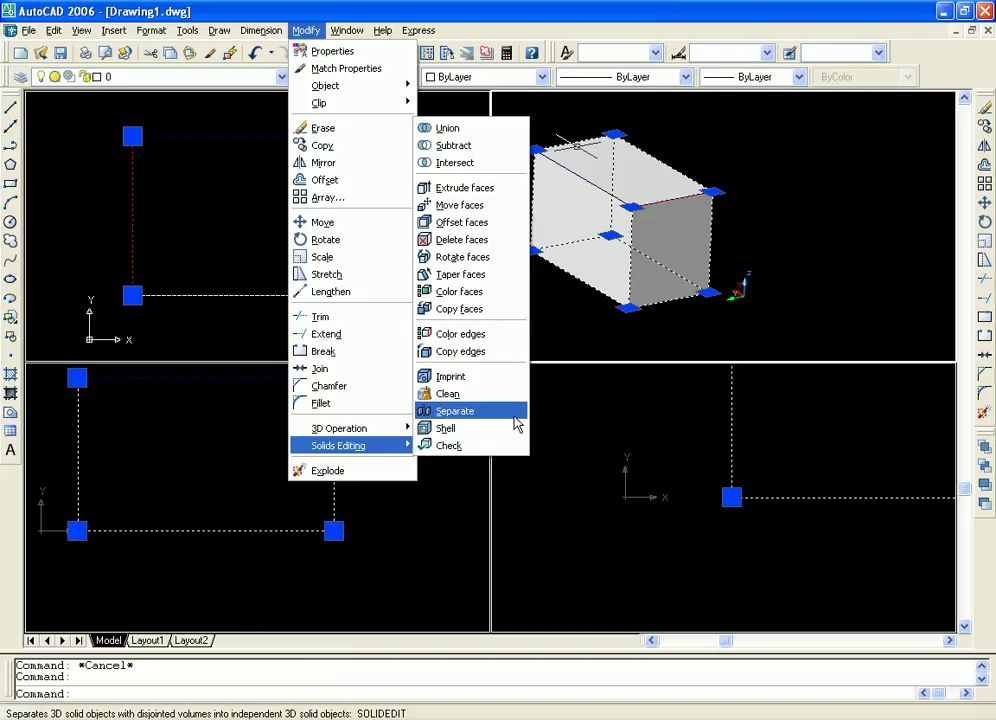
pyautogui.press('Escape')
pyautogui.press('Escape')
pyautogui.press('Escape')
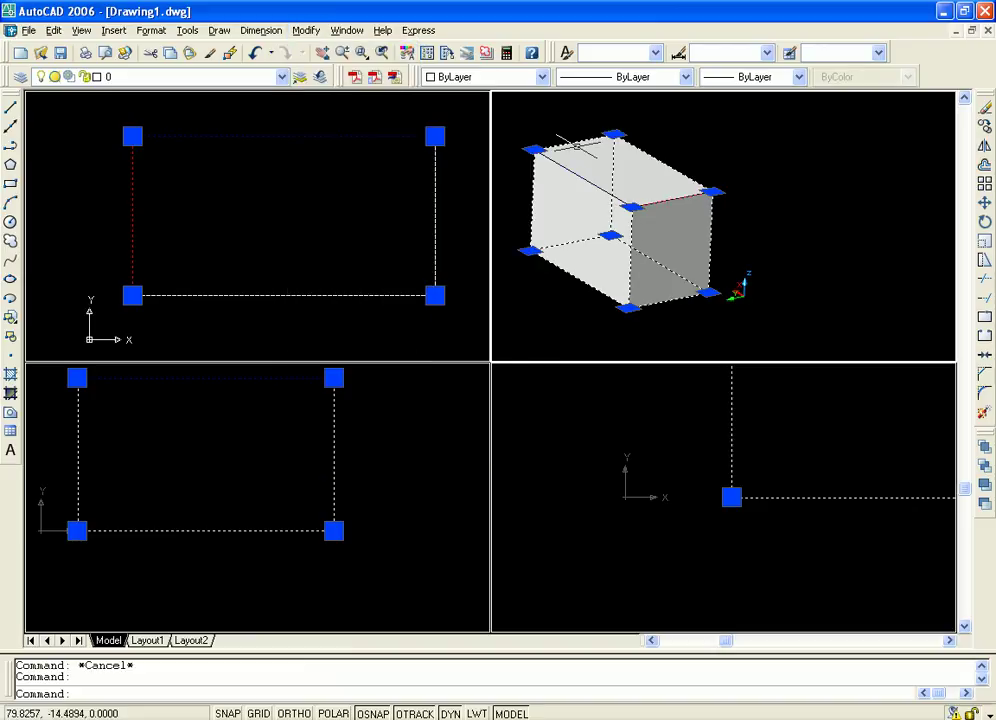
pyautogui.press('Escape')
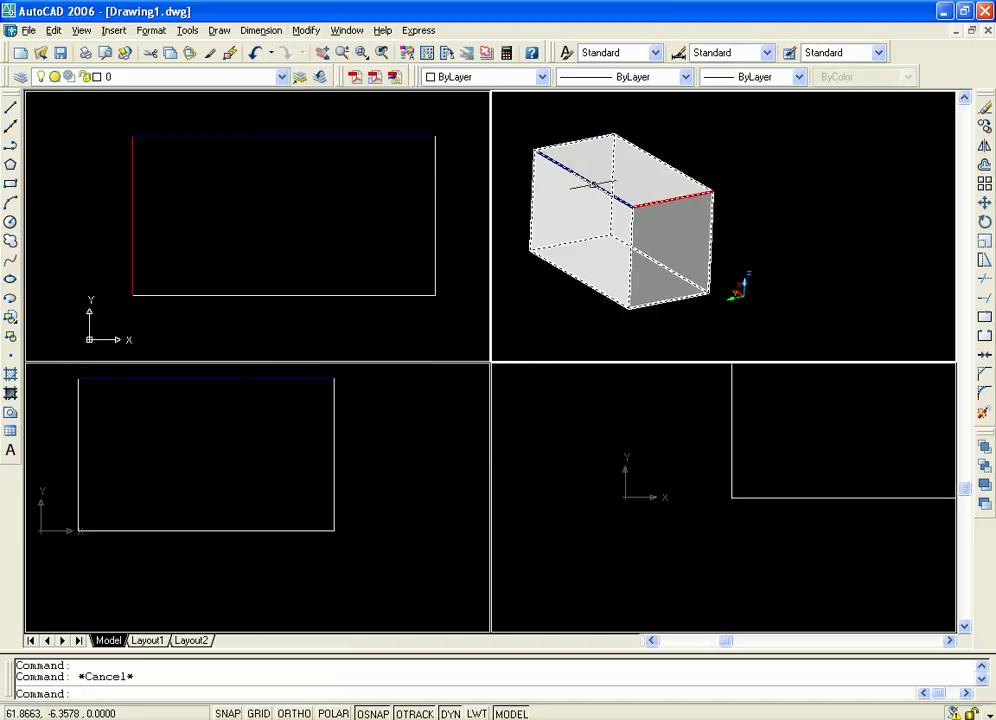
# Step: Try Separate again on the box solid and leave the body-editing command
pyautogui.hotkey('ctrl', 'a')
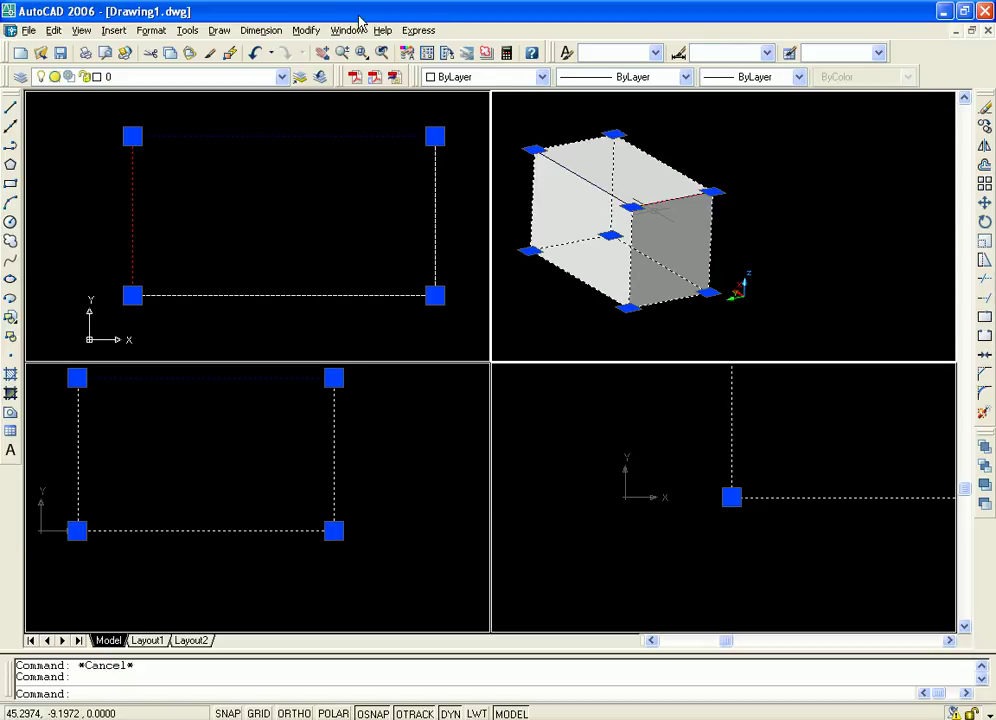
pyautogui.click(310, 30)
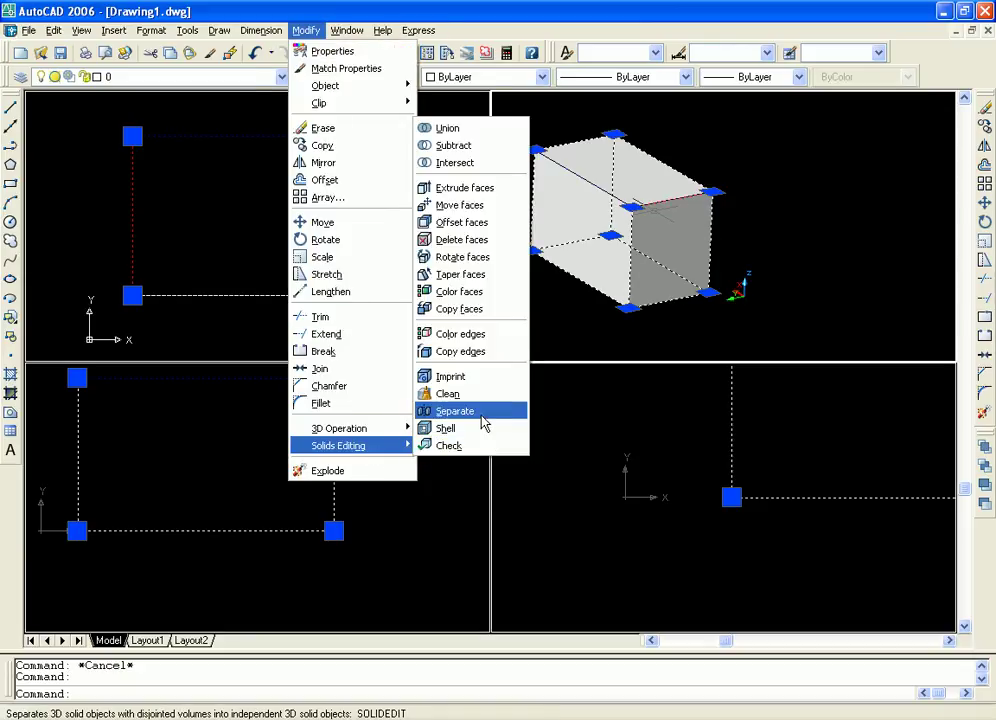
pyautogui.click(483, 424)
pyautogui.click(698, 190)
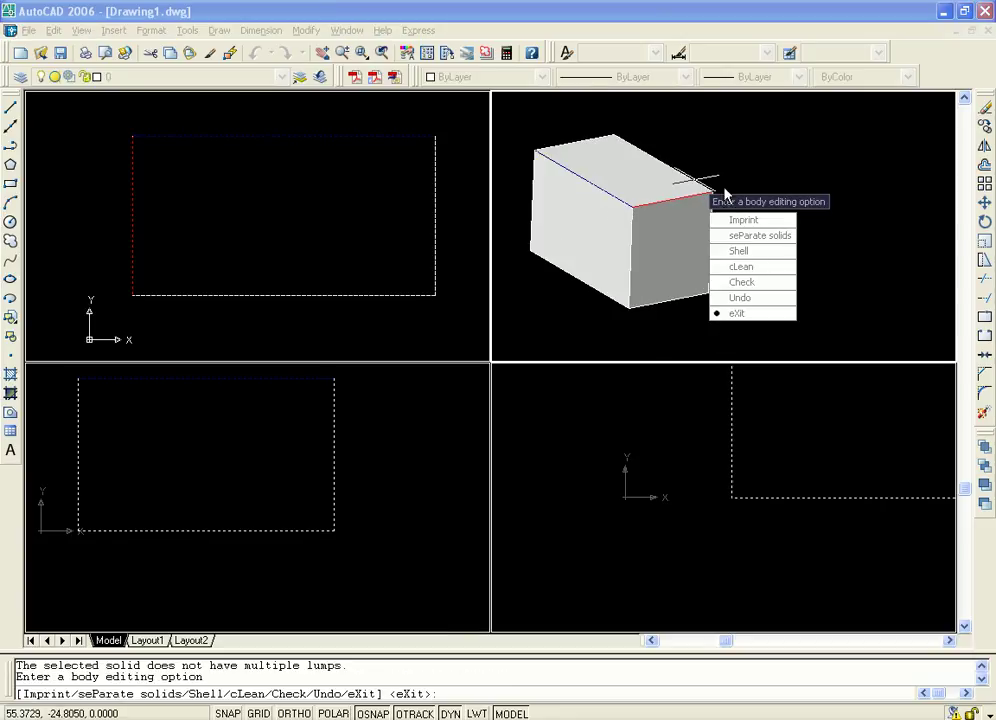
pyautogui.press('Escape')
pyautogui.press('Escape')
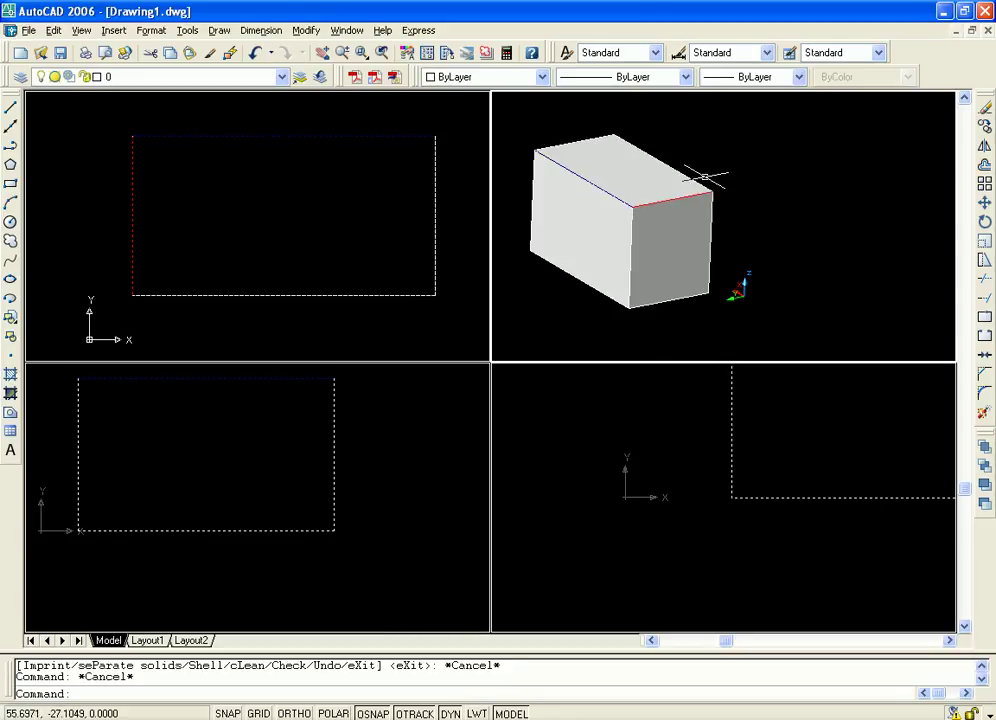
# Step: Try to shell the box solid without removing faces, picking the offset distance from its near top corner to a point outside the box
pyautogui.click(306, 30)
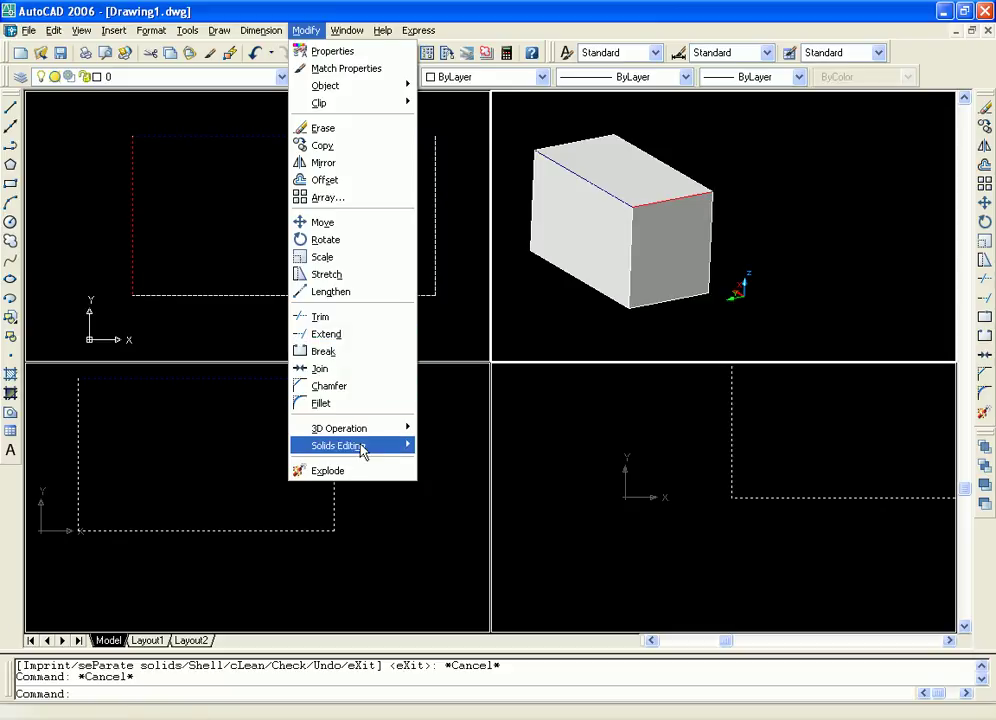
pyautogui.moveTo(389, 447)
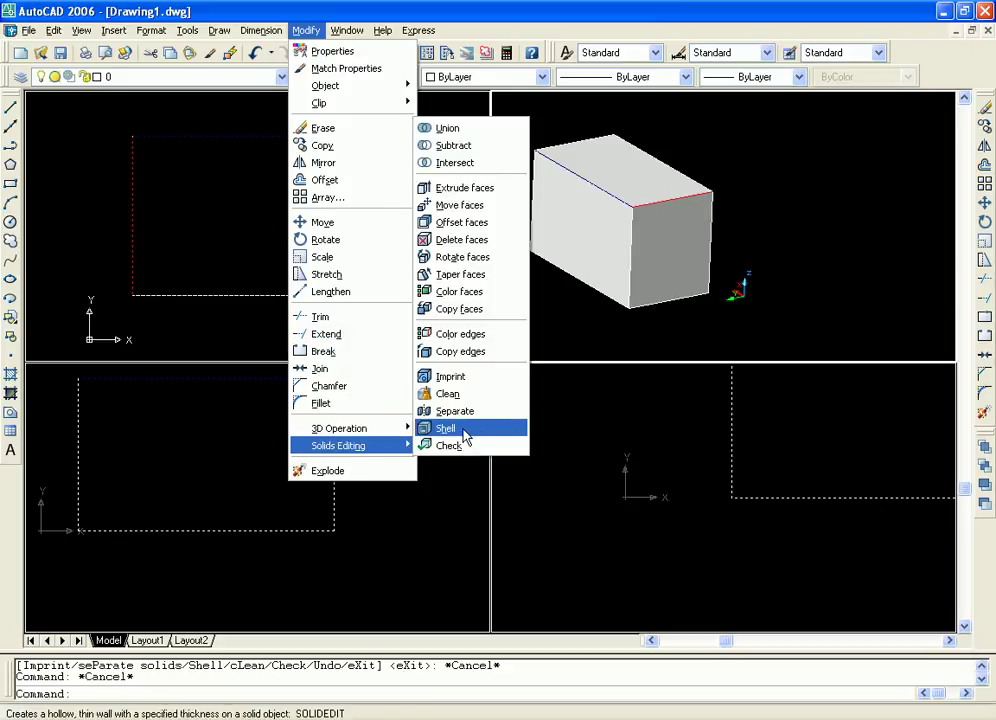
pyautogui.click(466, 430)
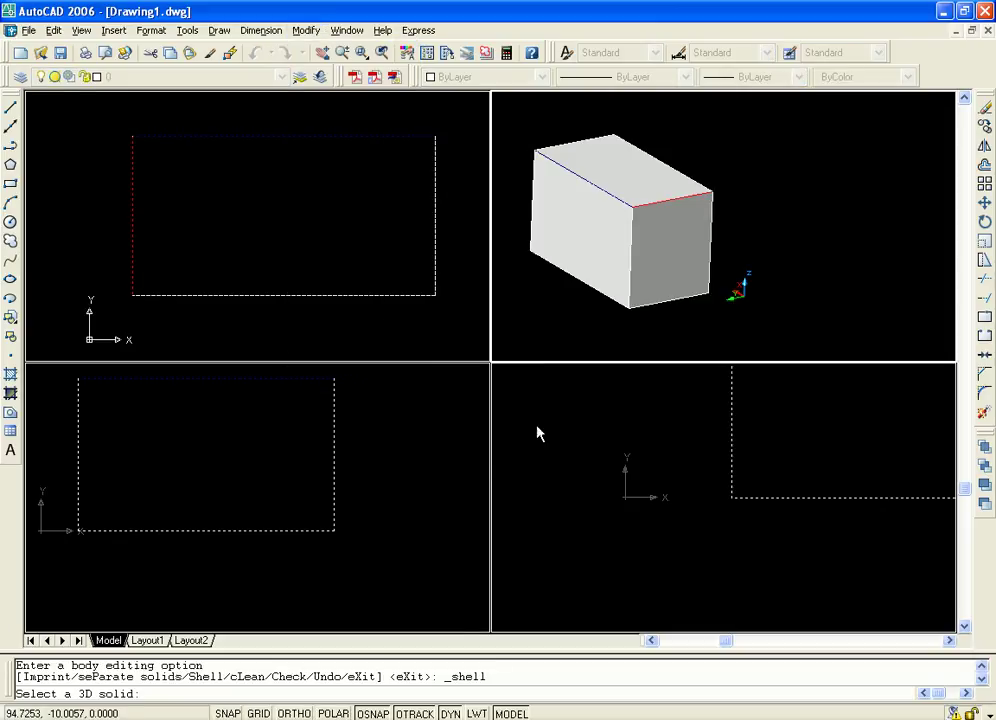
pyautogui.click(605, 190)
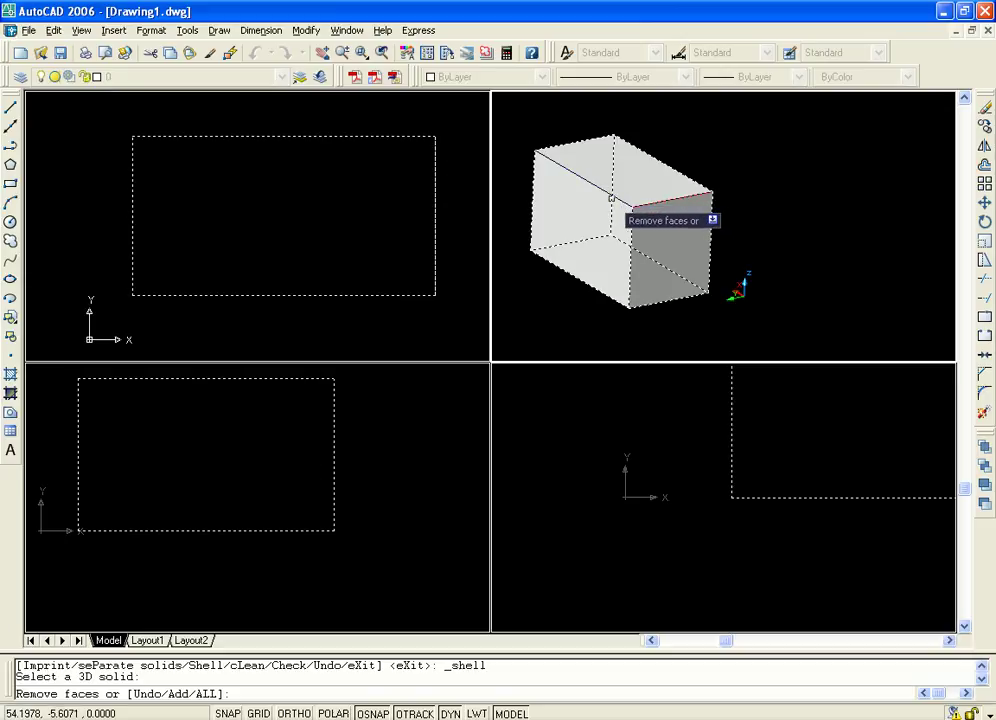
pyautogui.press('Return')
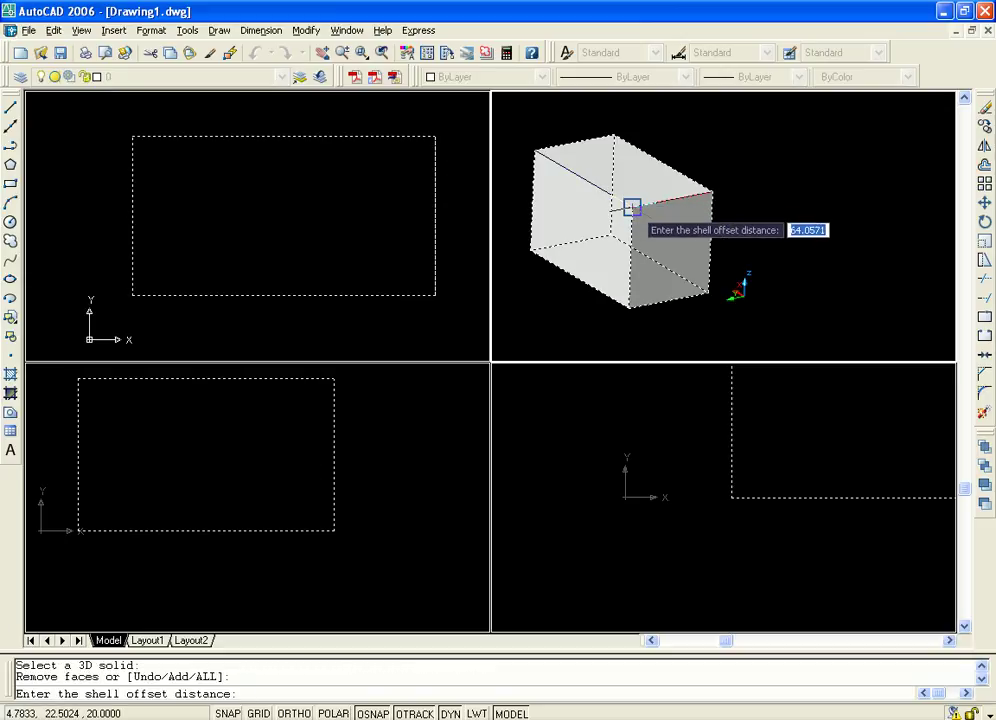
pyautogui.click(632, 207)
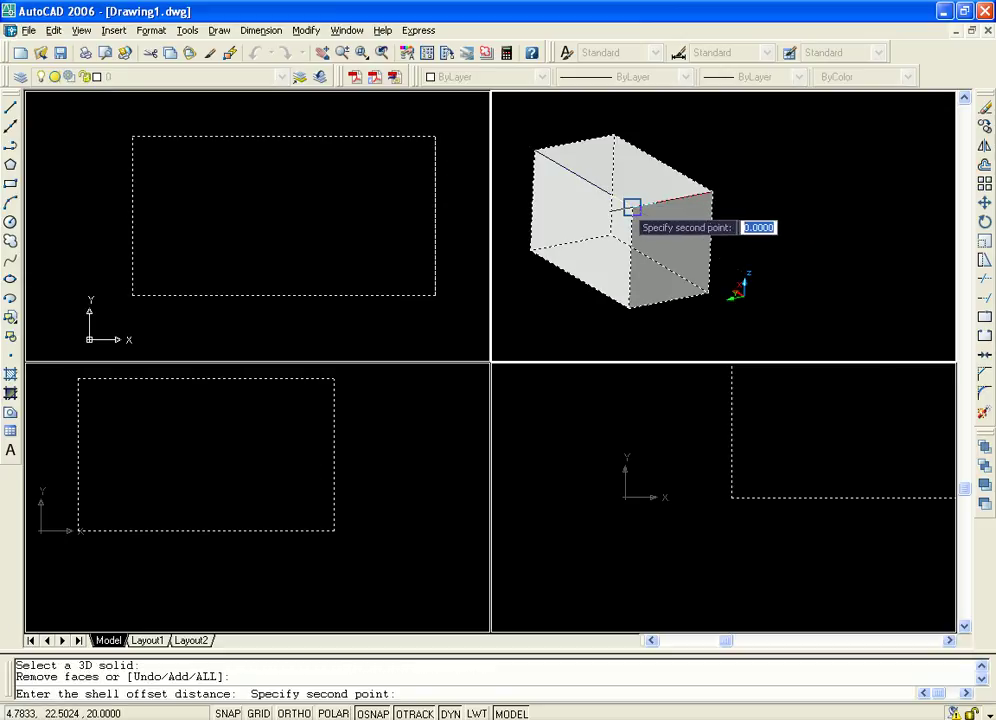
pyautogui.click(525, 200)
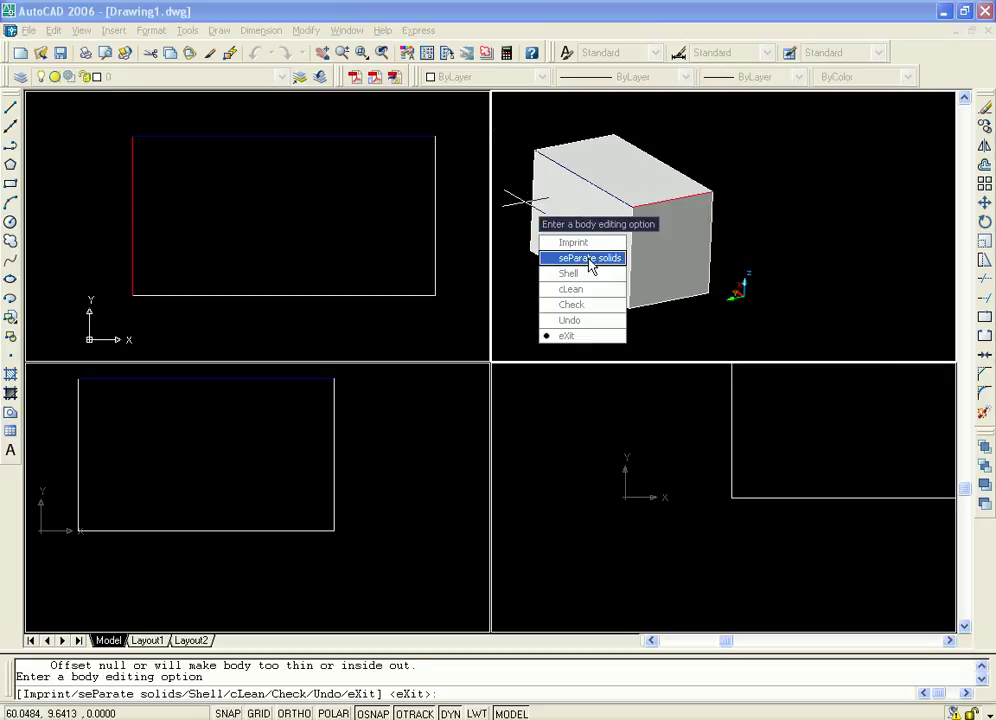
# Step: Try Shell again on the box with a different picked offset distance from the same corner, and leave the body-editing command
pyautogui.click(560, 273)
pyautogui.keyDown('shift'); pyautogui.moveTo(560, 273); pyautogui.dragTo(707, 162, button='middle'); pyautogui.keyUp('shift')
pyautogui.click(666, 175)
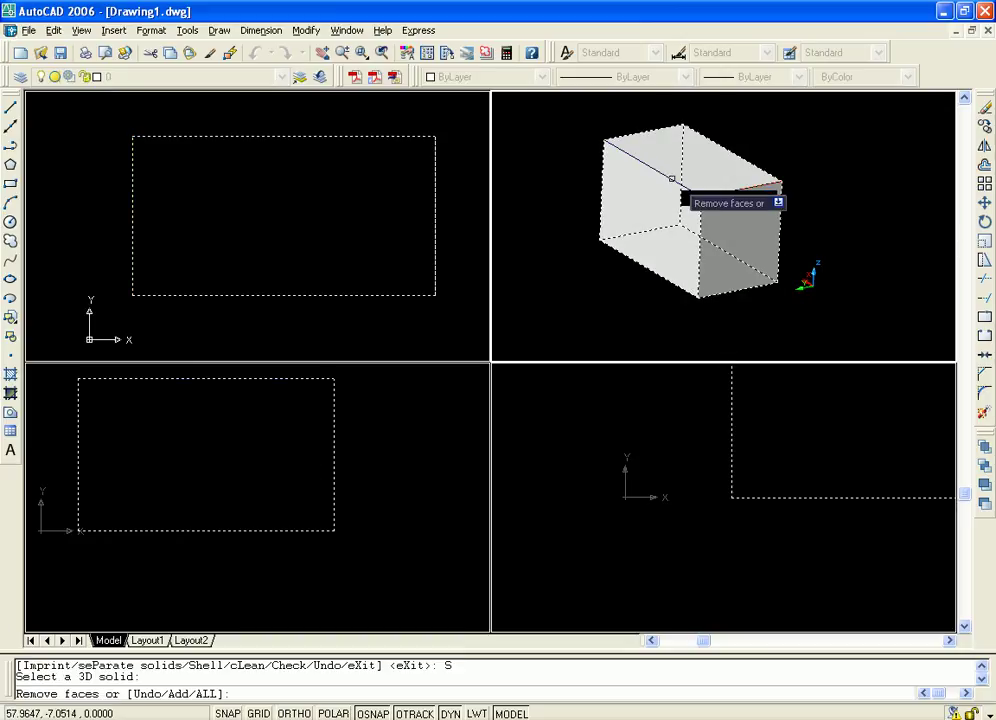
pyautogui.press('Return')
pyautogui.click(701, 196)
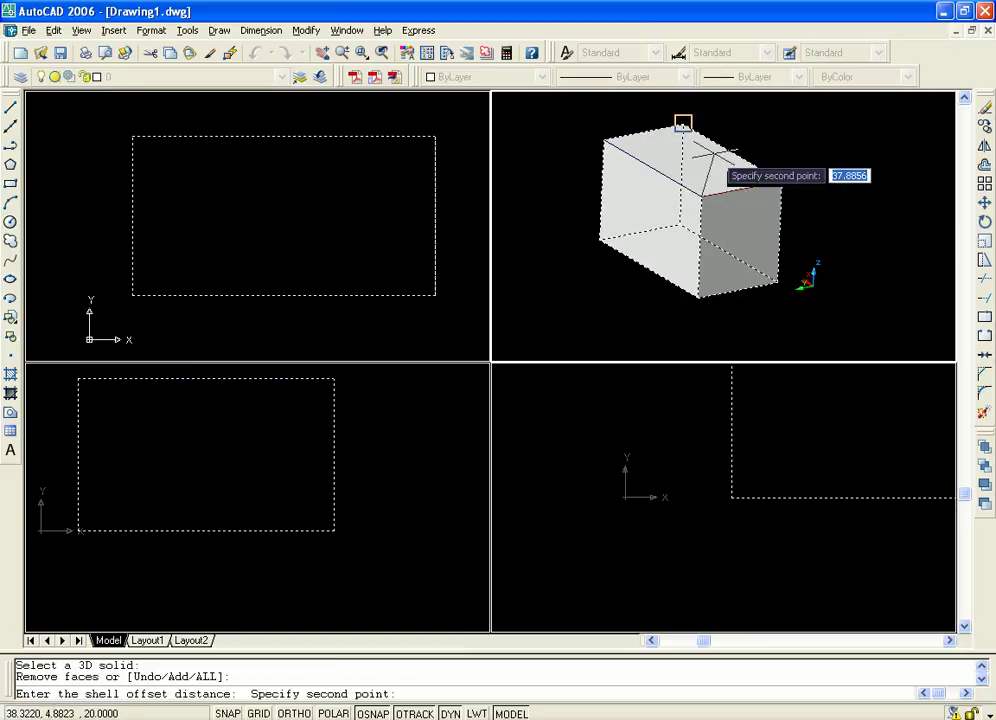
pyautogui.click(761, 112)
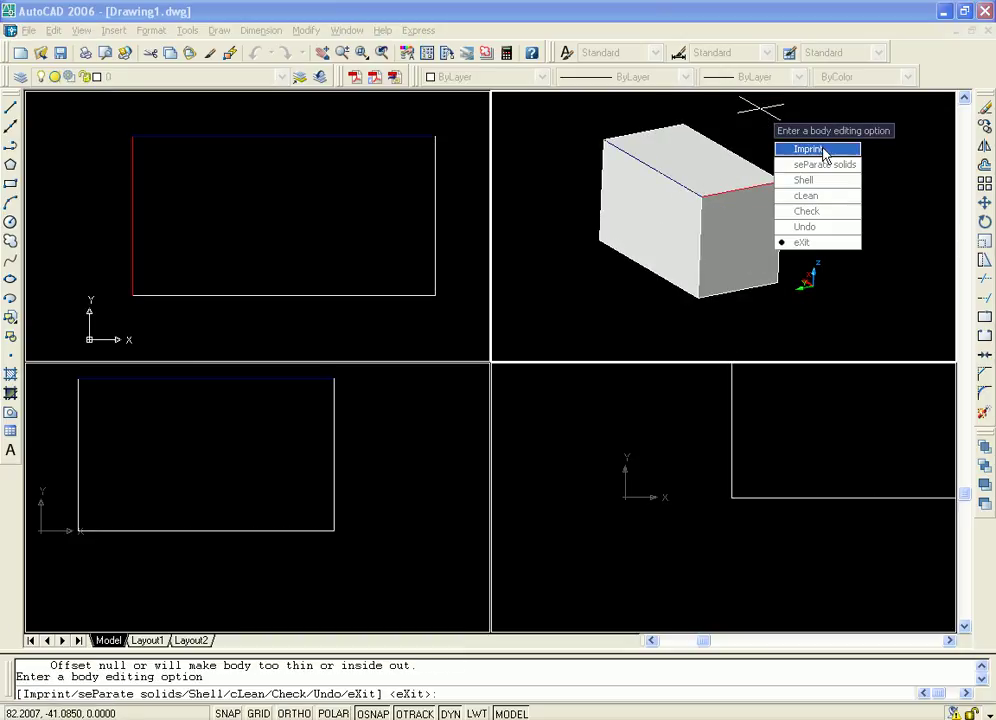
pyautogui.click(812, 180)
pyautogui.press('Escape')
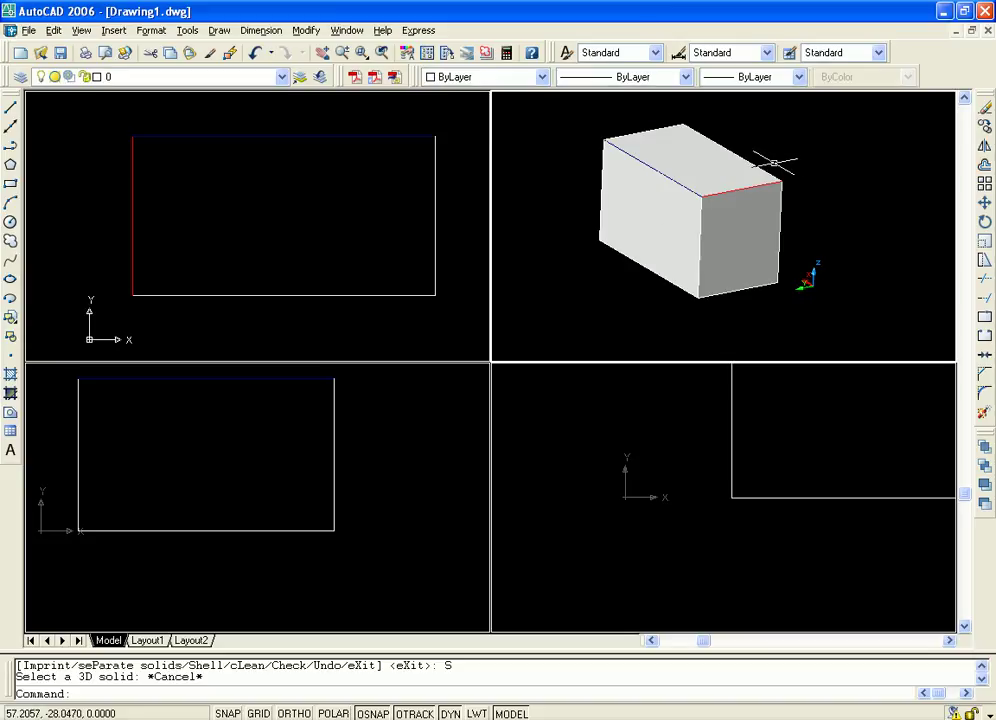
pyautogui.click(700, 196)
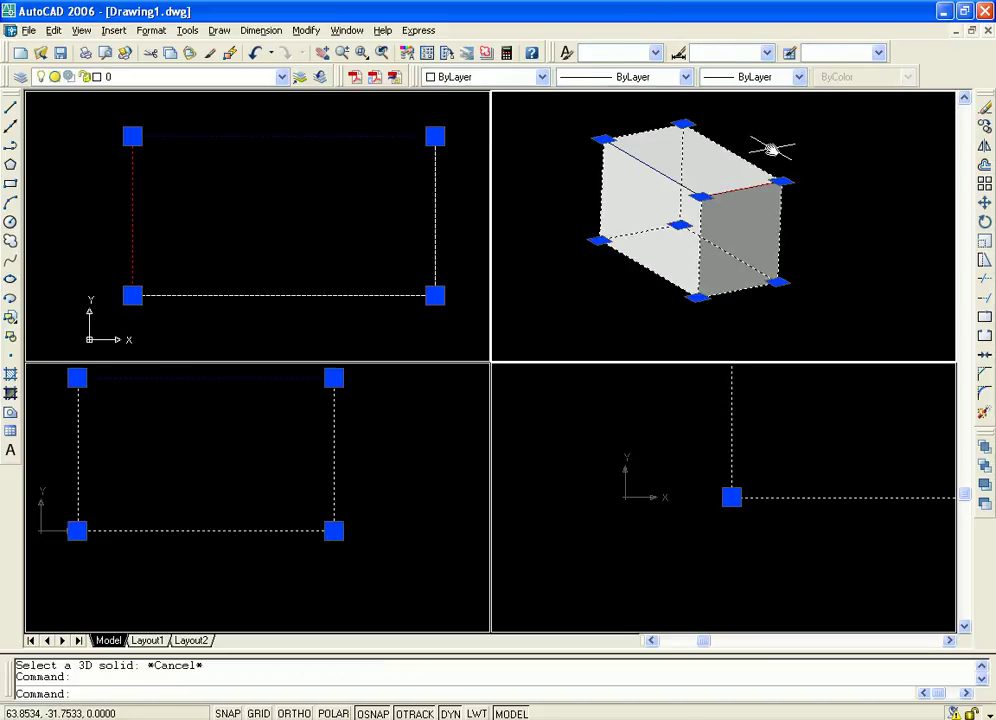
pyautogui.scroll(-3, 771, 148)
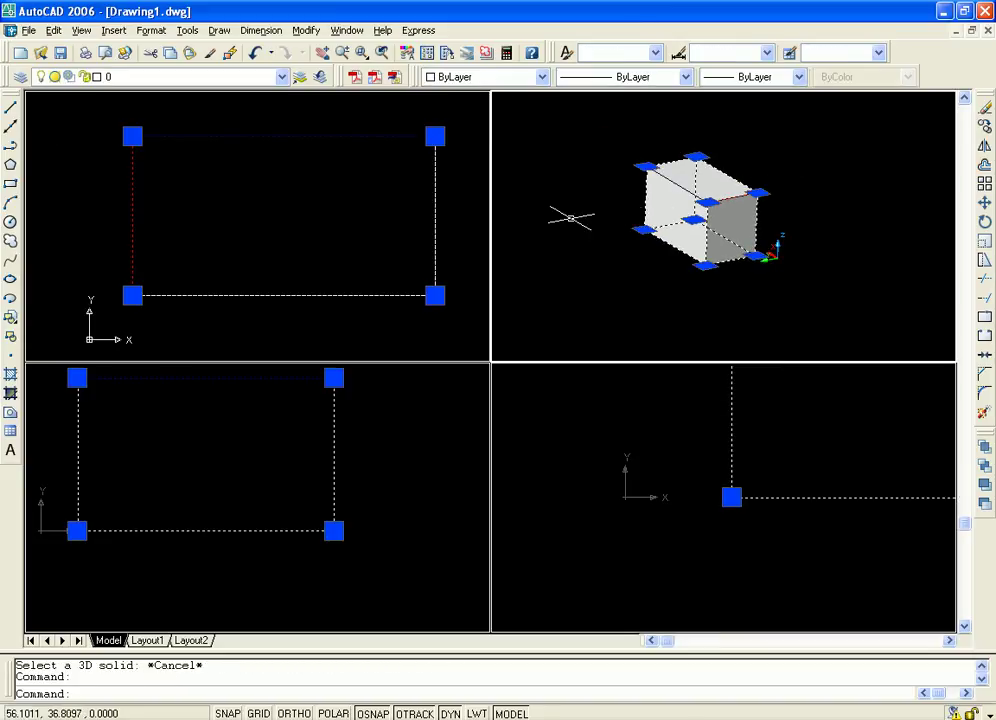
pyautogui.press('Escape')
# Step: Copy the box in the top view, from its upper-left corner to a point part-way along its upper edge
pyautogui.click(346, 185)
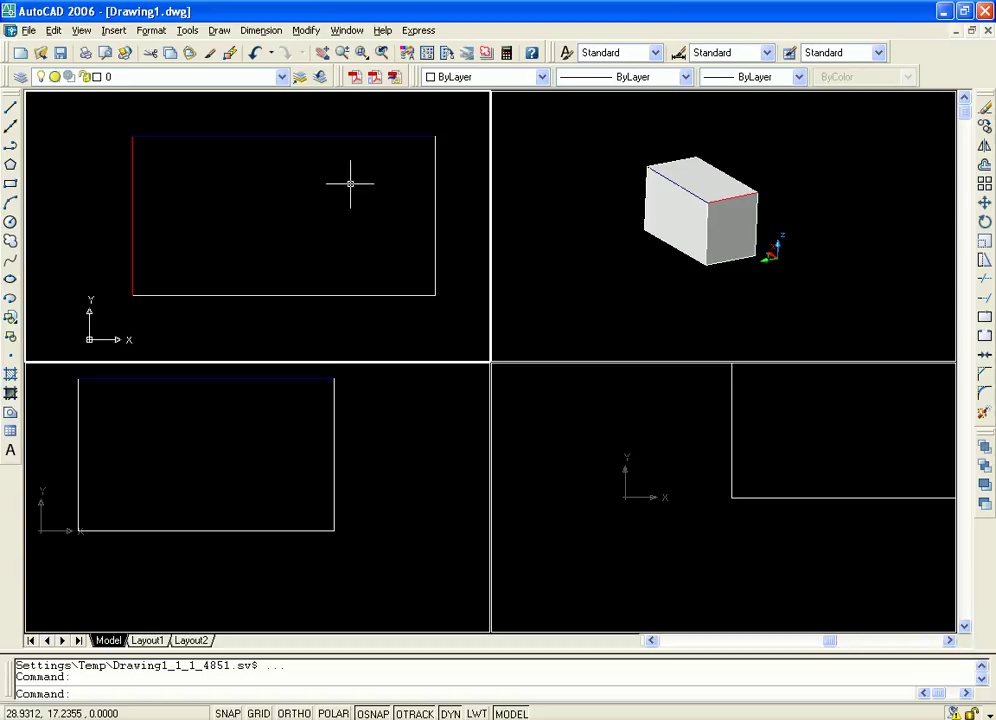
pyautogui.press('Escape')
pyautogui.scroll(-3, 310, 205)
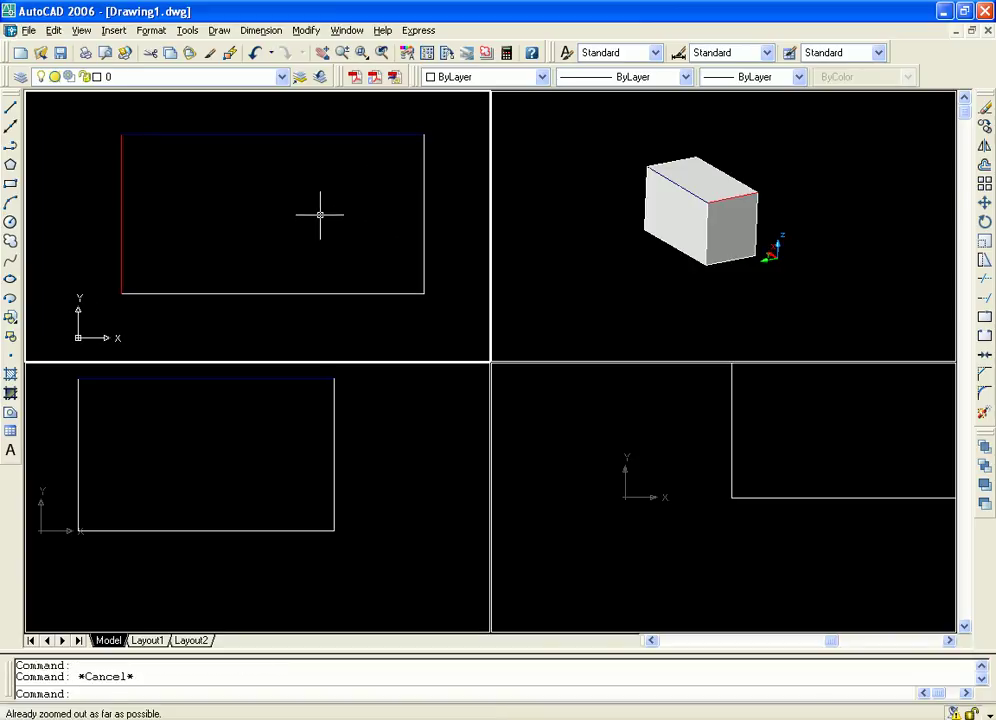
pyautogui.moveTo(425, 208); pyautogui.dragTo(441, 194, button='middle')
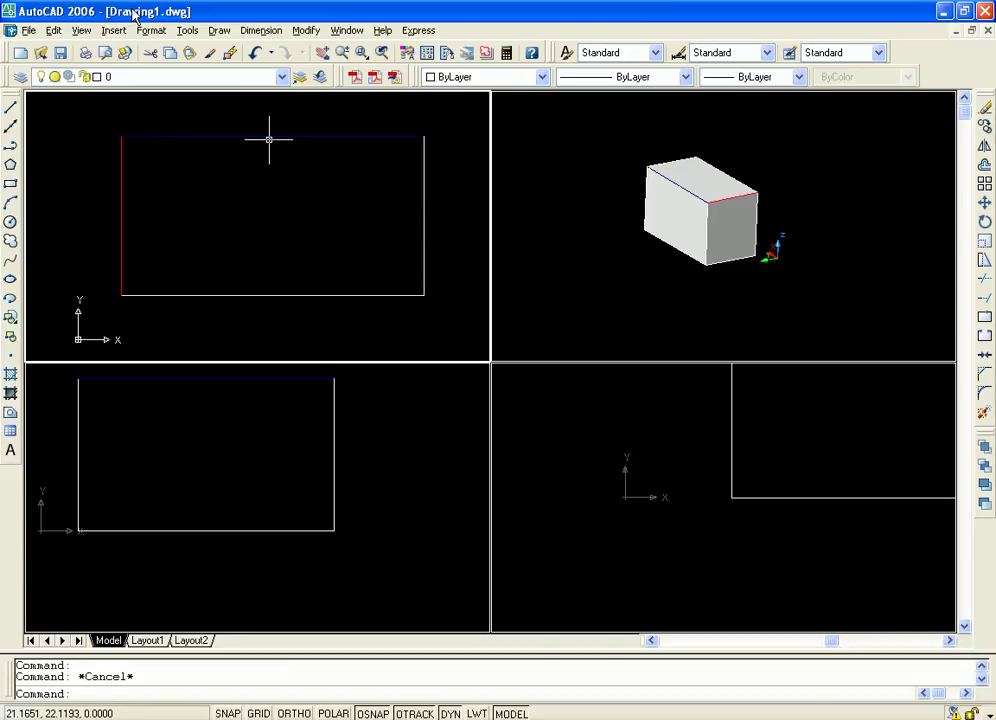
pyautogui.click(80, 29)
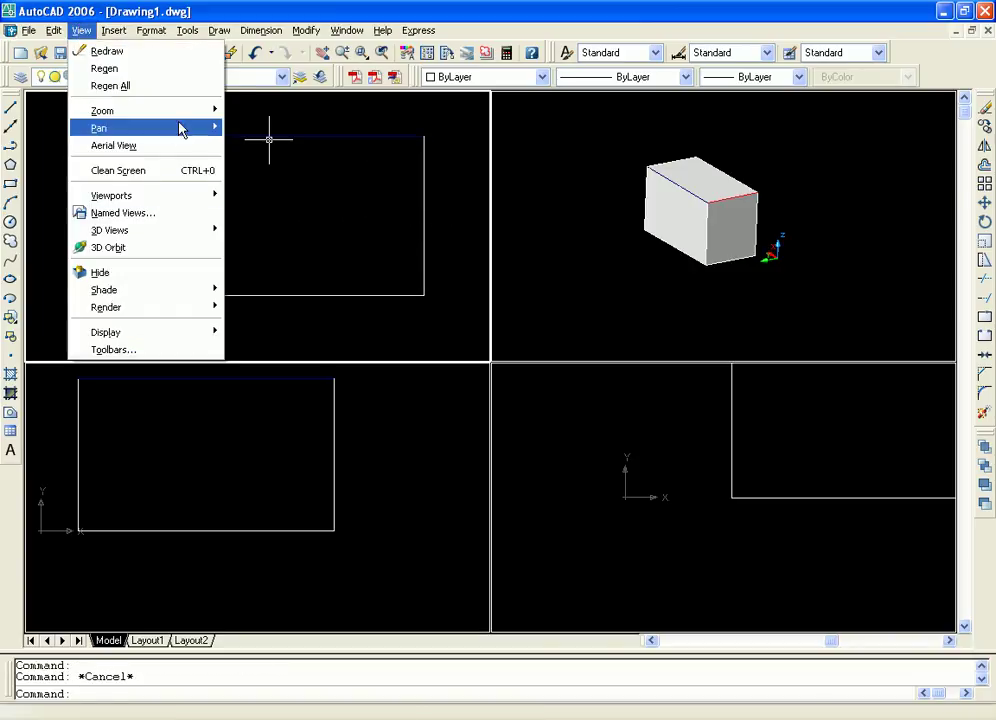
pyautogui.moveTo(214, 112)
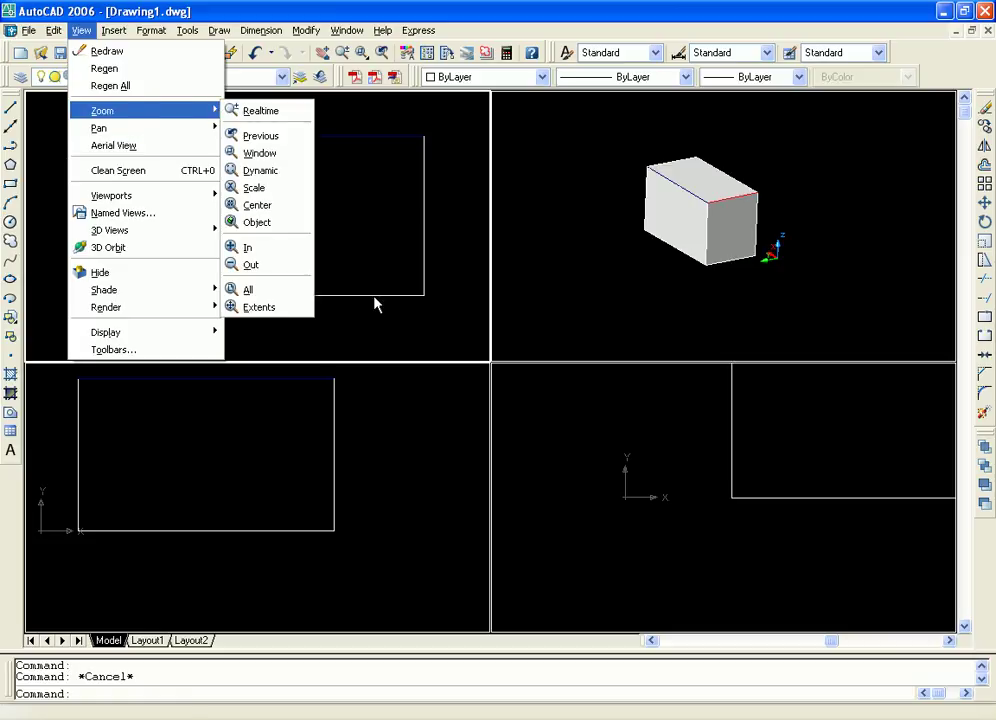
pyautogui.click(284, 291)
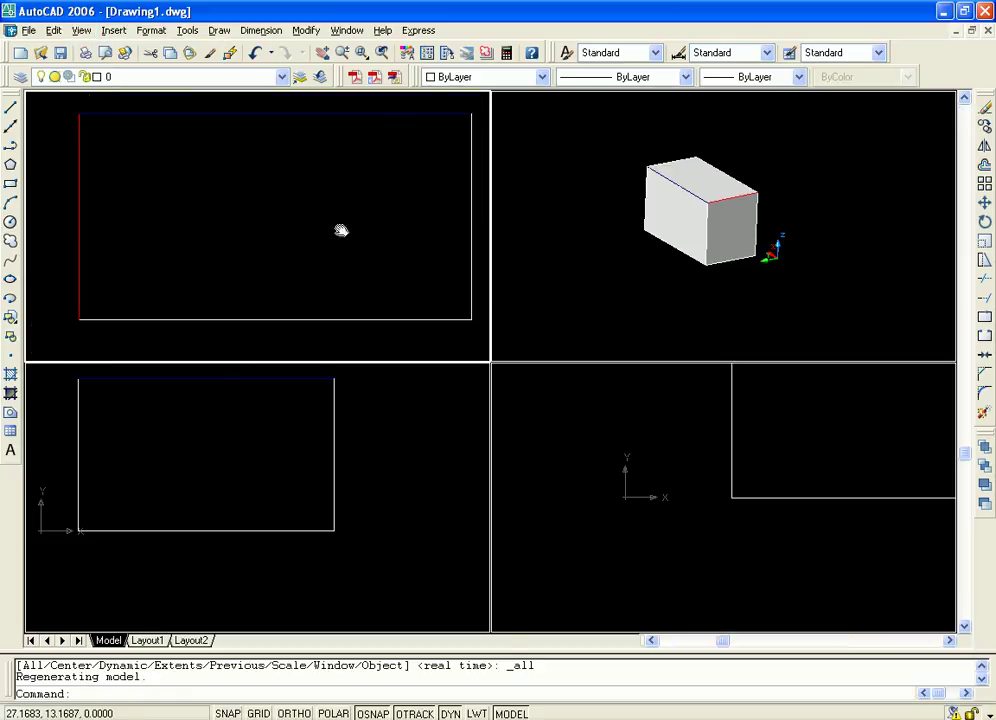
pyautogui.scroll(-8, 356, 222)
pyautogui.moveTo(363, 216); pyautogui.dragTo(321, 220, button='middle')
pyautogui.scroll(3, 328, 215)
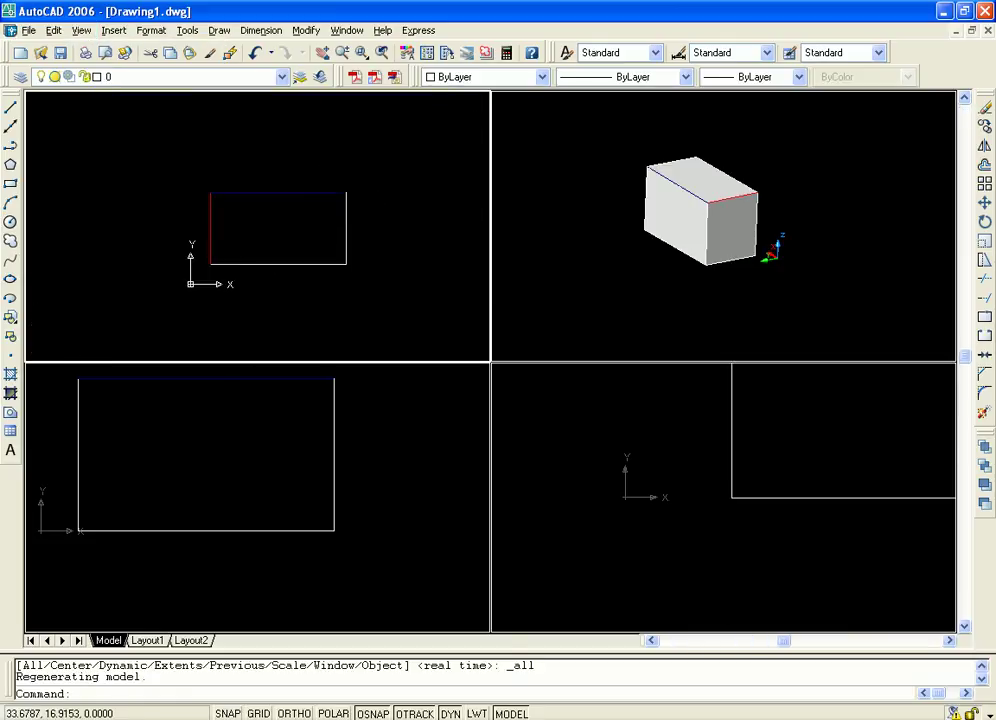
pyautogui.click(344, 201)
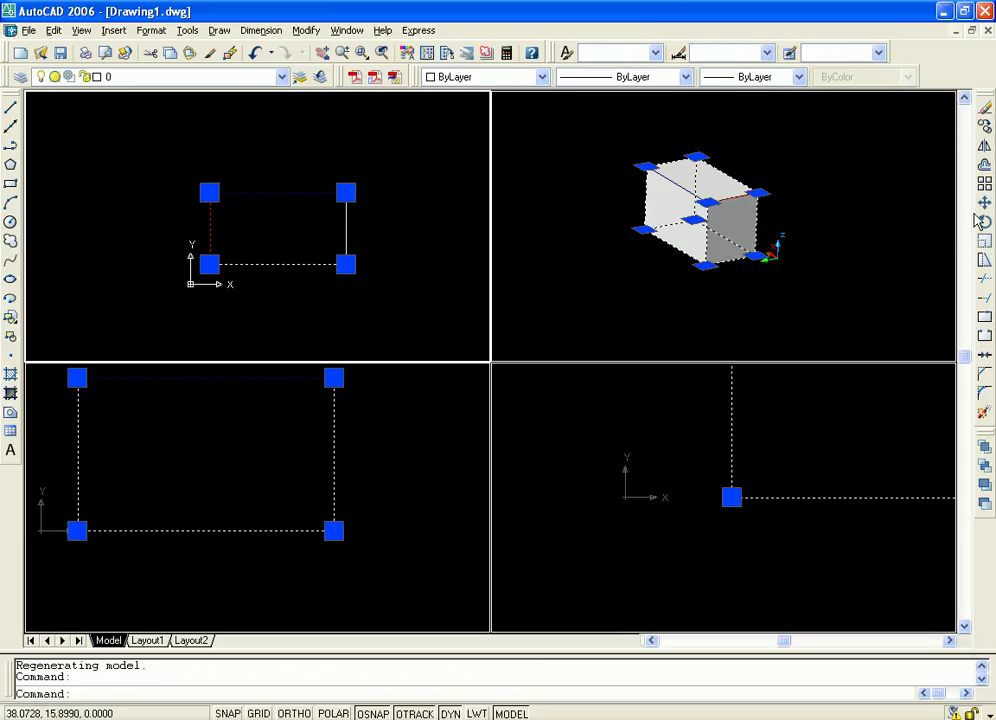
pyautogui.click(984, 128)
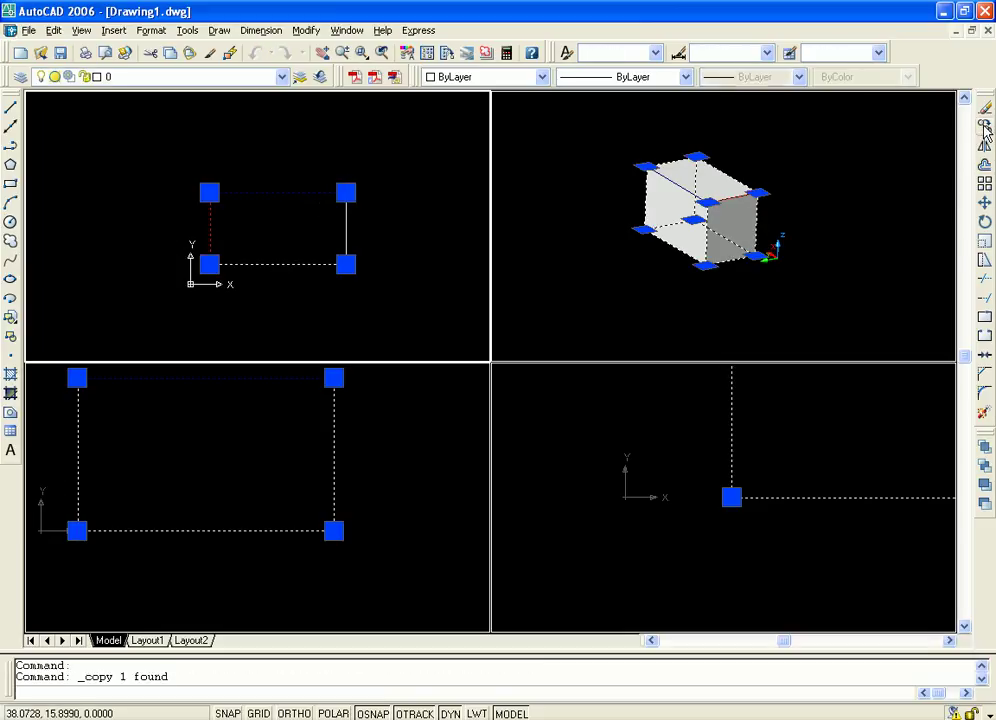
pyautogui.click(209, 192)
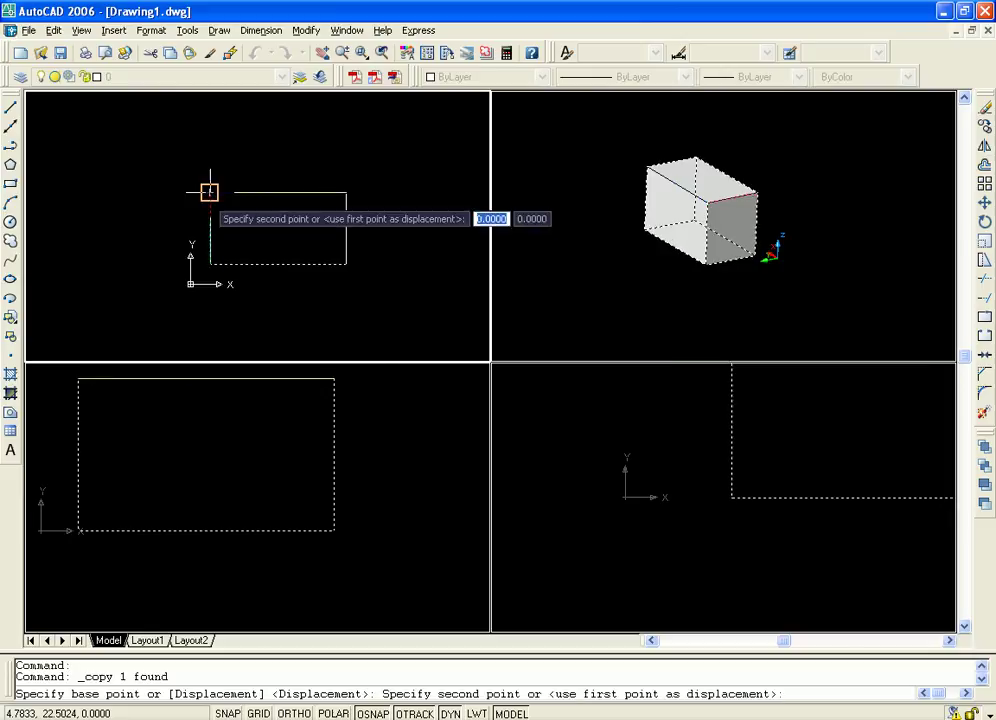
pyautogui.click(261, 192)
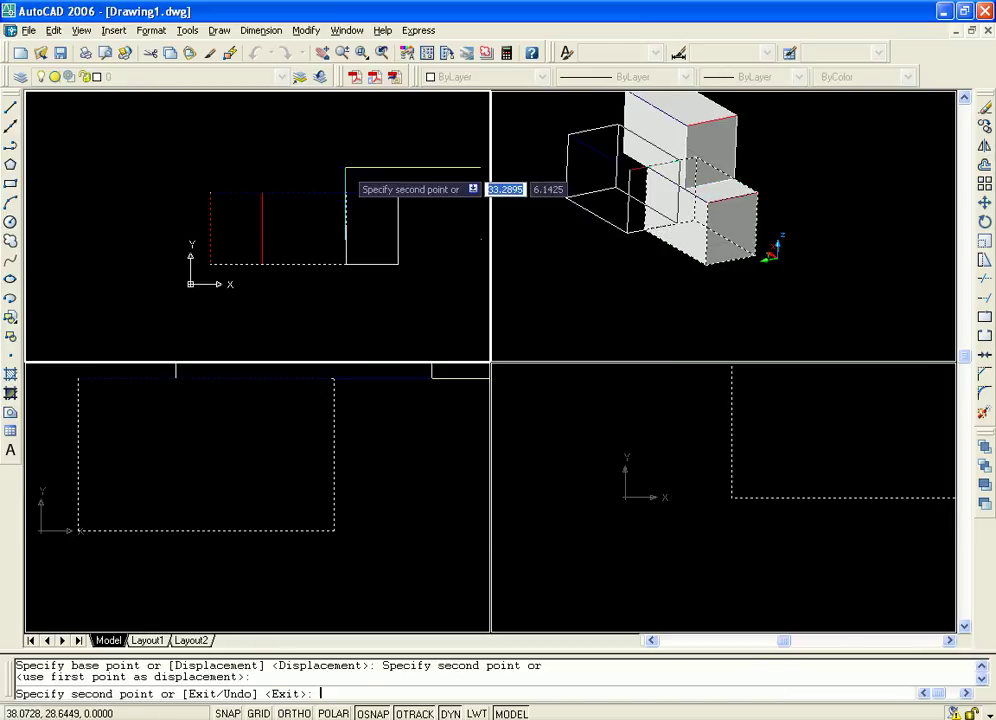
pyautogui.press('Escape')
# Step: Move the copied box straight down 20 units in the front view, from its upper-right corner to its lower-right corner
pyautogui.click(420, 437)
pyautogui.moveTo(422, 449)
pyautogui.mouseDown(button='middle')
pyautogui.moveTo(393, 493)
pyautogui.moveTo(396, 469)
pyautogui.moveTo(385, 528)
pyautogui.mouseUp(button='middle')
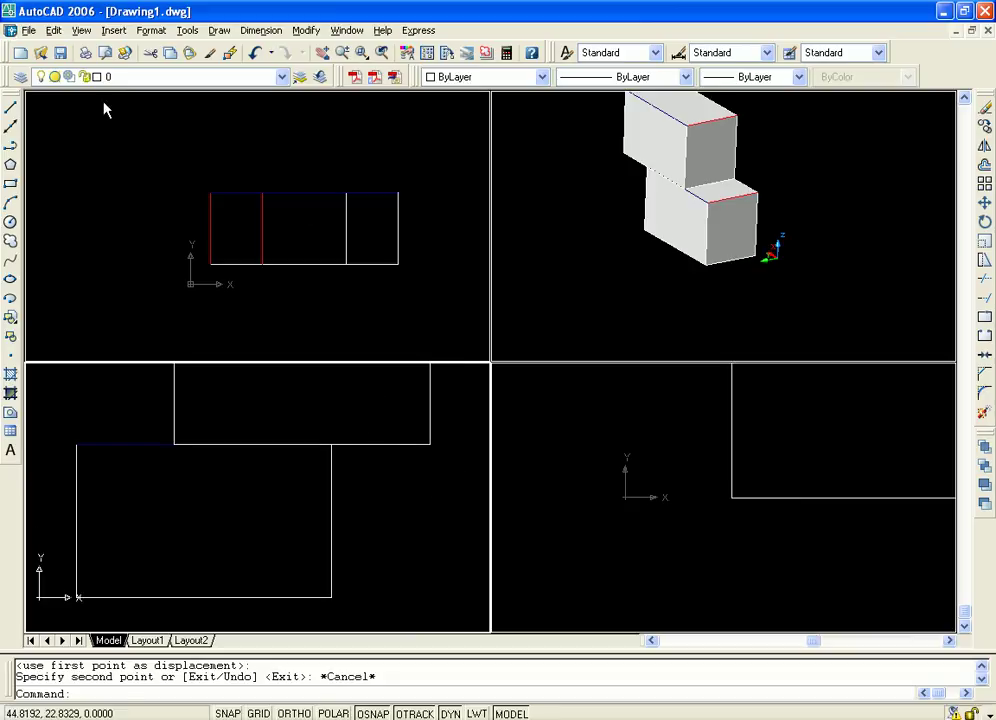
pyautogui.click(81, 30)
pyautogui.moveTo(205, 117)
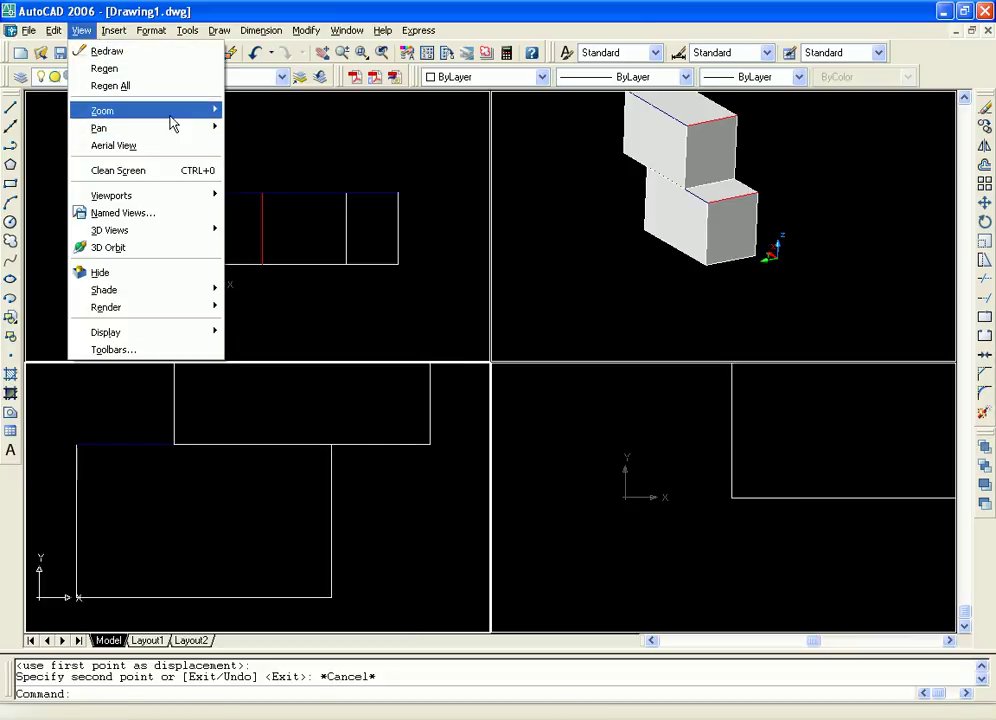
pyautogui.click(248, 289)
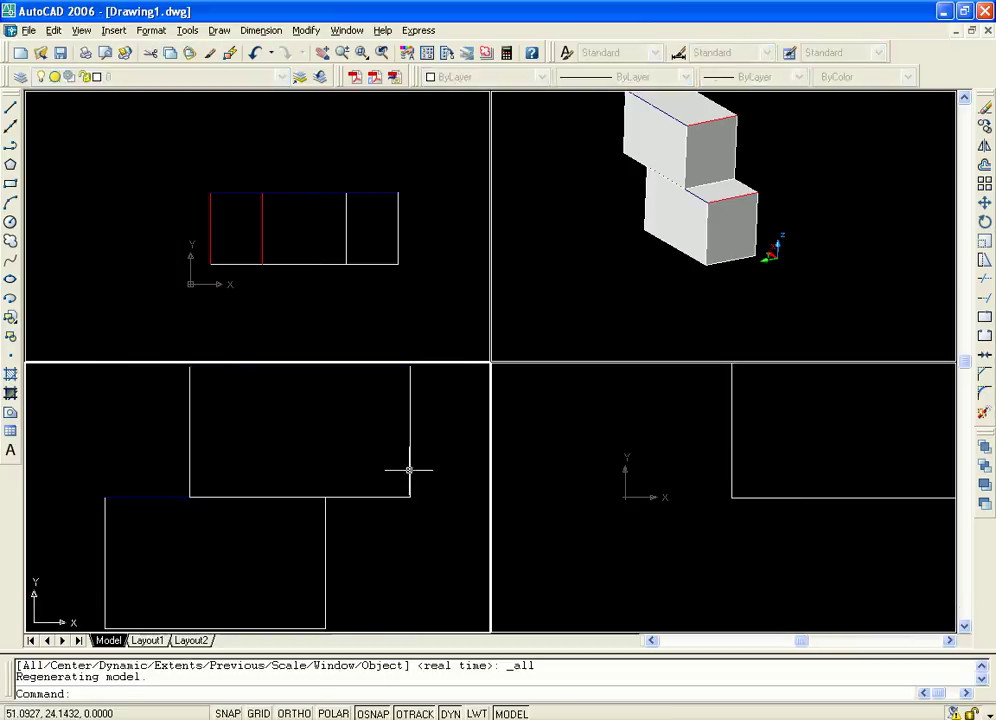
pyautogui.scroll(-4, 413, 481)
pyautogui.scroll(3, 408, 476)
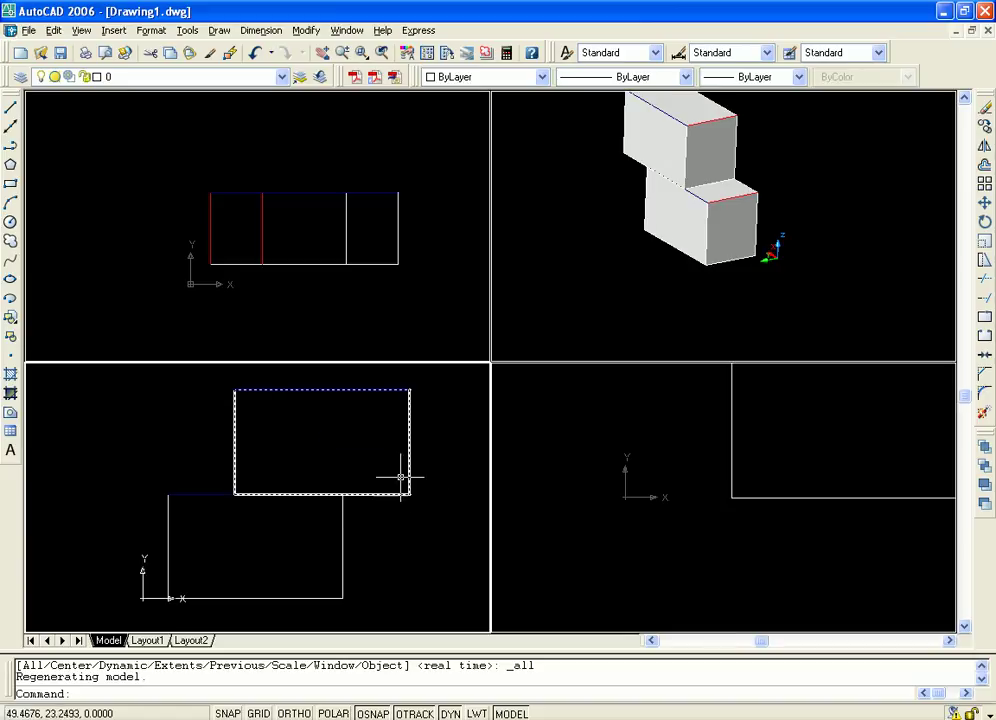
pyautogui.click(409, 422)
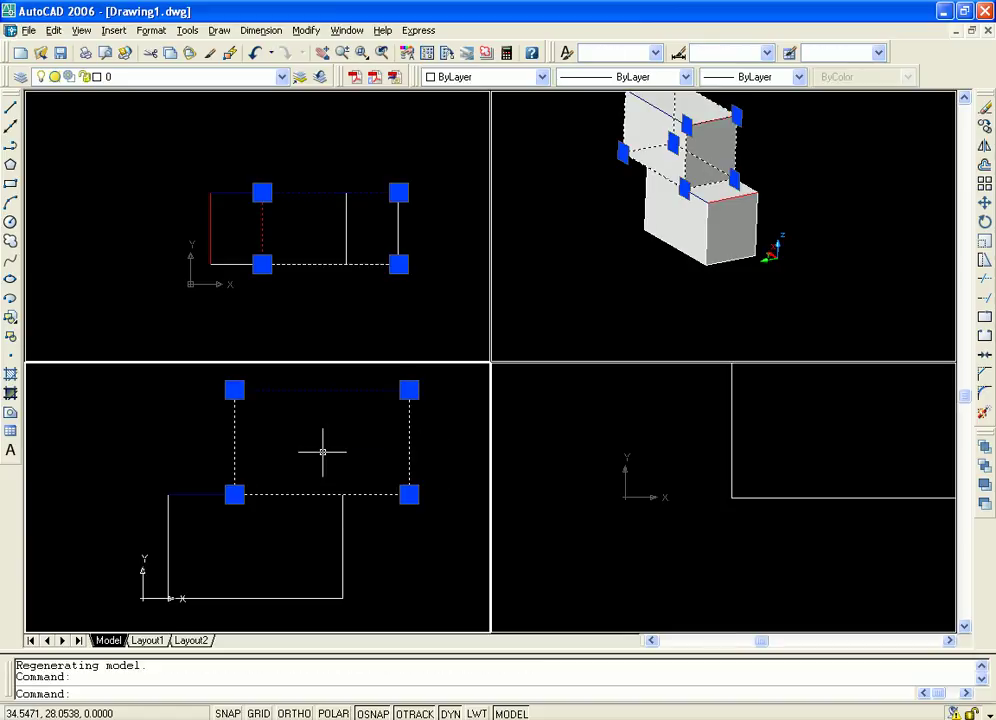
pyautogui.click(982, 204)
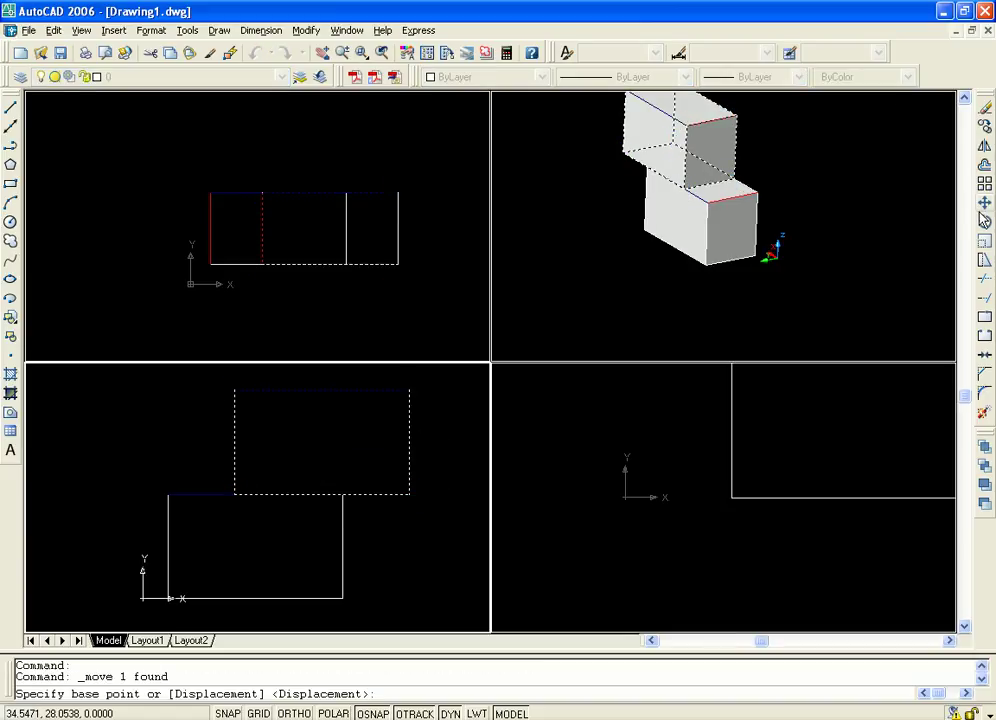
pyautogui.click(409, 389)
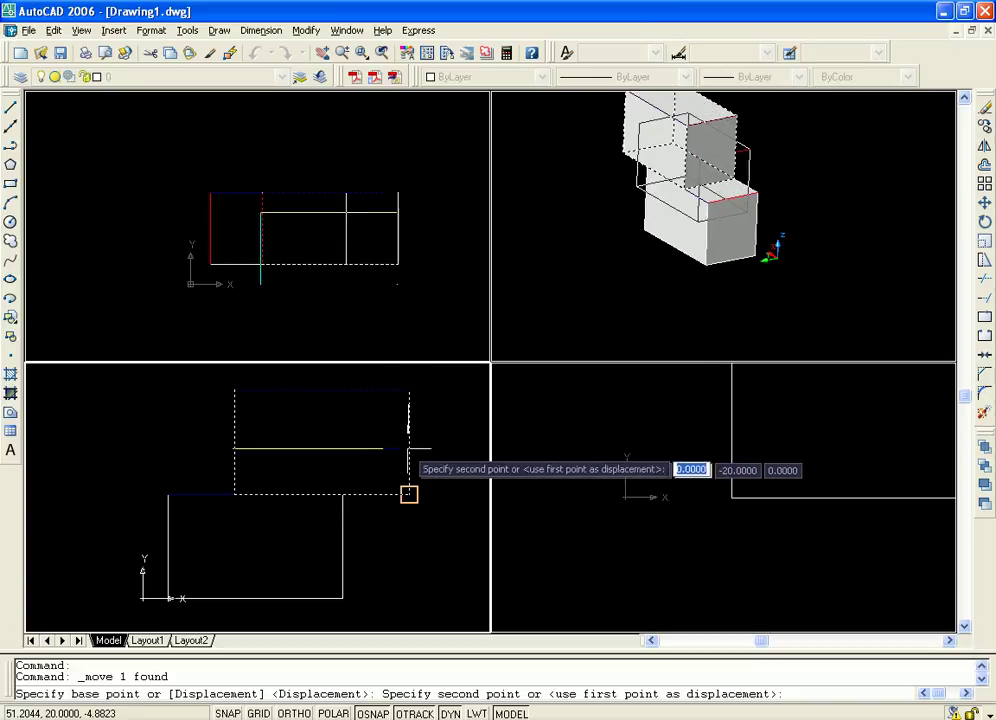
pyautogui.click(409, 494)
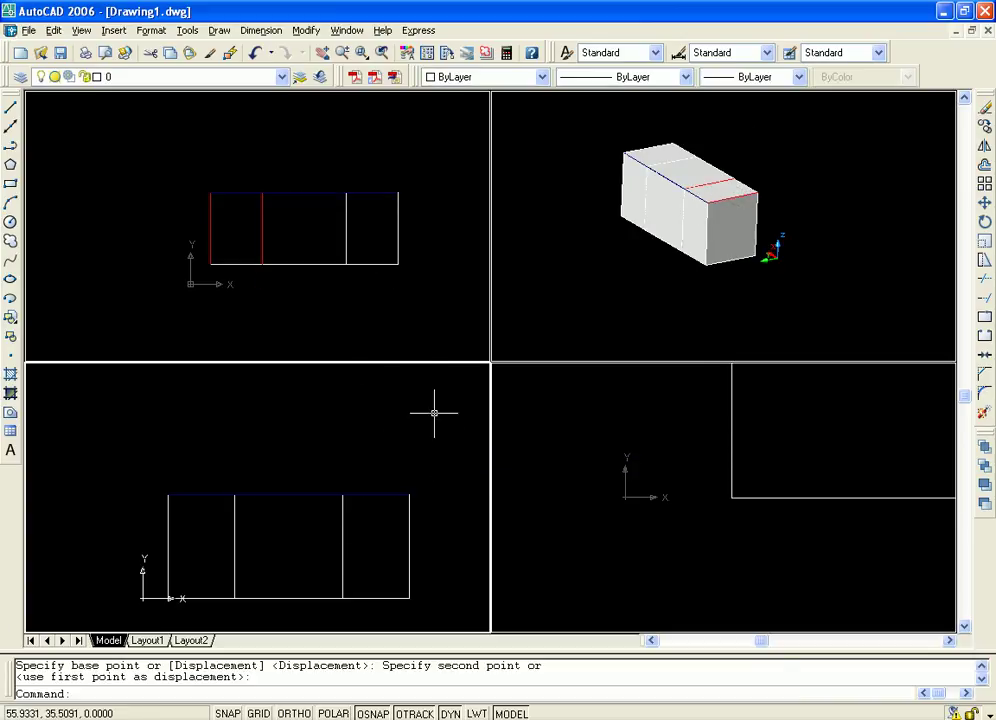
pyautogui.click(580, 200)
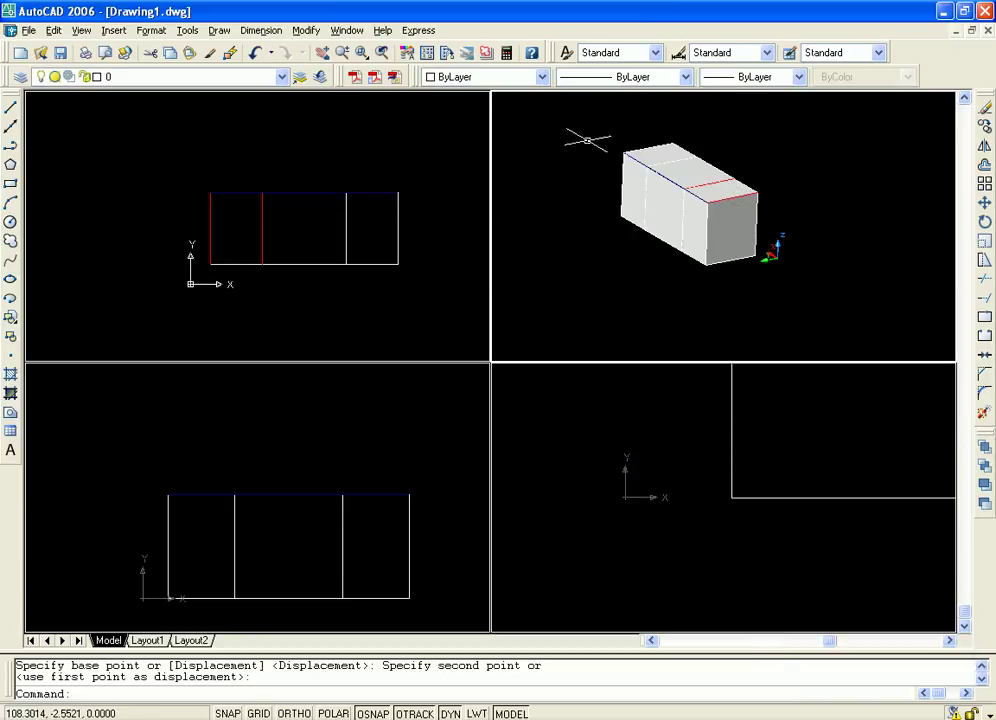
pyautogui.click(306, 30)
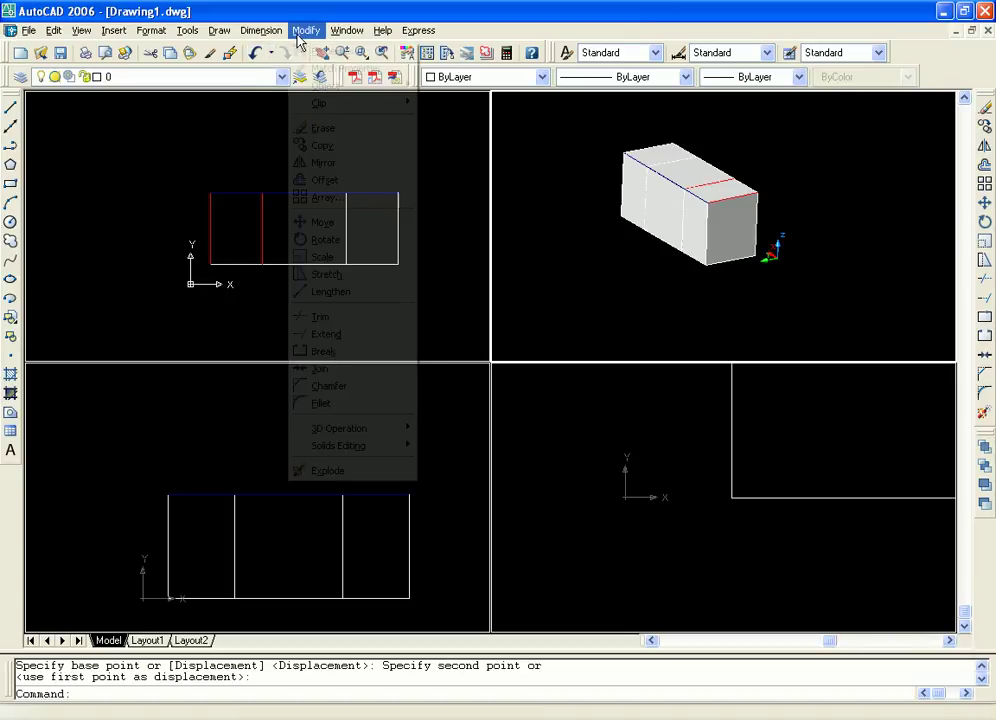
pyautogui.moveTo(390, 458)
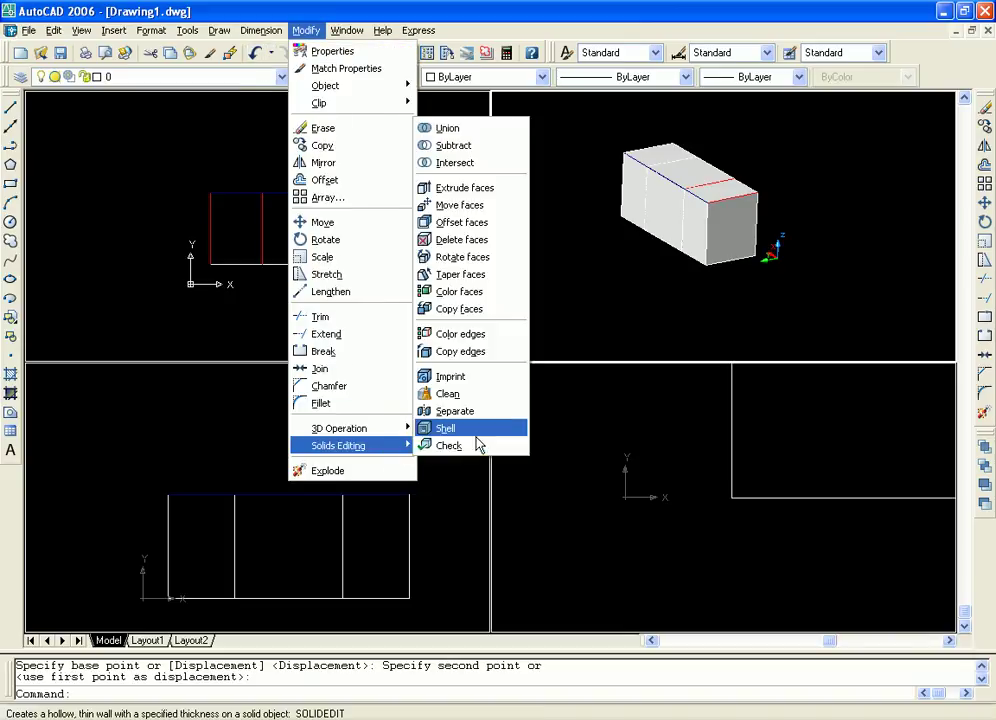
pyautogui.click(445, 391)
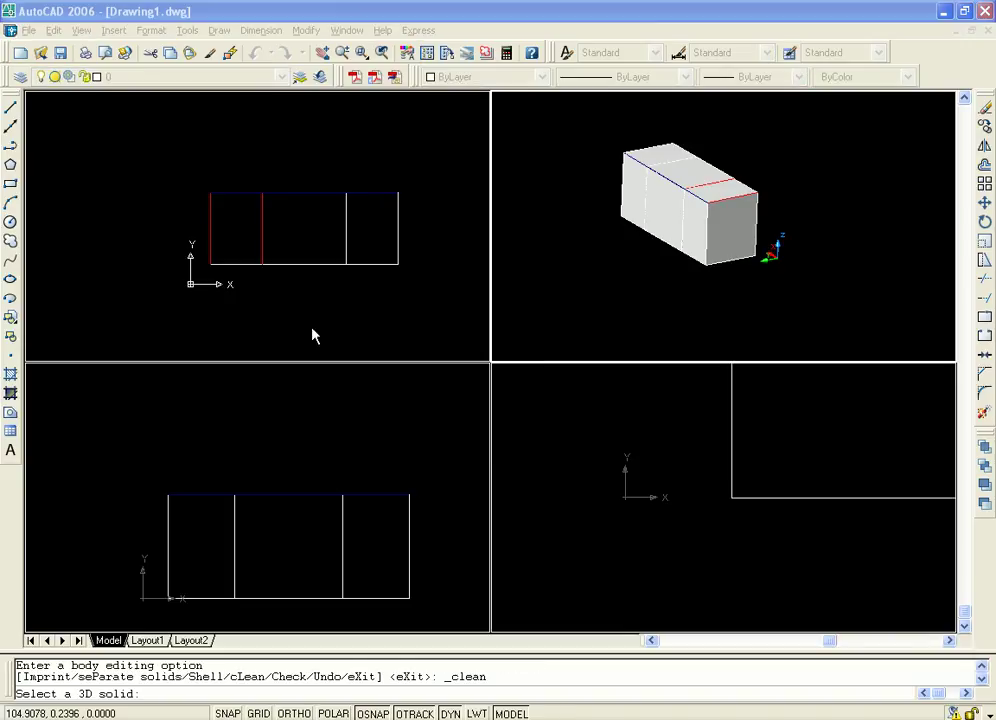
# Step: Imprint the farther overlapping box onto the nearer box solid in the 3D view, keeping the source object, and leave the command
pyautogui.click(306, 30)
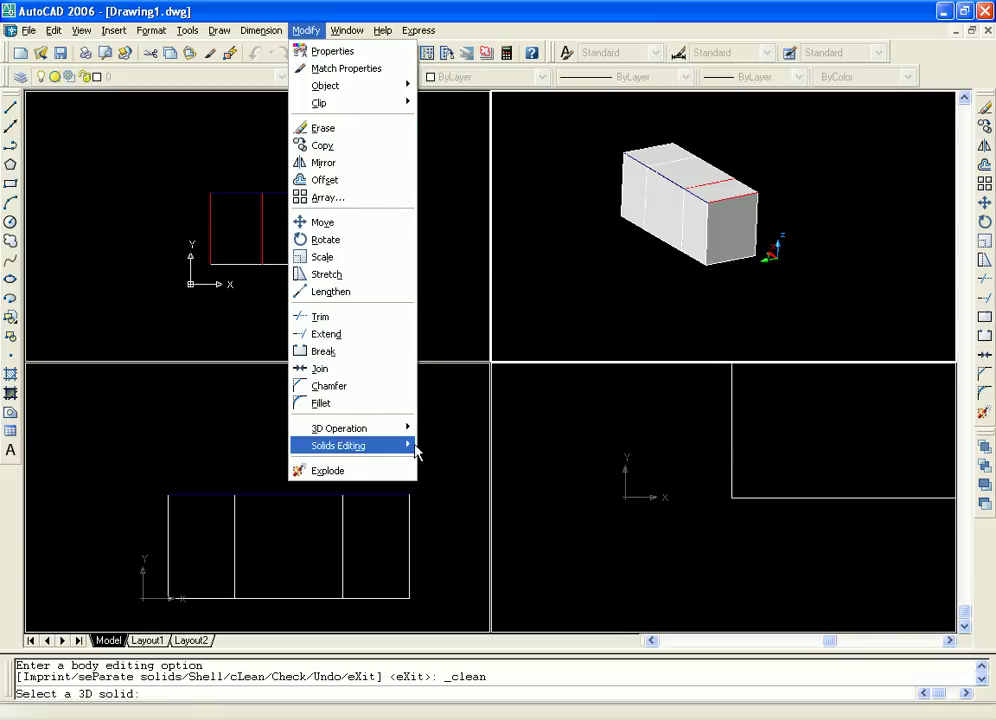
pyautogui.moveTo(416, 453)
pyautogui.click(440, 378)
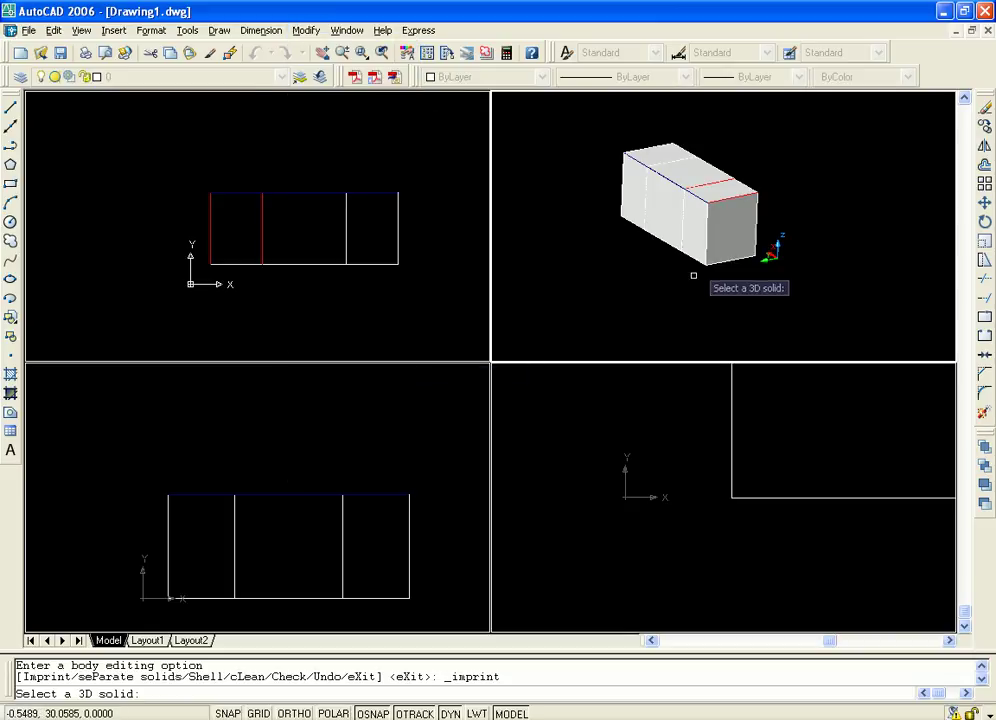
pyautogui.click(698, 198)
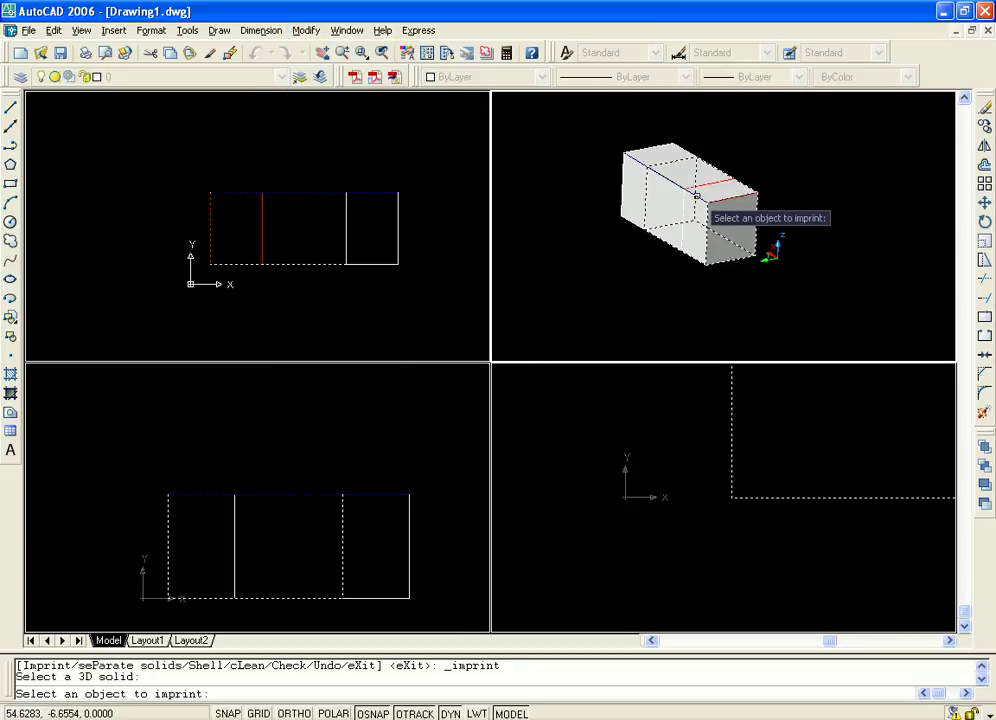
pyautogui.click(627, 158)
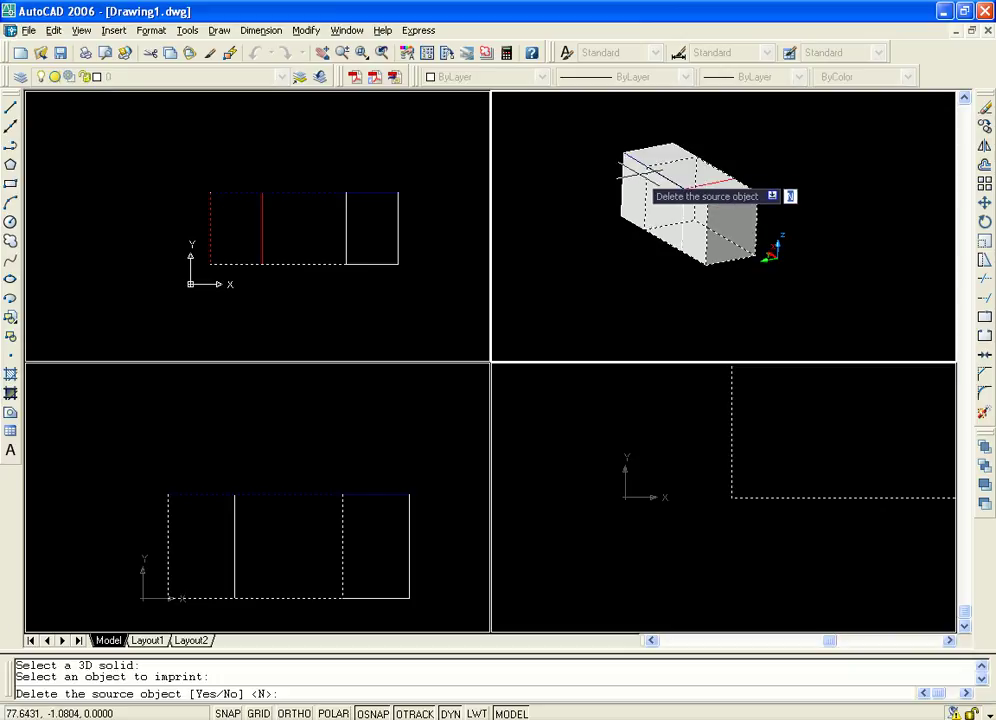
pyautogui.press('Return')
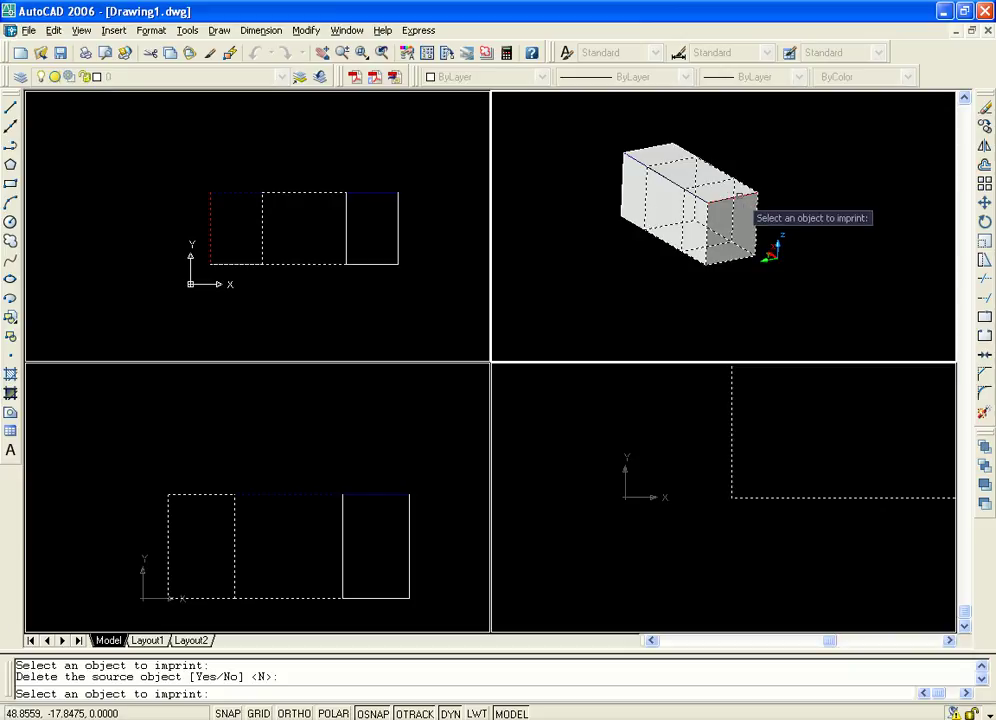
pyautogui.press('Escape')
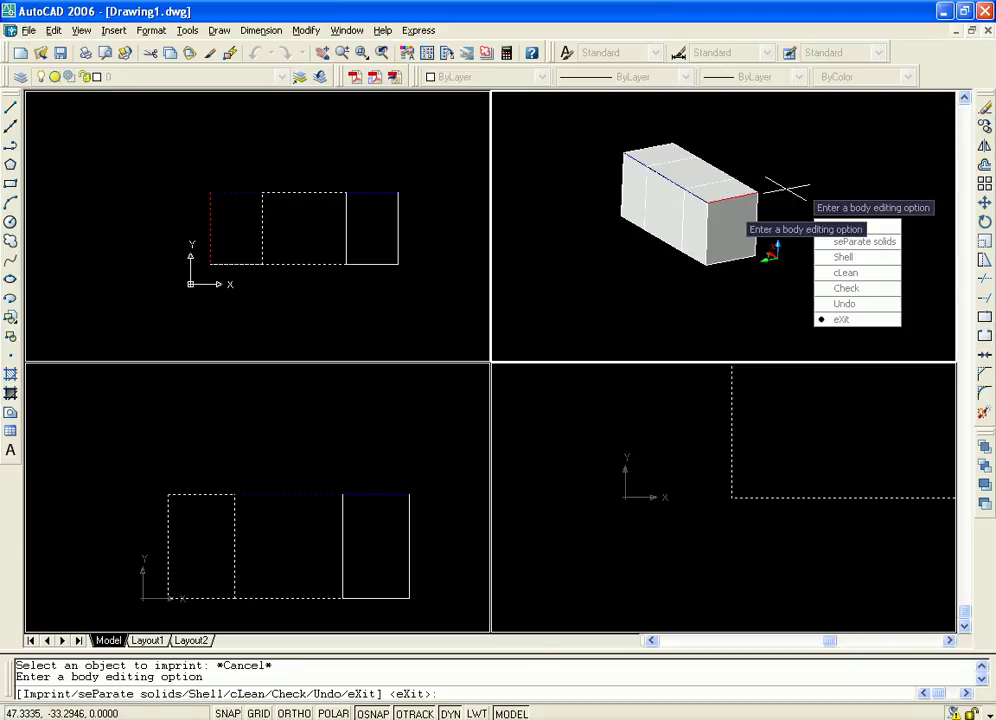
pyautogui.press('Escape')
# Step: Examine the imprinted edges in the 3D view by selecting and deselecting the overlapping box solids
pyautogui.moveTo(742, 187); pyautogui.dragTo(860, 168, button='middle')
pyautogui.scroll(3, 721, 225)
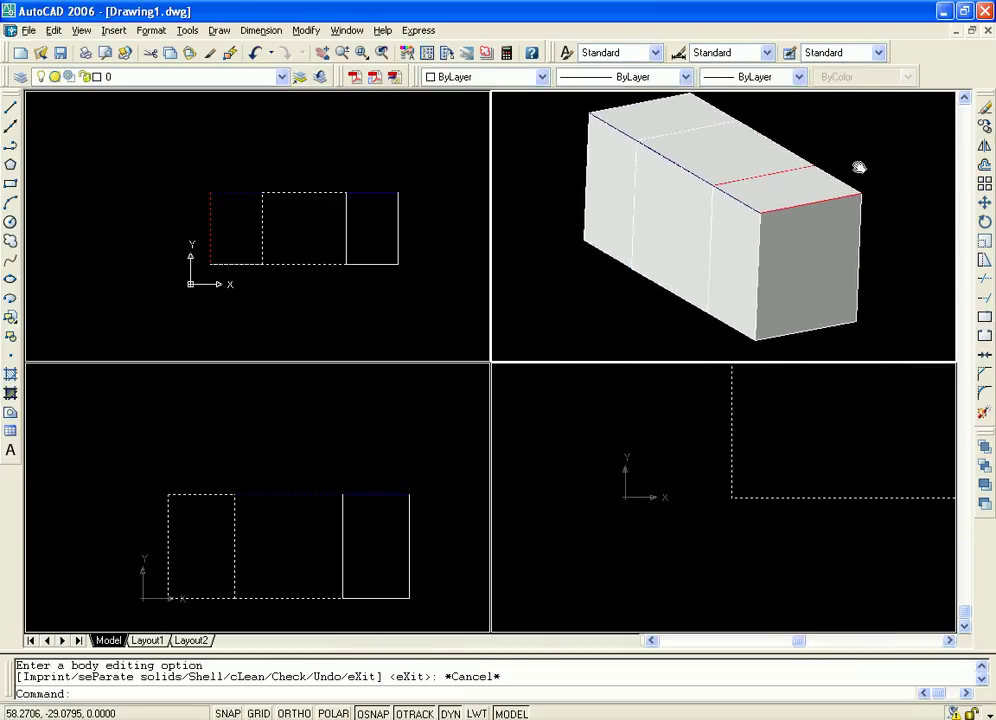
pyautogui.click(690, 173)
pyautogui.press('Escape')
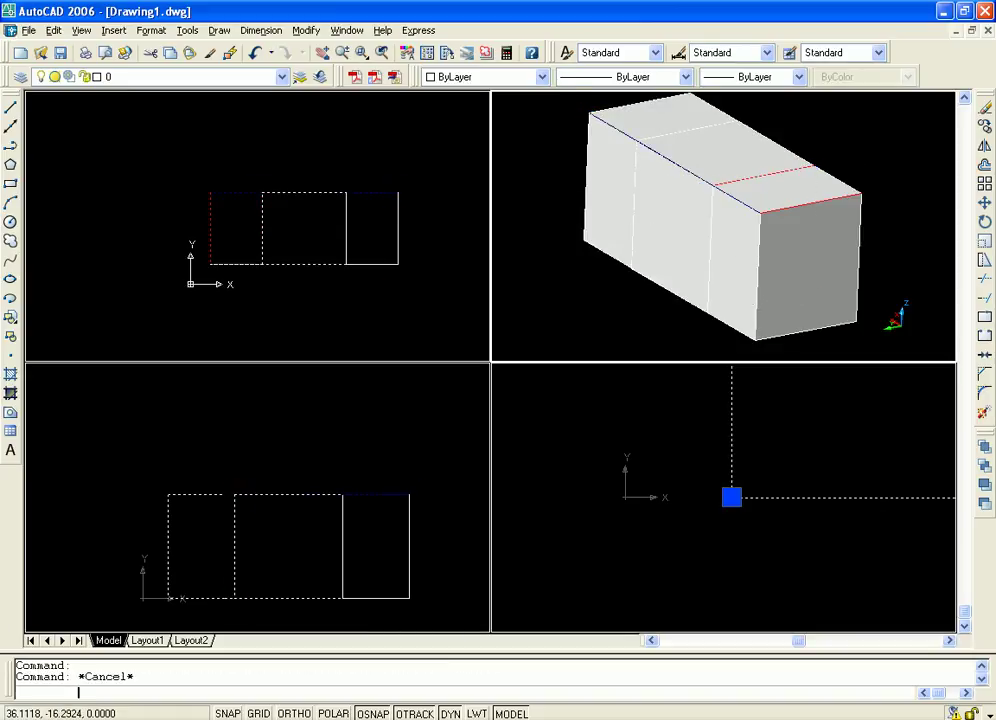
pyautogui.click(738, 199)
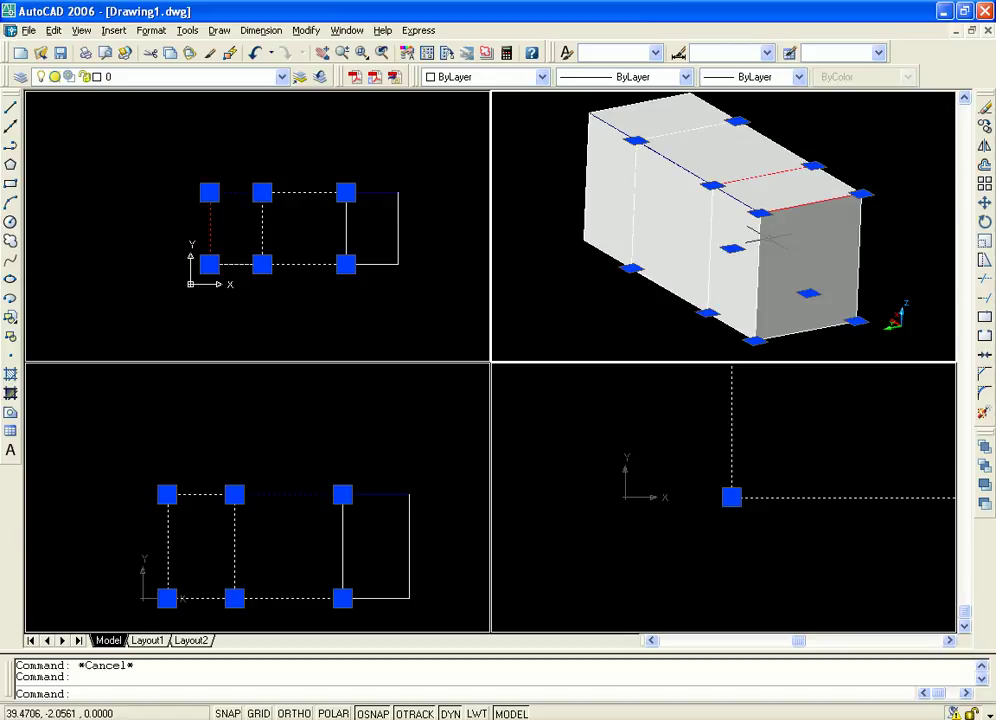
pyautogui.press('Escape')
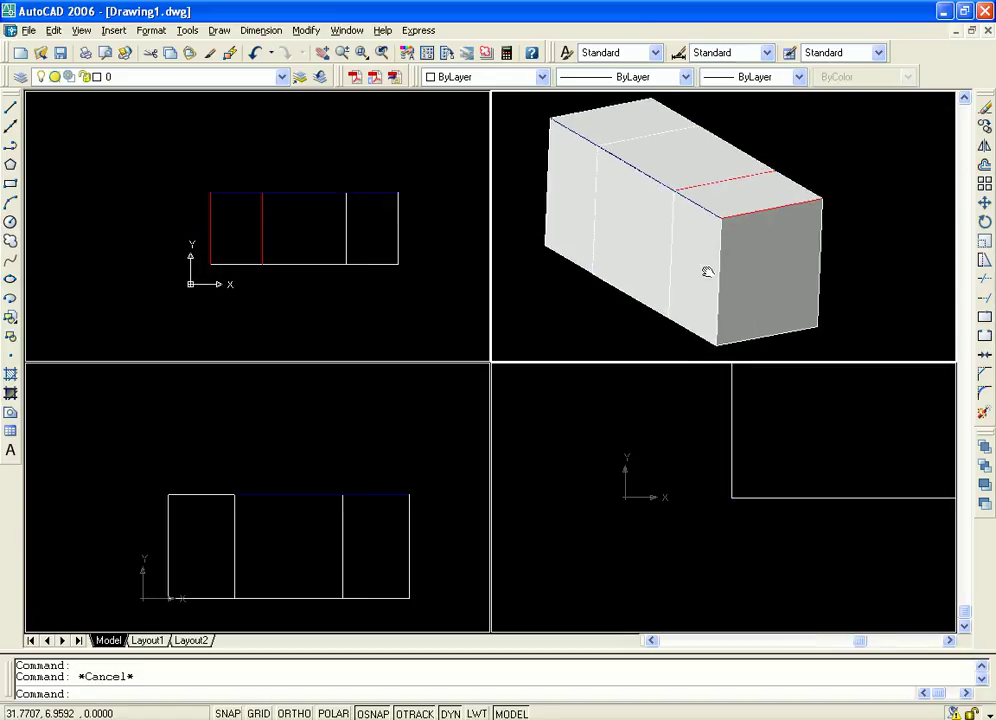
pyautogui.scroll(-2, 705, 245)
pyautogui.scroll(3, 705, 235)
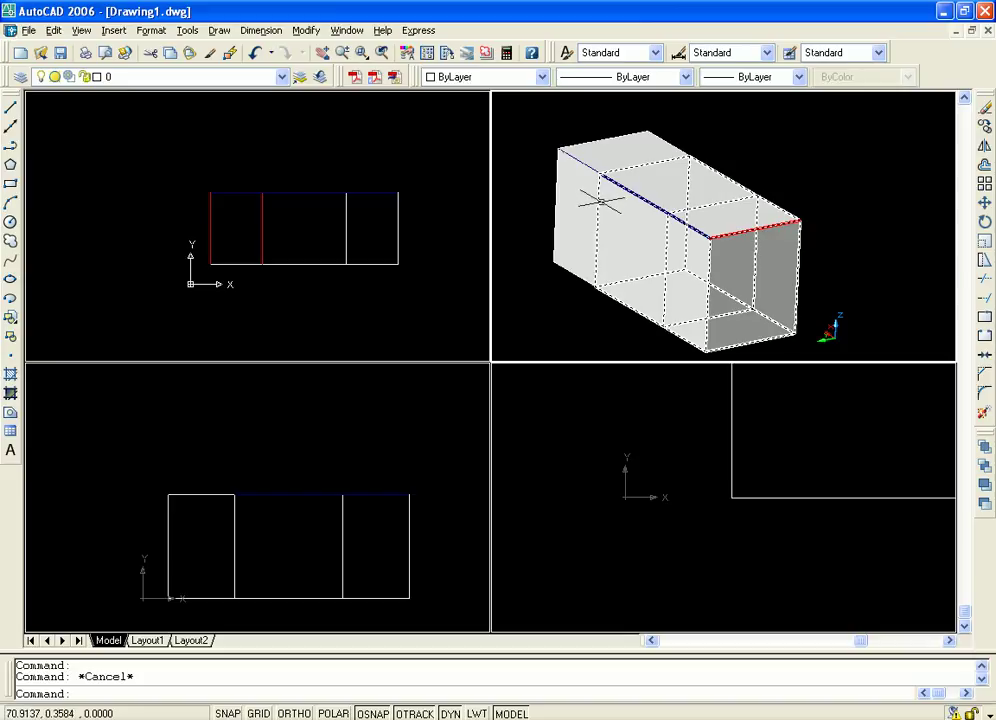
pyautogui.click(707, 240)
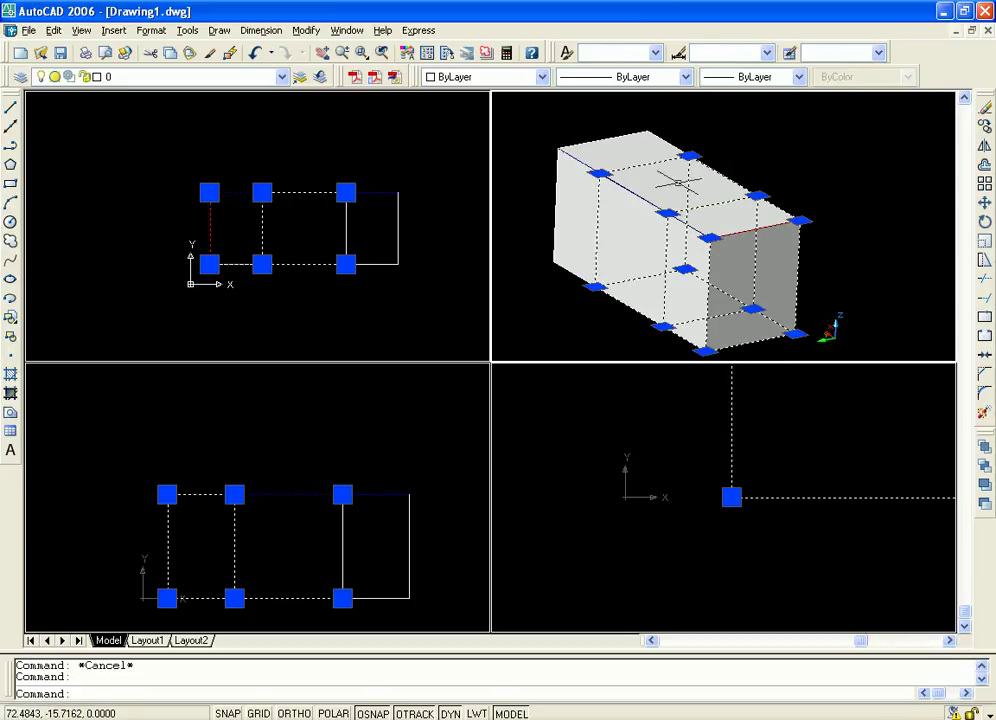
pyautogui.press('Escape')
pyautogui.click(565, 152)
pyautogui.press('Escape')
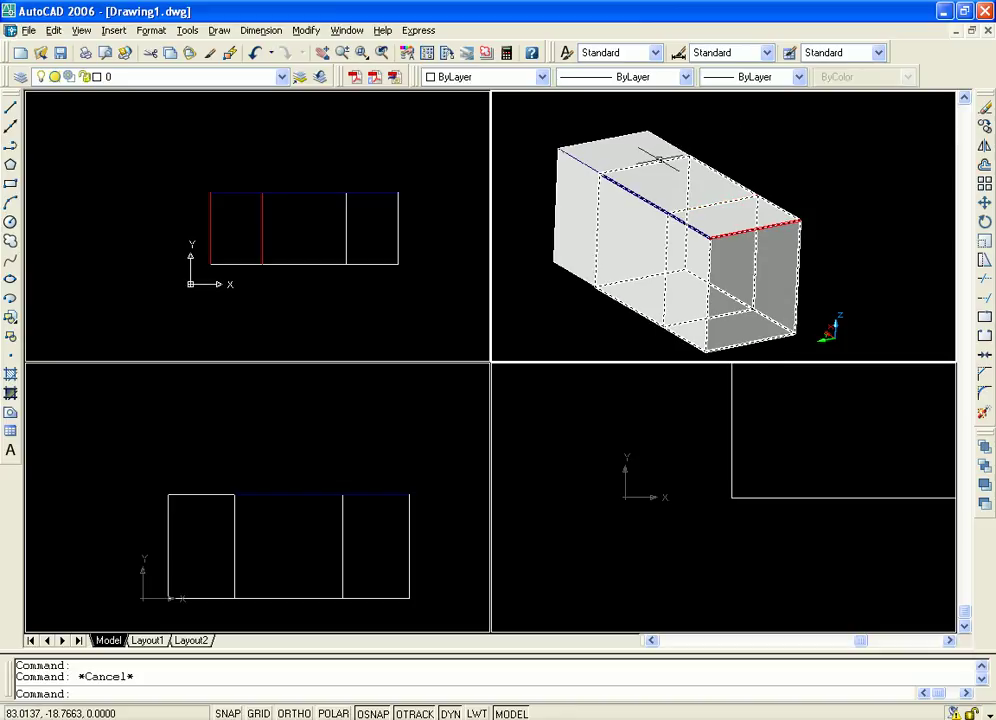
pyautogui.click(658, 160)
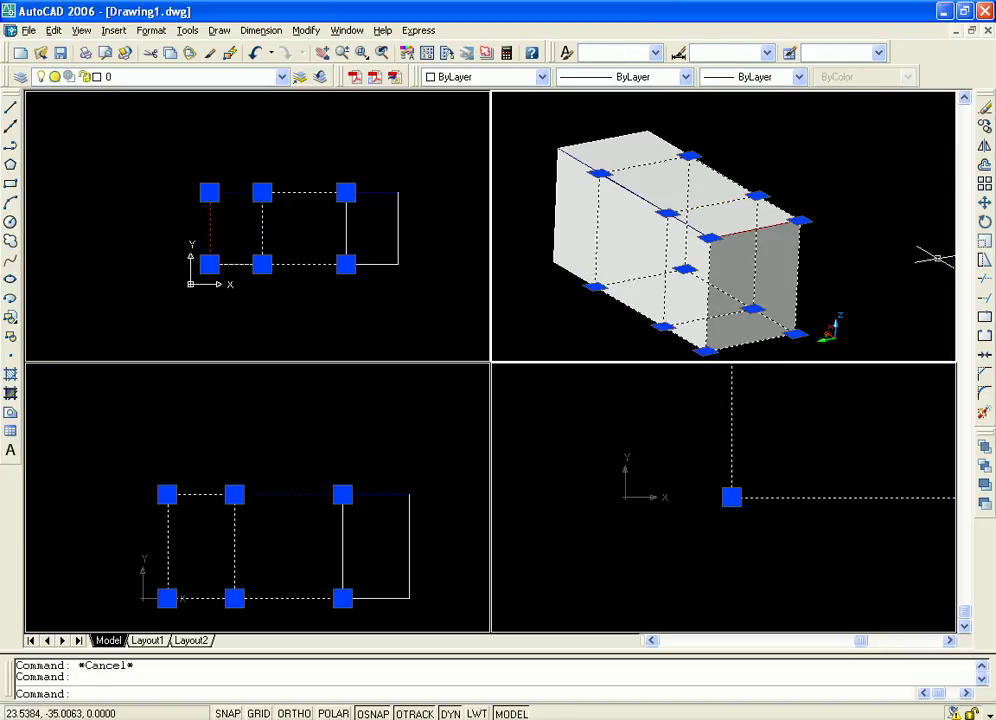
pyautogui.press('Escape')
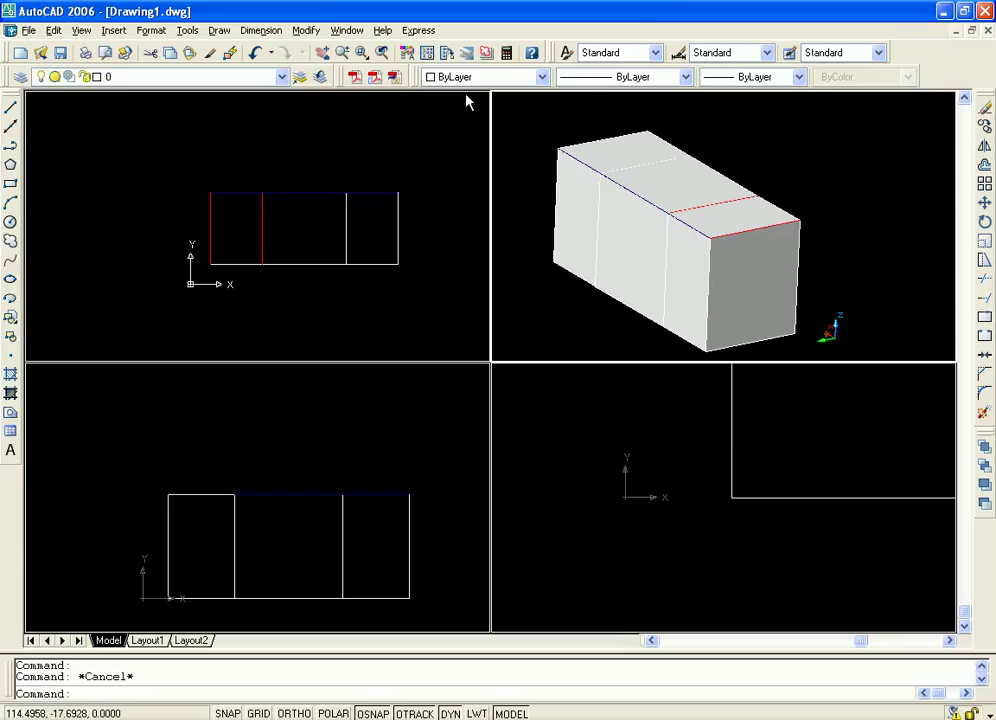
# Step: Clean the imprinted edges off the nearer box solid and leave the body-editing command
pyautogui.click(305, 30)
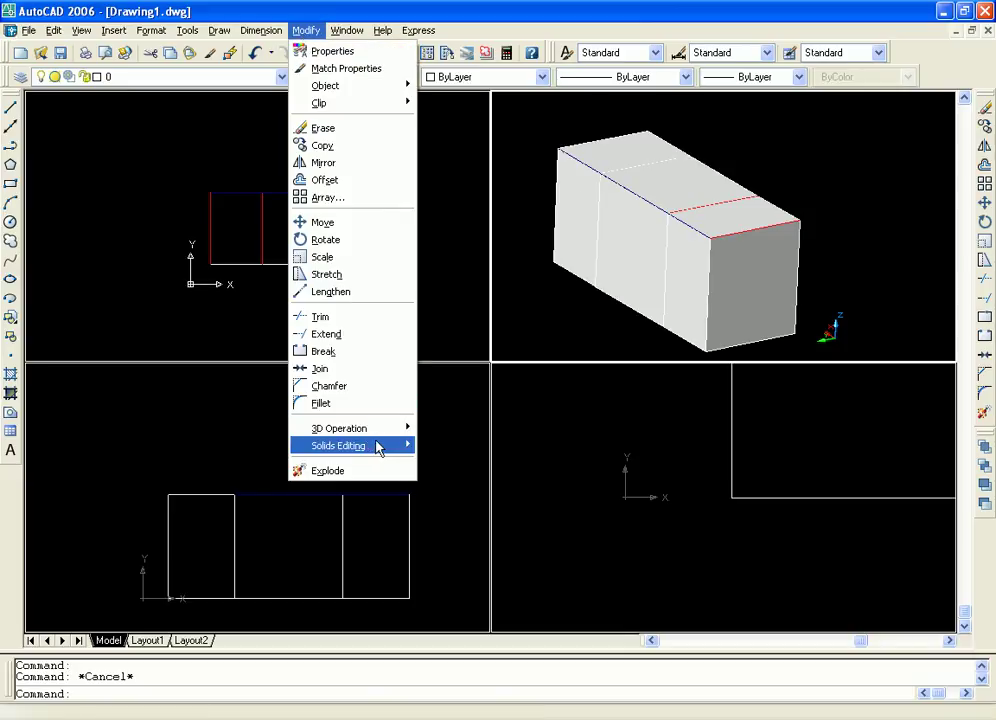
pyautogui.moveTo(398, 448)
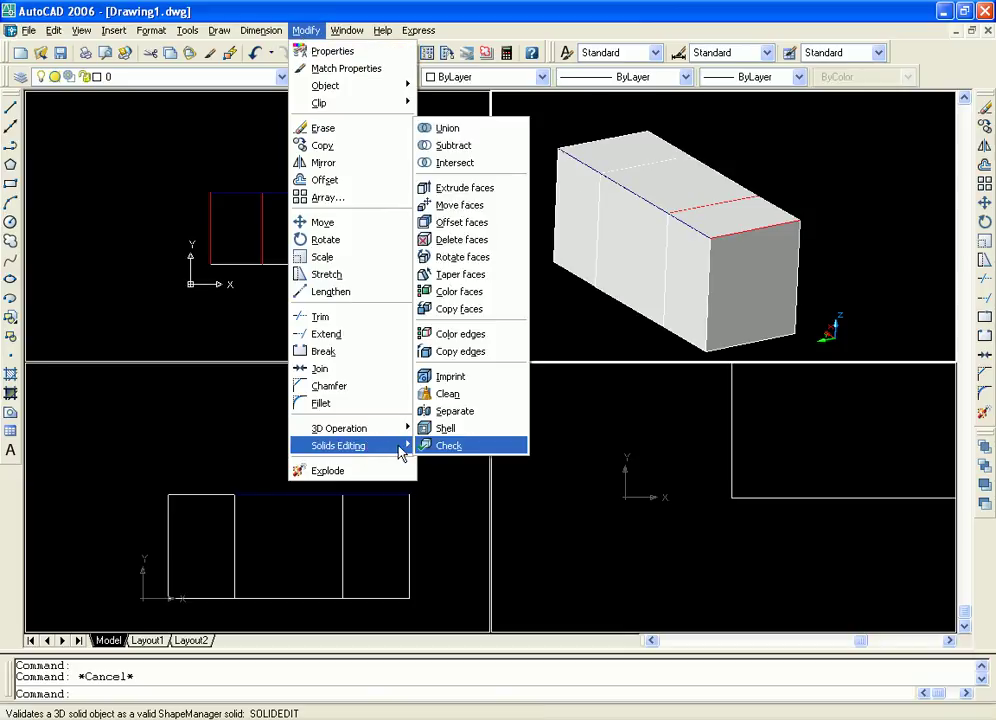
pyautogui.click(464, 399)
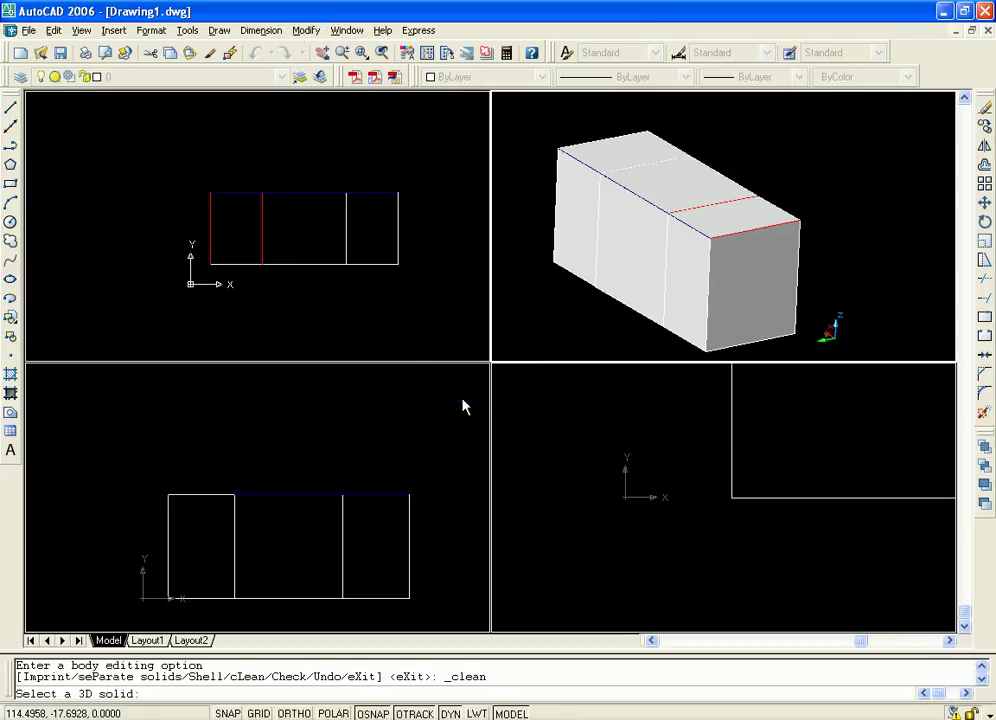
pyautogui.click(597, 209)
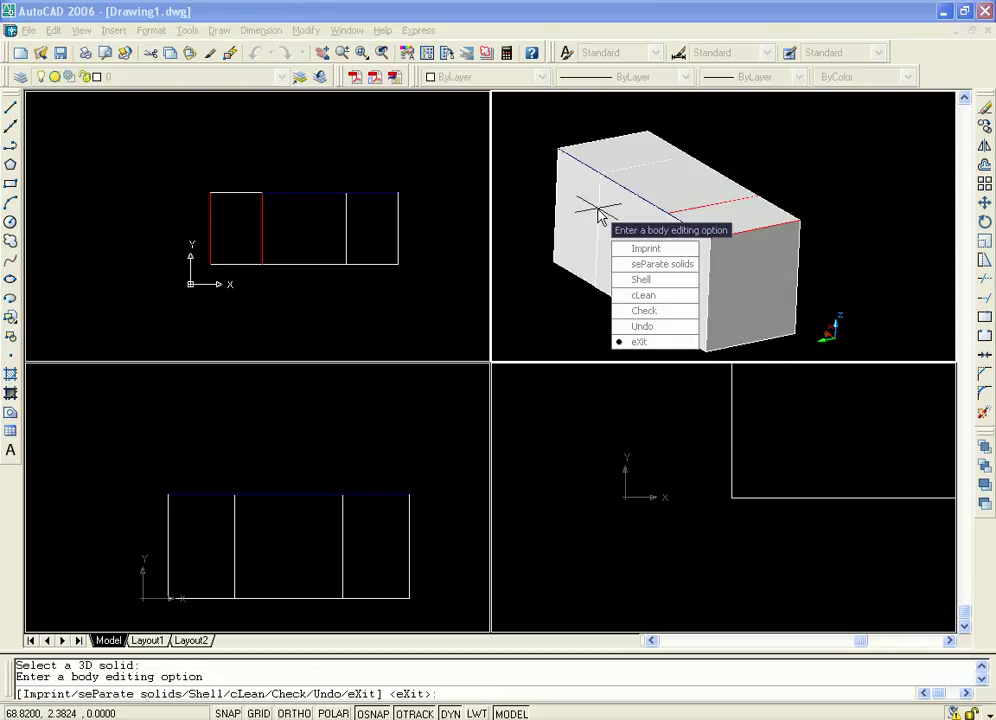
pyautogui.click(645, 295)
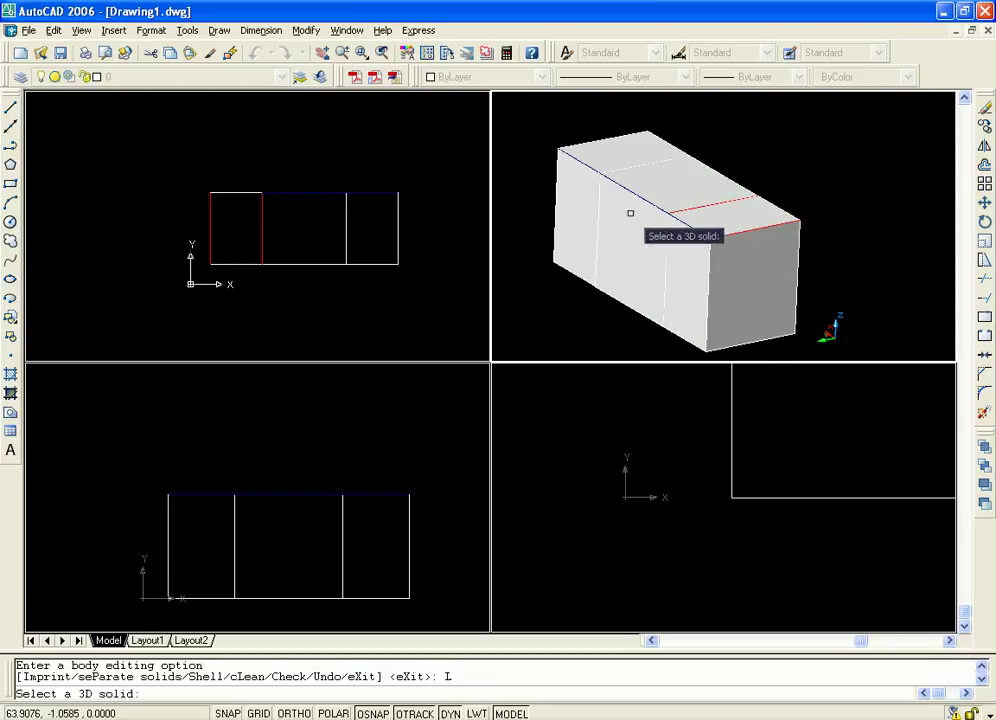
pyautogui.click(716, 207)
pyautogui.click(760, 292)
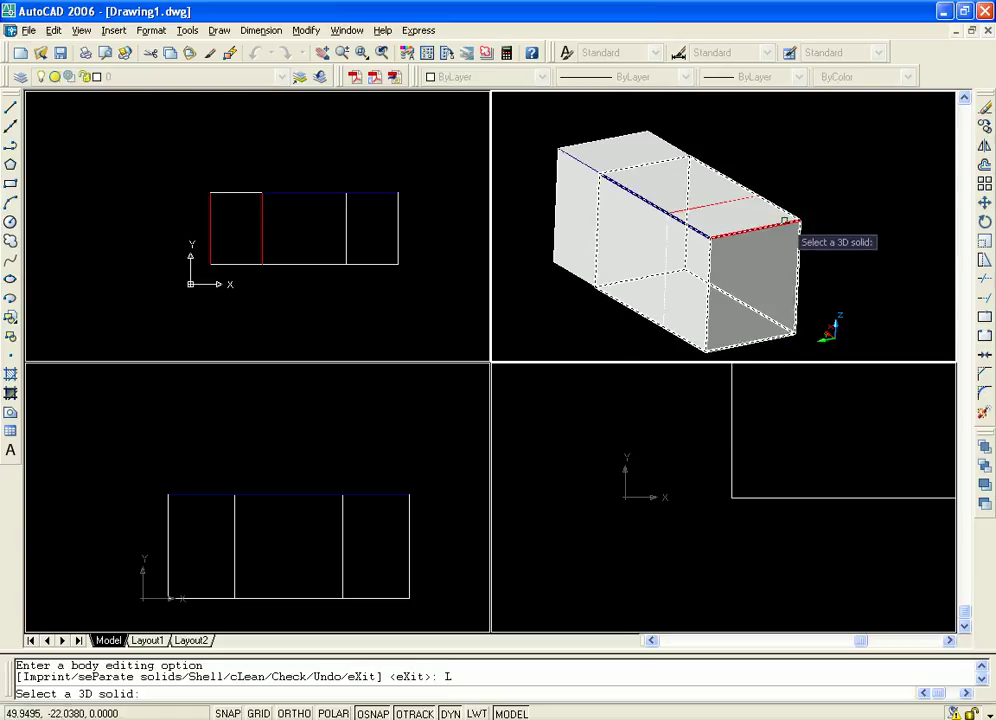
pyautogui.press('Escape')
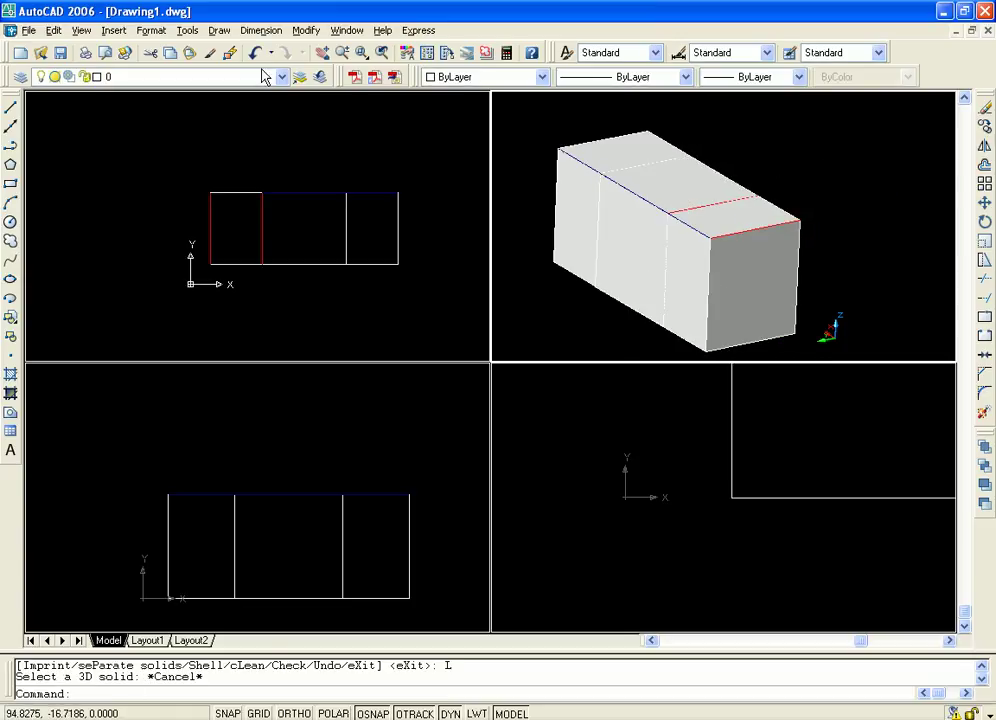
# Step: Try to separate the nearer box solid with the Separate operation in the 3D view
pyautogui.click(308, 36)
pyautogui.moveTo(412, 446)
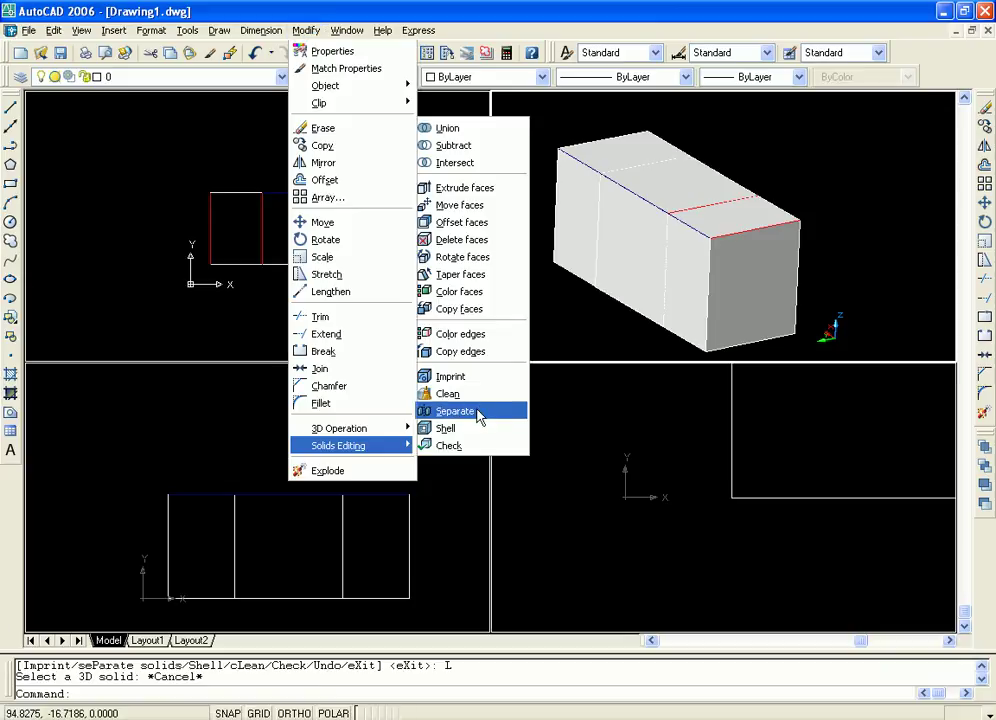
pyautogui.click(472, 411)
pyautogui.click(597, 197)
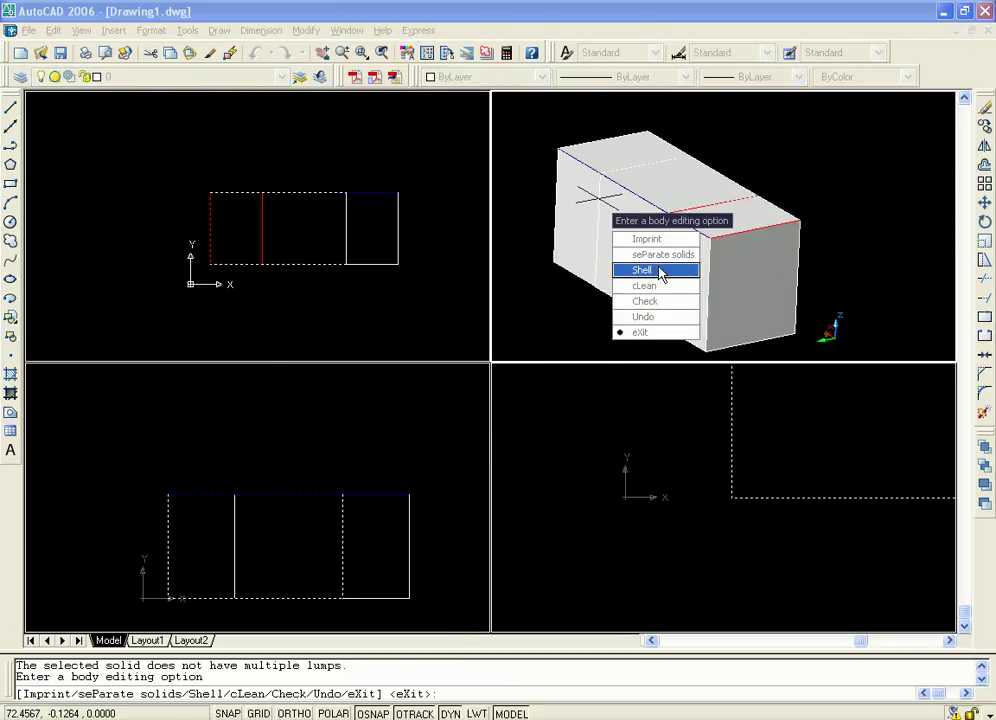
# Step: Try Separate on the farther box solid as well, and leave the solid-editing command
pyautogui.click(660, 256)
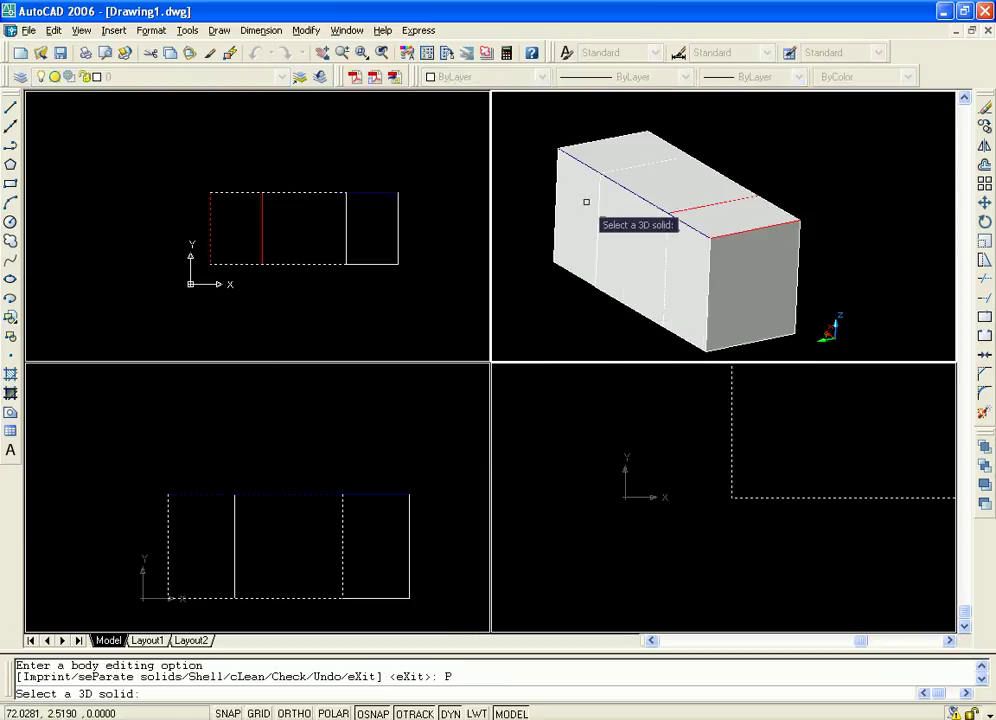
pyautogui.click(552, 164)
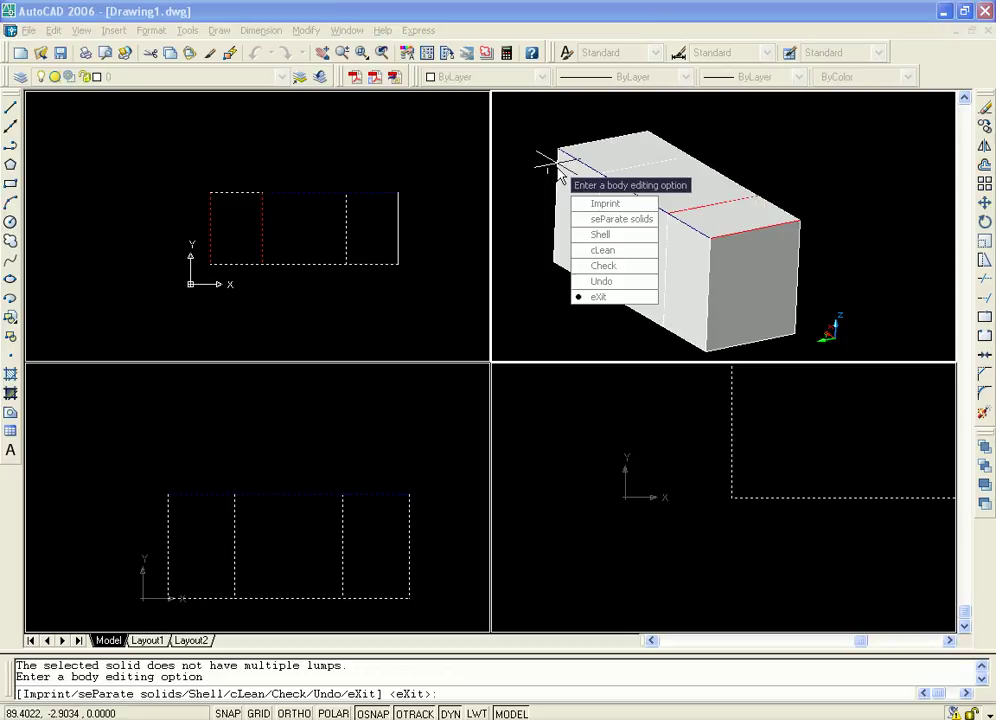
pyautogui.write('X')
pyautogui.press('Return')
pyautogui.write('X')
pyautogui.press('Return')
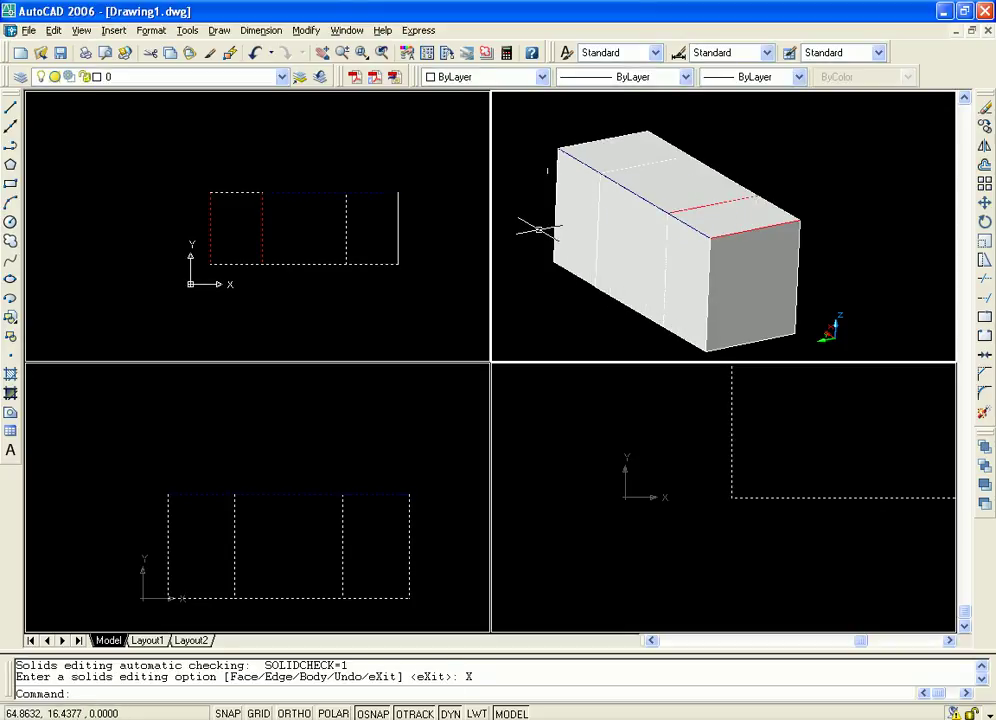
pyautogui.press('Escape')
pyautogui.press('Escape')
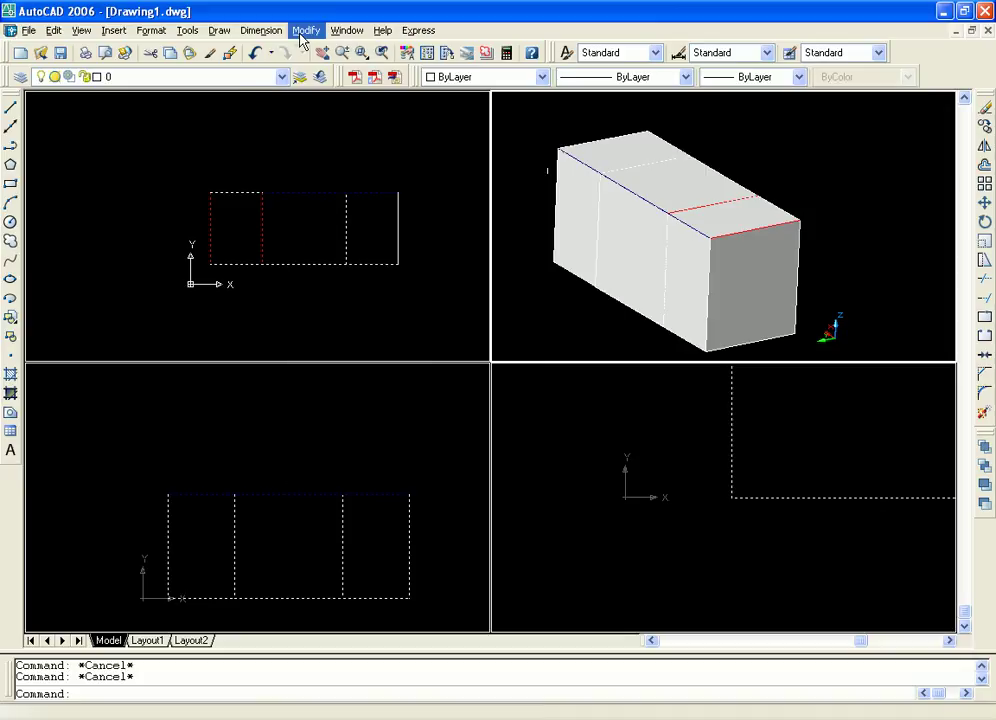
# Step: Validate the farther box solid in the 3D view with the Check body operation, then leave the command
pyautogui.click(300, 34)
pyautogui.moveTo(390, 446)
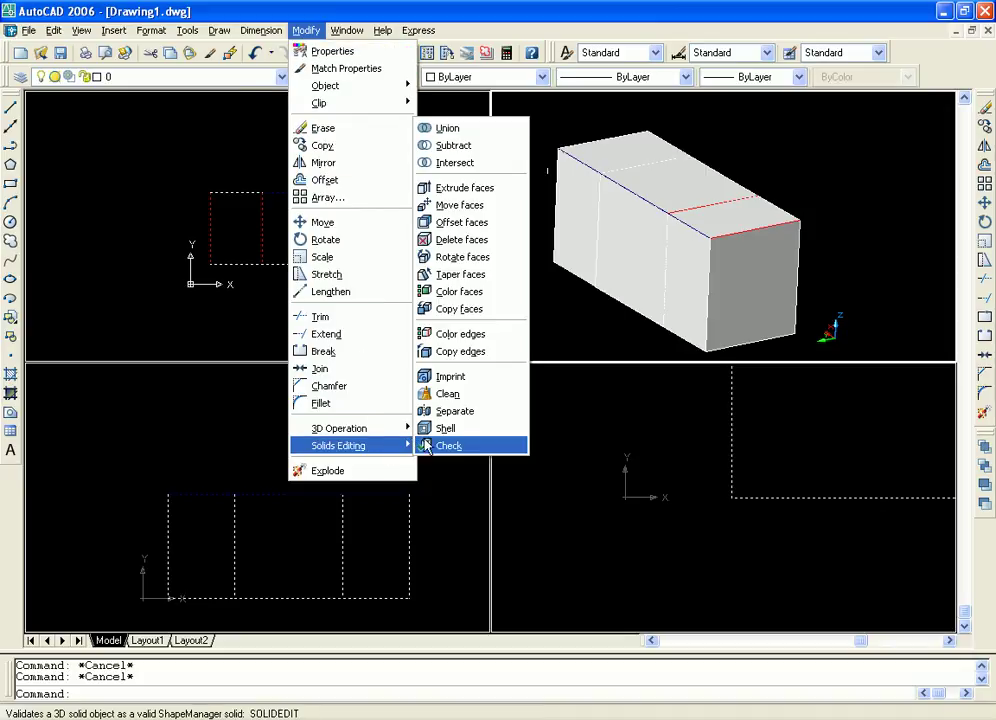
pyautogui.click(471, 447)
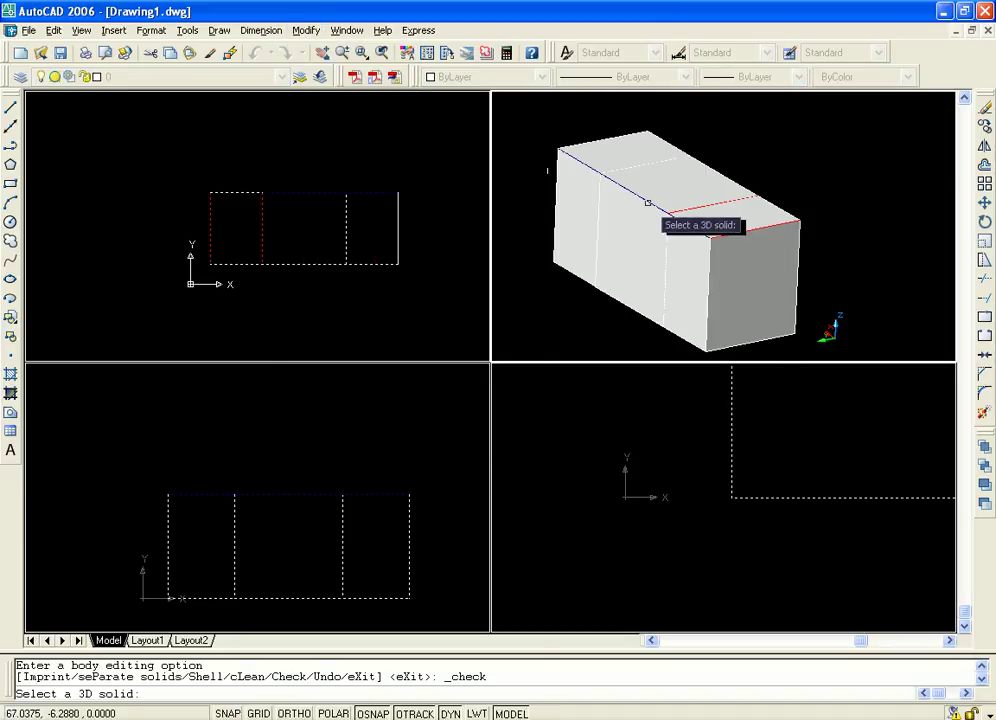
pyautogui.click(605, 140)
pyautogui.write('C')
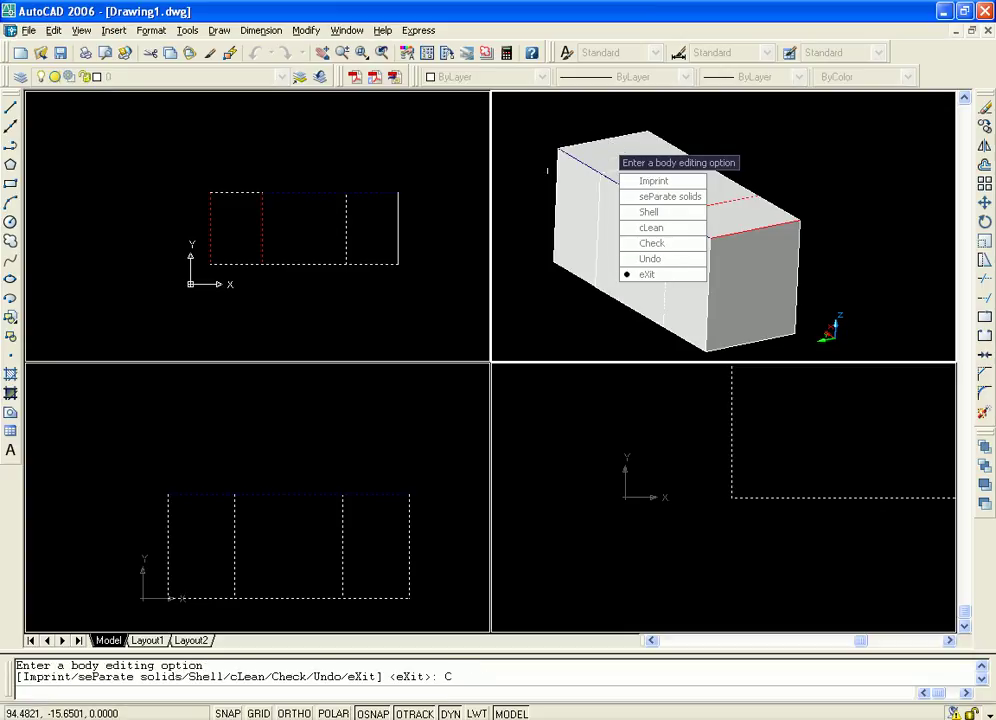
pyautogui.press('Return')
pyautogui.press('Escape')
pyautogui.press('Escape')
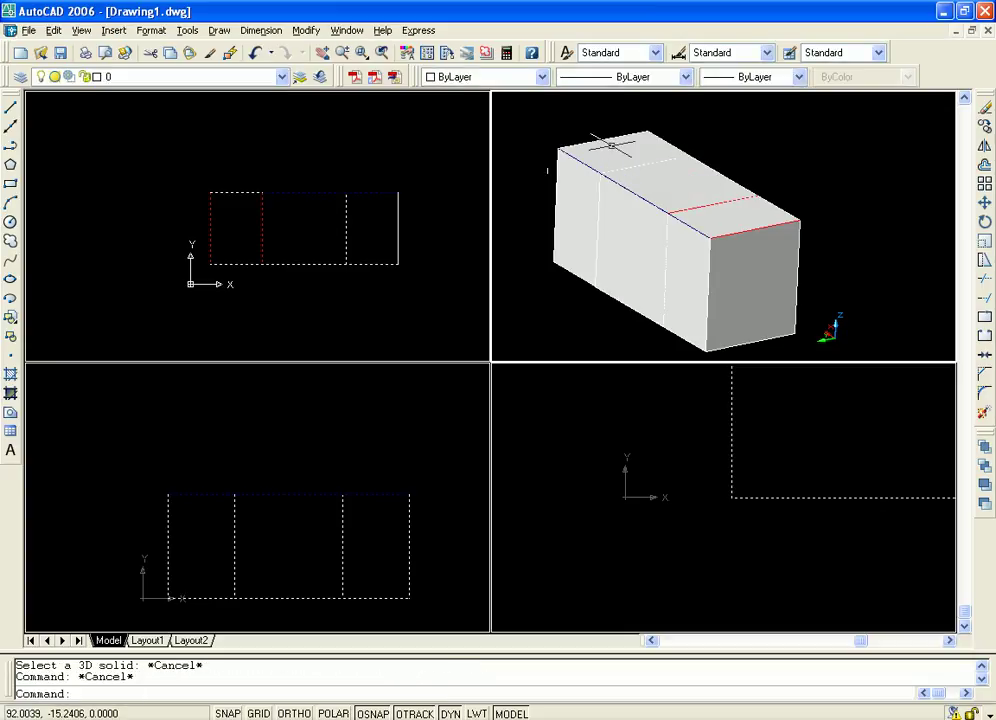
# Step: Run Check once more on the farther box solid and exit both the body-editing and solid-editing options
pyautogui.click(590, 142)
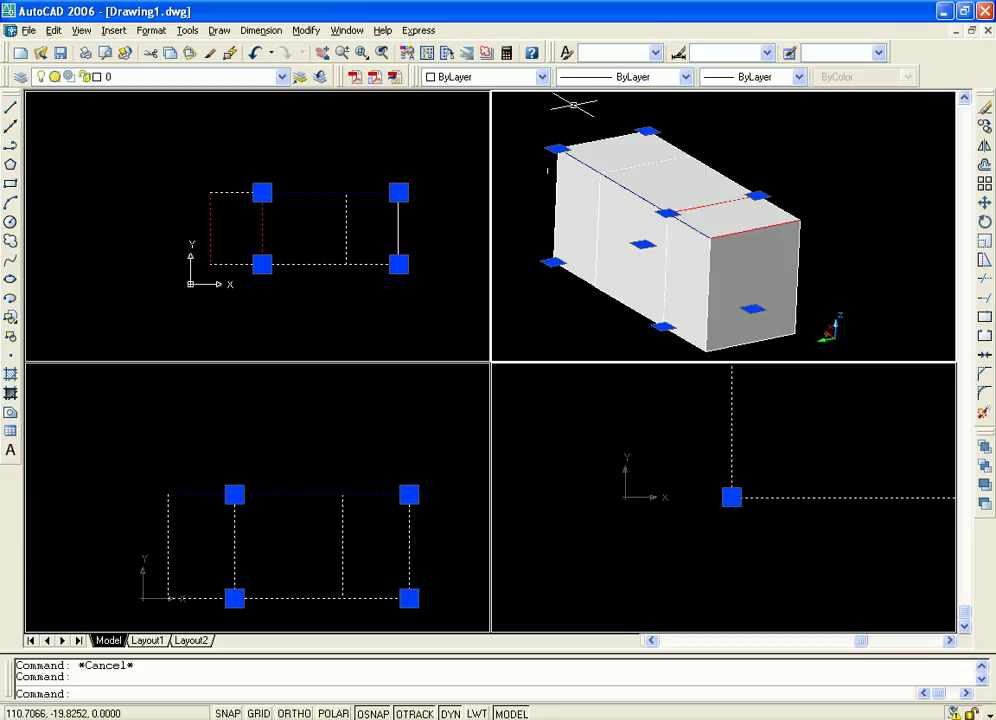
pyautogui.click(305, 30)
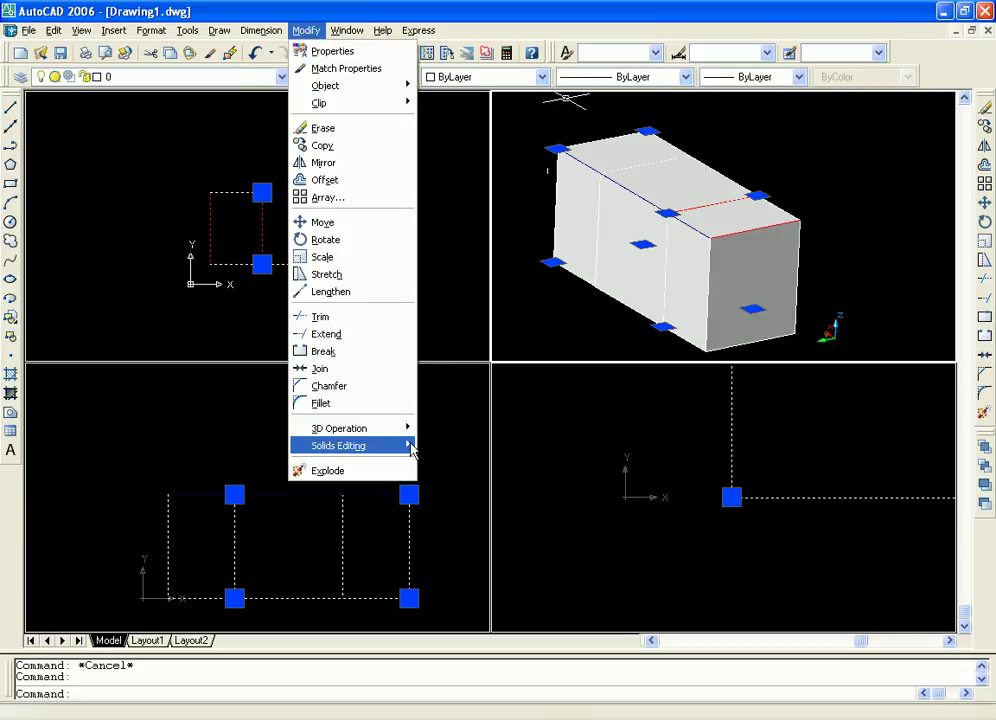
pyautogui.moveTo(410, 449)
pyautogui.click(458, 452)
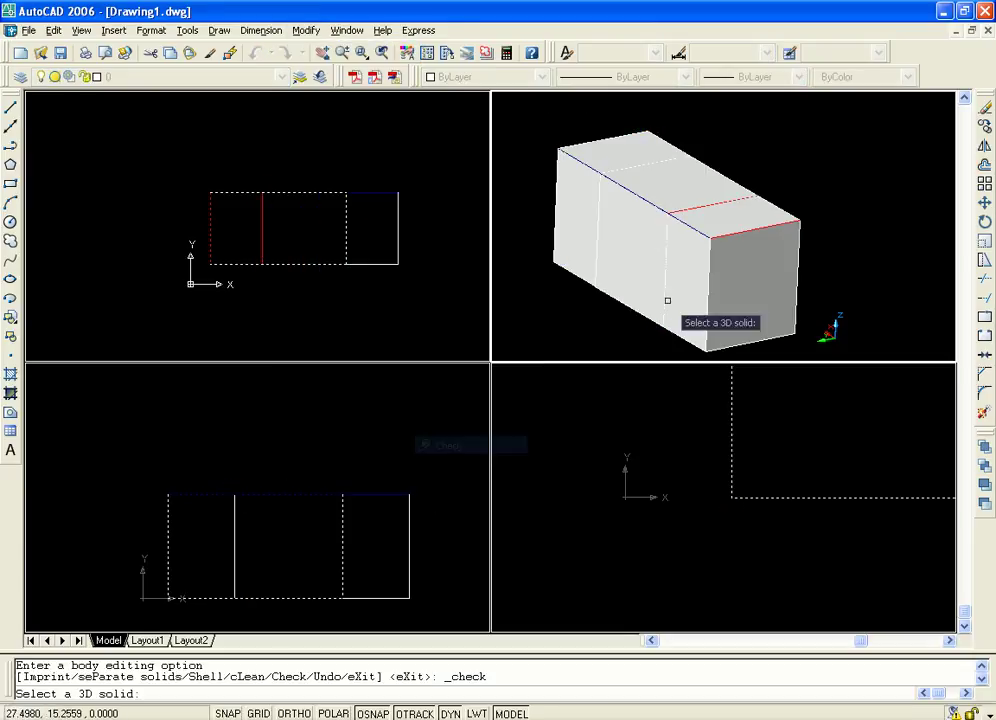
pyautogui.click(577, 168)
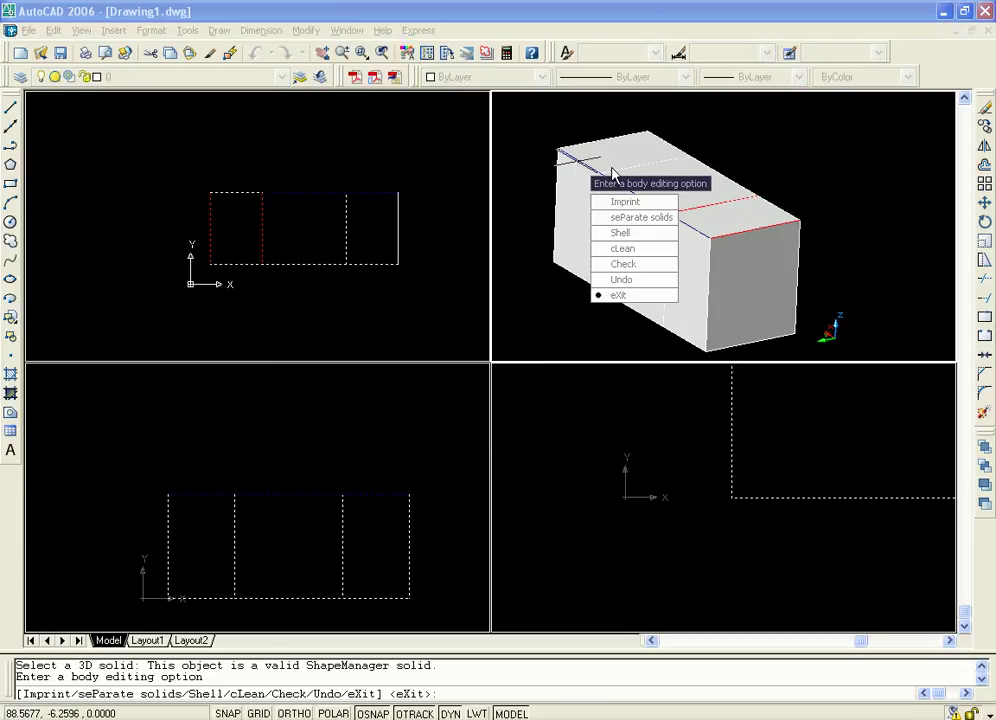
pyautogui.write('x')
pyautogui.press('Return')
pyautogui.write('x')
pyautogui.press('Return')
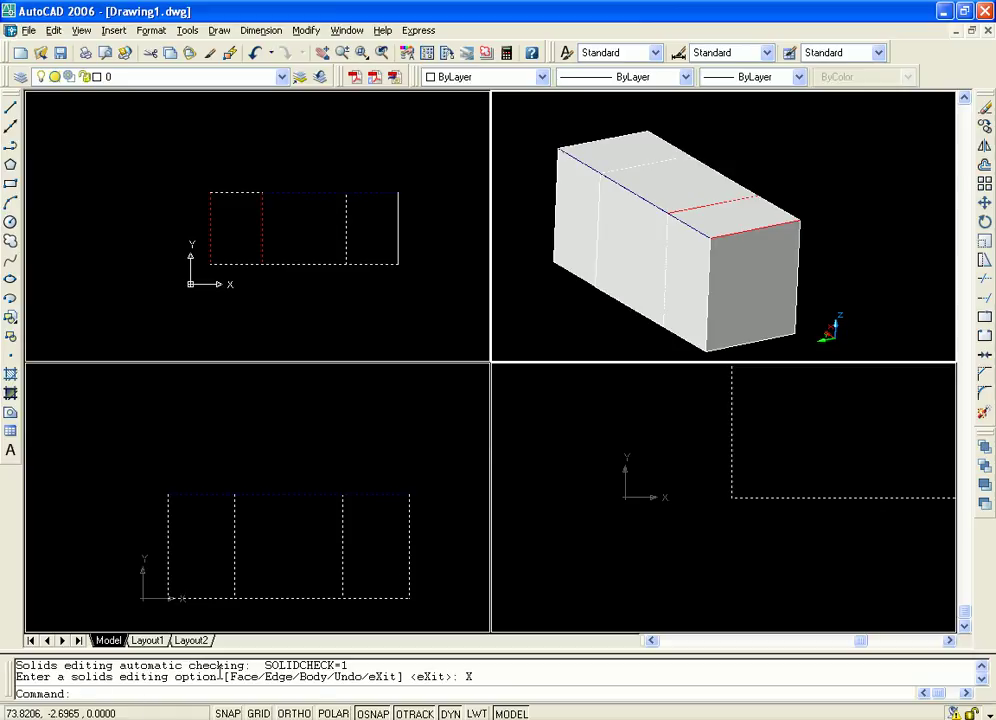
pyautogui.press('Escape')
pyautogui.press('Escape')
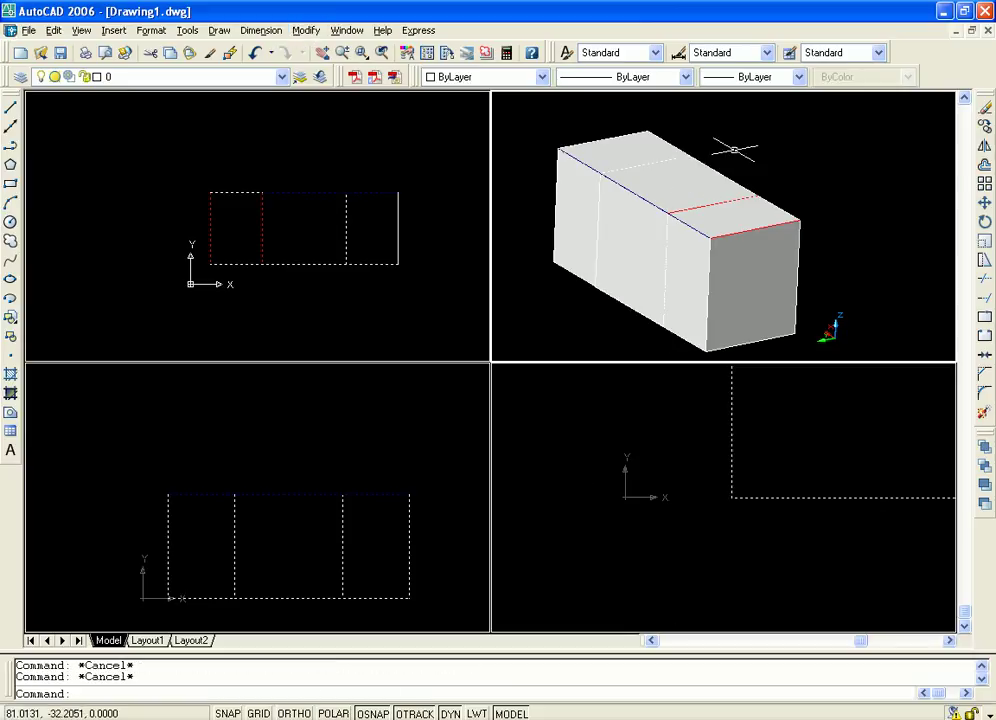
pyautogui.click(650, 204)
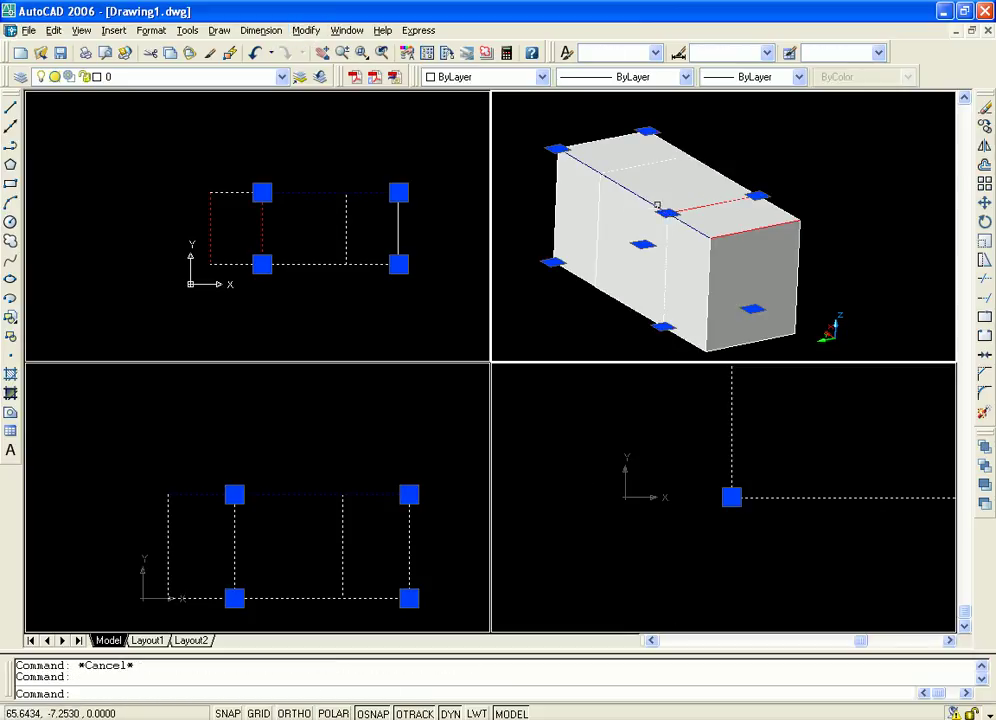
pyautogui.click(305, 31)
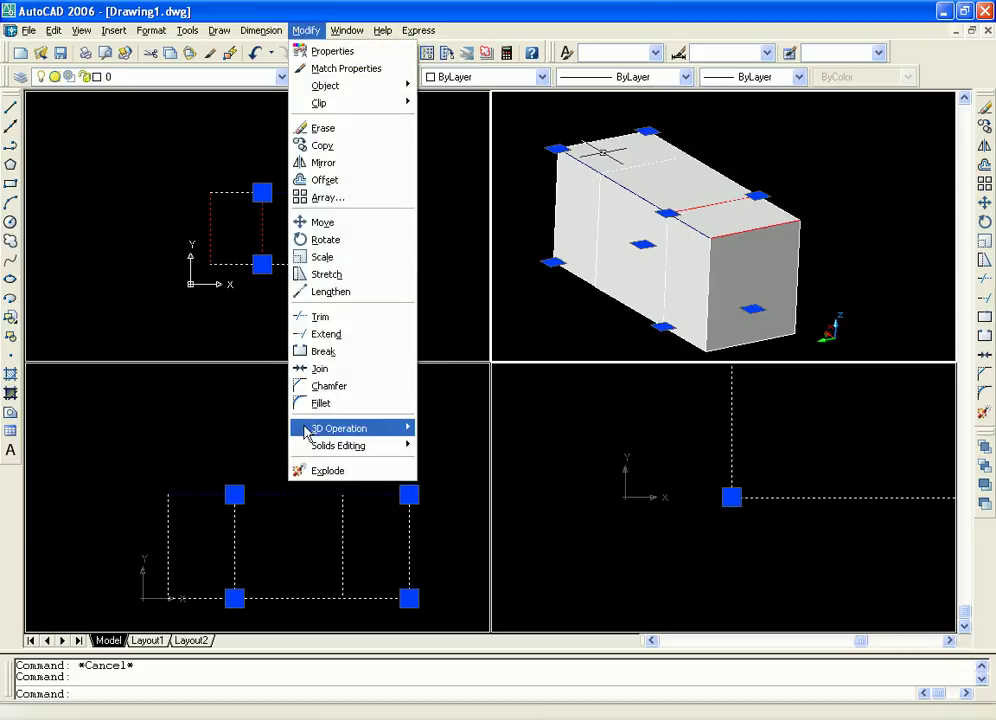
pyautogui.moveTo(380, 447)
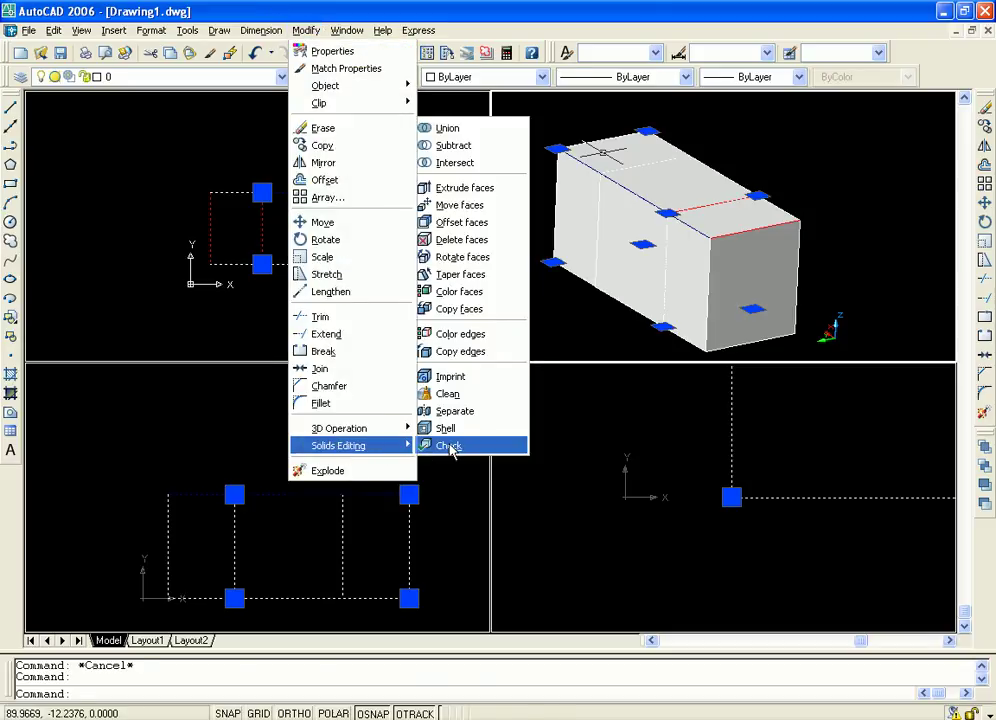
pyautogui.click(450, 449)
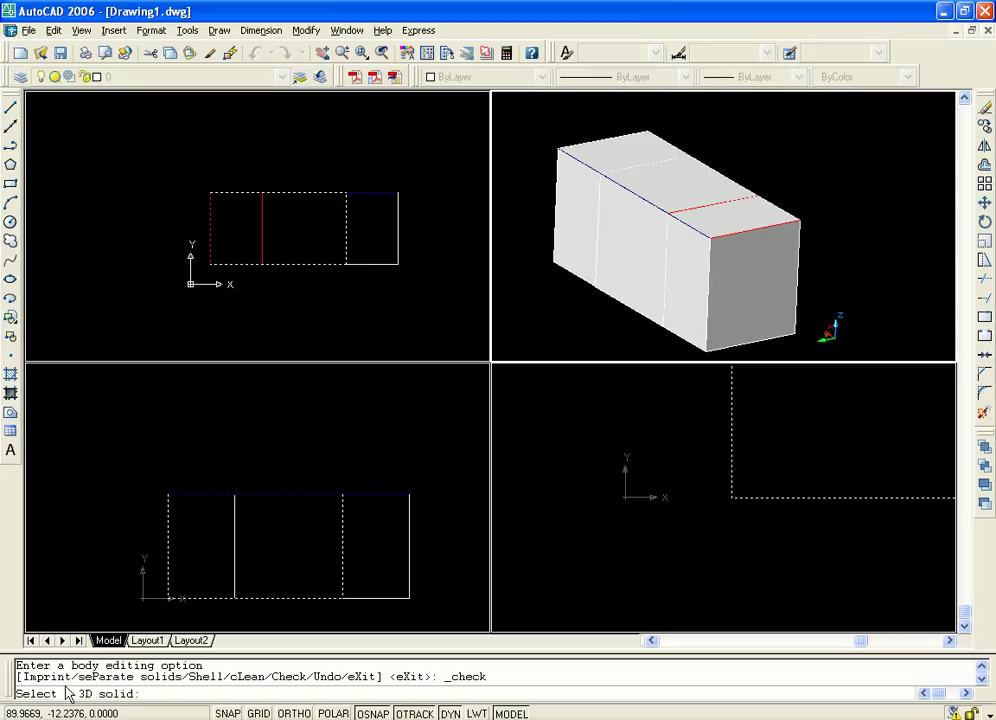
pyautogui.press('Escape')
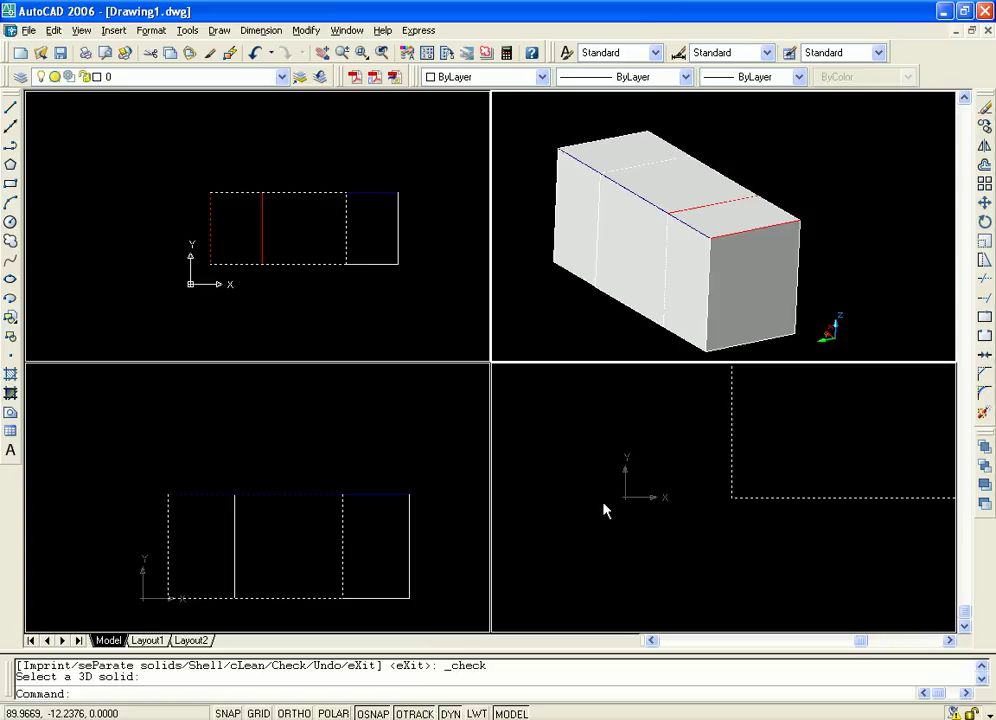
pyautogui.press('Escape')
pyautogui.press('Escape')
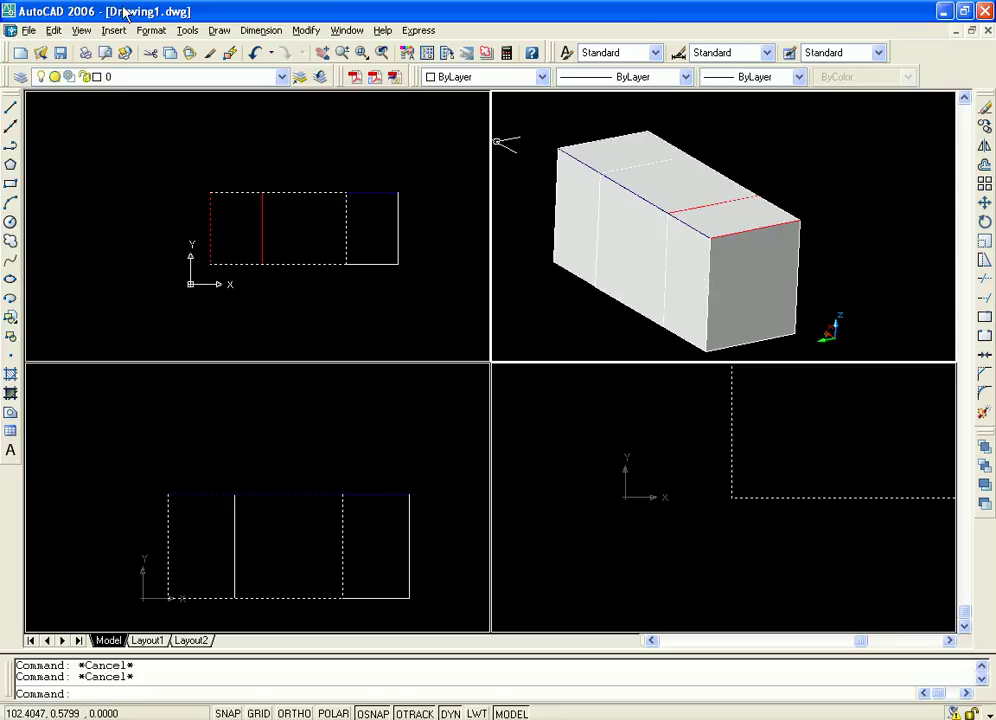
pyautogui.click(305, 30)
pyautogui.moveTo(358, 447)
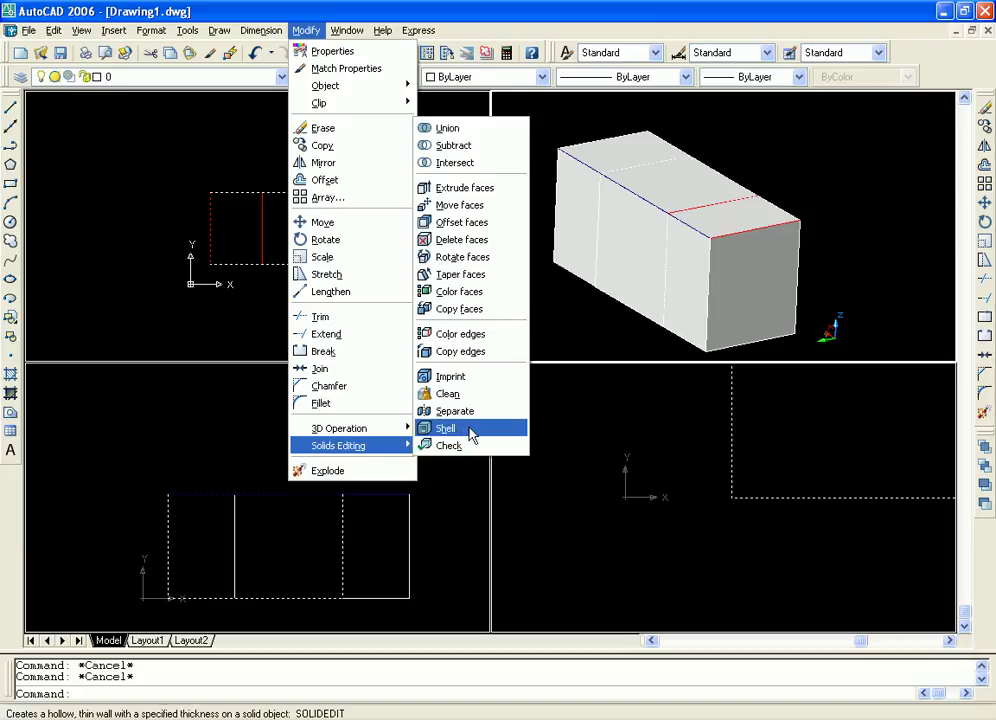
pyautogui.press('Escape')
pyautogui.press('Escape')
pyautogui.press('Escape')
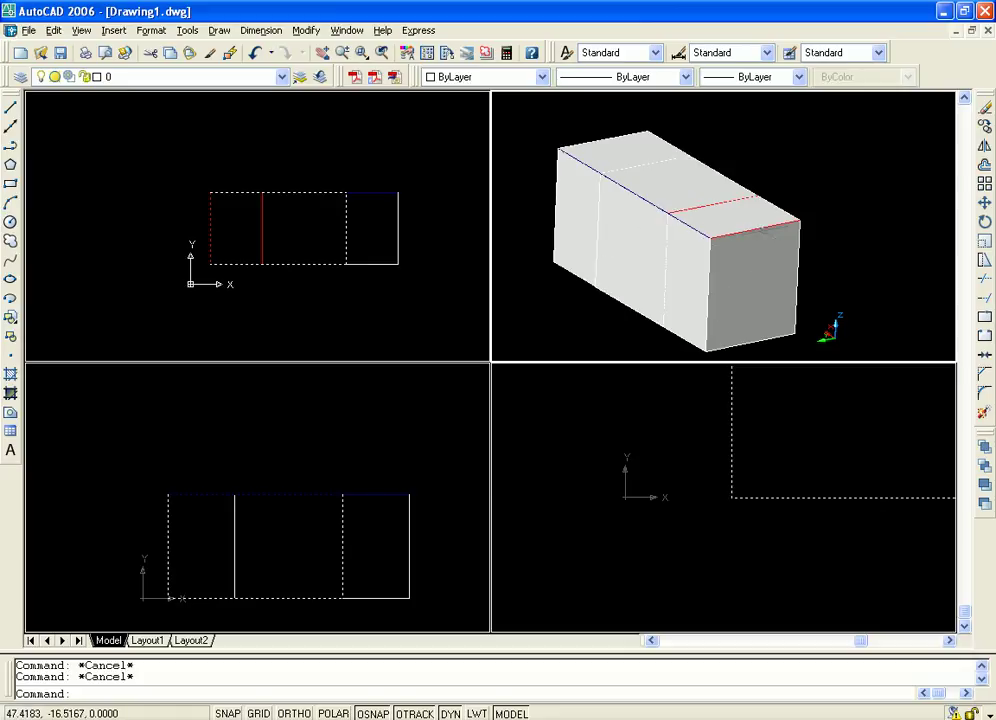
# Step: Erase the nearer box solid so that only the farther box remains in the drawing
pyautogui.click(798, 220)
pyautogui.press('Delete')
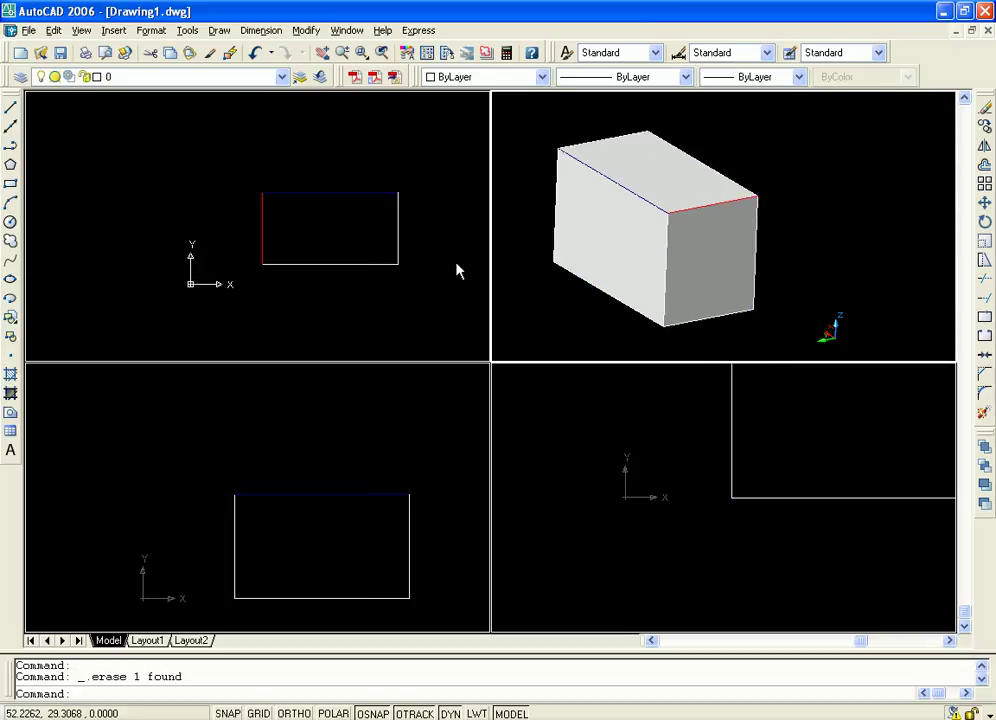
pyautogui.moveTo(422, 173); pyautogui.dragTo(445, 193, button='middle')
pyautogui.scroll(2, 382, 167)
pyautogui.moveTo(382, 167); pyautogui.dragTo(386, 165, button='middle')
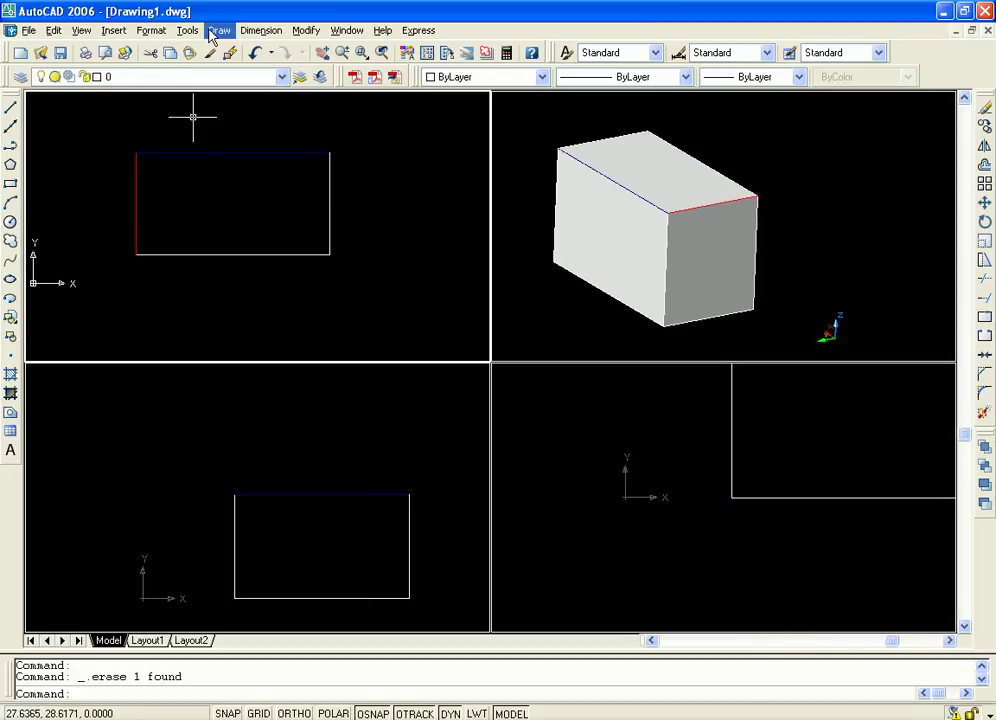
pyautogui.click(214, 31)
pyautogui.moveTo(298, 513)
pyautogui.click(355, 515)
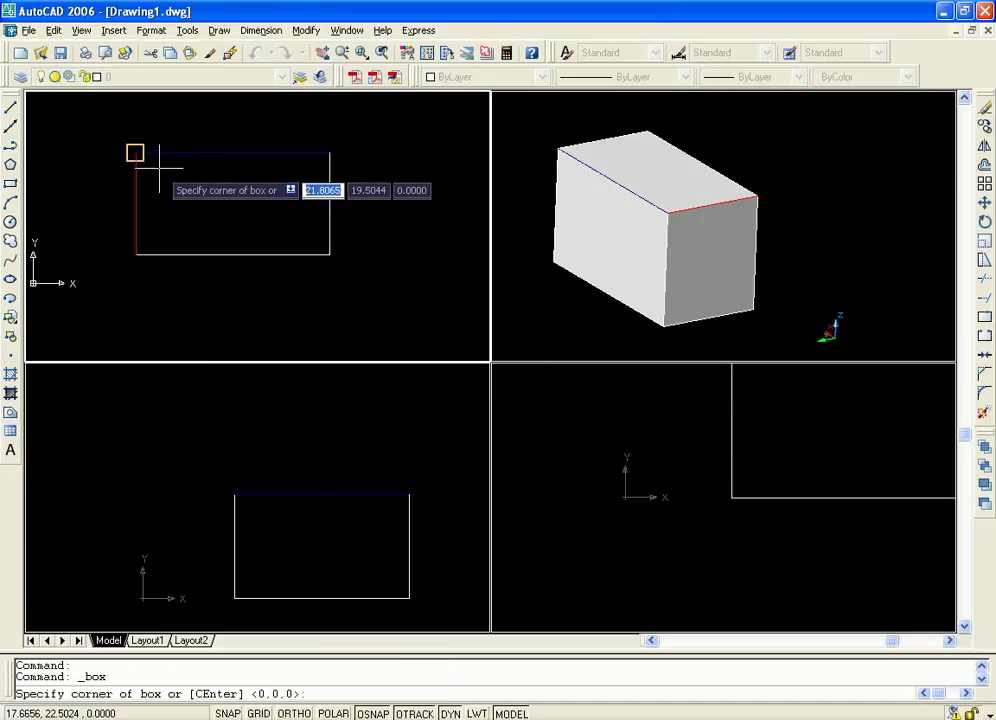
pyautogui.click(136, 153)
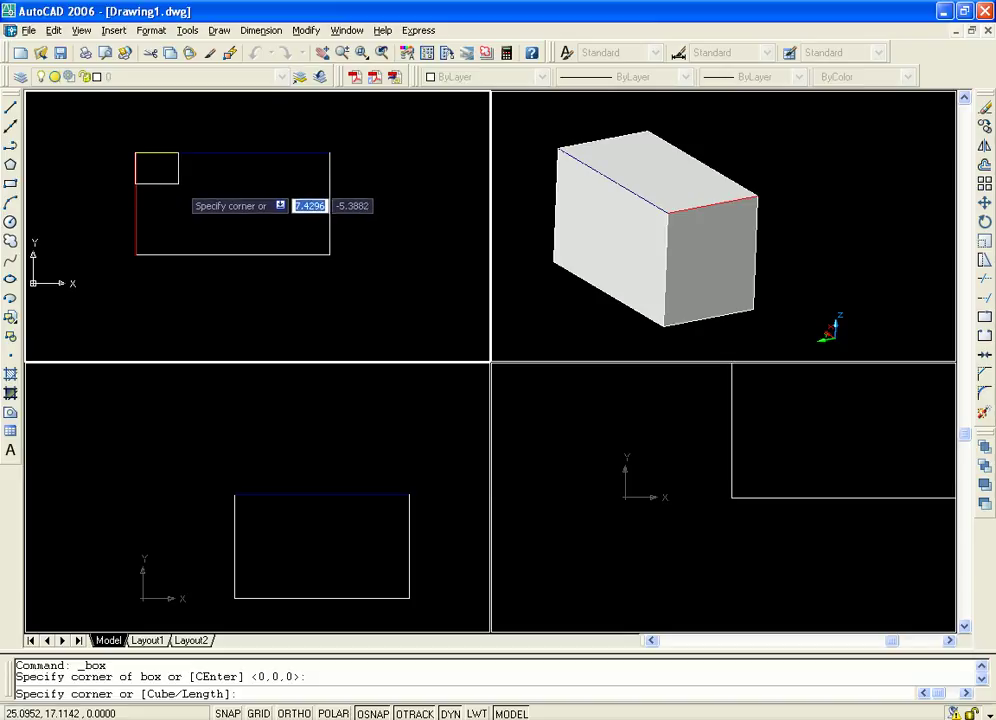
pyautogui.press('Escape')
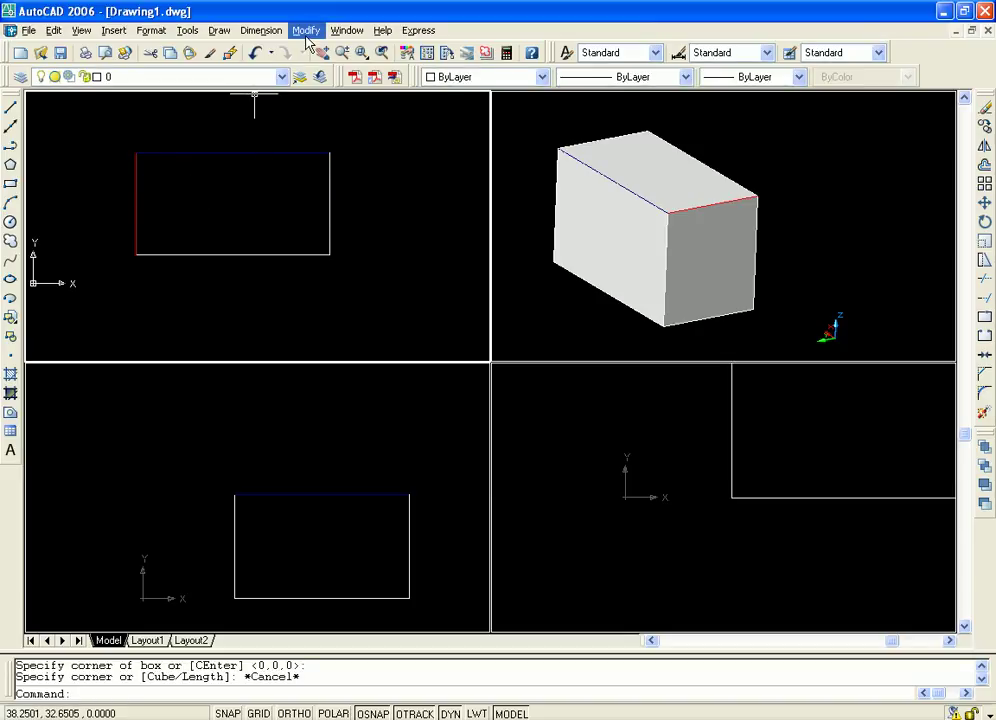
# Step: Turn object snap off while trying to start a solid box just inside the remaining box's outline in the top view
pyautogui.click(219, 30)
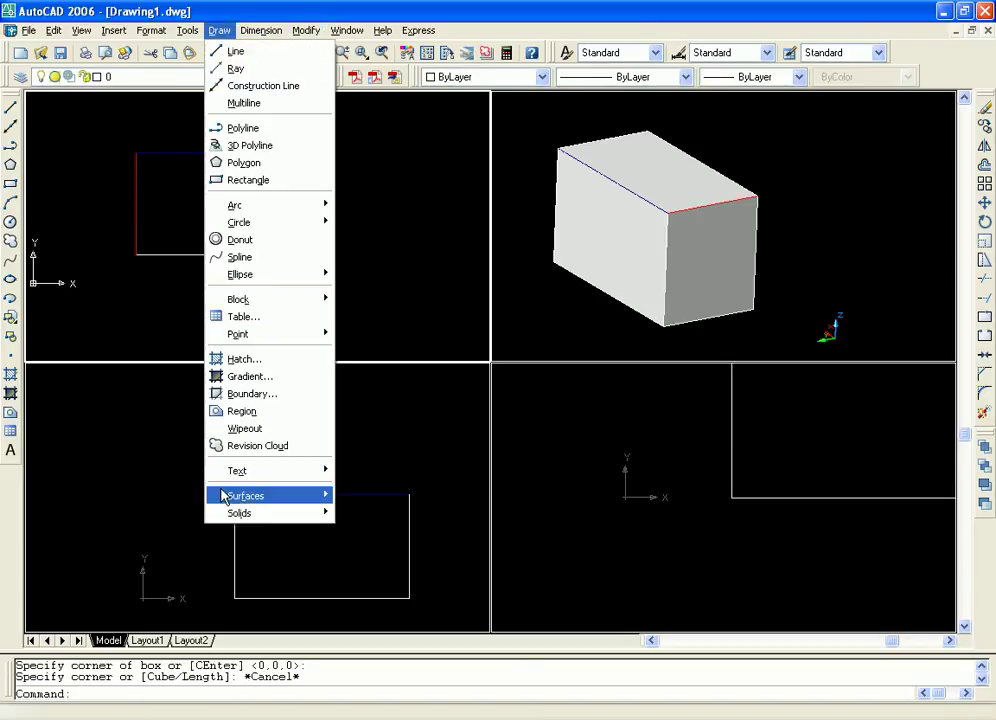
pyautogui.moveTo(313, 518)
pyautogui.click(365, 514)
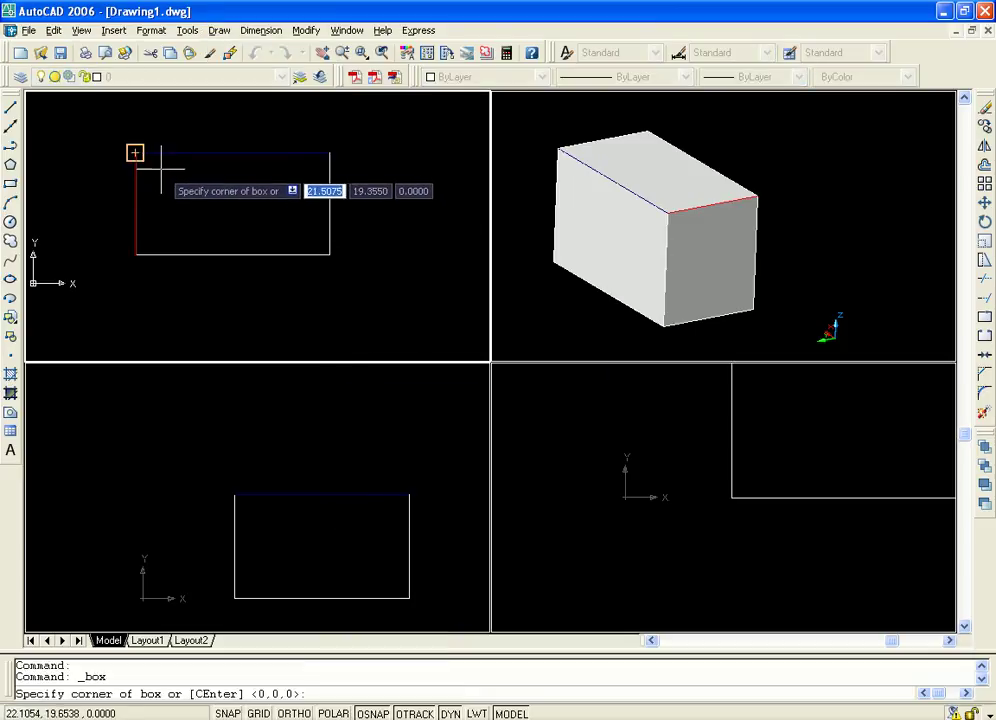
pyautogui.press('F3')
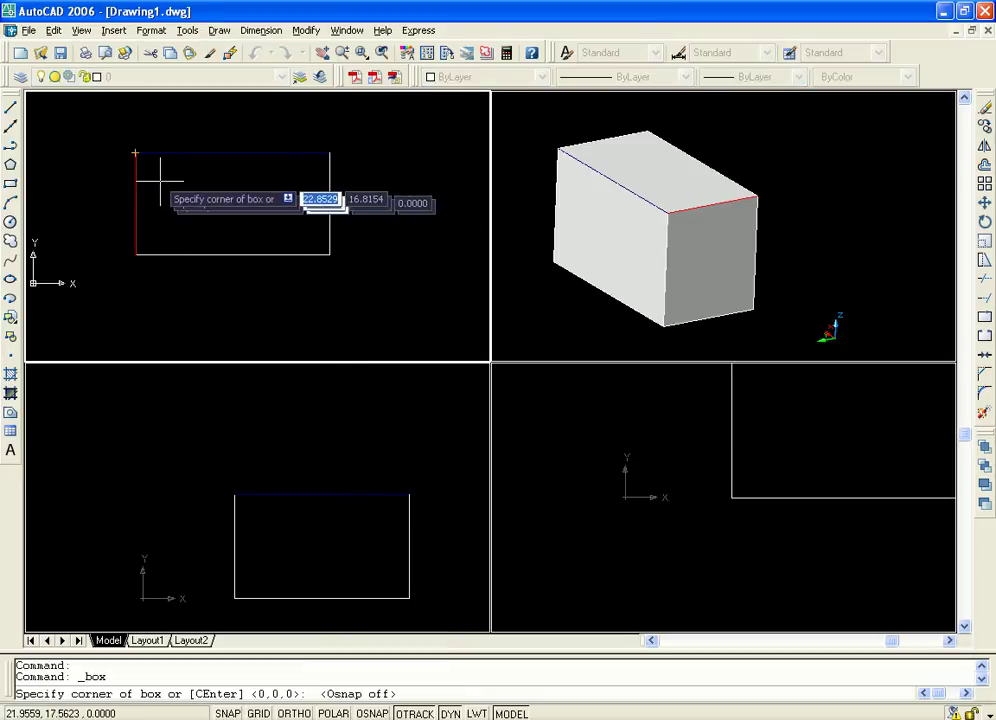
pyautogui.click(151, 166)
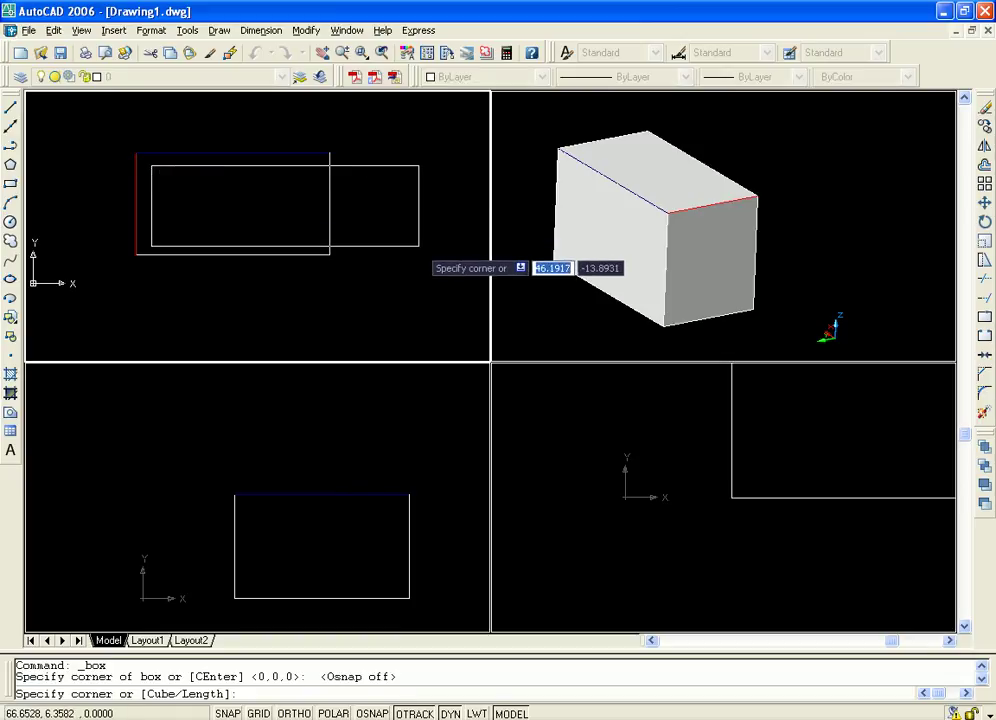
pyautogui.press('Escape')
# Step: Draw a solid box about 51.3 by 14.5 in the top view, extending past both ends of the existing box, with height 10
pyautogui.click(219, 31)
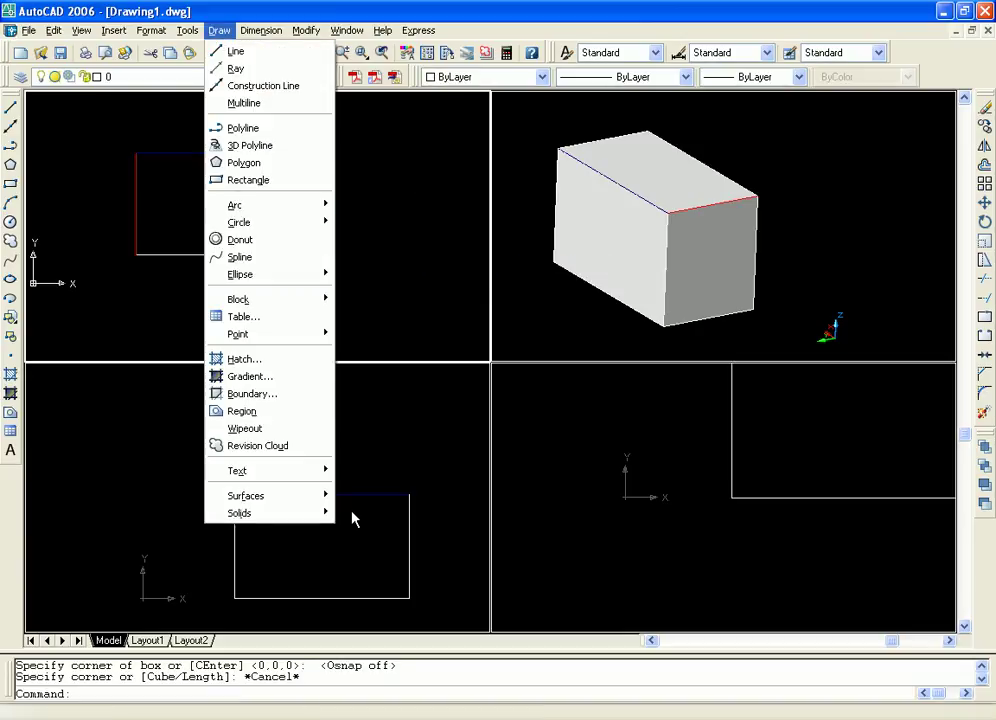
pyautogui.click(345, 514)
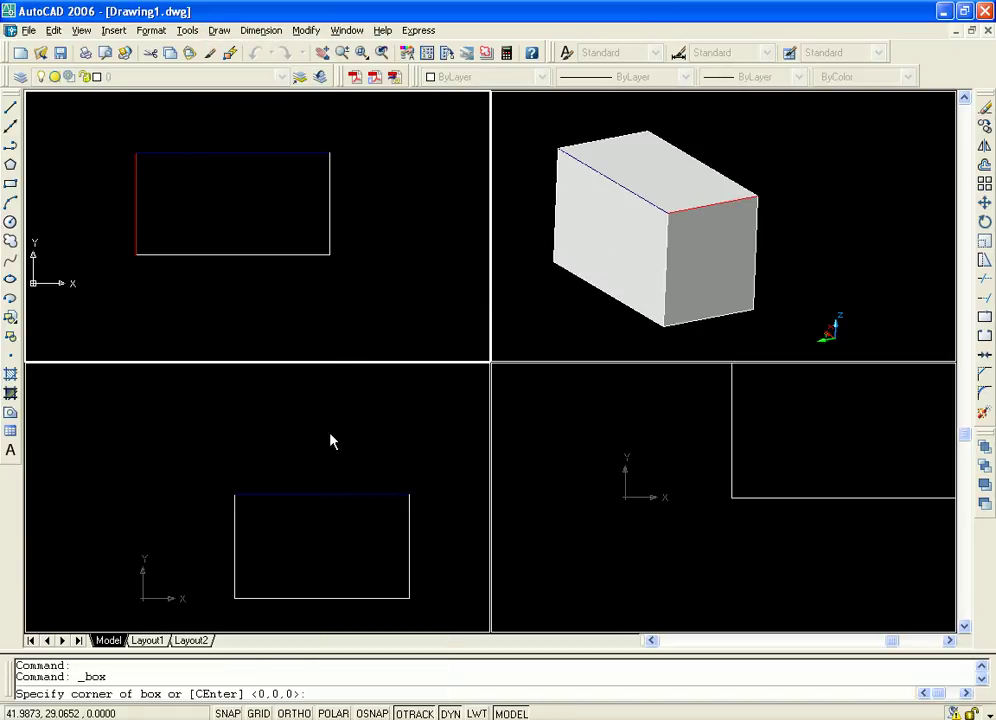
pyautogui.click(105, 161)
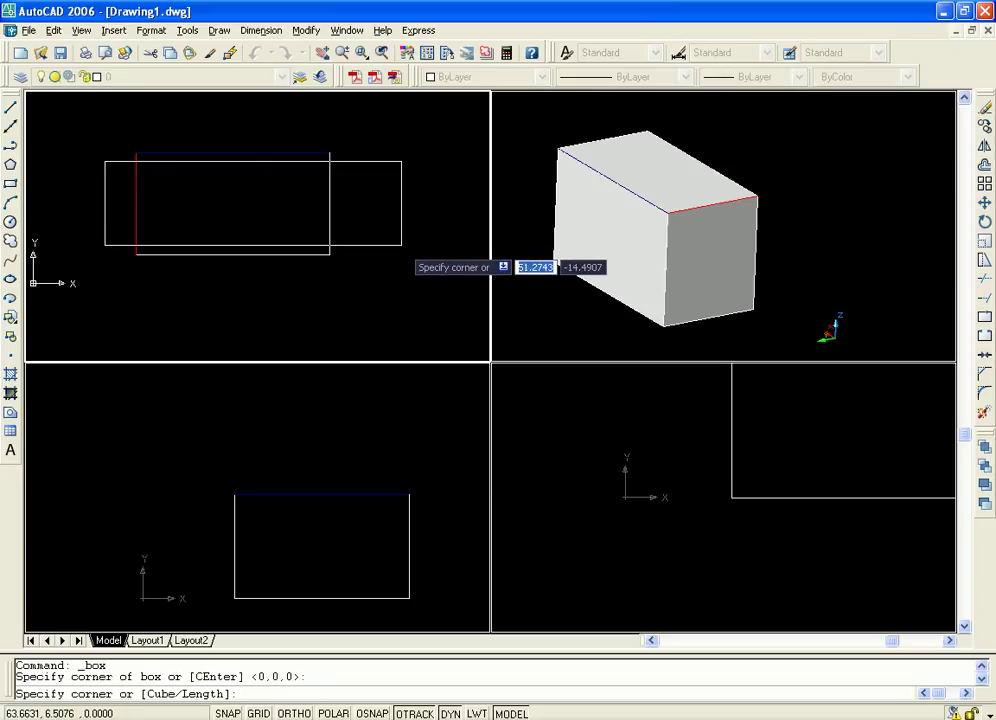
pyautogui.click(402, 246)
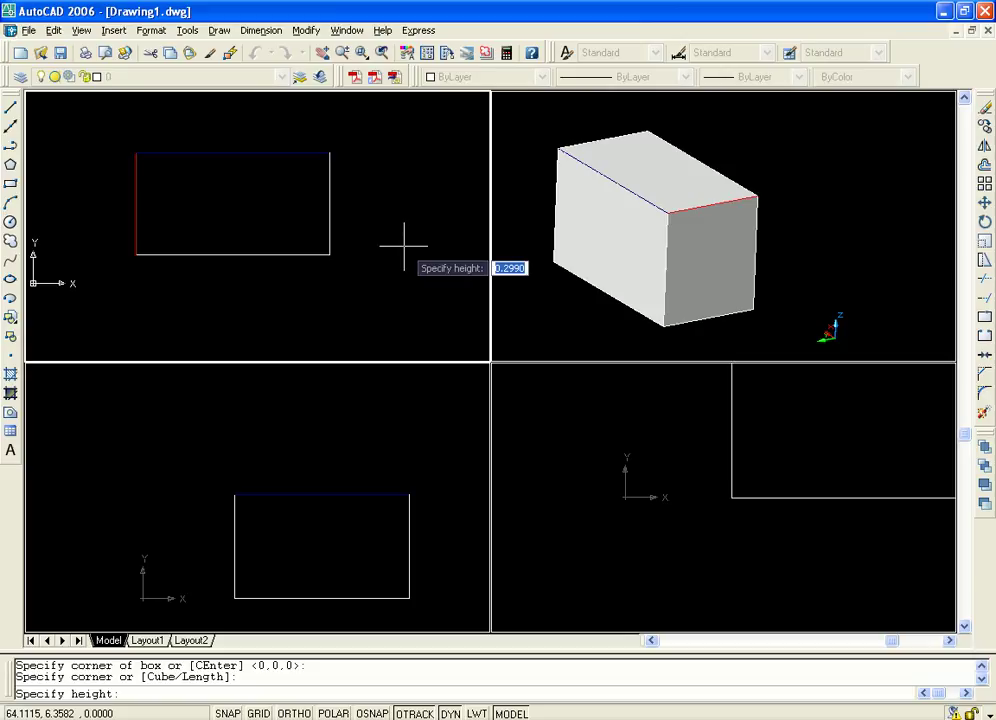
pyautogui.write('10')
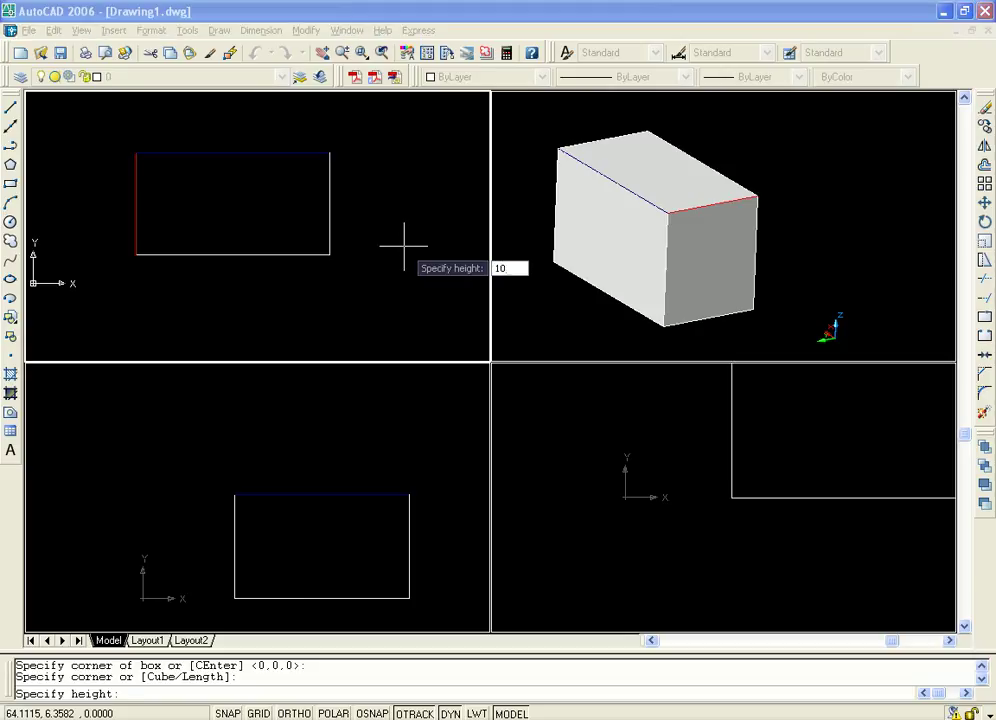
pyautogui.press('Return')
pyautogui.moveTo(431, 269); pyautogui.dragTo(448, 294, button='middle')
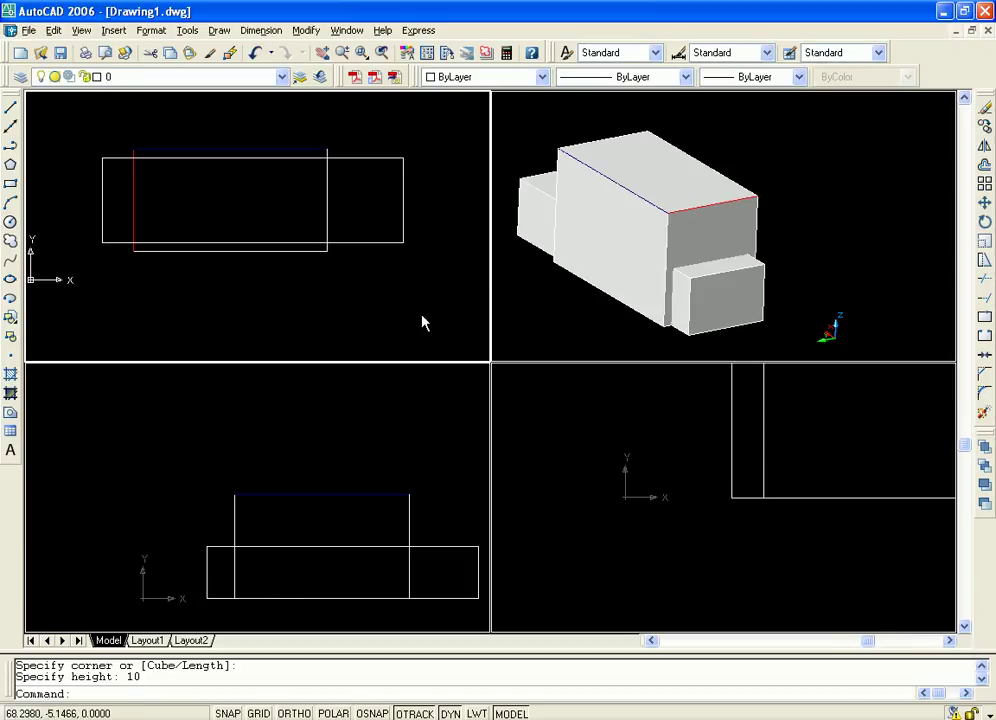
# Step: Move the long narrow box straight up in the front view with ortho on, so it passes through the larger box
pyautogui.click(428, 456)
pyautogui.moveTo(438, 456); pyautogui.dragTo(378, 405, button='middle')
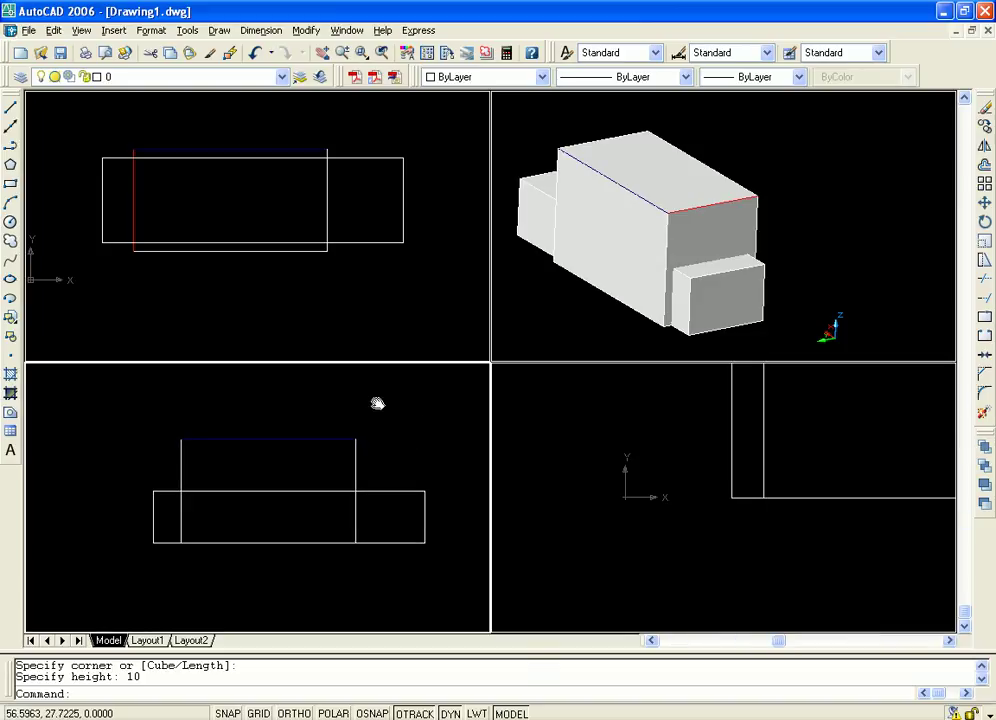
pyautogui.click(420, 490)
pyautogui.click(985, 202)
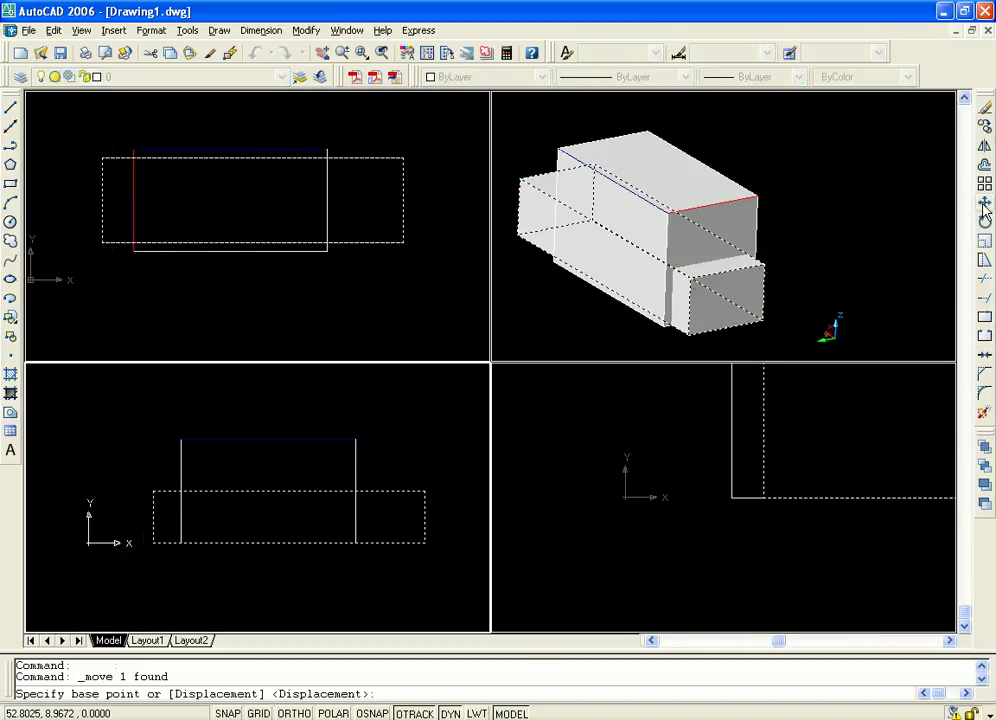
pyautogui.click(422, 490)
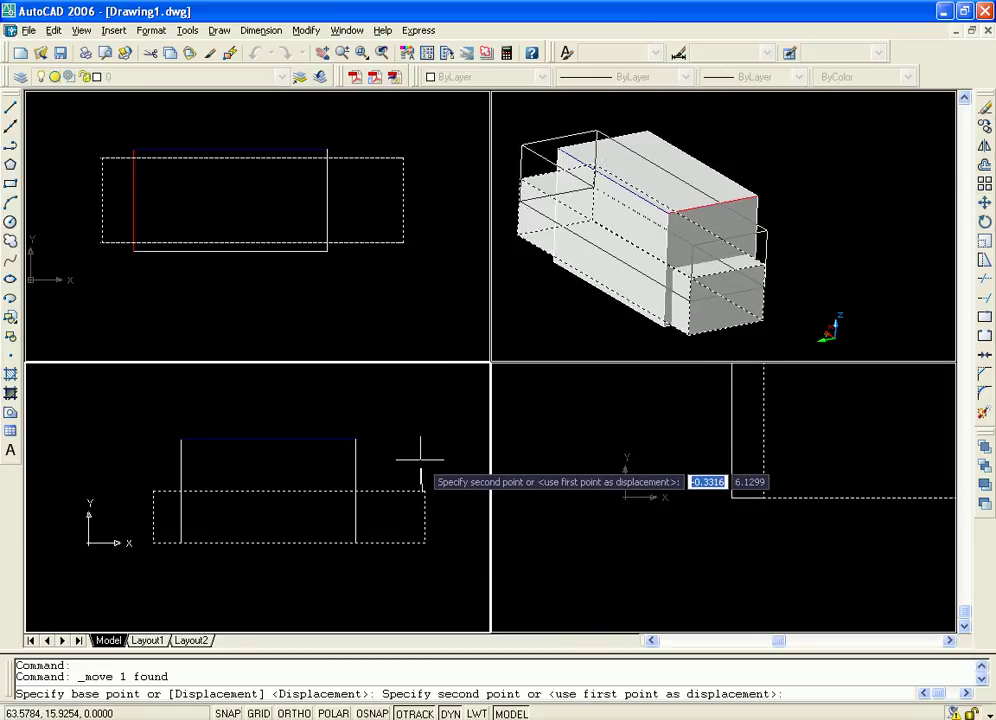
pyautogui.press('F8')
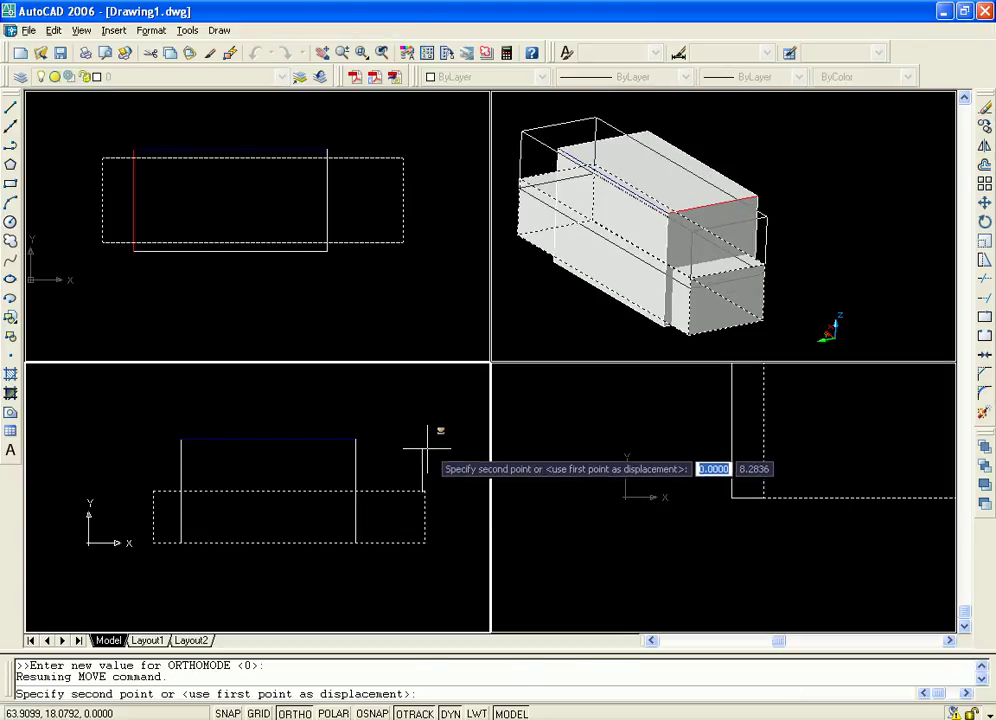
pyautogui.click(424, 456)
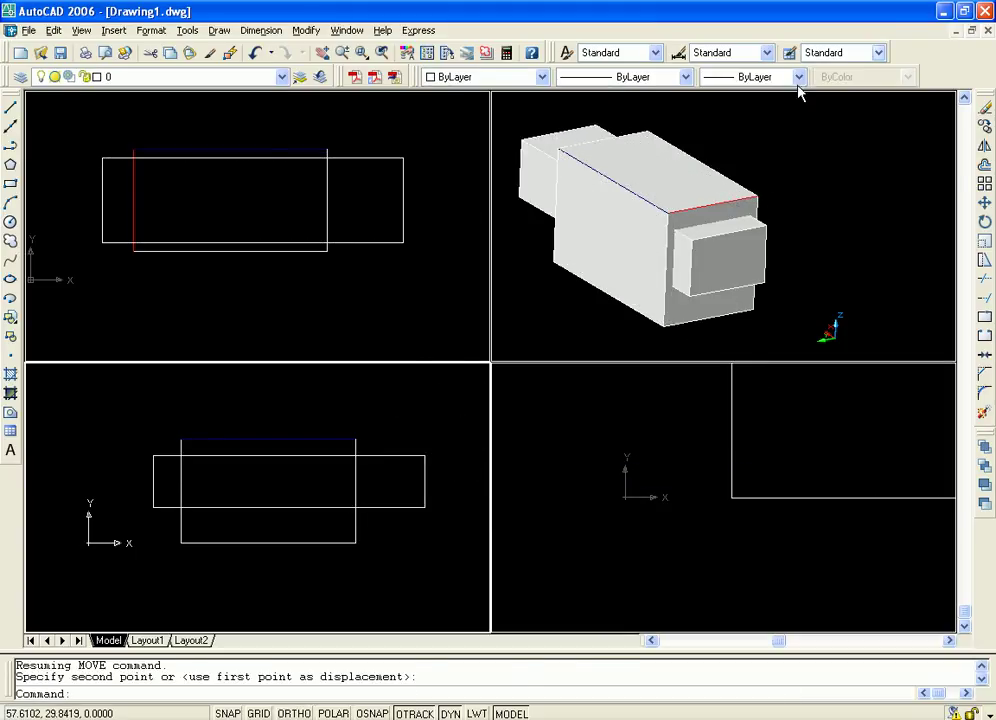
# Step: Shell the larger box with its near end face removed, picking two points on that end for the offset distance
pyautogui.click(789, 151)
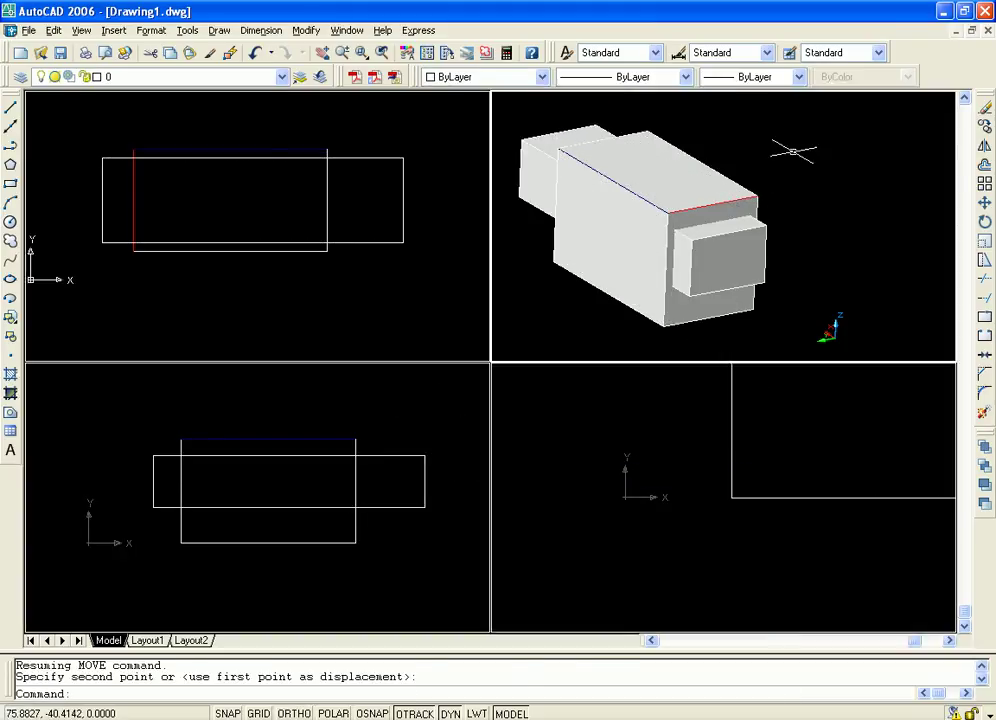
pyautogui.click(300, 31)
pyautogui.moveTo(396, 447)
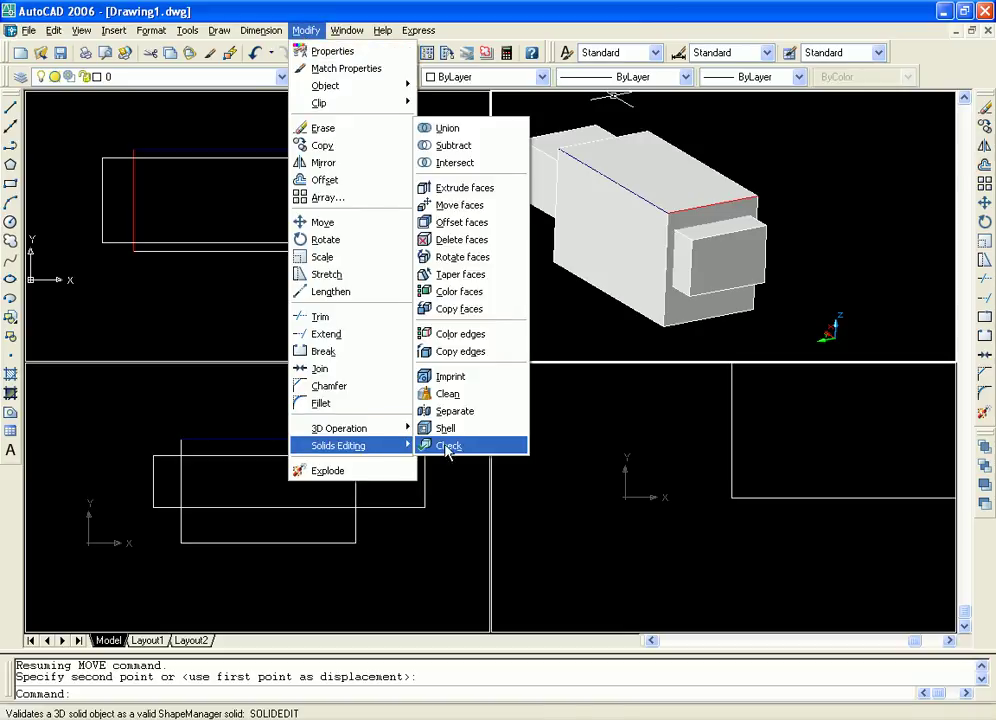
pyautogui.click(446, 429)
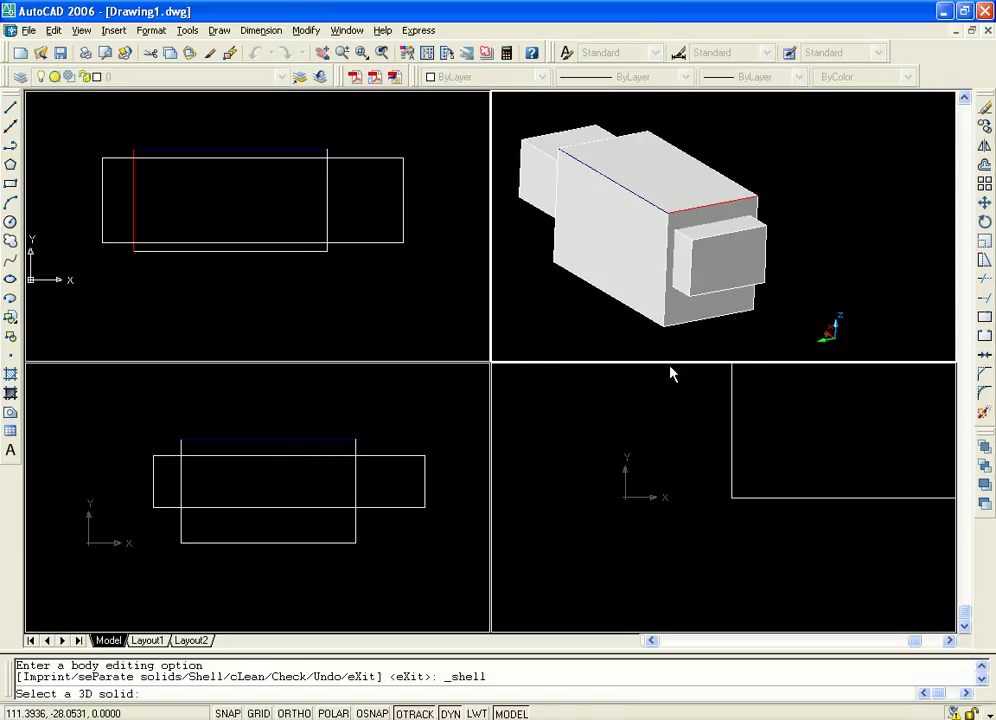
pyautogui.click(706, 210)
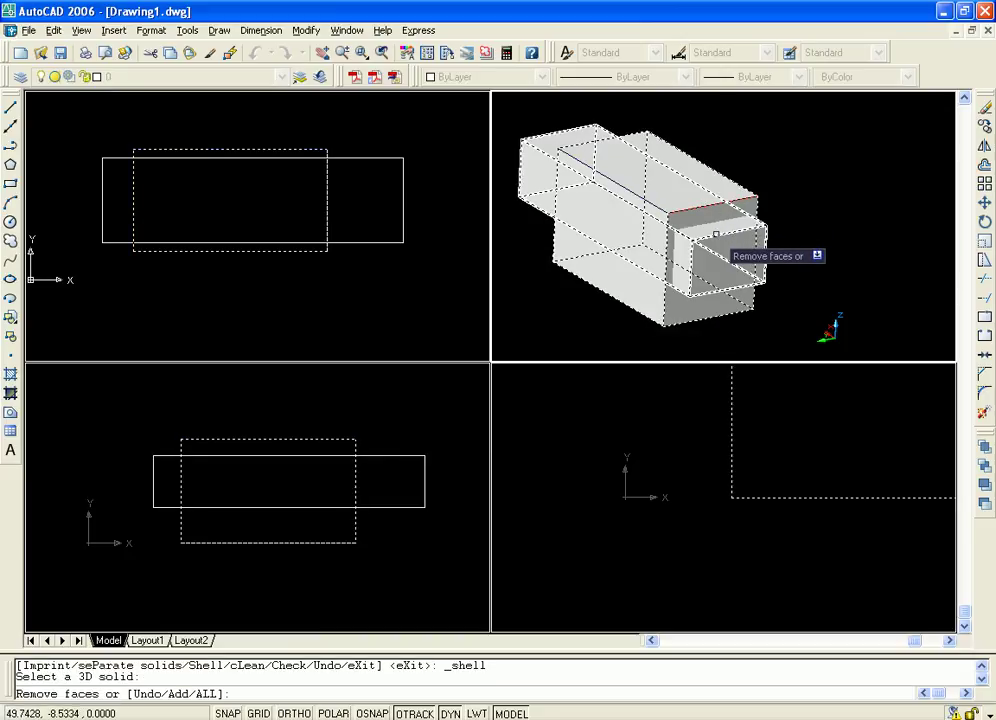
pyautogui.click(716, 234)
pyautogui.press('Return')
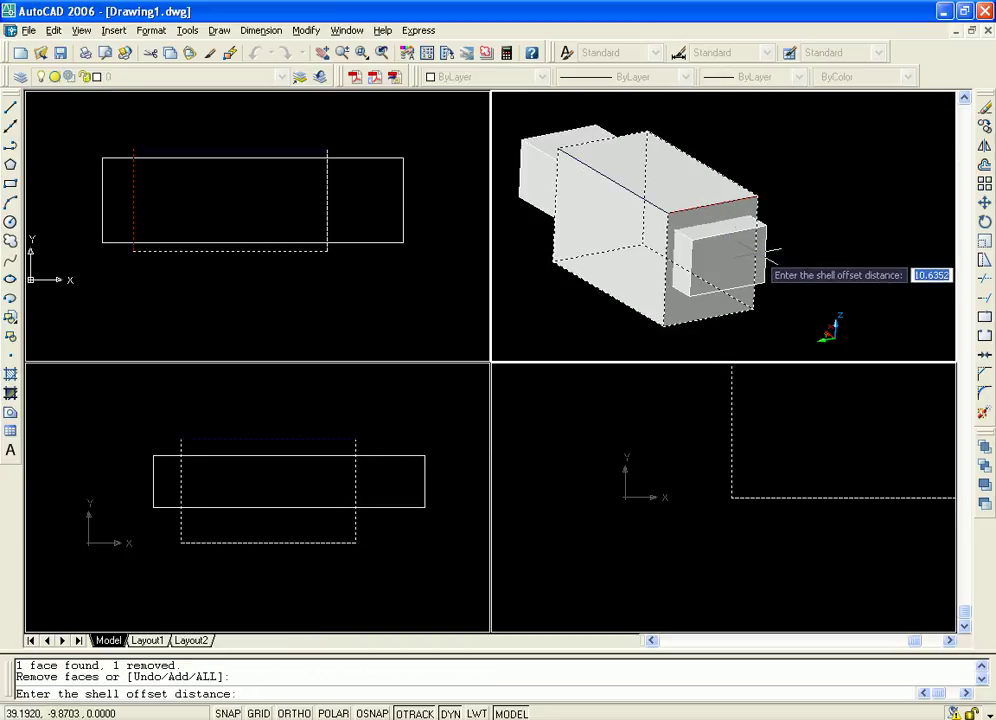
pyautogui.click(697, 216)
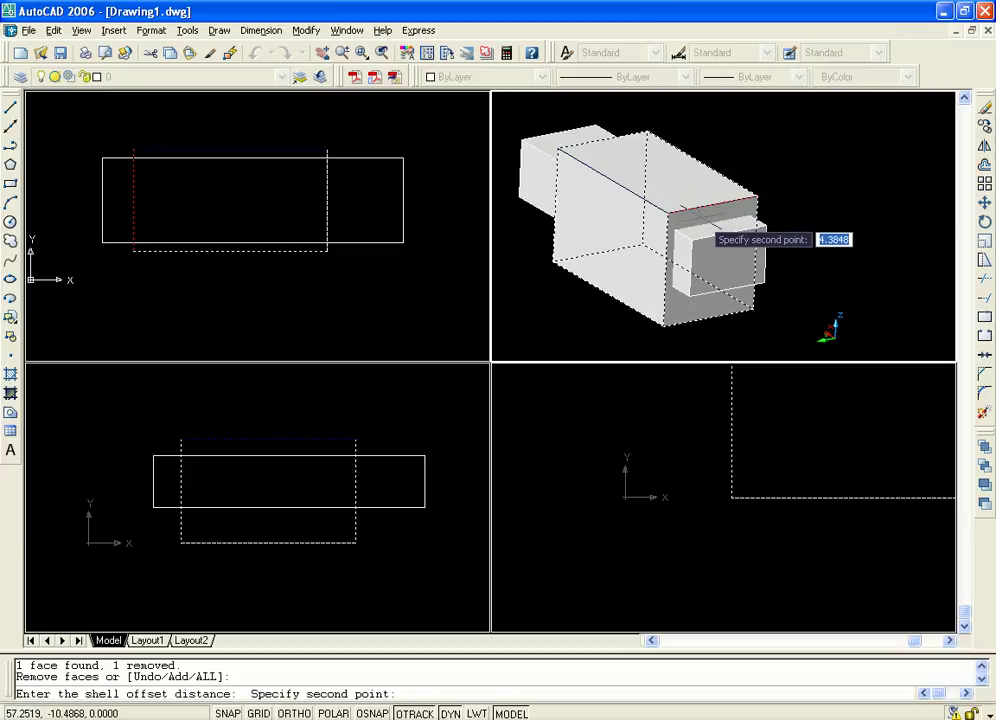
pyautogui.click(702, 228)
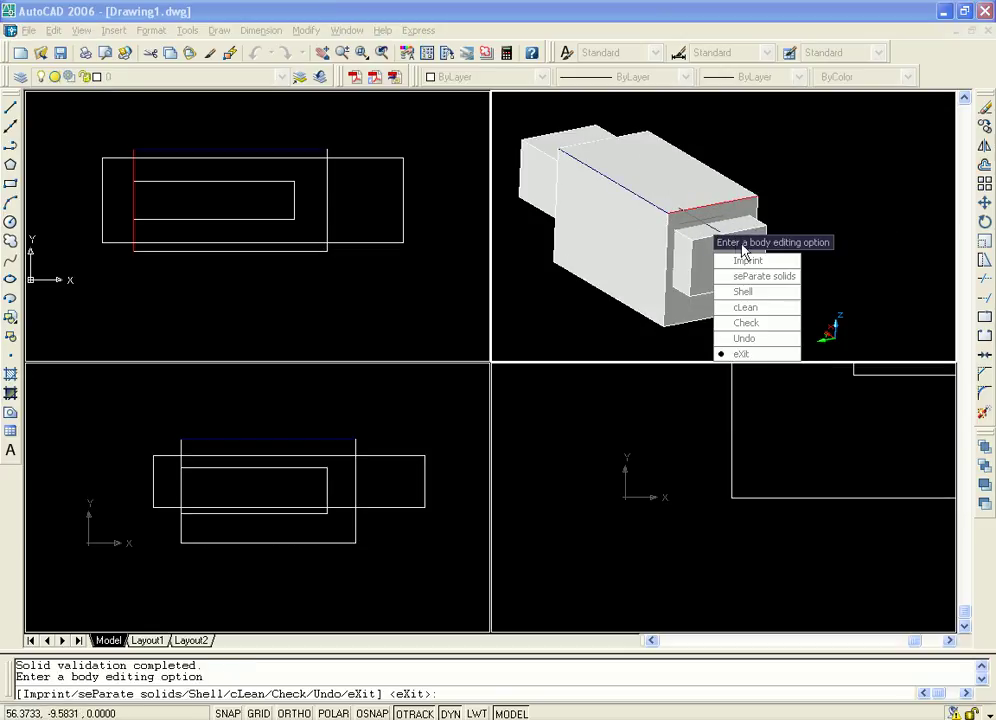
pyautogui.click(758, 291)
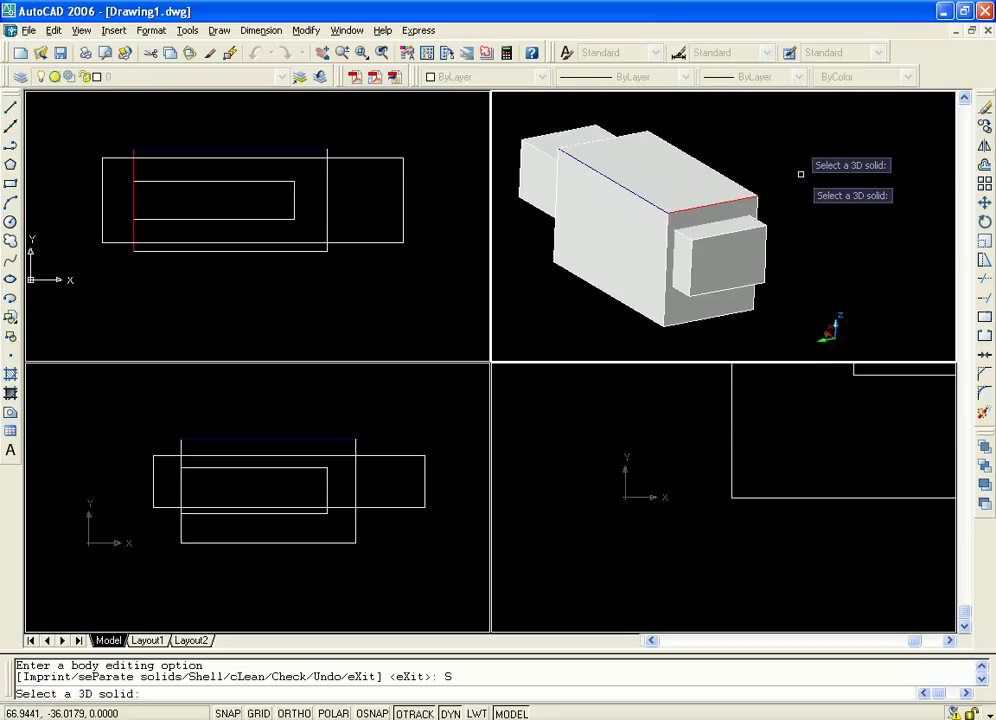
pyautogui.click(754, 214)
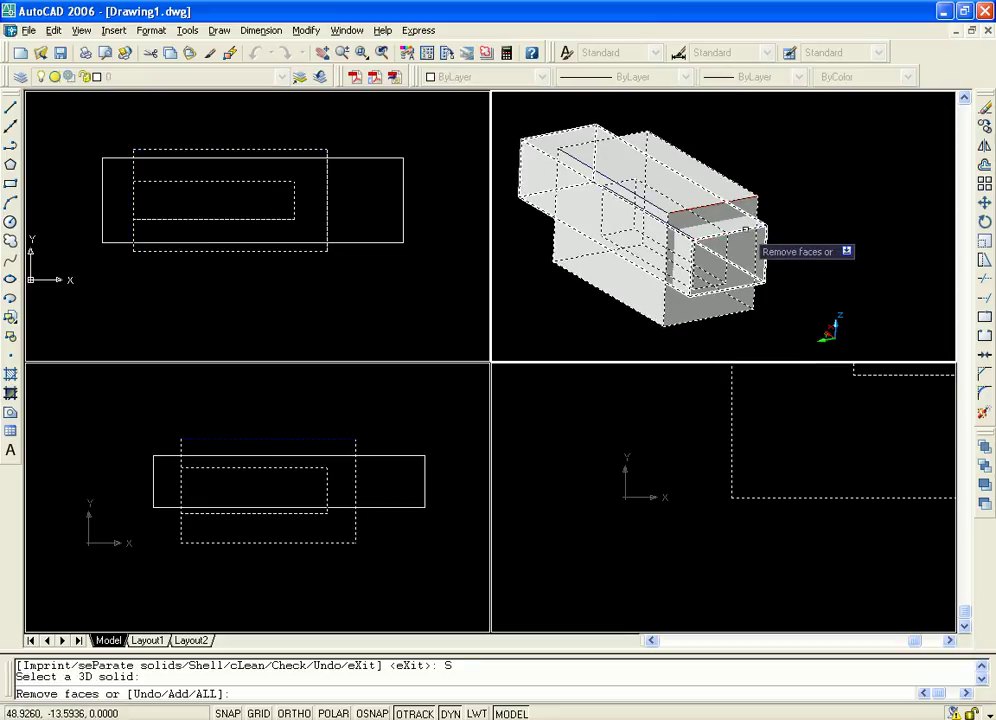
pyautogui.click(745, 231)
pyautogui.press('Return')
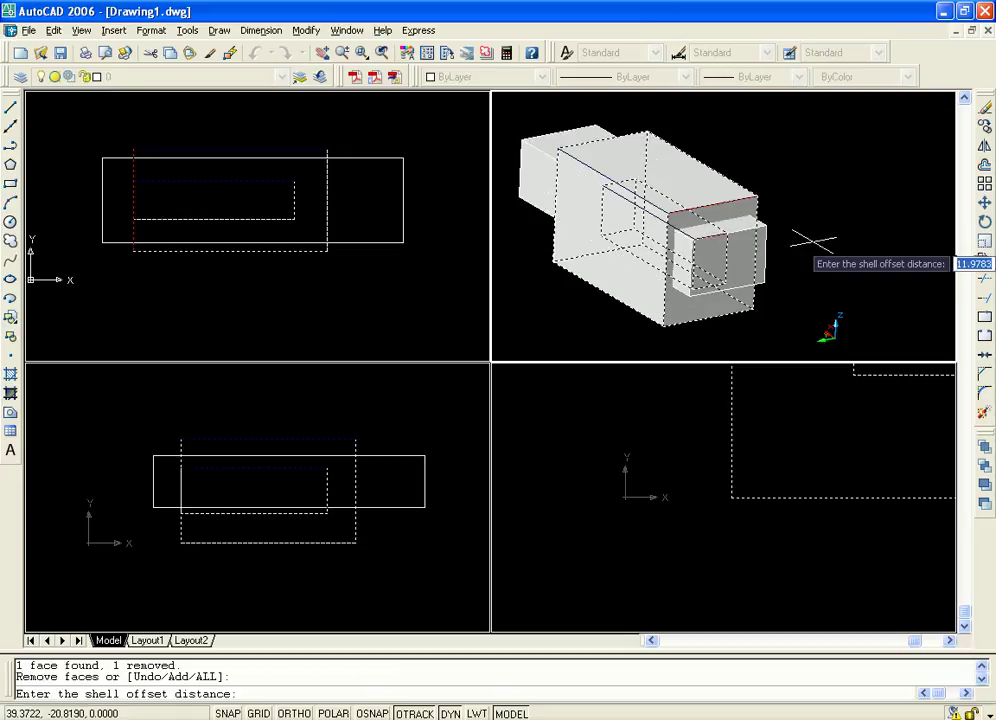
pyautogui.press('Escape')
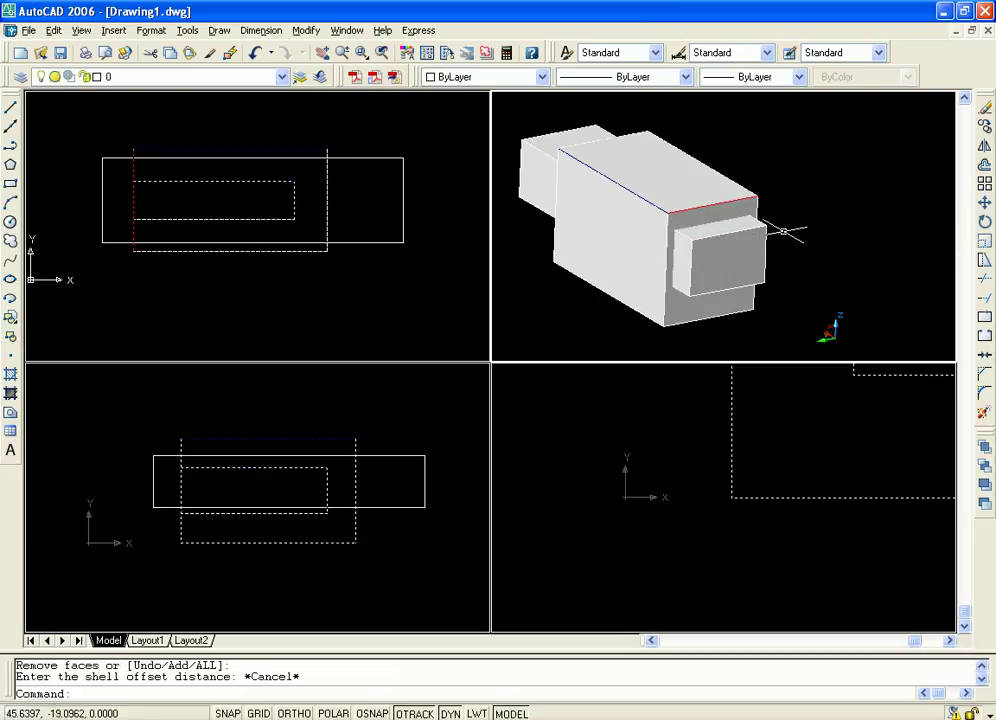
# Step: Try to shell the hollowed larger box again without removing any faces, picking two points near its lower front corner as the offset distance
pyautogui.click(305, 30)
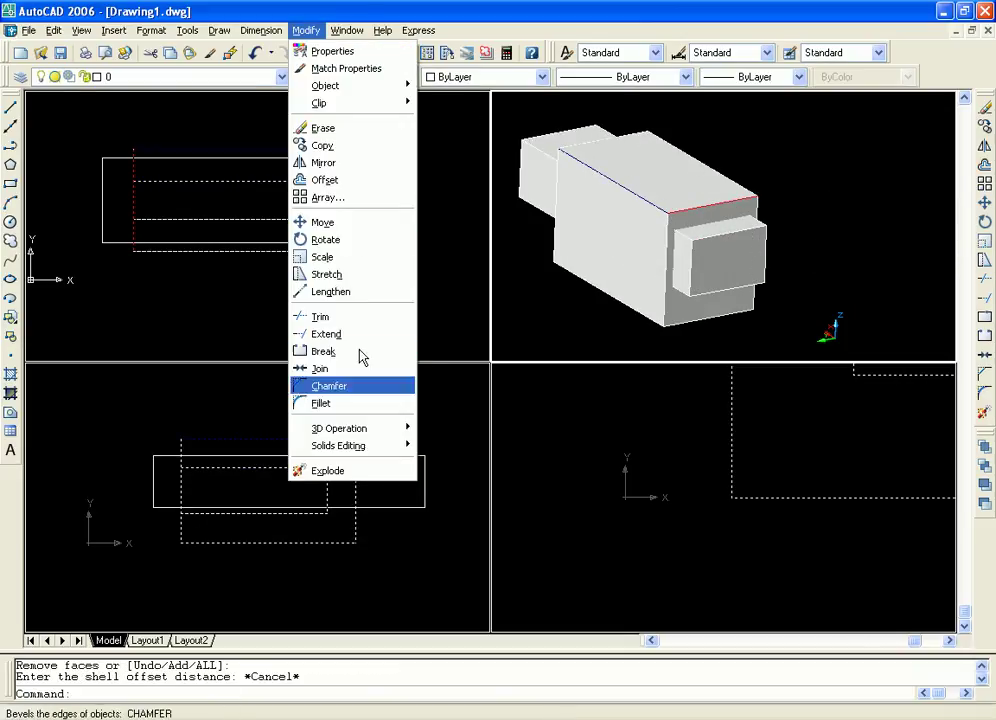
pyautogui.moveTo(390, 446)
pyautogui.click(447, 430)
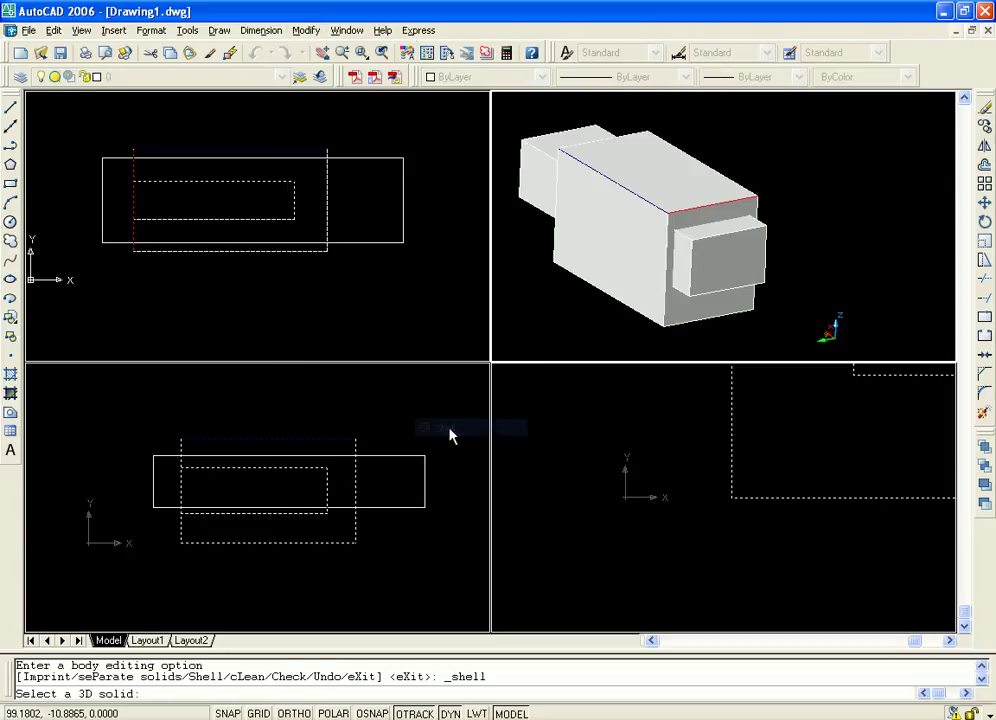
pyautogui.click(668, 312)
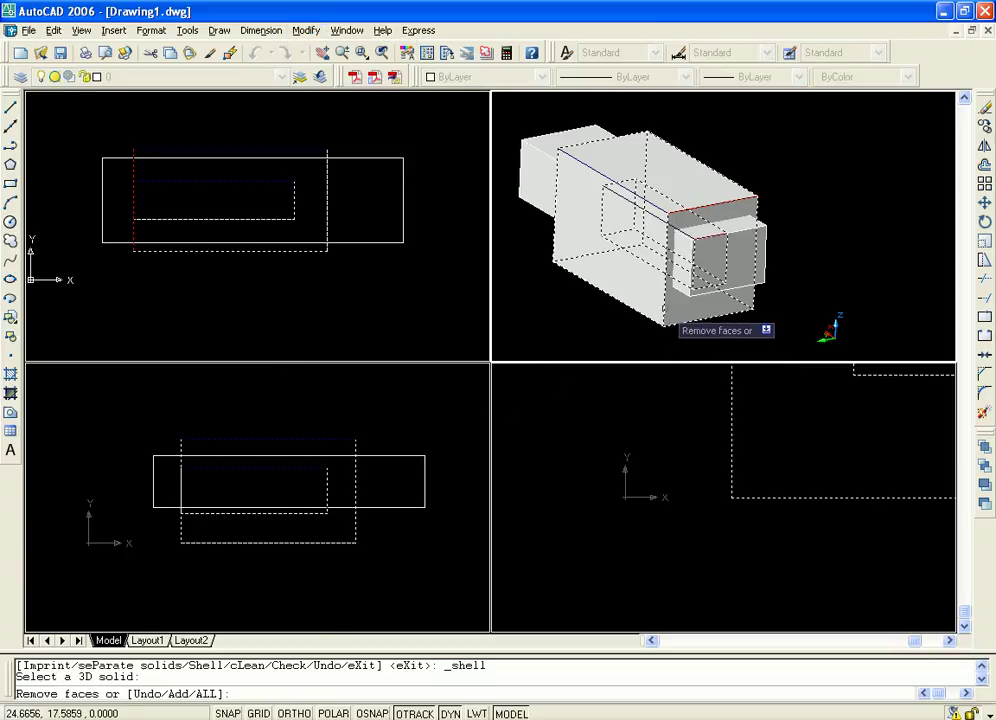
pyautogui.press('Return')
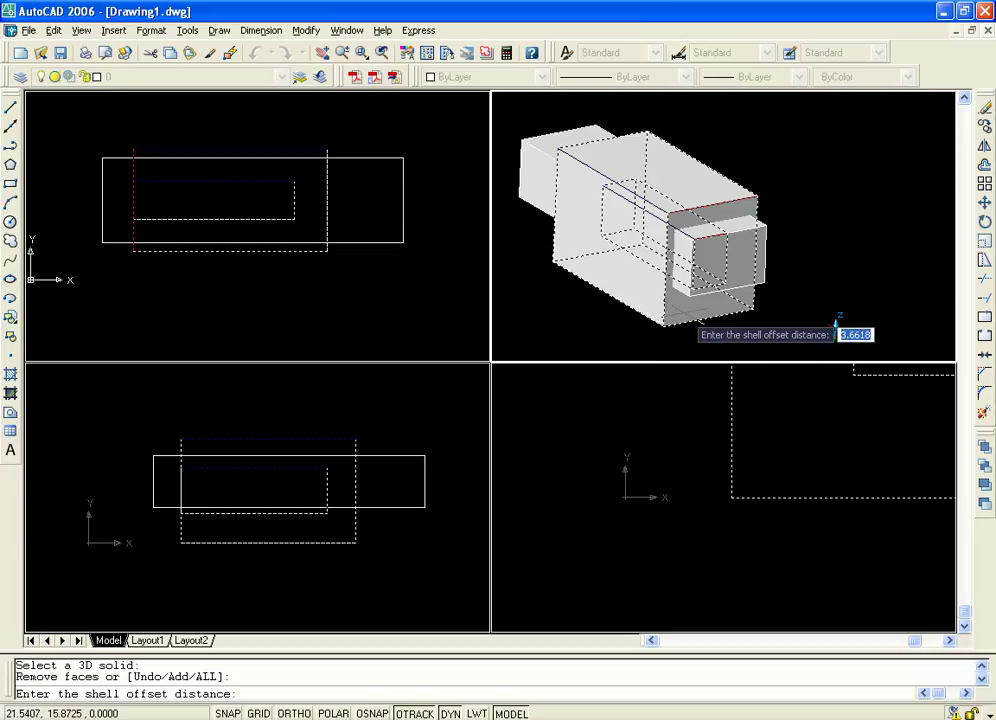
pyautogui.click(688, 315)
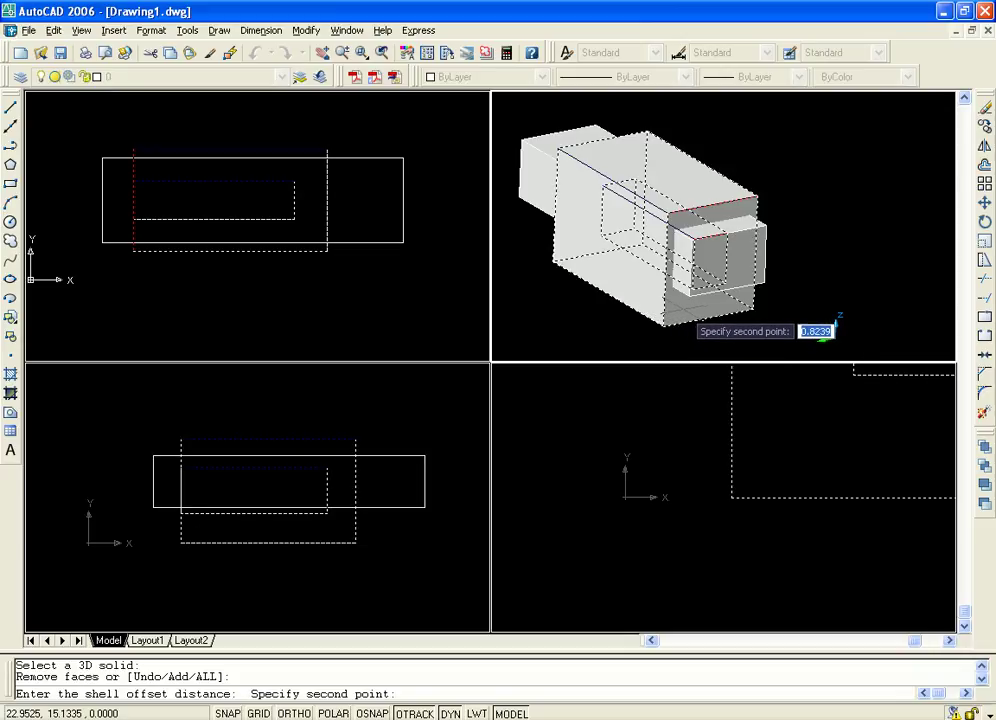
pyautogui.click(671, 300)
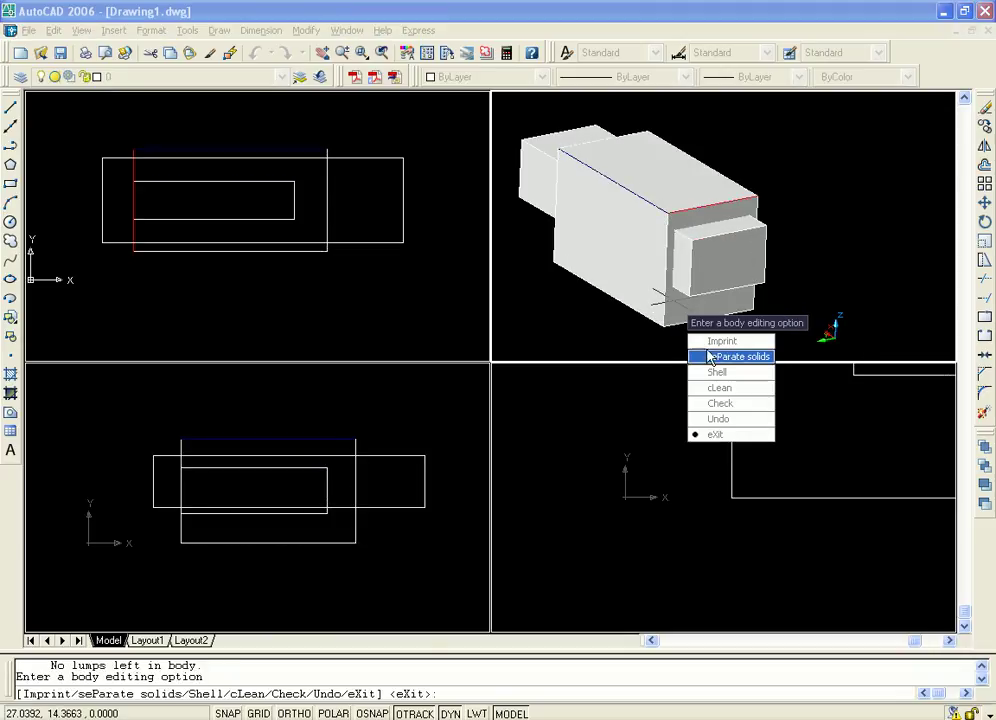
pyautogui.click(728, 372)
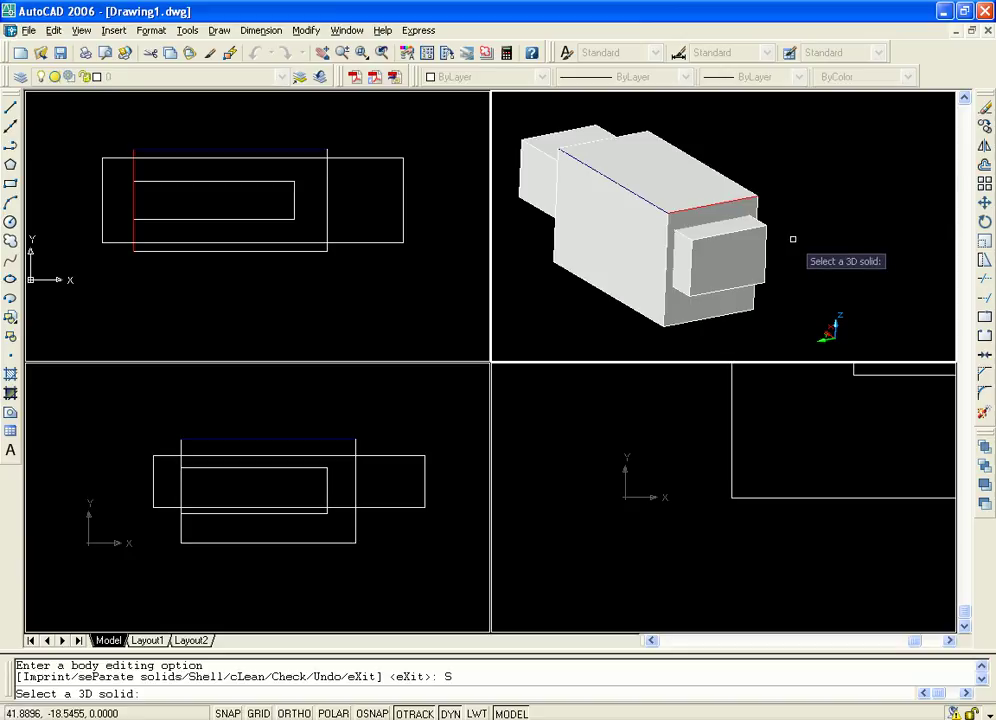
pyautogui.press('Escape')
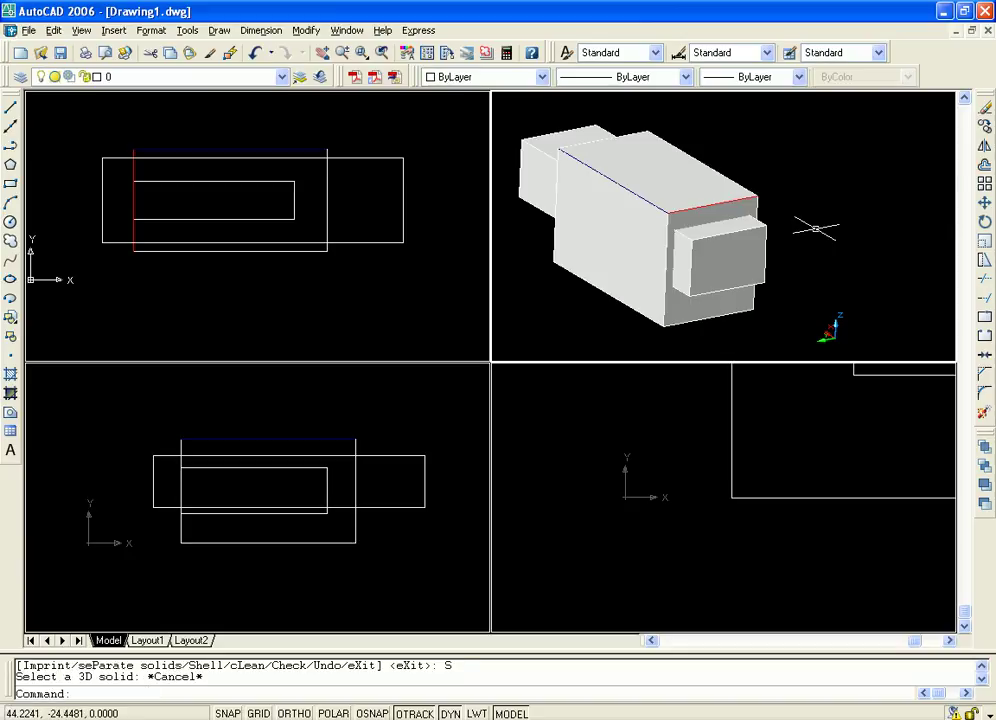
# Step: Explode the hollowed larger box into separate faces
pyautogui.click(306, 30)
pyautogui.moveTo(398, 446)
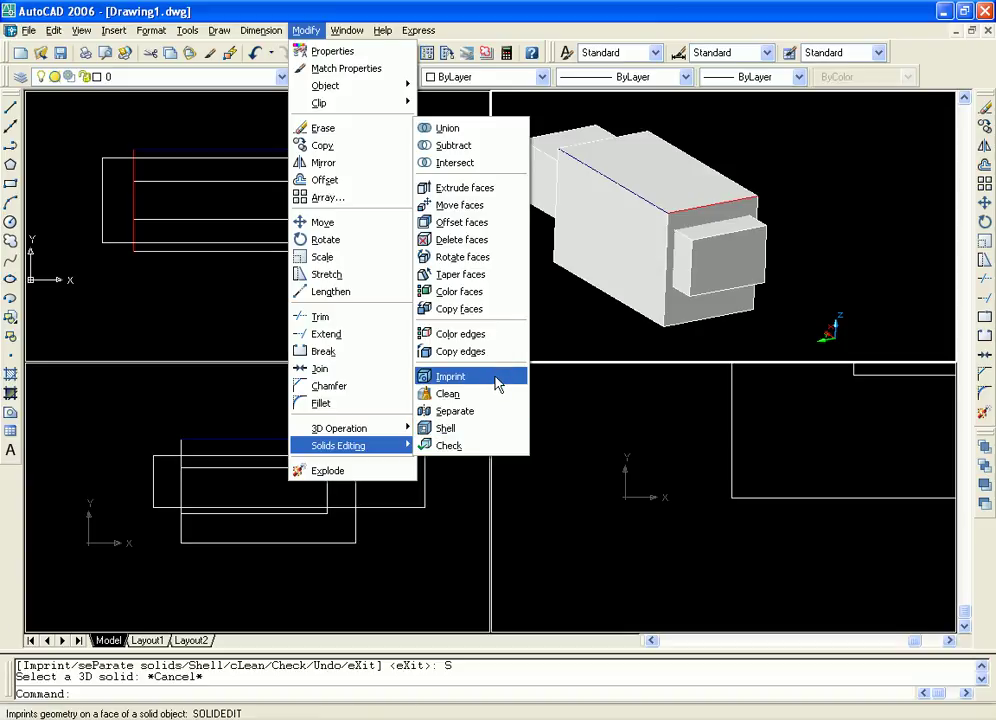
pyautogui.click(333, 471)
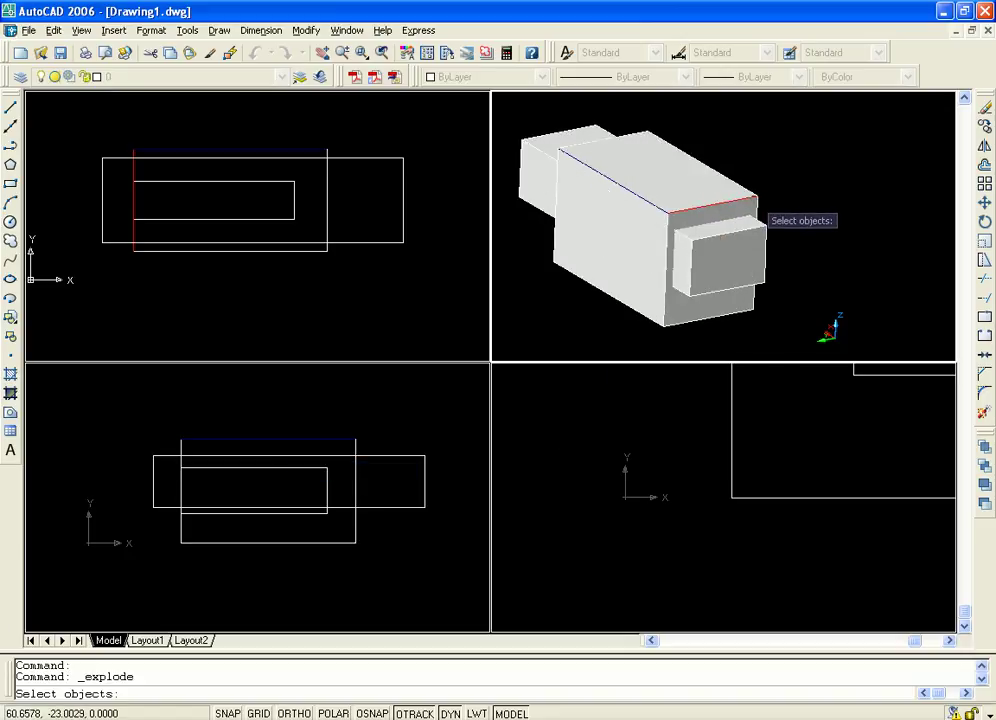
pyautogui.click(757, 208)
pyautogui.press('Return')
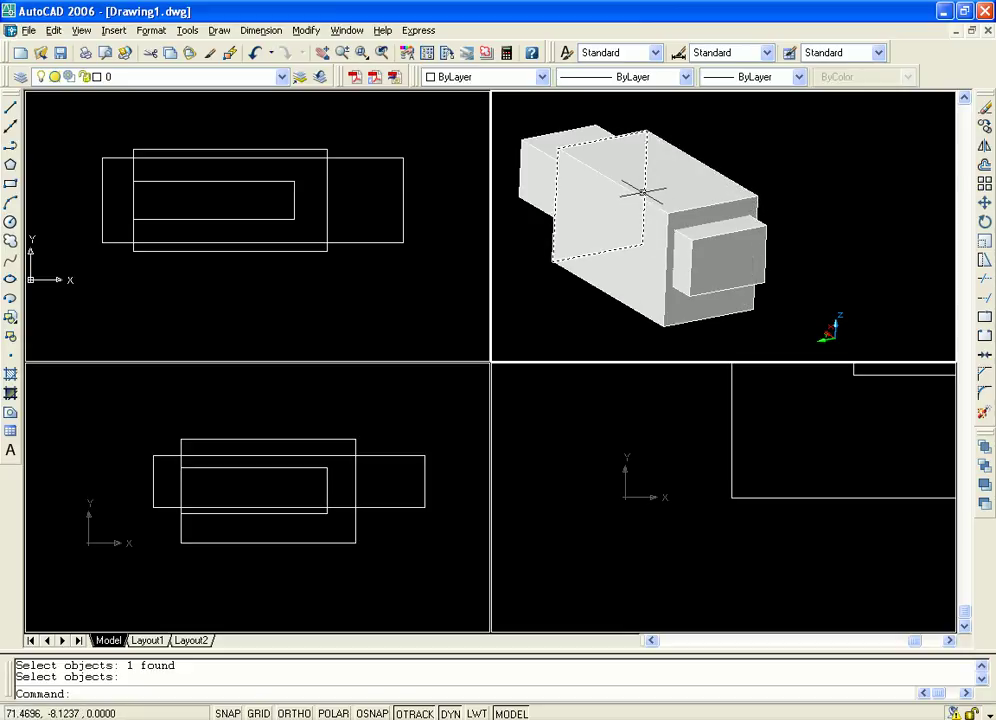
# Step: Move the exploded box's long outer side face away from the body in the 3D view to expose the interior
pyautogui.click(590, 285)
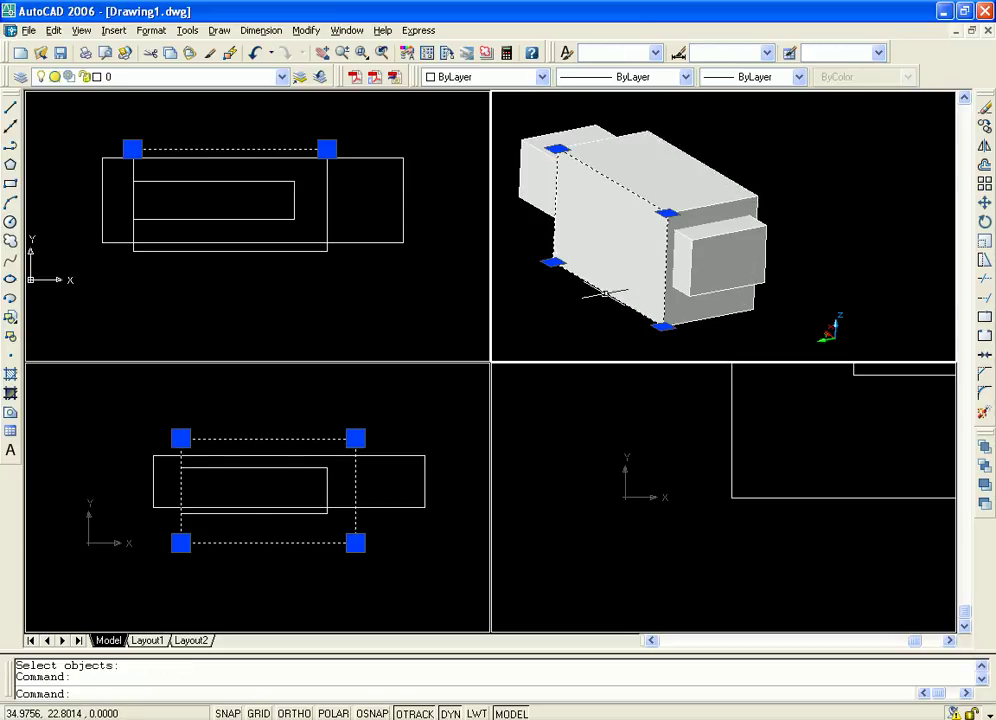
pyautogui.click(985, 205)
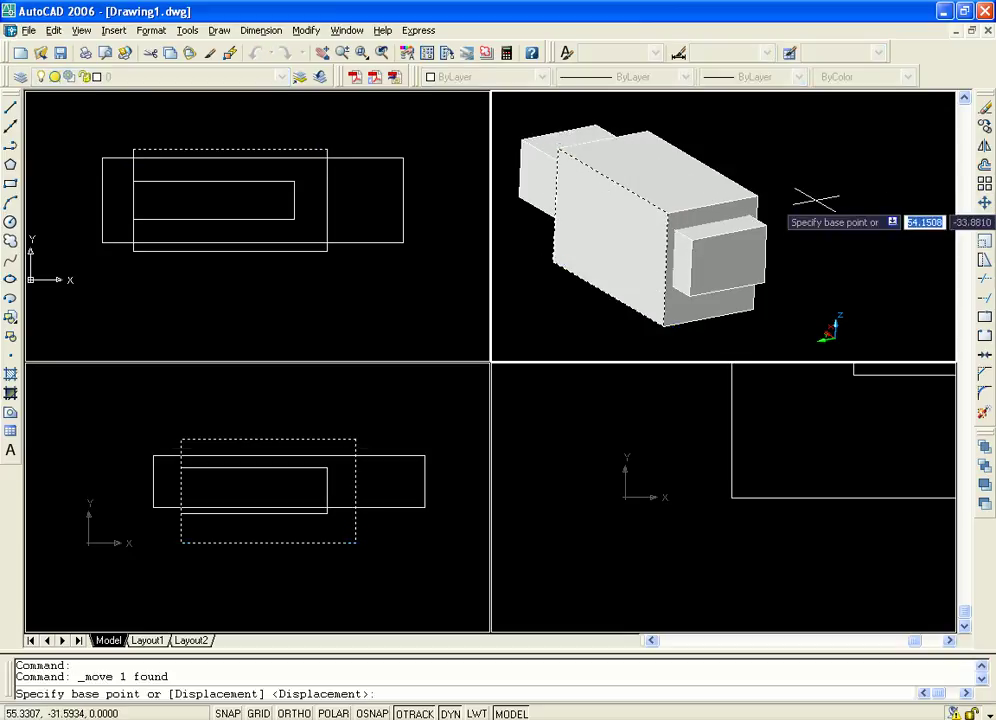
pyautogui.click(638, 214)
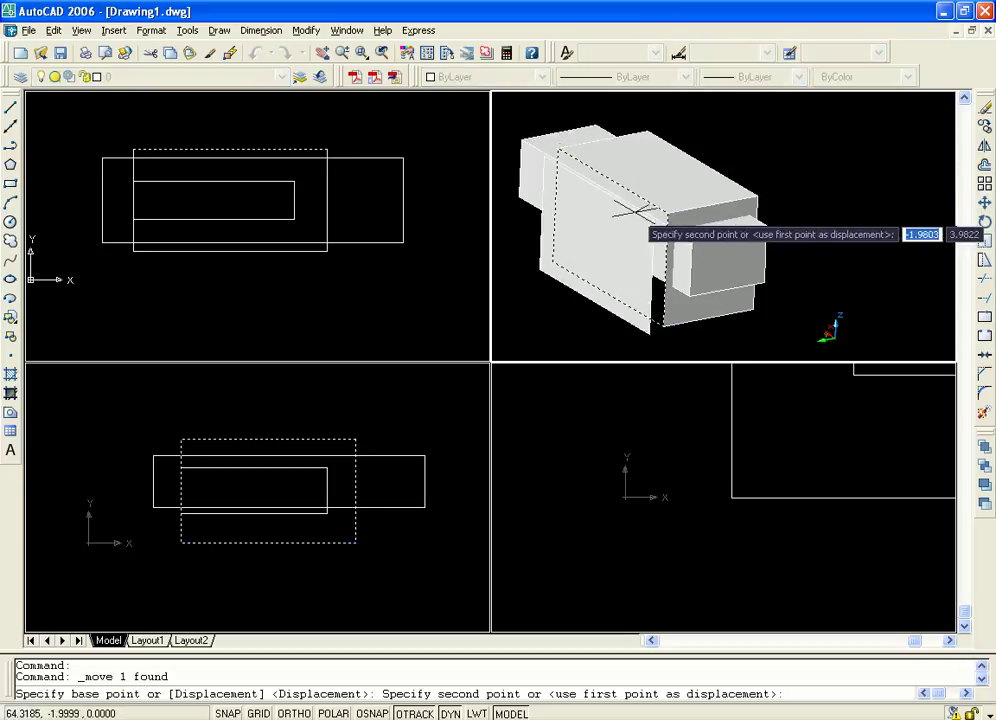
pyautogui.click(546, 262)
pyautogui.moveTo(679, 300); pyautogui.dragTo(762, 287, button='middle')
pyautogui.scroll(2, 860, 200)
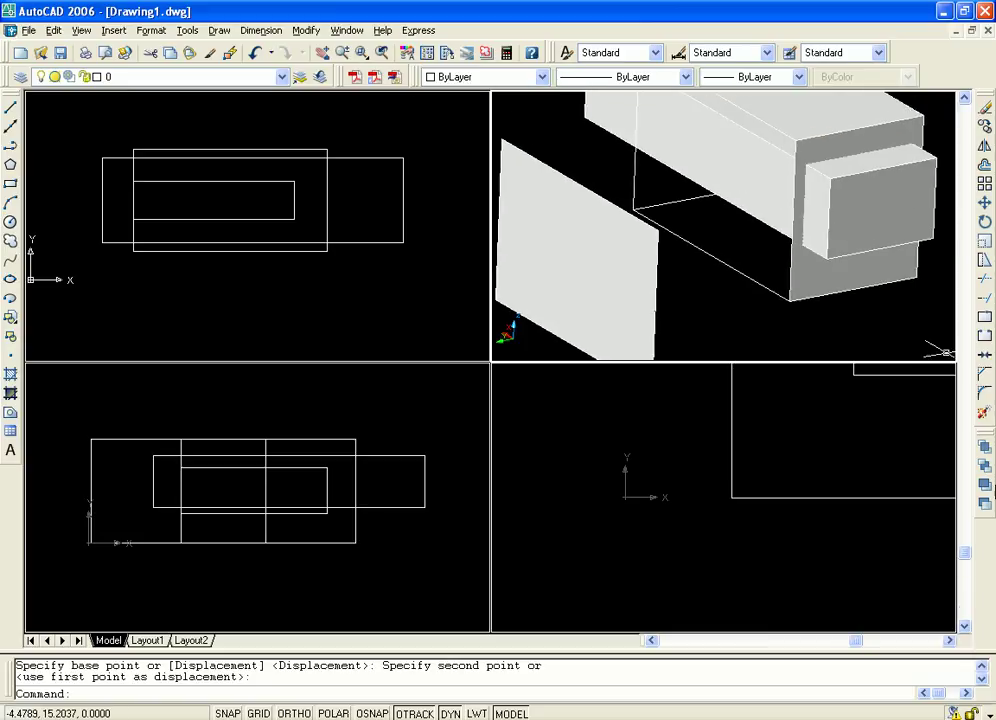
# Step: Close the drawing Drawing1.dwg without saving its changes
pyautogui.click(305, 30)
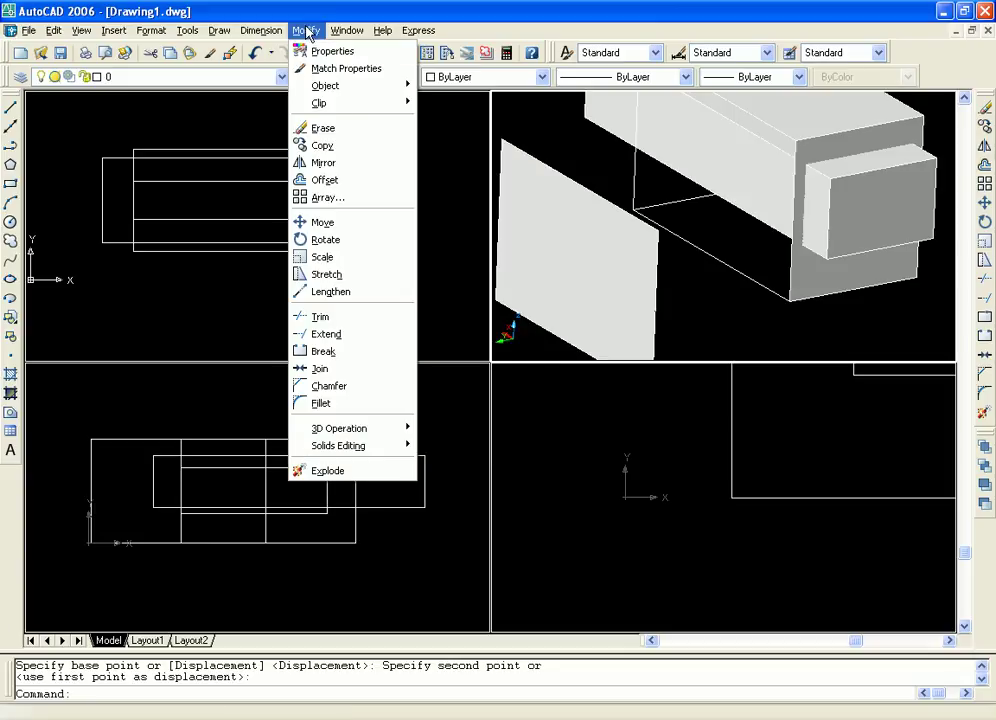
pyautogui.moveTo(340, 33)
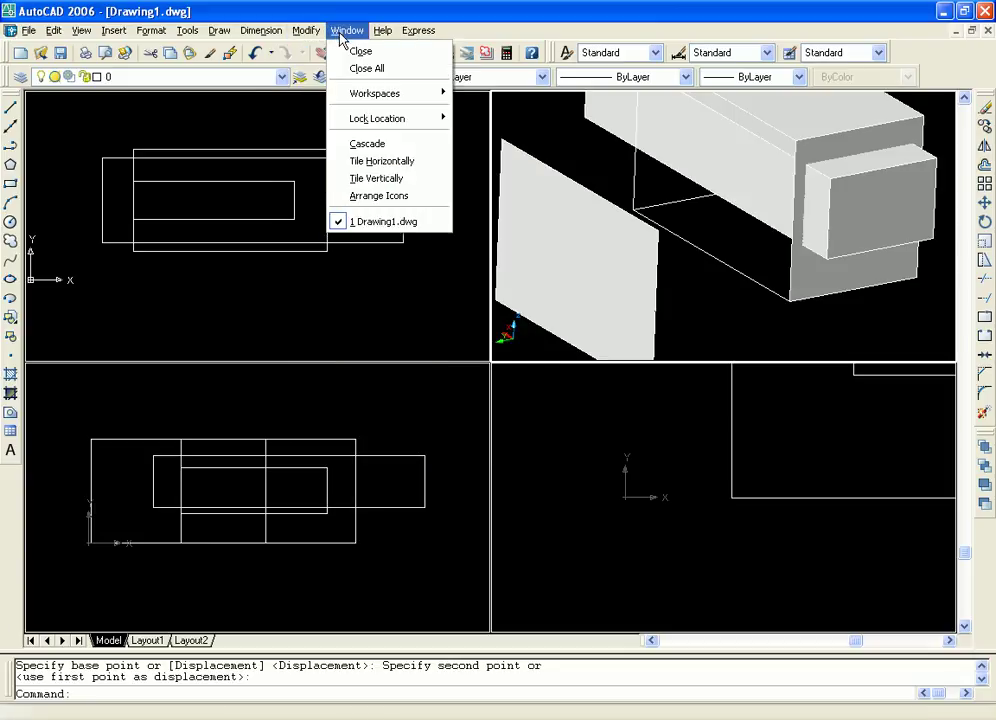
pyautogui.moveTo(379, 36)
pyautogui.click(360, 54)
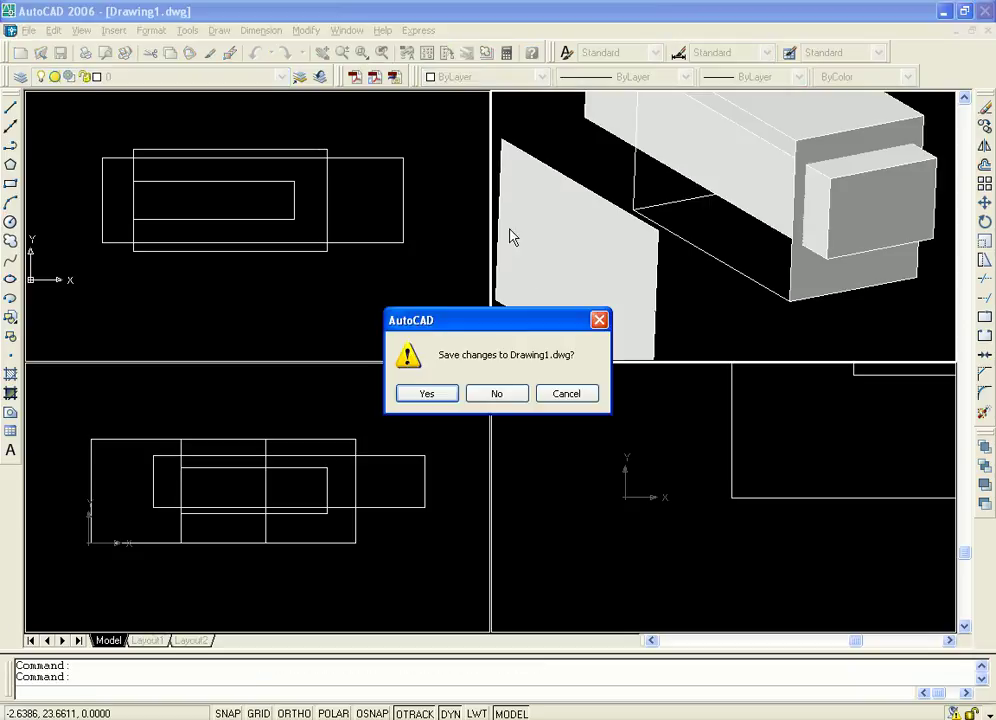
pyautogui.click(506, 398)
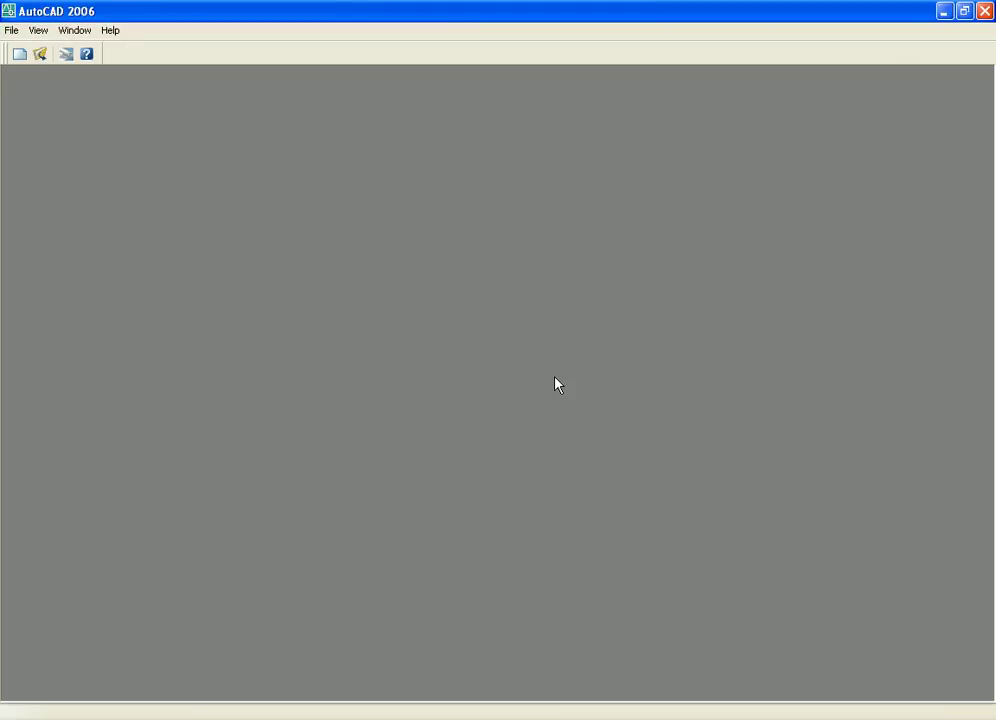
# Step: Create a new drawing from the acad.dwt template
pyautogui.click(20, 55)
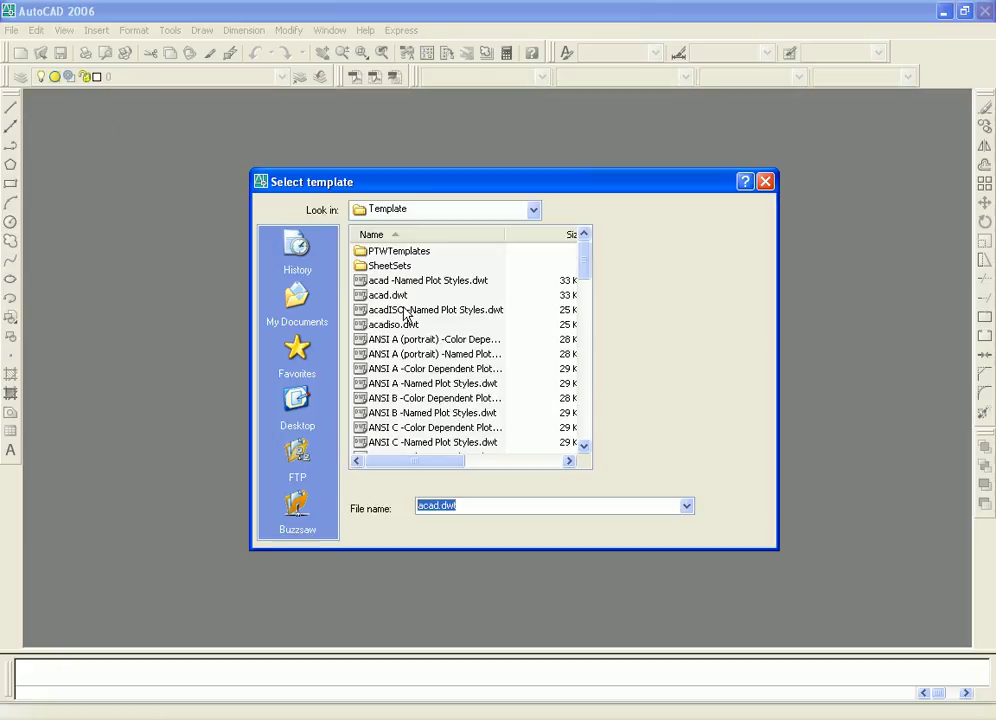
pyautogui.click(385, 296)
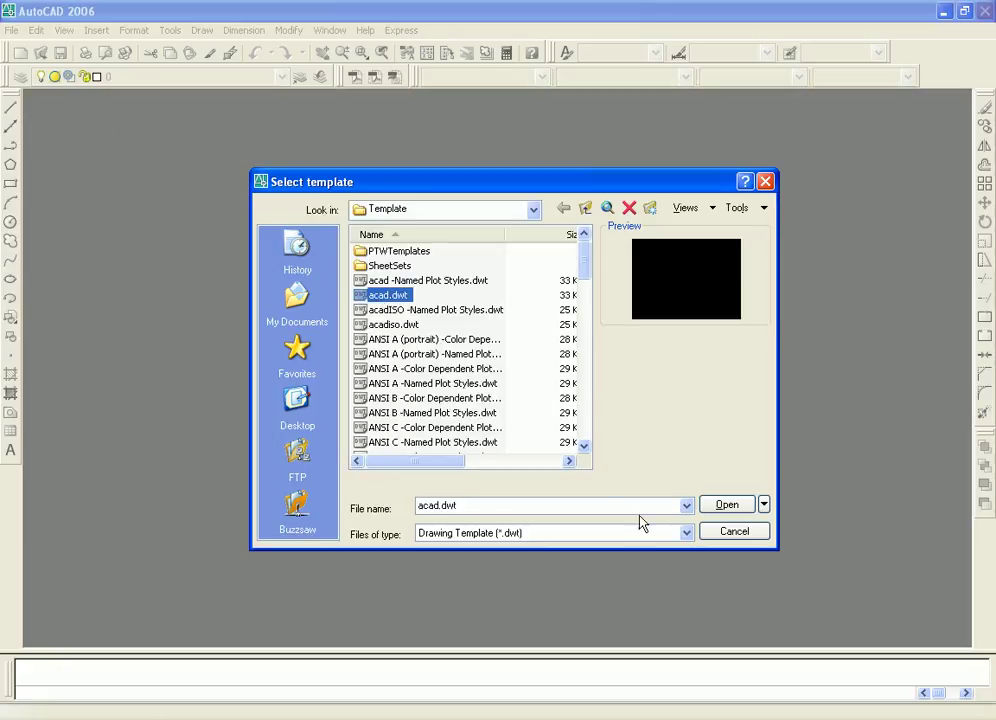
pyautogui.click(733, 508)
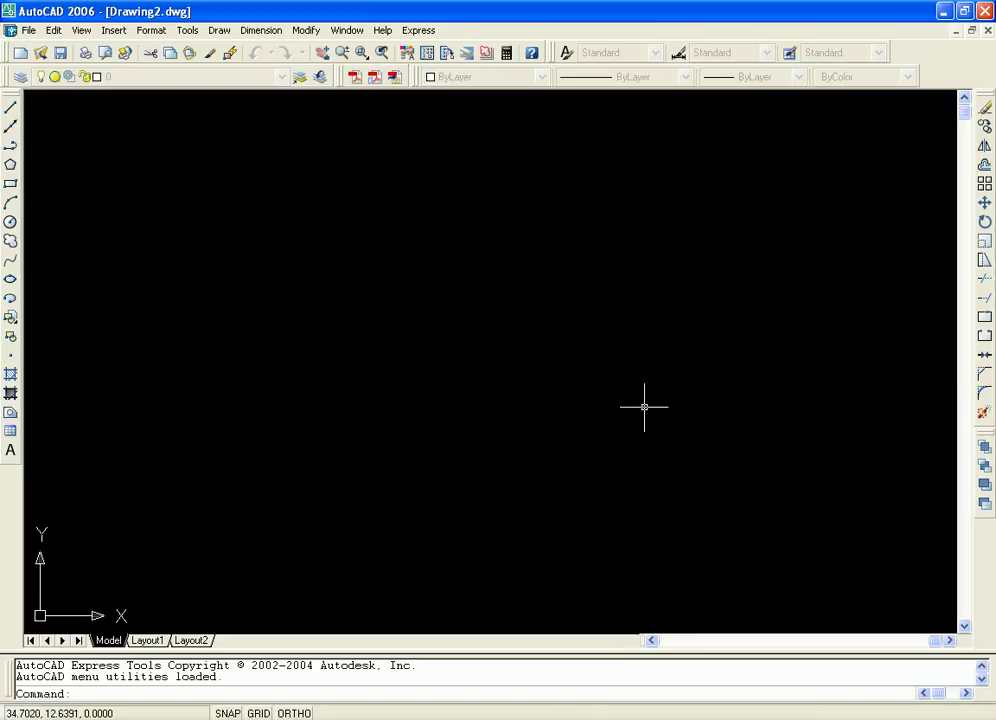
# Step: Load the AutoCAD Default workspace for the new drawing
pyautogui.click(347, 30)
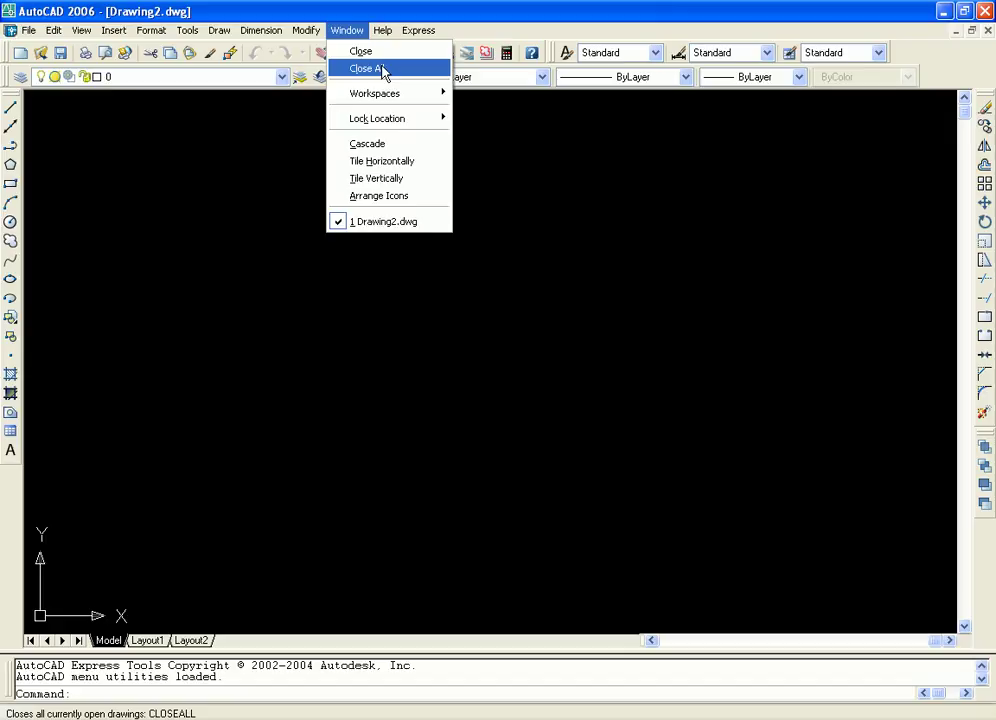
pyautogui.moveTo(423, 97)
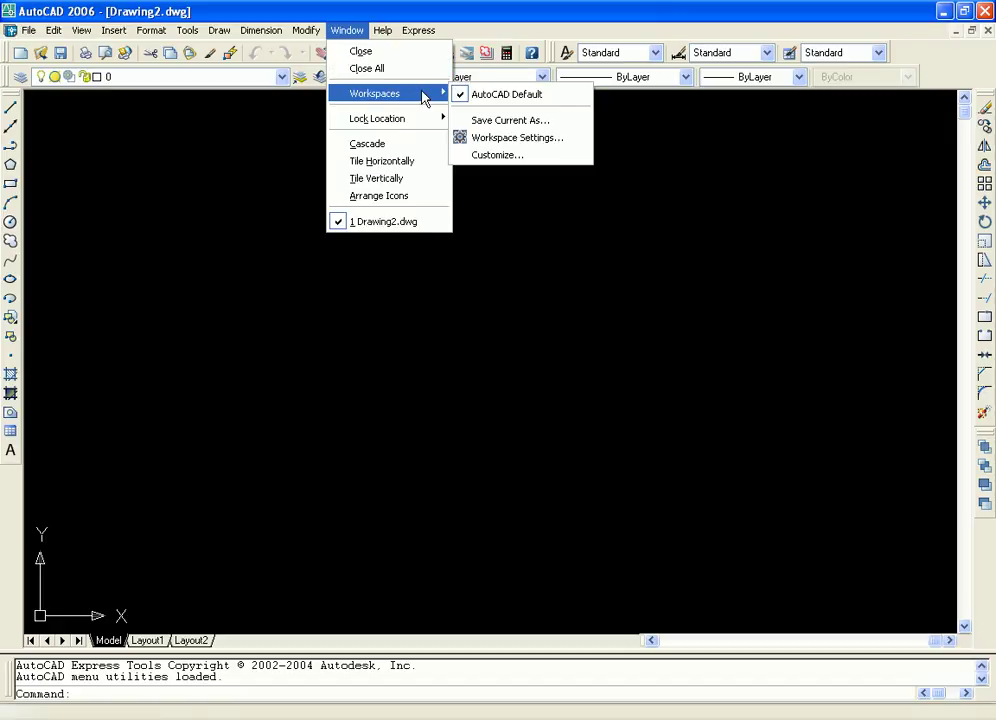
pyautogui.click(506, 94)
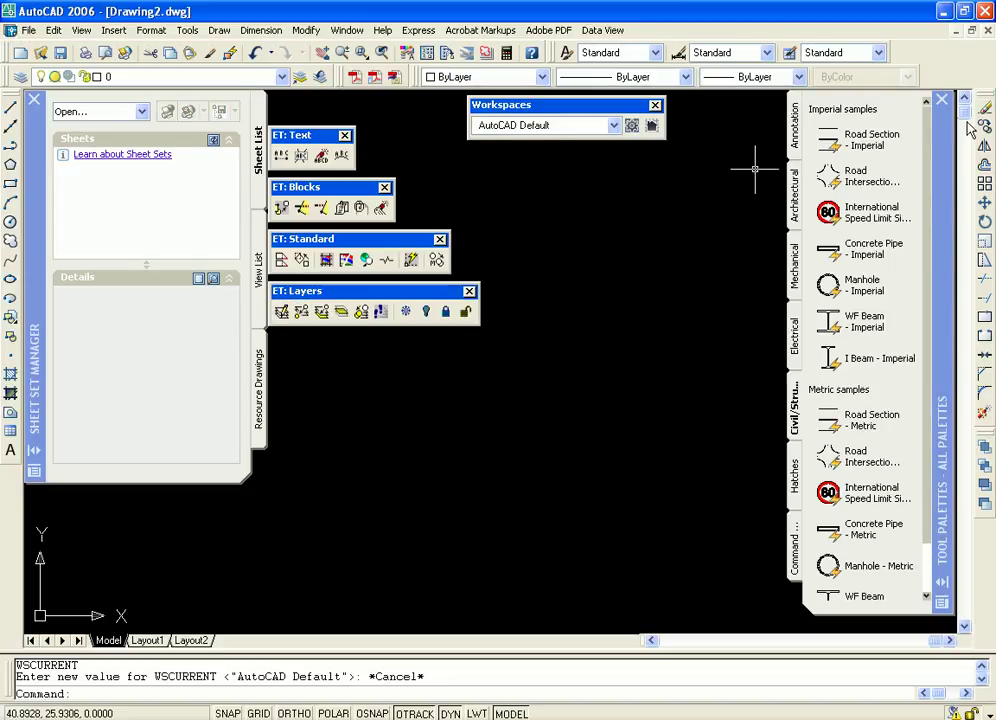
# Step: Close the Tool Palettes, the Workspaces toolbar, the ET: Layers, Standard, Blocks and Text toolbars, and the Sheet Set Manager
pyautogui.click(941, 99)
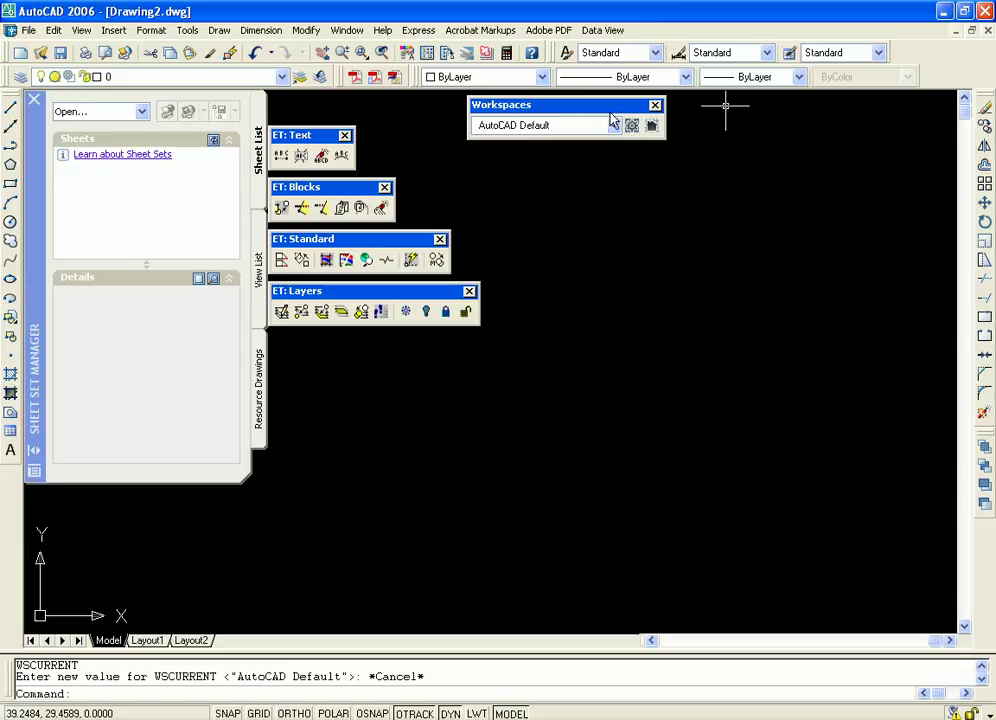
pyautogui.click(655, 105)
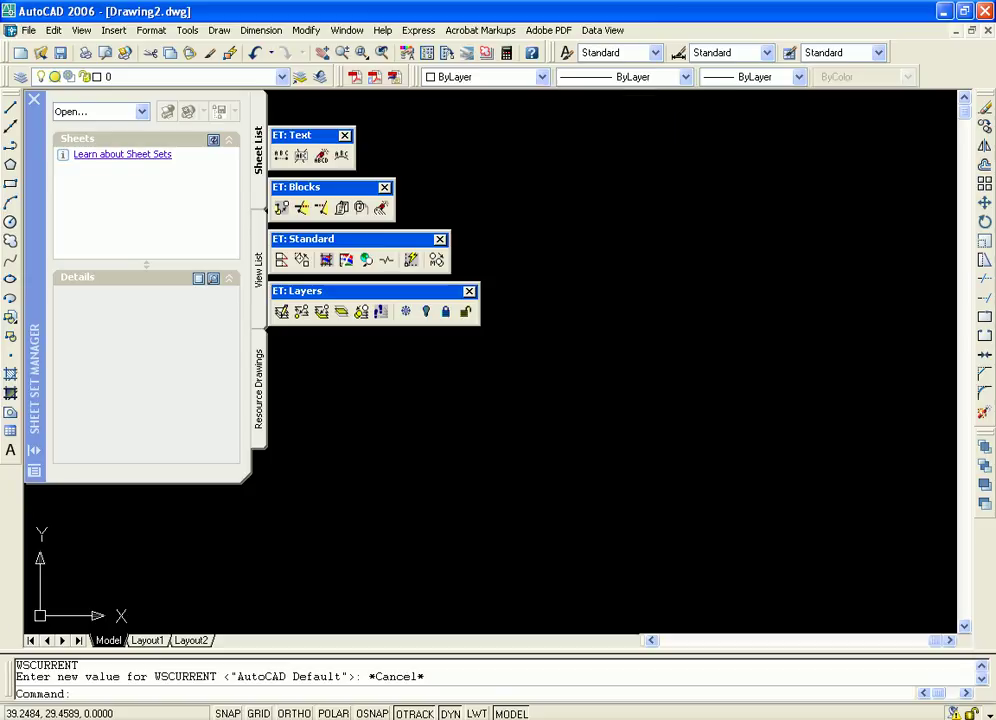
pyautogui.click(470, 292)
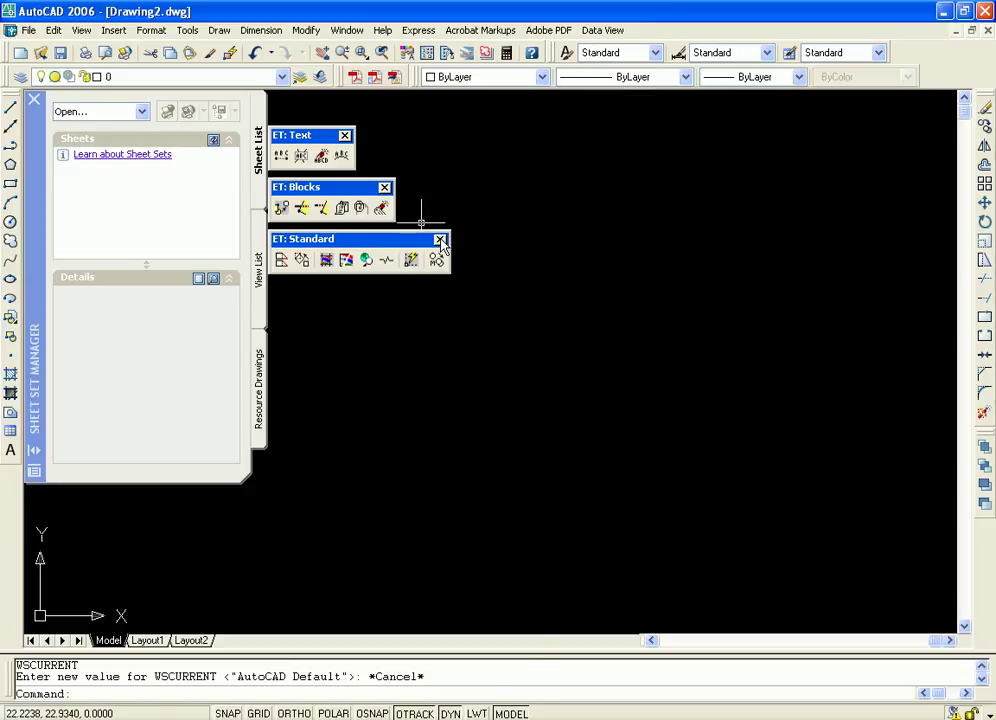
pyautogui.click(439, 240)
pyautogui.click(384, 187)
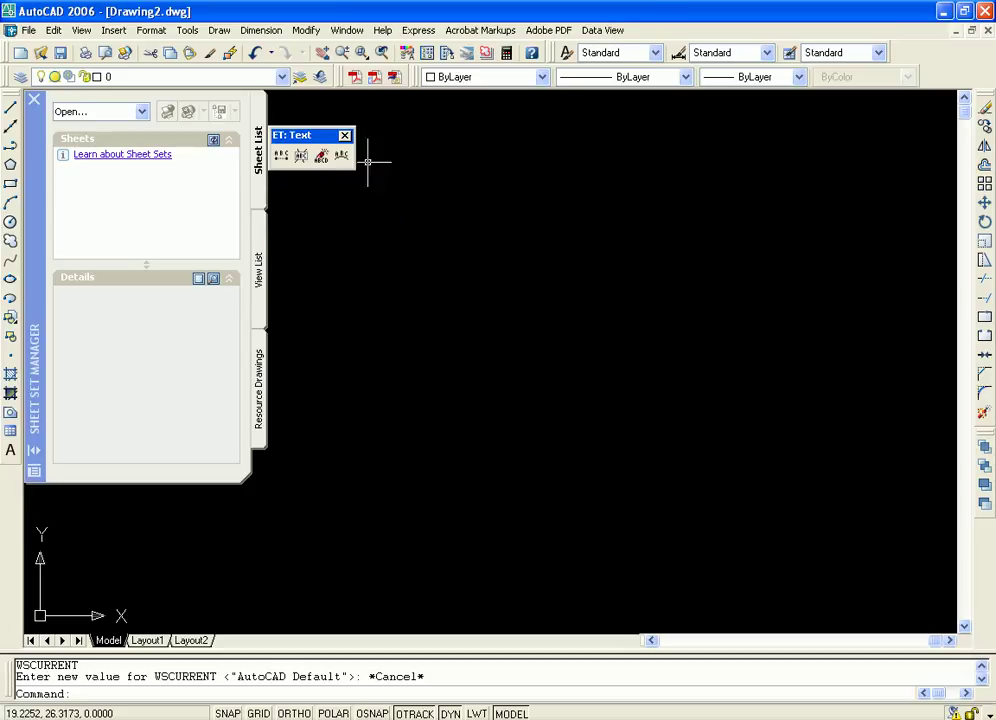
pyautogui.click(344, 135)
pyautogui.click(32, 101)
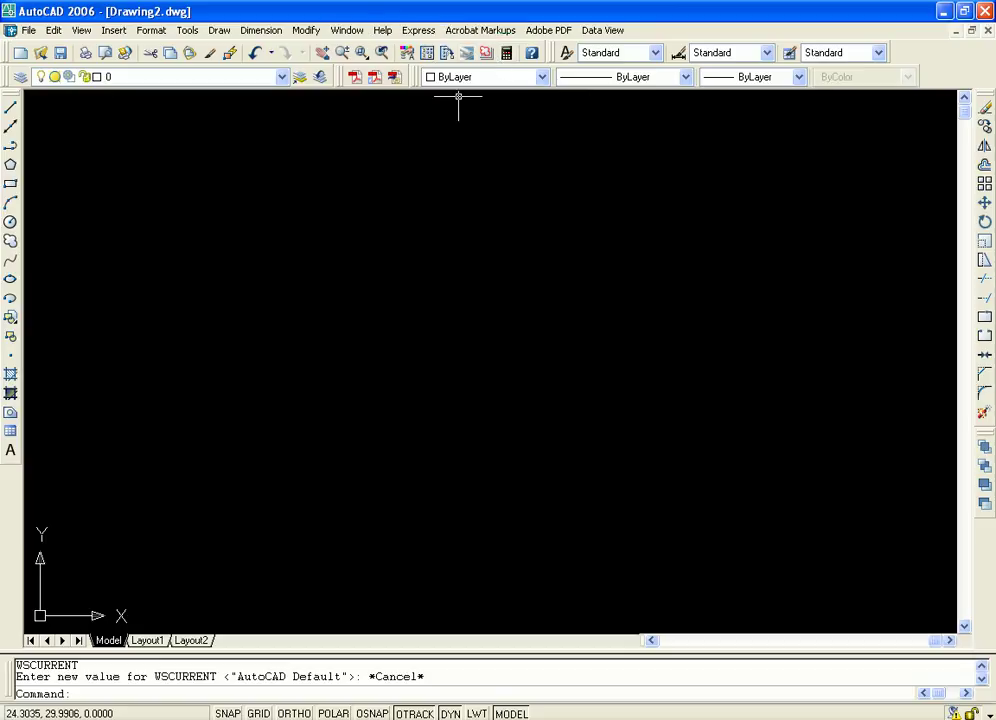
# Step: View the dialog for saving the current workspace under a new name and dismiss it without saving
pyautogui.click(355, 33)
pyautogui.moveTo(455, 95)
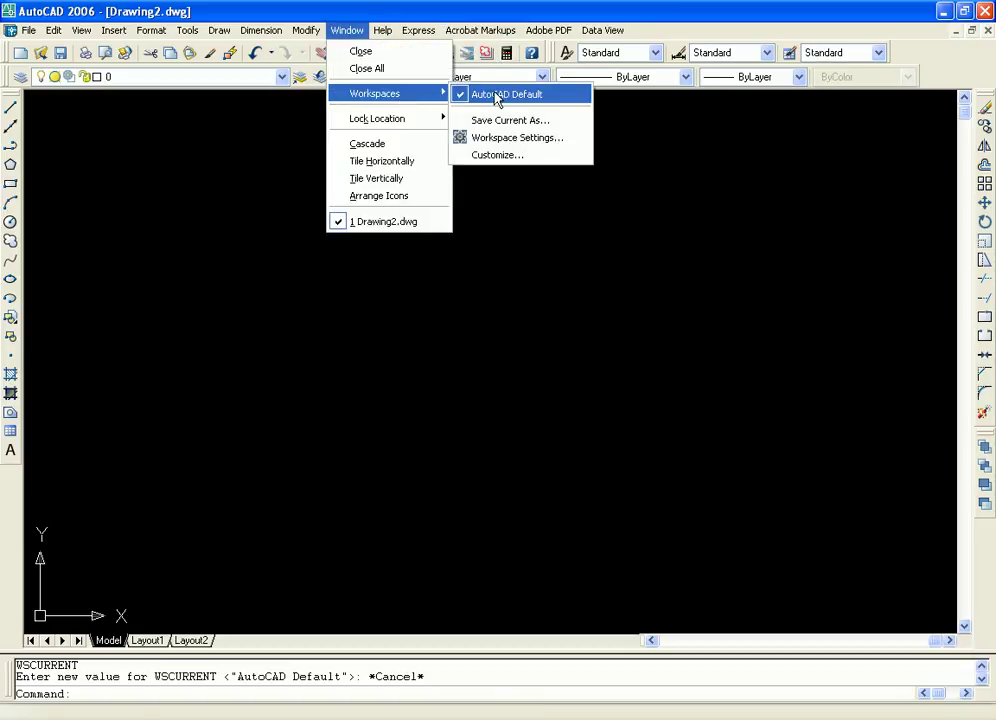
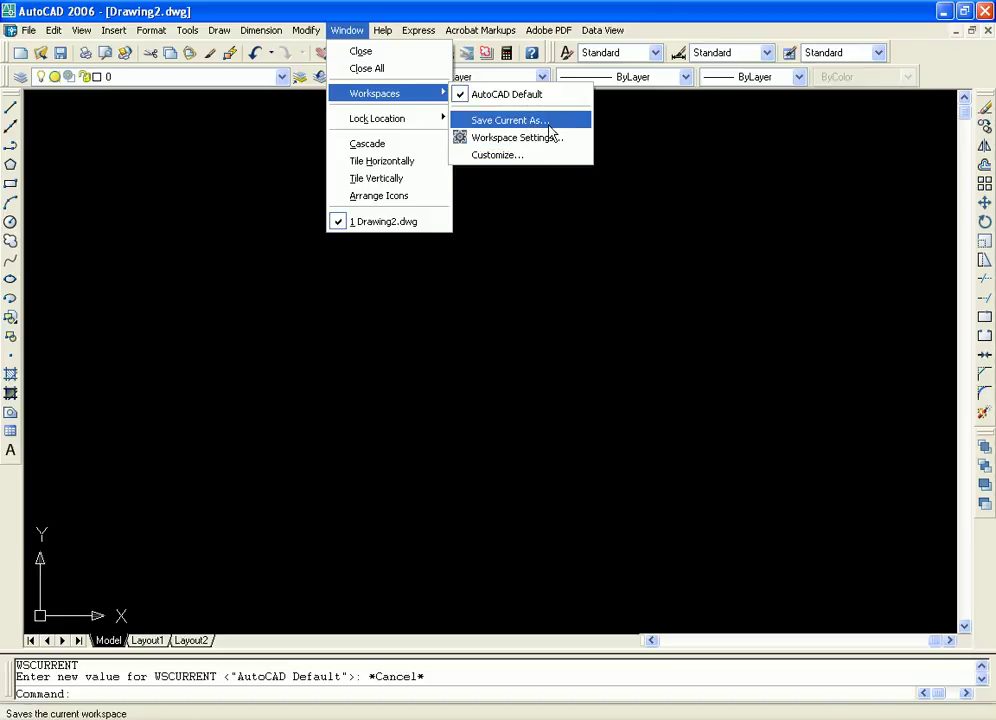
pyautogui.click(520, 120)
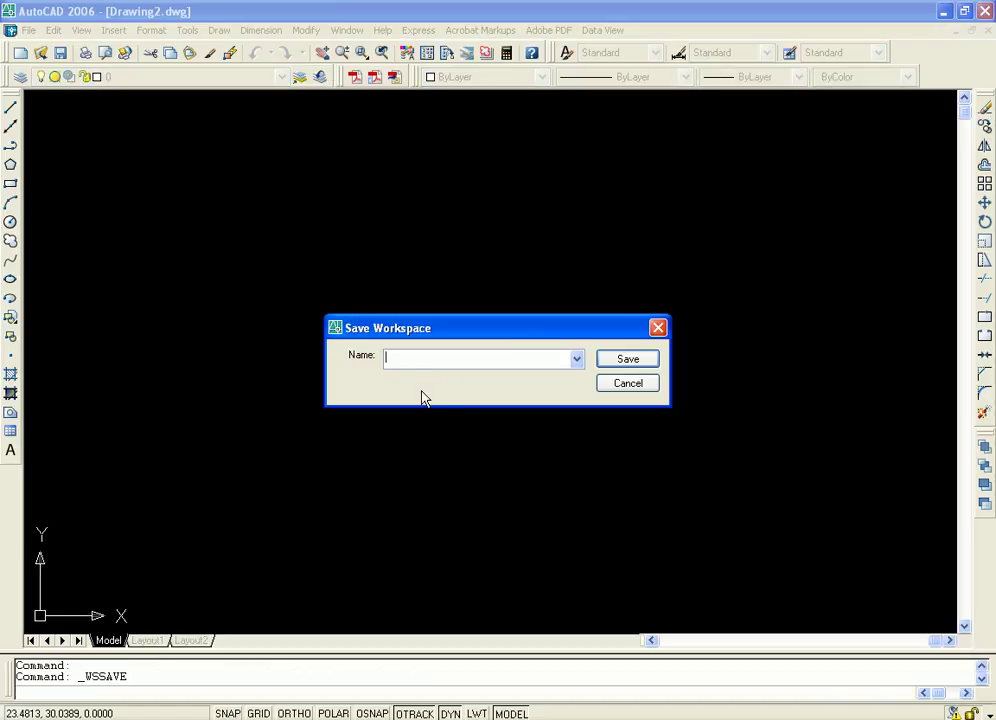
pyautogui.click(625, 384)
# Step: Examine the Workspace Settings, including the choices for My Workspace, and close them without changes
pyautogui.click(347, 30)
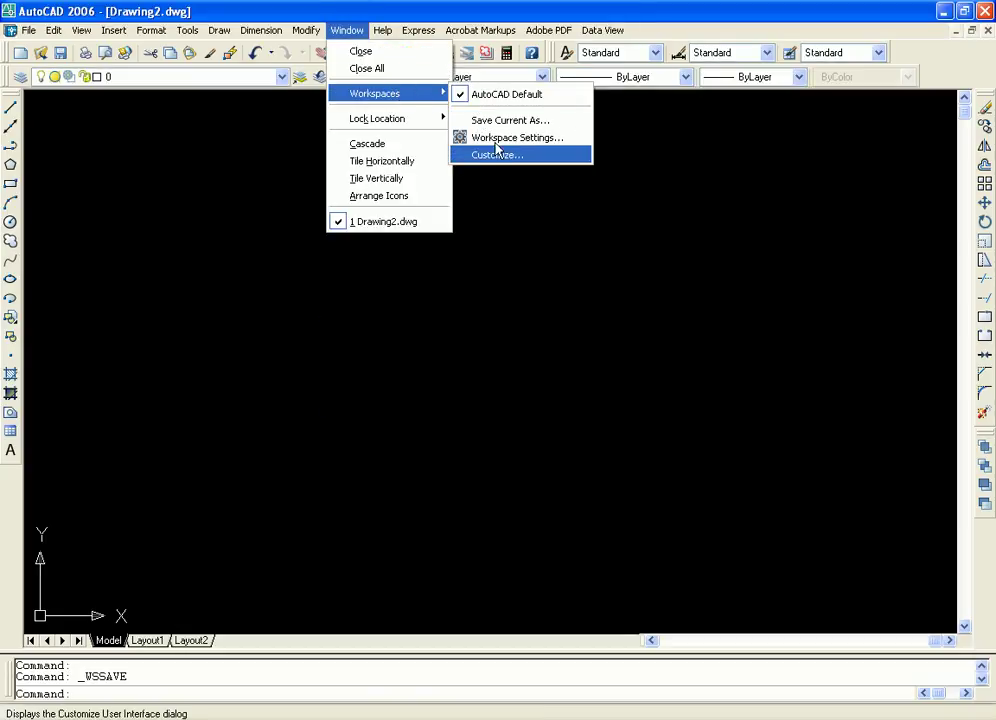
pyautogui.click(514, 145)
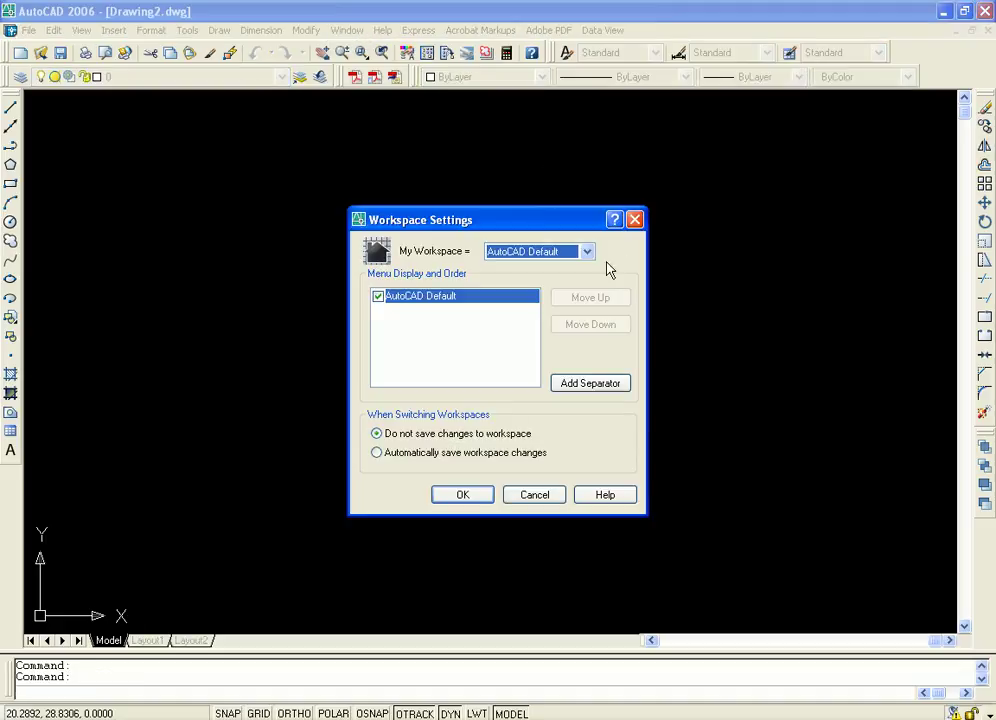
pyautogui.click(588, 252)
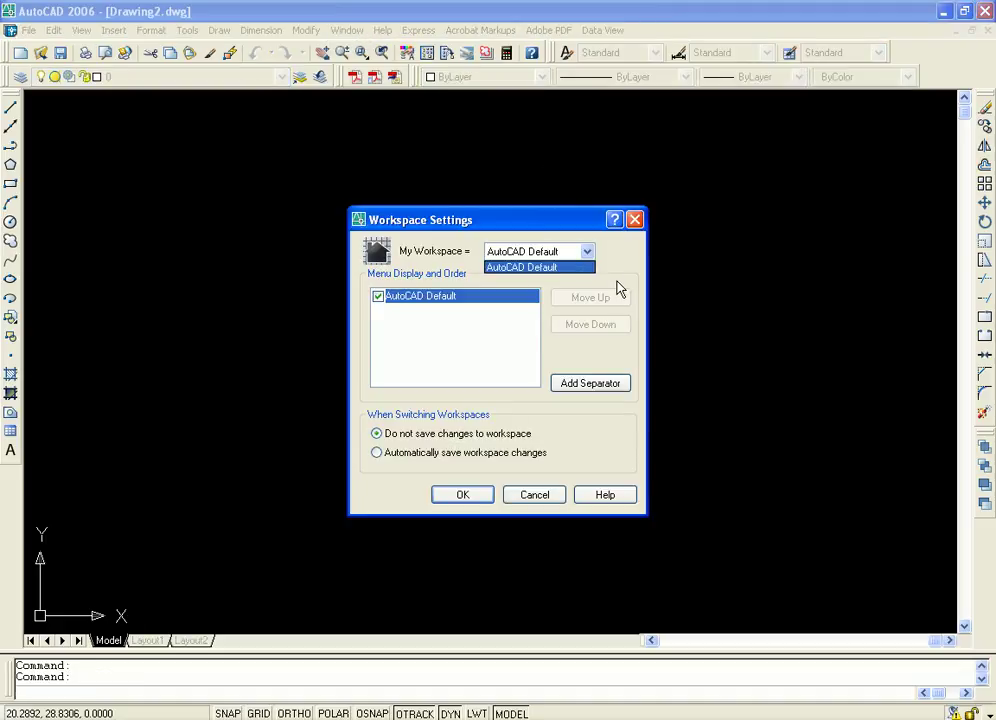
pyautogui.click(605, 299)
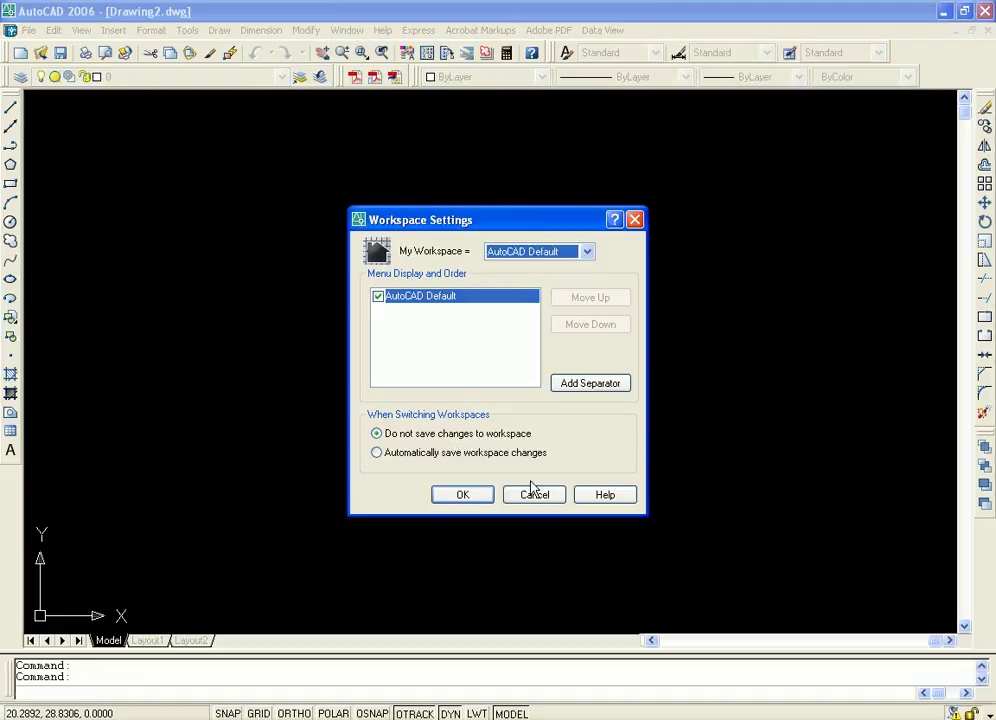
pyautogui.click(636, 222)
# Step: Review the Lock Location options and lock the location of the floating toolbars
pyautogui.click(347, 30)
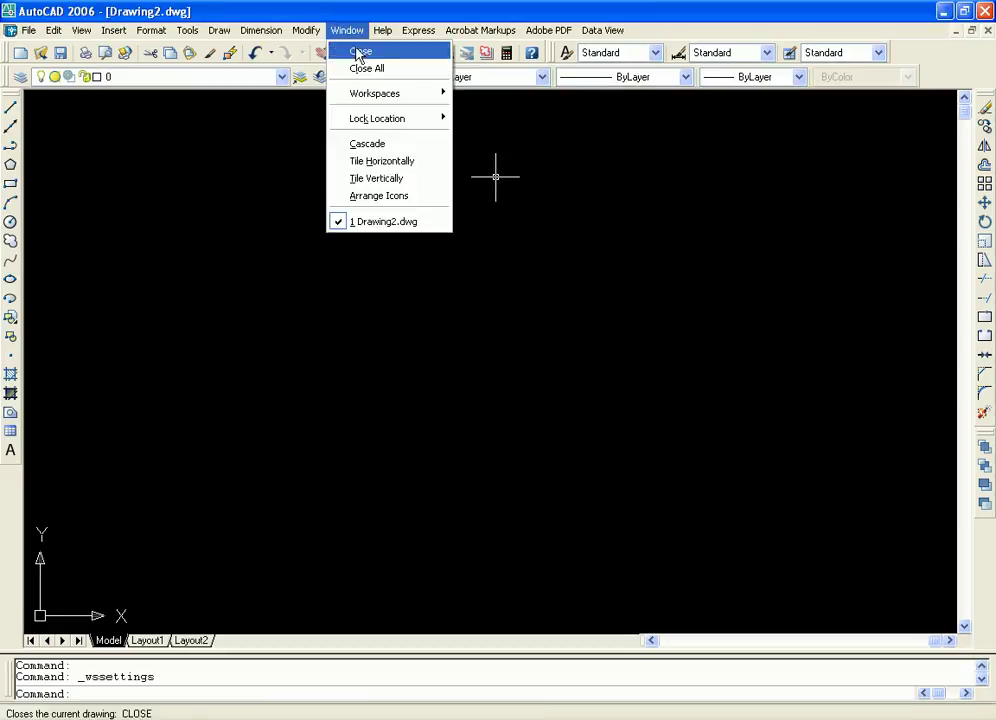
pyautogui.moveTo(418, 122)
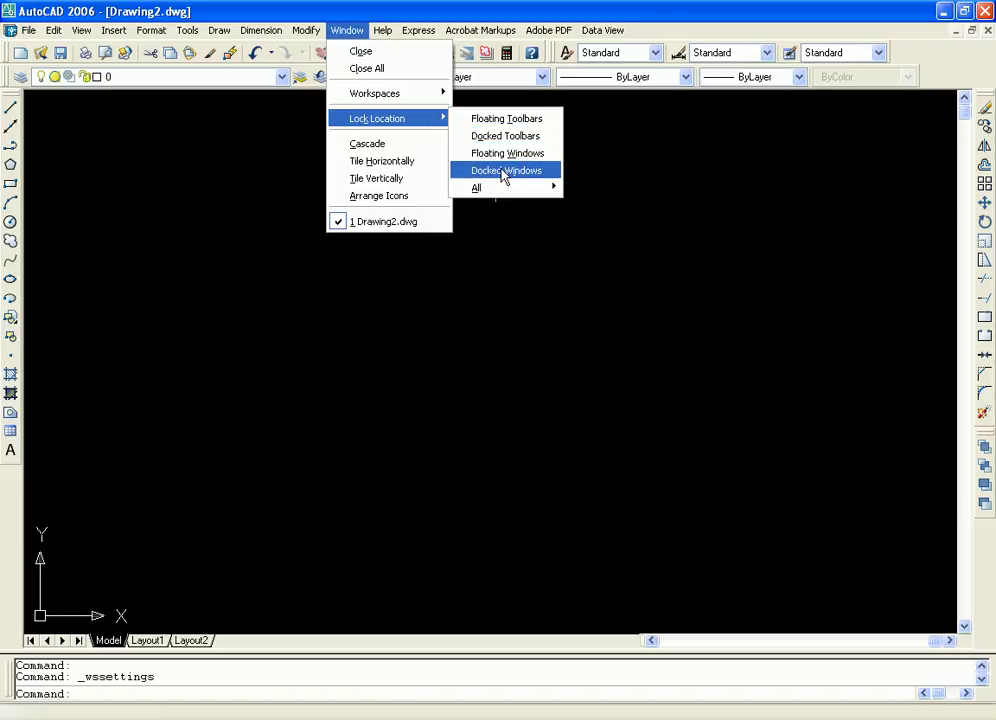
pyautogui.moveTo(507, 190)
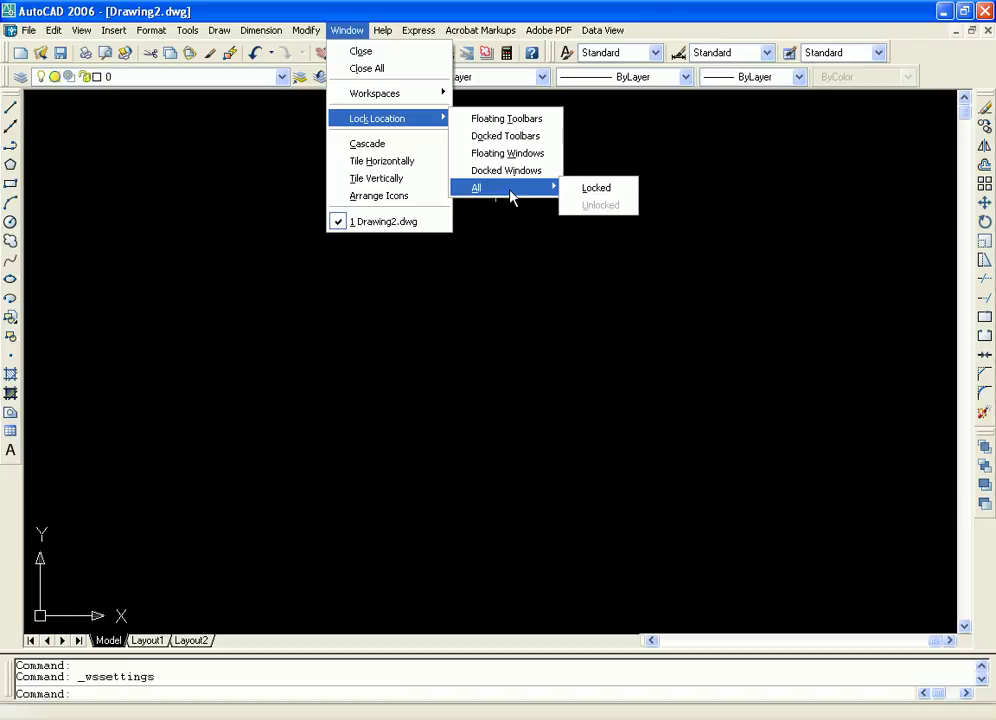
pyautogui.click(476, 122)
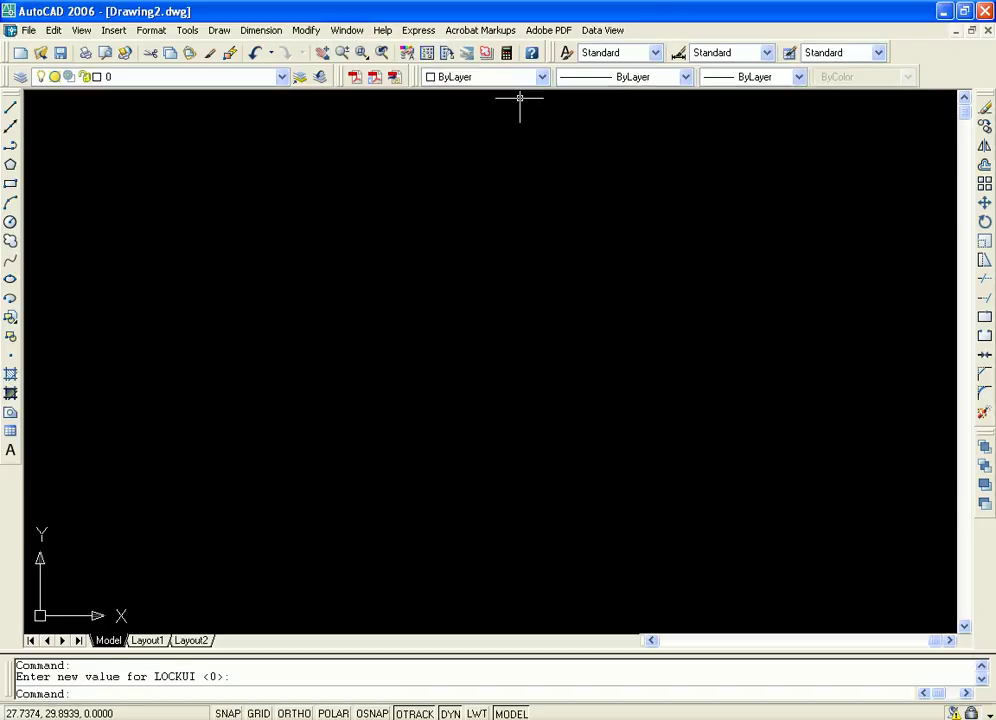
# Step: Undock and close the Layers toolbar, and bring it back by reapplying the AutoCAD Default workspace
pyautogui.moveTo(18, 77)
pyautogui.mouseDown()
pyautogui.moveTo(129, 180)
pyautogui.moveTo(14, 148)
pyautogui.mouseUp()
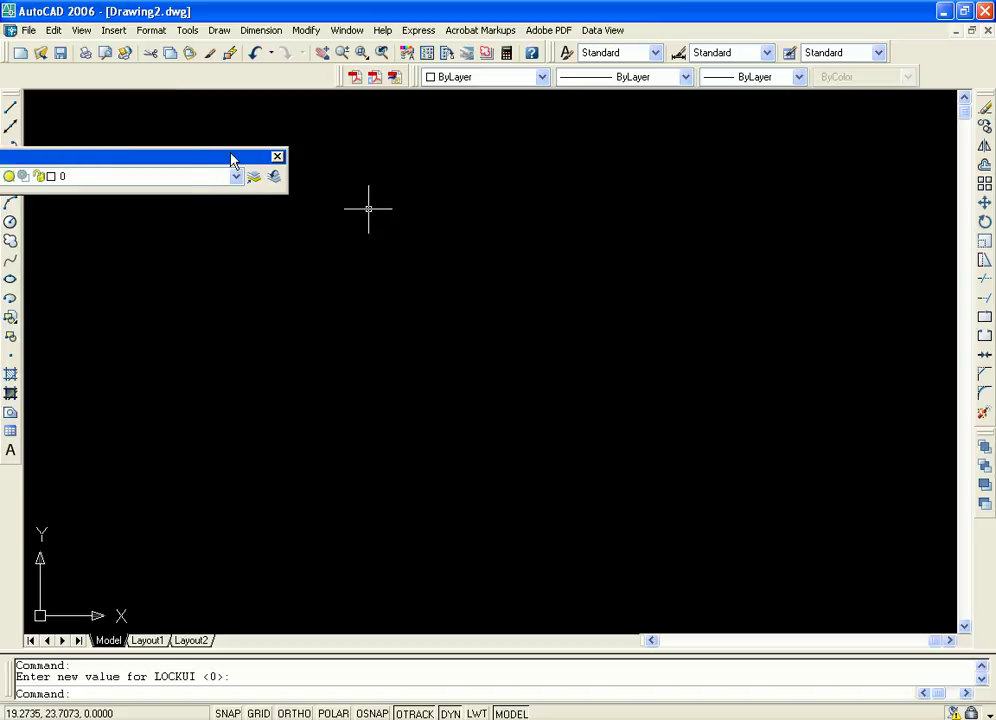
pyautogui.click(277, 157)
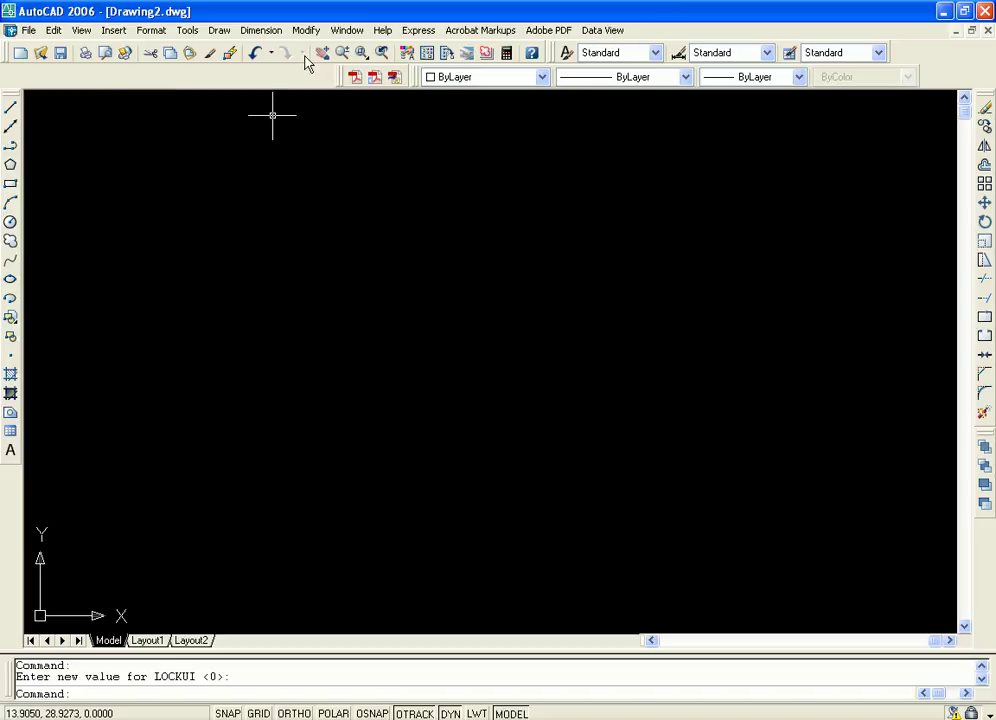
pyautogui.click(347, 30)
pyautogui.moveTo(373, 92)
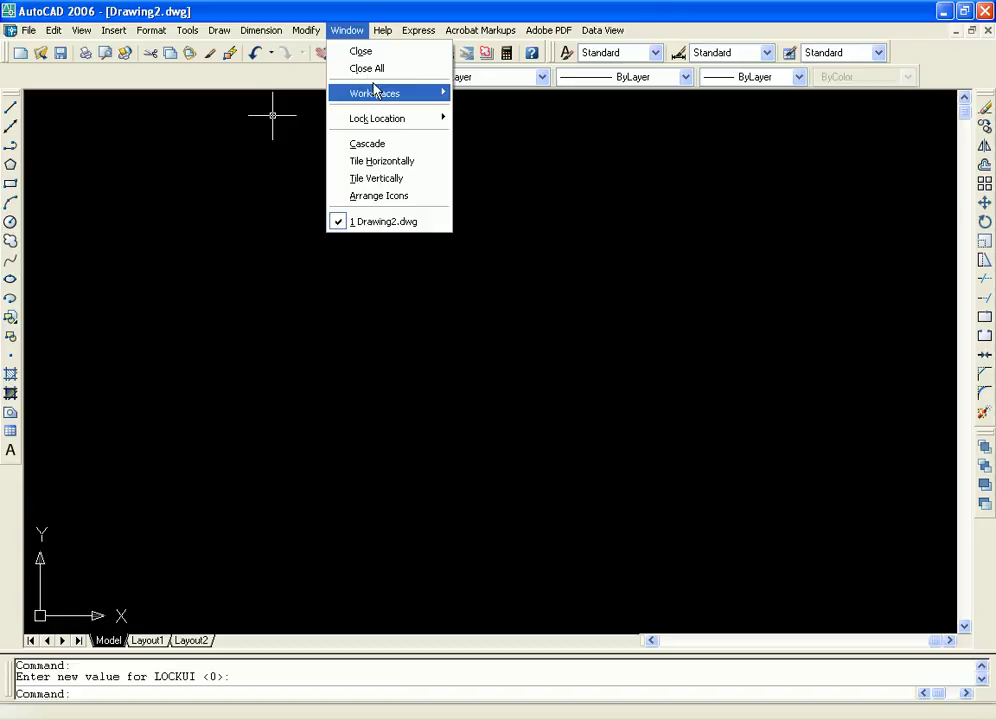
pyautogui.click(516, 93)
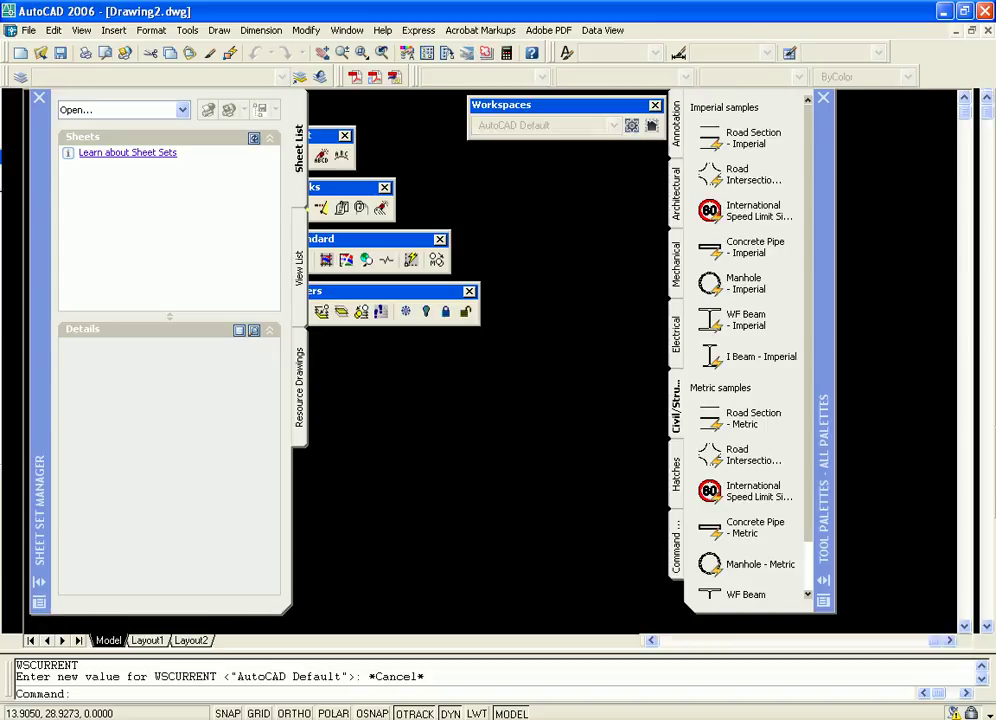
# Step: Close the restored Tool Palettes, Workspaces toolbar, Sheet Set Manager and the four floating ET toolbars to clear the drawing area
pyautogui.click(823, 99)
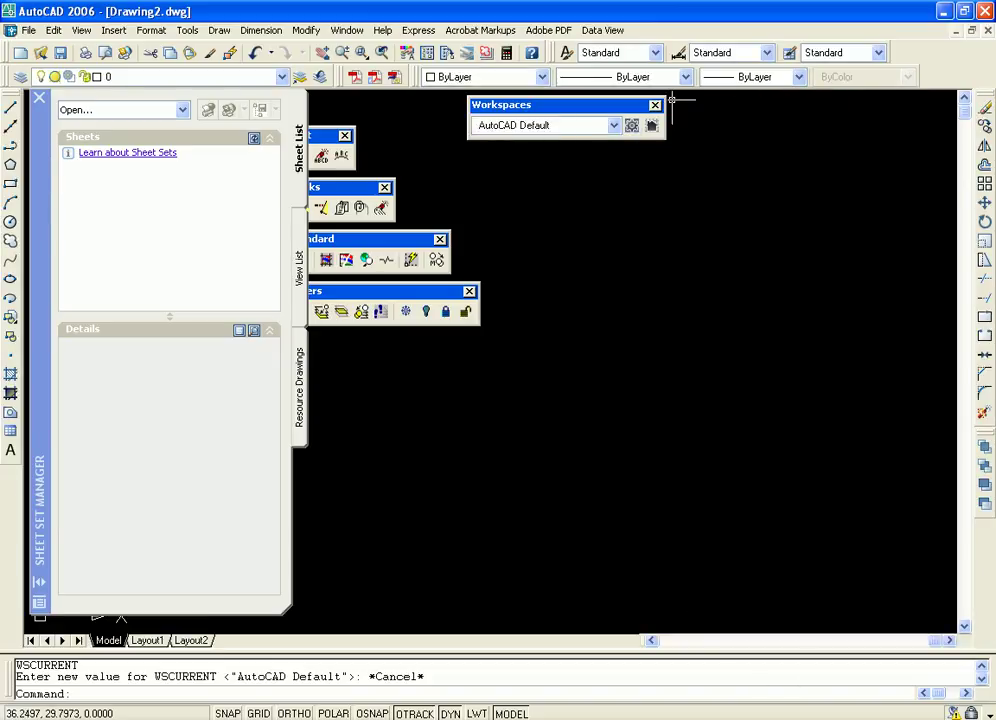
pyautogui.click(614, 130)
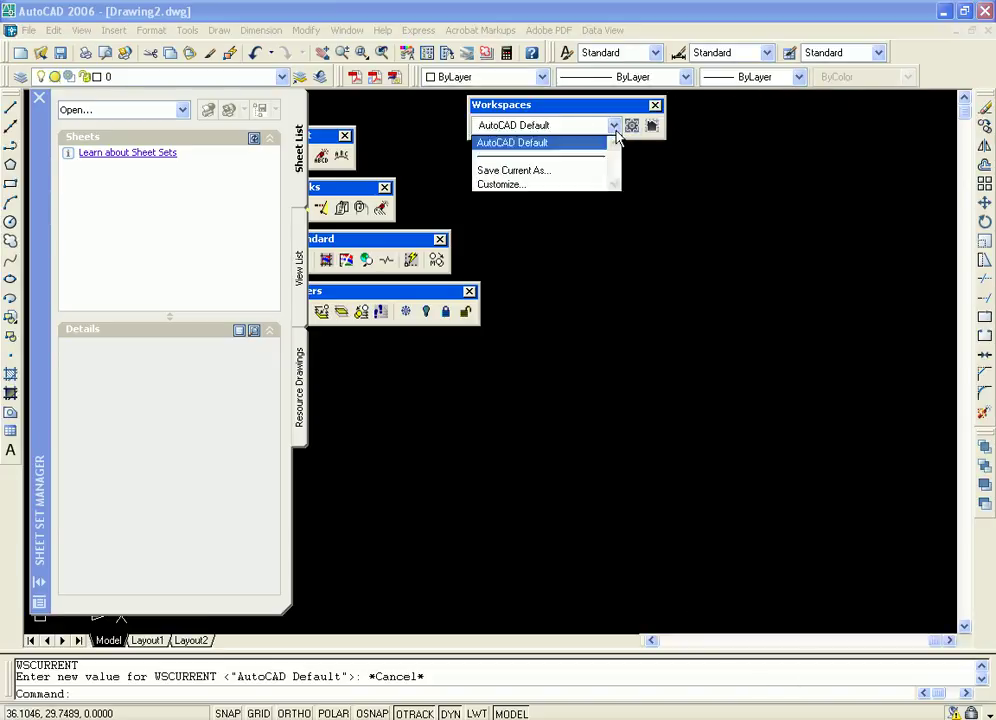
pyautogui.click(597, 105)
pyautogui.click(655, 106)
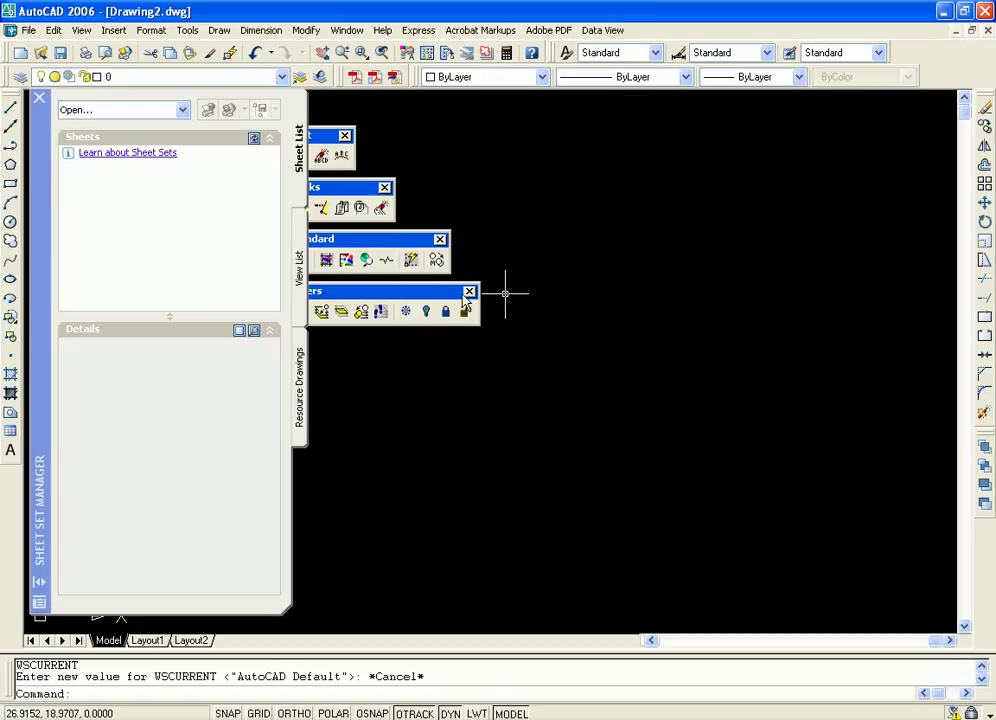
pyautogui.click(39, 97)
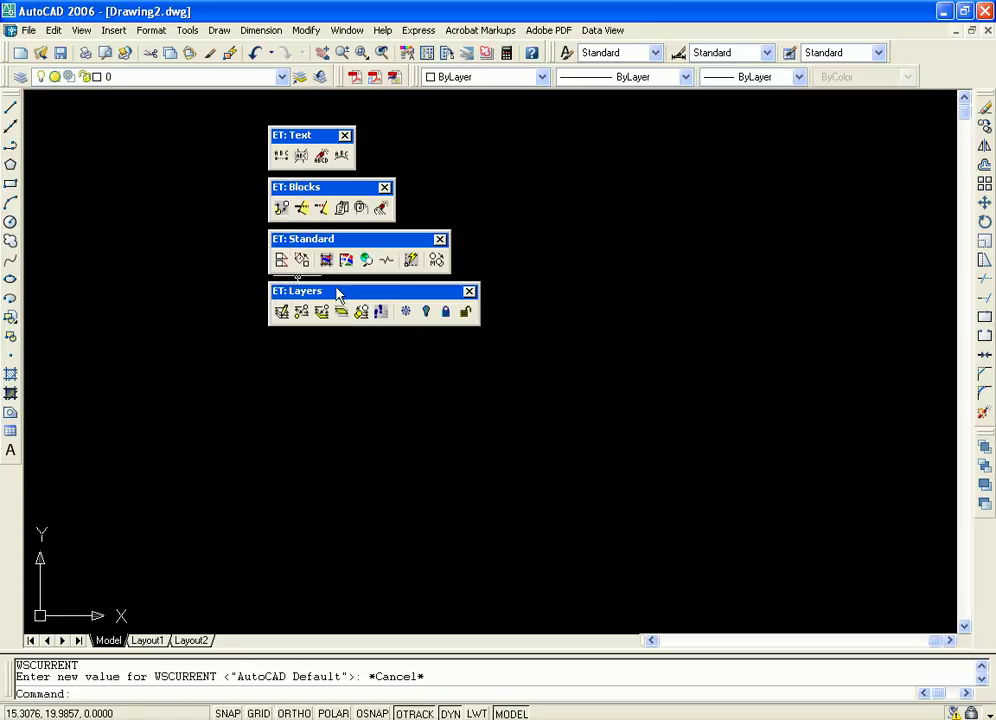
pyautogui.click(468, 292)
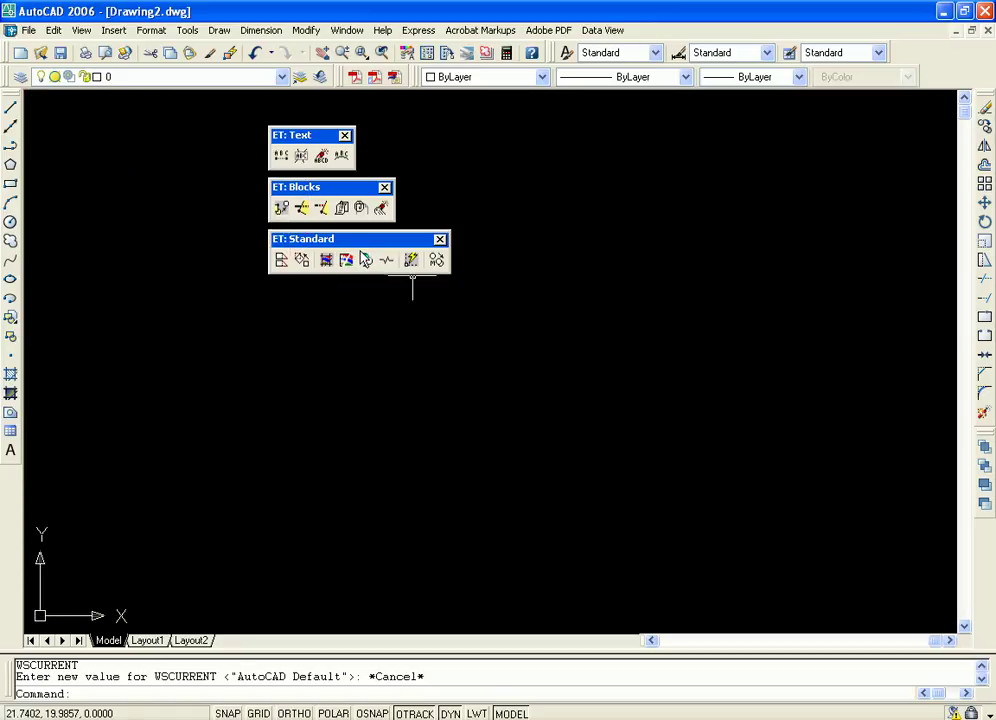
pyautogui.click(439, 241)
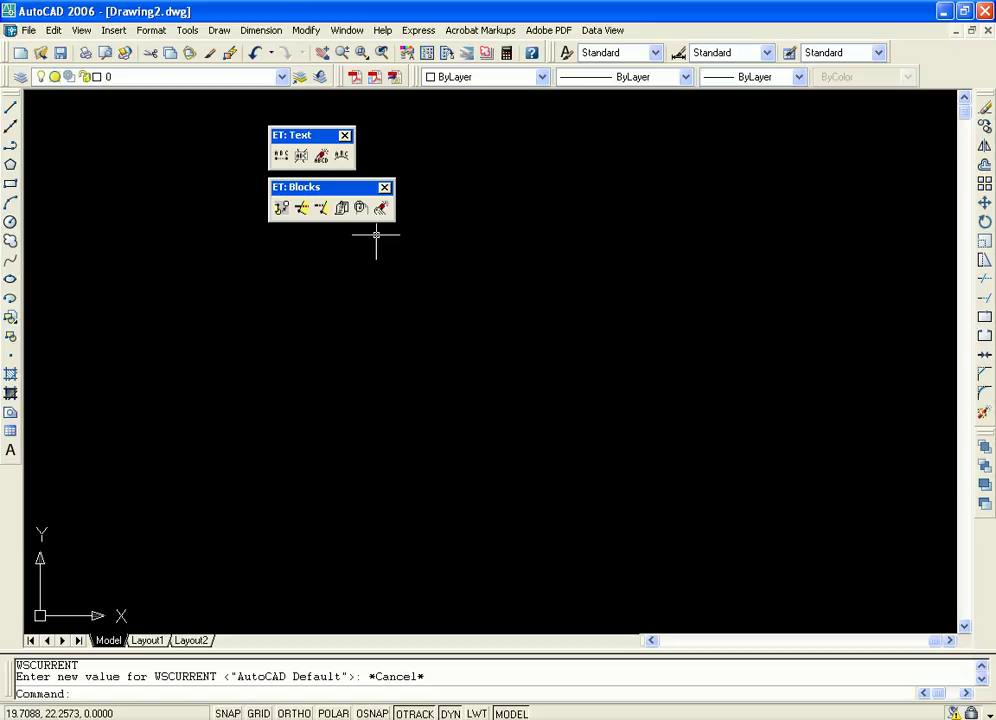
pyautogui.click(383, 188)
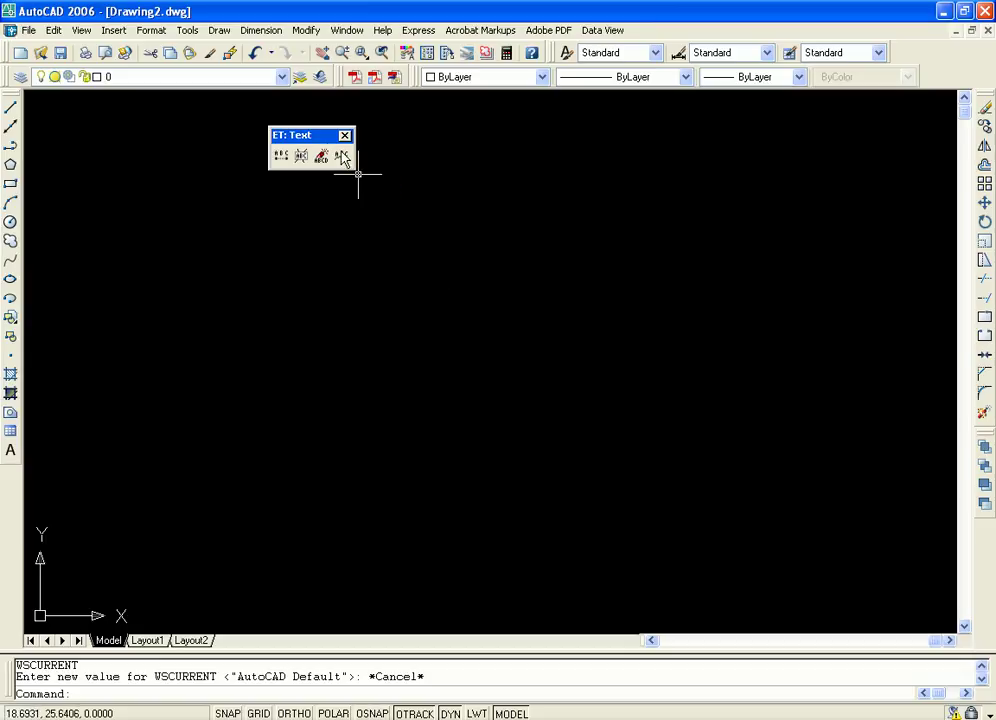
pyautogui.click(345, 136)
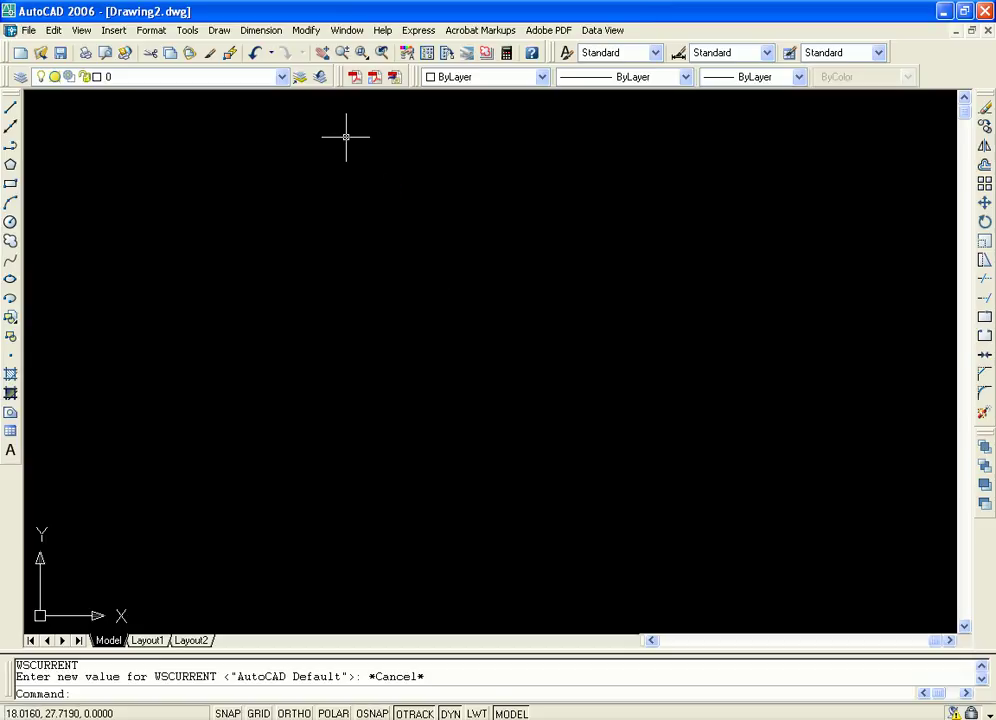
pyautogui.click(420, 30)
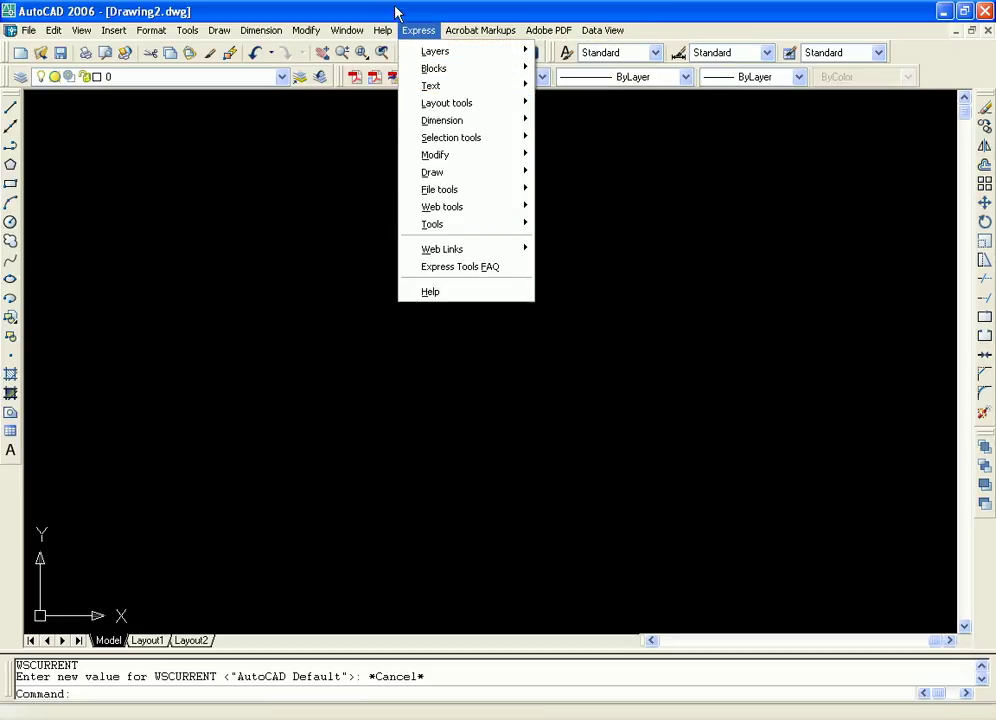
pyautogui.click(392, 3)
pyautogui.click(358, 27)
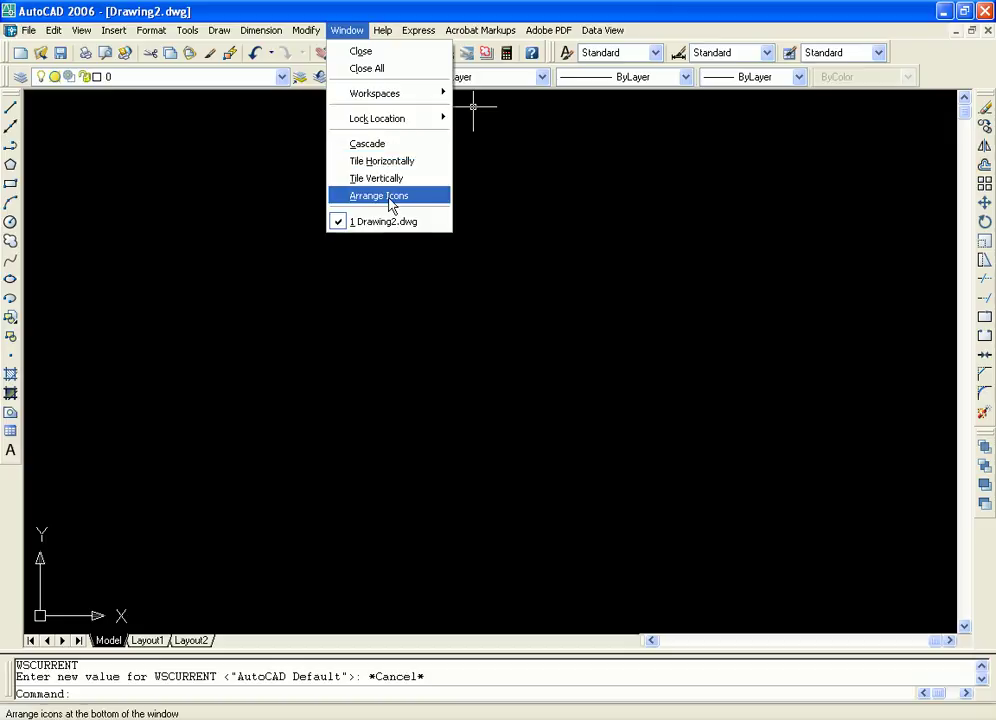
pyautogui.moveTo(598, 31)
pyautogui.click(529, 10)
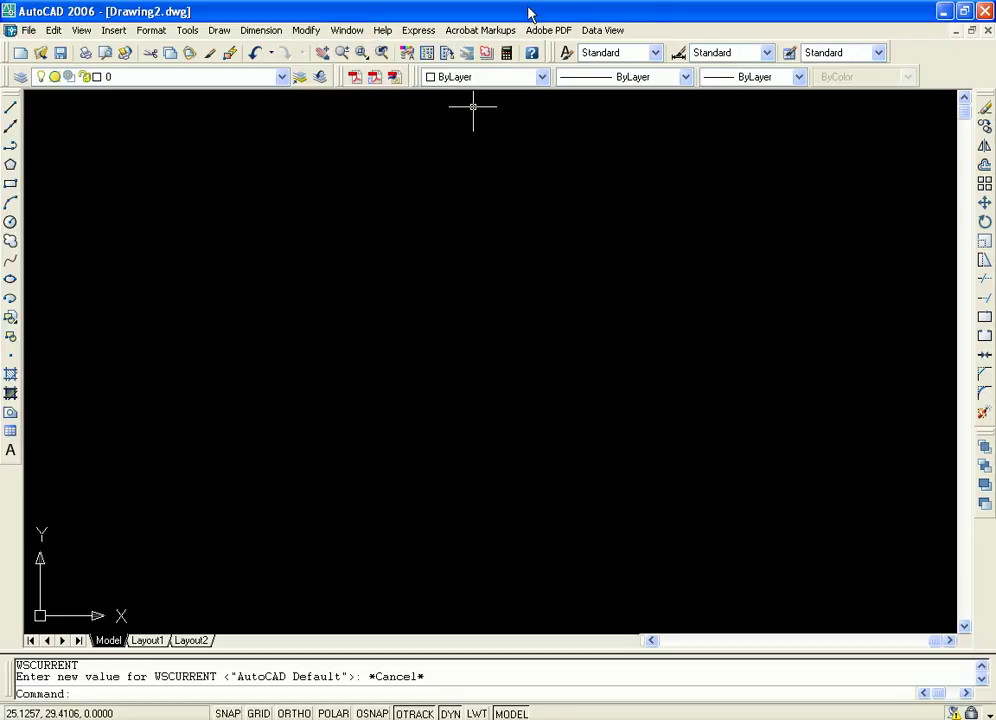
pyautogui.click(545, 278)
pyautogui.click(600, 305)
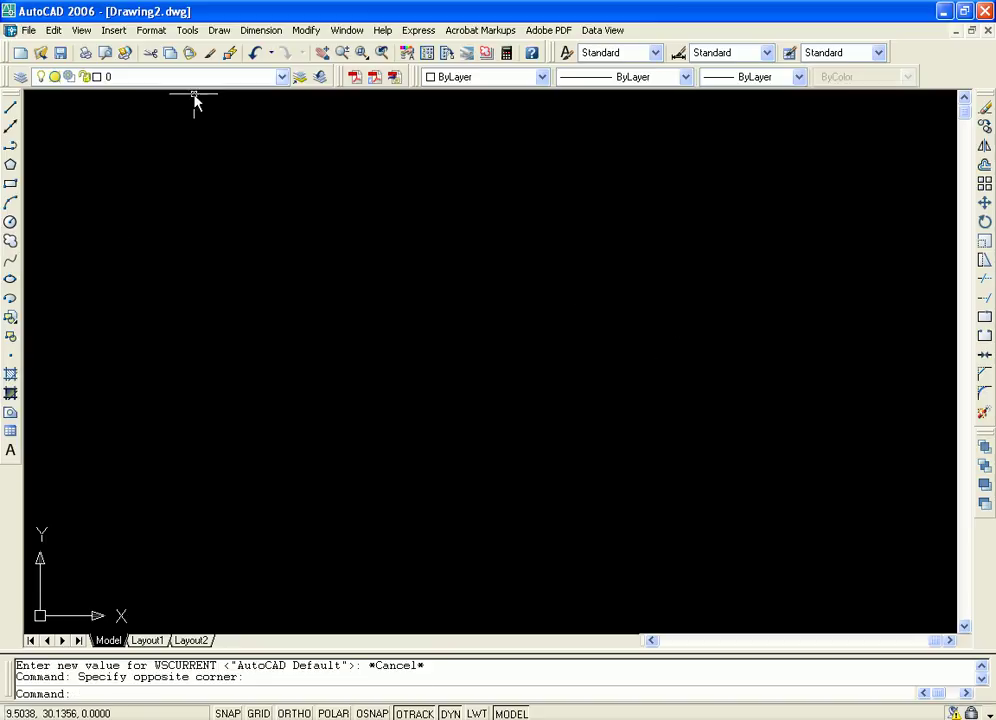
pyautogui.click(220, 30)
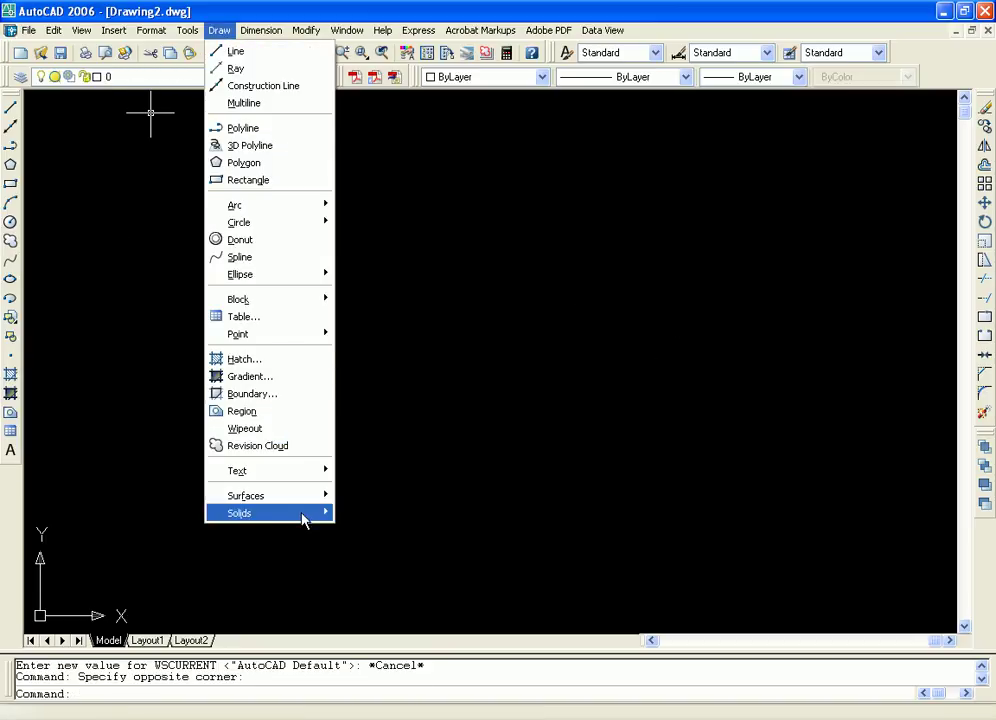
pyautogui.moveTo(305, 520)
pyautogui.click(575, 217)
pyautogui.click(577, 211)
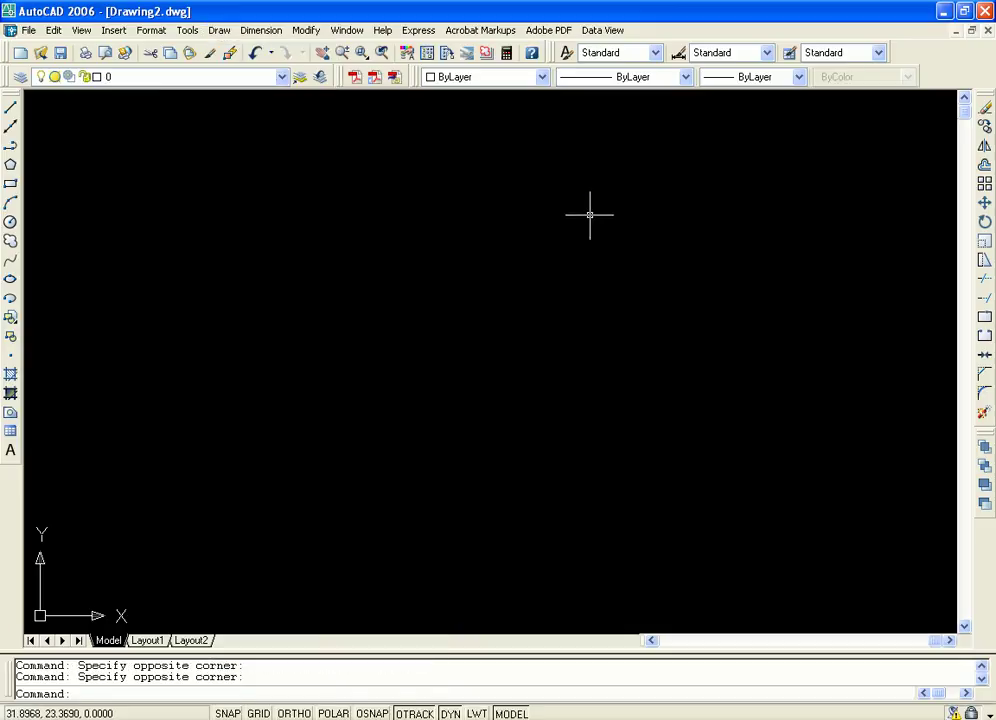
# Step: Look through the available Acrobat Markups, Adobe PDF, Data View, Express and window arrangement commands without running any
pyautogui.click(484, 33)
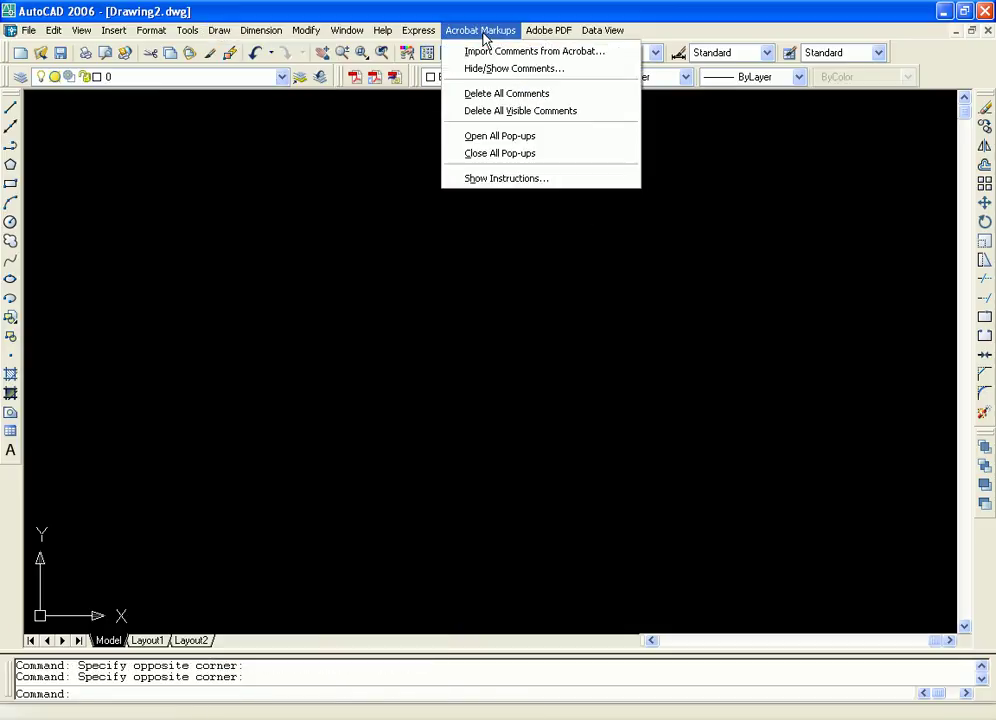
pyautogui.moveTo(541, 40)
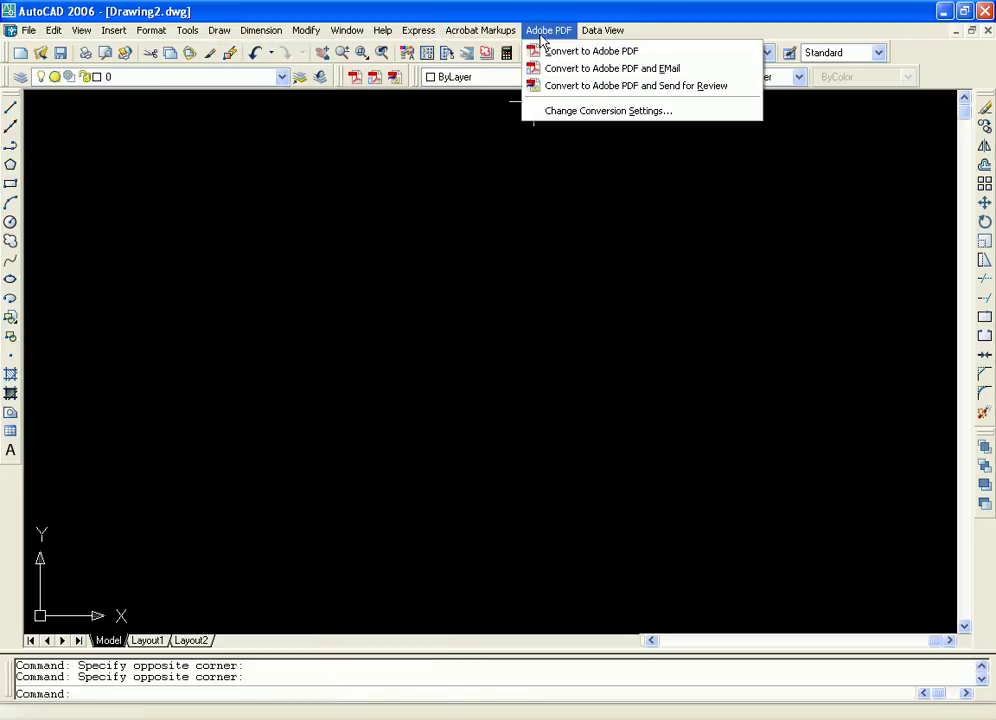
pyautogui.moveTo(598, 40)
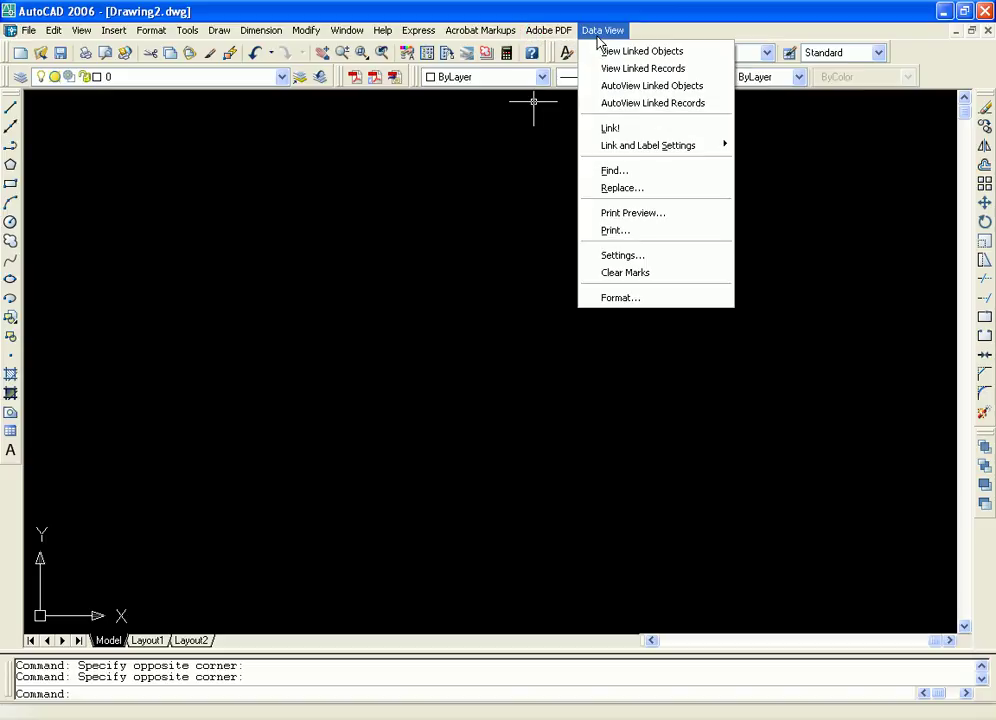
pyautogui.moveTo(484, 33)
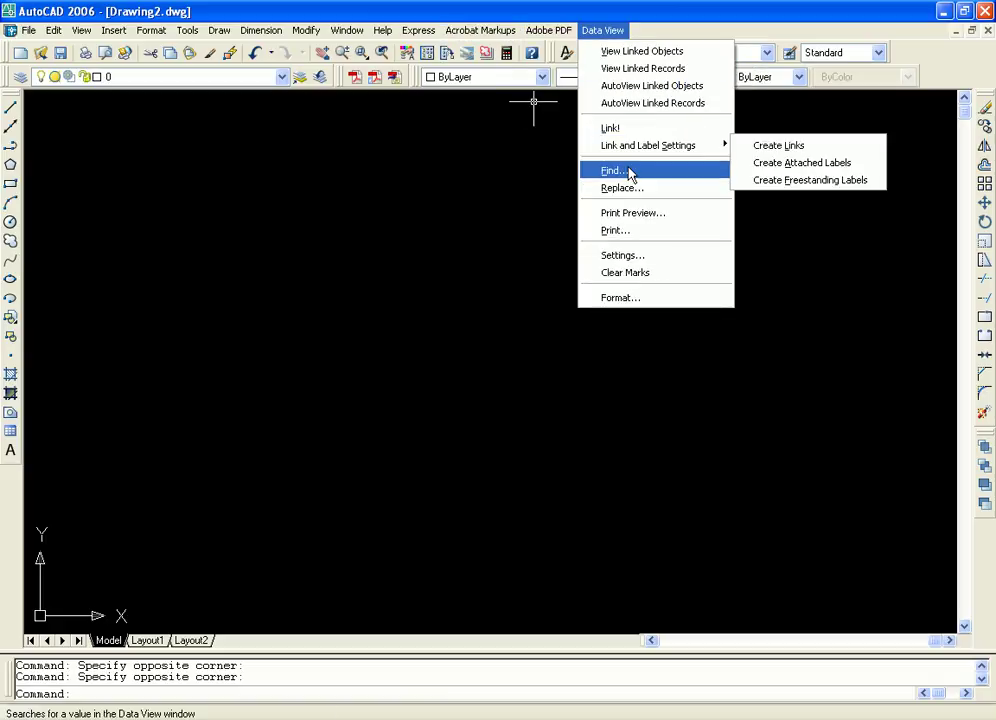
pyautogui.click(528, 12)
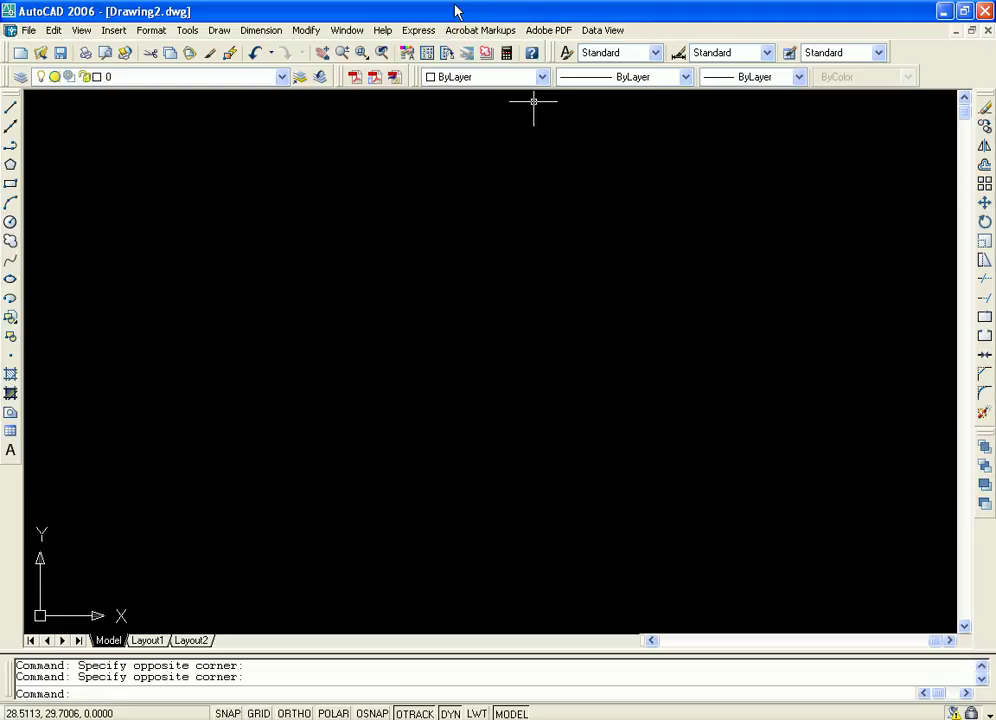
pyautogui.click(410, 32)
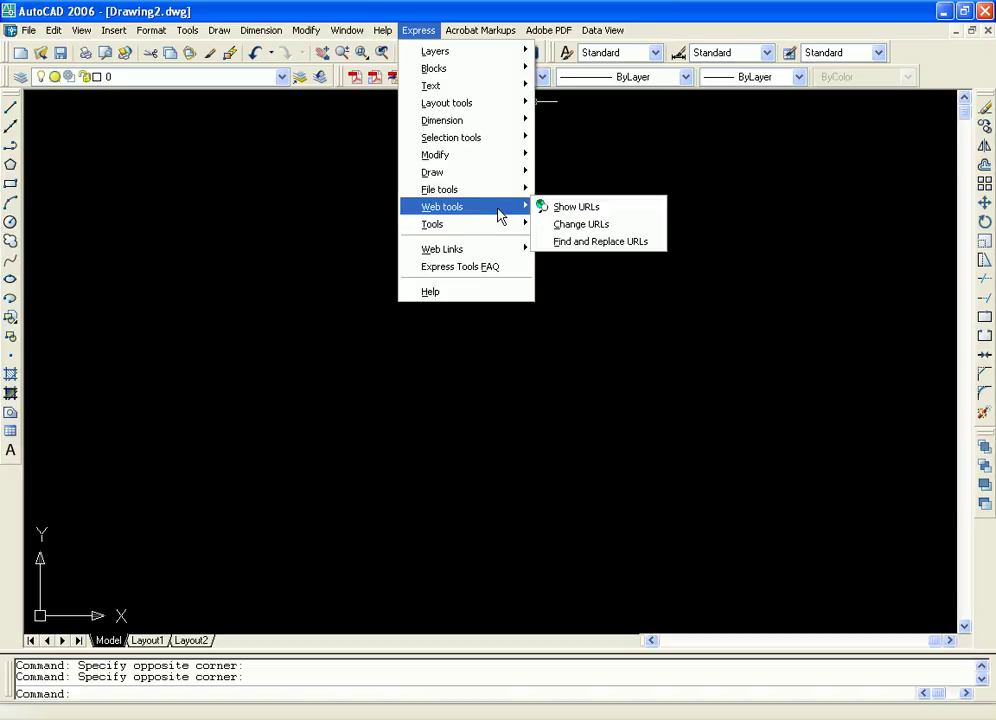
pyautogui.click(434, 9)
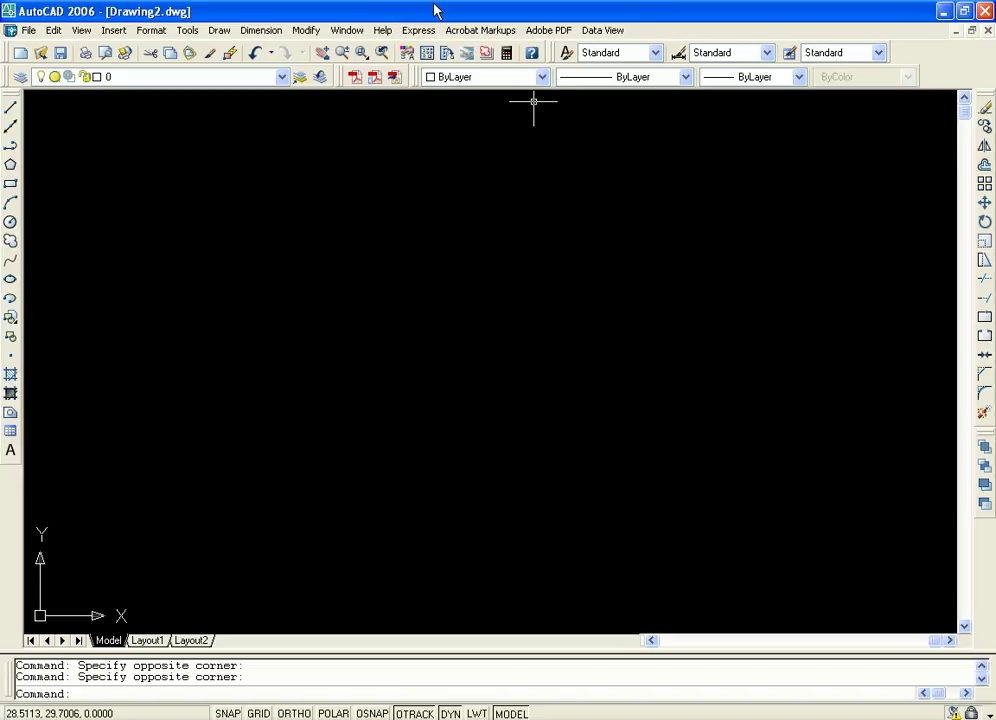
pyautogui.click(347, 30)
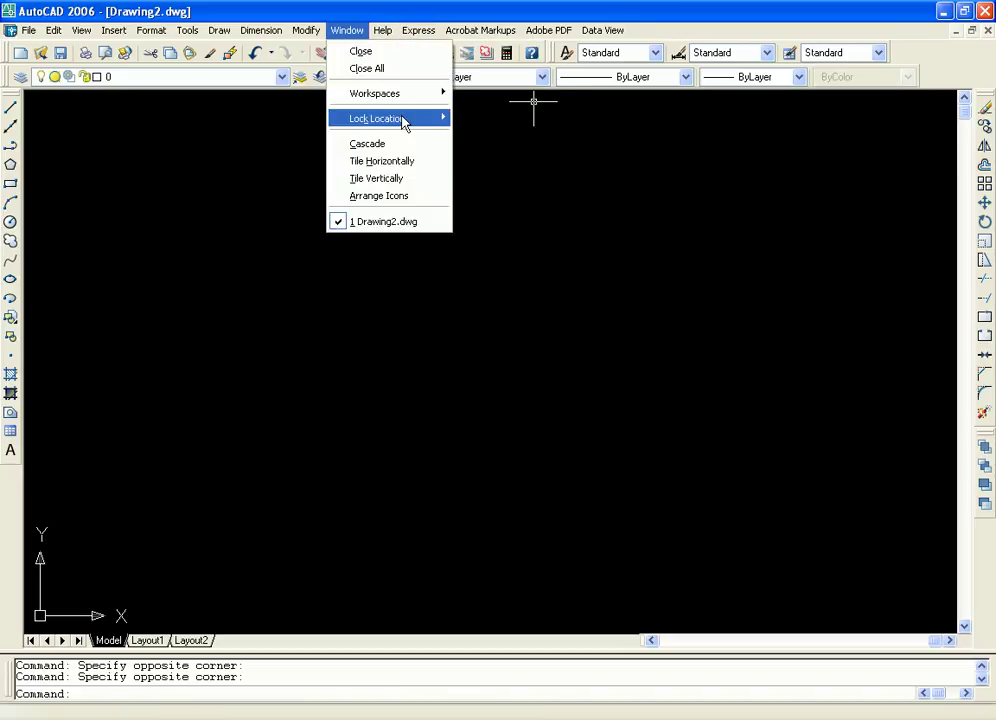
pyautogui.moveTo(406, 122)
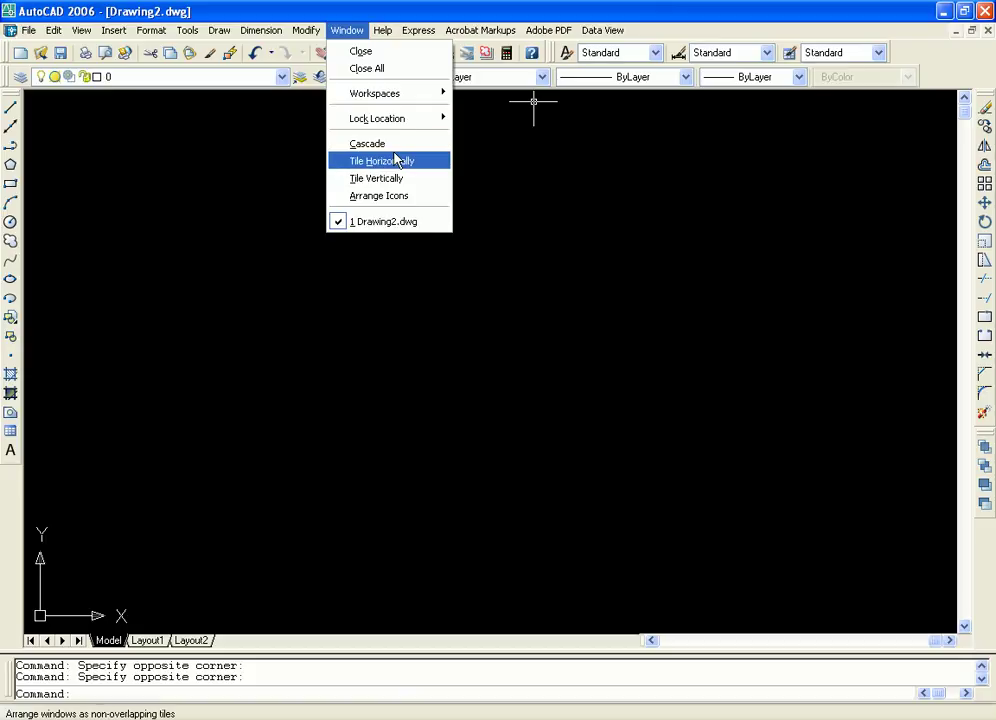
pyautogui.click(467, 17)
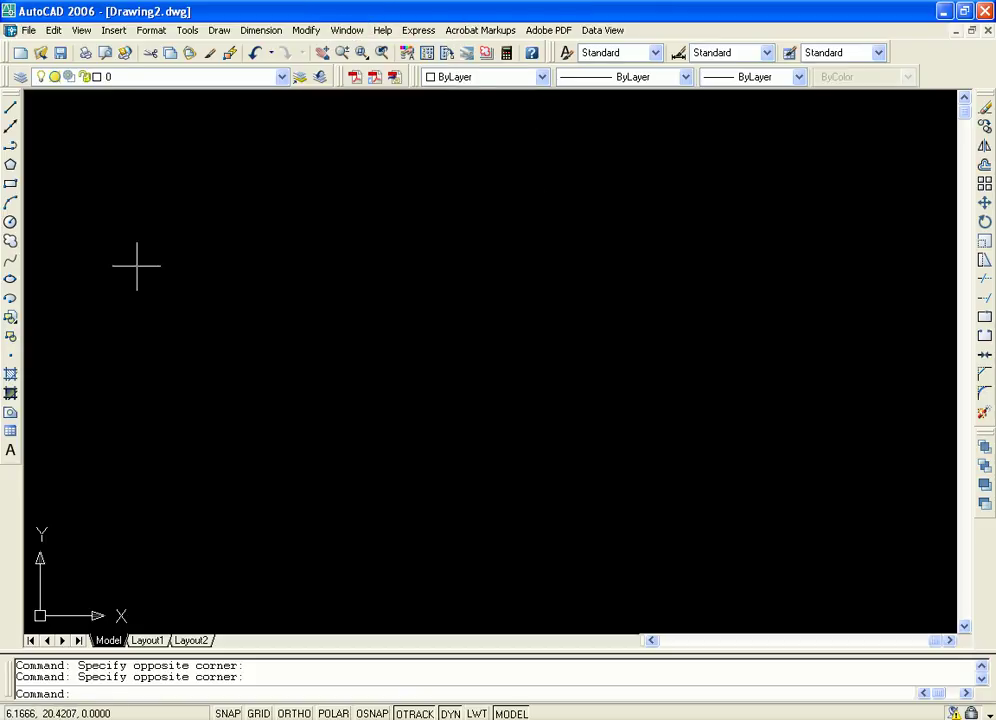
# Step: Create a solid cylinder near the middle of the drawing, picking its base centre, radius and two points for its height
pyautogui.click(220, 30)
pyautogui.moveTo(300, 515)
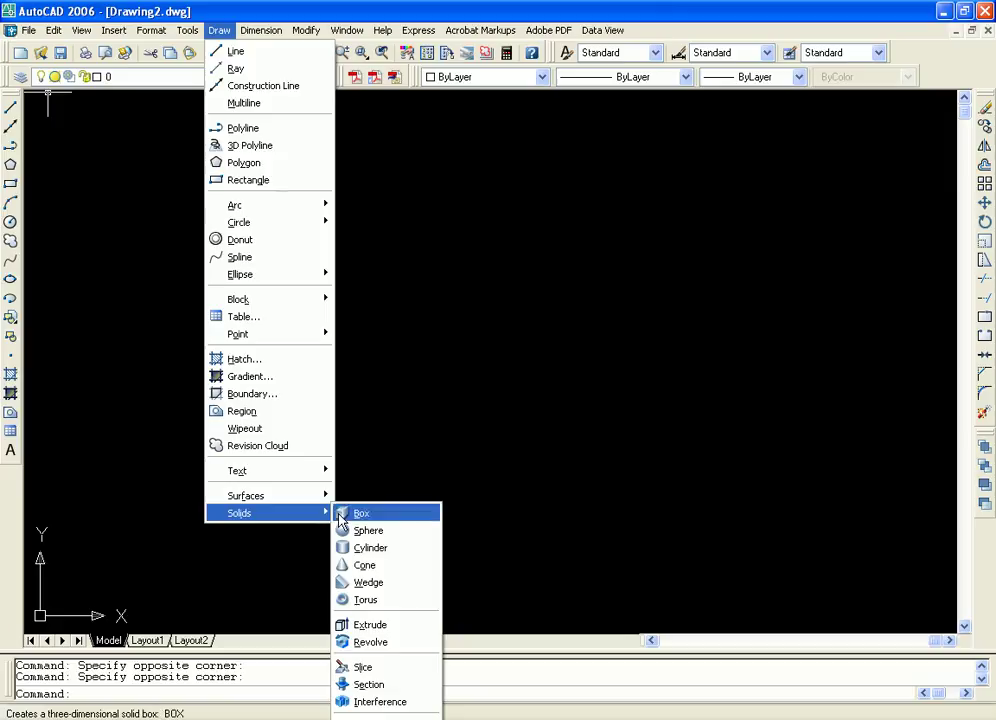
pyautogui.click(402, 548)
pyautogui.click(342, 337)
pyautogui.click(607, 494)
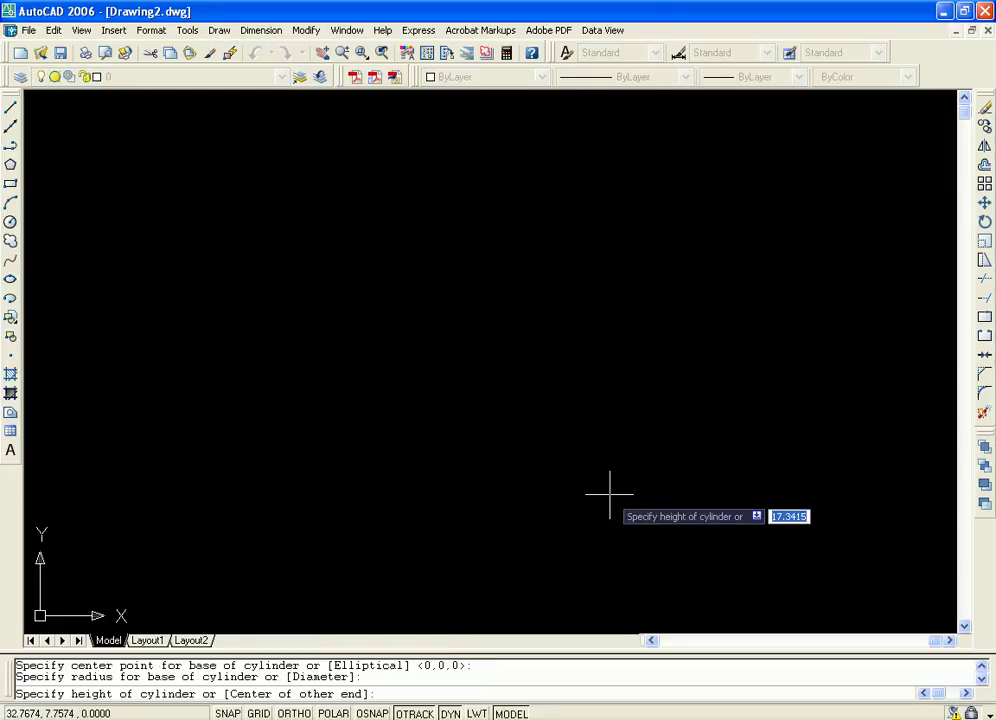
pyautogui.click(610, 474)
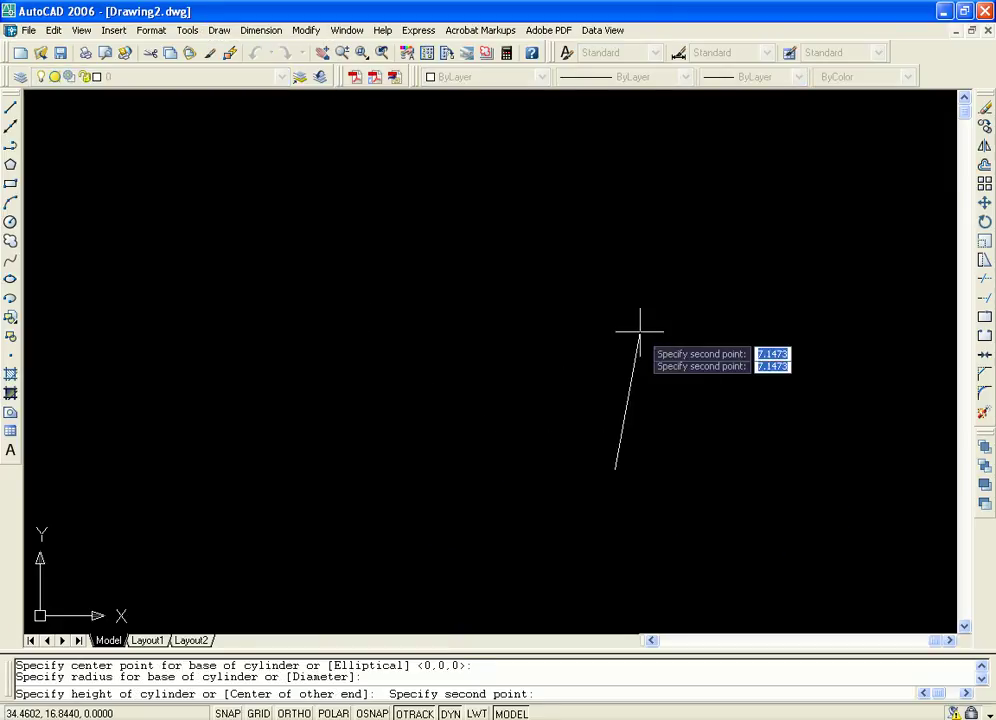
pyautogui.click(631, 176)
# Step: Shade the cylinder with the shade command and orbit the model to a tilted 3D view showing its top and side
pyautogui.scroll(-3, 588, 275)
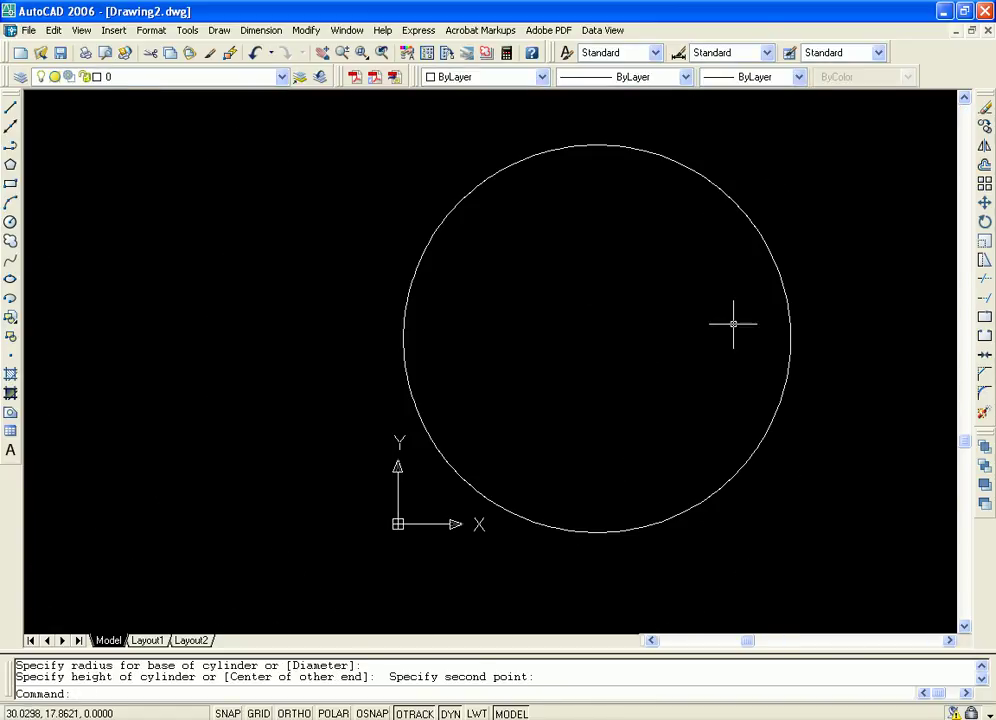
pyautogui.write('sha')
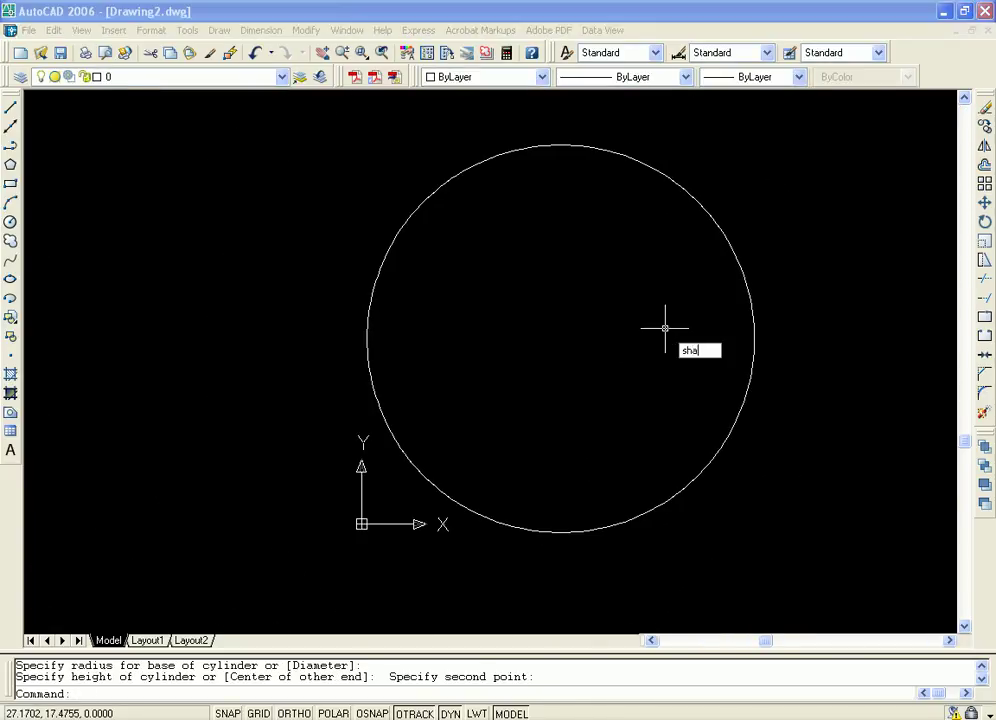
pyautogui.write('de')
pyautogui.press('Return')
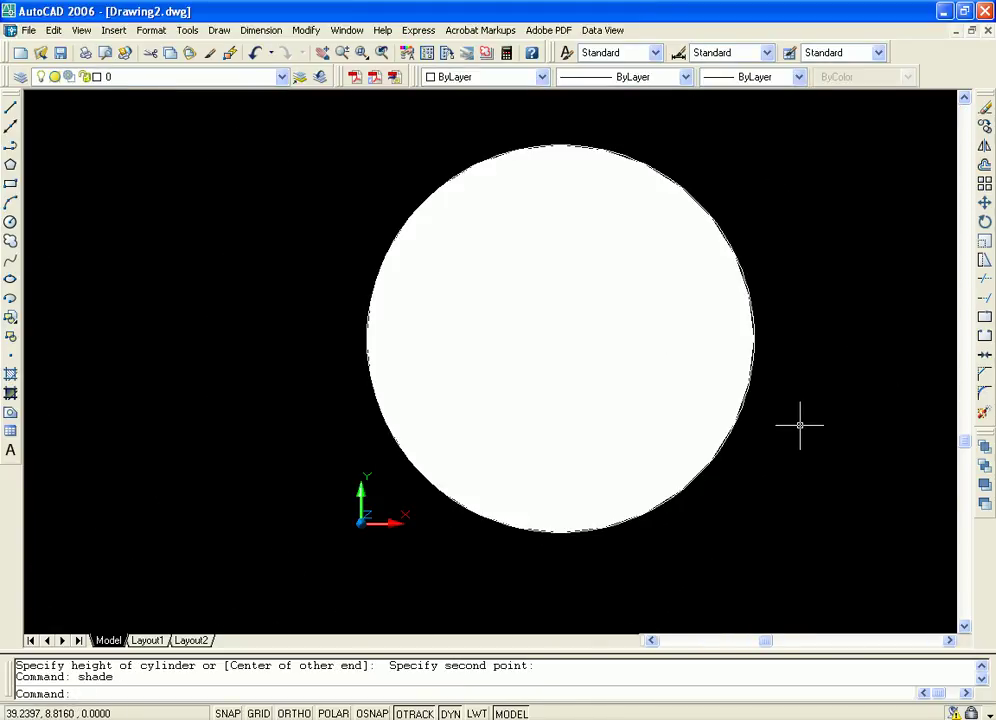
pyautogui.write('orbit')
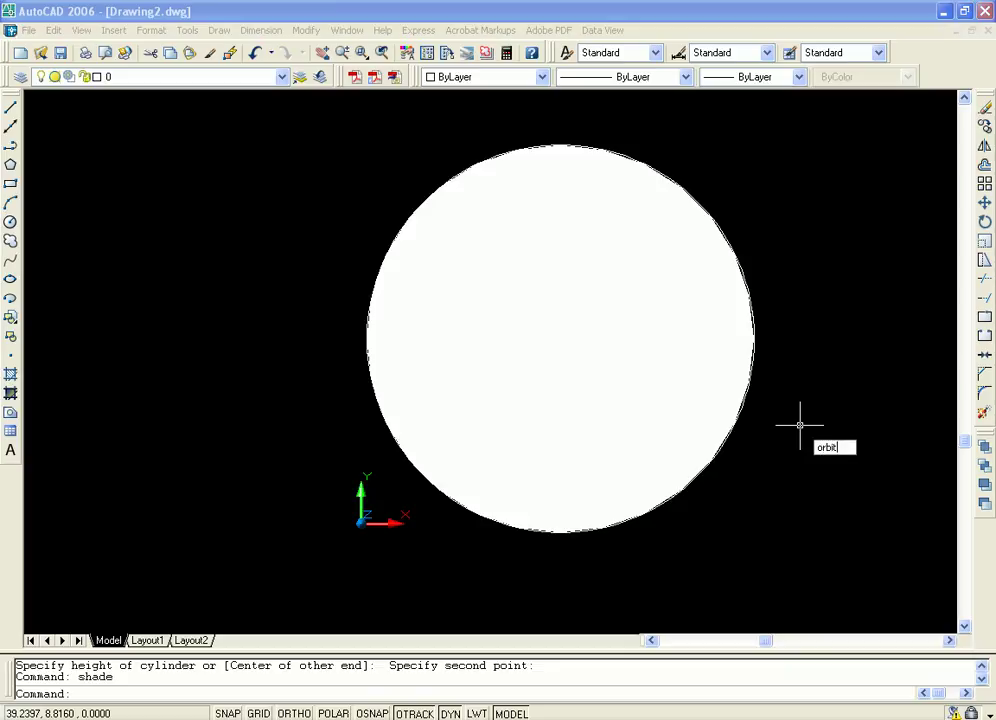
pyautogui.press('Return')
pyautogui.moveTo(713, 416)
pyautogui.mouseDown()
pyautogui.moveTo(618, 400)
pyautogui.moveTo(634, 271)
pyautogui.mouseUp()
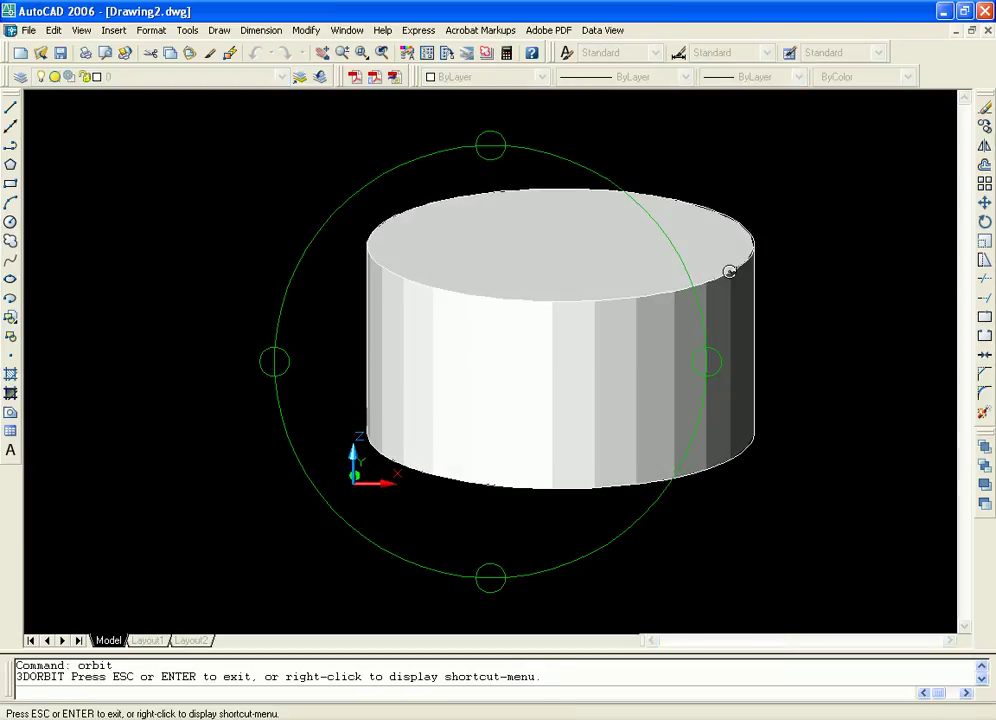
pyautogui.press('Escape')
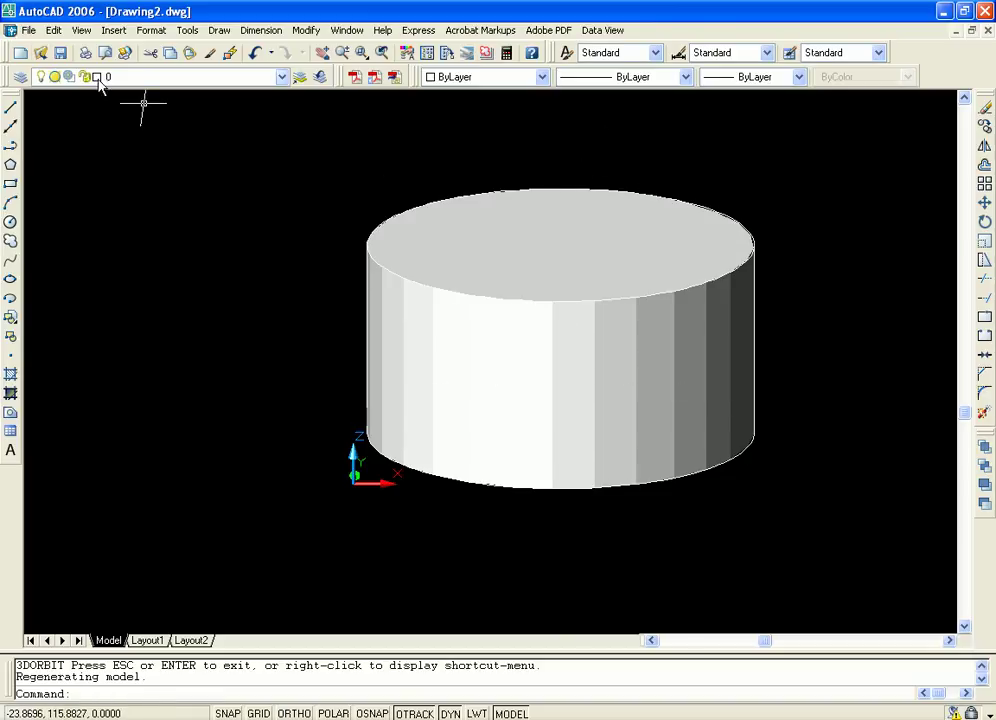
# Step: Start another new drawing from a template, keeping the cylinder drawing open
pyautogui.click(29, 30)
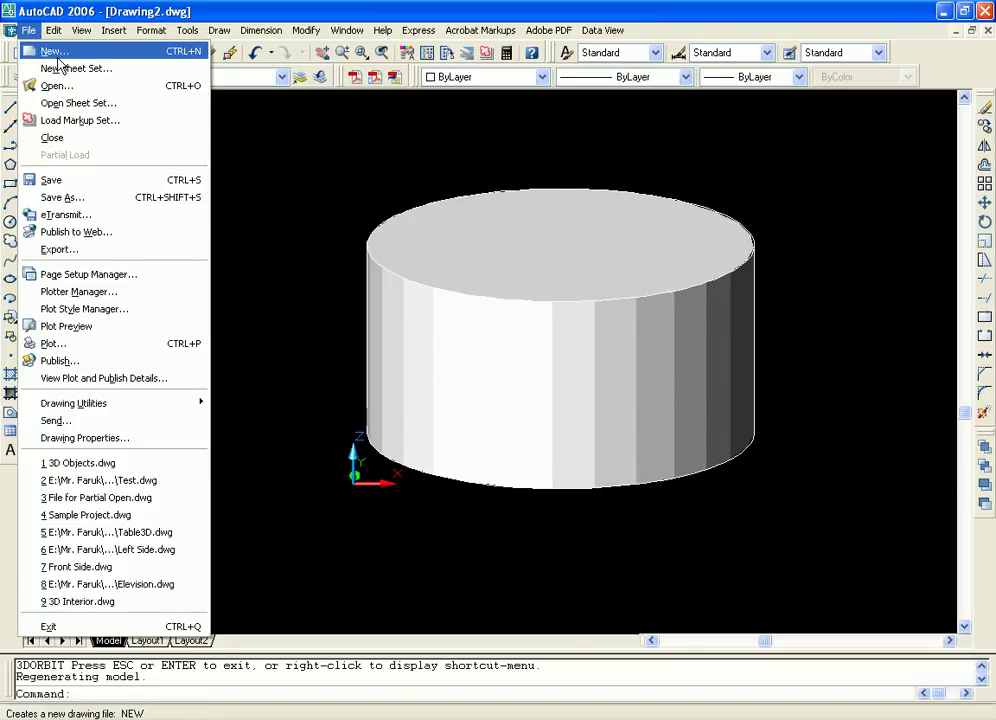
pyautogui.click(55, 52)
pyautogui.click(389, 298)
pyautogui.click(730, 506)
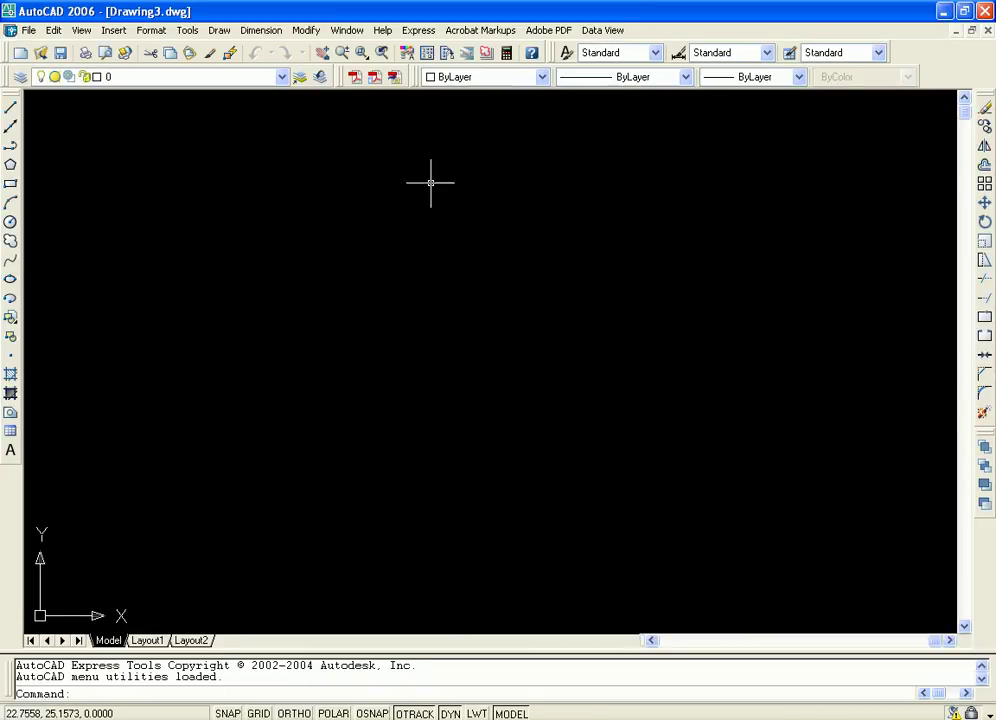
# Step: Create a large solid sphere centred in the new drawing's visible area, picking its centre and radius freehand
pyautogui.click(221, 31)
pyautogui.moveTo(309, 516)
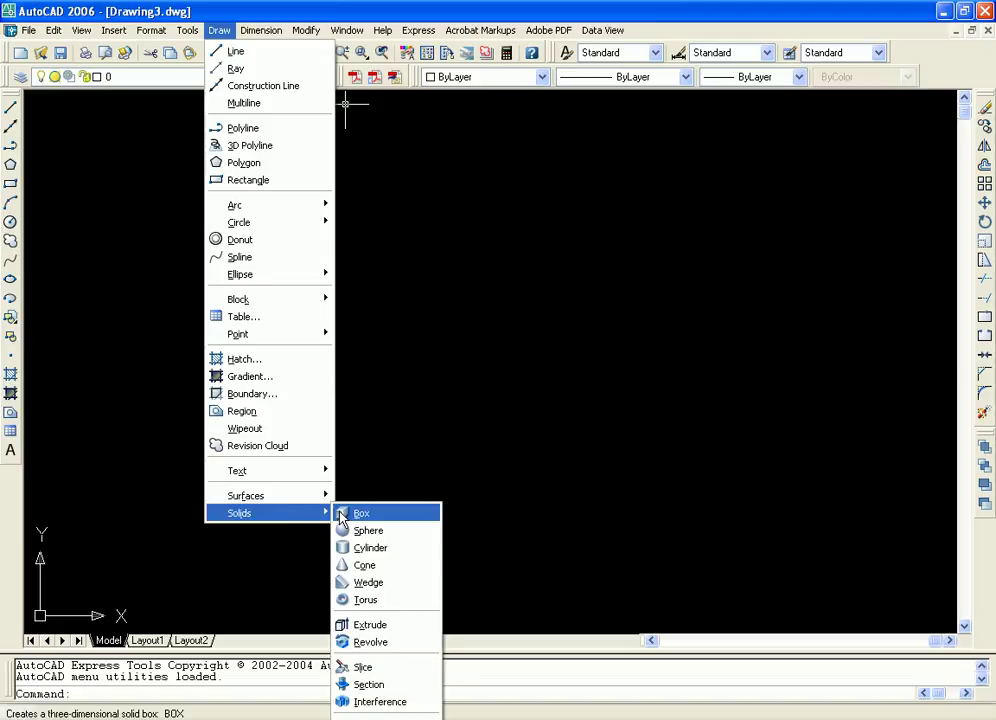
pyautogui.click(368, 530)
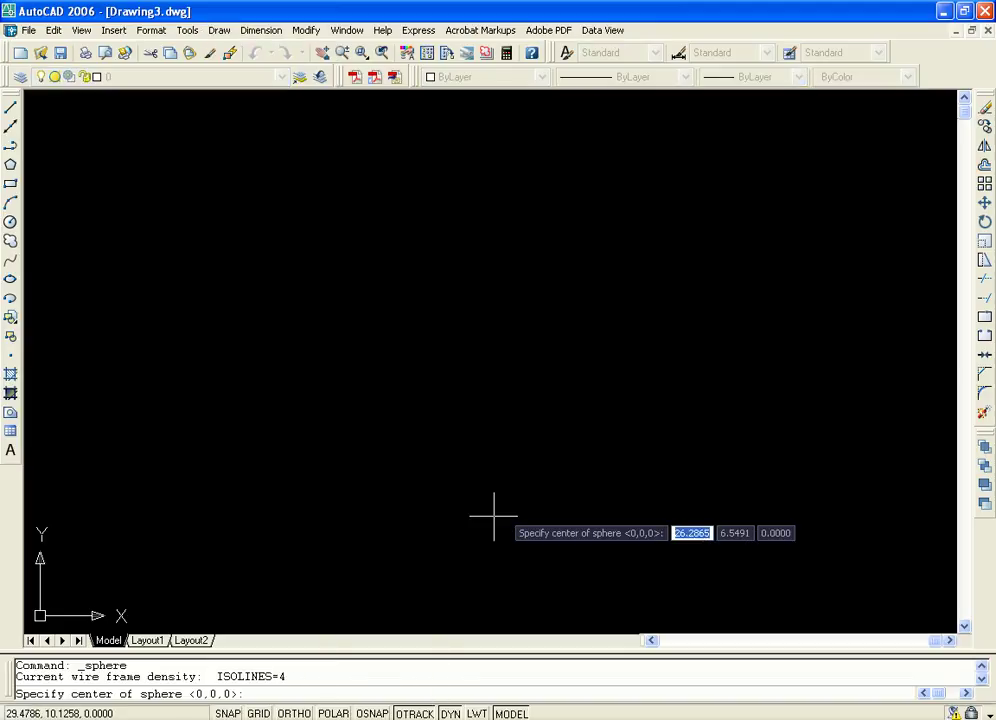
pyautogui.click(490, 328)
pyautogui.click(788, 503)
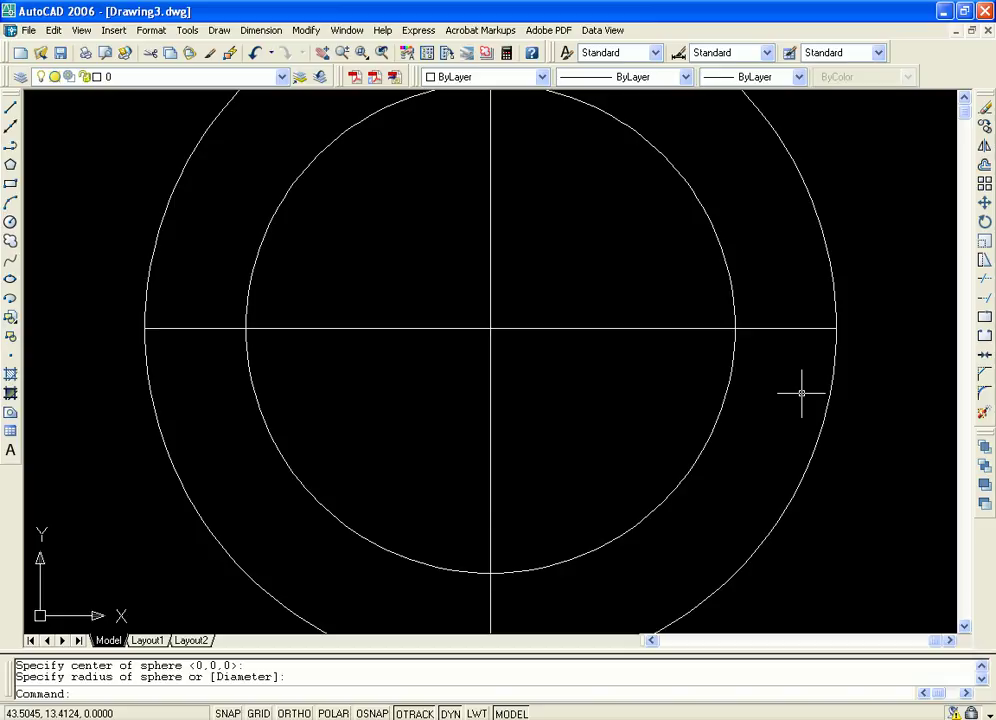
# Step: Shade the sphere with the shade command and change its colour to Red
pyautogui.write('shade')
pyautogui.press('Return')
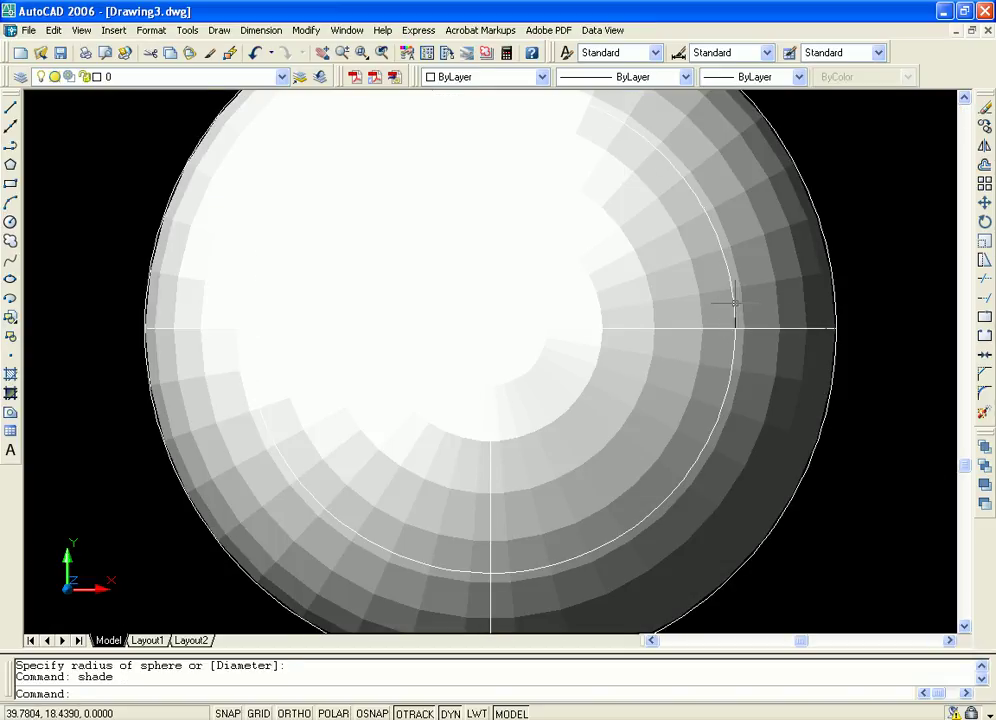
pyautogui.click(727, 268)
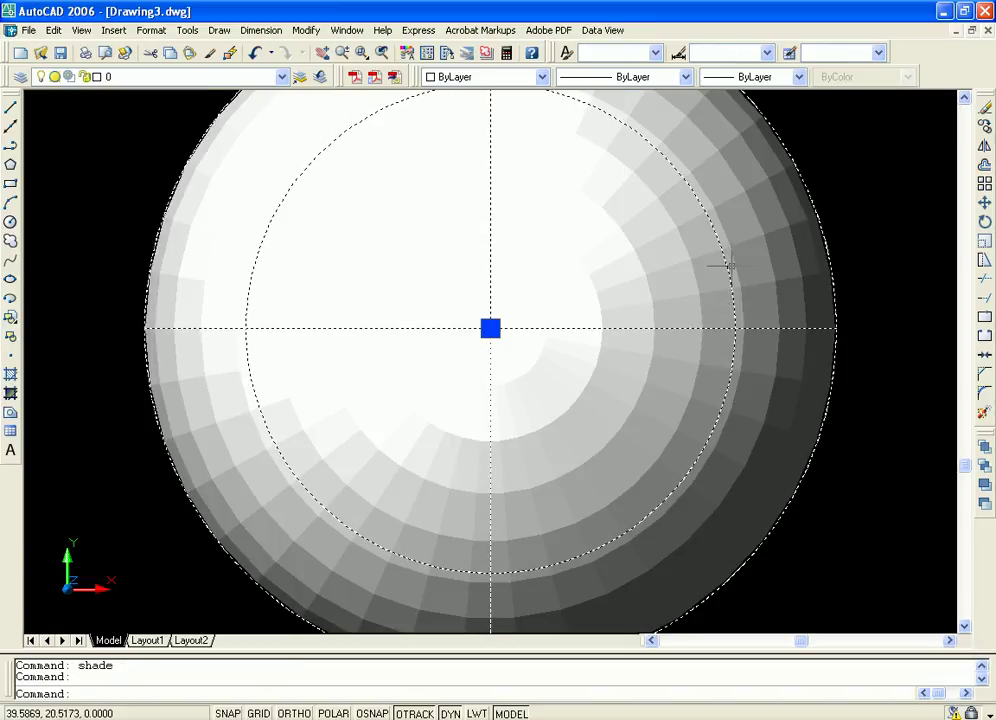
pyautogui.click(540, 77)
pyautogui.click(476, 122)
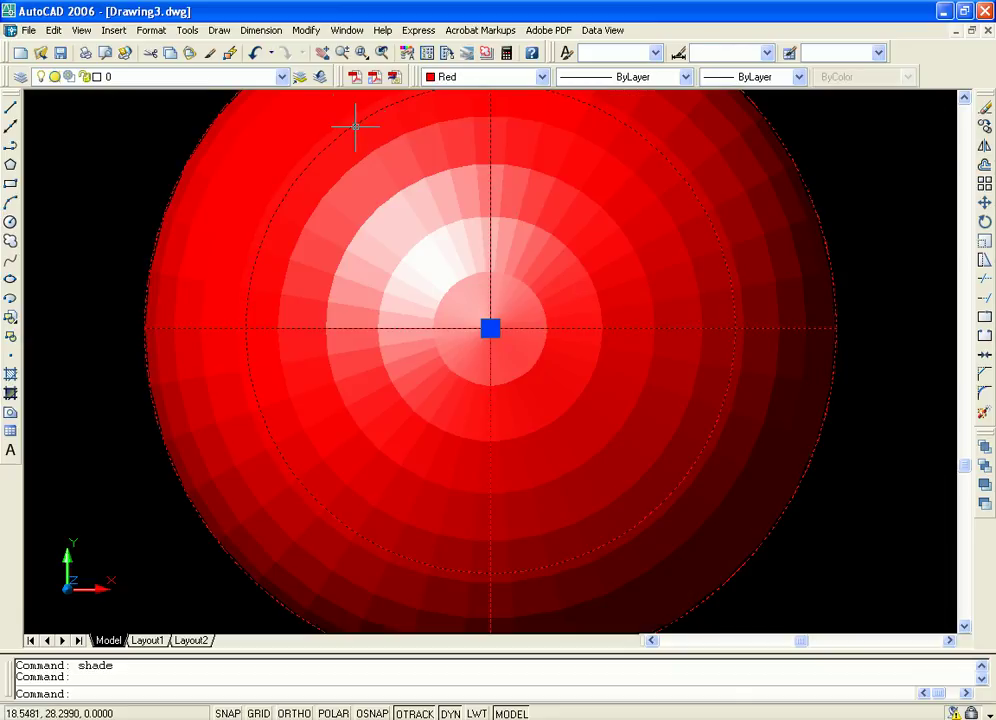
# Step: Cascade the open drawing windows and move the Drawing3.dwg window down to uncover the cylinder in Drawing2.dwg
pyautogui.click(352, 31)
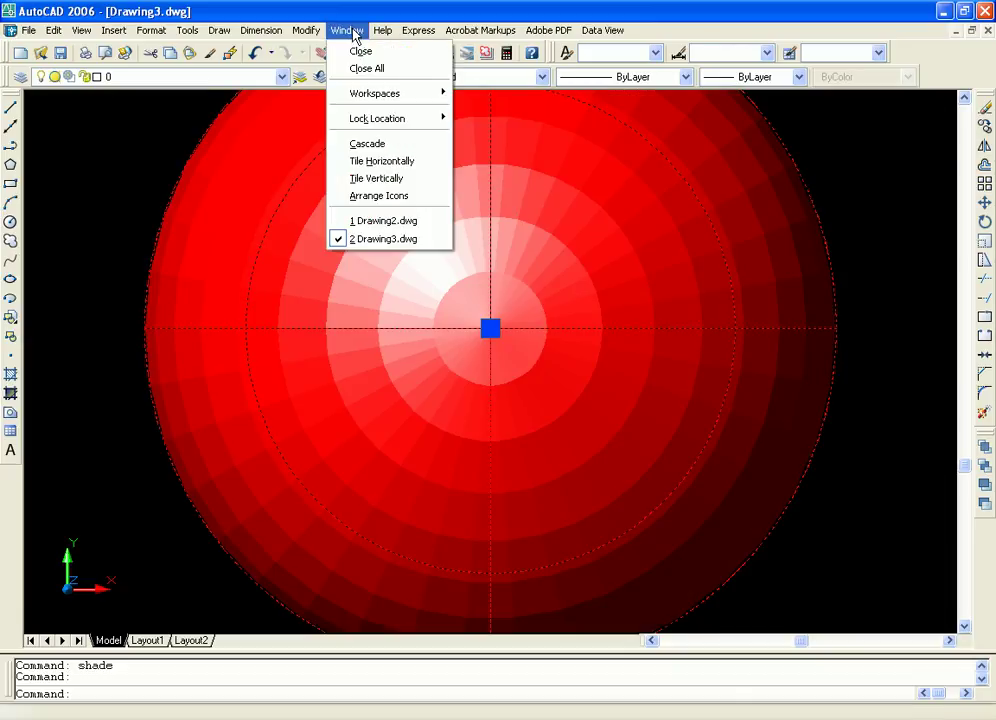
pyautogui.click(400, 145)
pyautogui.moveTo(450, 131); pyautogui.dragTo(536, 345)
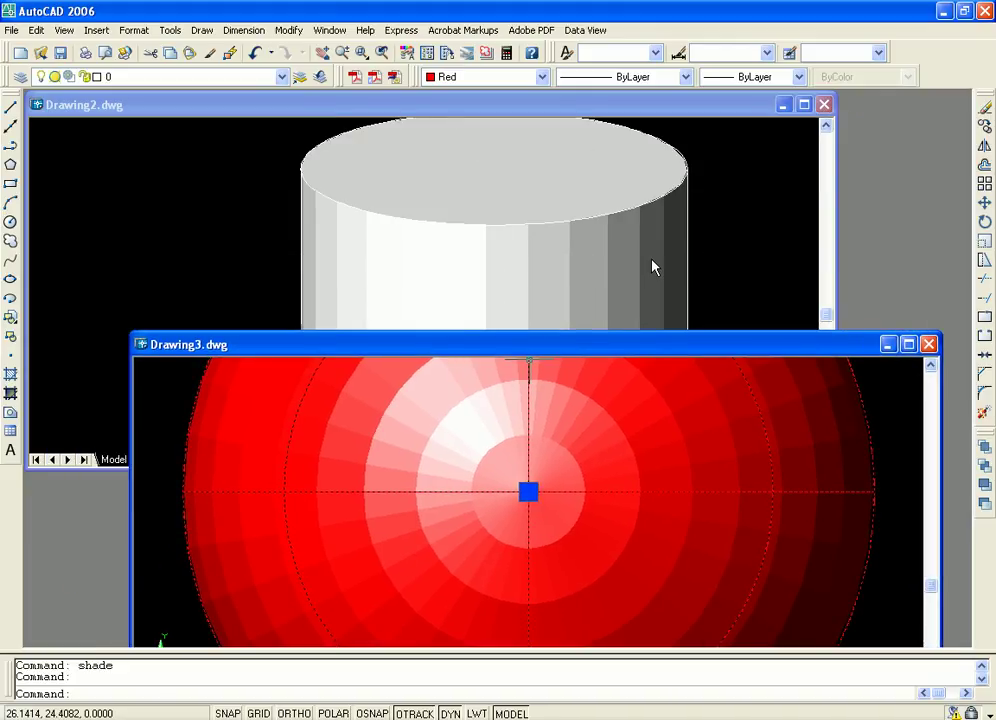
# Step: Tile the two open drawing windows horizontally, and finally tile them vertically so the sphere and cylinder sit side by side
pyautogui.click(329, 30)
pyautogui.click(365, 161)
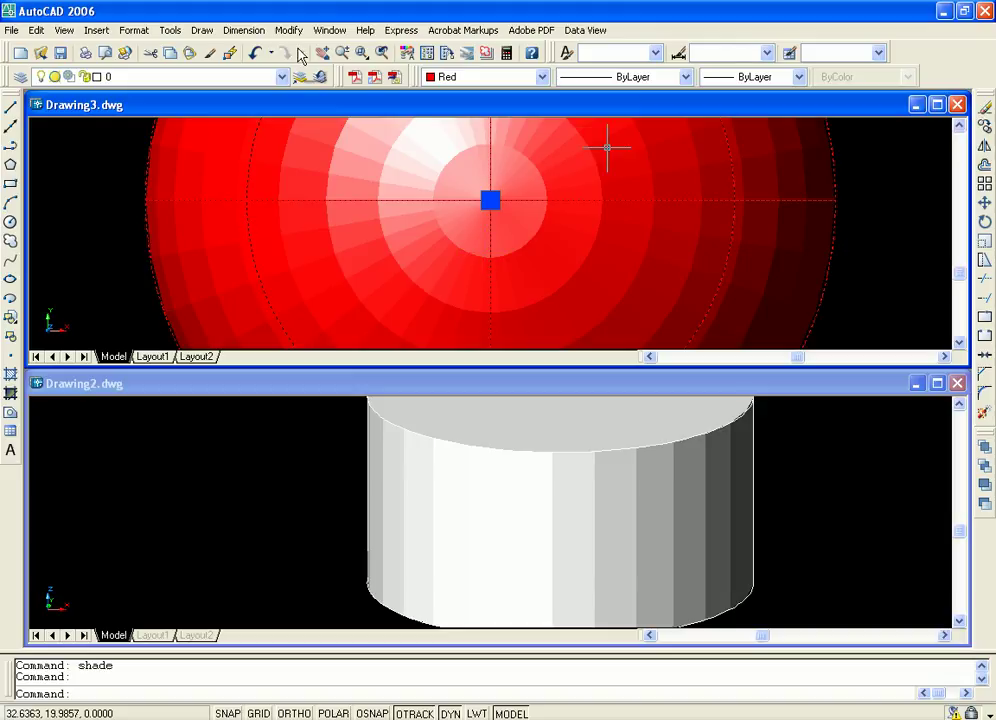
pyautogui.click(329, 30)
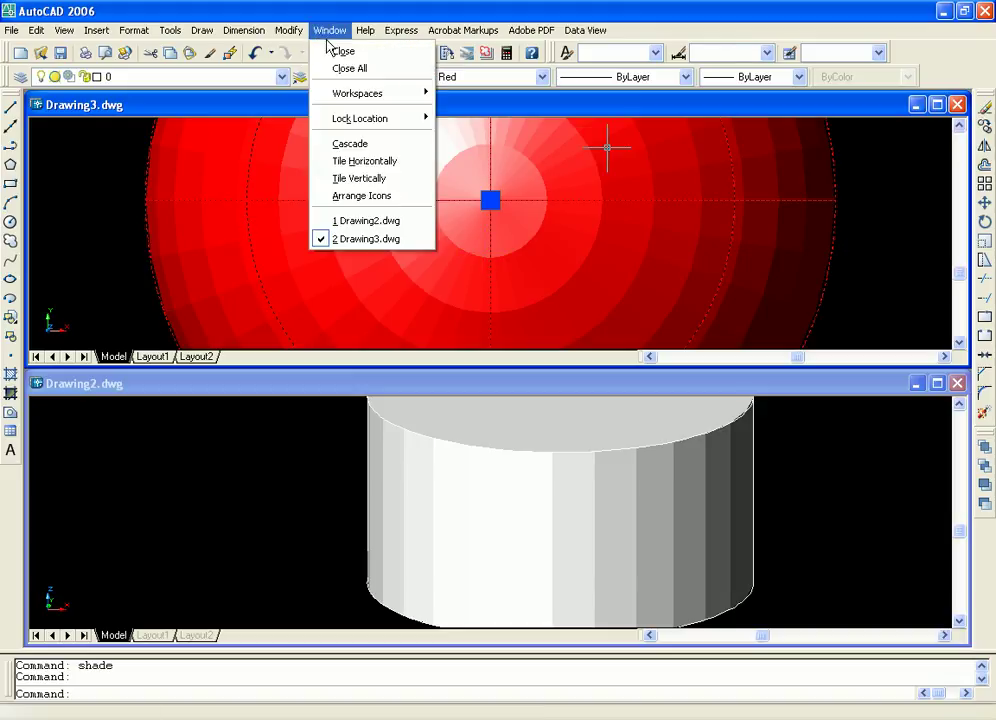
pyautogui.click(368, 178)
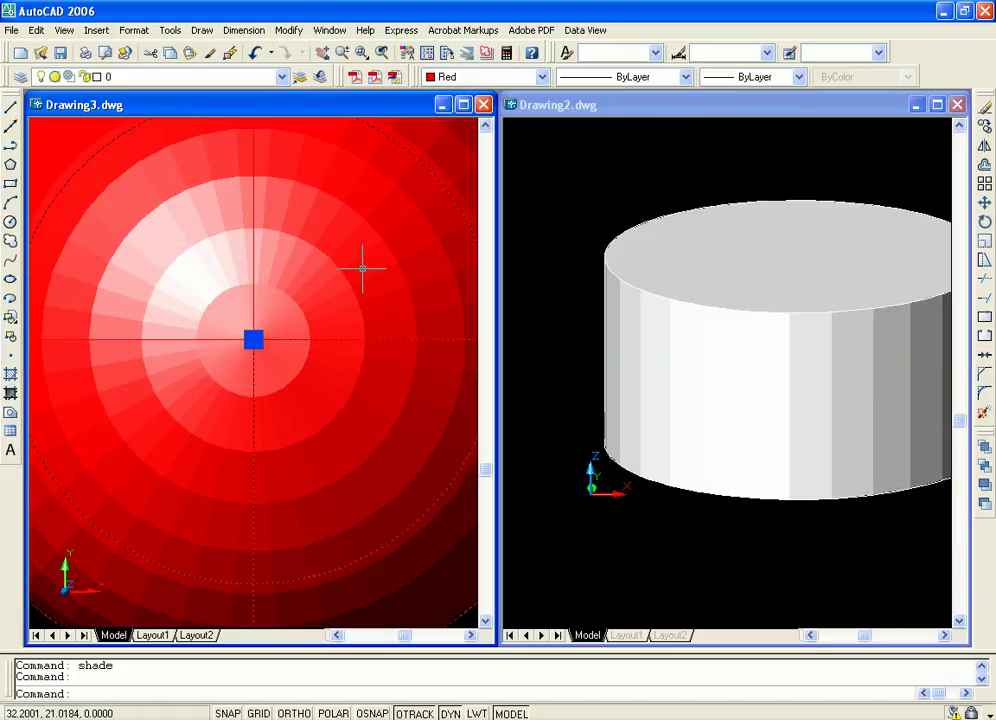
# Step: Open the AutoCAD Help and display the Install the Product topic from Find the Information You Need in the User's Guide
pyautogui.click(329, 30)
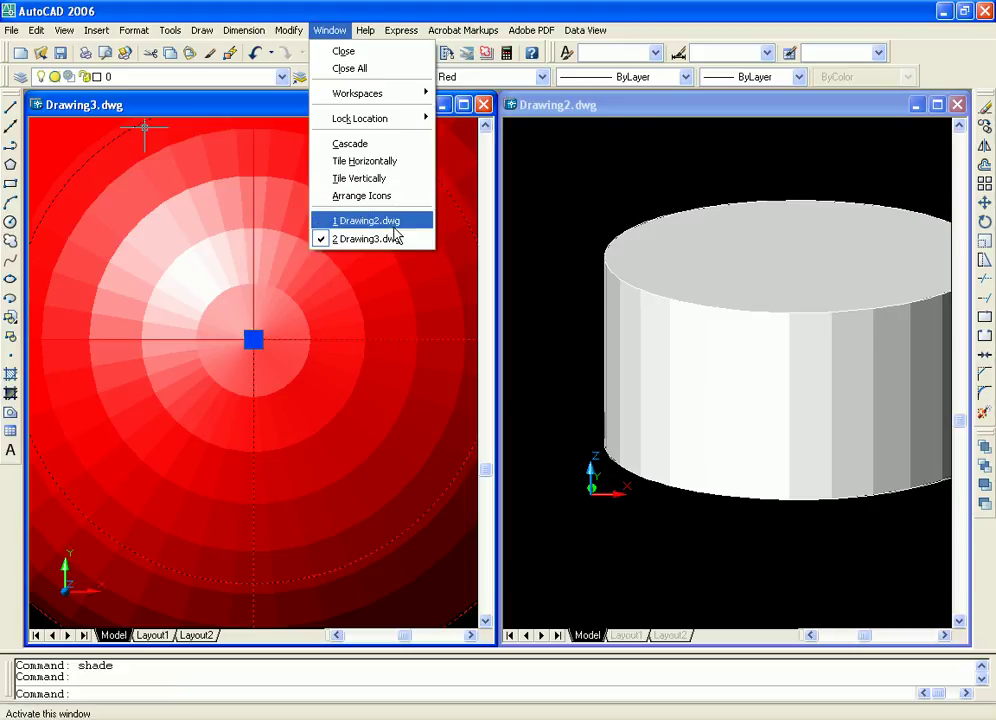
pyautogui.moveTo(366, 30)
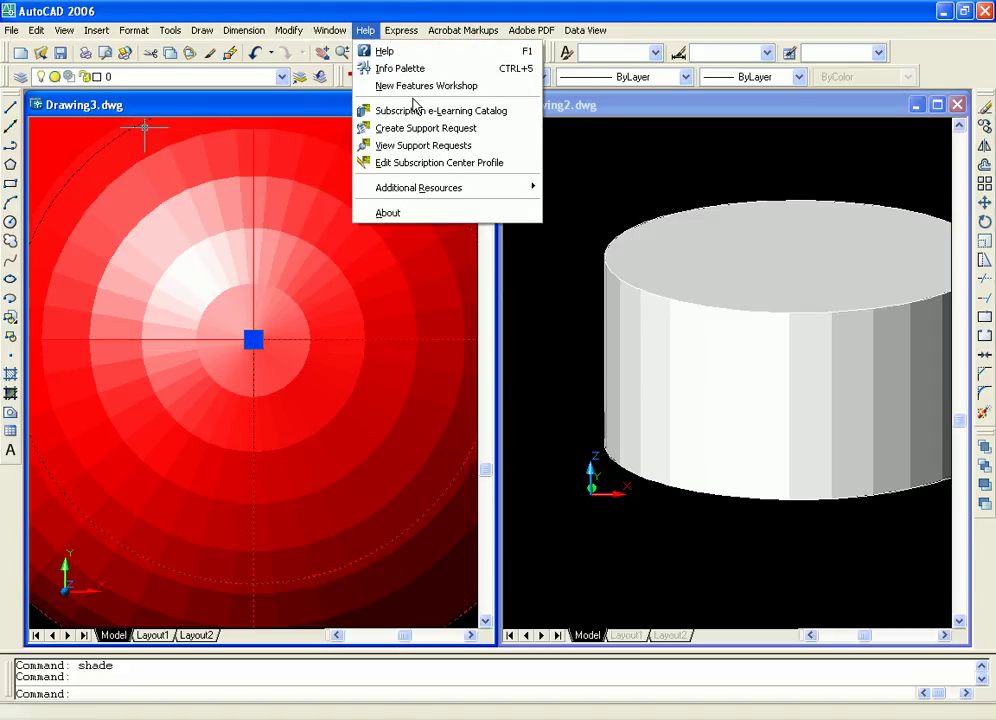
pyautogui.click(386, 53)
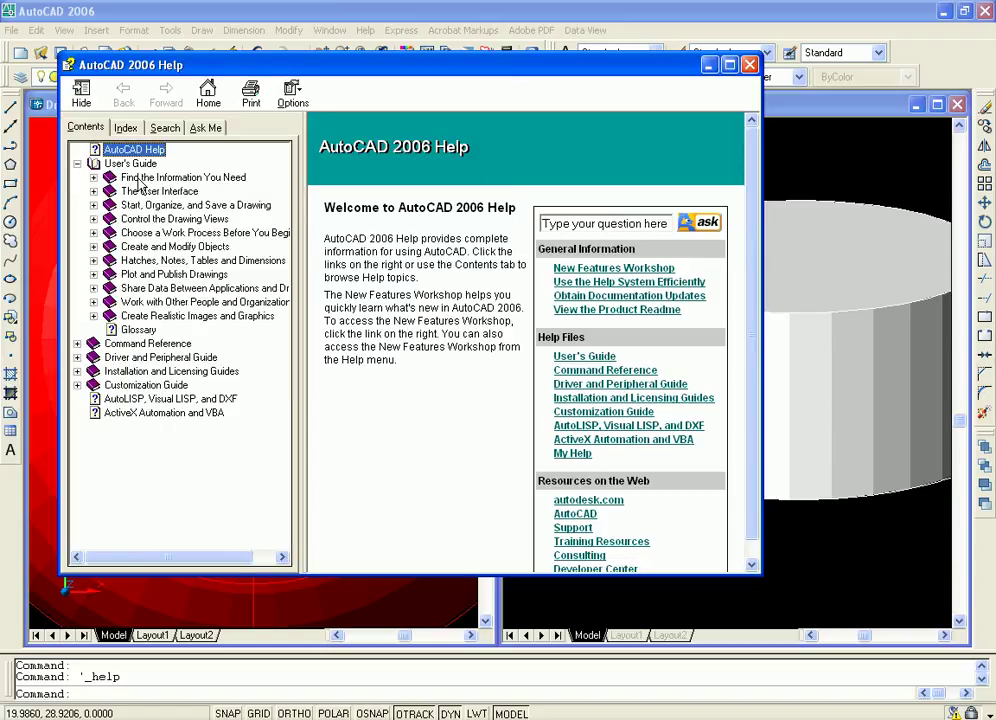
pyautogui.click(108, 179)
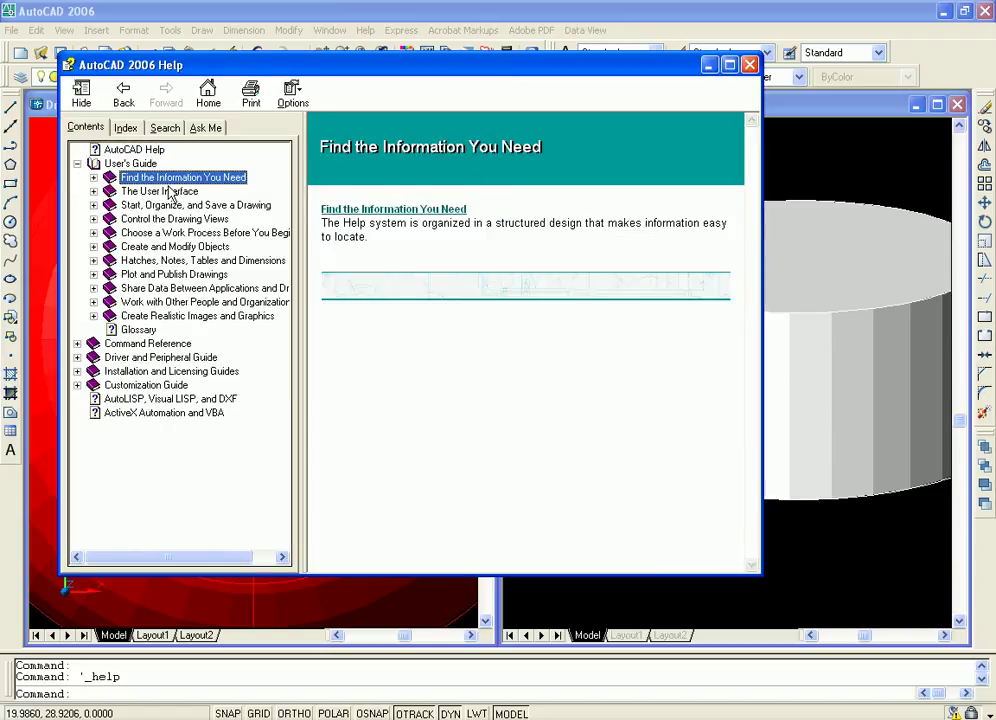
pyautogui.click(105, 180)
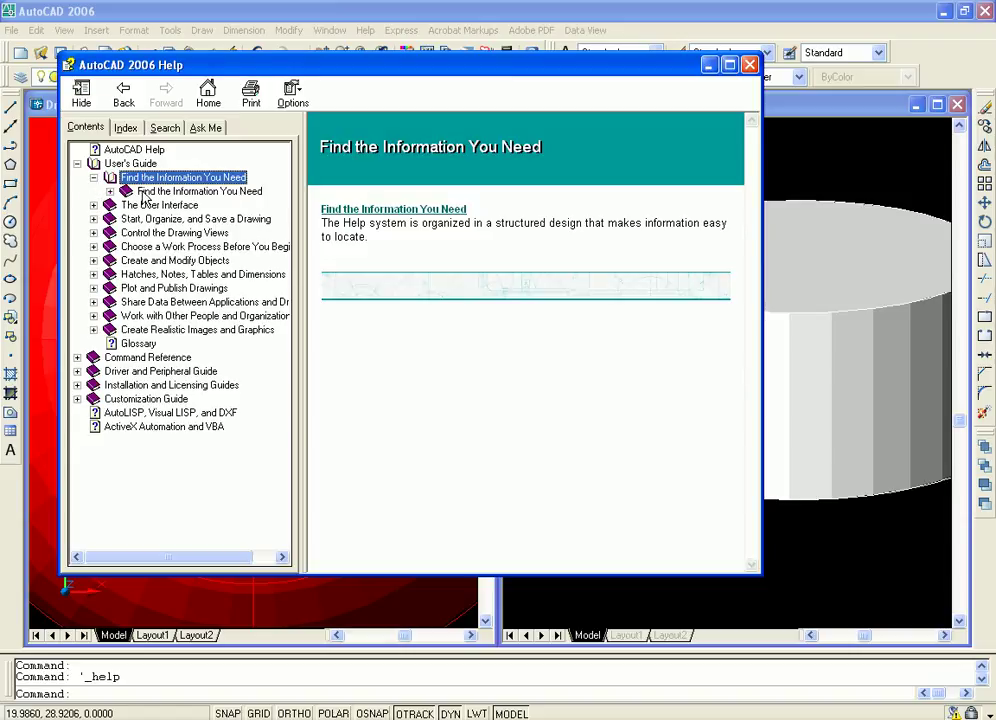
pyautogui.click(111, 193)
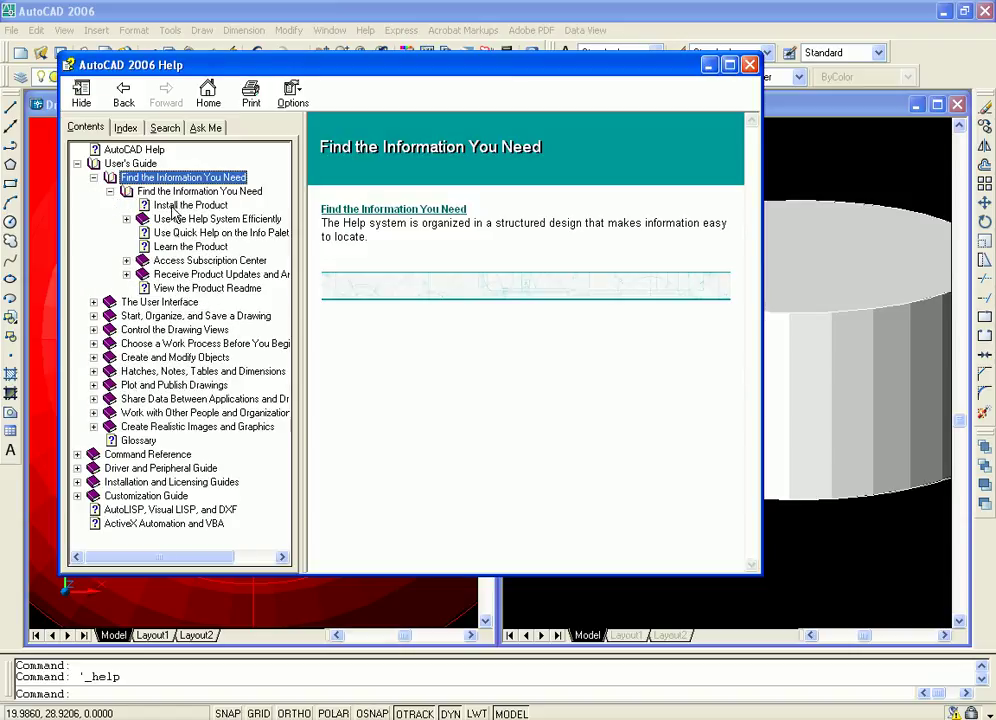
pyautogui.click(182, 205)
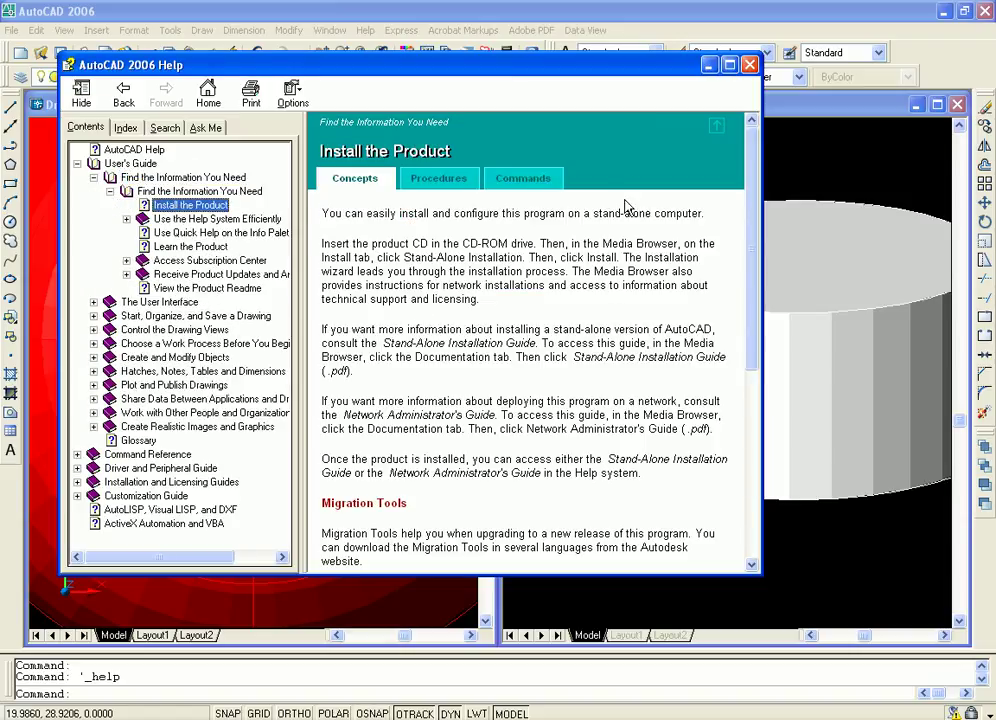
# Step: Maximize the Help window and view the concepts, procedures and commands pages of the Install the Product topic
pyautogui.click(729, 64)
pyautogui.scroll(-1, 985, 115)
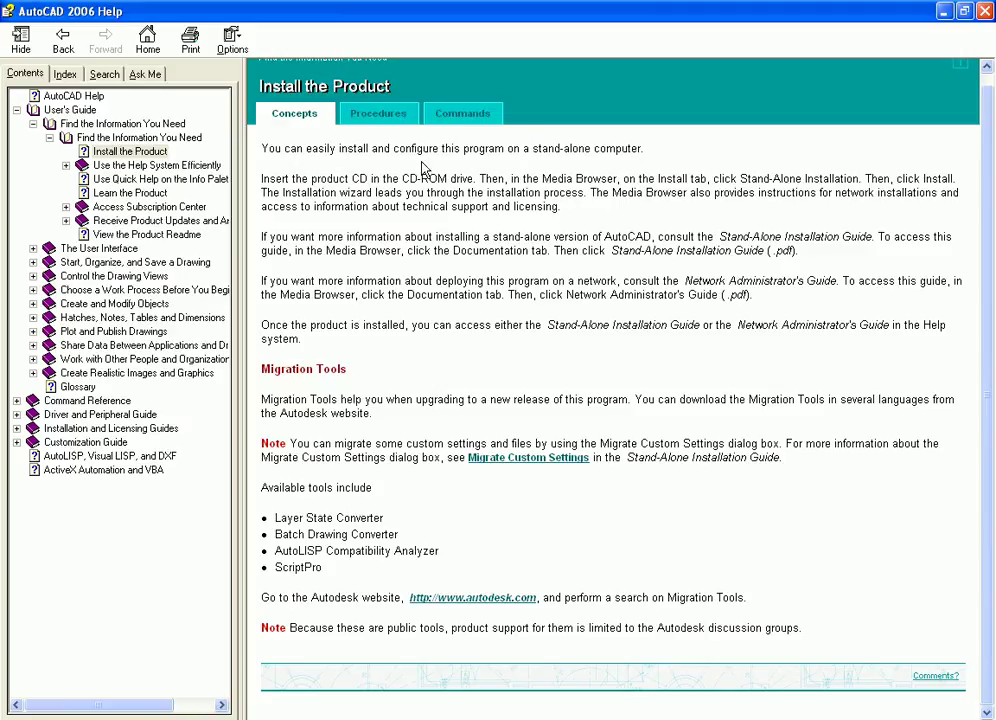
pyautogui.click(405, 118)
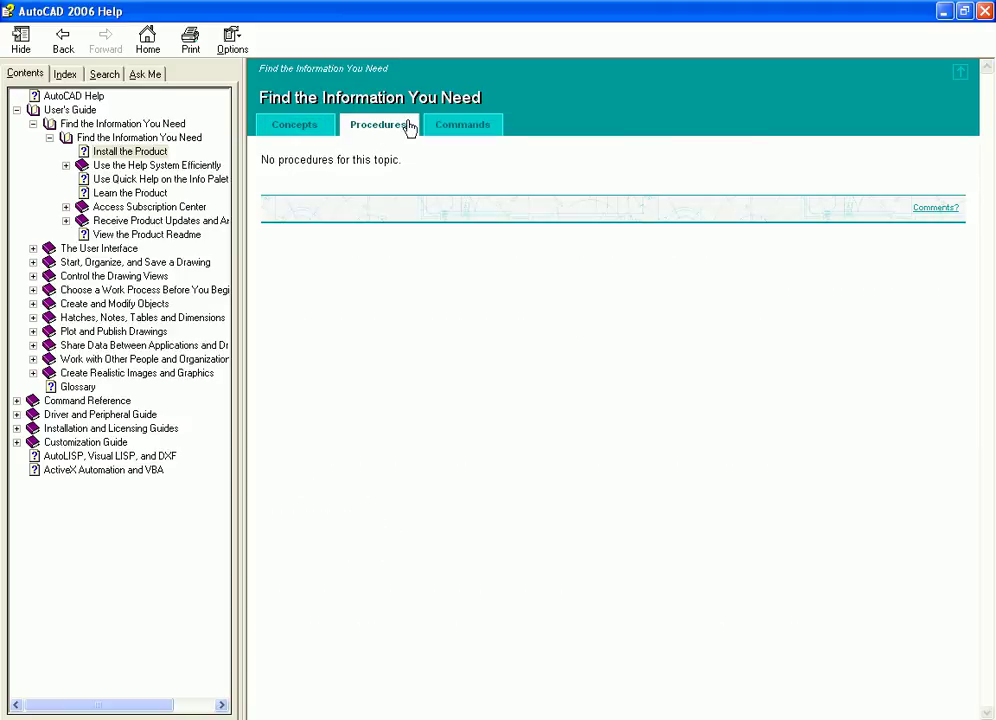
pyautogui.click(478, 130)
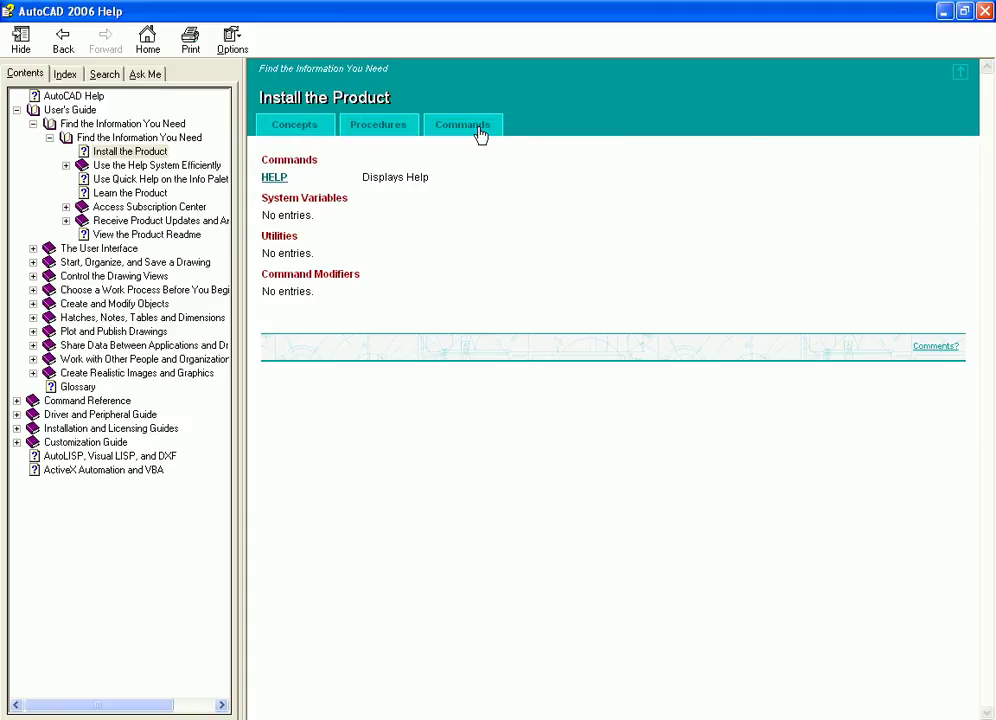
pyautogui.click(276, 128)
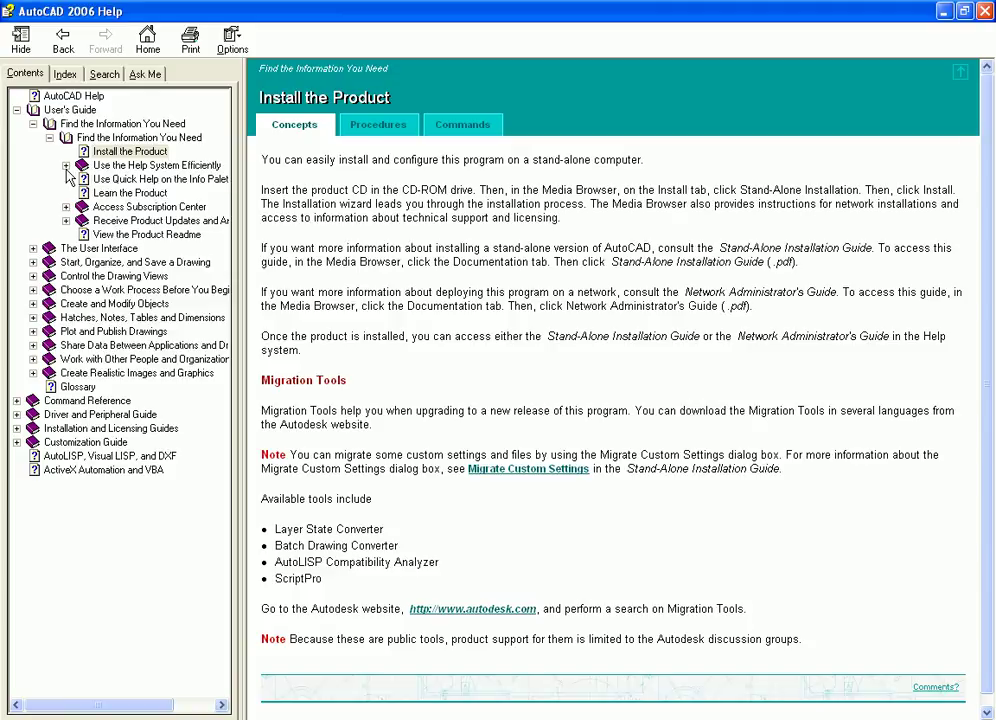
# Step: Look up Create and Use Command Tools within the Tool Palettes topics of the User Interface chapter
pyautogui.click(49, 137)
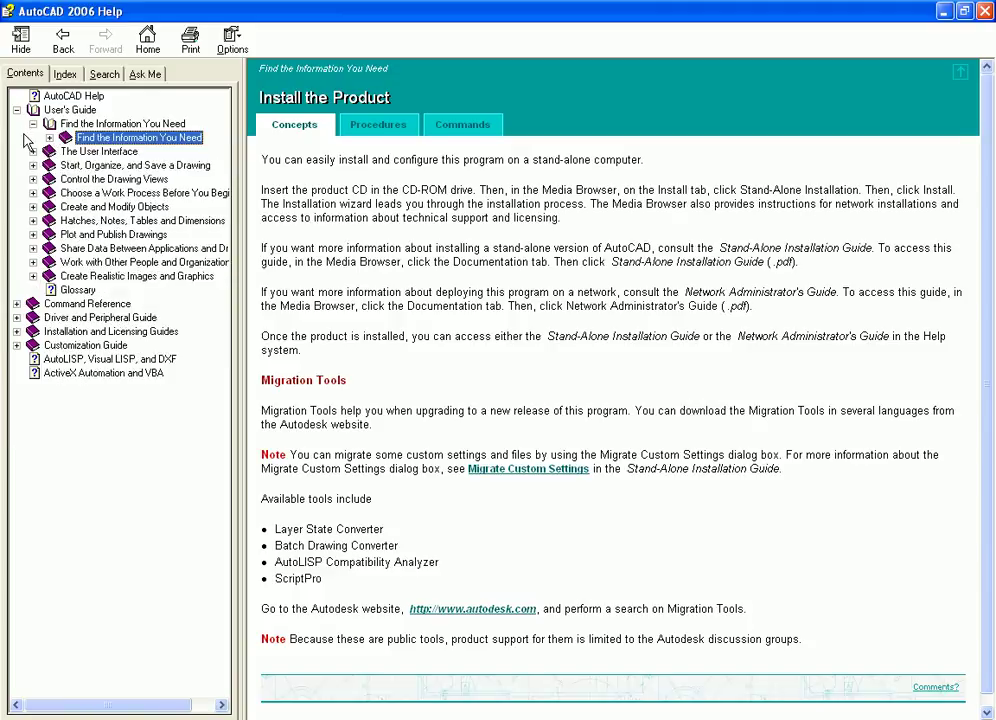
pyautogui.click(34, 123)
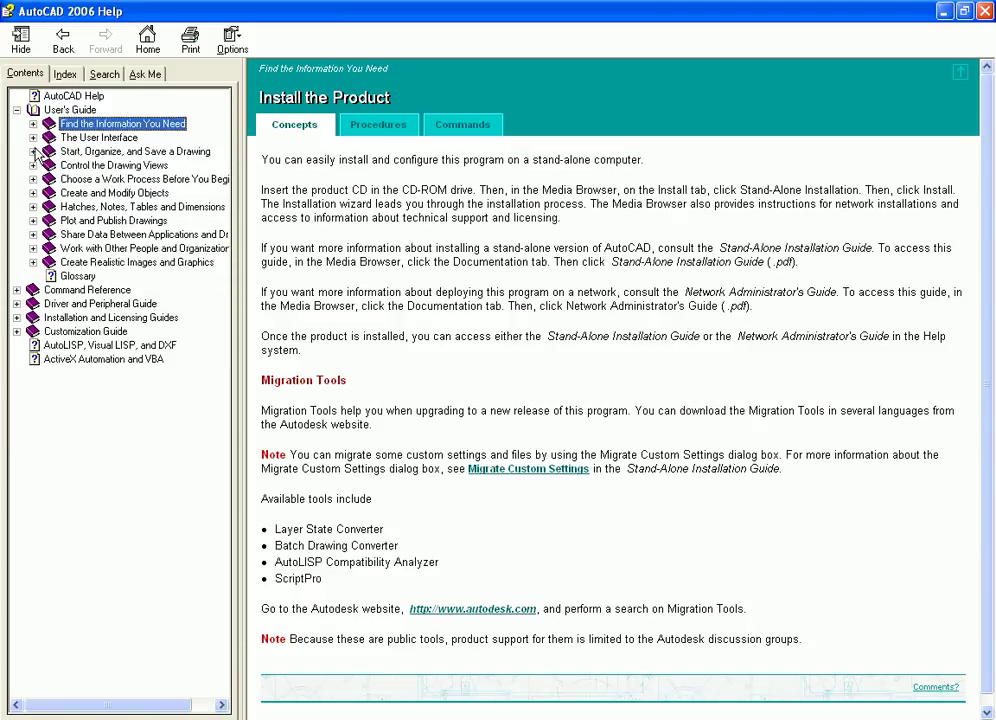
pyautogui.click(33, 138)
pyautogui.click(49, 151)
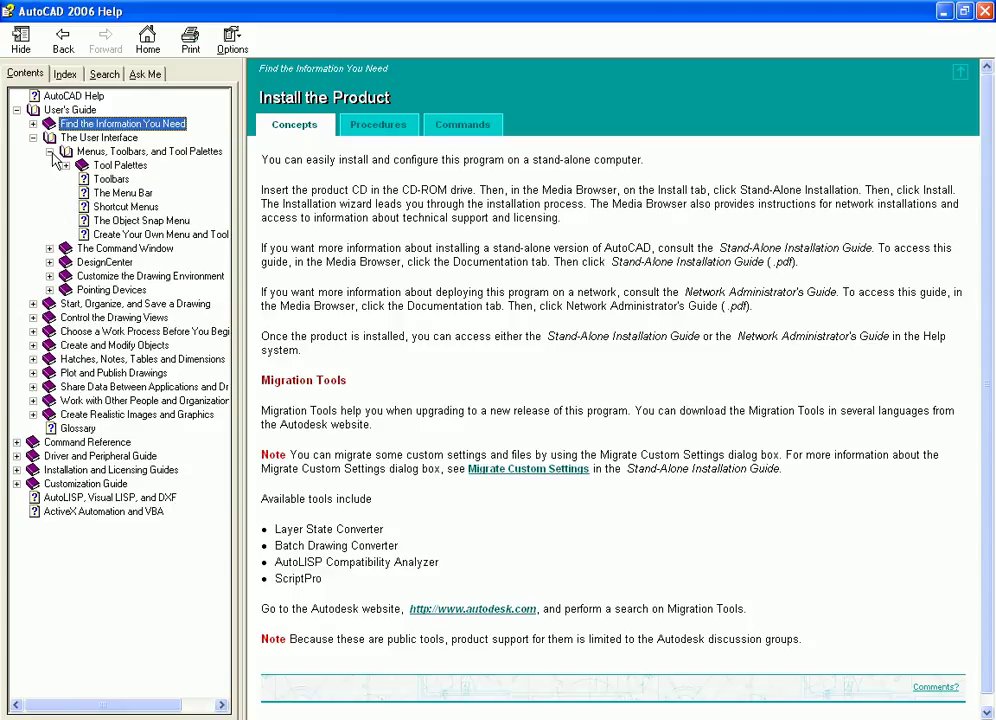
pyautogui.click(118, 166)
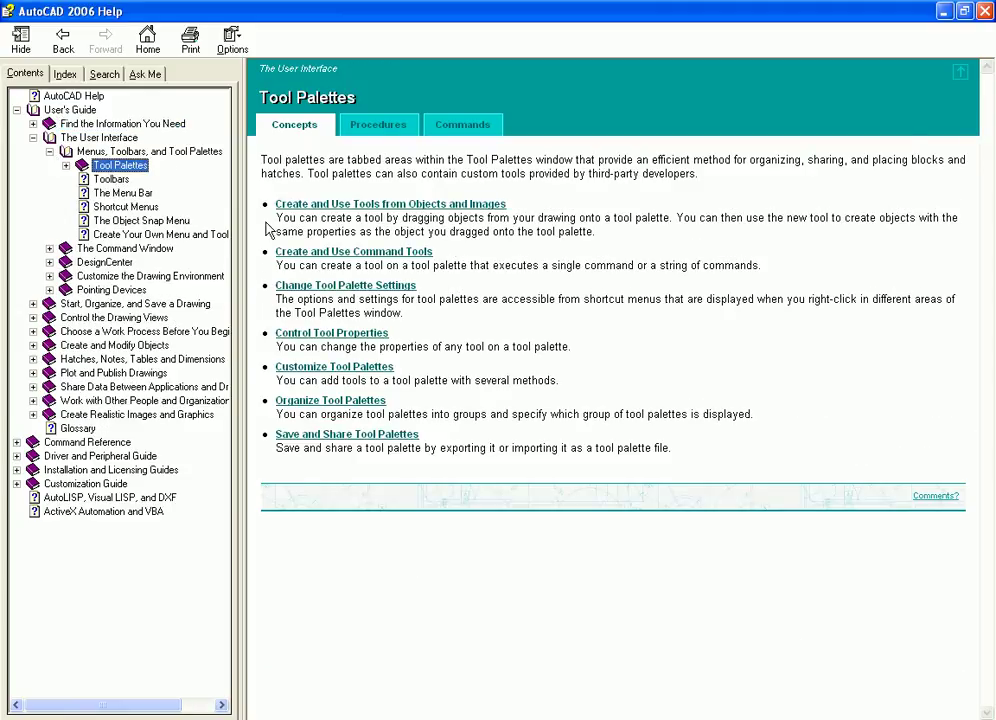
pyautogui.click(360, 251)
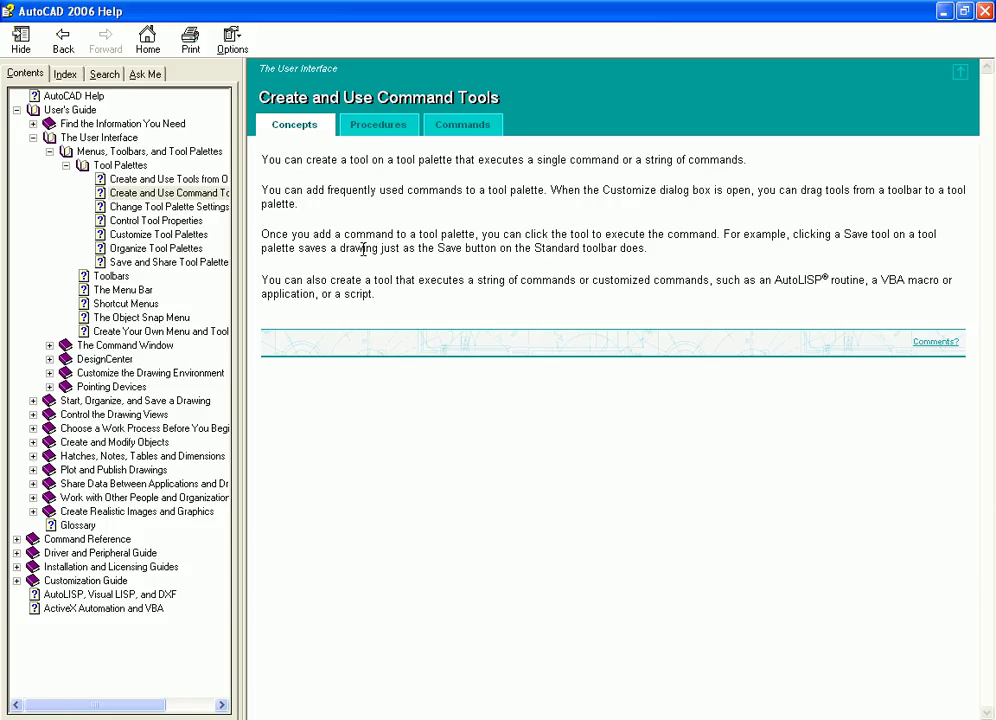
# Step: Look up Overview of Object Properties within Control the Properties of Objects in the Create and Modify Objects chapter
pyautogui.click(64, 168)
pyautogui.click(65, 165)
pyautogui.click(49, 151)
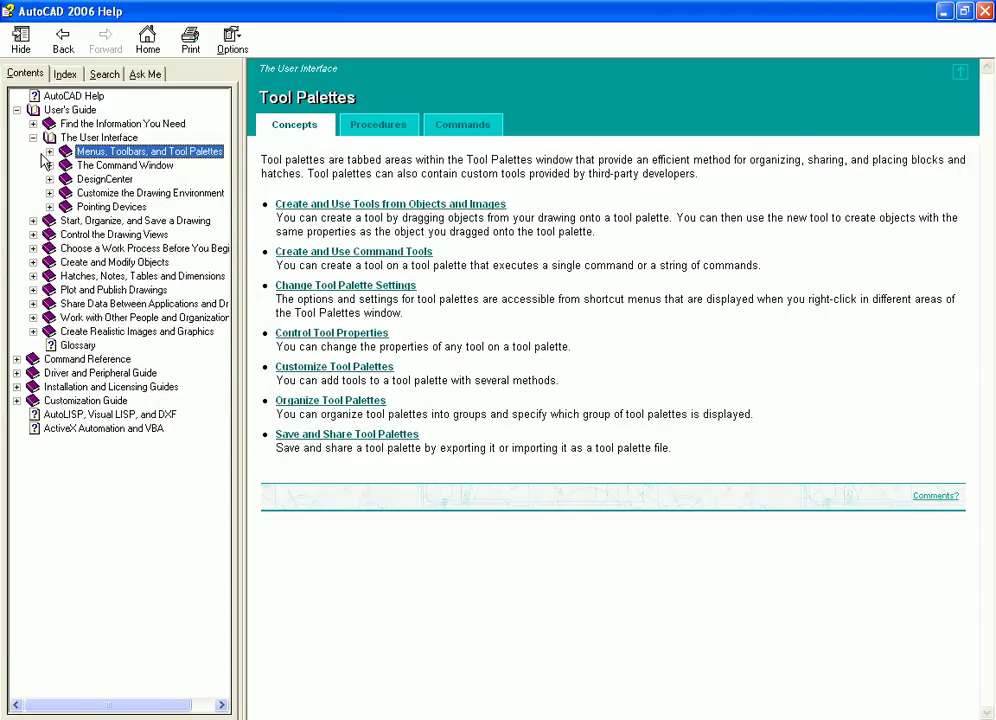
pyautogui.click(33, 137)
pyautogui.click(74, 193)
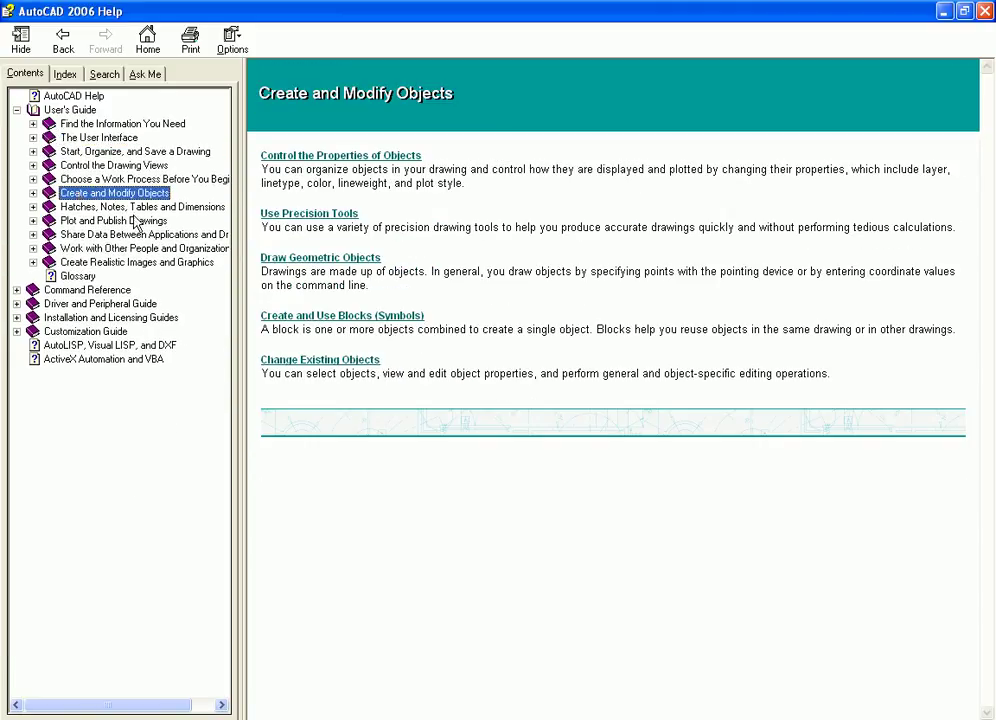
pyautogui.click(33, 193)
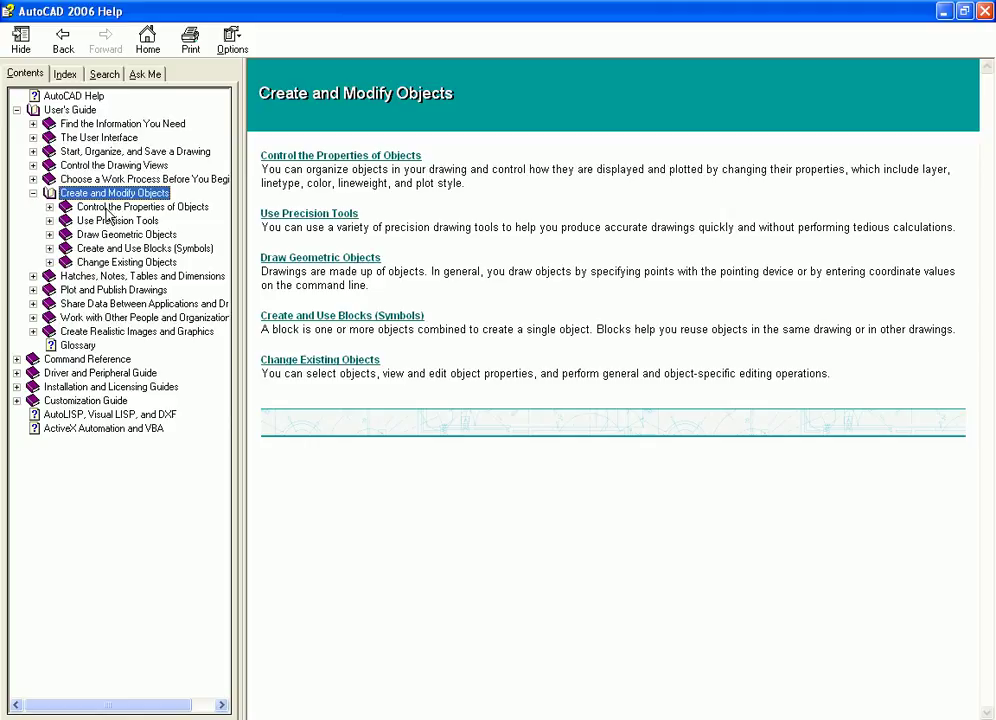
pyautogui.click(49, 207)
pyautogui.click(115, 221)
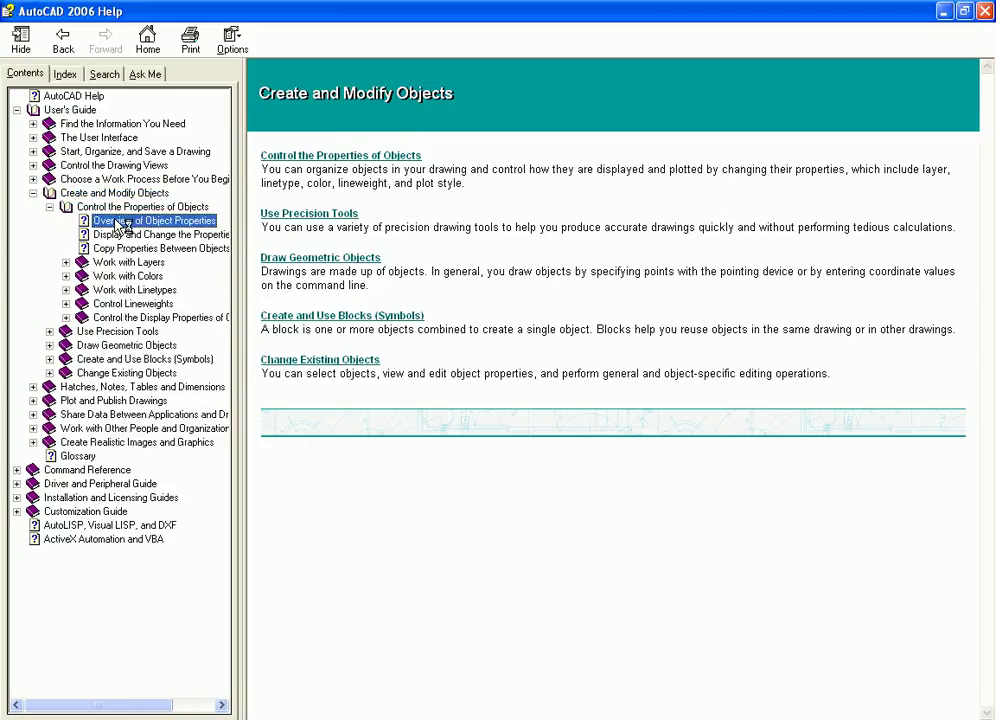
# Step: Look up Protect and Sign Drawings in the User's Guide chapter on working with other people and organizations
pyautogui.click(49, 207)
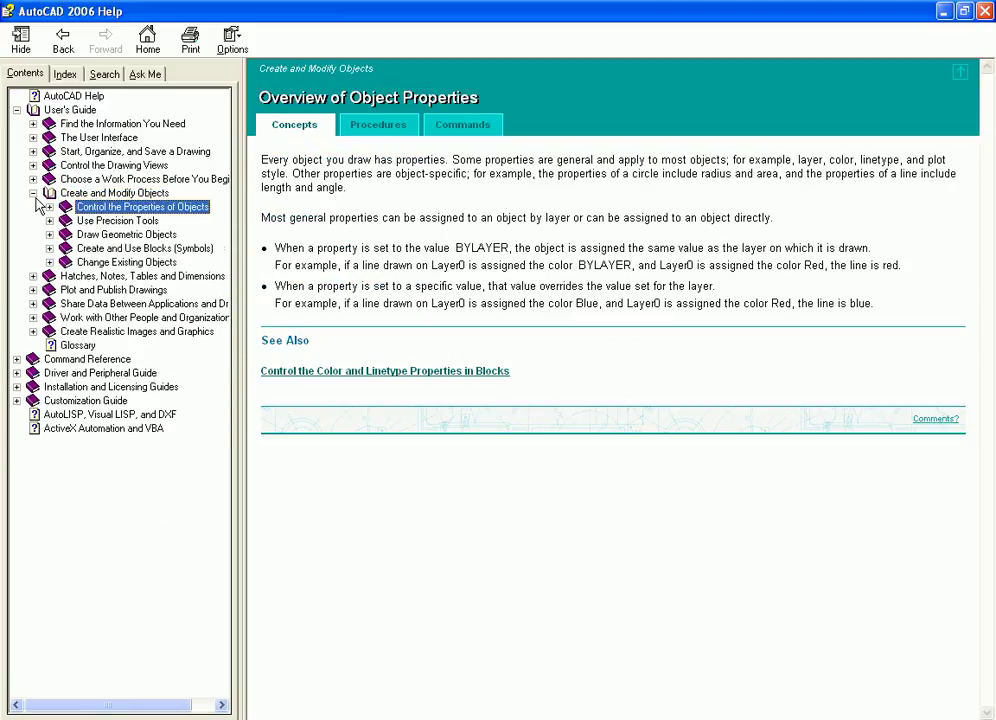
pyautogui.click(33, 193)
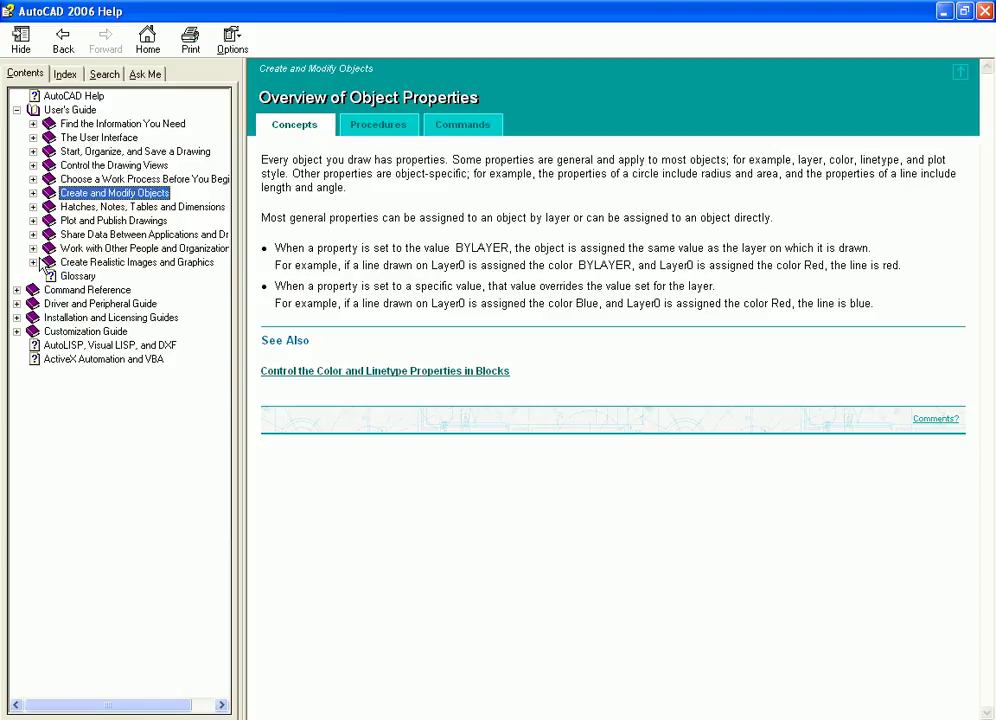
pyautogui.click(33, 248)
pyautogui.click(130, 262)
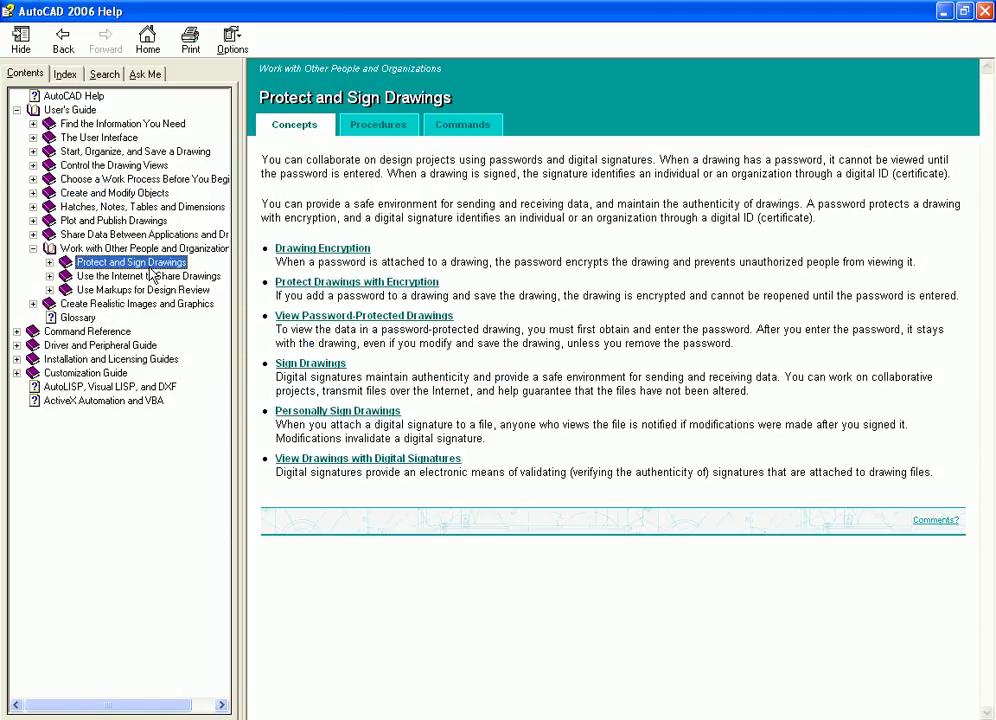
# Step: Look up the 3DARRAY command in the Command Reference and read its Rectangular option details
pyautogui.click(33, 248)
pyautogui.click(16, 290)
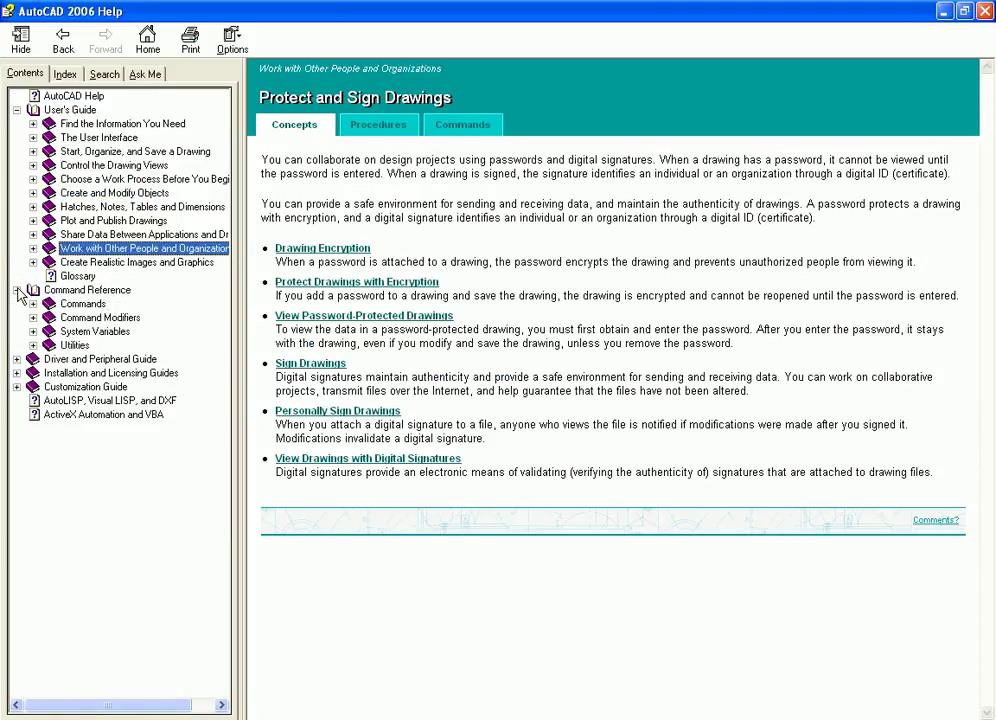
pyautogui.click(82, 305)
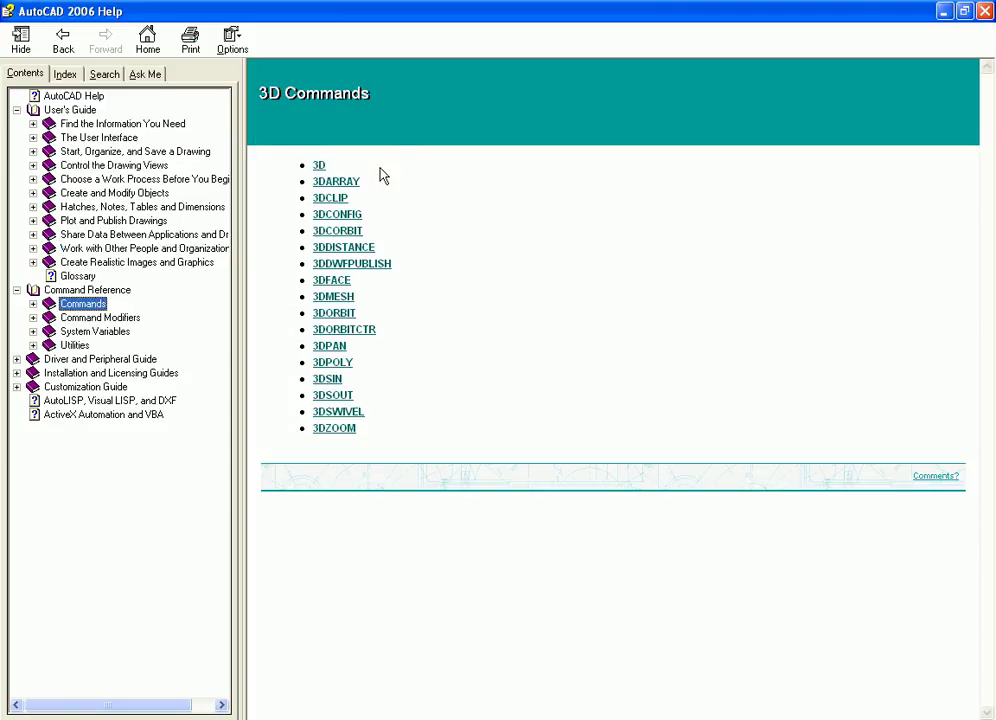
pyautogui.click(328, 182)
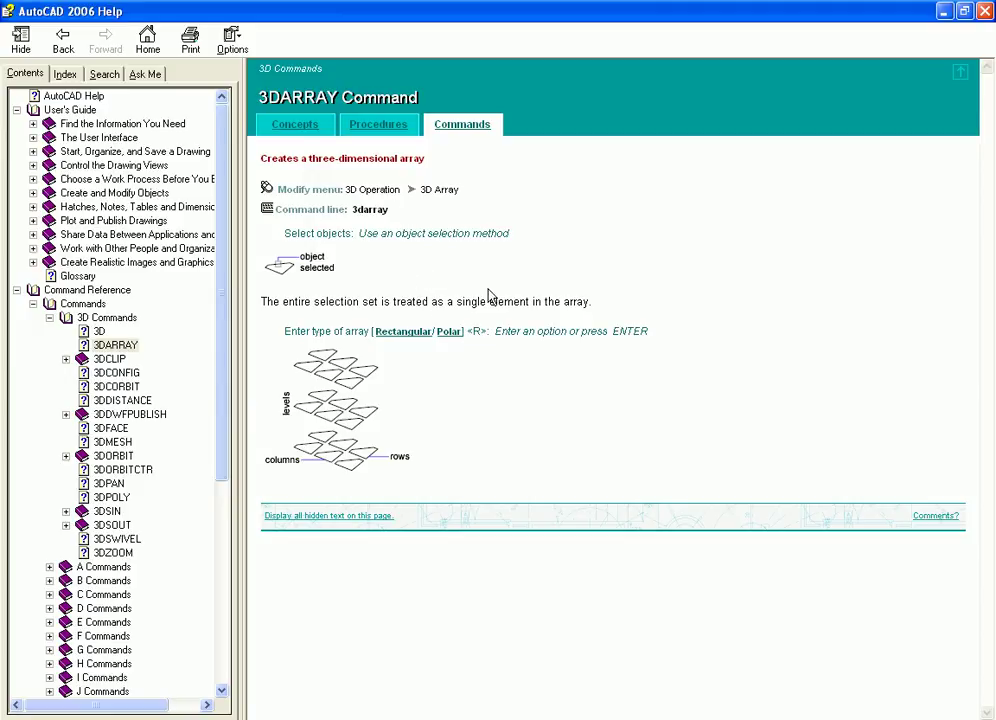
pyautogui.click(405, 332)
pyautogui.moveTo(989, 196); pyautogui.dragTo(980, 368)
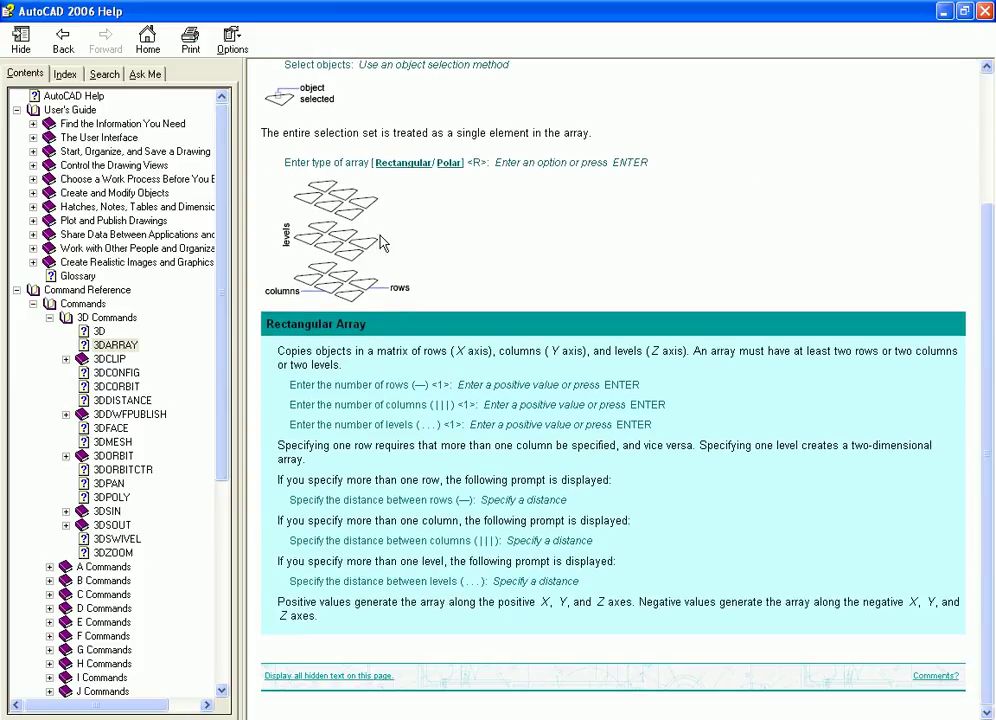
# Step: Look up the EATTEDIT command among the E Commands in the Command Reference and close the Help window
pyautogui.click(49, 317)
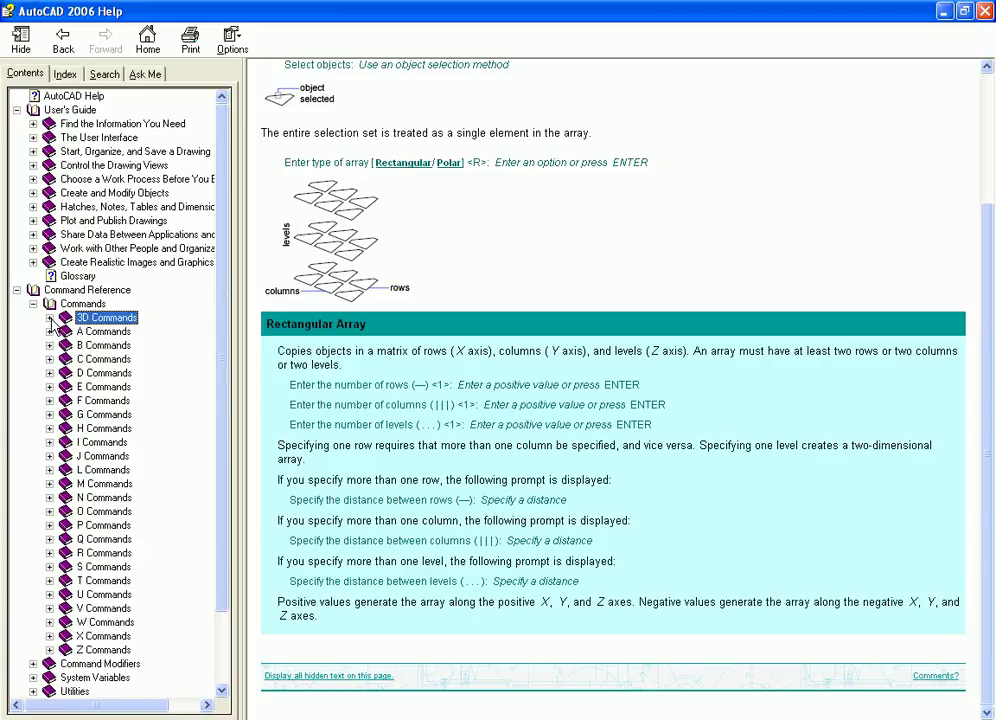
pyautogui.click(110, 388)
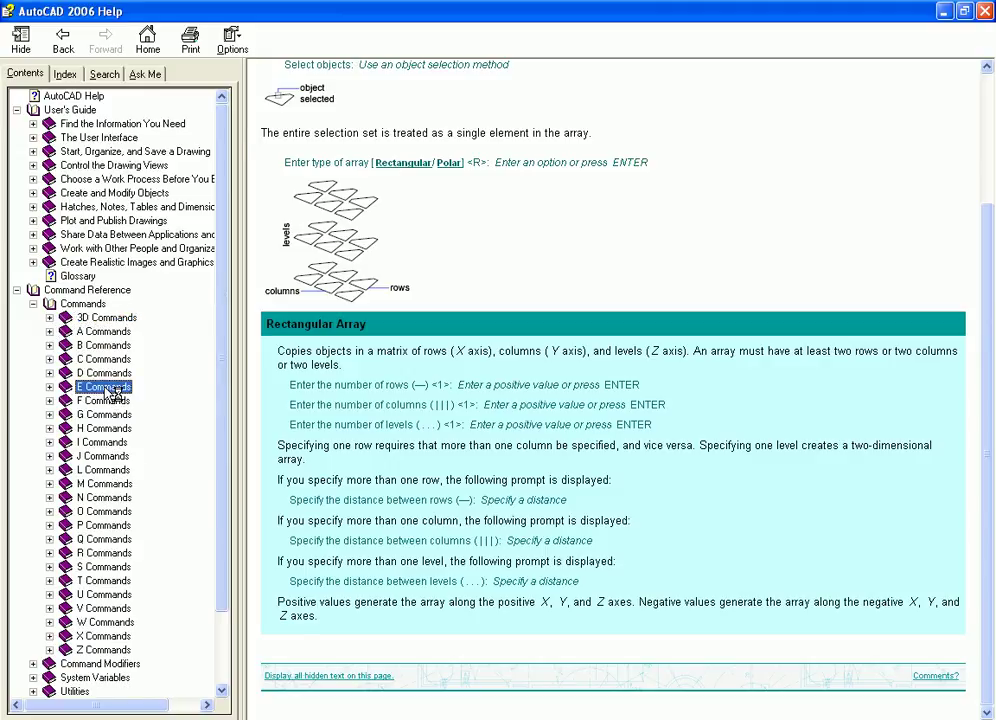
pyautogui.click(336, 166)
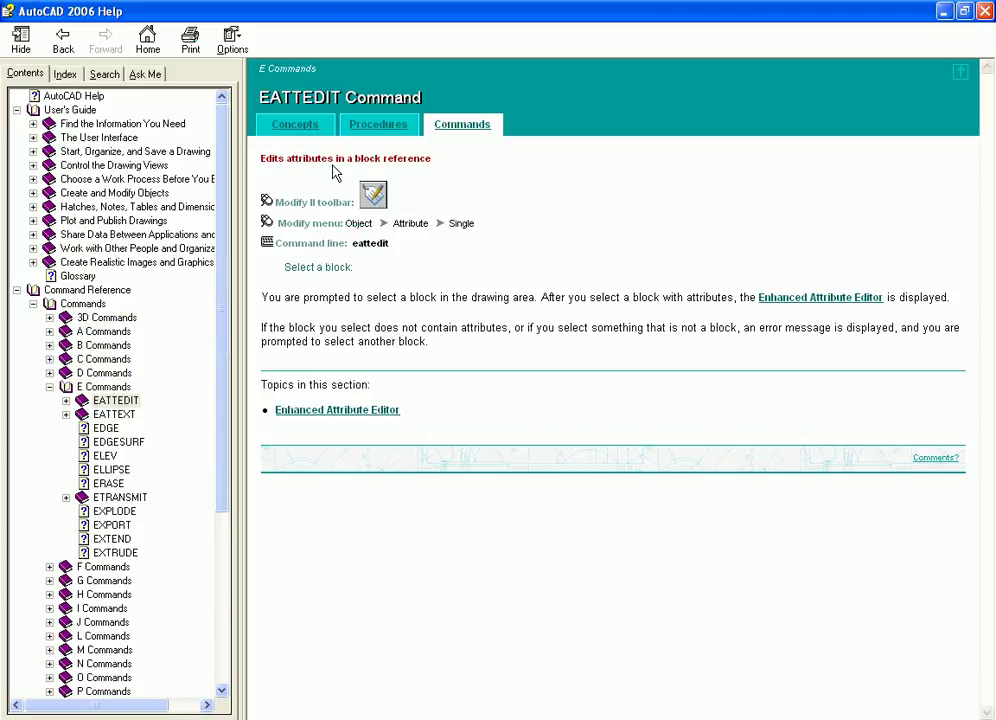
pyautogui.click(985, 12)
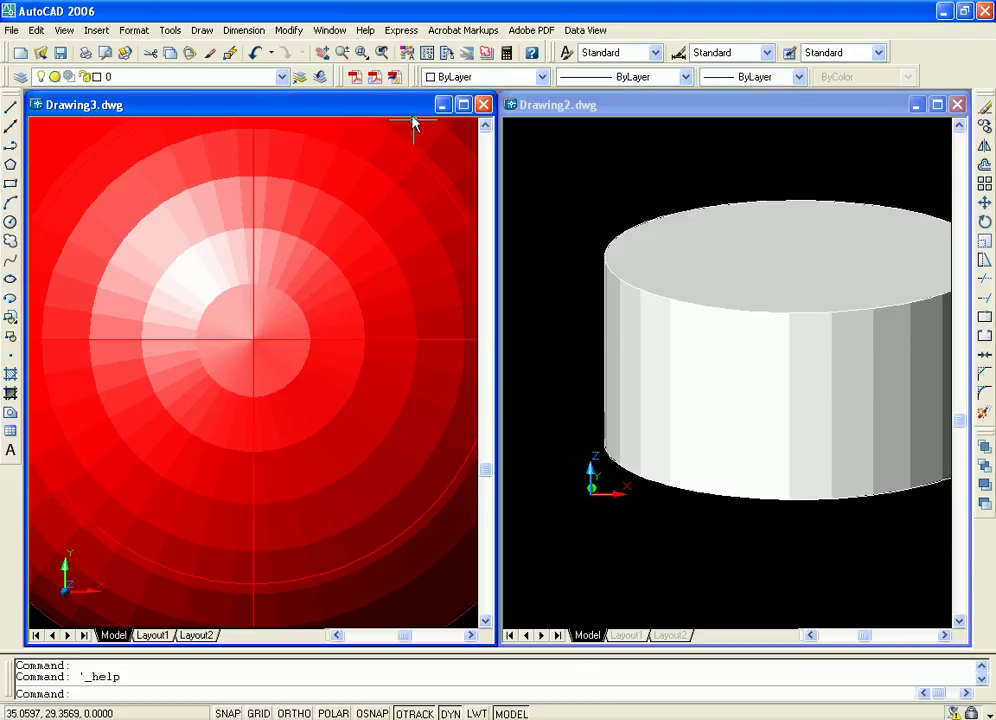
# Step: Bring up the Info Palette for context-sensitive information and close it again
pyautogui.click(365, 30)
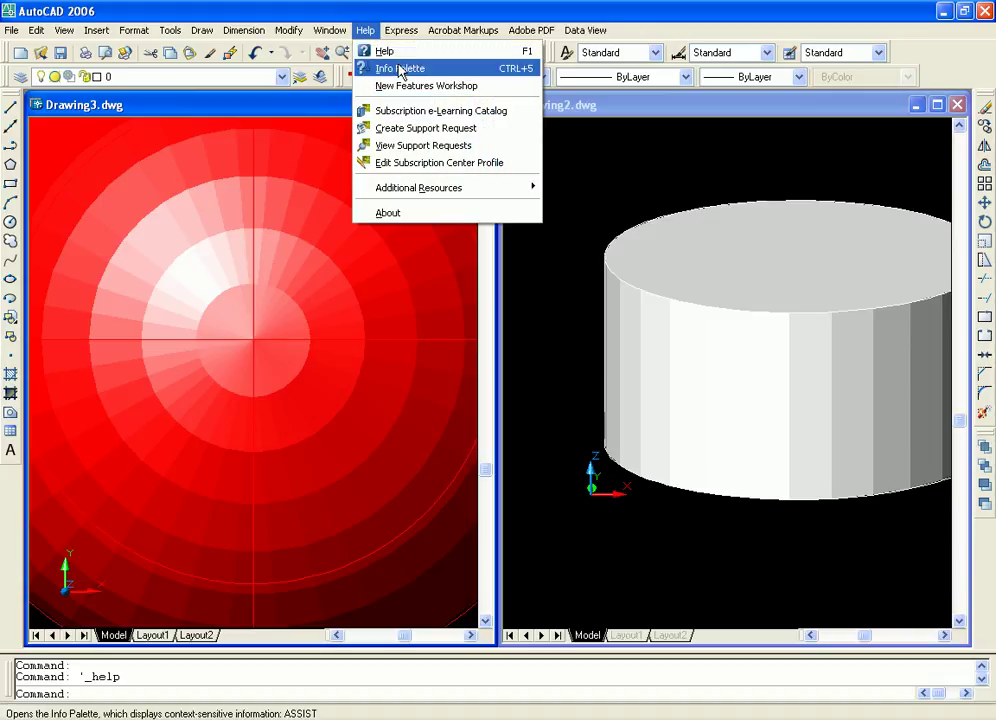
pyautogui.click(400, 68)
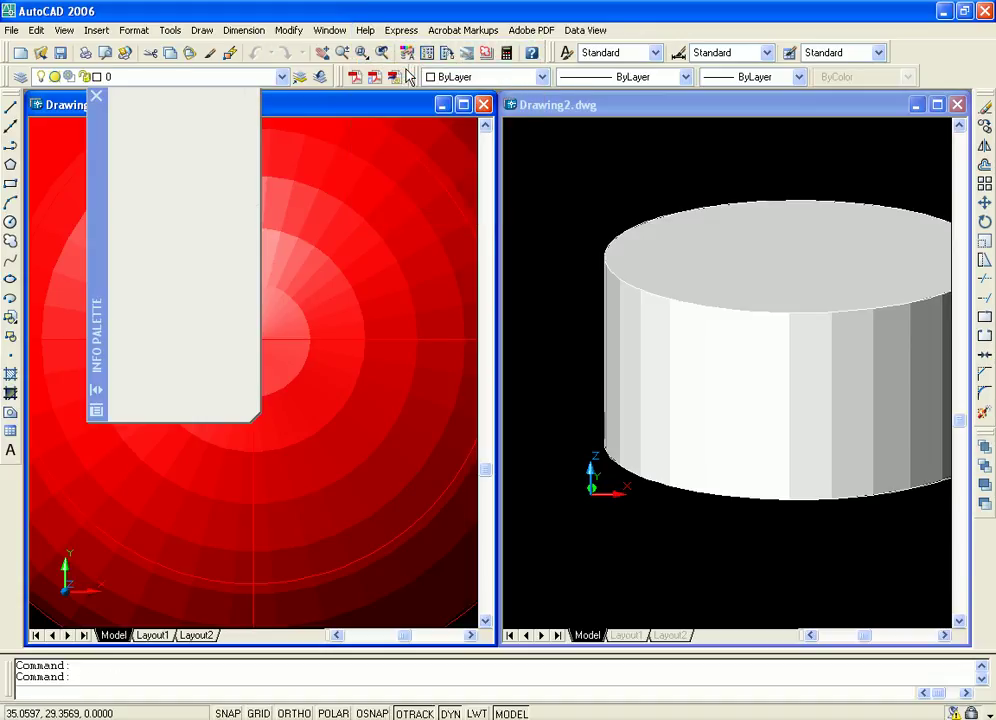
pyautogui.click(96, 98)
# Step: Try to open the Subscription e-Learning Catalog and cancel the connection attempt
pyautogui.click(365, 30)
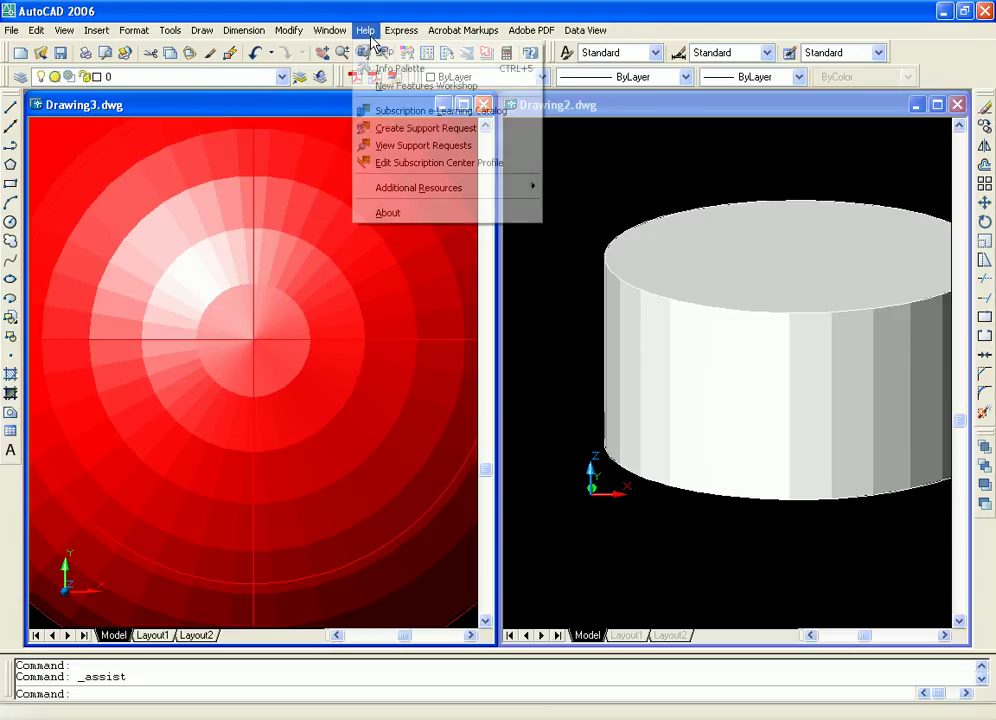
pyautogui.click(460, 117)
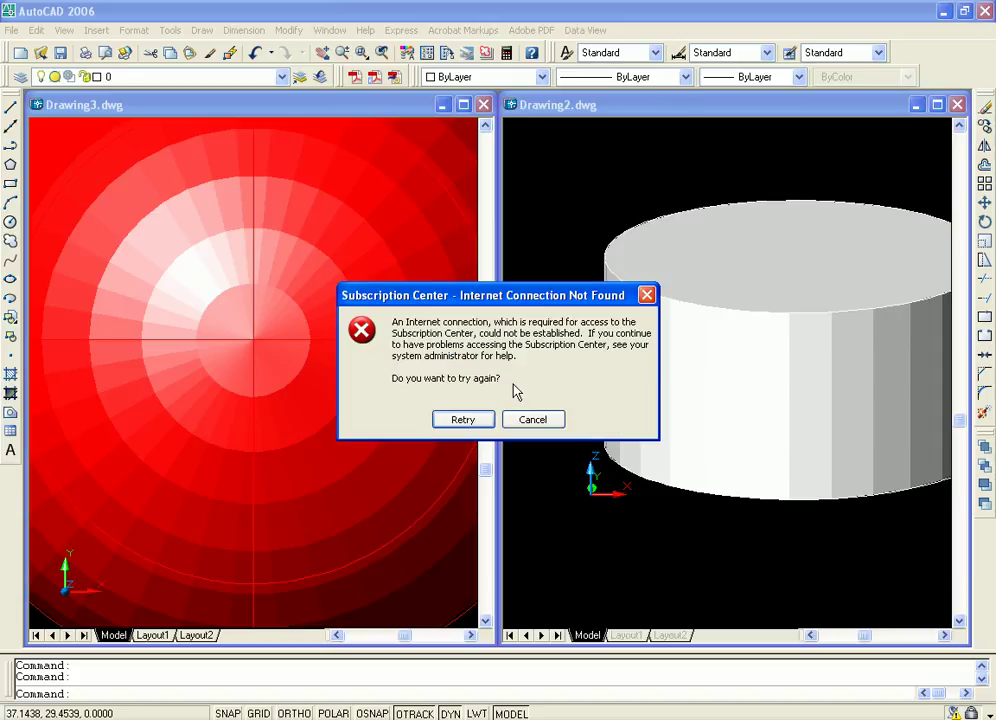
pyautogui.click(533, 419)
# Step: Look over the additional help resources, then read the copyright notice in the About AutoCAD information and close it
pyautogui.click(365, 30)
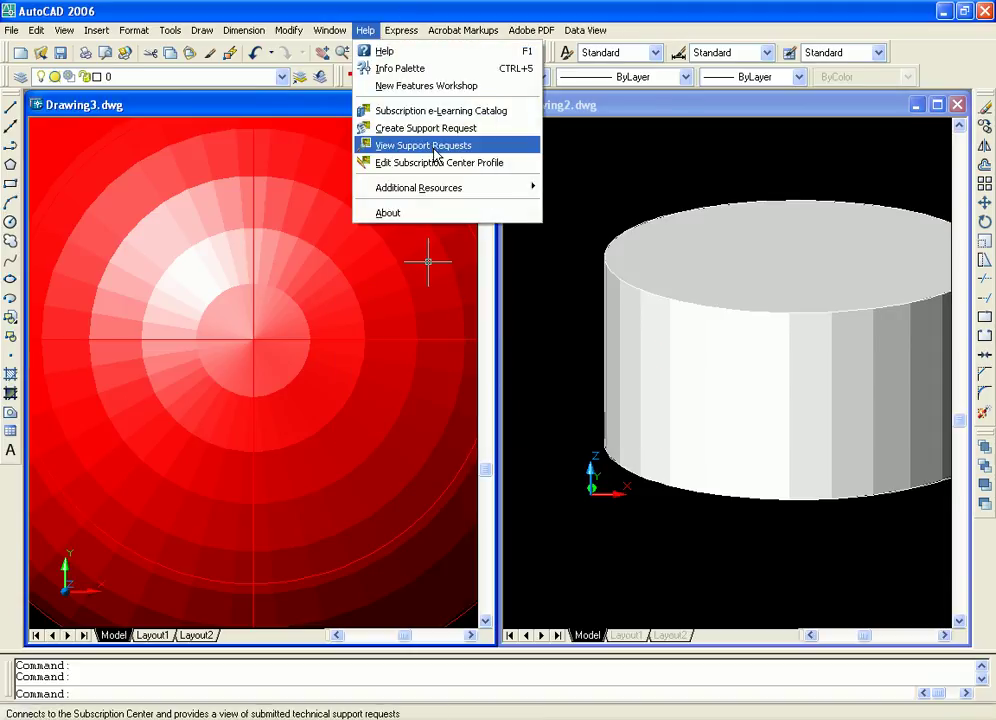
pyautogui.moveTo(450, 188)
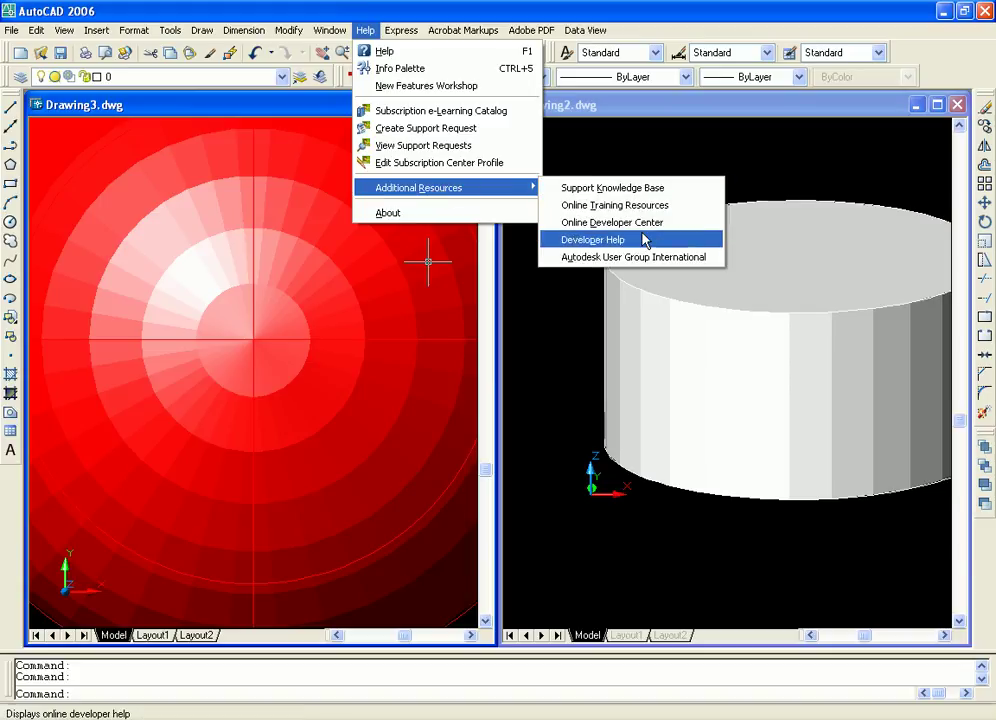
pyautogui.click(442, 213)
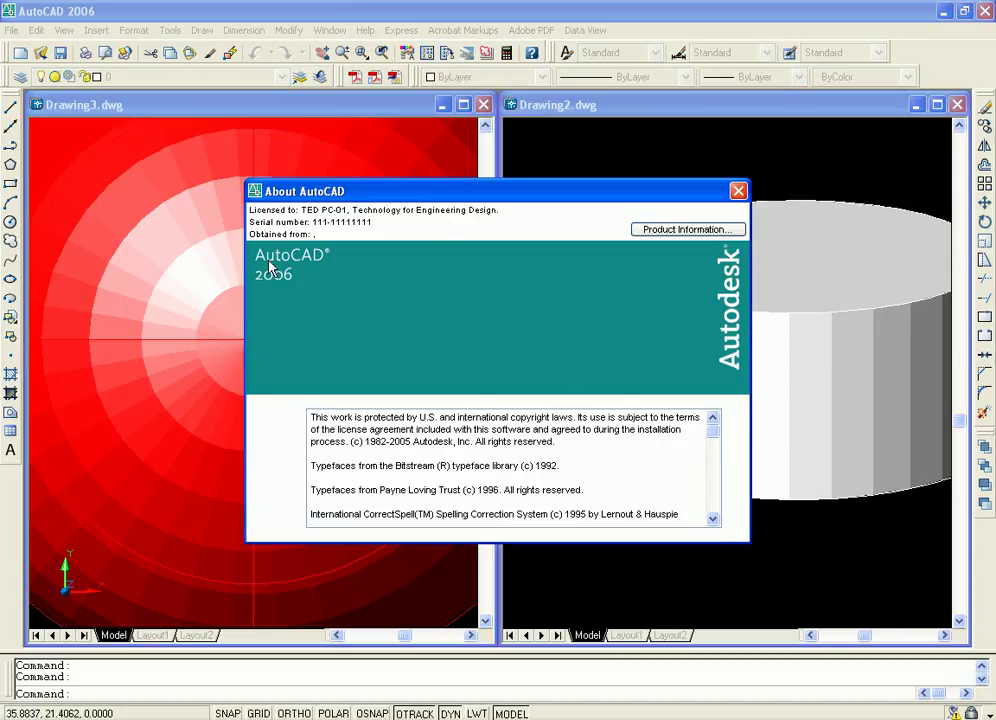
pyautogui.scroll(-3, 716, 440)
pyautogui.moveTo(716, 450)
pyautogui.mouseDown()
pyautogui.moveTo(714, 518)
pyautogui.moveTo(716, 428)
pyautogui.mouseUp()
pyautogui.click(738, 190)
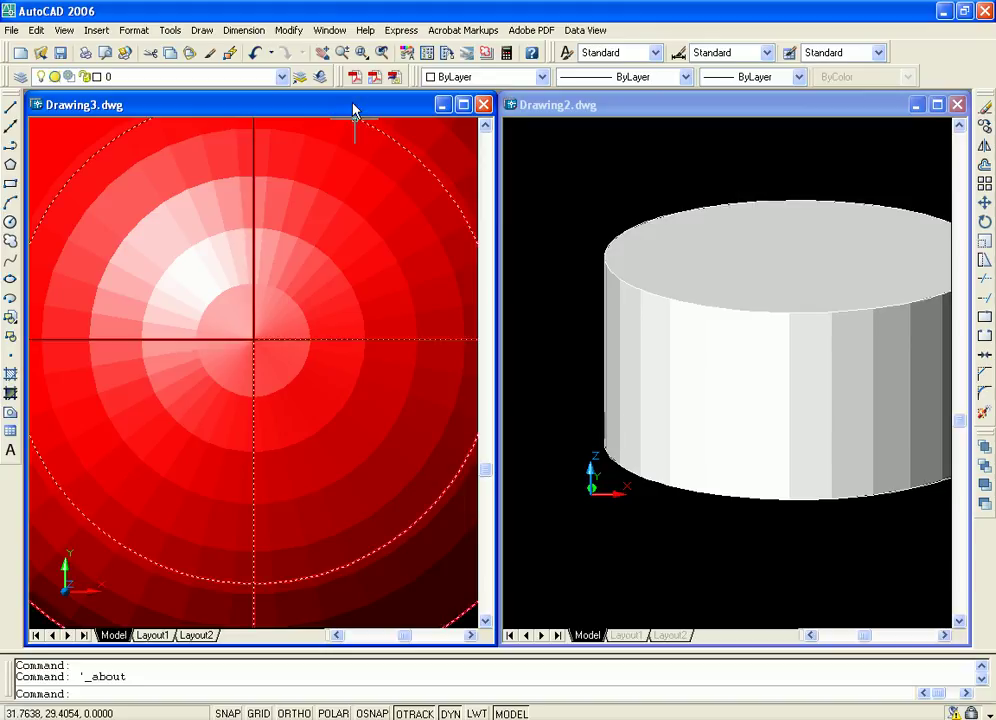
pyautogui.click(287, 31)
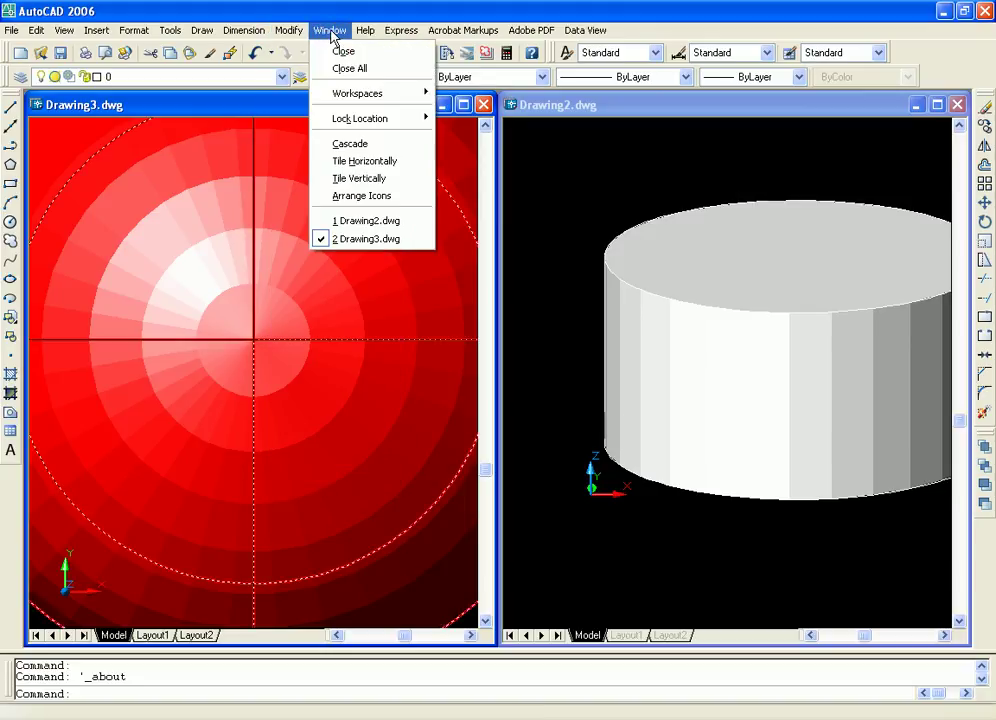
pyautogui.moveTo(365, 32)
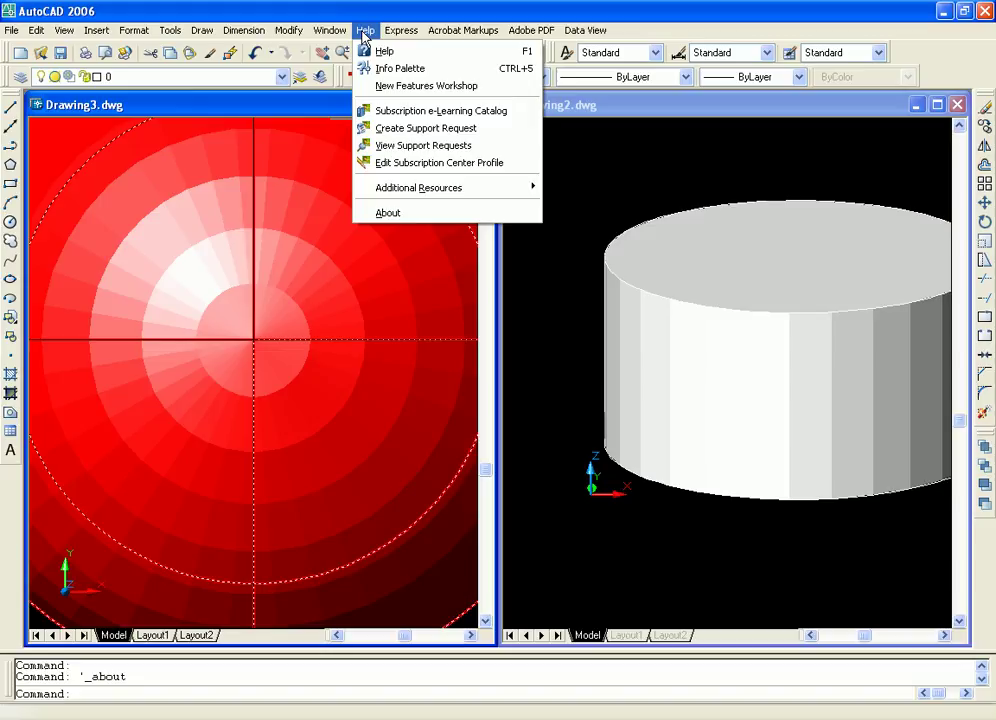
pyautogui.moveTo(329, 31)
pyautogui.moveTo(414, 52)
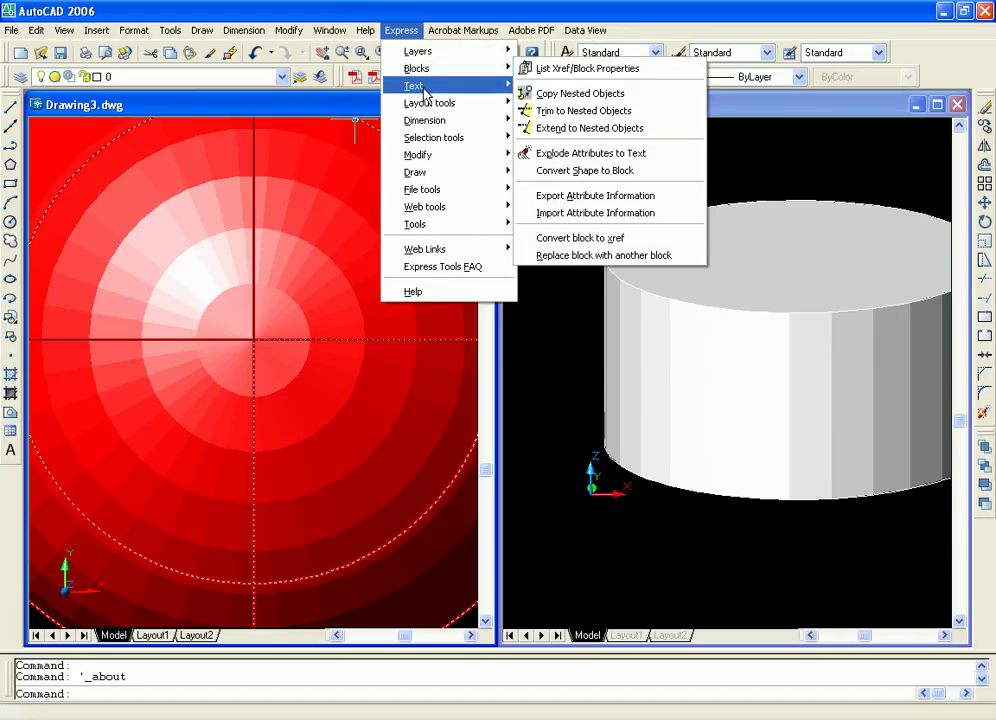
pyautogui.click(403, 24)
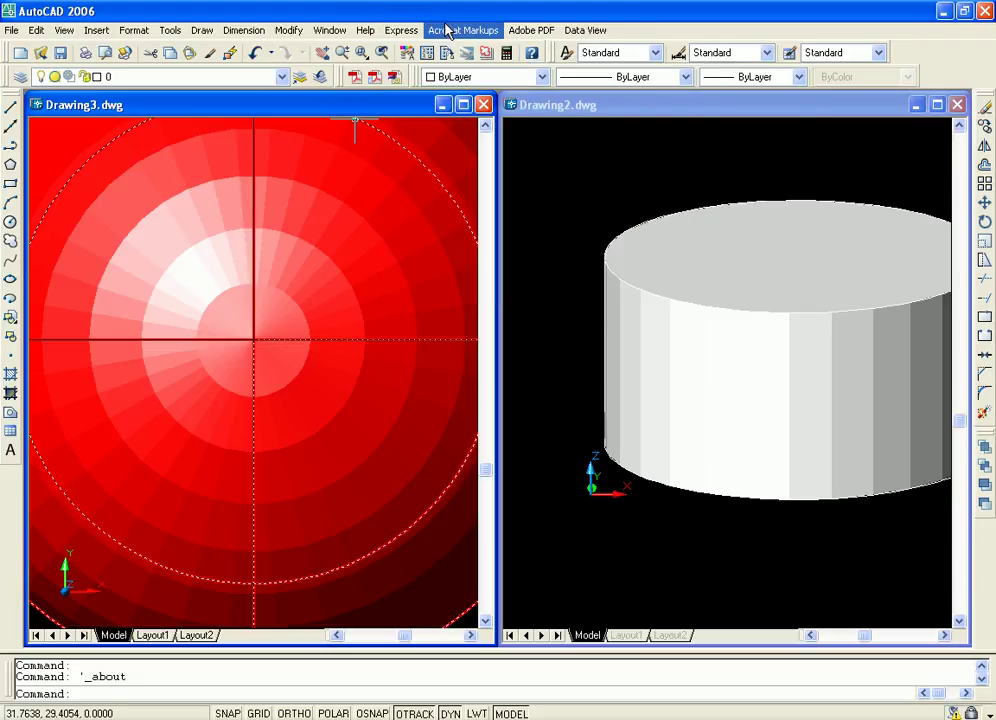
# Step: Switch the active drawing from Drawing3.dwg to Drawing2.dwg, back to Drawing3.dwg, and finally to Drawing2.dwg
pyautogui.click(617, 106)
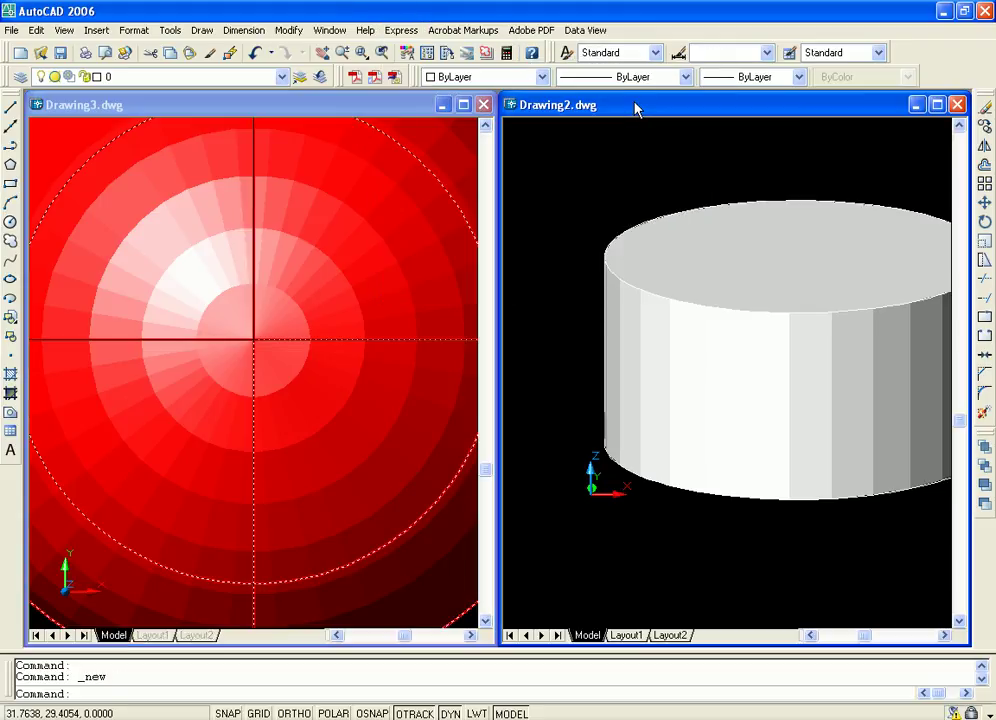
pyautogui.click(350, 116)
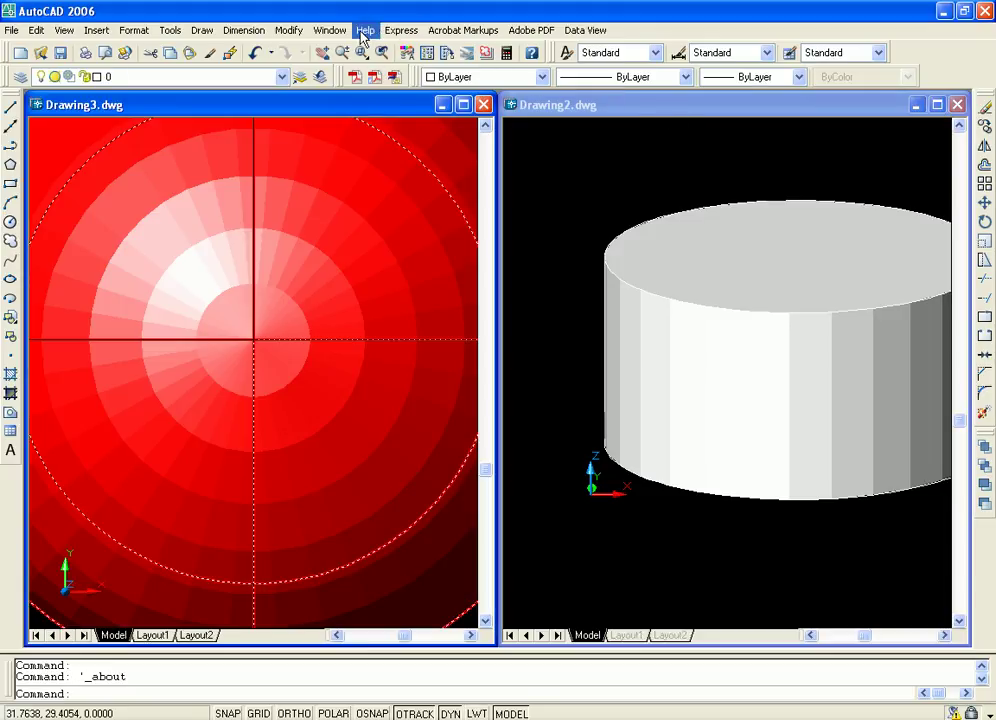
pyautogui.click(656, 108)
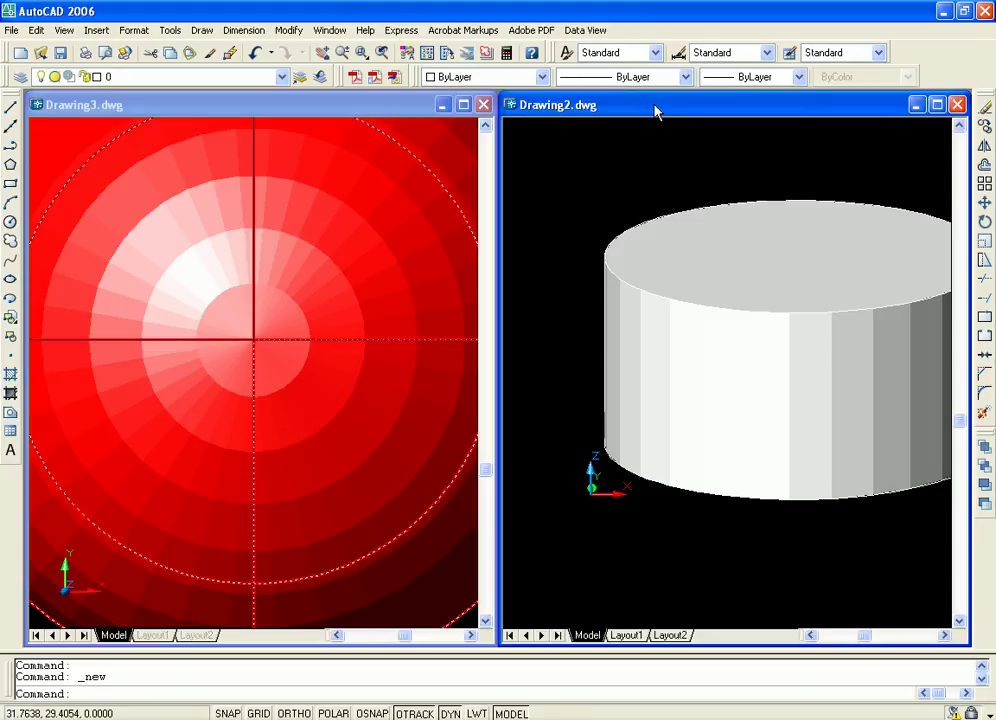